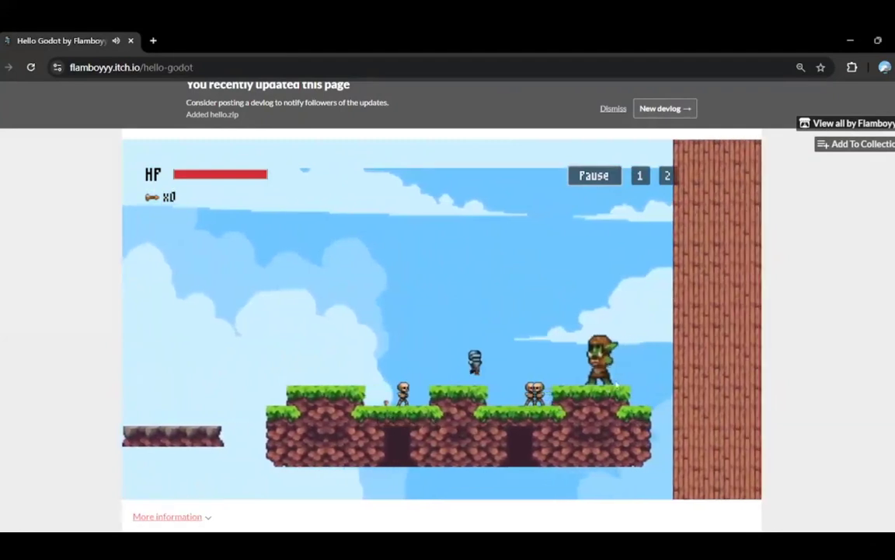
End the slideshow and open slide 6, "Camera - follow the player"
{"action": "key", "text": "Right"}
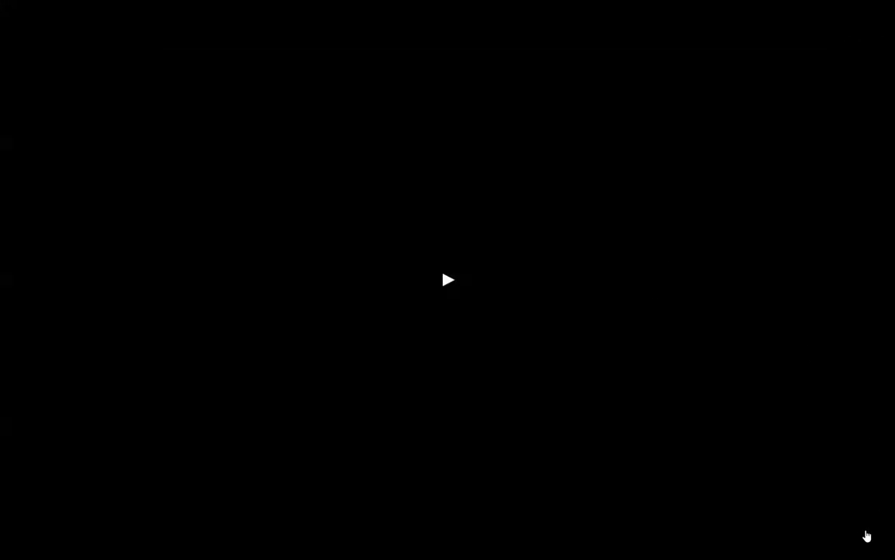
{"action": "key", "text": "Escape"}
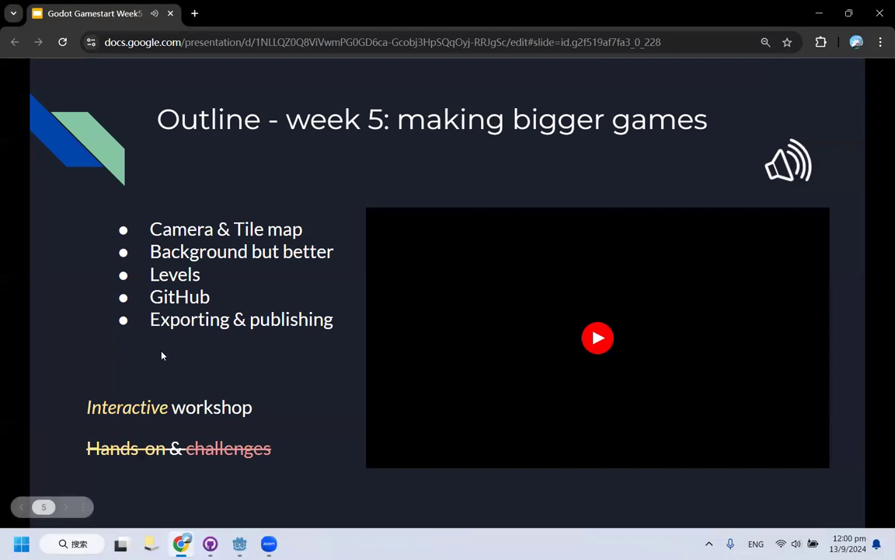
{"action": "key", "text": "Escape"}
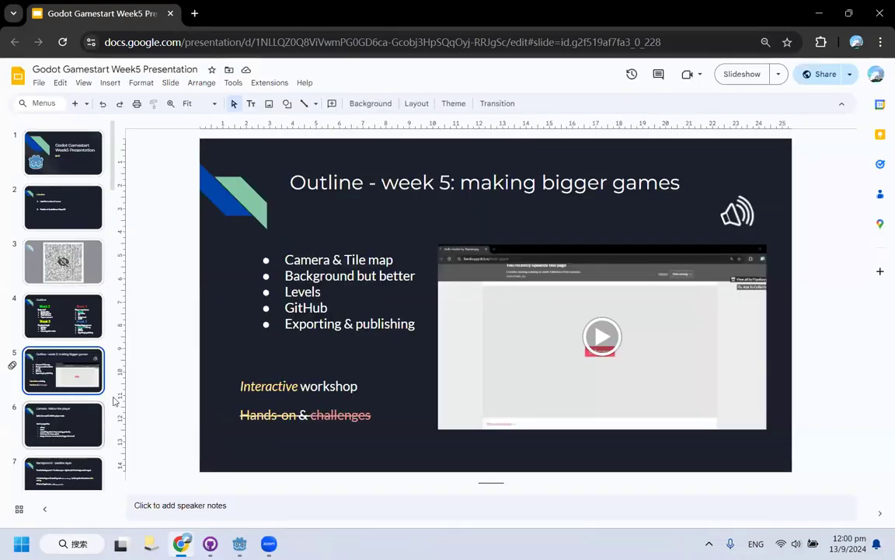
{"action": "left_click", "coordinate": [82, 427]}
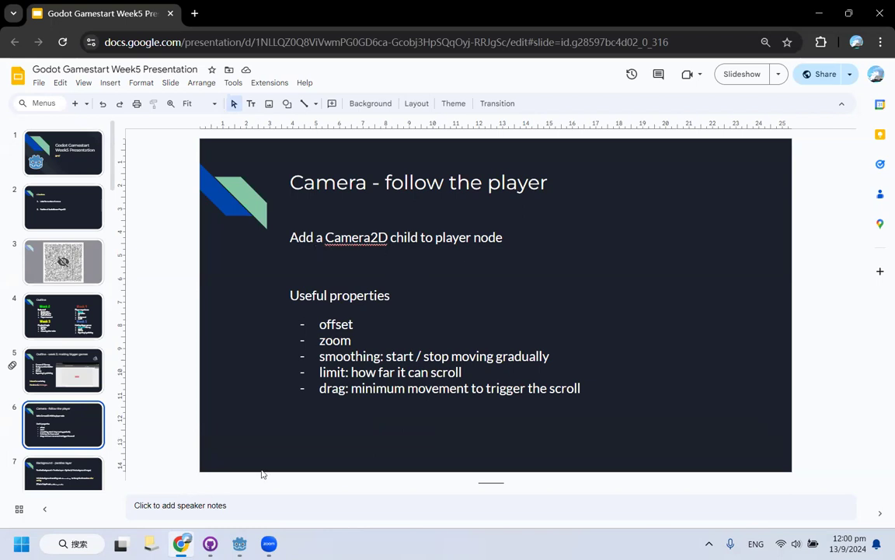
Switch to Godot, add a Camera2D child node to the Player root in the player scene, and save the scene
{"action": "mouse_move", "coordinate": [268, 543]}
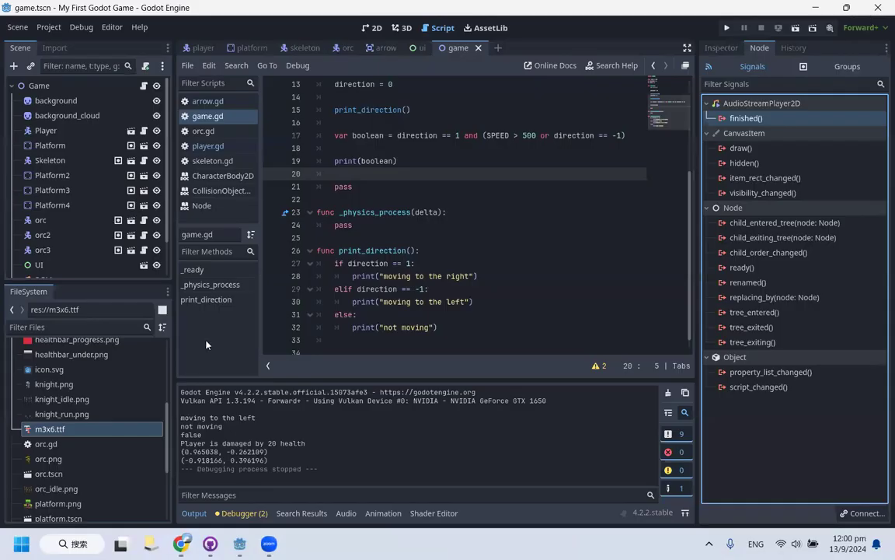
{"action": "left_click", "coordinate": [239, 543]}
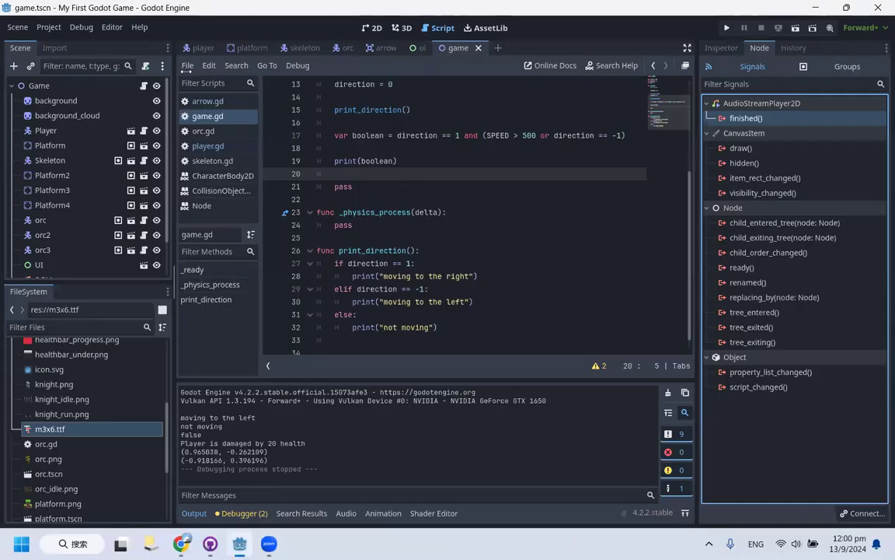
{"action": "left_click", "coordinate": [200, 49]}
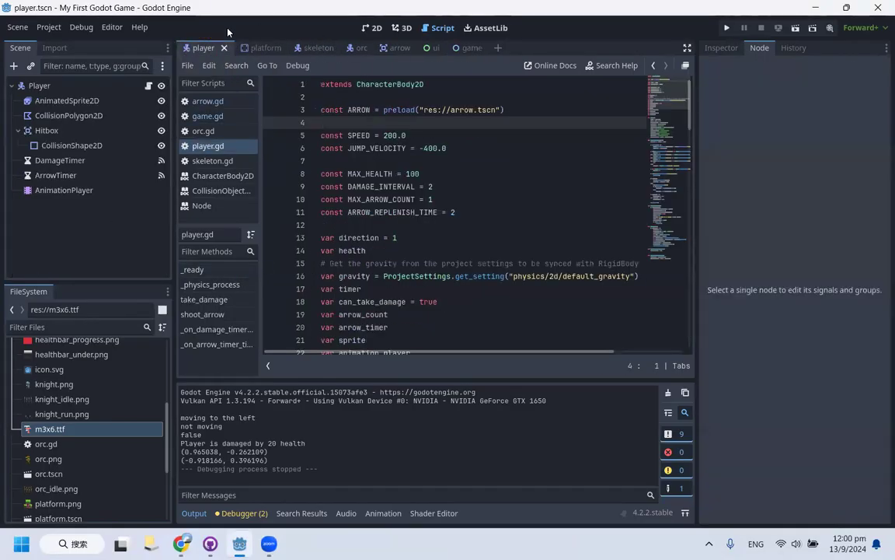
{"action": "left_click", "coordinate": [35, 86]}
{"action": "right_click", "coordinate": [35, 87]}
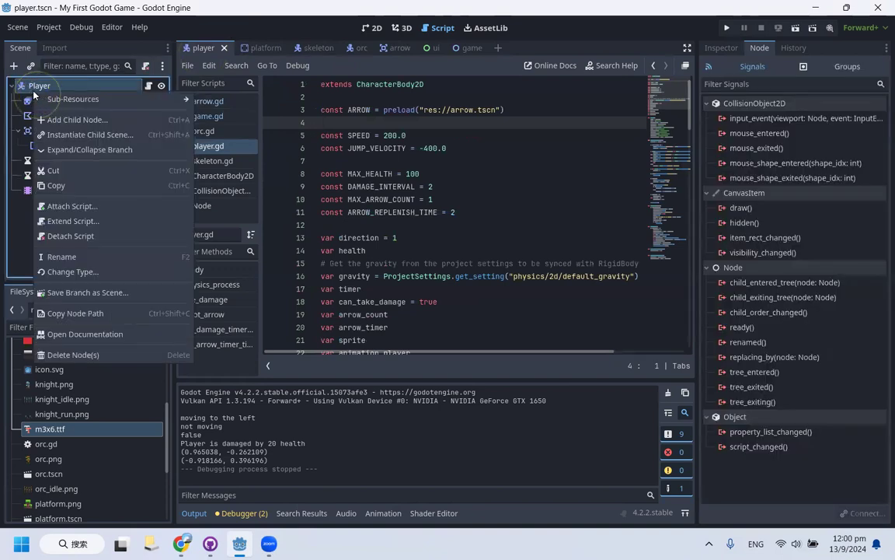
{"action": "left_click", "coordinate": [105, 121]}
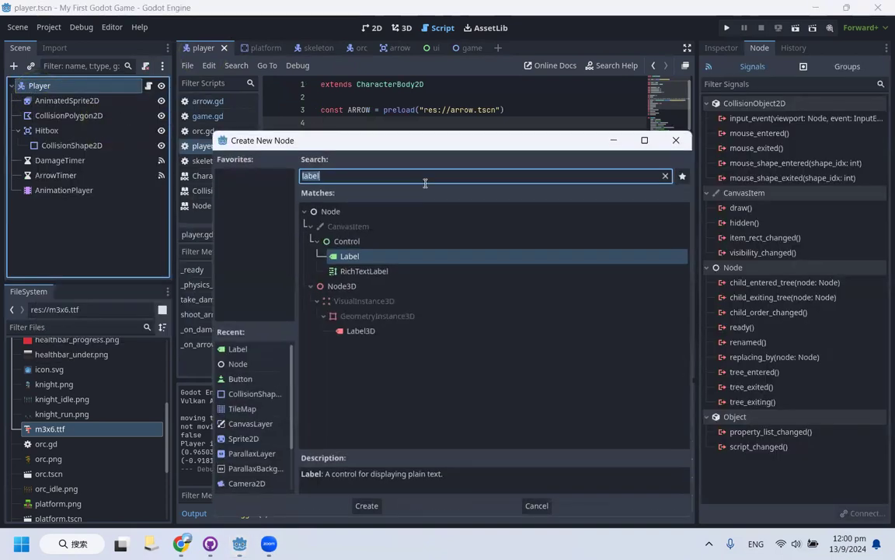
{"action": "type", "text": "ca"}
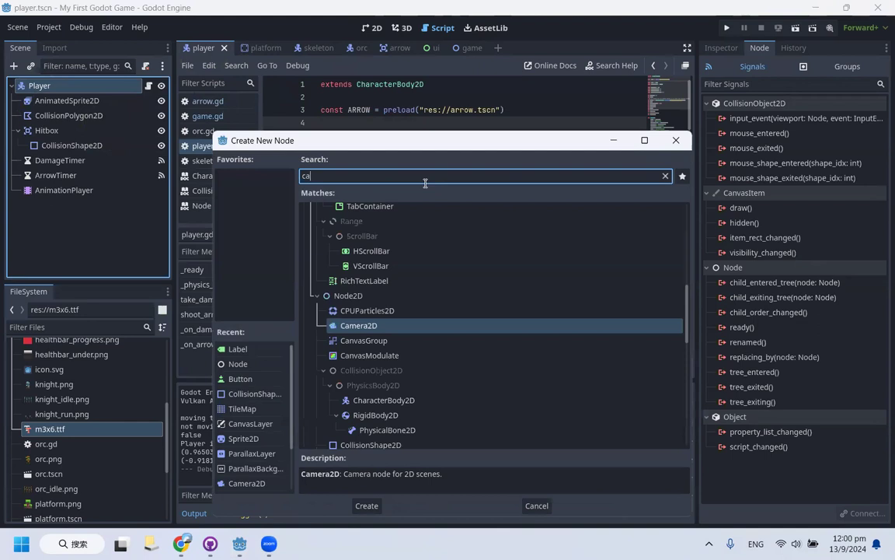
{"action": "key", "text": "Return"}
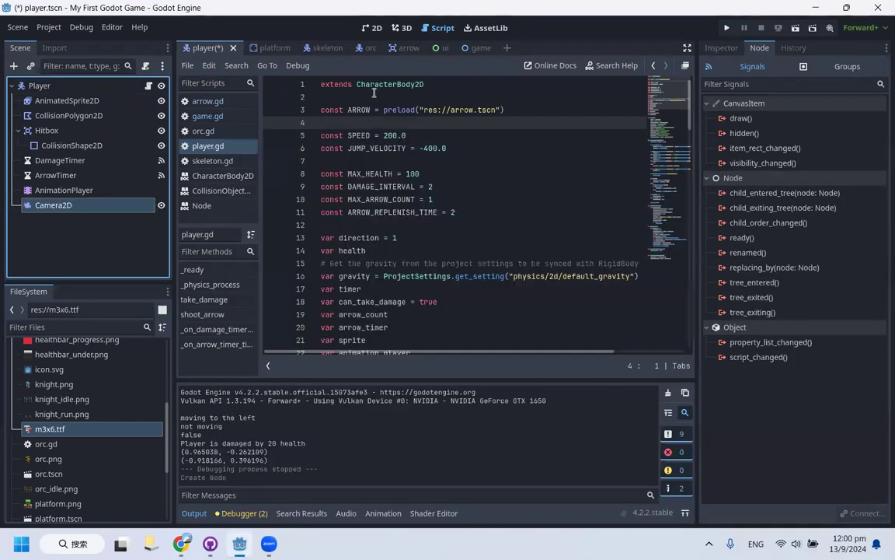
{"action": "key", "text": "ctrl+s"}
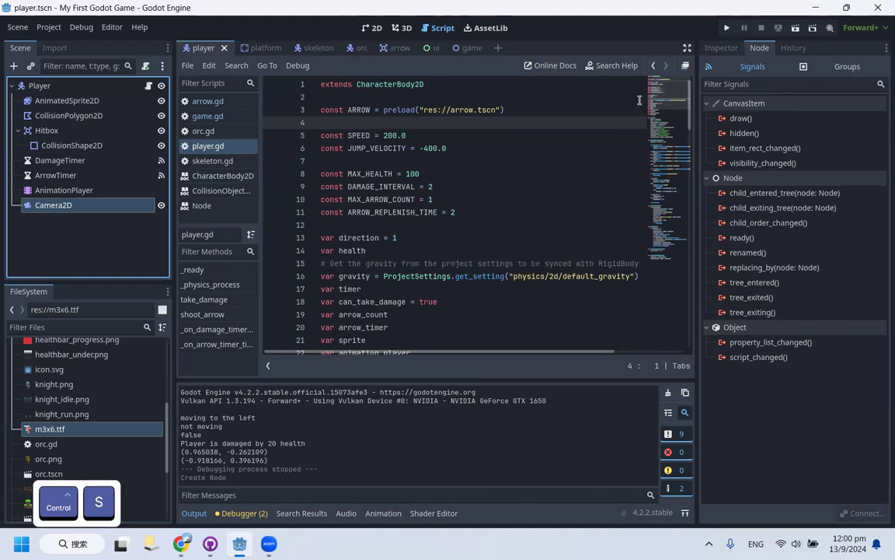
Run the project, move and jump the knight across the platforms to test the camera following, and close the game
{"action": "left_click", "coordinate": [727, 29]}
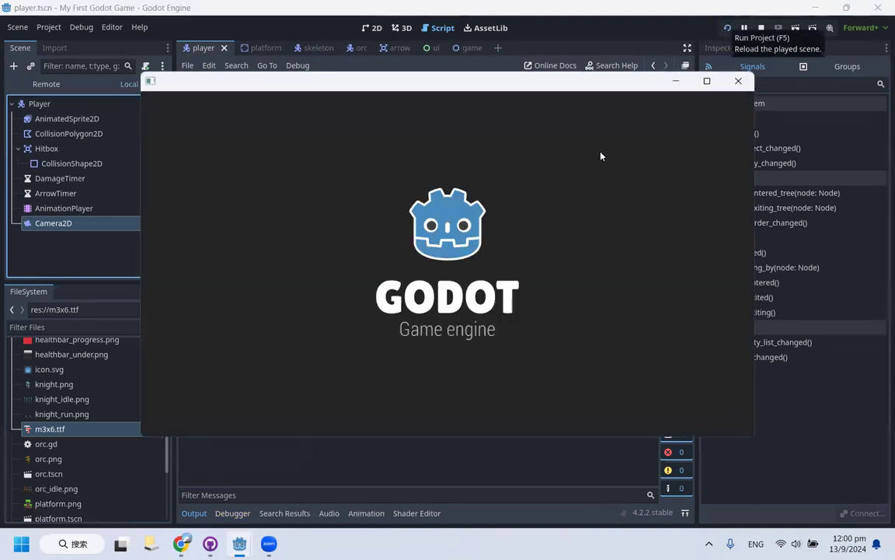
{"action": "key", "text": "Right"}
{"action": "key", "text": "space"}
{"action": "key", "text": "Left"}
{"action": "key", "text": "Right"}
{"action": "key", "text": "space"}
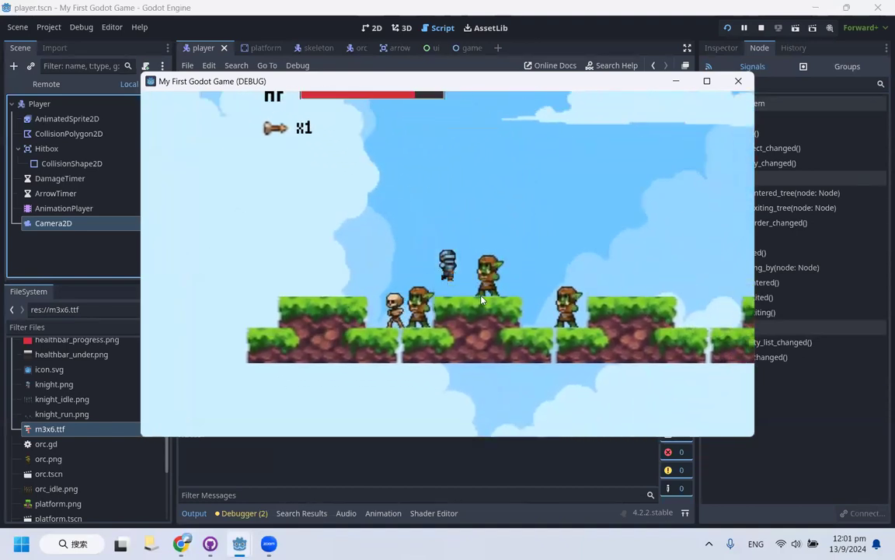
{"action": "key", "text": "space"}
{"action": "key", "text": "Right"}
{"action": "key", "text": "space"}
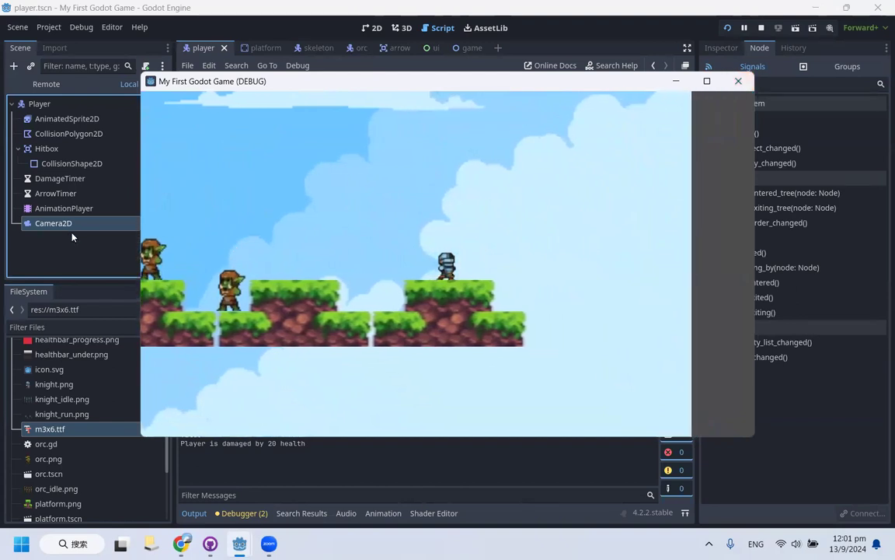
{"action": "key", "text": "Left"}
{"action": "key", "text": "space"}
{"action": "key", "text": "Right"}
{"action": "key", "text": "space"}
{"action": "key", "text": "space"}
{"action": "key", "text": "Left"}
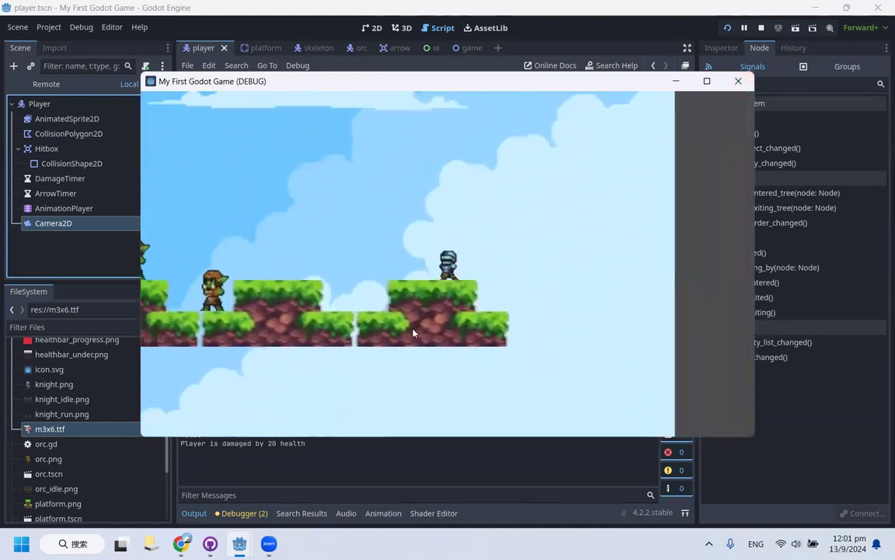
{"action": "key", "text": "space"}
{"action": "left_click", "coordinate": [742, 81]}
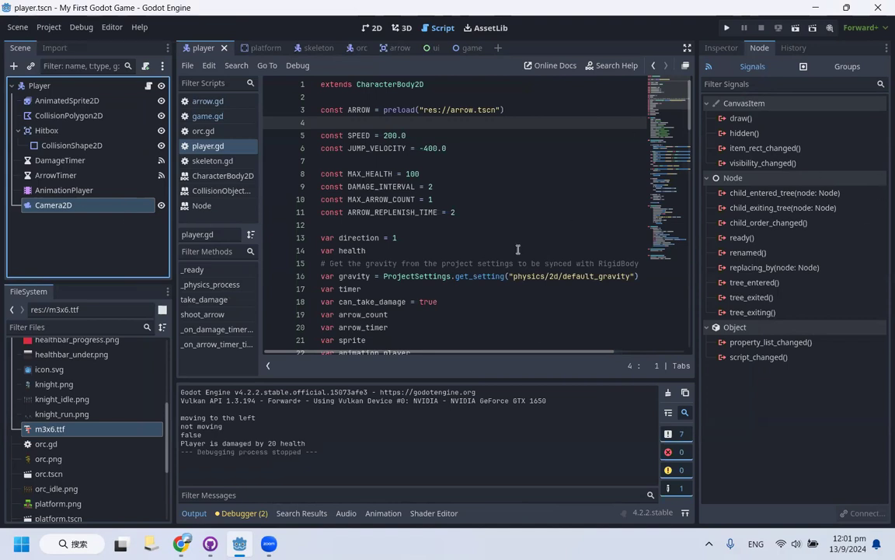
Review the useful camera properties on the Google Slides slide and bring up the Camera2D node's properties in Godot
{"action": "mouse_move", "coordinate": [792, 296]}
{"action": "left_click", "coordinate": [181, 544]}
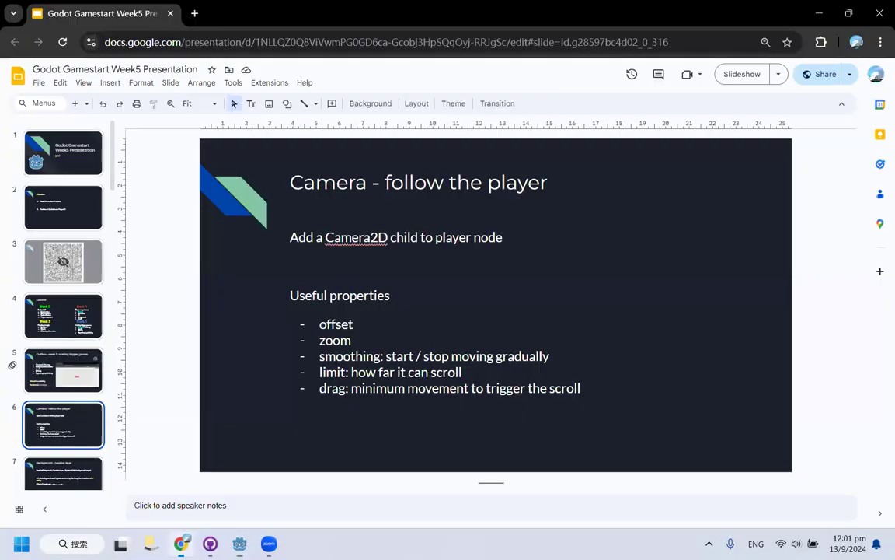
{"action": "left_click", "coordinate": [342, 287]}
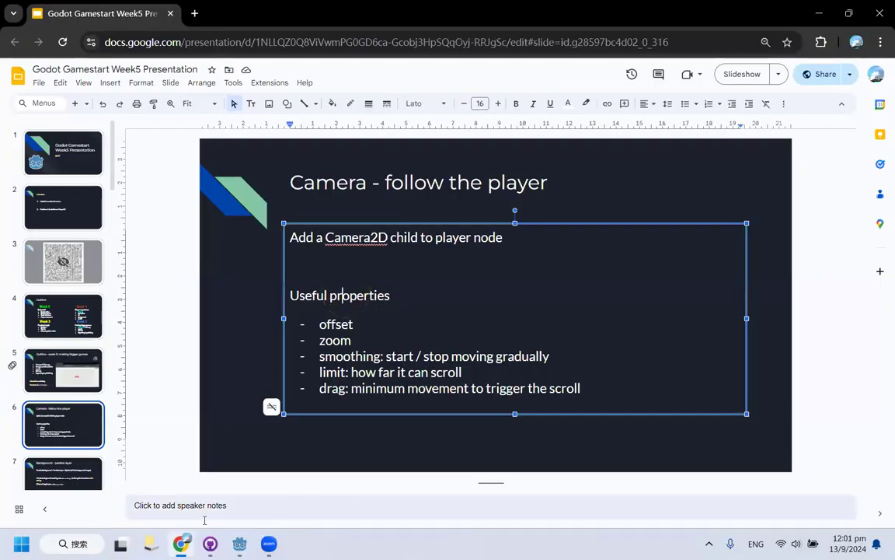
{"action": "key", "text": "alt+Tab"}
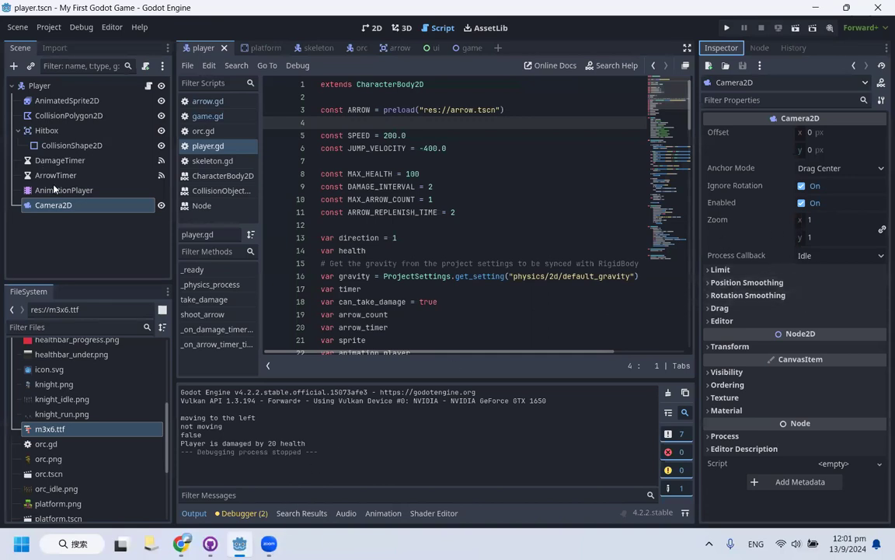
{"action": "mouse_move", "coordinate": [210, 543]}
{"action": "left_click", "coordinate": [181, 544]}
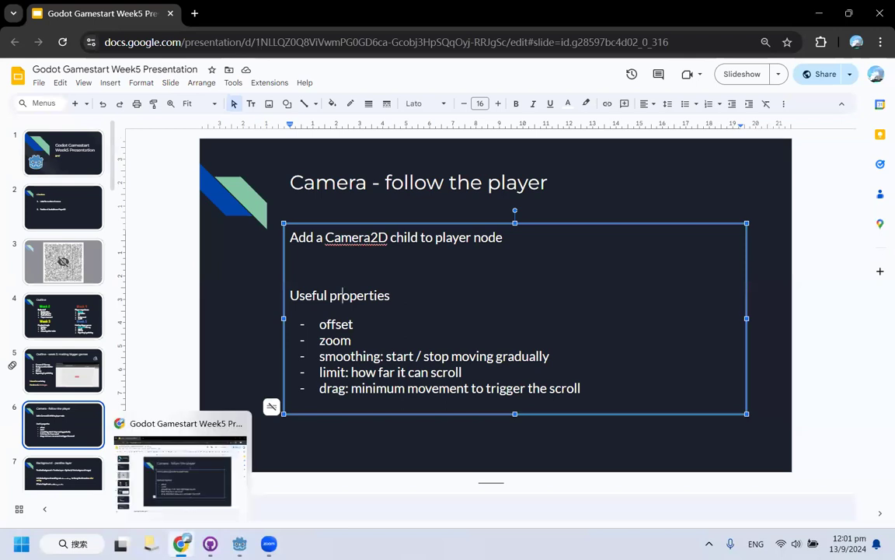
{"action": "left_click", "coordinate": [181, 543]}
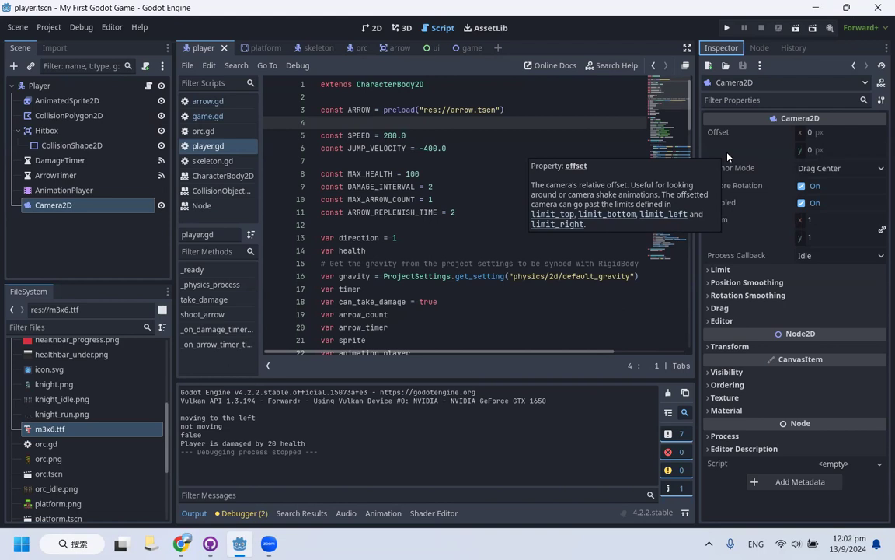
Set the Camera2D offset to x 100 px and y -100 px, and save the player scene
{"action": "left_click", "coordinate": [838, 133]}
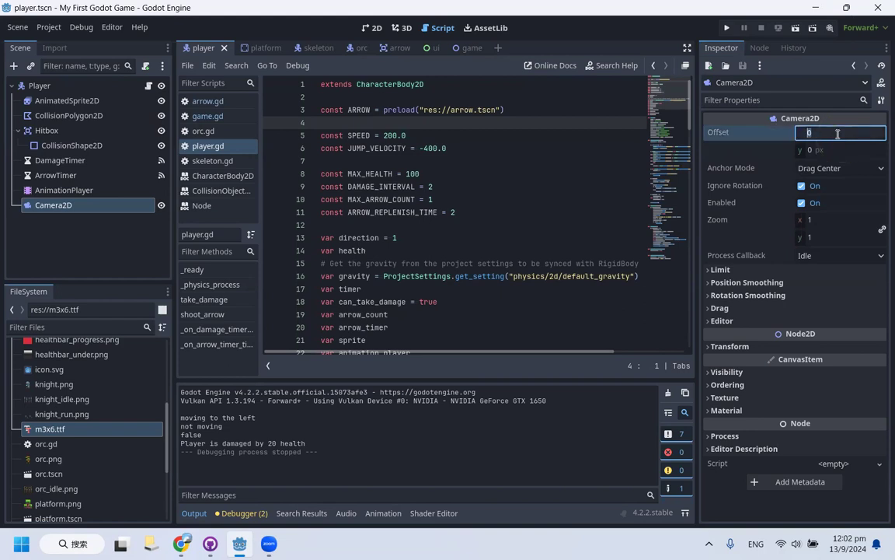
{"action": "type", "text": "100"}
{"action": "key", "text": "Return"}
{"action": "left_click", "coordinate": [852, 150]}
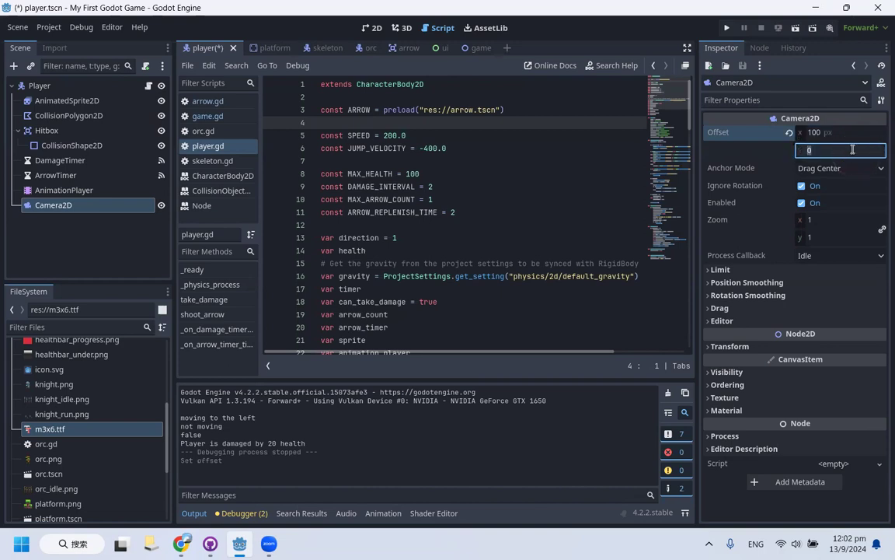
{"action": "type", "text": "-100"}
{"action": "key", "text": "Return"}
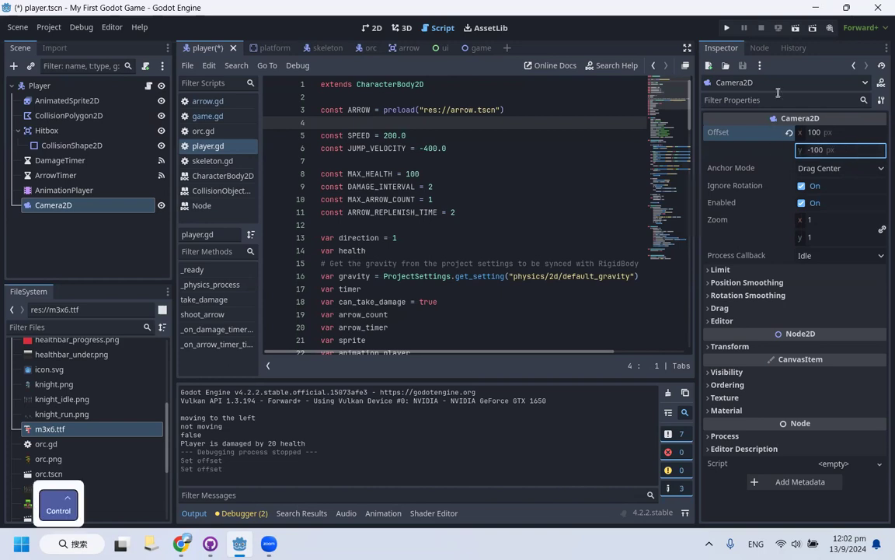
{"action": "key", "text": "ctrl+s"}
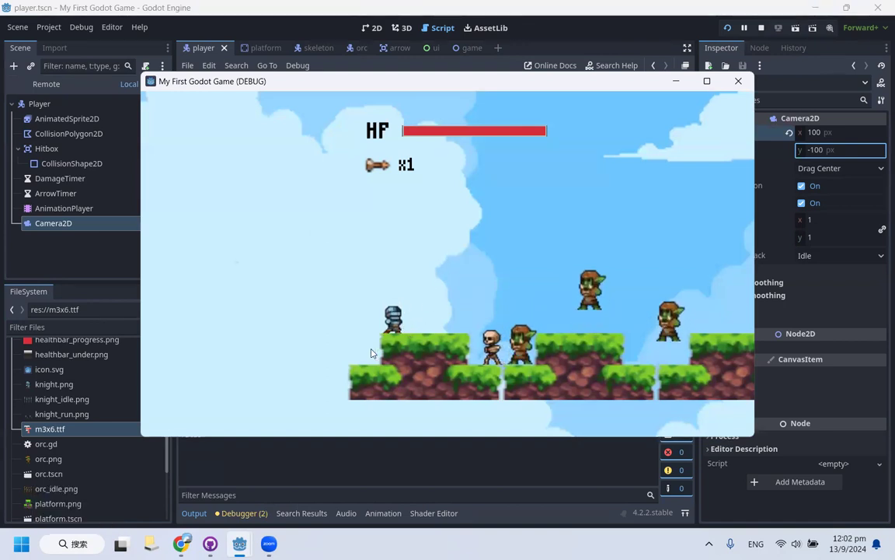
Move the knight around in the running game to test the camera offset, and close the game
{"action": "key", "text": "d"}
{"action": "key", "text": "space"}
{"action": "key", "text": "a"}
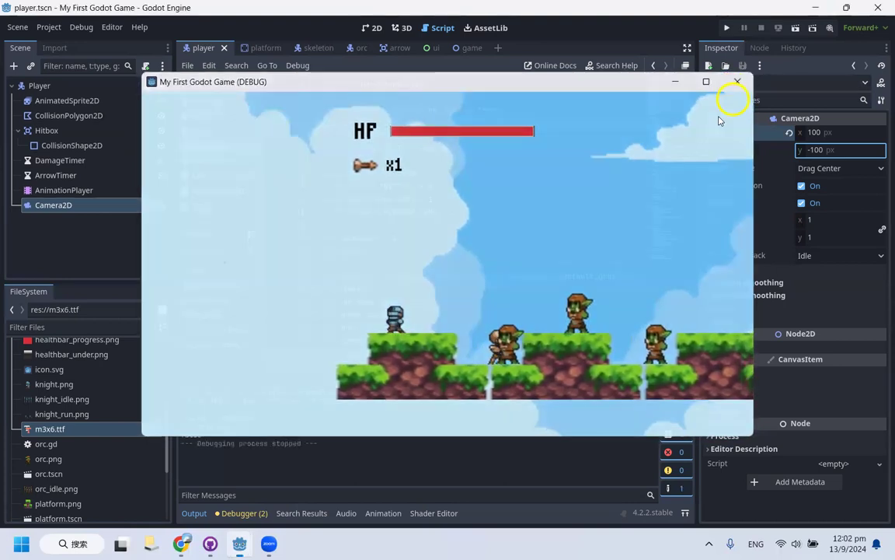
{"action": "left_click", "coordinate": [733, 85]}
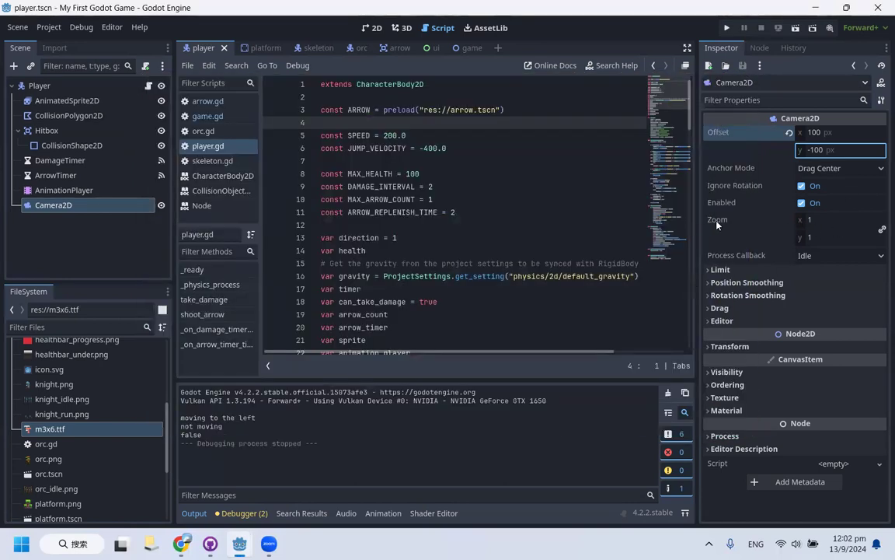
Set the Camera2D zoom to 0.7 on both axes and test it in a short run of the project
{"action": "mouse_move", "coordinate": [718, 224]}
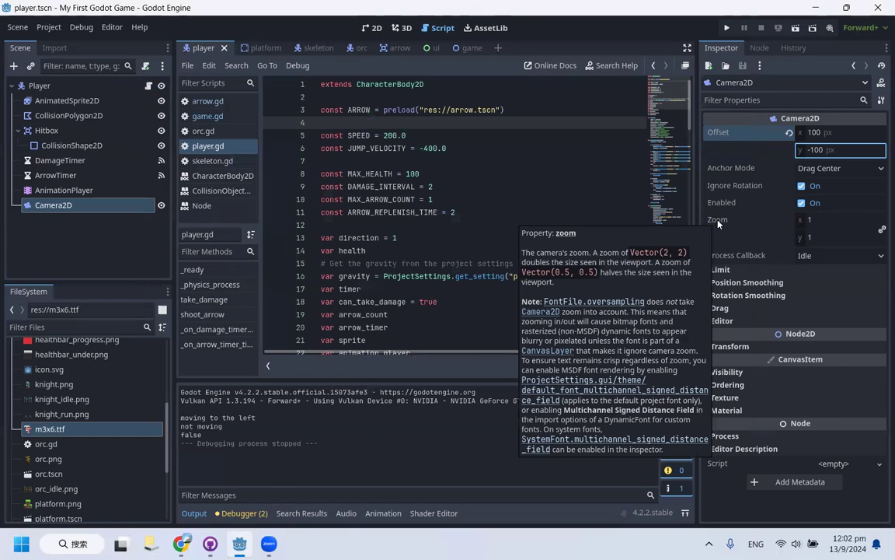
{"action": "left_click", "coordinate": [839, 220]}
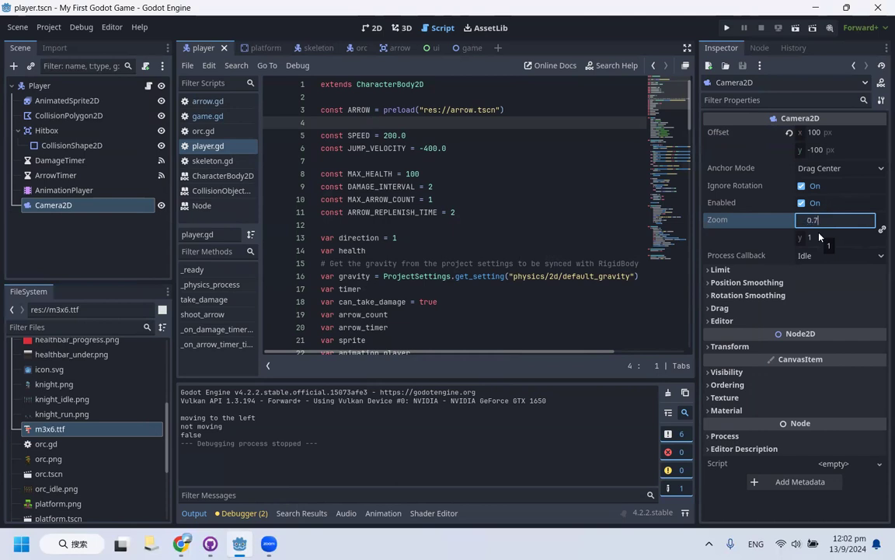
{"action": "left_click", "coordinate": [819, 237]}
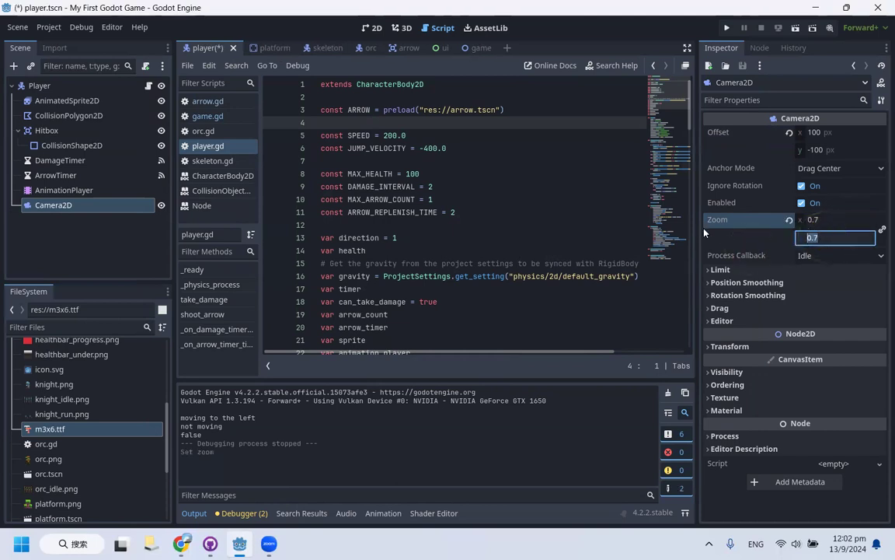
{"action": "left_click", "coordinate": [729, 28]}
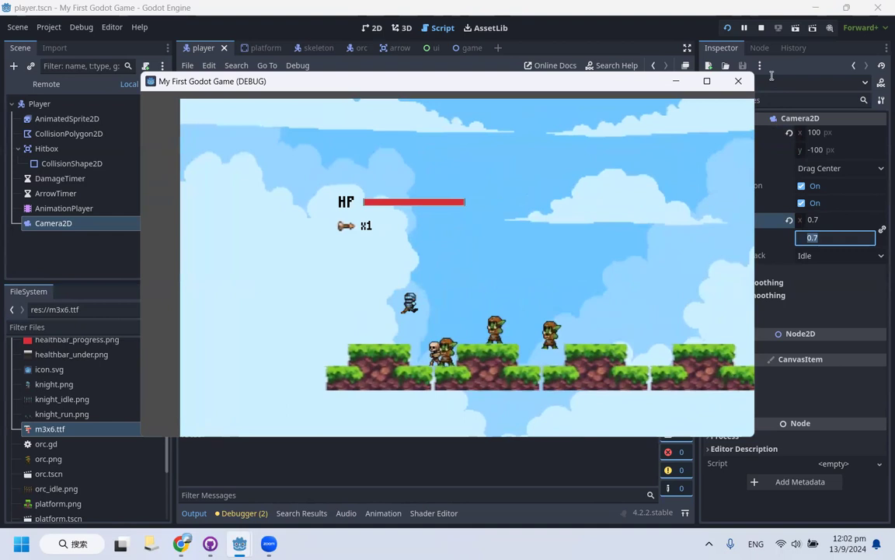
{"action": "left_click", "coordinate": [736, 81]}
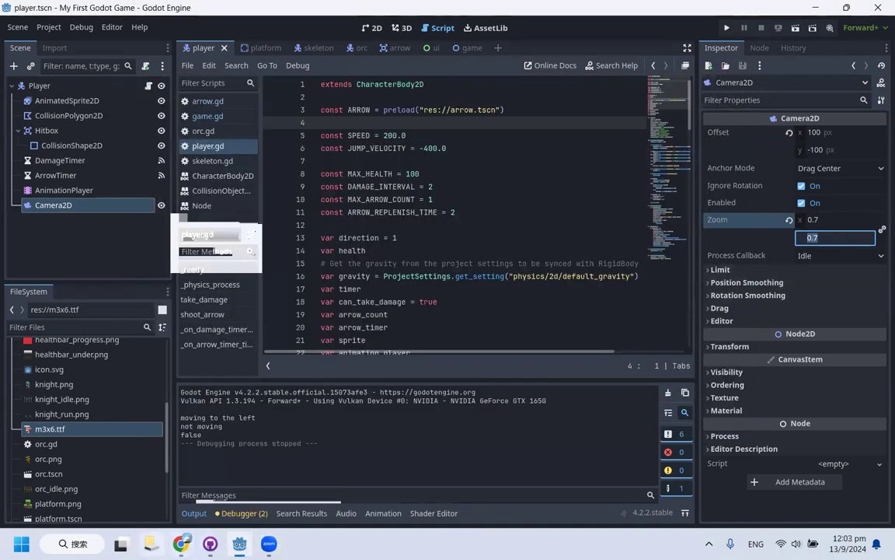
Switch to the Google Slides presentation and highlight the word "smoothing" in the list of useful camera properties
{"action": "left_click", "coordinate": [181, 544]}
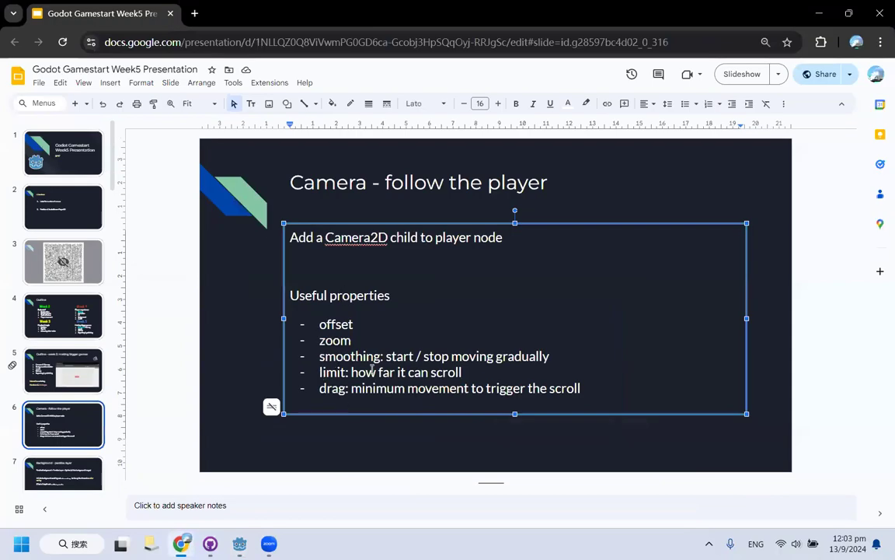
{"action": "double_click", "coordinate": [346, 356]}
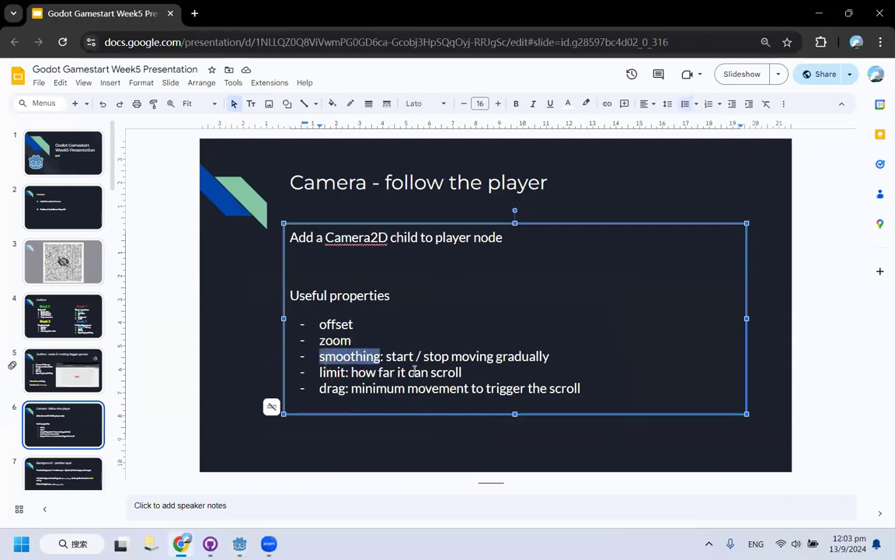
Highlight the words "limit" and "drag" in the slide's list of useful properties, and switch back to the Godot editor
{"action": "double_click", "coordinate": [333, 372]}
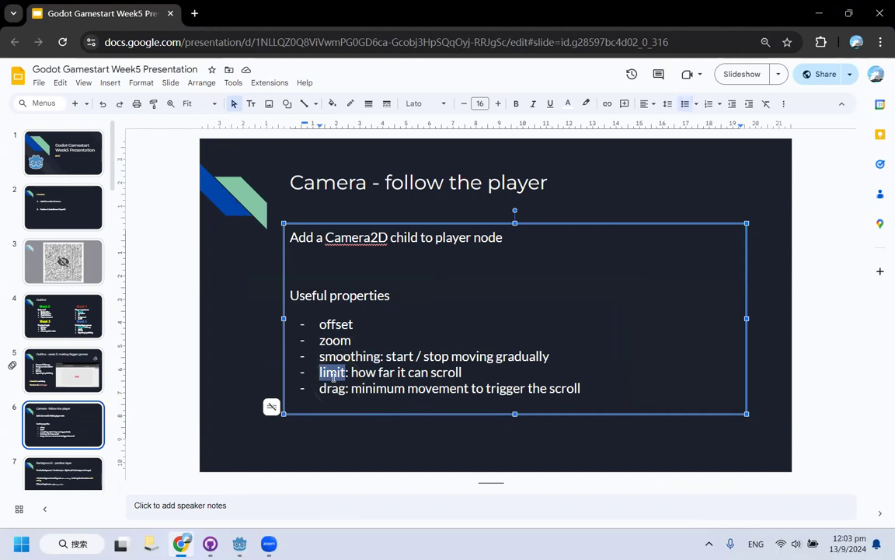
{"action": "double_click", "coordinate": [334, 390]}
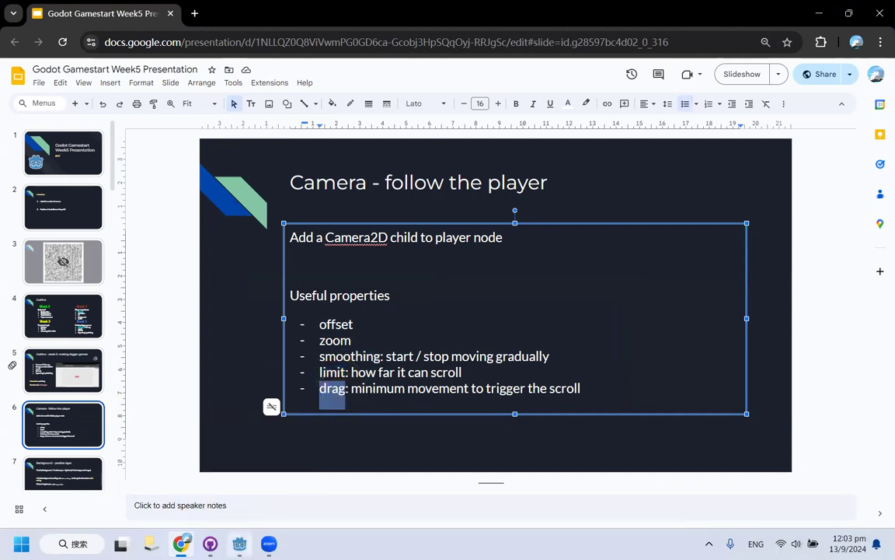
{"action": "left_click", "coordinate": [240, 544]}
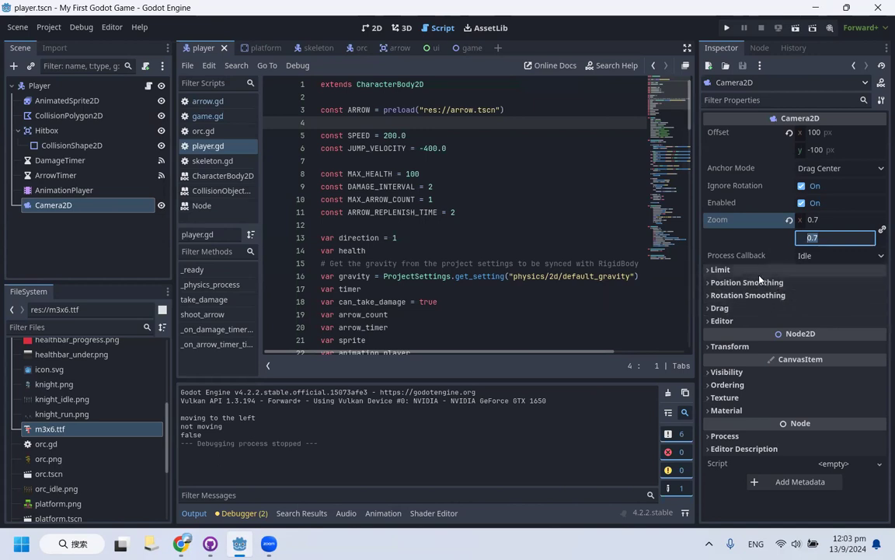
Set the Camera2D's bottom limit to 2000 px and its top limit to -2000 px
{"action": "left_click", "coordinate": [736, 270]}
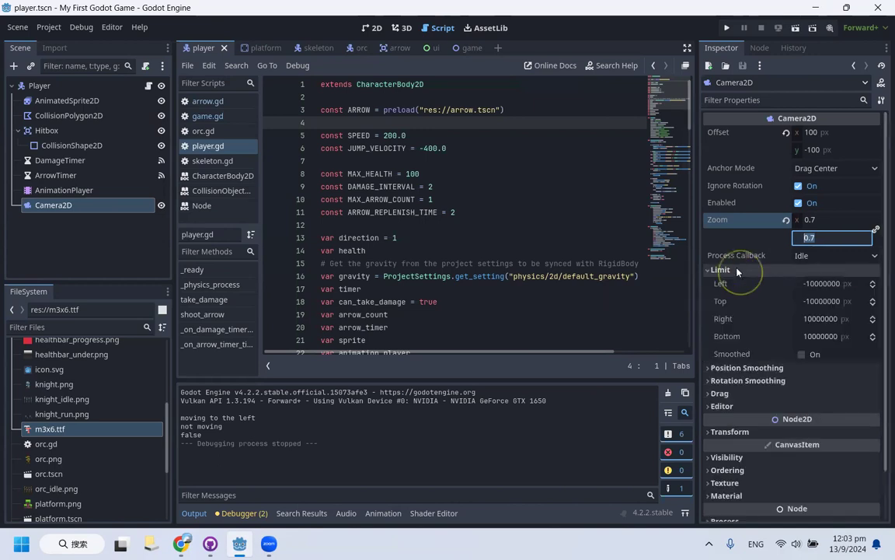
{"action": "left_click", "coordinate": [834, 337]}
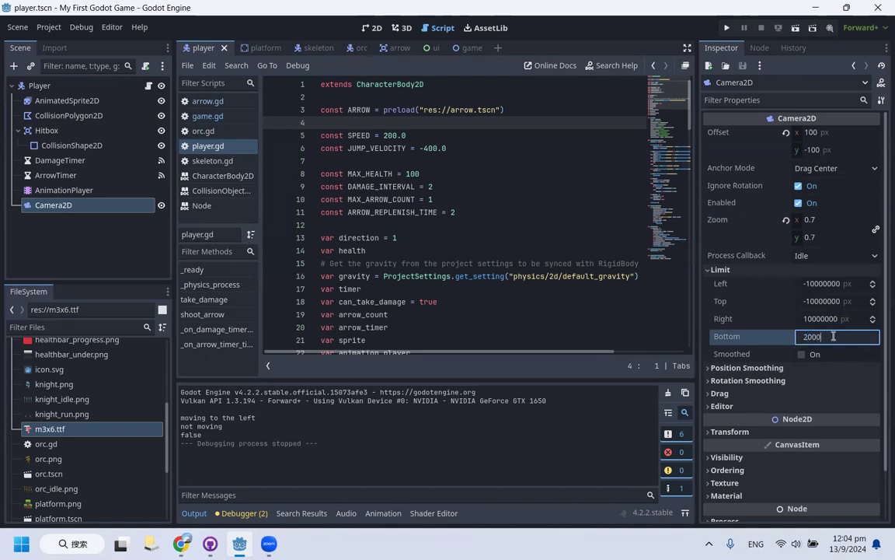
{"action": "key", "text": "Return"}
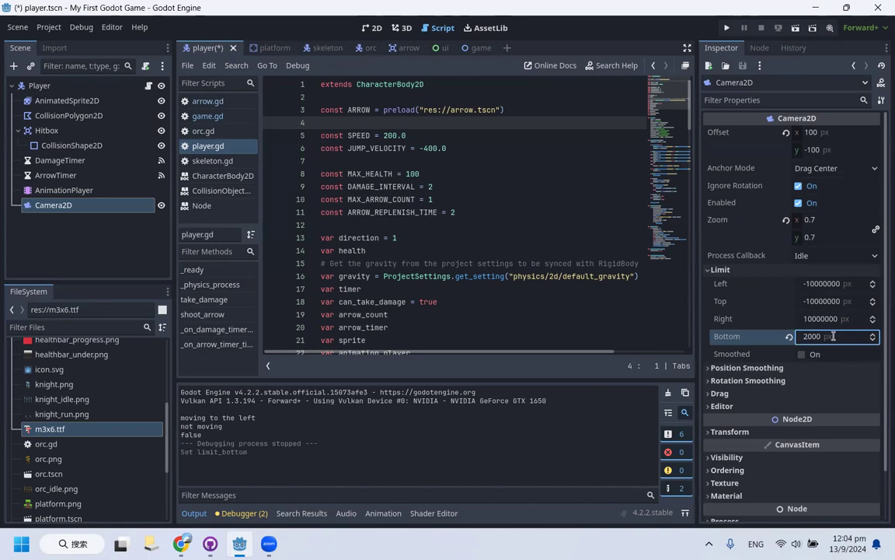
{"action": "left_click", "coordinate": [832, 286]}
{"action": "left_click", "coordinate": [834, 302]}
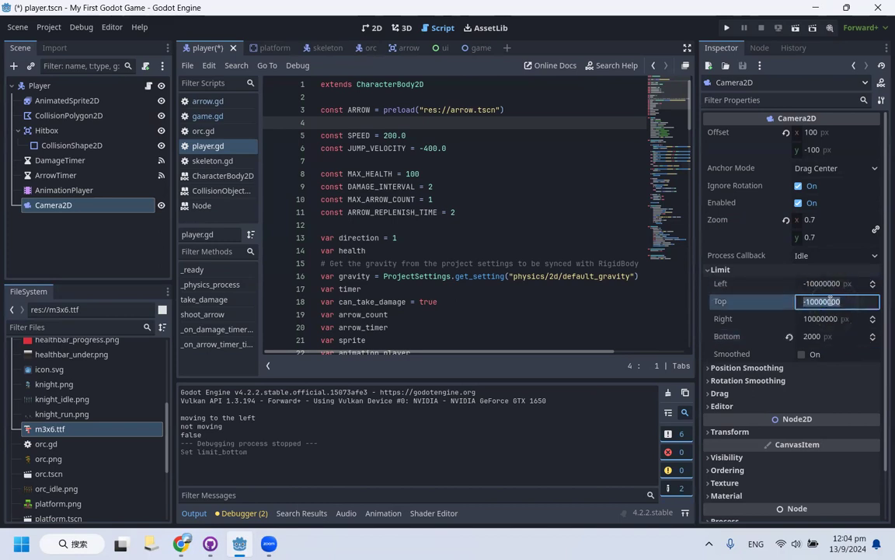
{"action": "key", "text": "Return"}
Test the camera limits in two runs of the project by sending the knight off the platforms' left edge, closing the game each time
{"action": "left_click", "coordinate": [726, 28]}
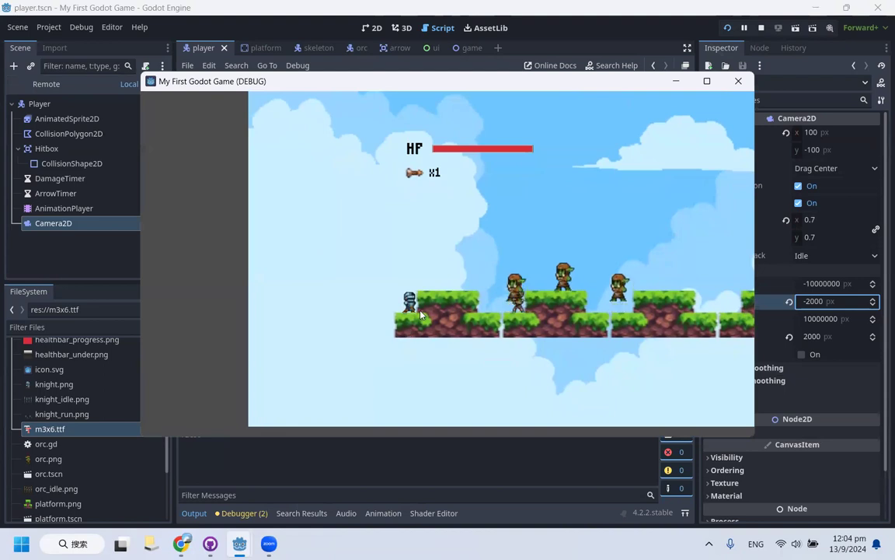
{"action": "key", "text": "Left"}
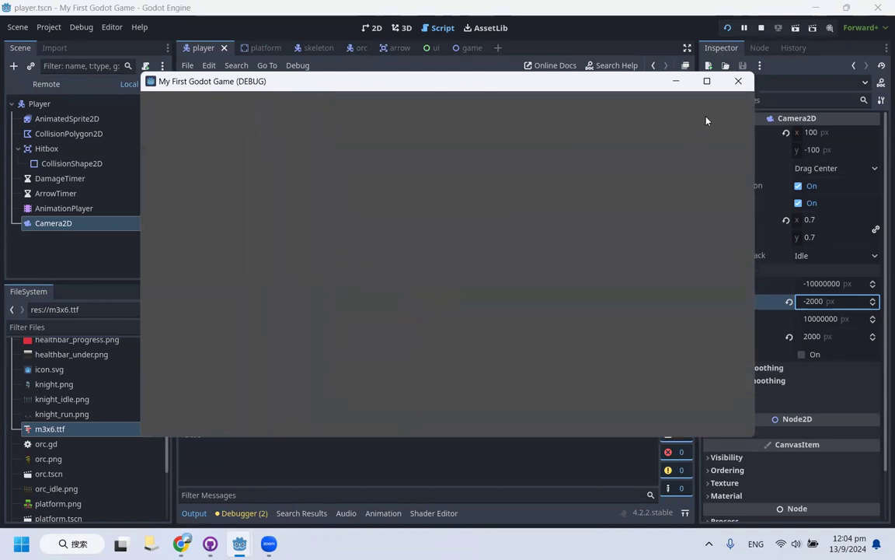
{"action": "left_click", "coordinate": [738, 81]}
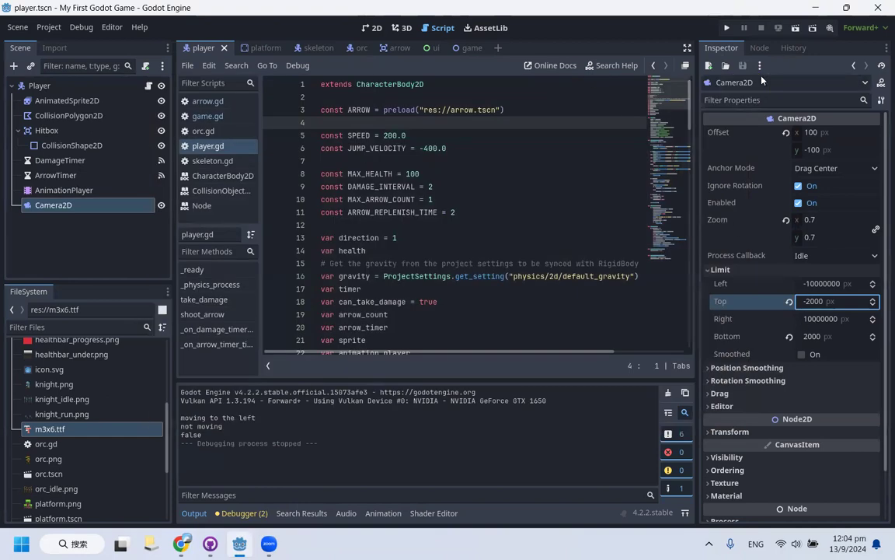
{"action": "left_click", "coordinate": [726, 28]}
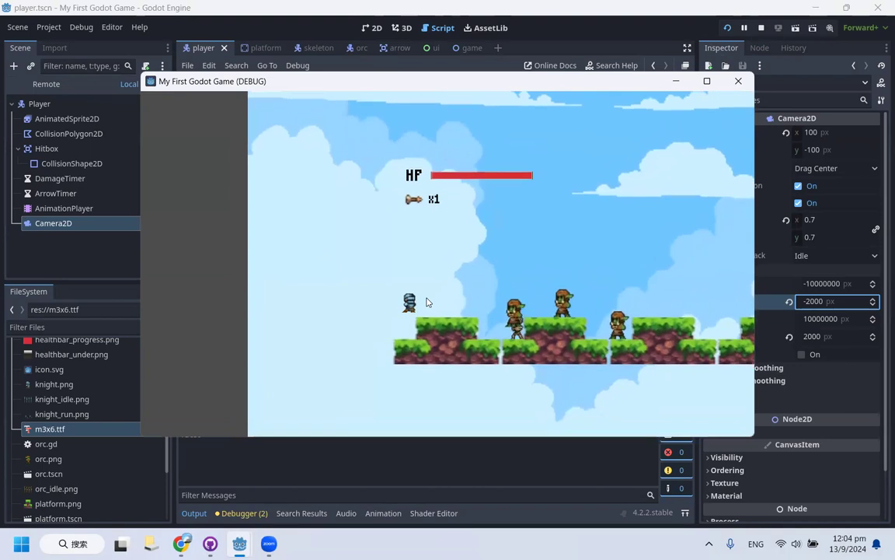
{"action": "key", "text": "Left"}
{"action": "key", "text": "space"}
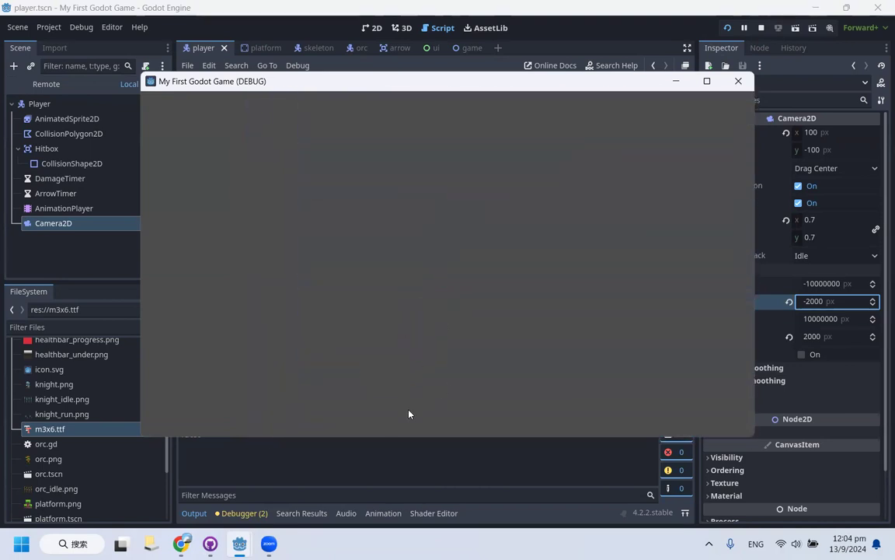
{"action": "left_click", "coordinate": [746, 83]}
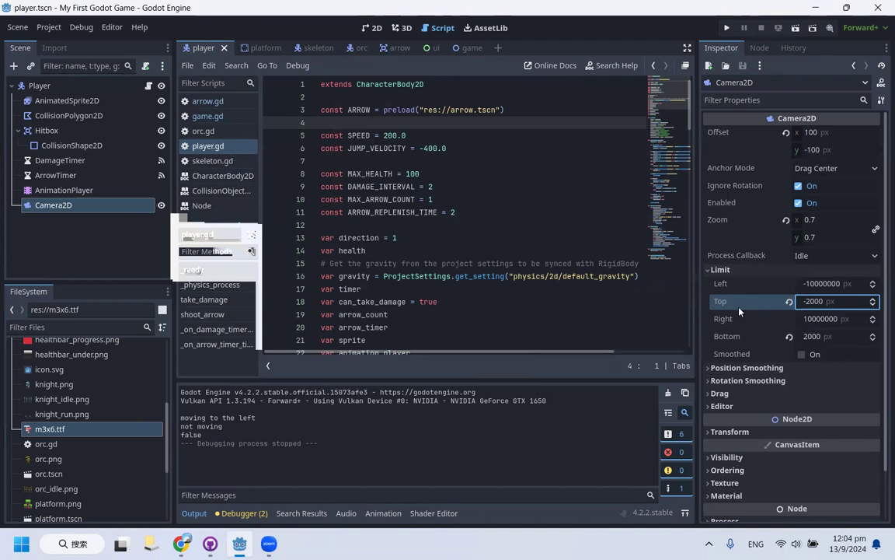
Collapse the Camera2D's Limit settings and enable Position Smoothing
{"action": "left_click", "coordinate": [710, 272]}
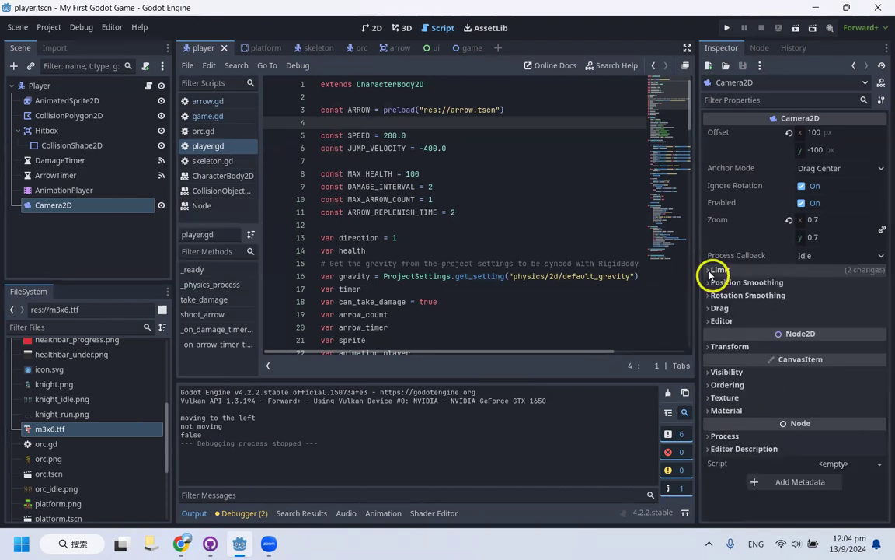
{"action": "left_click", "coordinate": [717, 285]}
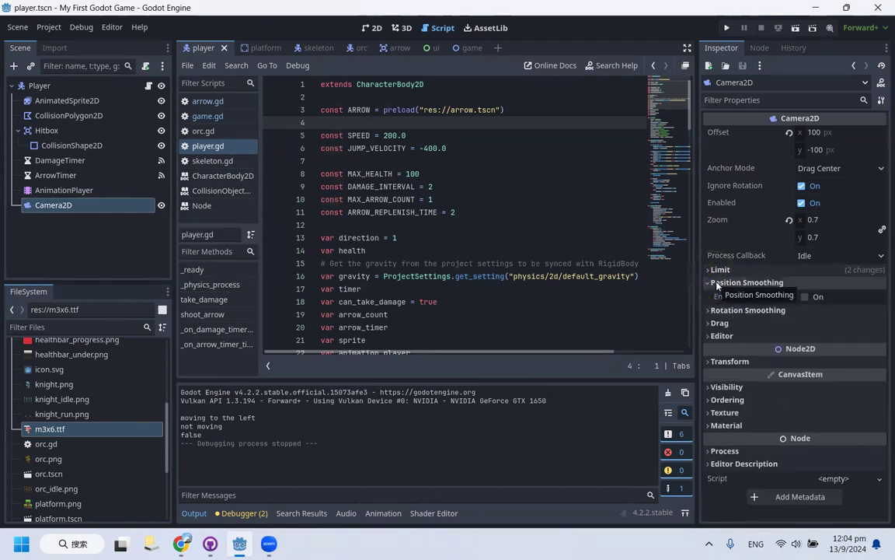
{"action": "left_click", "coordinate": [810, 297]}
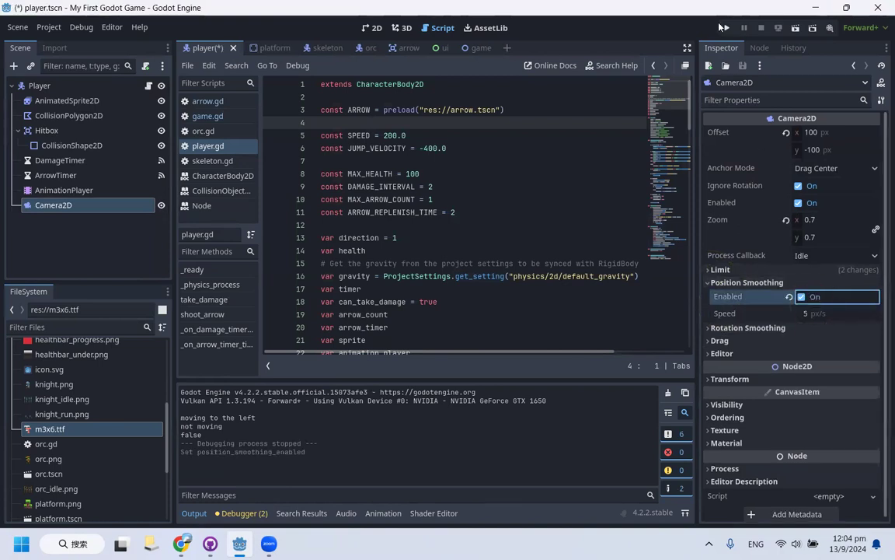
Run the project, move and jump the knight across the platforms to test position smoothing, and close the game
{"action": "left_click", "coordinate": [728, 30]}
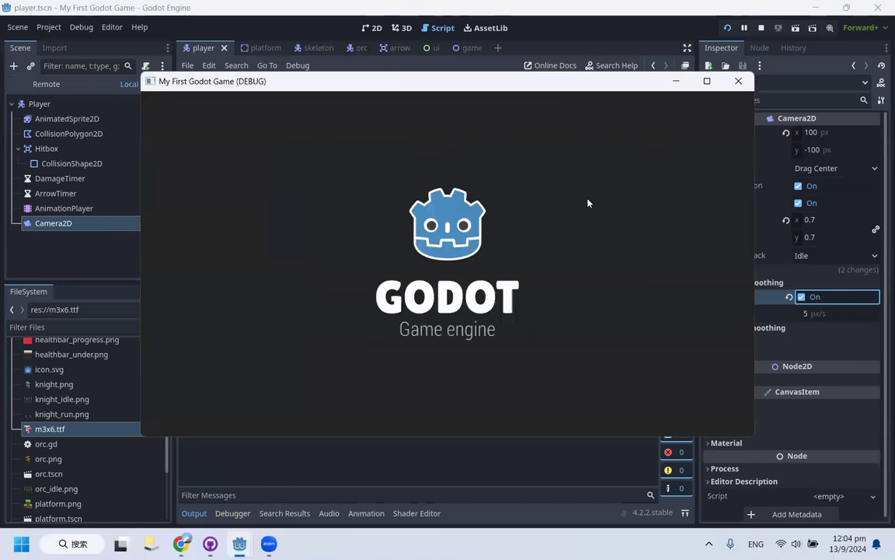
{"action": "key", "text": "Right"}
{"action": "key", "text": "Left"}
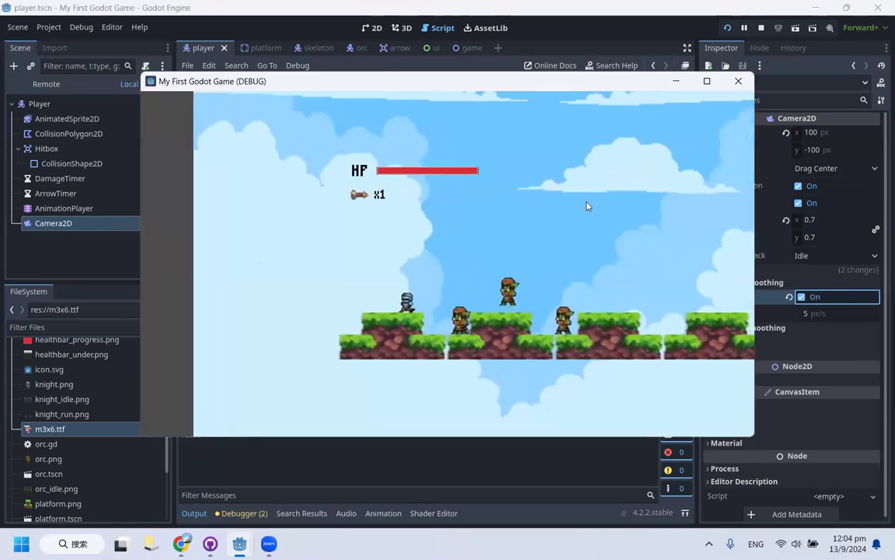
{"action": "key", "text": "Right"}
{"action": "key", "text": "space"}
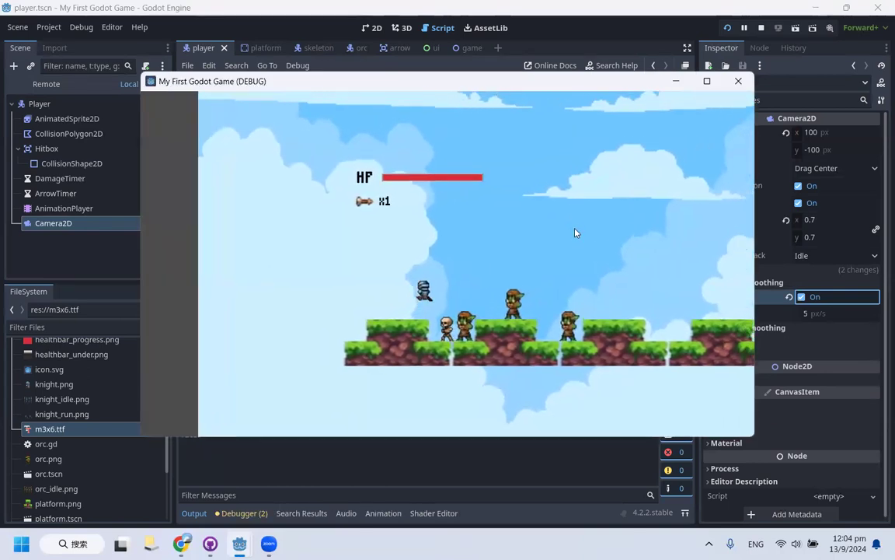
{"action": "key", "text": "Right"}
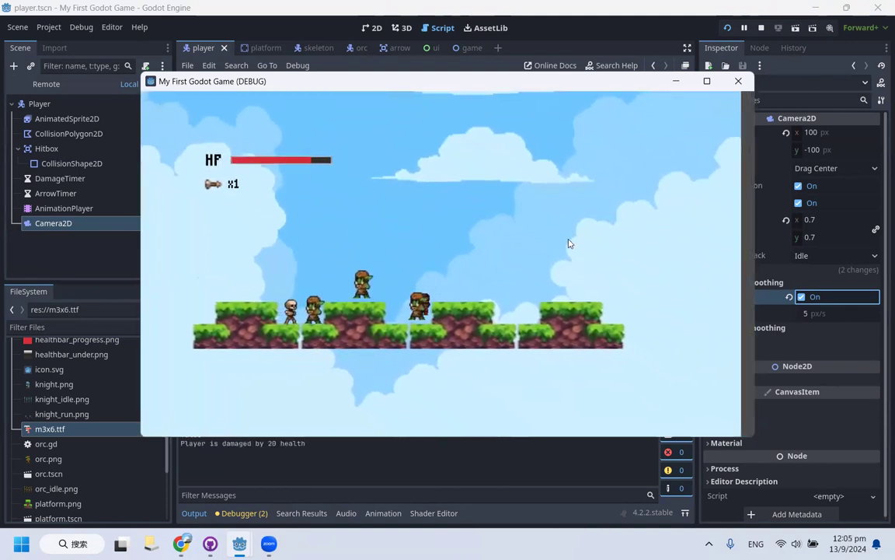
{"action": "key", "text": "Right"}
{"action": "key", "text": "space"}
{"action": "key", "text": "Left"}
{"action": "key", "text": "Right"}
{"action": "key", "text": "space"}
{"action": "key", "text": "Right"}
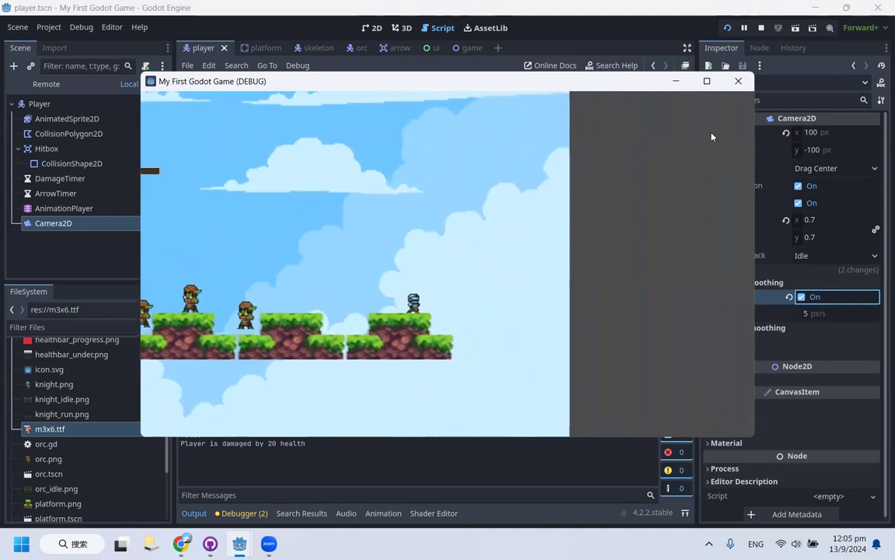
{"action": "left_click", "coordinate": [741, 83]}
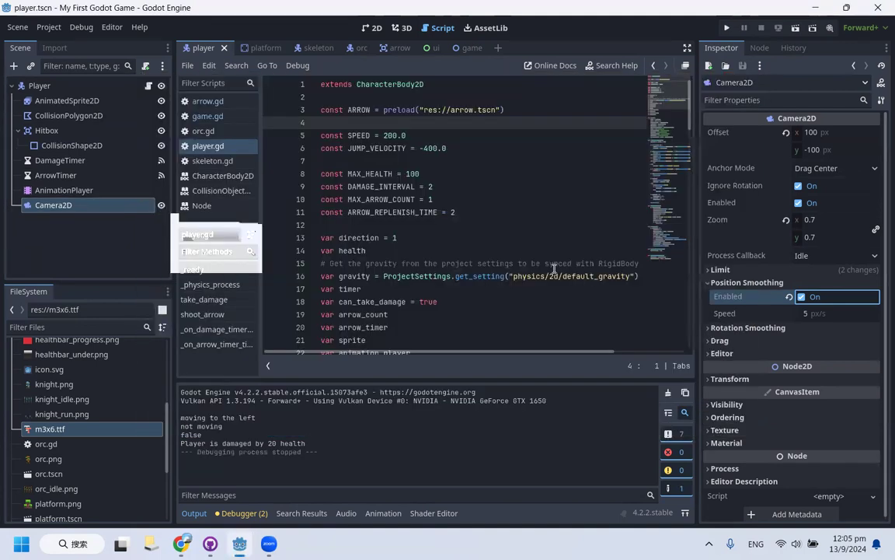
Enable horizontal drag for the Camera2D and collapse its Position Smoothing settings
{"action": "left_click", "coordinate": [725, 341]}
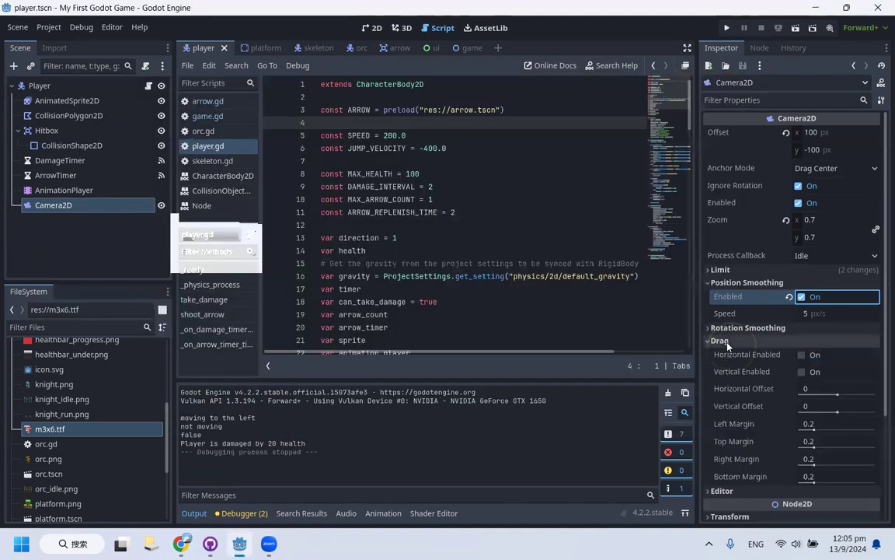
{"action": "left_click", "coordinate": [730, 283]}
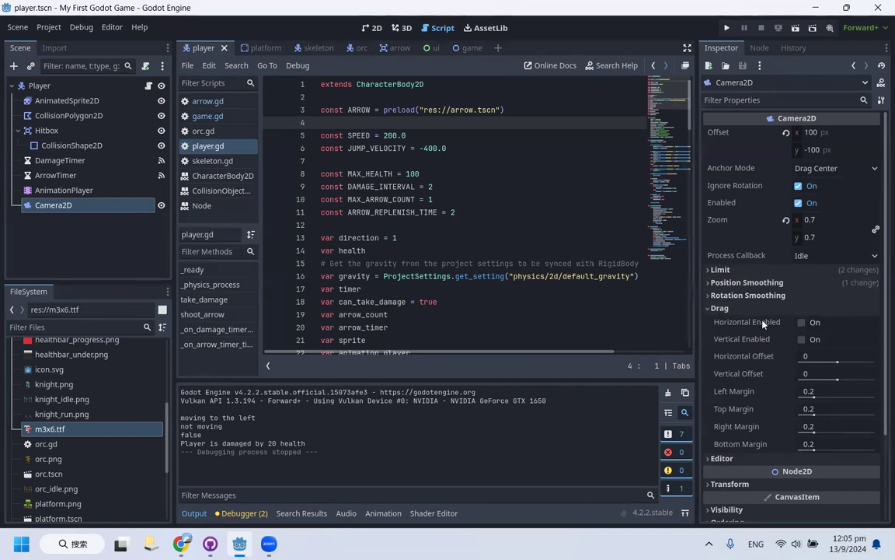
{"action": "left_click", "coordinate": [802, 323]}
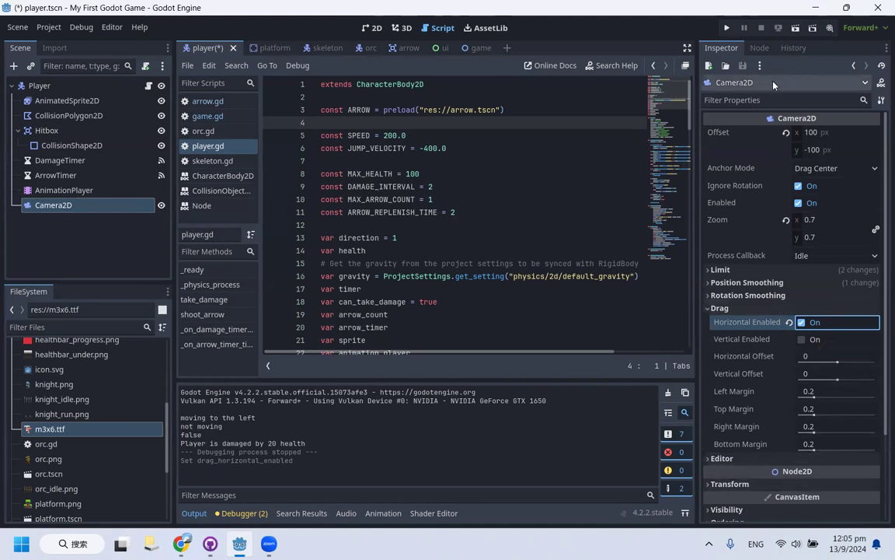
Run the project and move and jump the knight across the platforms to the rightmost one to test the camera's horizontal drag
{"action": "left_click", "coordinate": [727, 29]}
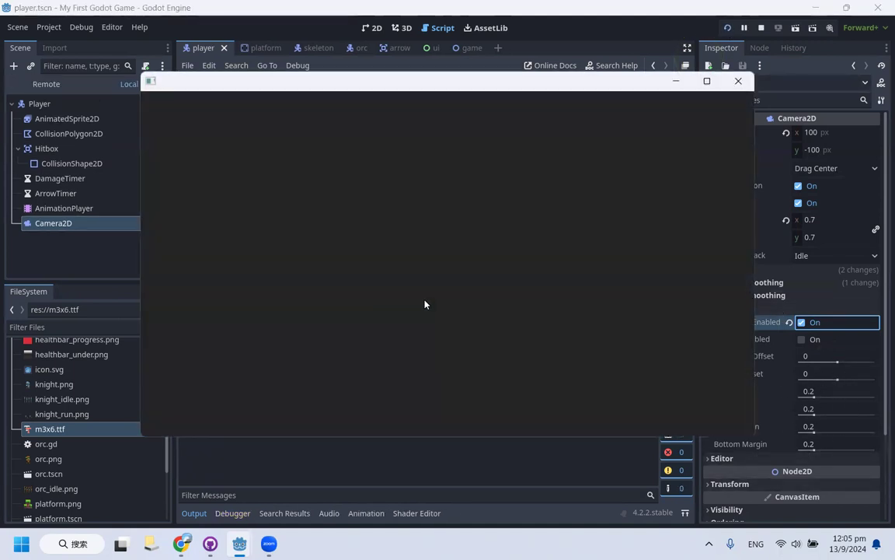
{"action": "key", "text": "Right"}
{"action": "key", "text": "Left"}
{"action": "key", "text": "Right"}
{"action": "key", "text": "Right"}
{"action": "key", "text": "Left"}
{"action": "key", "text": "Right"}
{"action": "key", "text": "Left"}
{"action": "key", "text": "Right"}
{"action": "key", "text": "Left"}
{"action": "key", "text": "Right"}
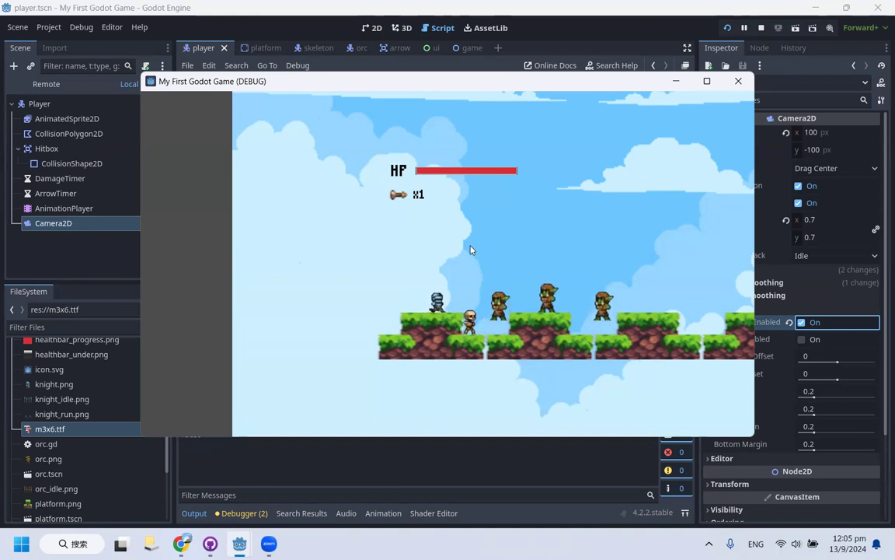
{"action": "key", "text": "Left"}
{"action": "key", "text": "Right"}
{"action": "key", "text": "space"}
{"action": "key", "text": "Right"}
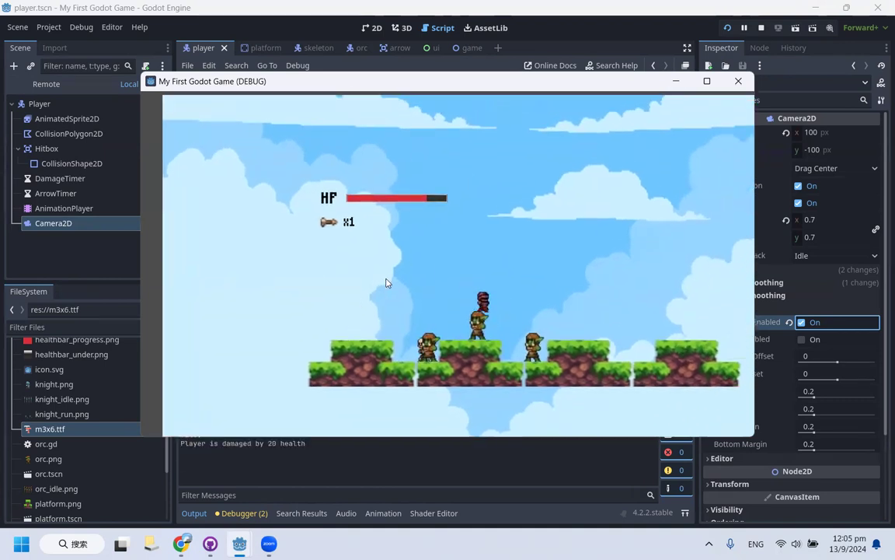
{"action": "key", "text": "space"}
{"action": "key", "text": "Right"}
{"action": "key", "text": "space"}
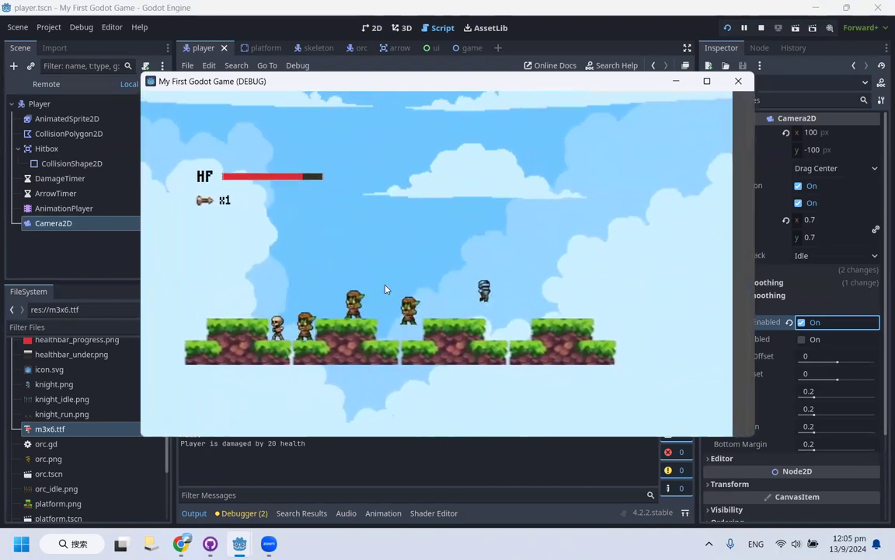
{"action": "key", "text": "Left"}
{"action": "key", "text": "space"}
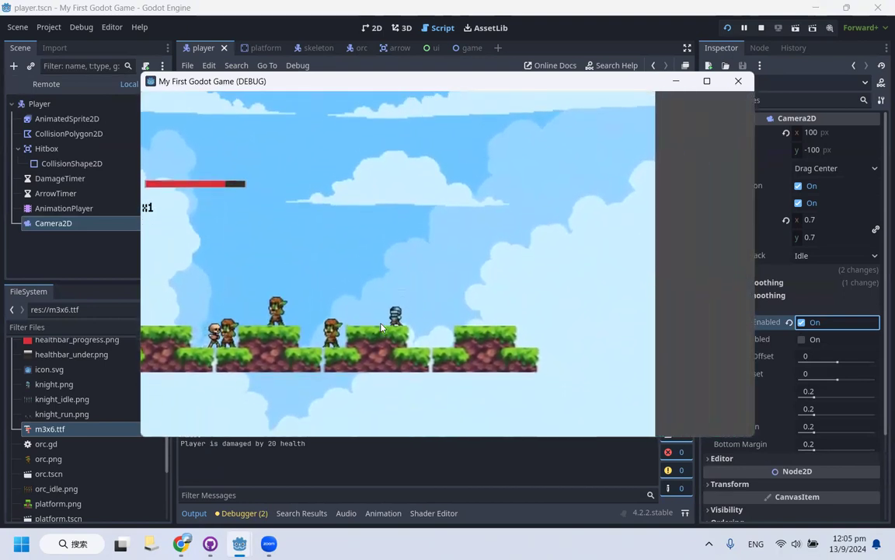
{"action": "key", "text": "Right"}
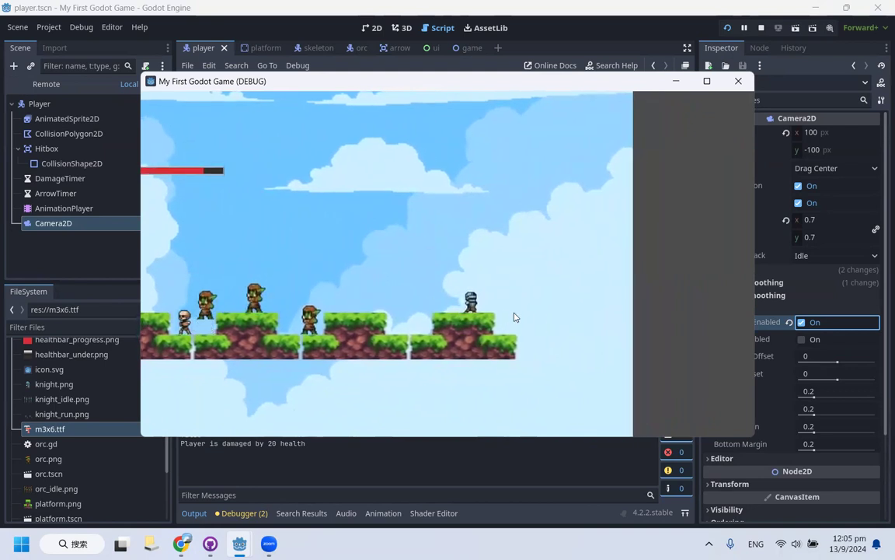
Move the knight back and forth with short runs and jumps around the two rightmost platforms to check the camera's drag margins
{"action": "key", "text": "Left"}
{"action": "key", "text": "space"}
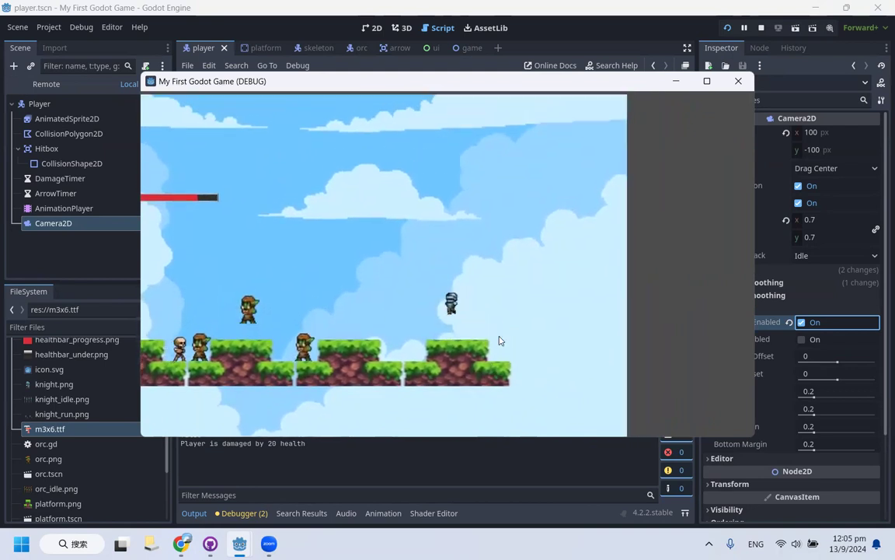
{"action": "key", "text": "Left"}
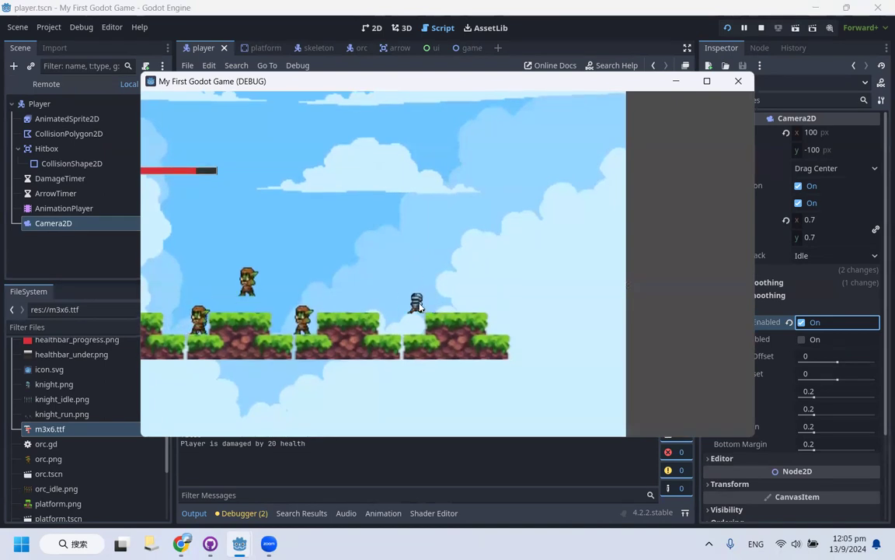
{"action": "key", "text": "space"}
{"action": "key", "text": "Right"}
{"action": "key", "text": "Left"}
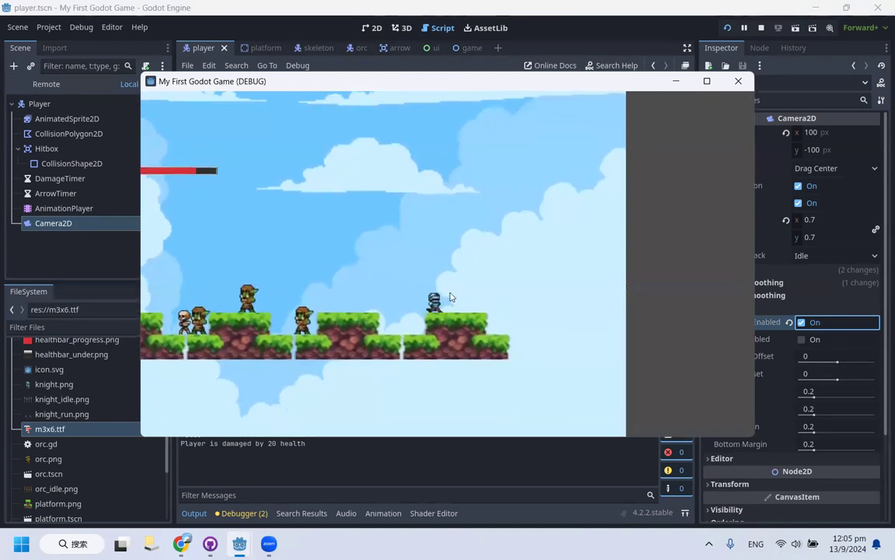
{"action": "key", "text": "Left"}
{"action": "key", "text": "space"}
{"action": "key", "text": "Right"}
{"action": "key", "text": "Left"}
{"action": "key", "text": "space"}
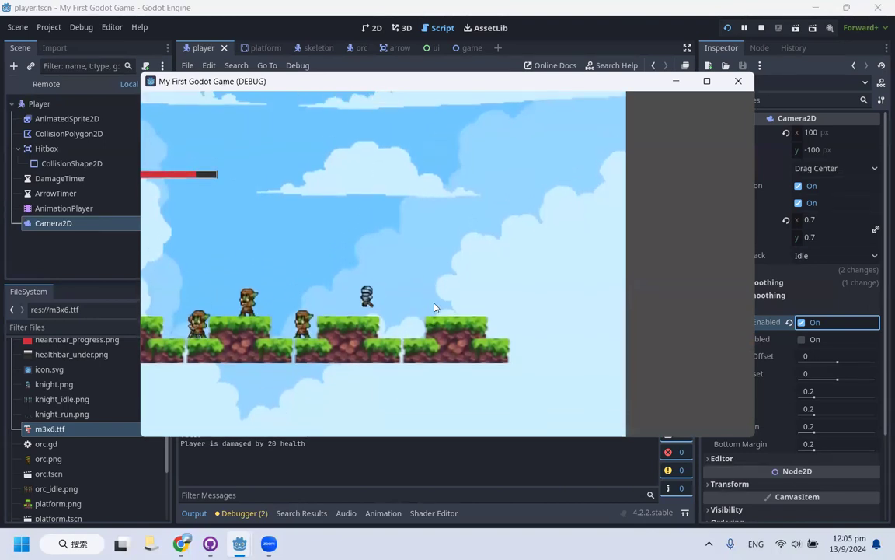
{"action": "key", "text": "space"}
{"action": "key", "text": "Right"}
{"action": "key", "text": "Right"}
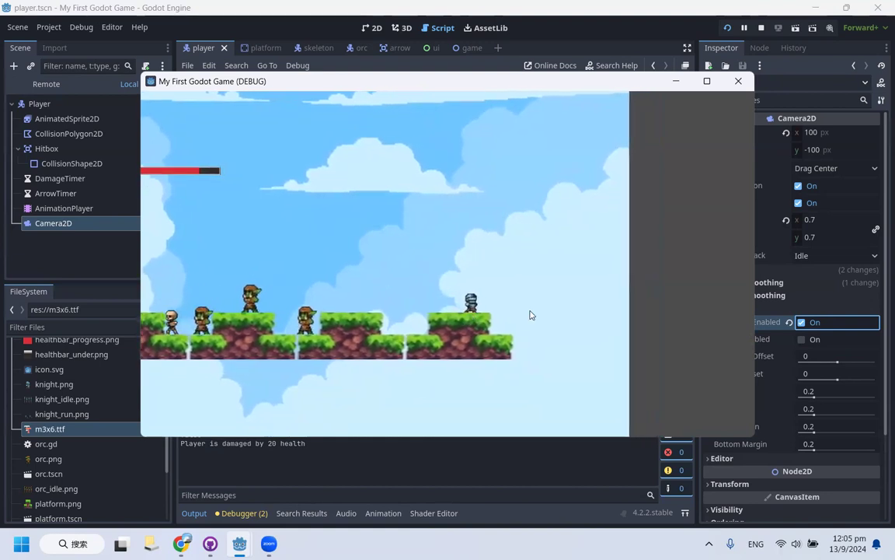
{"action": "key", "text": "space"}
{"action": "key", "text": "Right"}
{"action": "key", "text": "Left"}
{"action": "key", "text": "Left"}
{"action": "key", "text": "space"}
Shoot arrows at the enemies while moving and jumping the knight between the platforms, and close the game
{"action": "left_click", "coordinate": [286, 356]}
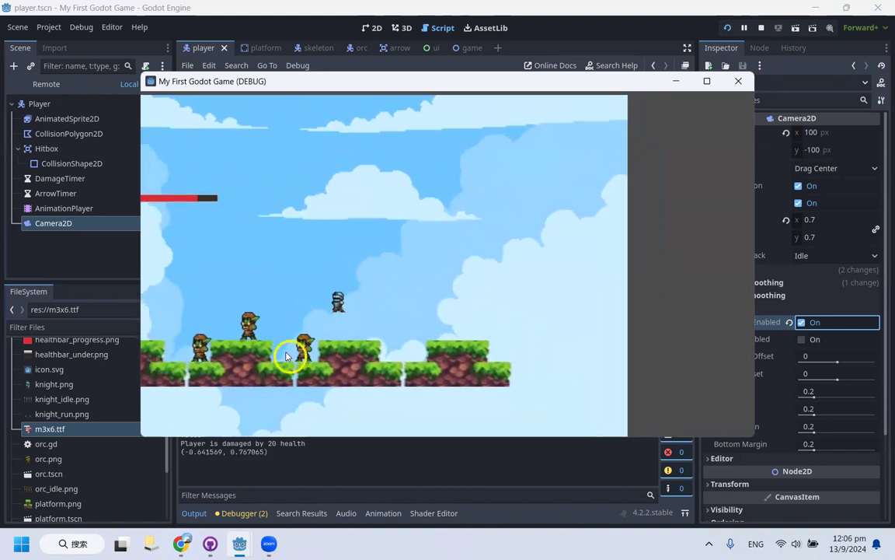
{"action": "key", "text": "Right"}
{"action": "key", "text": "space"}
{"action": "key", "text": "Left"}
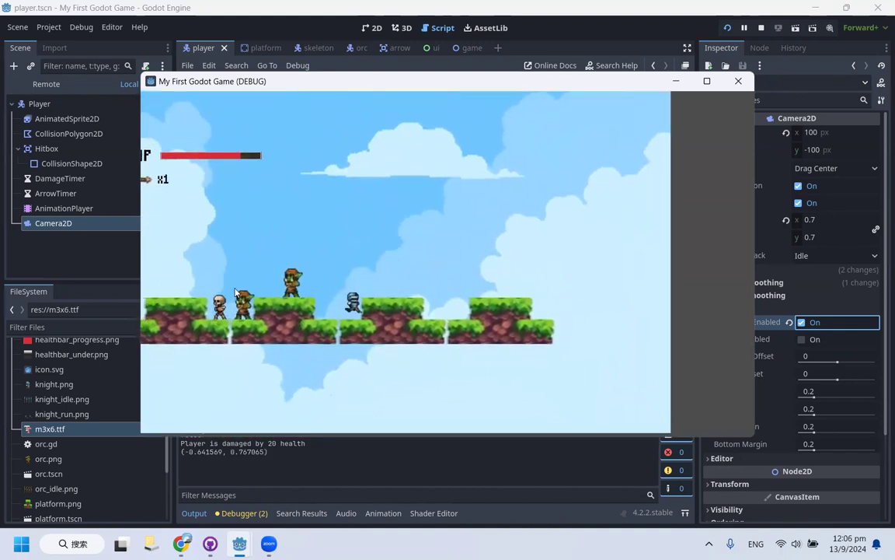
{"action": "left_click", "coordinate": [234, 288]}
{"action": "key", "text": "space"}
{"action": "key", "text": "Right"}
{"action": "key", "text": "Left"}
{"action": "key", "text": "space"}
{"action": "key", "text": "Right"}
{"action": "left_click", "coordinate": [227, 309]}
{"action": "key", "text": "Left"}
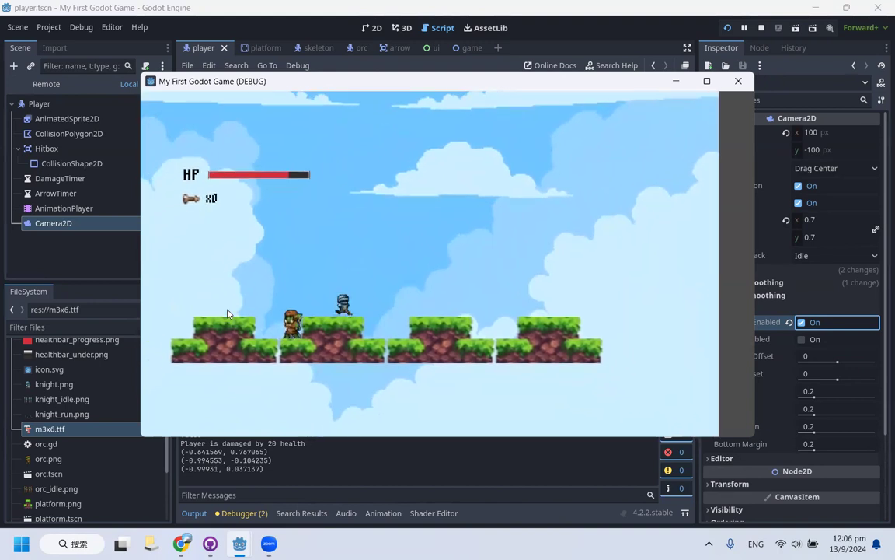
{"action": "key", "text": "Right"}
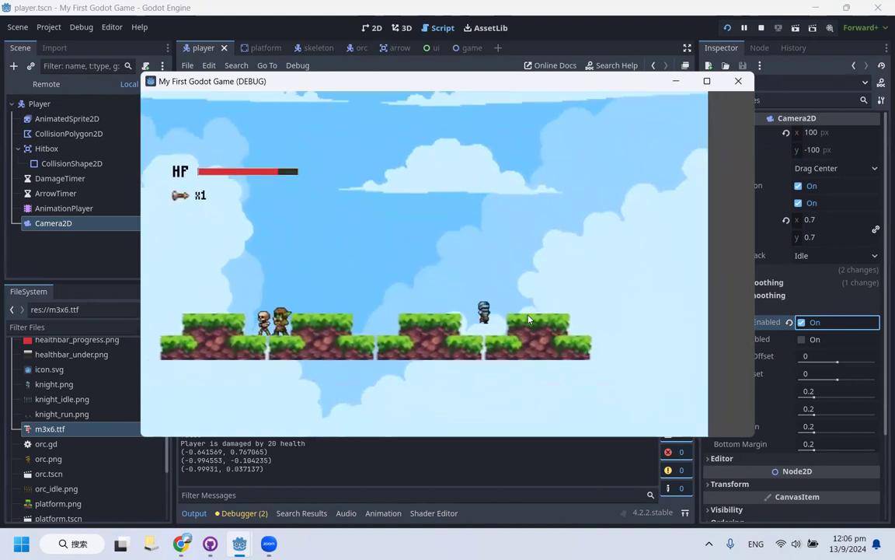
{"action": "key", "text": "Right"}
{"action": "key", "text": "space"}
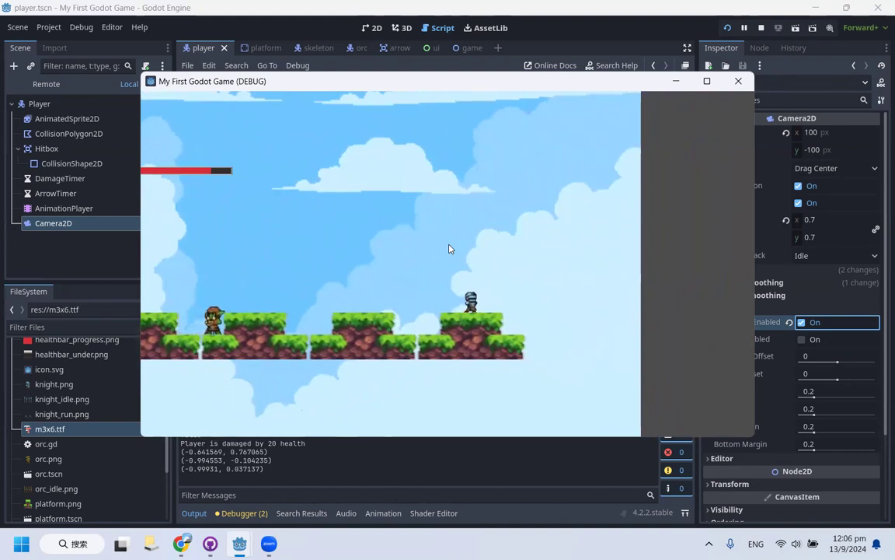
{"action": "key", "text": "Left"}
{"action": "key", "text": "space"}
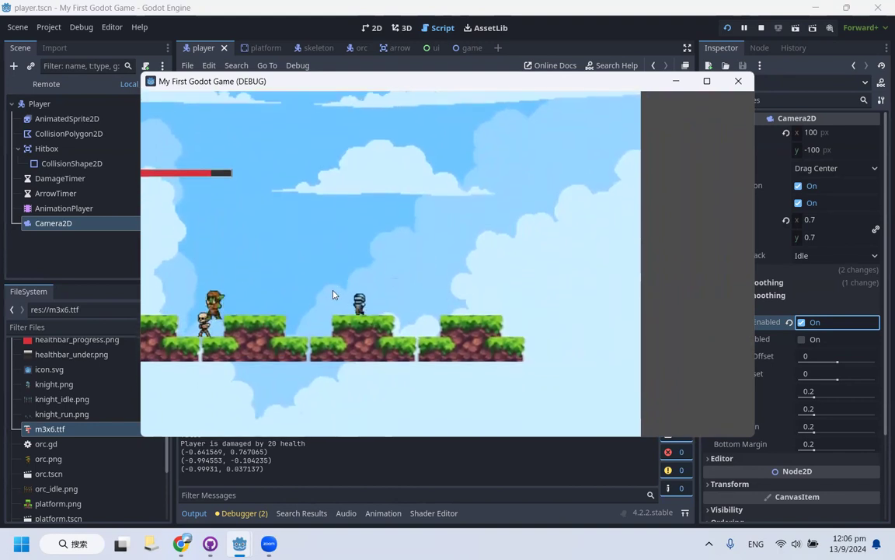
{"action": "left_click", "coordinate": [292, 377]}
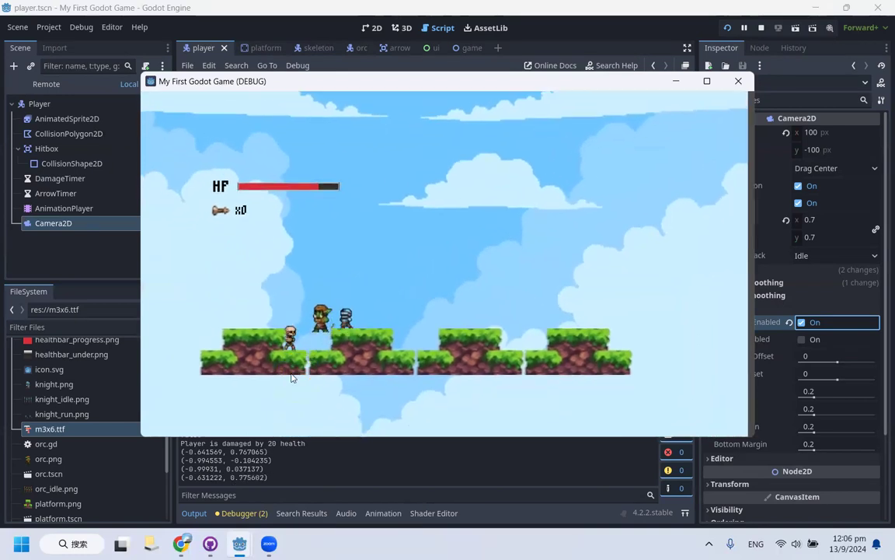
{"action": "key", "text": "space"}
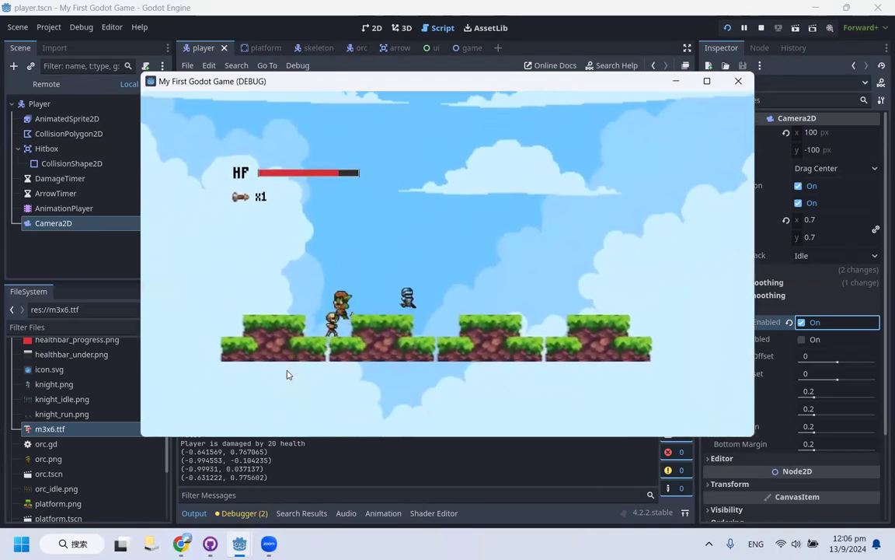
{"action": "left_click", "coordinate": [739, 81]}
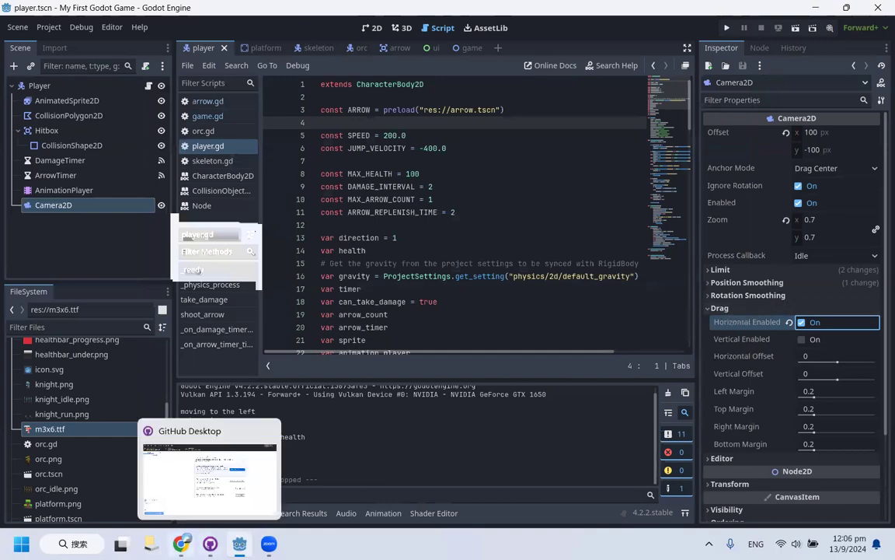
Switch to the Google Slides presentation in Chrome and show the "Background - parallax layer" slide
{"action": "left_click", "coordinate": [181, 544]}
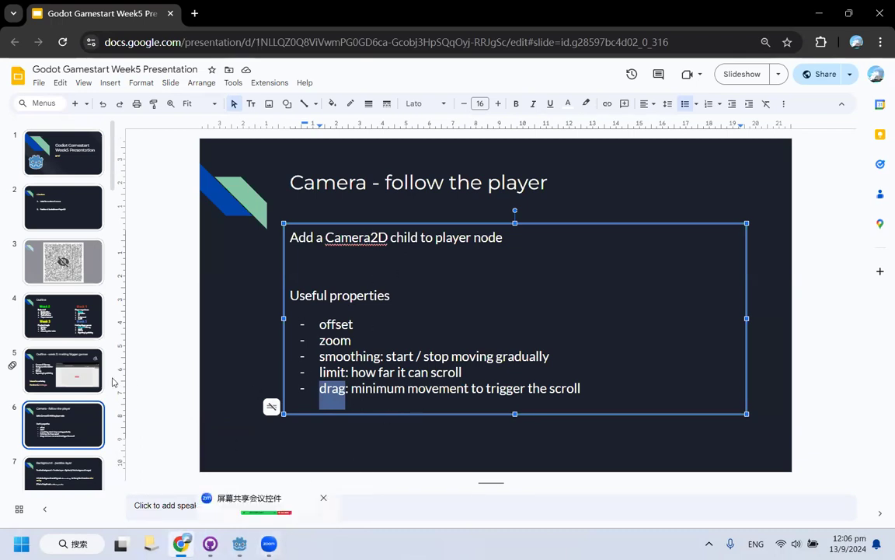
{"action": "scroll", "coordinate": [76, 326], "scroll_direction": "down", "scroll_amount": 3}
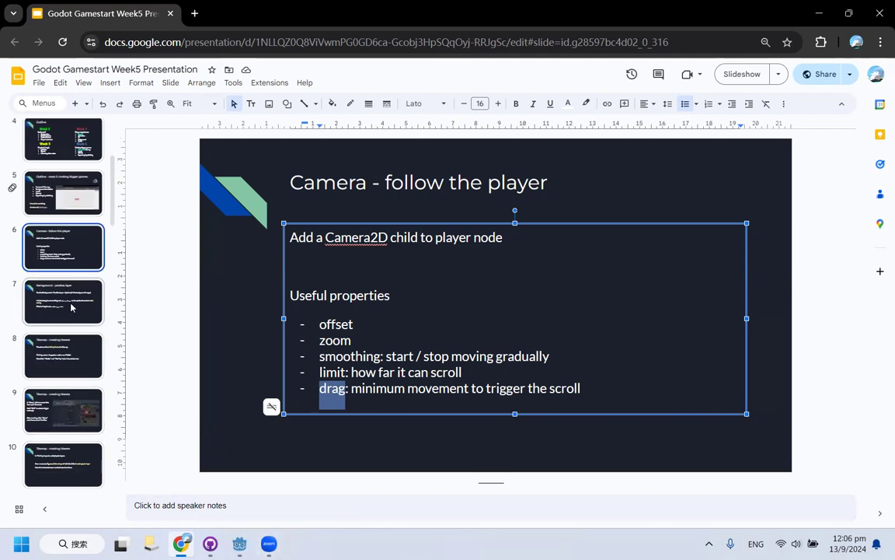
{"action": "left_click", "coordinate": [71, 307]}
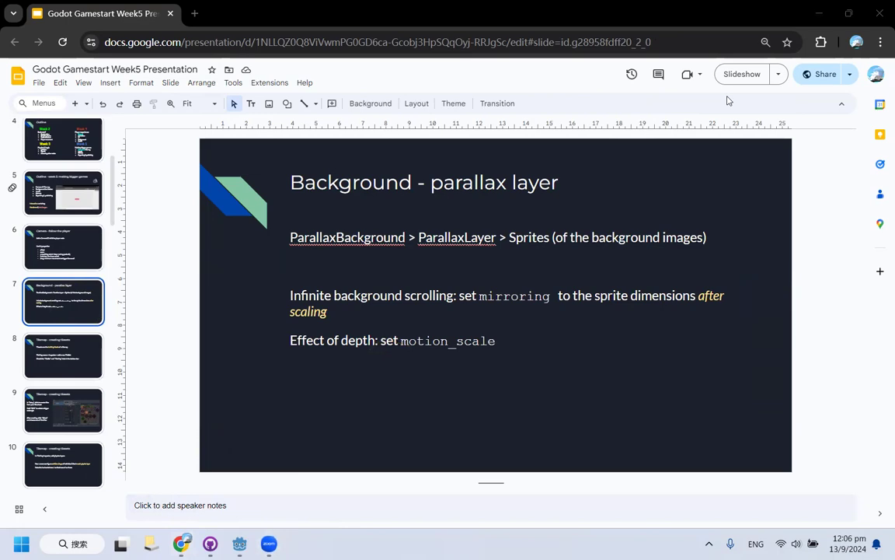
Switch back to Godot, run the project, and move and jump the knight toward the rightmost platform to examine the scrolling background
{"action": "key", "text": "alt+Tab"}
{"action": "left_click", "coordinate": [728, 28]}
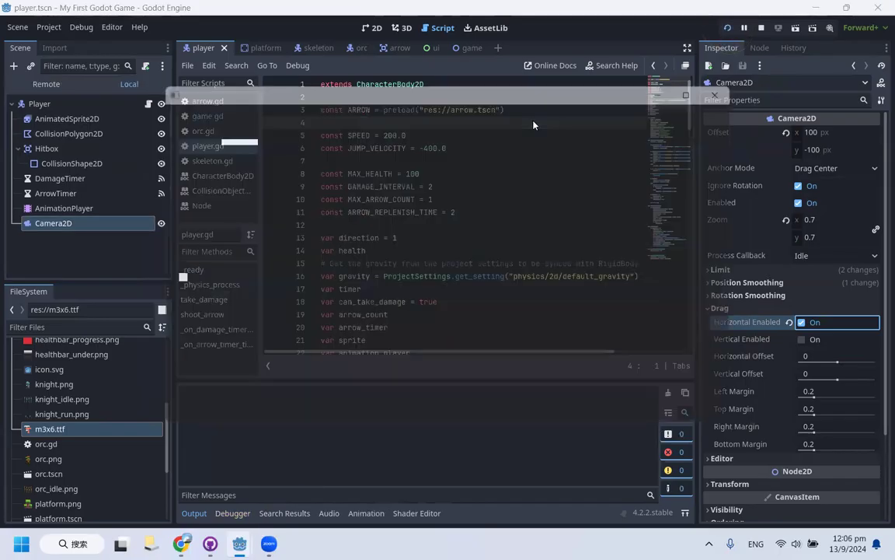
{"action": "key", "text": "d"}
{"action": "key", "text": "space"}
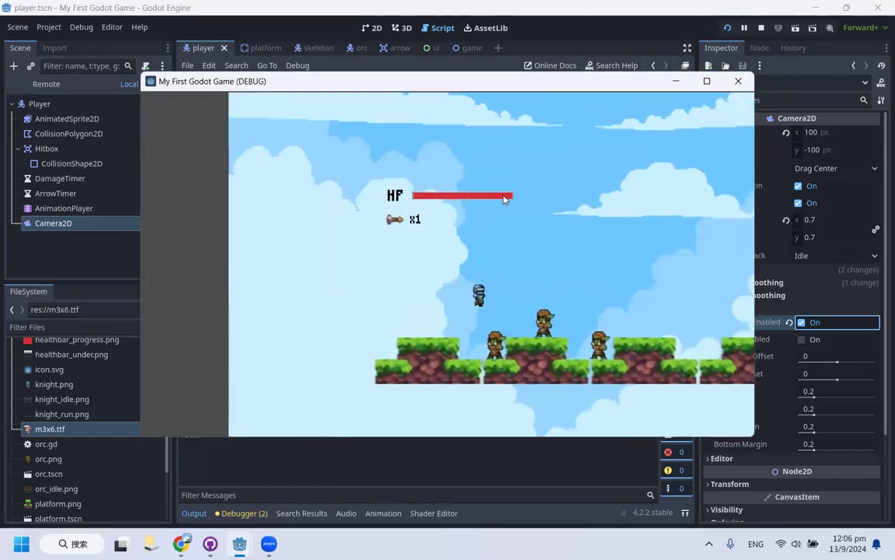
{"action": "key", "text": "space"}
{"action": "key", "text": "a"}
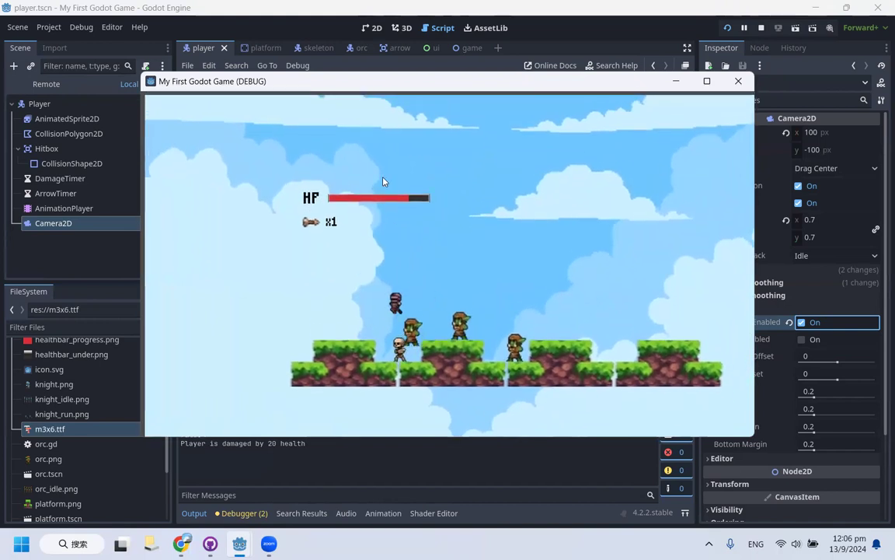
{"action": "key", "text": "d"}
{"action": "key", "text": "space"}
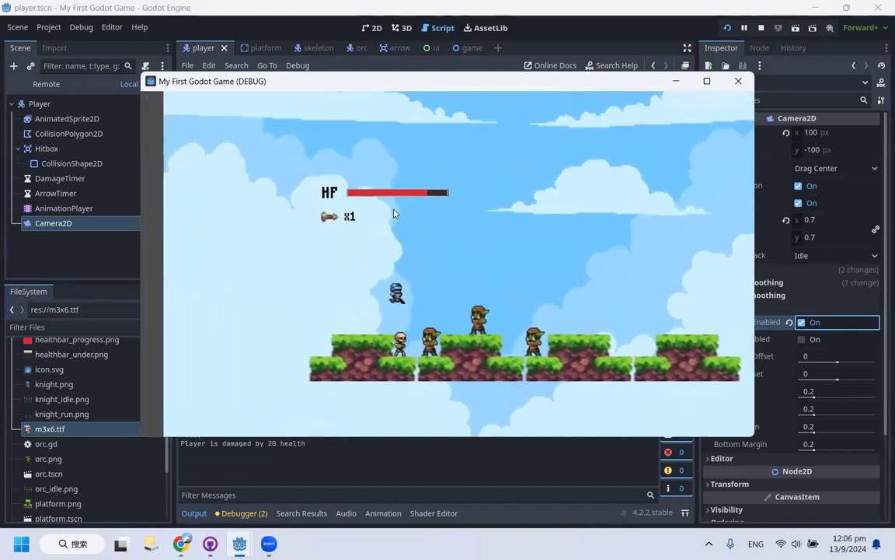
{"action": "key", "text": "a"}
{"action": "key", "text": "d"}
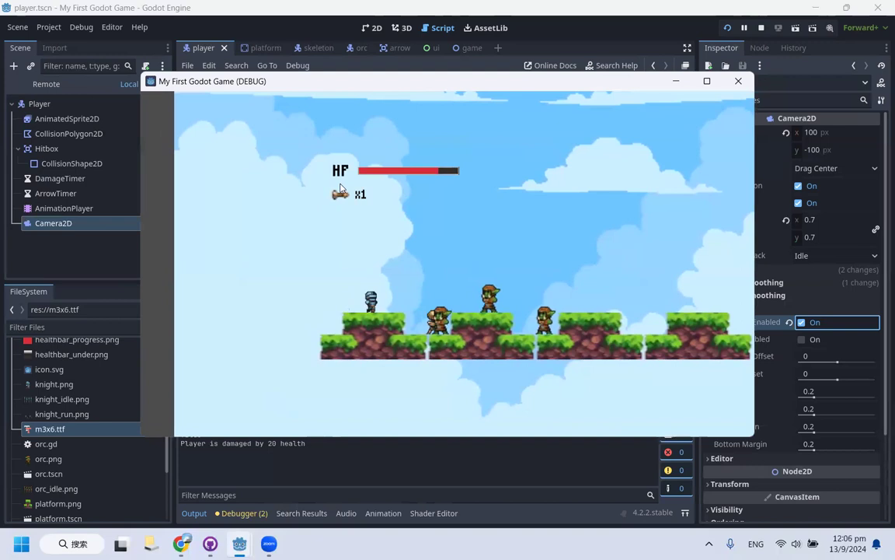
{"action": "key", "text": "space"}
{"action": "key", "text": "a"}
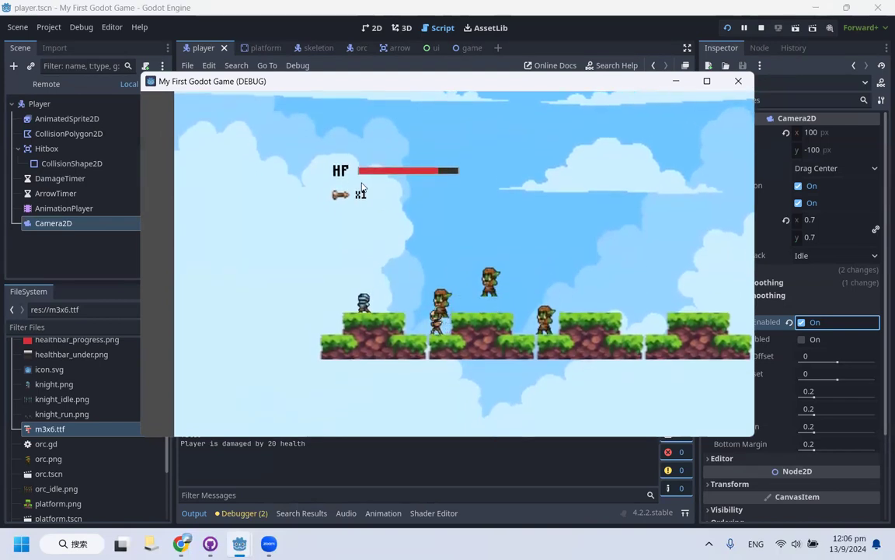
{"action": "key", "text": "d"}
{"action": "key", "text": "space"}
{"action": "key", "text": "d"}
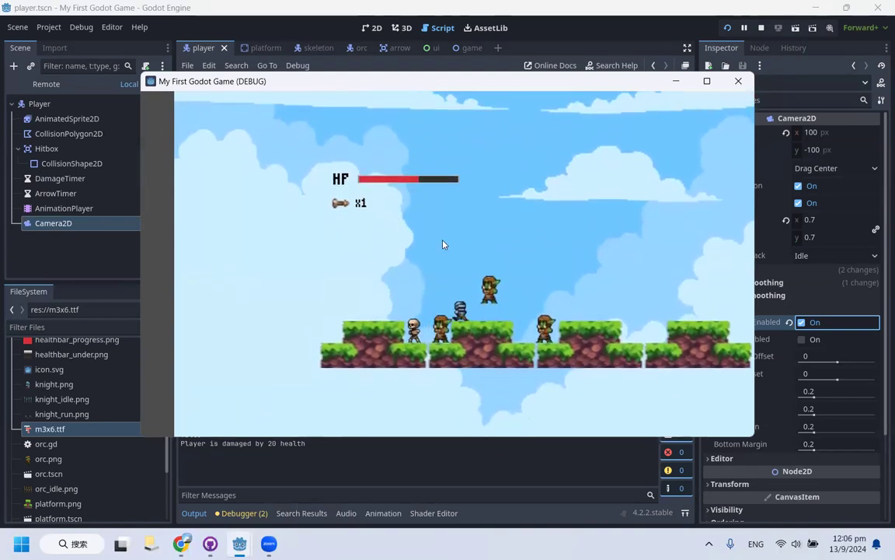
{"action": "key", "text": "space"}
{"action": "key", "text": "d"}
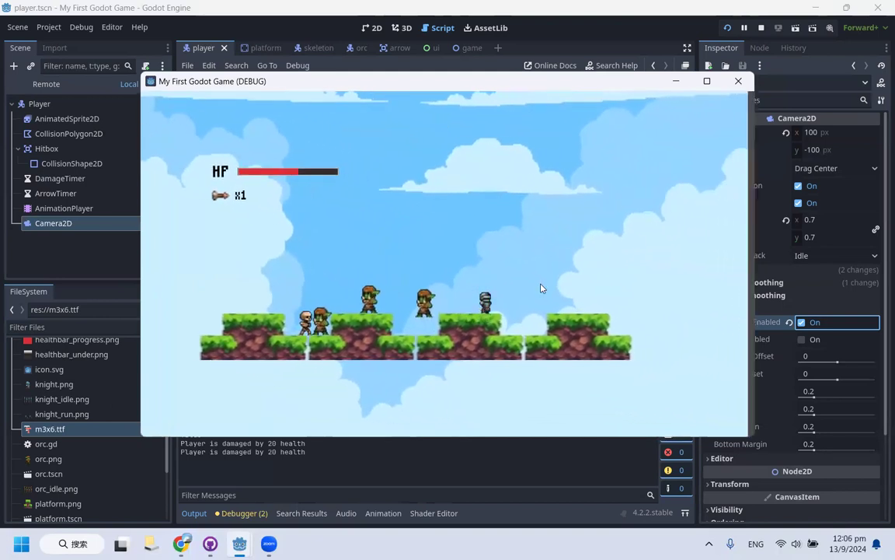
{"action": "key", "text": "space"}
{"action": "key", "text": "space"}
Run and jump the knight back to the leftmost platform to check how the HP and arrow display moves, and close the game
{"action": "key", "text": "a"}
{"action": "key", "text": "a"}
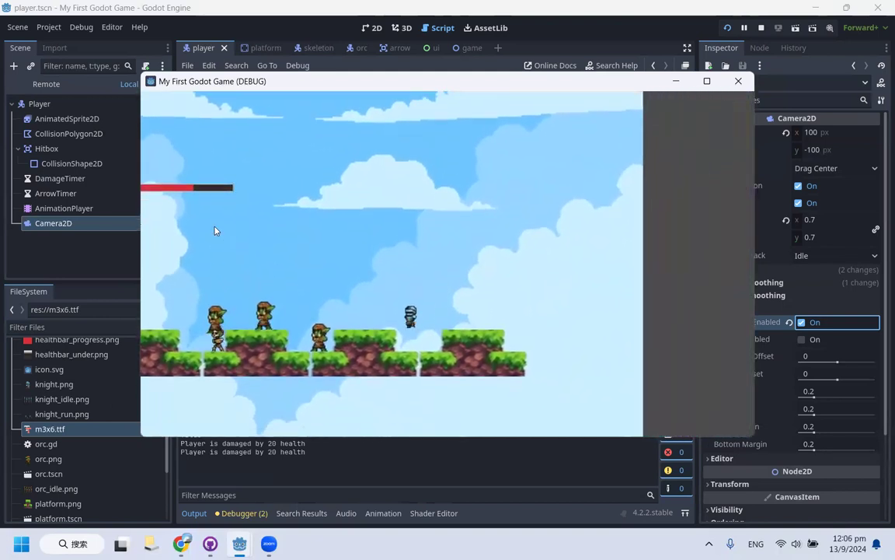
{"action": "key", "text": "space"}
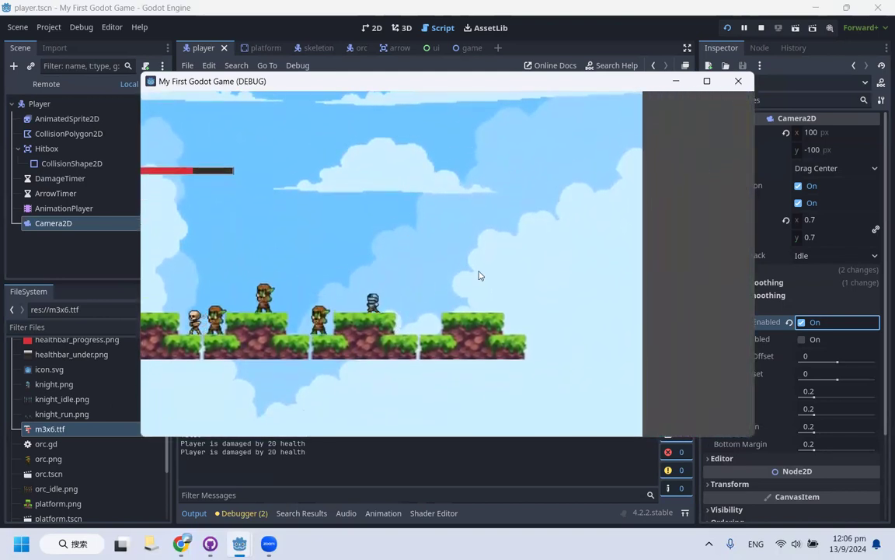
{"action": "key", "text": "space"}
{"action": "key", "text": "d"}
{"action": "key", "text": "a"}
{"action": "key", "text": "a"}
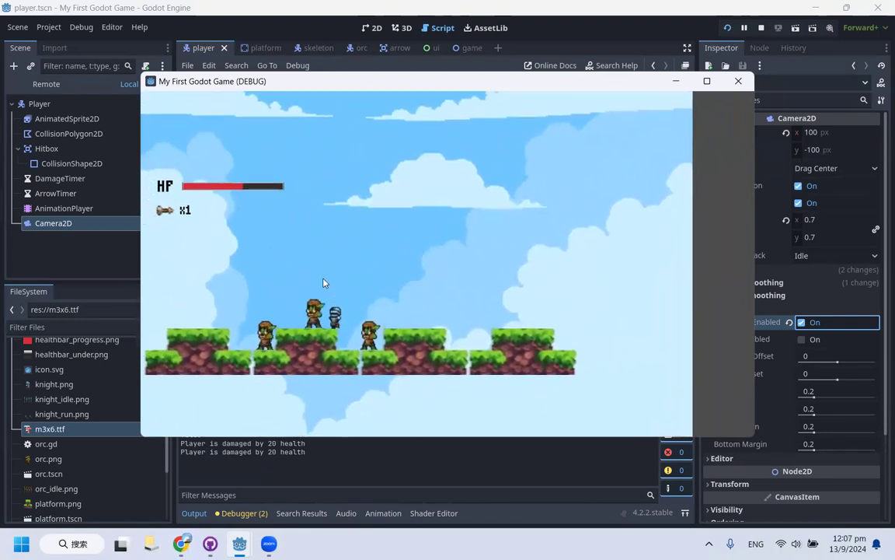
{"action": "key", "text": "space"}
{"action": "key", "text": "a"}
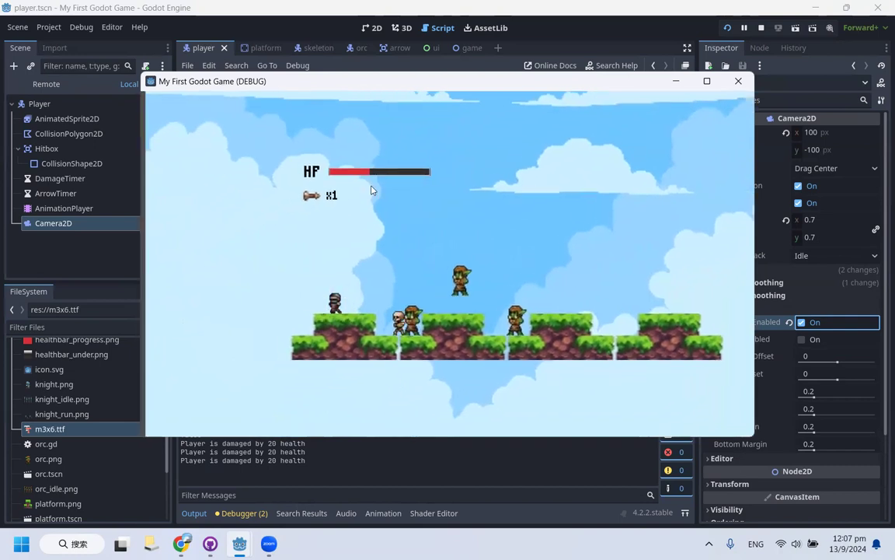
{"action": "key", "text": "space"}
{"action": "key", "text": "d"}
{"action": "key", "text": "a"}
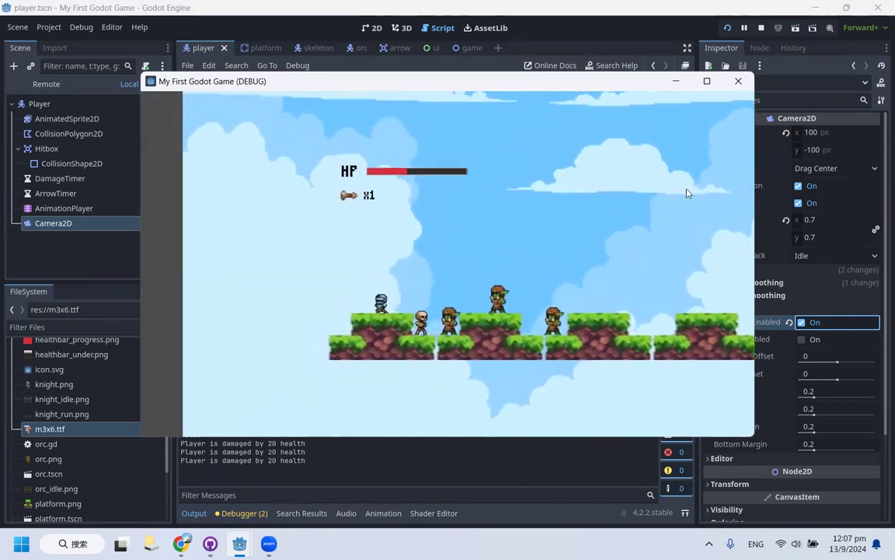
{"action": "left_click", "coordinate": [738, 81]}
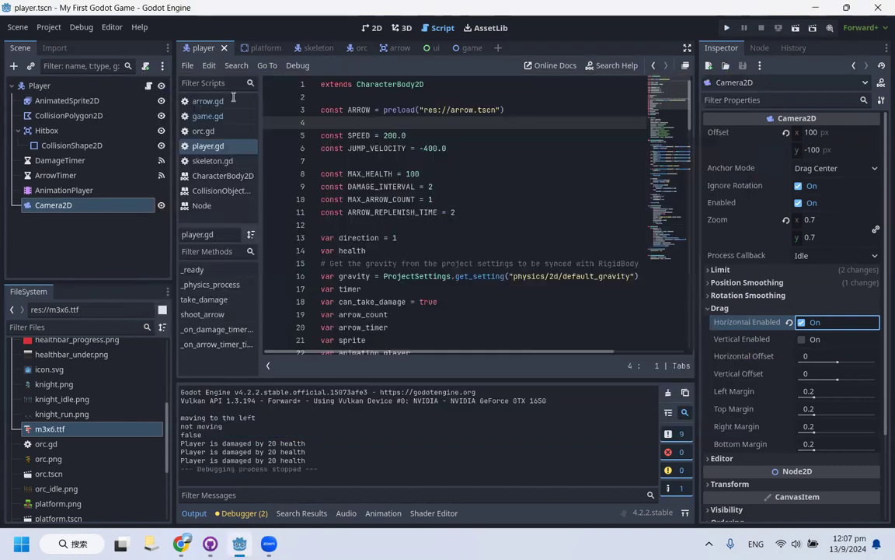
Change the type of the ui scene's root node UI to CanvasLayer and save the scene
{"action": "left_click", "coordinate": [427, 47]}
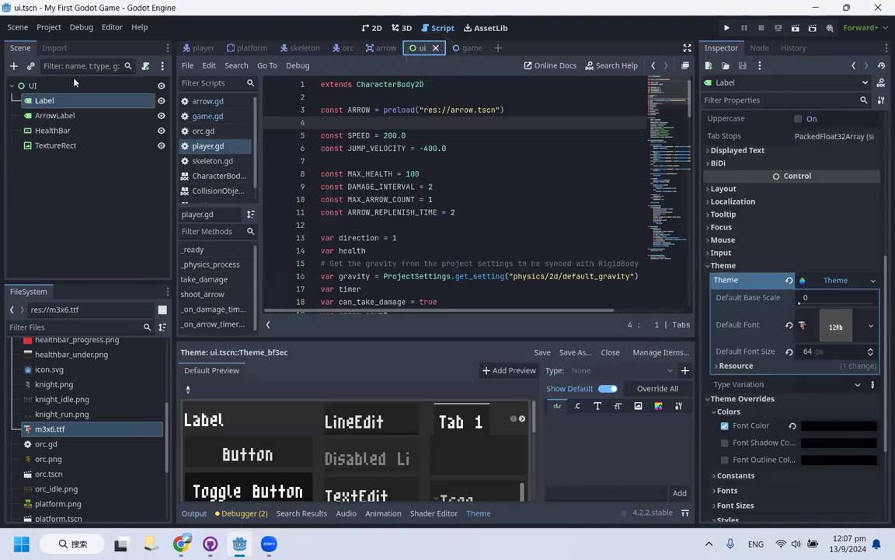
{"action": "left_click", "coordinate": [31, 87]}
{"action": "right_click", "coordinate": [31, 87]}
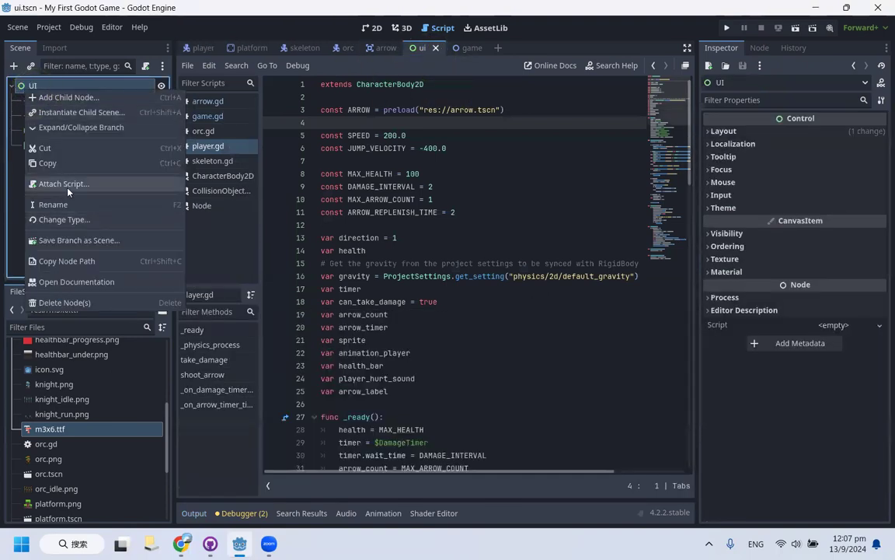
{"action": "left_click", "coordinate": [64, 219]}
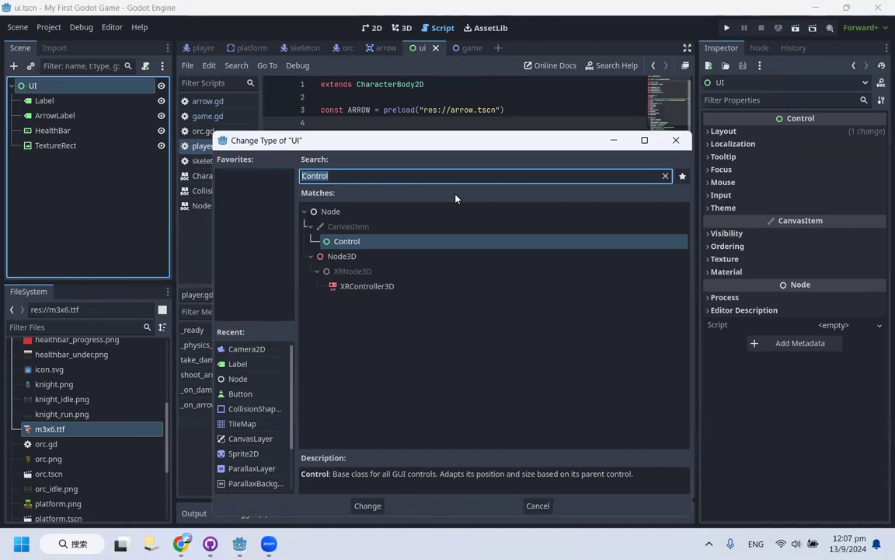
{"action": "type", "text": "can"}
{"action": "type", "text": "va"}
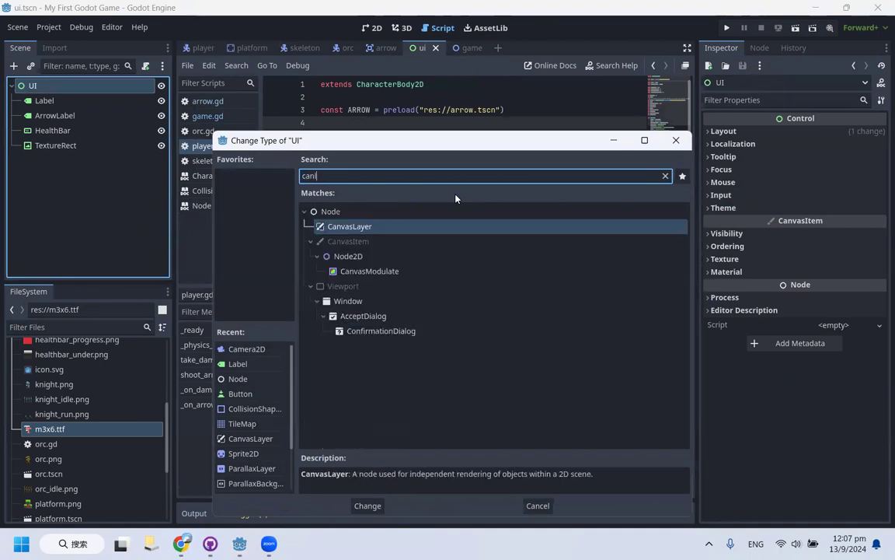
{"action": "key", "text": "Down"}
{"action": "key", "text": "Down"}
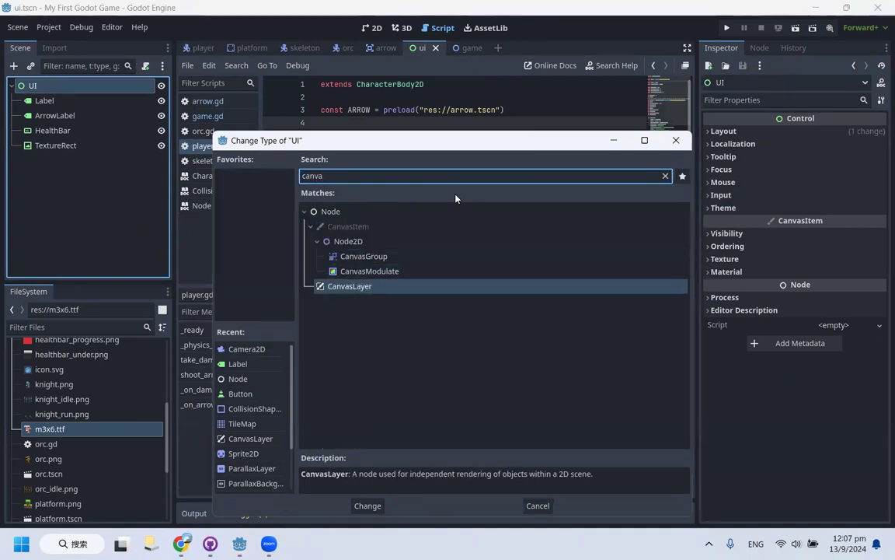
{"action": "key", "text": "Return"}
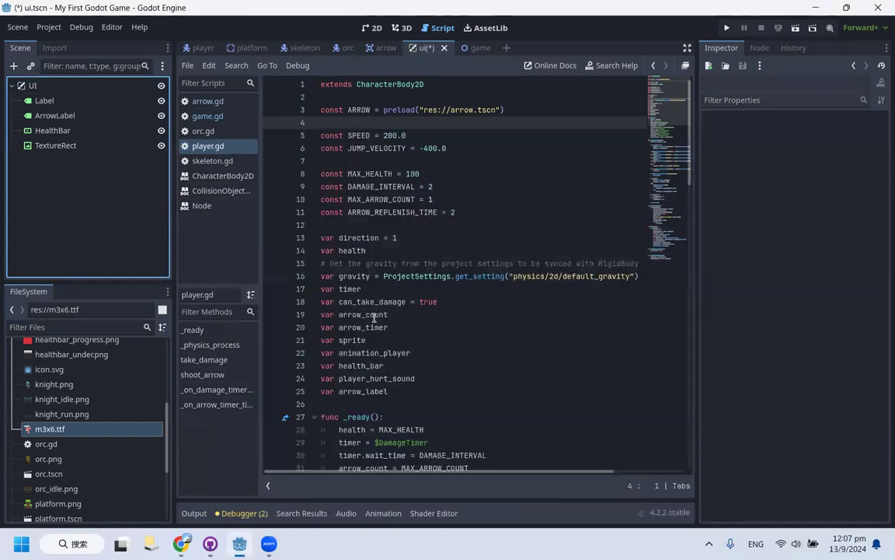
{"action": "left_click", "coordinate": [62, 87]}
{"action": "key", "text": "ctrl+s"}
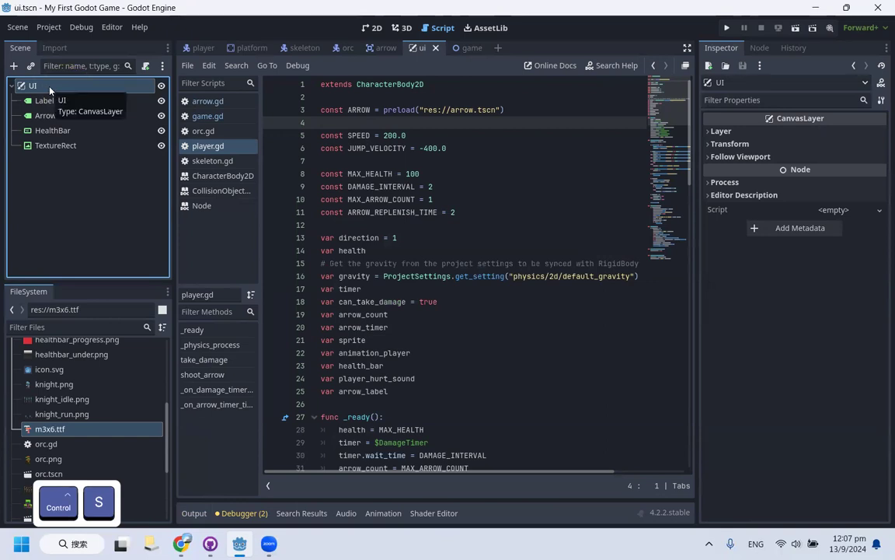
Open the game scene and select its UI instance to inspect its node type
{"action": "left_click", "coordinate": [466, 48]}
{"action": "scroll", "coordinate": [69, 223], "scroll_direction": "down", "scroll_amount": 2}
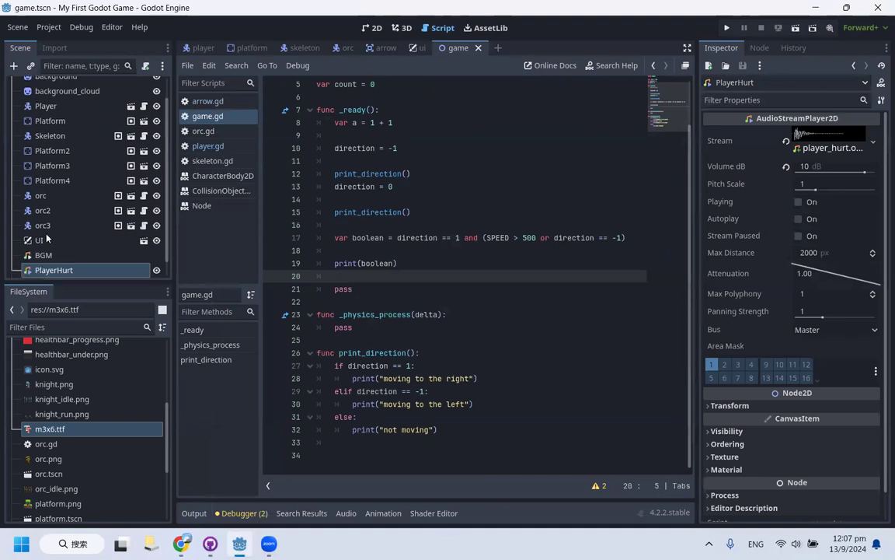
{"action": "left_click", "coordinate": [47, 241]}
{"action": "scroll", "coordinate": [71, 228], "scroll_direction": "up", "scroll_amount": 2}
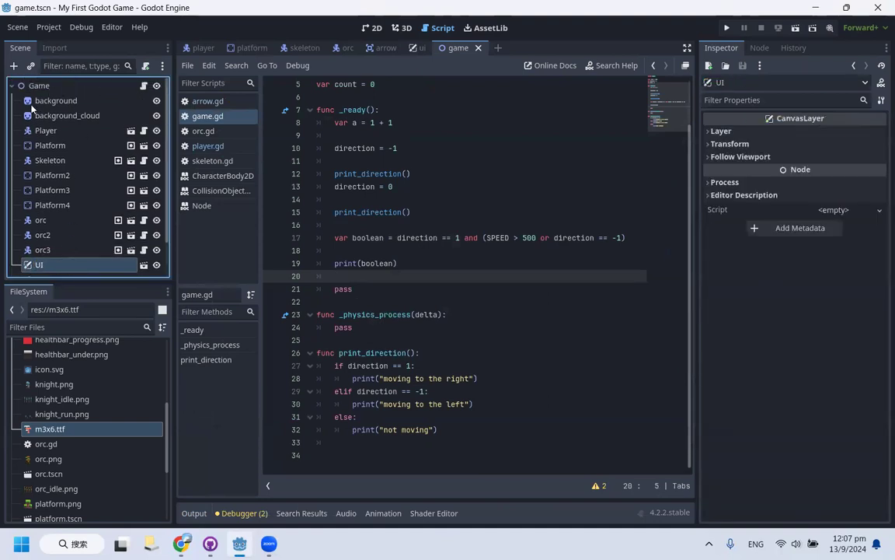
{"action": "scroll", "coordinate": [66, 233], "scroll_direction": "down", "scroll_amount": 1}
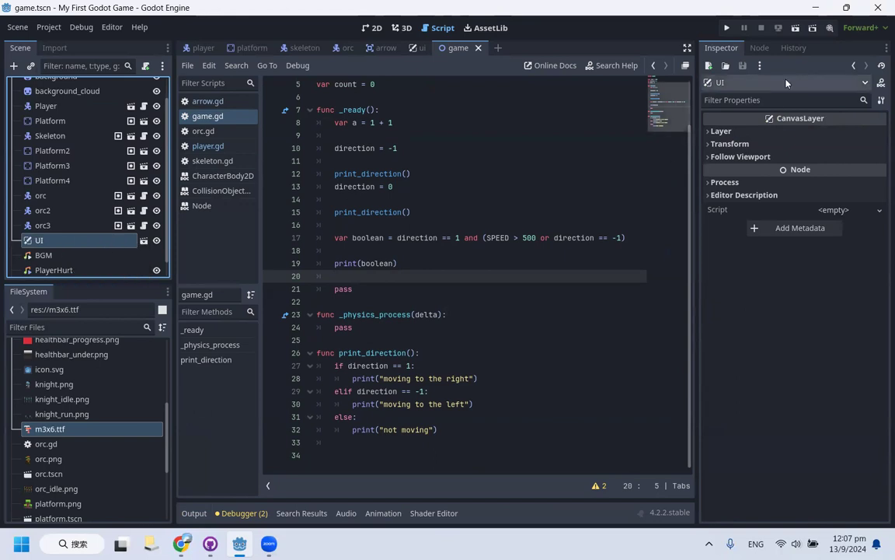
Run the project, move the knight toward the rightmost platform and shoot an arrow to check the UI overlay, and close the game
{"action": "left_click", "coordinate": [728, 28]}
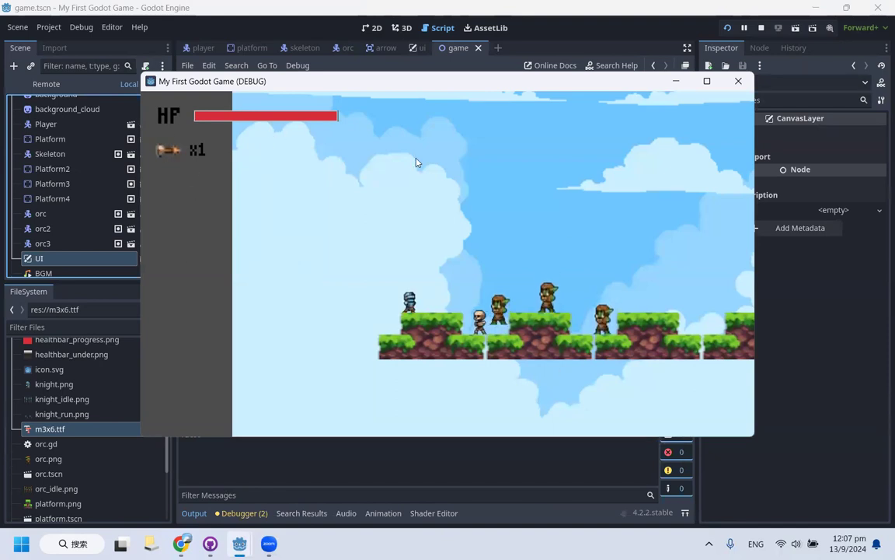
{"action": "key", "text": "Right"}
{"action": "key", "text": "Right"}
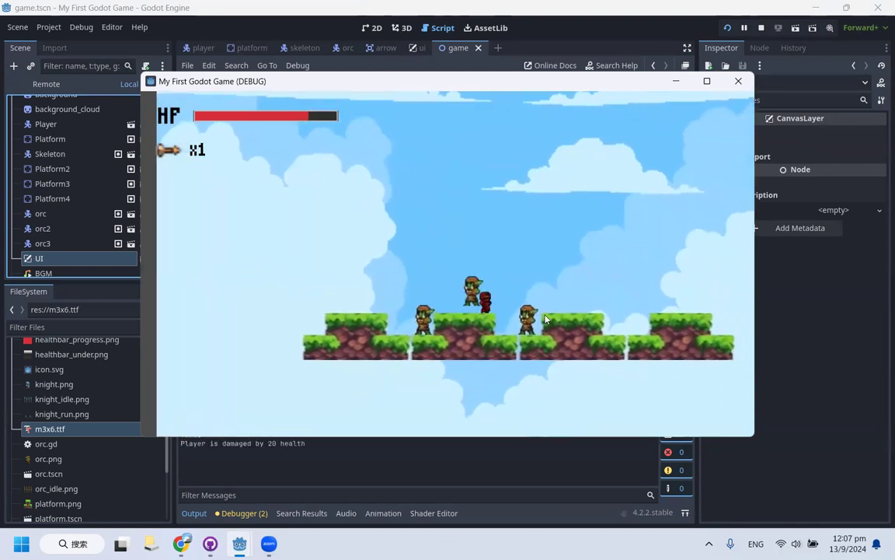
{"action": "key", "text": "Right"}
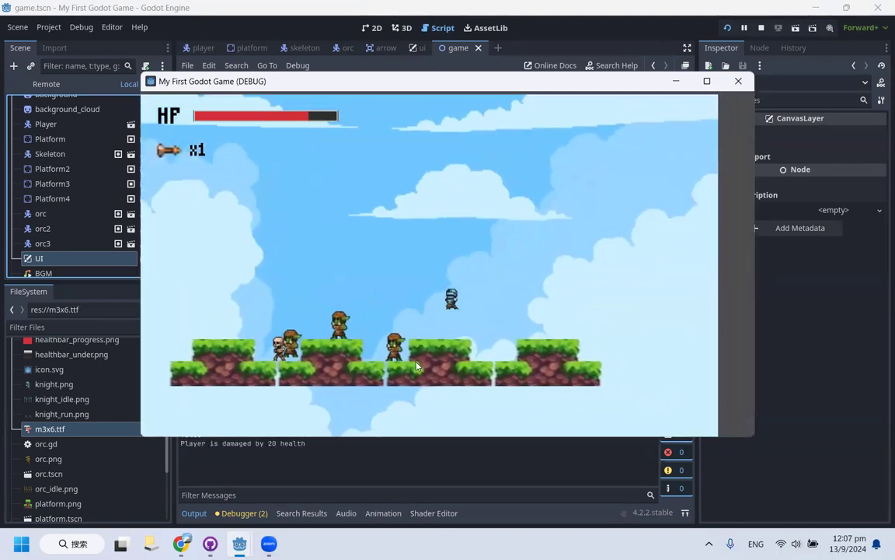
{"action": "left_click", "coordinate": [302, 319]}
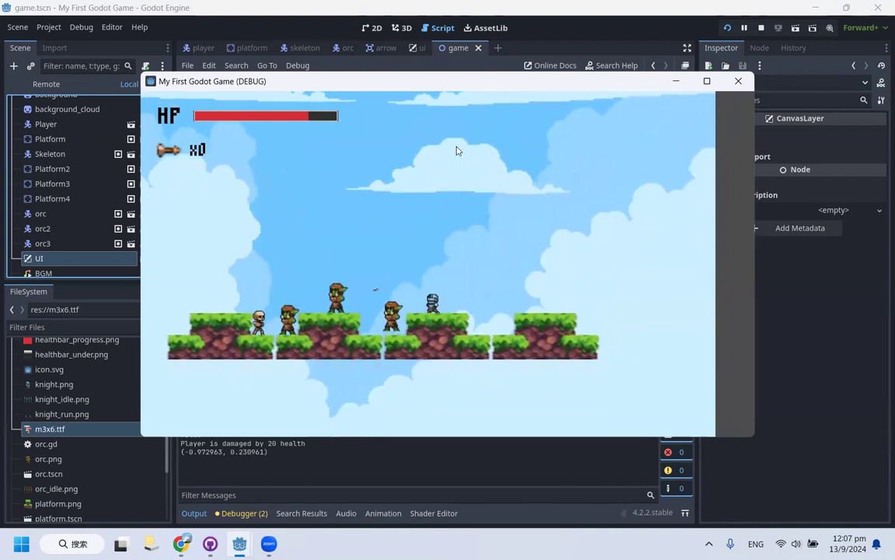
{"action": "key", "text": "Right"}
{"action": "key", "text": "space"}
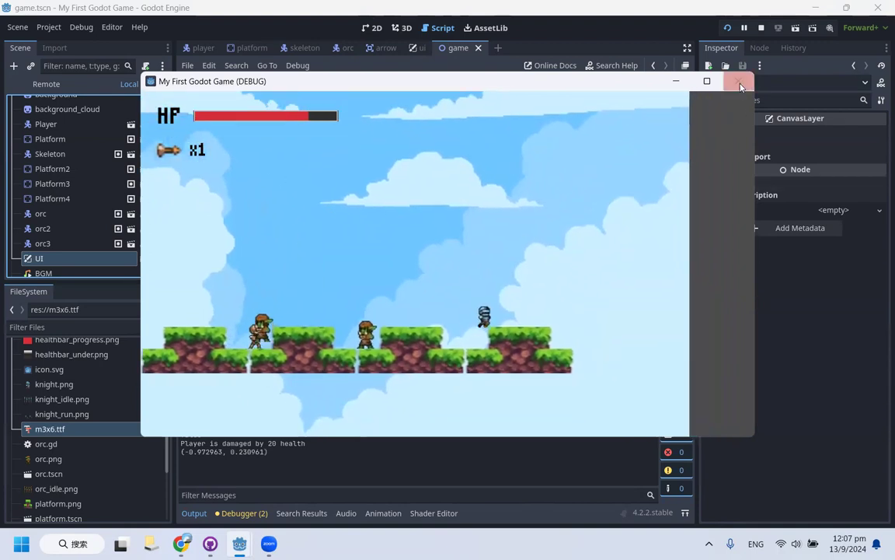
{"action": "left_click", "coordinate": [738, 82]}
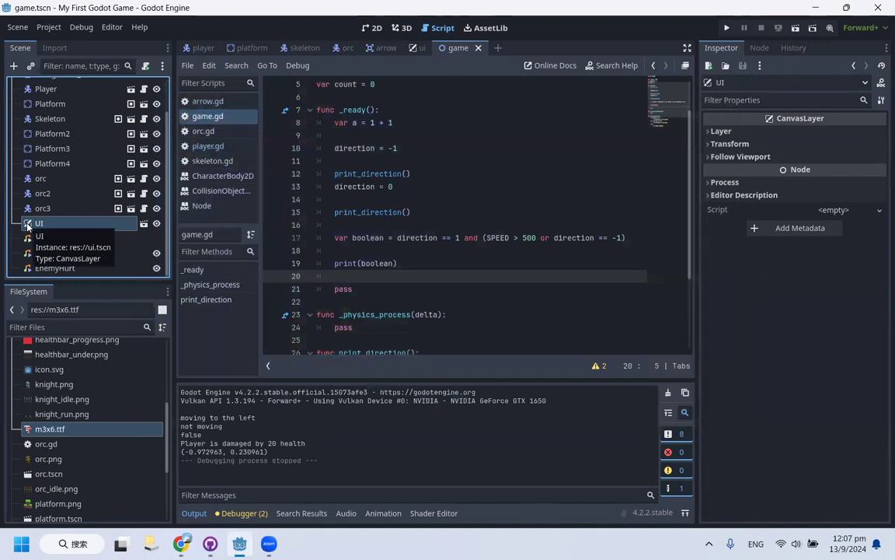
Switch to the Google Slides presentation in Chrome to review the "Background - parallax layer" slide
{"action": "left_click", "coordinate": [181, 543]}
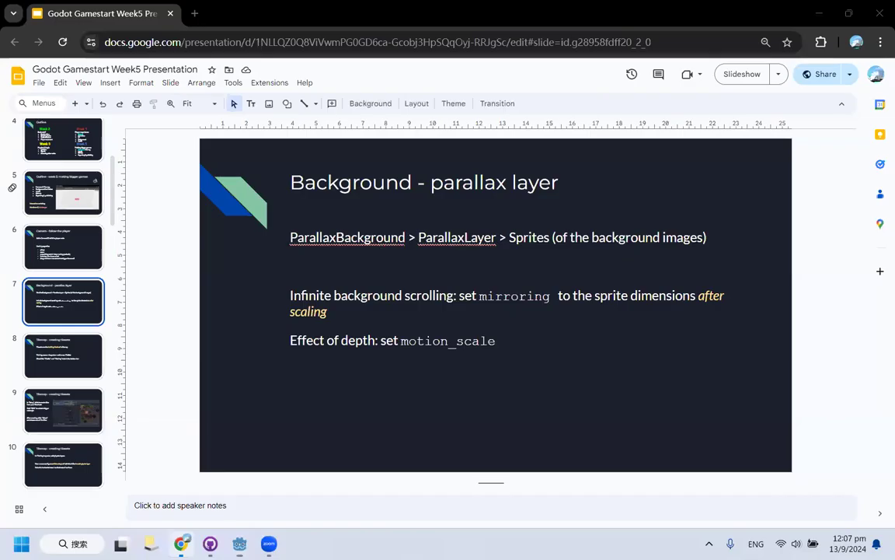
{"action": "mouse_move", "coordinate": [240, 544]}
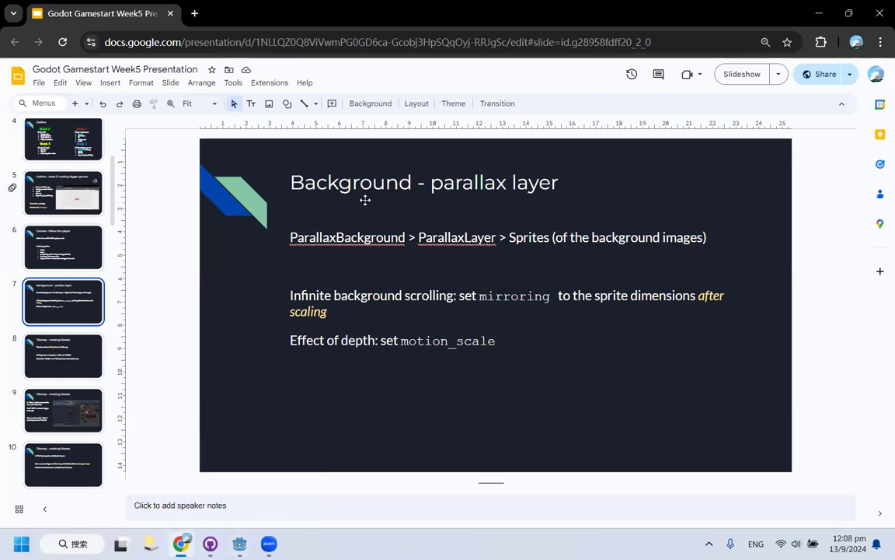
{"action": "left_click", "coordinate": [269, 544]}
Switch back to Godot and inspect the background and background_cloud sprites in the game scene
{"action": "left_click", "coordinate": [239, 543]}
{"action": "scroll", "coordinate": [46, 172], "scroll_direction": "up", "scroll_amount": 2}
{"action": "scroll", "coordinate": [60, 137], "scroll_direction": "down", "scroll_amount": 1}
{"action": "scroll", "coordinate": [55, 120], "scroll_direction": "up", "scroll_amount": 1}
{"action": "left_click", "coordinate": [50, 103]}
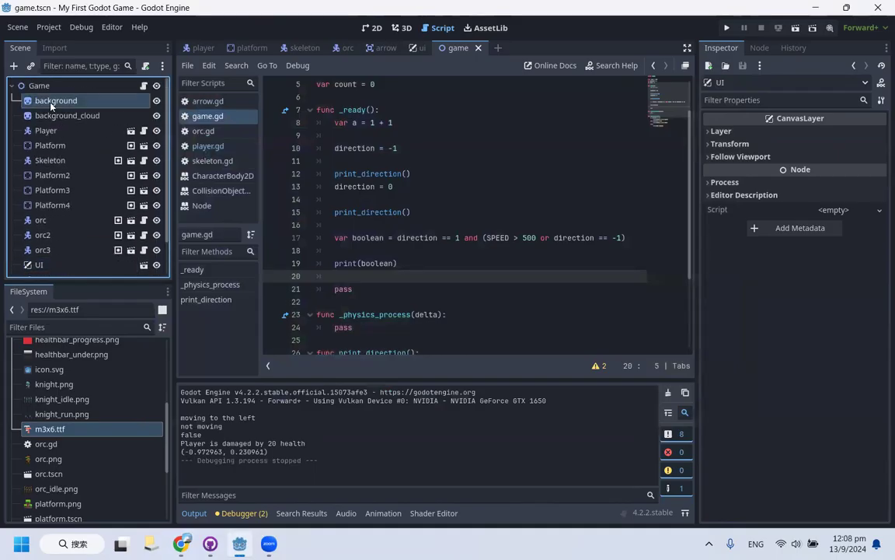
{"action": "left_click", "coordinate": [88, 119]}
{"action": "left_click", "coordinate": [88, 104]}
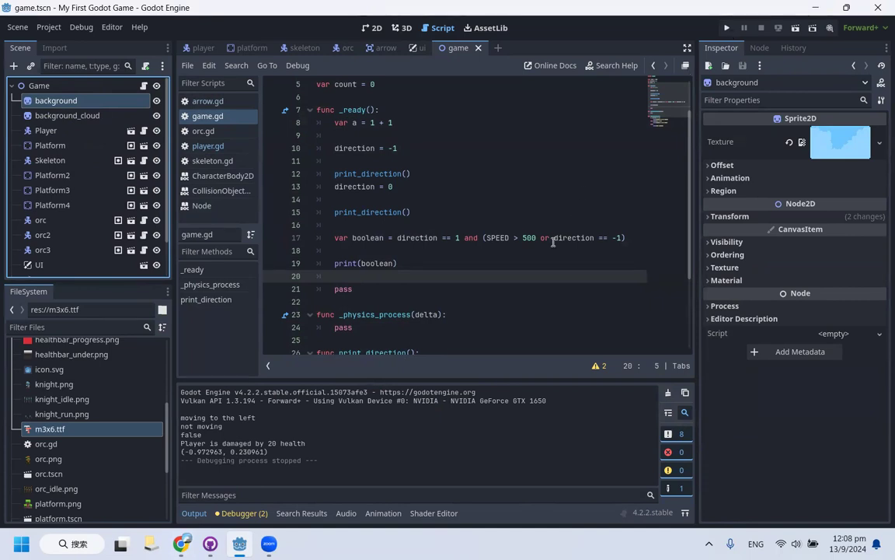
Run the project and jump the knight past the enemies to the rightmost platform to examine the background's edge
{"action": "left_click", "coordinate": [726, 30]}
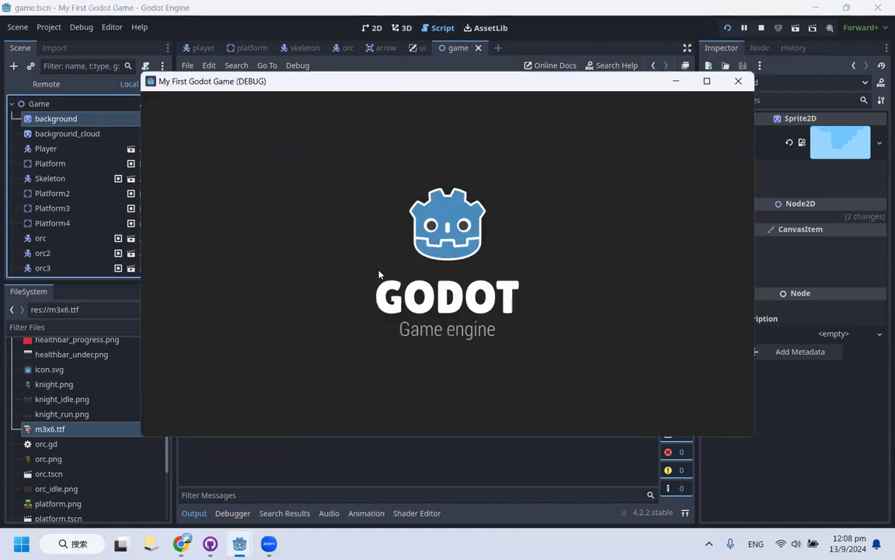
{"action": "key", "text": "Right"}
{"action": "key", "text": "space"}
{"action": "key", "text": "Left"}
{"action": "key", "text": "Right"}
{"action": "key", "text": "space"}
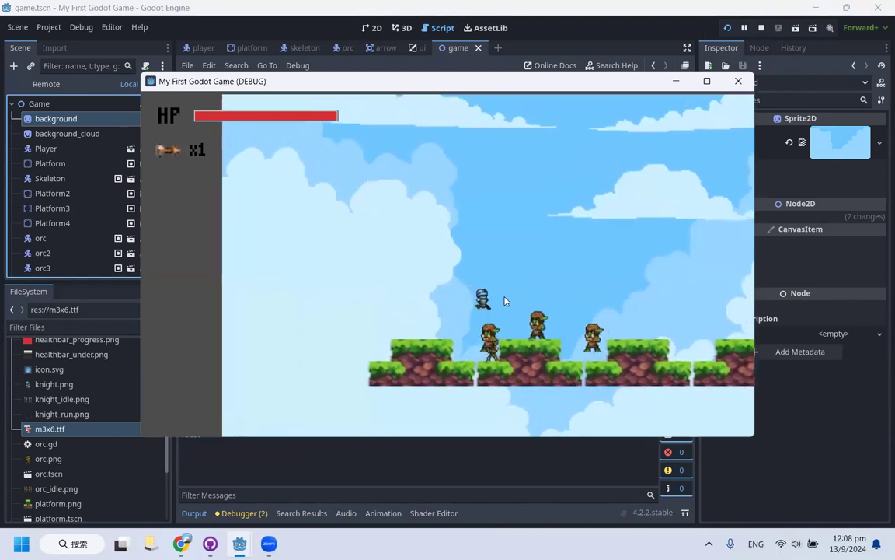
{"action": "key", "text": "space"}
{"action": "key", "text": "Right"}
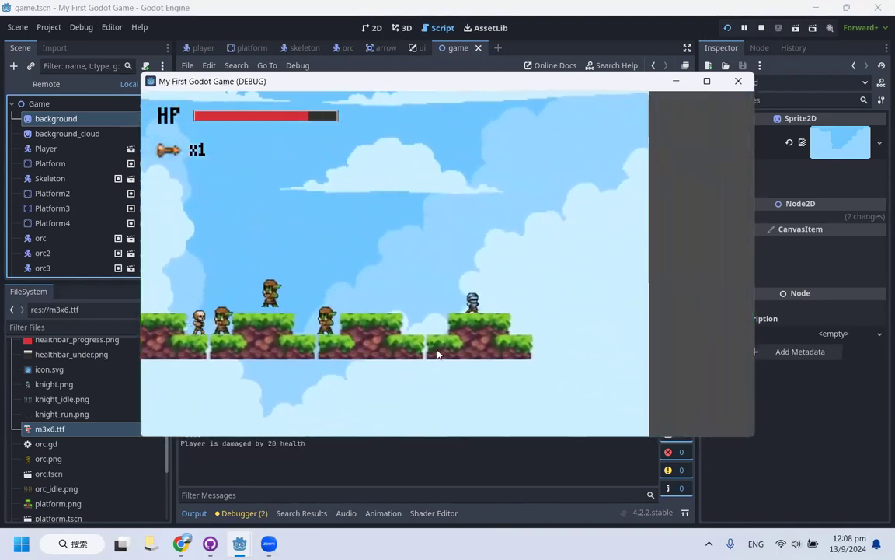
Jump the knight back and forth between the two rightmost platforms to observe the background's motion, and close the game
{"action": "key", "text": "Left"}
{"action": "key", "text": "space"}
{"action": "key", "text": "Right"}
{"action": "key", "text": "space"}
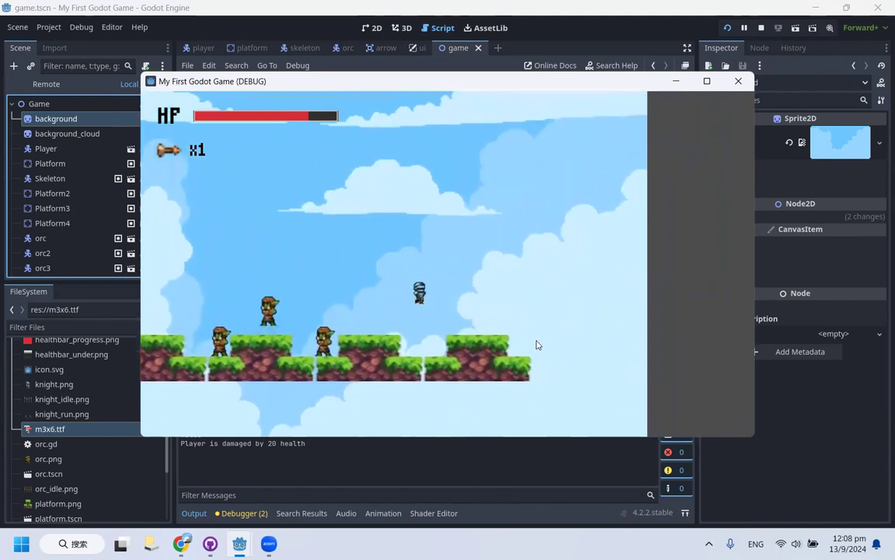
{"action": "key", "text": "Left"}
{"action": "key", "text": "space"}
{"action": "key", "text": "Left"}
{"action": "key", "text": "space"}
{"action": "key", "text": "Right"}
{"action": "key", "text": "space"}
{"action": "key", "text": "Right"}
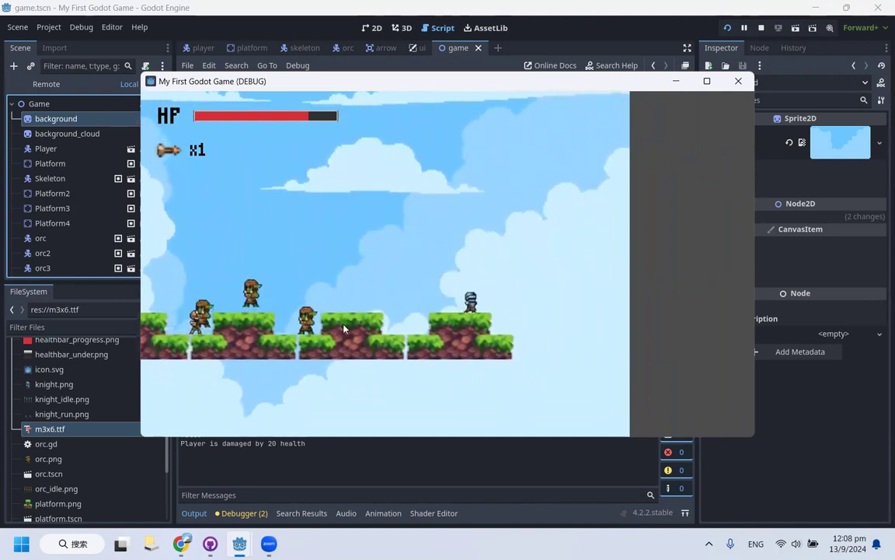
{"action": "key", "text": "Left"}
{"action": "key", "text": "space"}
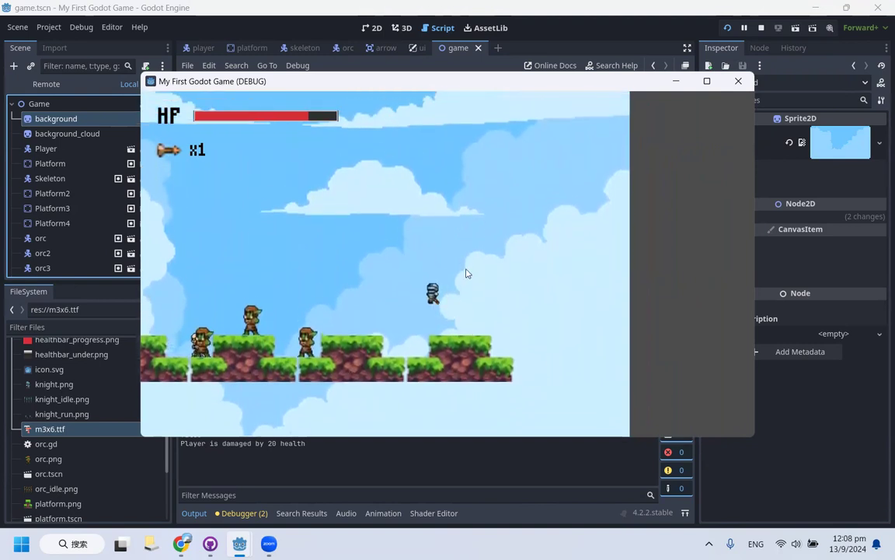
{"action": "left_click", "coordinate": [751, 82]}
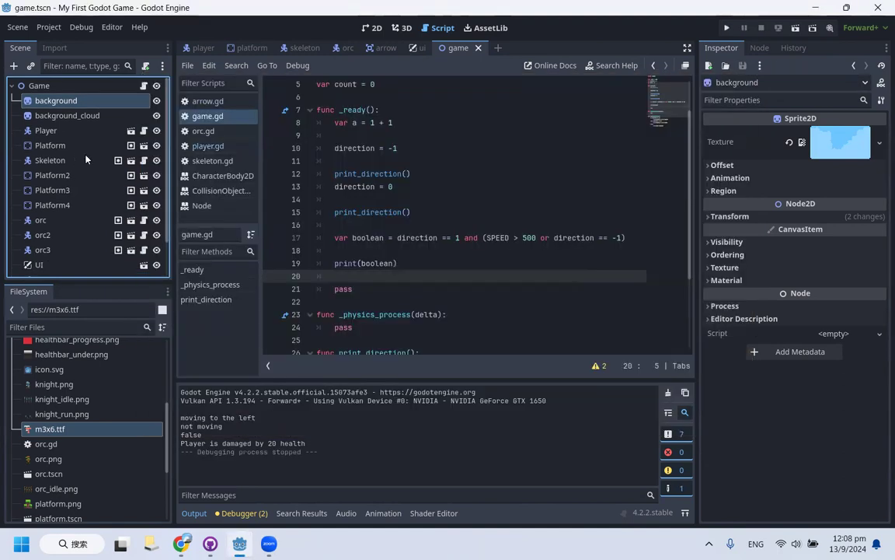
Add a ParallaxBackground node as a child of the Game root node
{"action": "left_click", "coordinate": [37, 84]}
{"action": "right_click", "coordinate": [46, 87]}
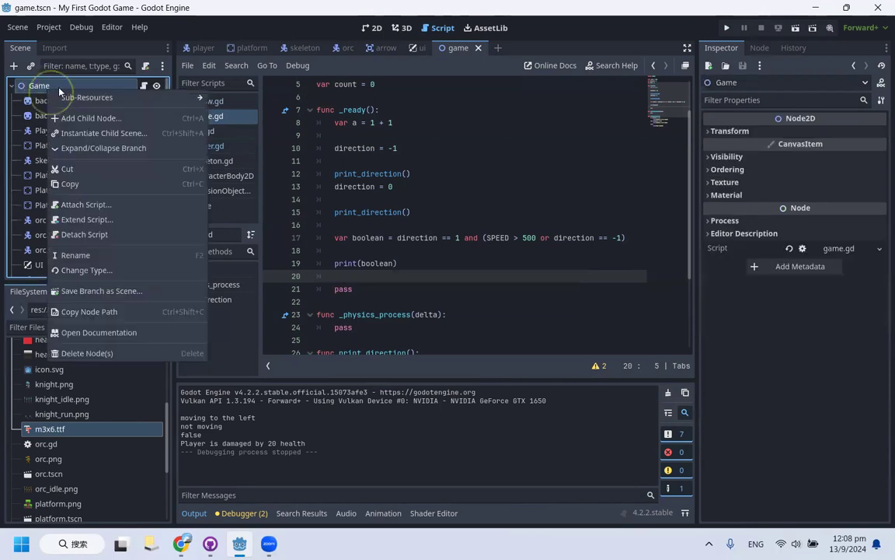
{"action": "left_click", "coordinate": [122, 116]}
{"action": "type", "text": "parall"}
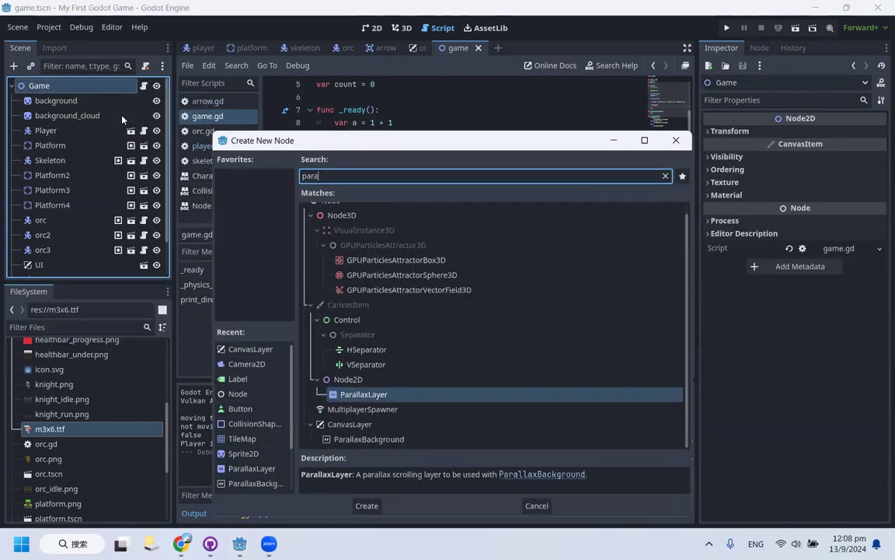
{"action": "key", "text": "Up"}
{"action": "key", "text": "Up"}
{"action": "key", "text": "Up"}
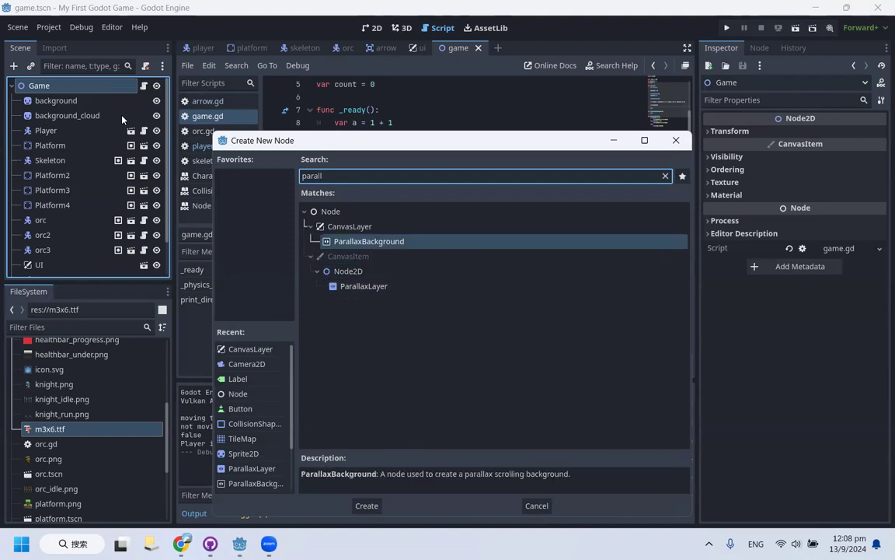
{"action": "key", "text": "Return"}
Move the ParallaxBackground node up to be the first child of Game, above the background sprite
{"action": "scroll", "coordinate": [95, 177], "scroll_direction": "up", "scroll_amount": 3}
{"action": "scroll", "coordinate": [77, 210], "scroll_direction": "down", "scroll_amount": 3}
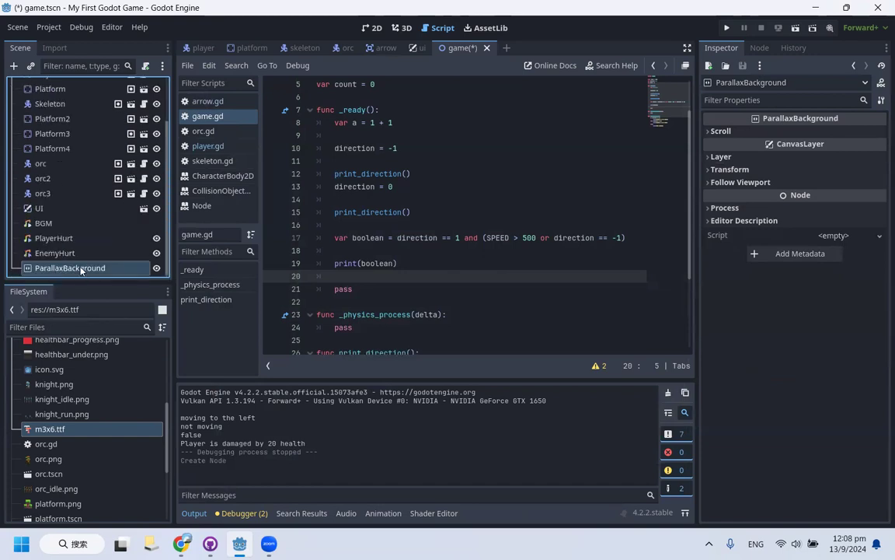
{"action": "left_click_drag", "start_coordinate": [81, 268], "coordinate": [59, 92]}
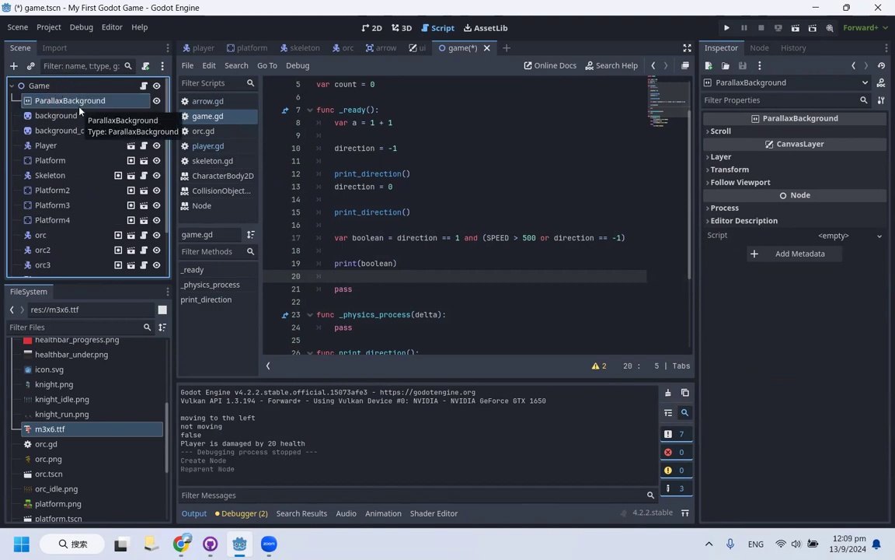
Add a ParallaxLayer node as a child of ParallaxBackground and expand its Motion properties
{"action": "right_click", "coordinate": [76, 98]}
{"action": "left_click", "coordinate": [116, 108]}
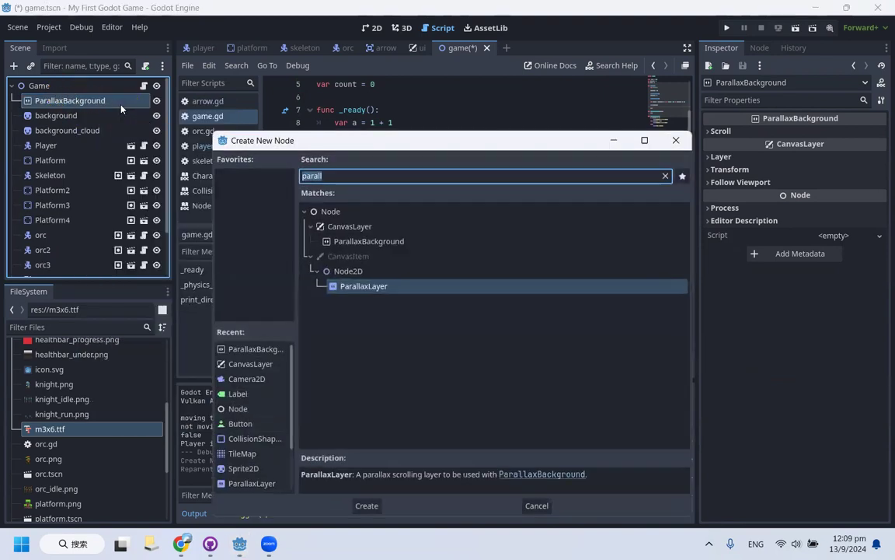
{"action": "left_click", "coordinate": [425, 296]}
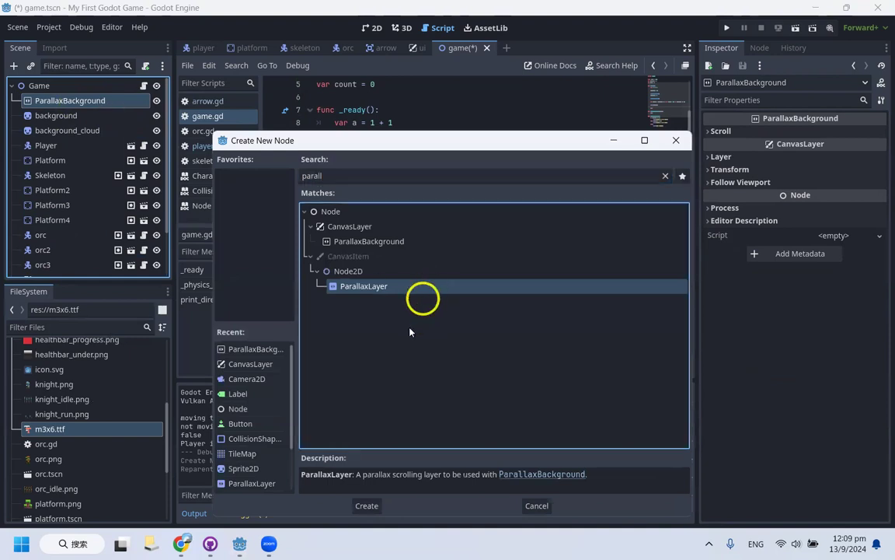
{"action": "left_click", "coordinate": [368, 505]}
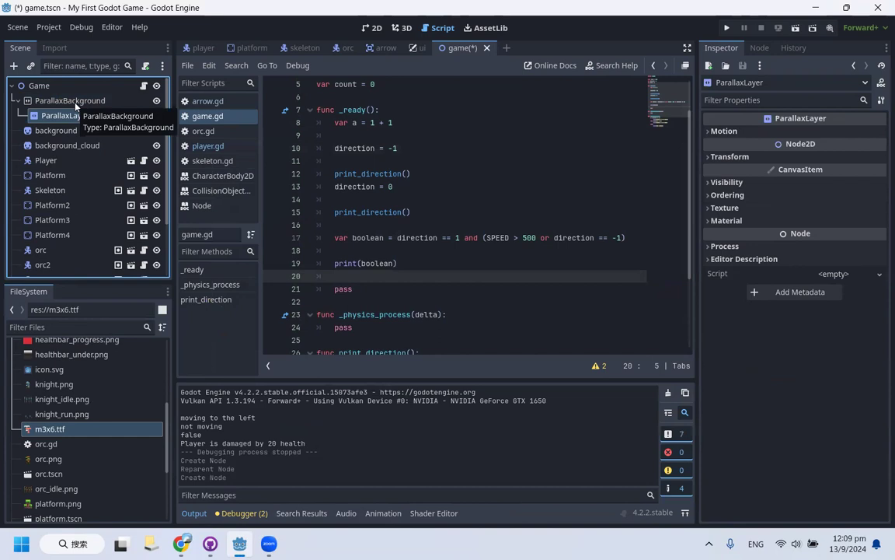
{"action": "left_click", "coordinate": [76, 103]}
{"action": "left_click", "coordinate": [75, 113]}
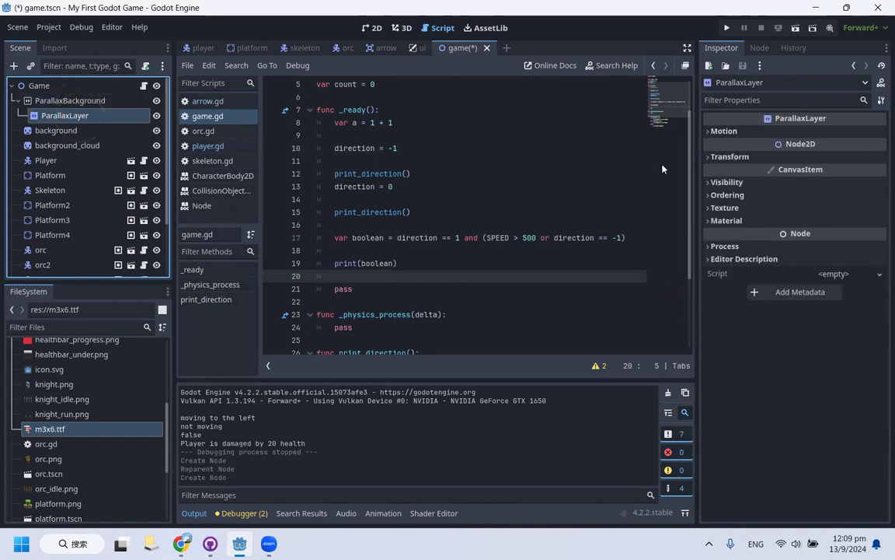
{"action": "left_click", "coordinate": [745, 133]}
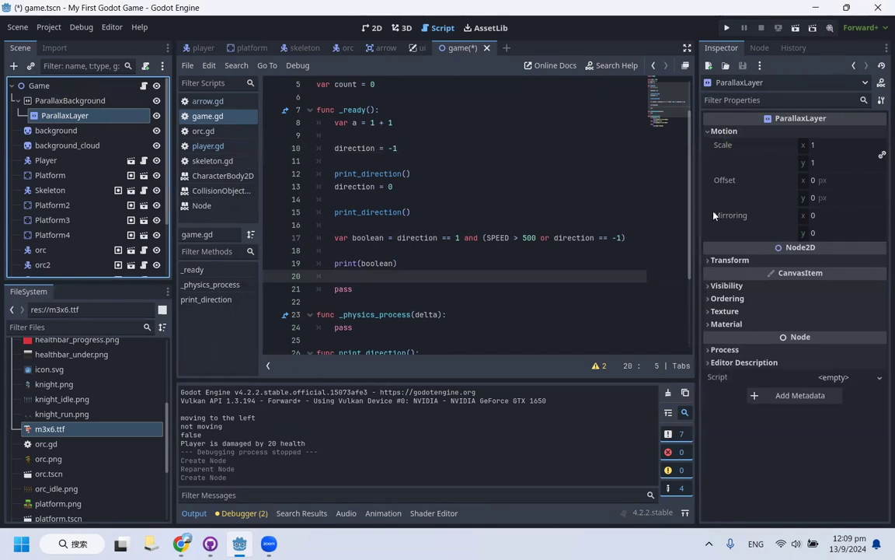
Delete the old background and background_cloud sprites from the game scene
{"action": "left_click", "coordinate": [59, 131]}
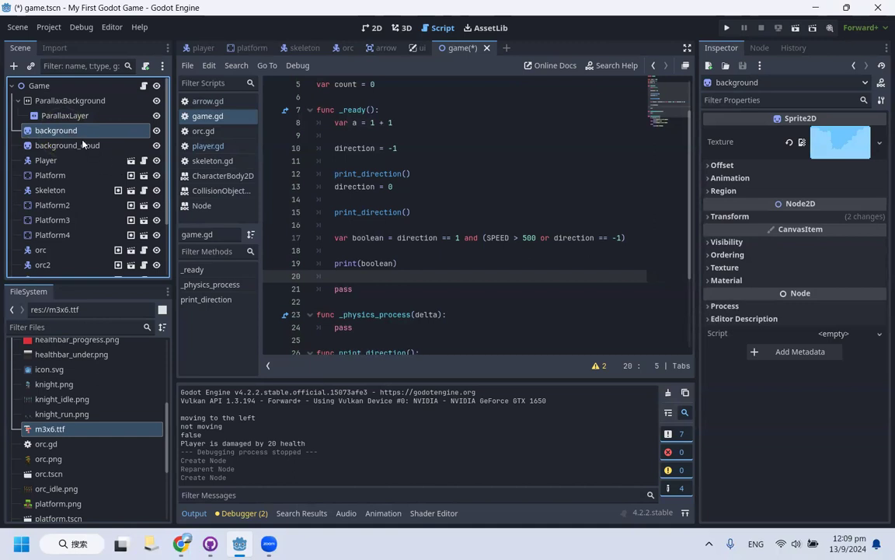
{"action": "left_click", "coordinate": [83, 144]}
{"action": "left_click", "coordinate": [82, 132], "text": "shift"}
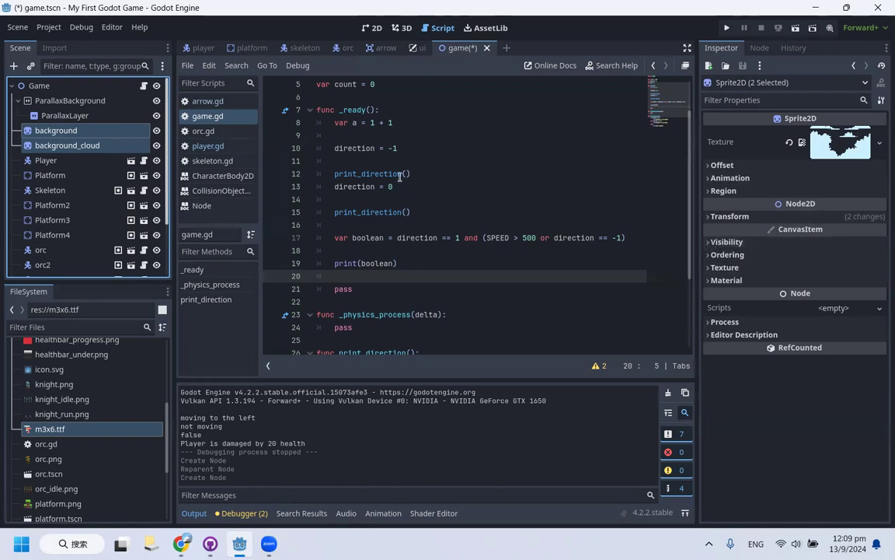
{"action": "key", "text": "Delete"}
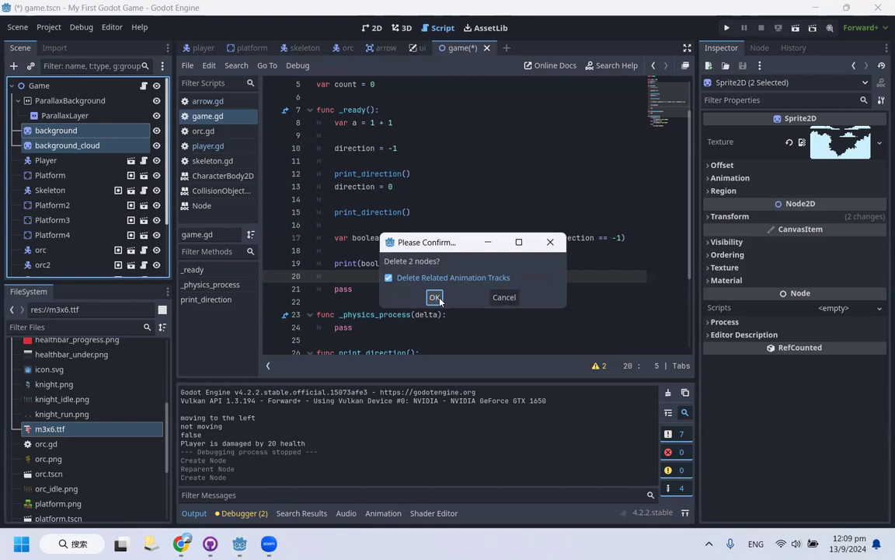
{"action": "left_click", "coordinate": [434, 298]}
Add two Sprite2D nodes as children of the ParallaxLayer
{"action": "left_click", "coordinate": [46, 115]}
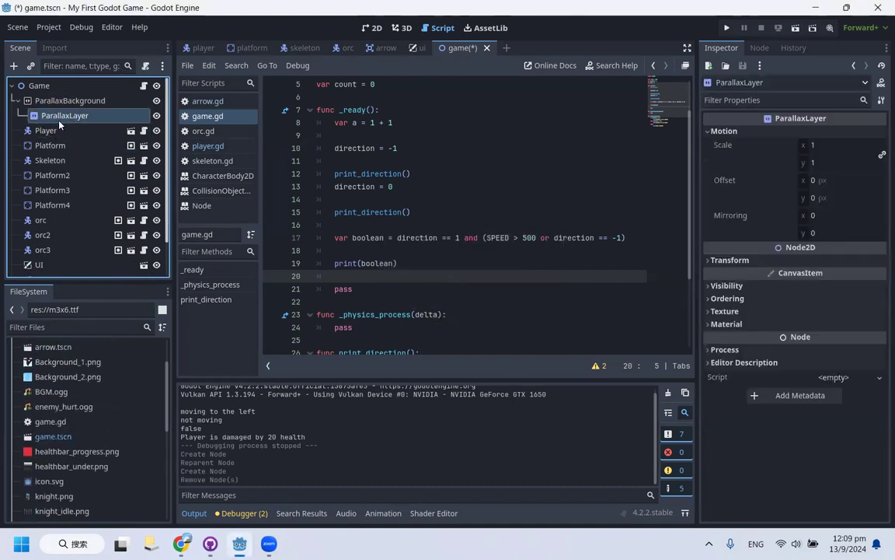
{"action": "right_click", "coordinate": [61, 115]}
{"action": "left_click", "coordinate": [104, 123]}
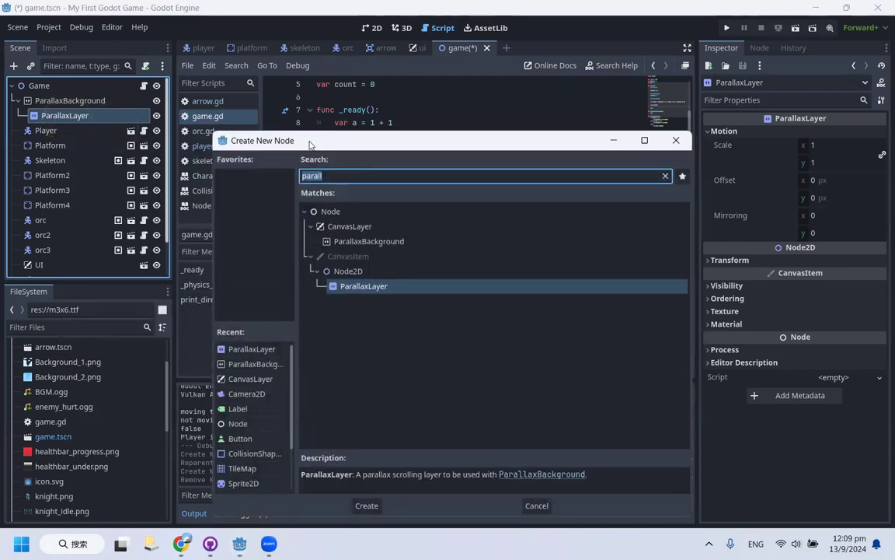
{"action": "type", "text": "spr"}
{"action": "key", "text": "Return"}
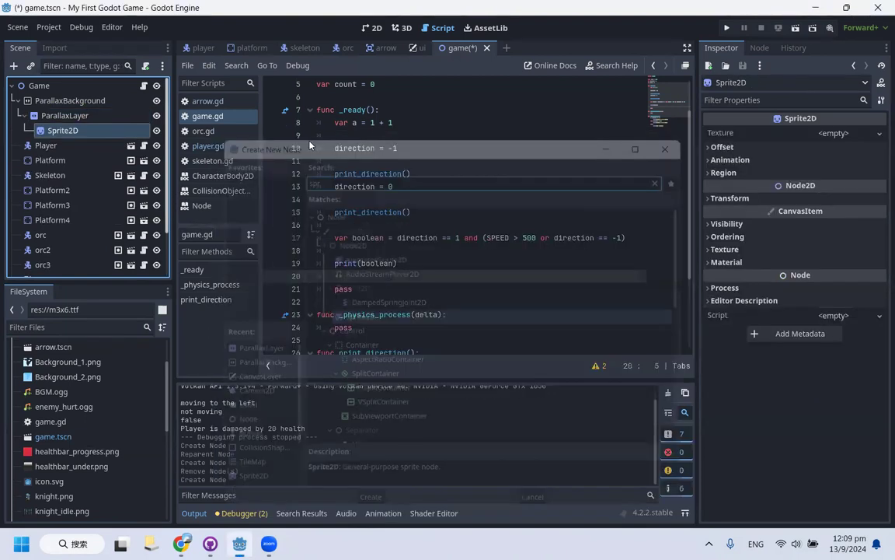
{"action": "right_click", "coordinate": [70, 115]}
{"action": "left_click", "coordinate": [94, 120]}
{"action": "type", "text": "ite"}
{"action": "key", "text": "Return"}
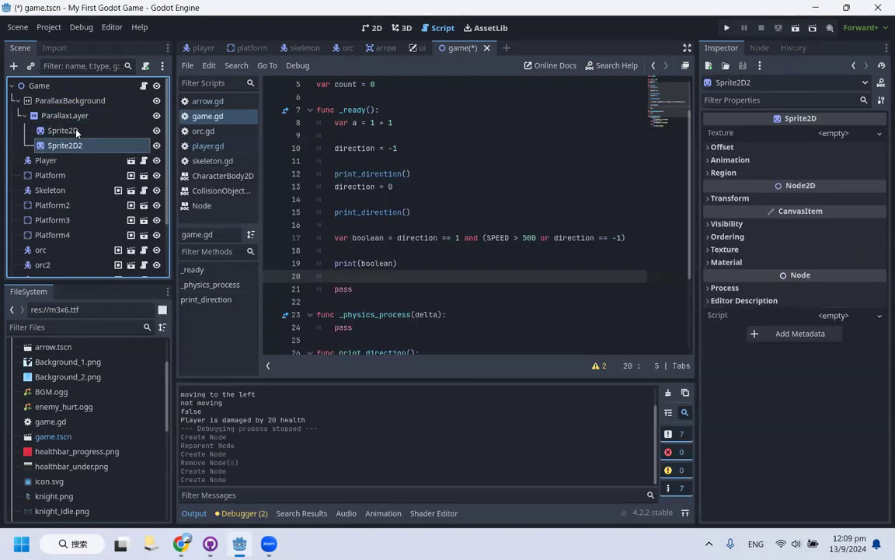
Rename the first sprite under the ParallaxLayer to Background
{"action": "left_click", "coordinate": [77, 131]}
{"action": "double_click", "coordinate": [76, 130]}
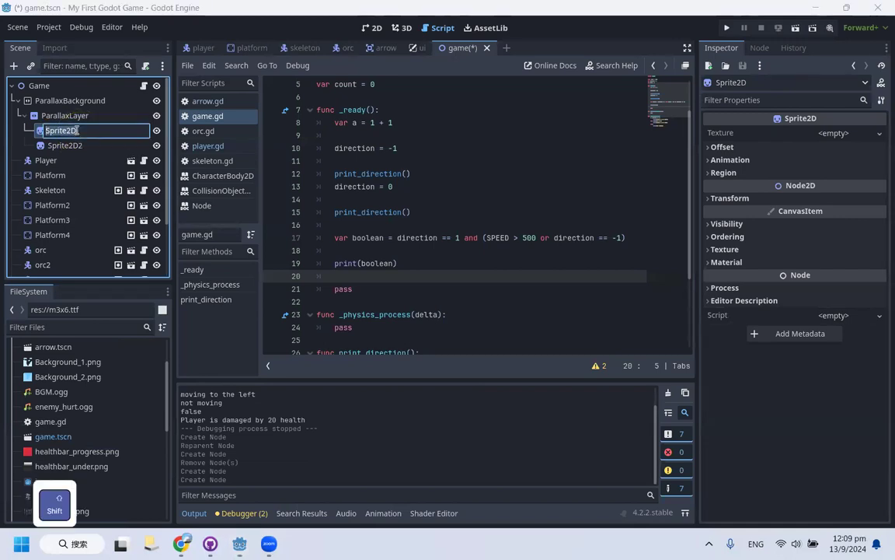
{"action": "type", "text": "Backgroun"}
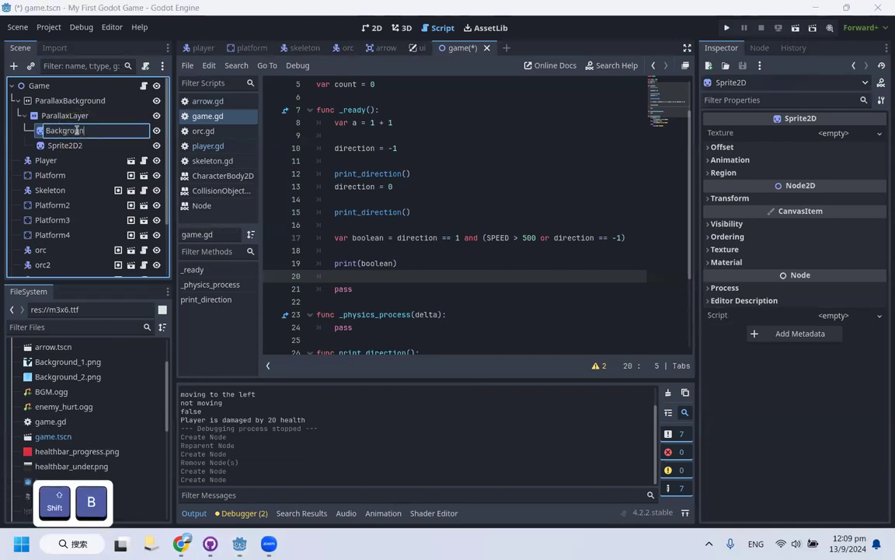
{"action": "type", "text": "d"}
{"action": "key", "text": "Return"}
Rename the second sprite under the ParallaxLayer to BackgroundCloud
{"action": "left_click", "coordinate": [79, 145]}
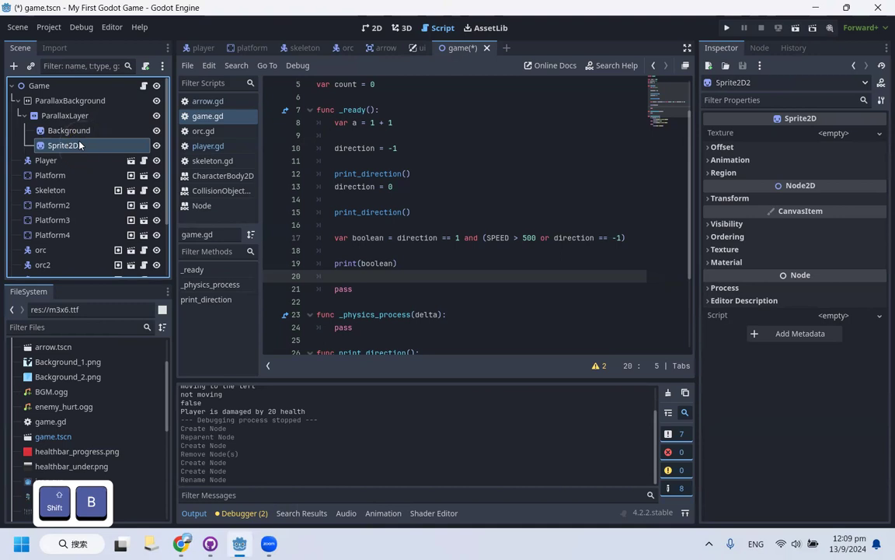
{"action": "double_click", "coordinate": [79, 145]}
{"action": "type", "text": "Back"}
{"action": "type", "text": "ground_c"}
{"action": "key", "text": "BackSpace"}
{"action": "key", "text": "BackSpace"}
{"action": "type", "text": "Cloud"}
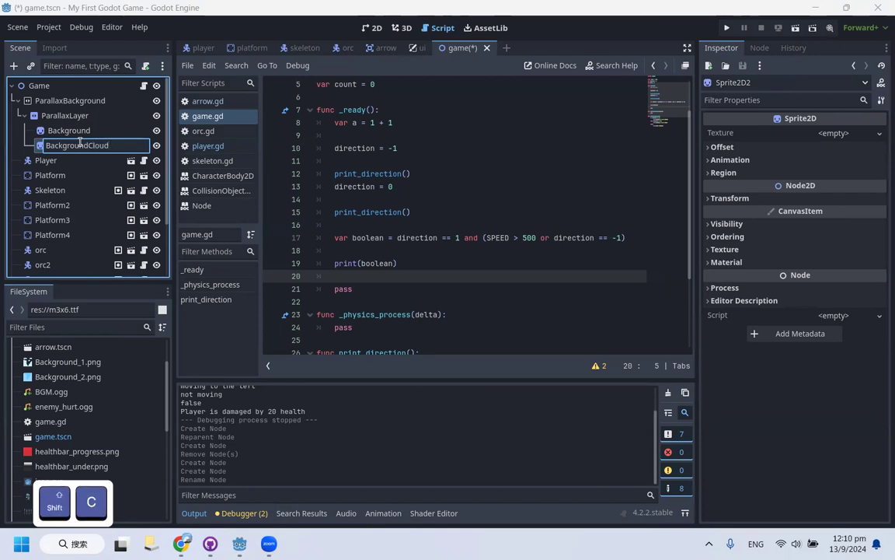
{"action": "key", "text": "Return"}
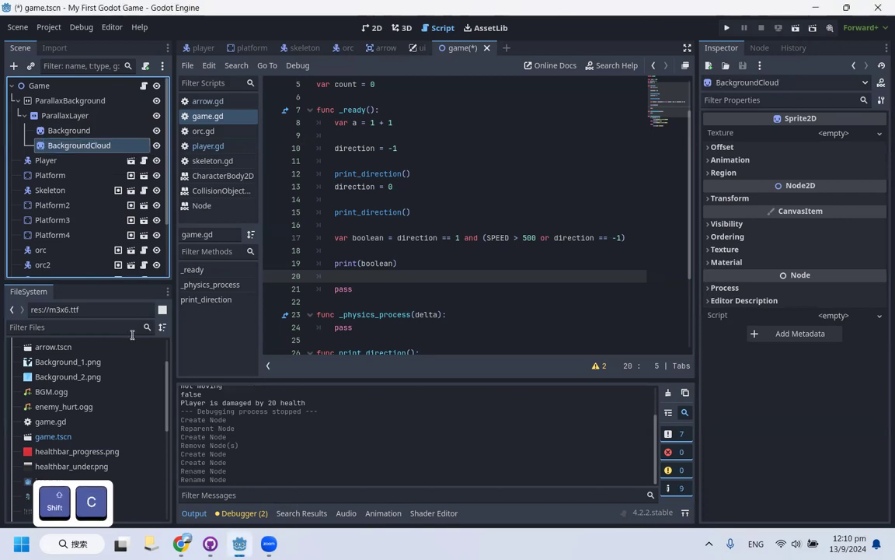
Assign Background_2.png as the texture of the Background sprite and Background_1.png as the texture of BackgroundCloud
{"action": "scroll", "coordinate": [85, 373], "scroll_direction": "up", "scroll_amount": 2}
{"action": "left_click_drag", "start_coordinate": [62, 424], "coordinate": [80, 125]}
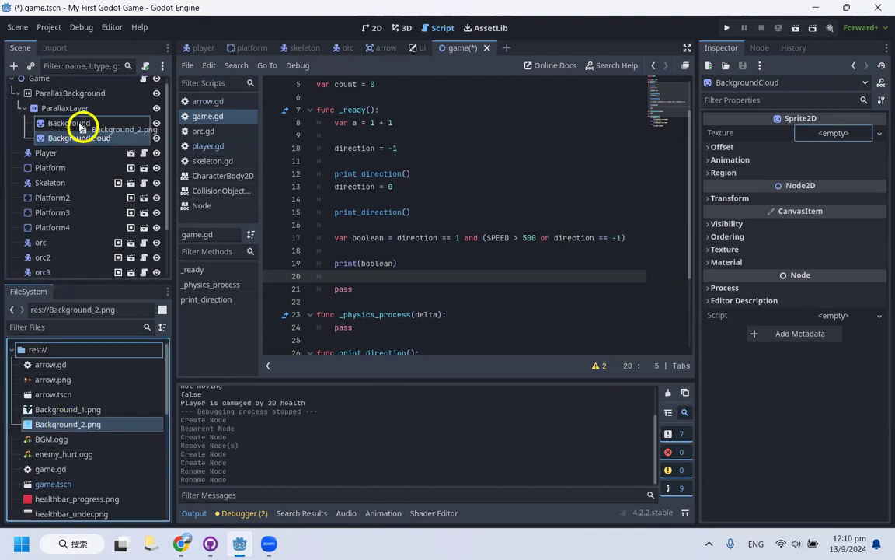
{"action": "left_click_drag", "start_coordinate": [62, 411], "coordinate": [104, 129]}
Show the scene in the 2D editor and set the Background sprite's scale to 6 on both axes
{"action": "left_click", "coordinate": [377, 29]}
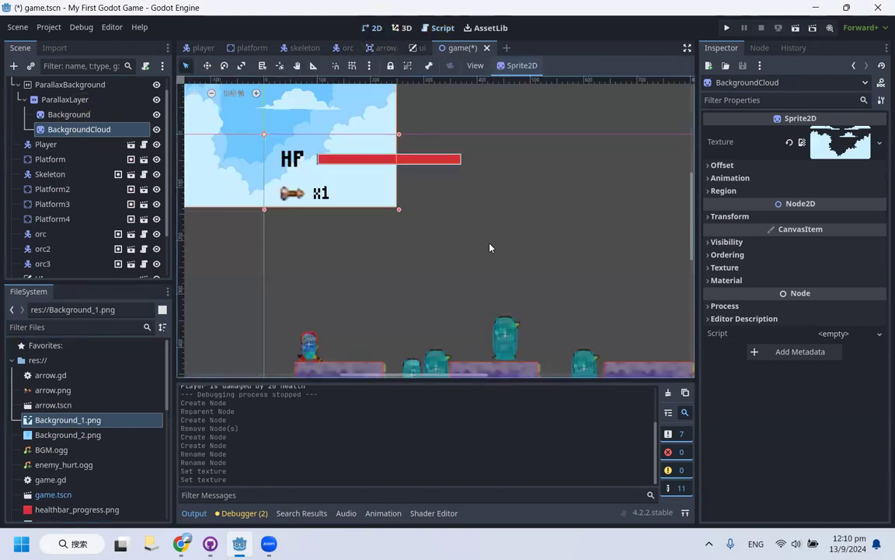
{"action": "scroll", "coordinate": [517, 227], "scroll_direction": "down", "scroll_amount": 2}
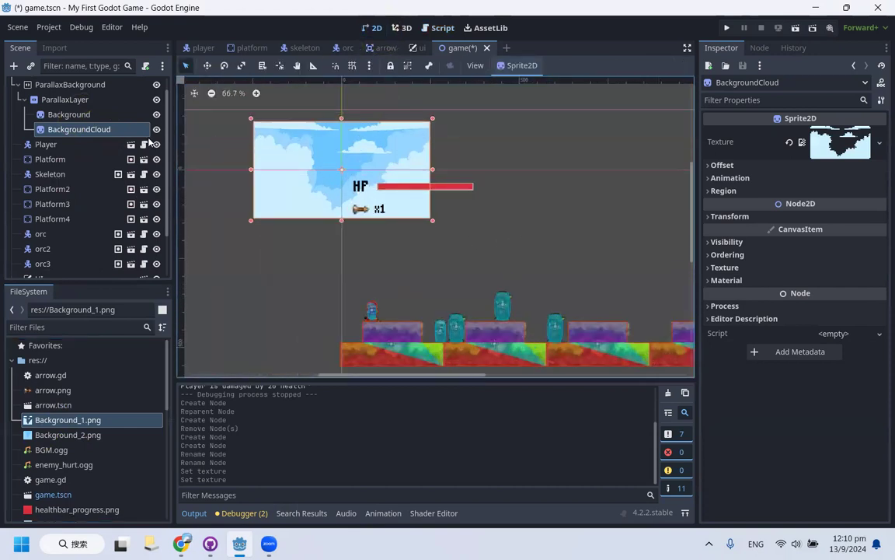
{"action": "left_click", "coordinate": [68, 117]}
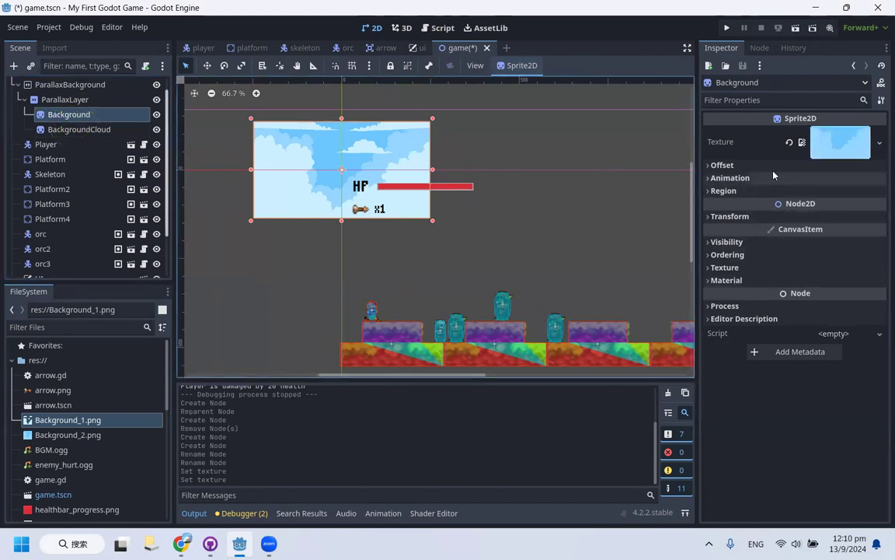
{"action": "scroll", "coordinate": [299, 191], "scroll_direction": "down", "scroll_amount": 2}
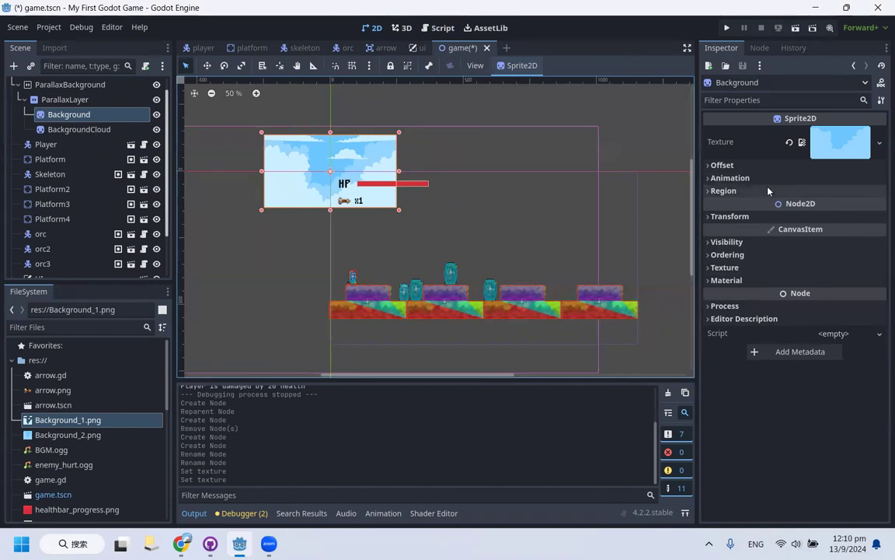
{"action": "mouse_move", "coordinate": [70, 115]}
{"action": "left_mouse_down"}
{"action": "mouse_move", "coordinate": [65, 123]}
{"action": "mouse_move", "coordinate": [70, 114]}
{"action": "left_mouse_up"}
{"action": "left_click", "coordinate": [746, 216]}
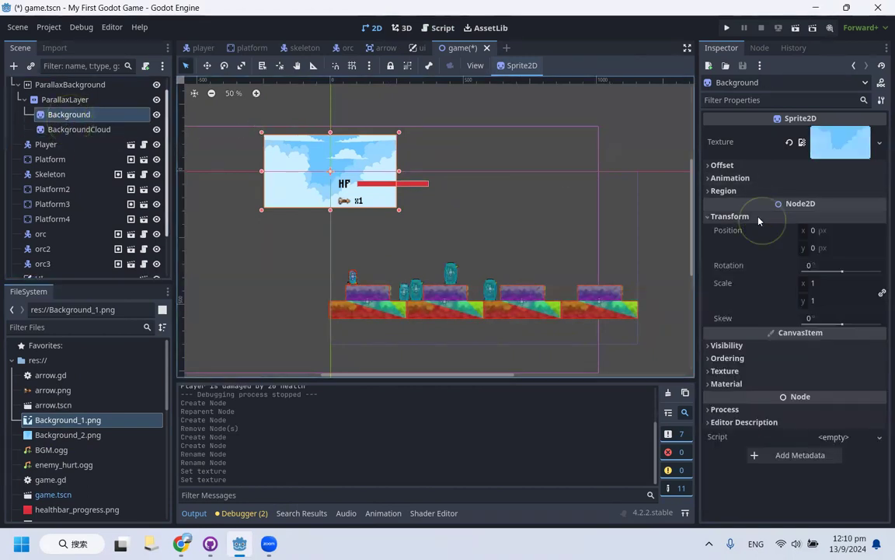
{"action": "left_click", "coordinate": [837, 284]}
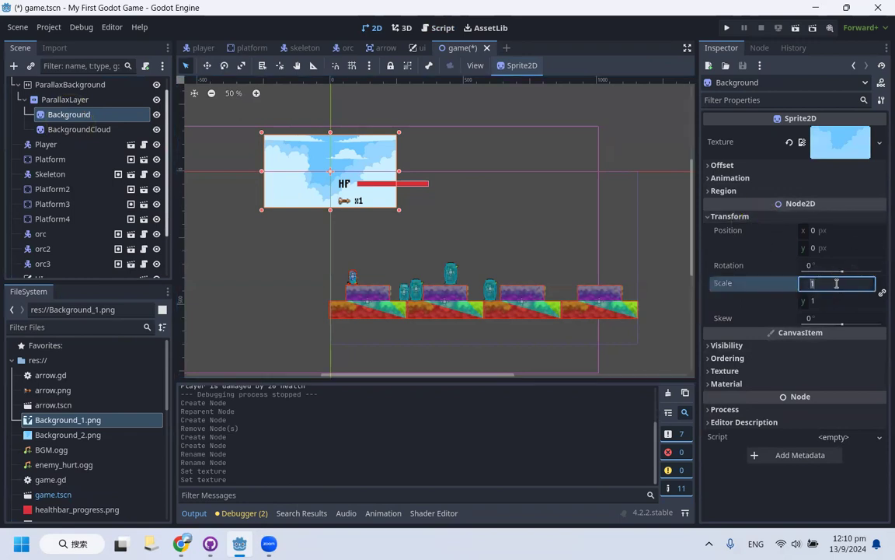
{"action": "type", "text": "6"}
{"action": "key", "text": "Return"}
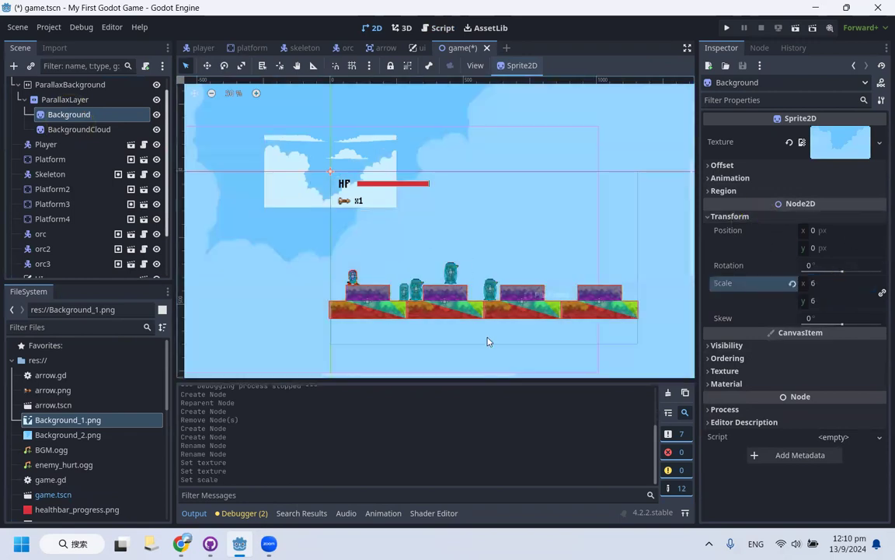
Set the BackgroundCloud sprite's scale to 6 on both axes
{"action": "scroll", "coordinate": [373, 248], "scroll_direction": "down", "scroll_amount": 5}
{"action": "left_click", "coordinate": [90, 127]}
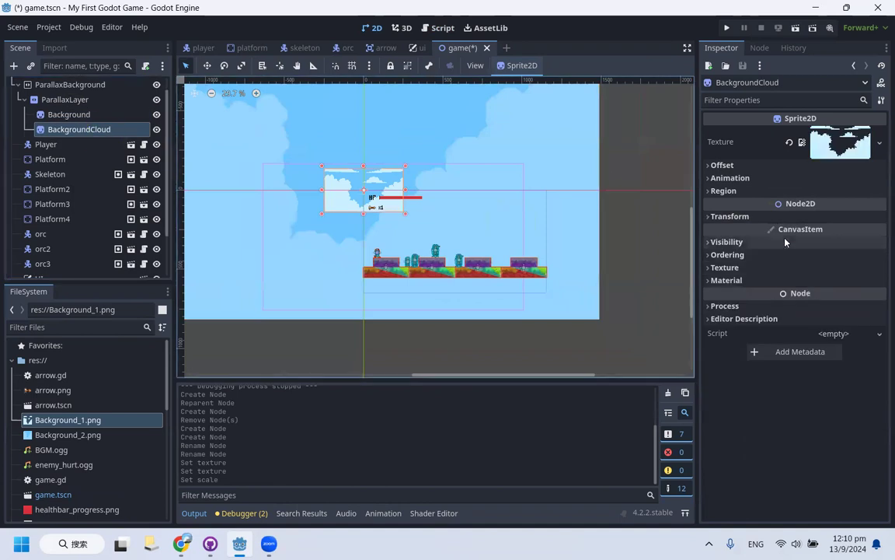
{"action": "left_click", "coordinate": [778, 218]}
{"action": "left_click", "coordinate": [816, 283]}
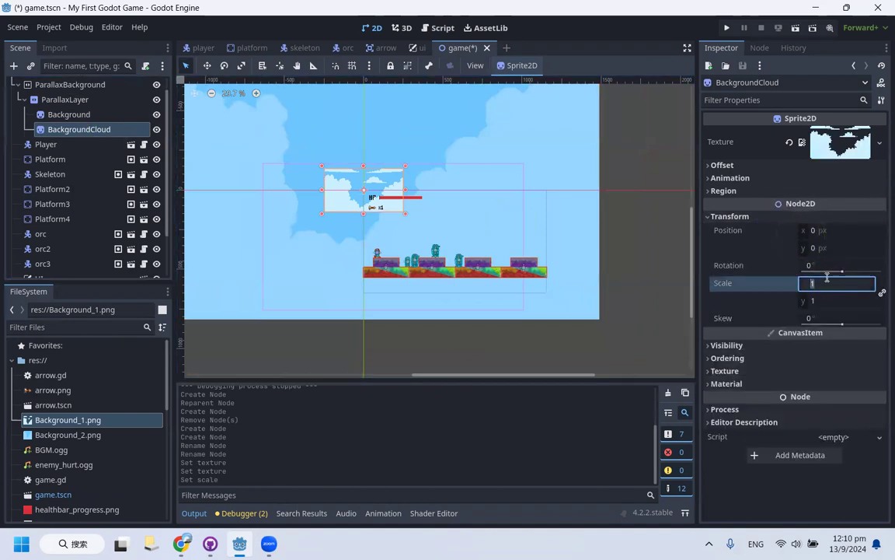
{"action": "type", "text": "6"}
{"action": "key", "text": "Return"}
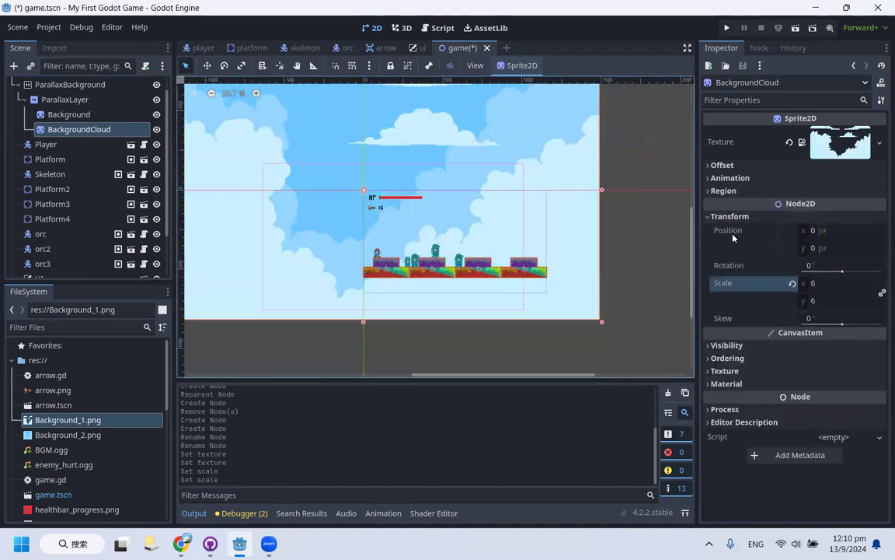
Turn off the Centered offset option for the BackgroundCloud sprite and save the scene
{"action": "left_click", "coordinate": [740, 166]}
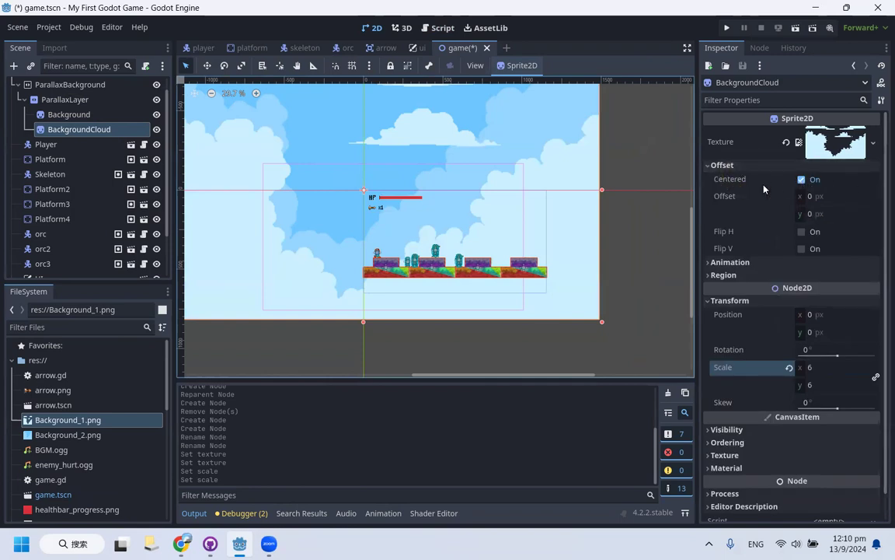
{"action": "left_click", "coordinate": [801, 179]}
{"action": "key", "text": "ctrl+s"}
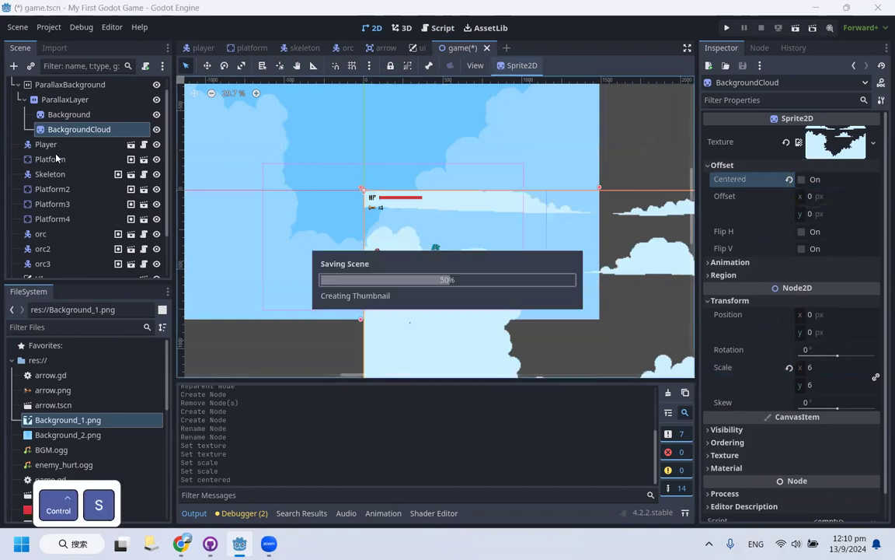
Turn off the Centered offset option for the Background sprite and save the scene
{"action": "left_click", "coordinate": [73, 118]}
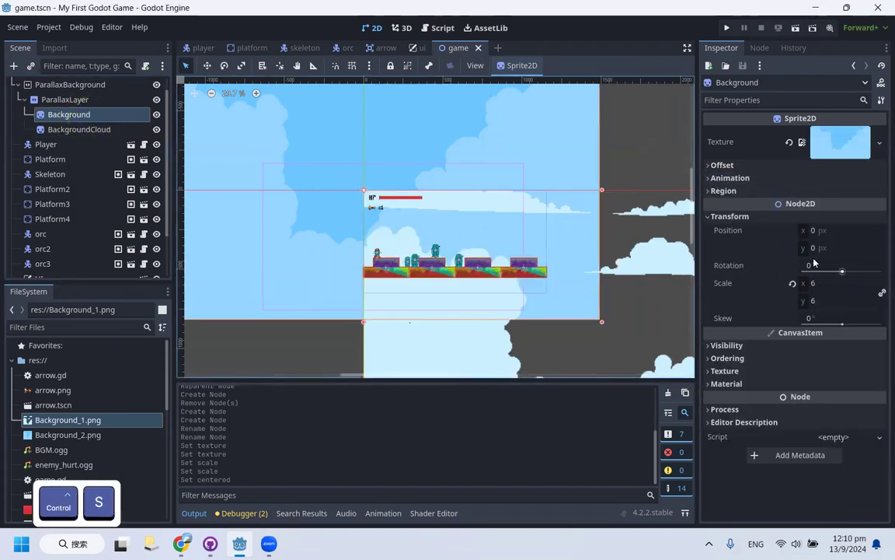
{"action": "left_click", "coordinate": [746, 191]}
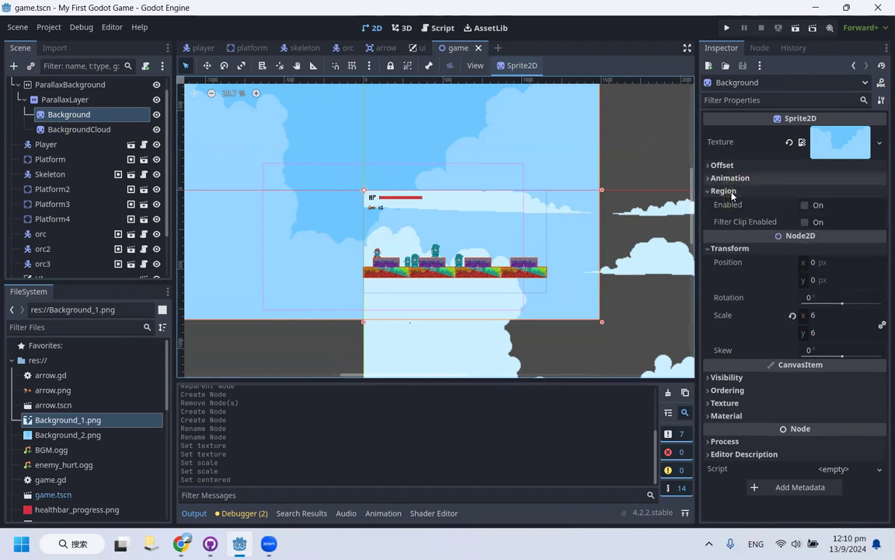
{"action": "left_click", "coordinate": [742, 190]}
{"action": "left_click", "coordinate": [734, 166]}
{"action": "left_click", "coordinate": [802, 179]}
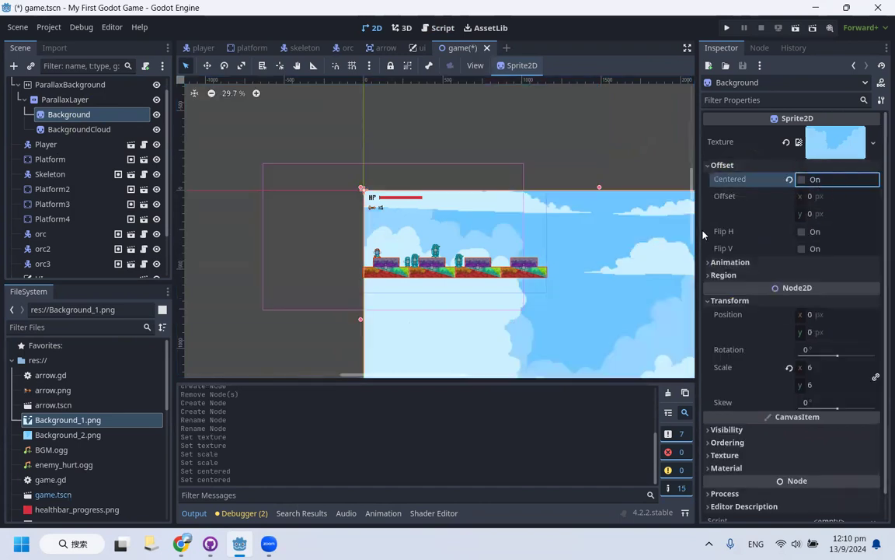
{"action": "key", "text": "ctrl+s"}
{"action": "scroll", "coordinate": [295, 117], "scroll_direction": "down", "scroll_amount": 4}
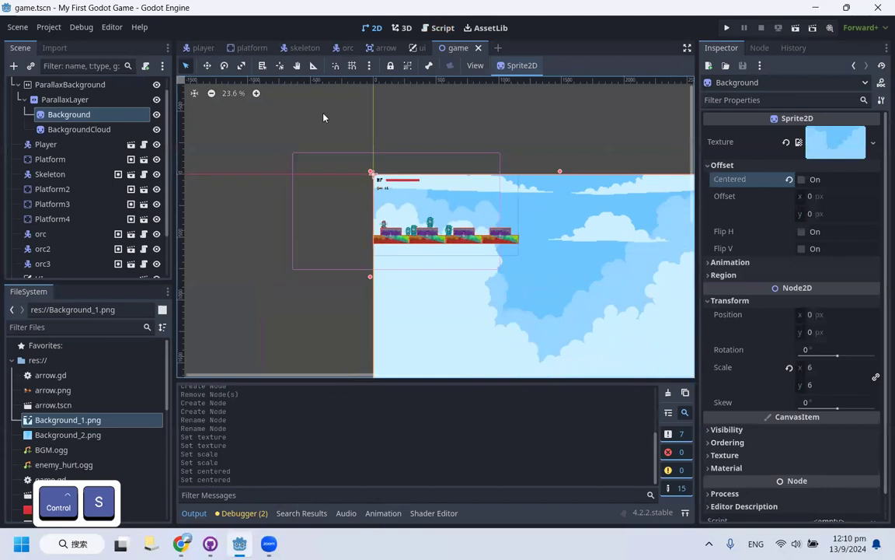
{"action": "scroll", "coordinate": [301, 126], "scroll_direction": "up", "scroll_amount": 3}
{"action": "scroll", "coordinate": [269, 147], "scroll_direction": "down", "scroll_amount": 4}
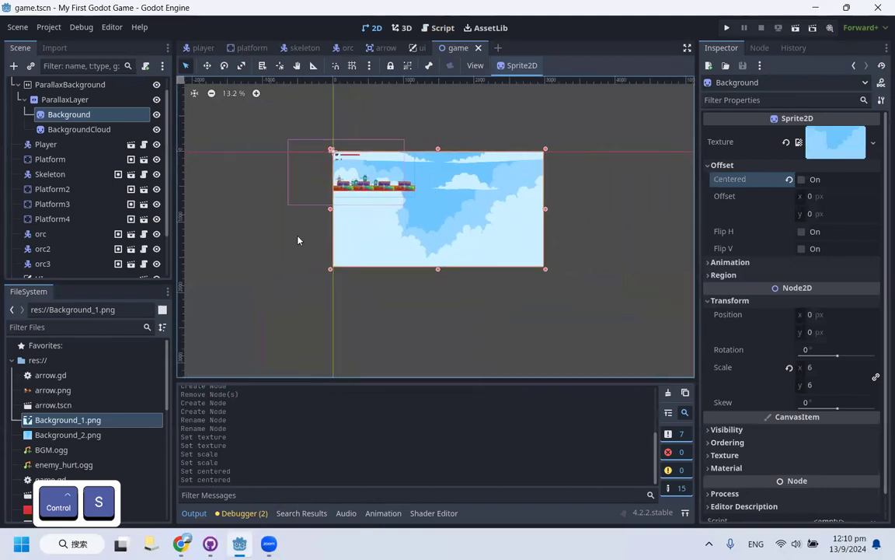
Set the ParallaxLayer's motion scale to 0.2 on both axes and save the scene
{"action": "left_click", "coordinate": [63, 101]}
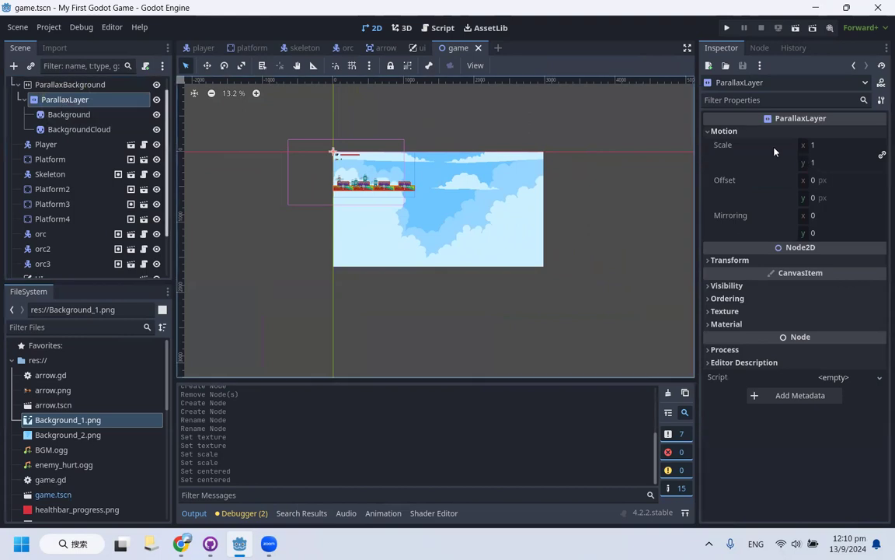
{"action": "left_click", "coordinate": [724, 132]}
{"action": "left_click", "coordinate": [724, 131]}
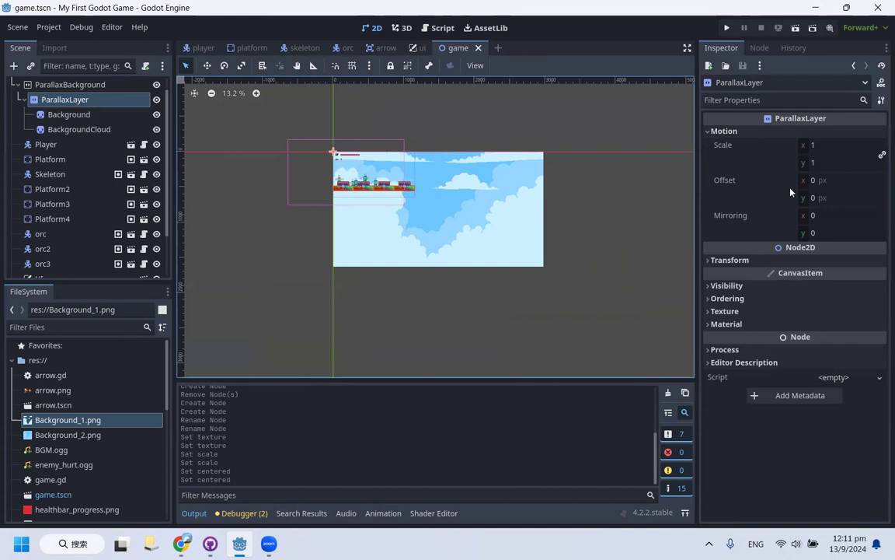
{"action": "left_click", "coordinate": [841, 147]}
{"action": "type", "text": "0.2"}
{"action": "key", "text": "Return"}
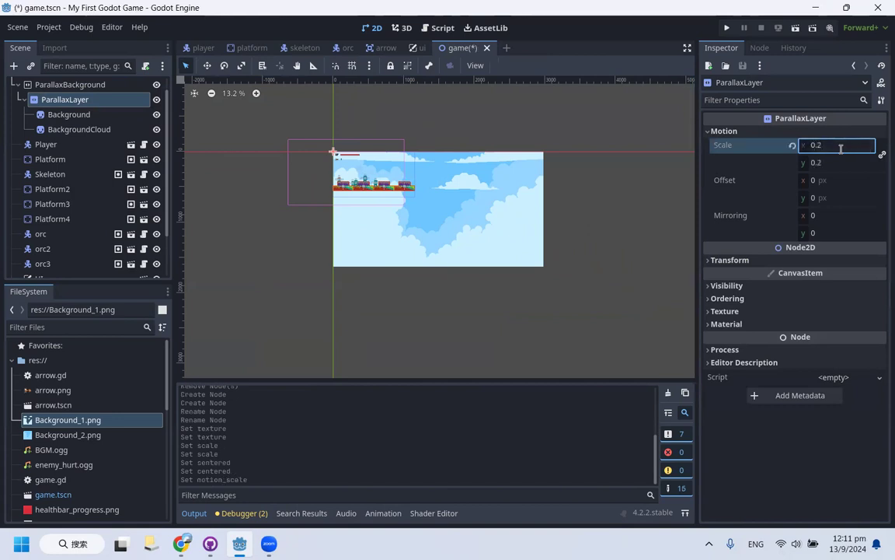
{"action": "key", "text": "ctrl+s"}
Run the game, move and jump the player back and forth to check the background scrolling, and close the game window
{"action": "left_click", "coordinate": [727, 28]}
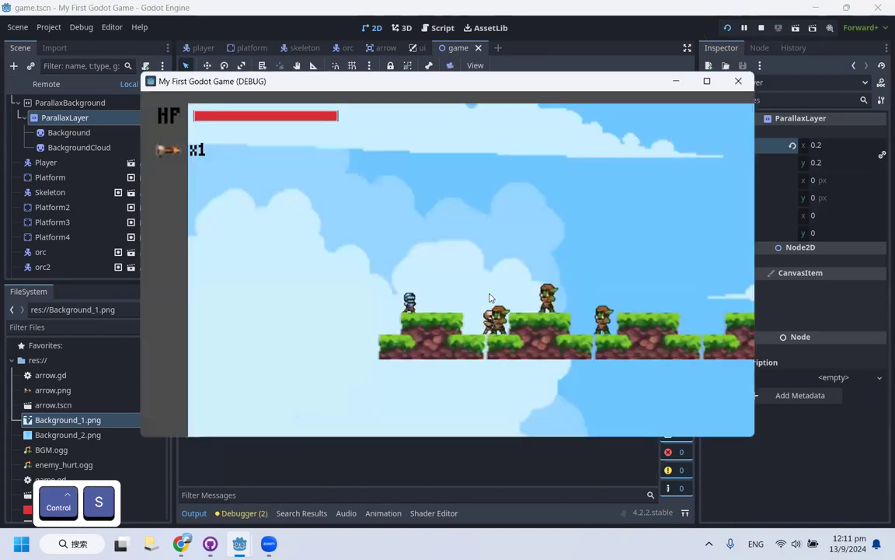
{"action": "key", "text": "Right"}
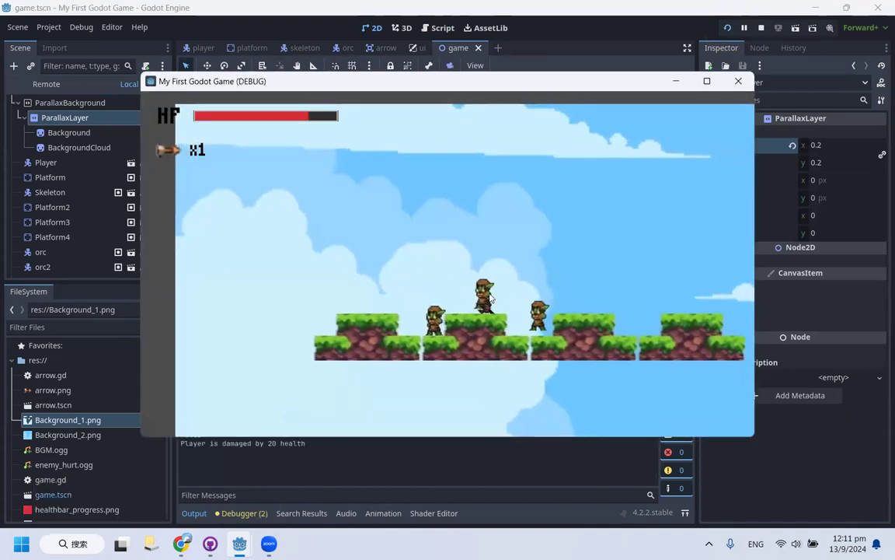
{"action": "key", "text": "space"}
{"action": "key", "text": "Right"}
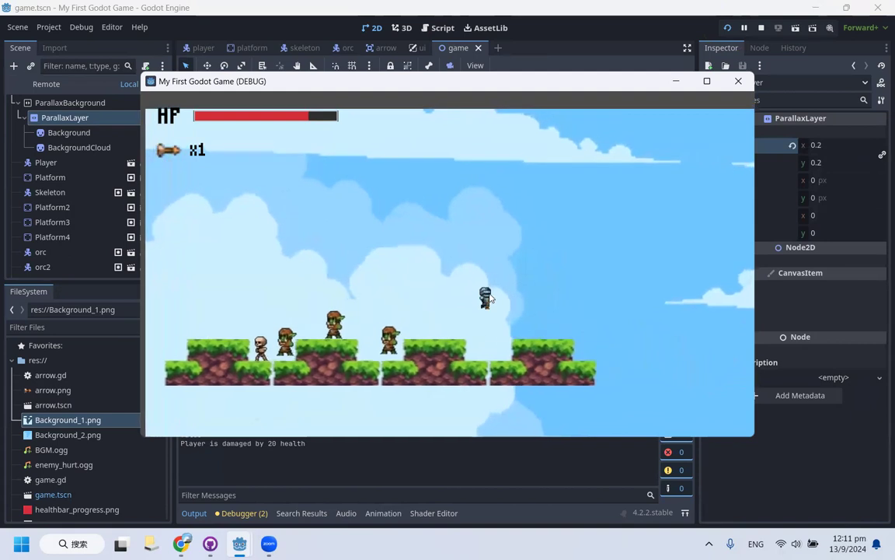
{"action": "key", "text": "Left"}
{"action": "key", "text": "space"}
{"action": "key", "text": "space"}
{"action": "key", "text": "Right"}
{"action": "key", "text": "space"}
{"action": "key", "text": "Right"}
{"action": "key", "text": "space"}
{"action": "key", "text": "Left"}
{"action": "key", "text": "space"}
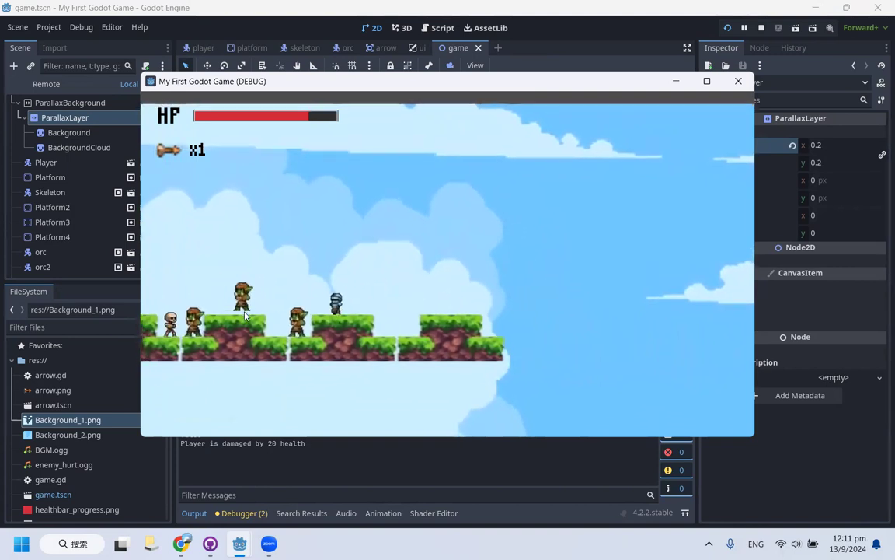
{"action": "key", "text": "space"}
{"action": "key", "text": "Right"}
{"action": "key", "text": "space"}
{"action": "key", "text": "Left"}
{"action": "key", "text": "space"}
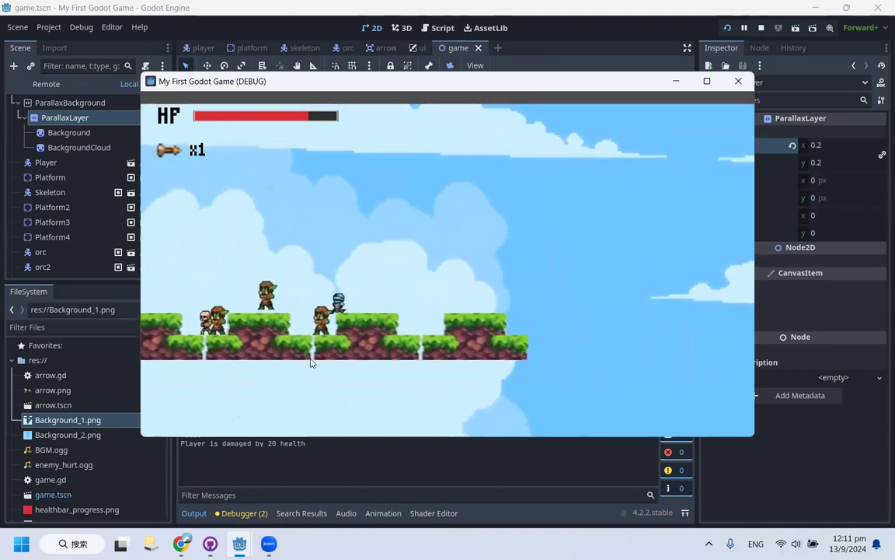
{"action": "key", "text": "space"}
{"action": "key", "text": "space"}
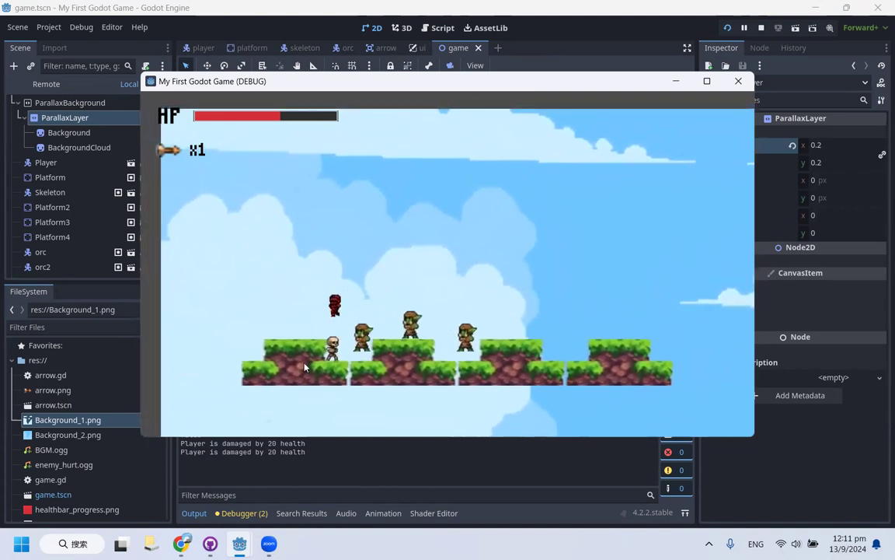
{"action": "key", "text": "space"}
{"action": "key", "text": "Right"}
{"action": "key", "text": "space"}
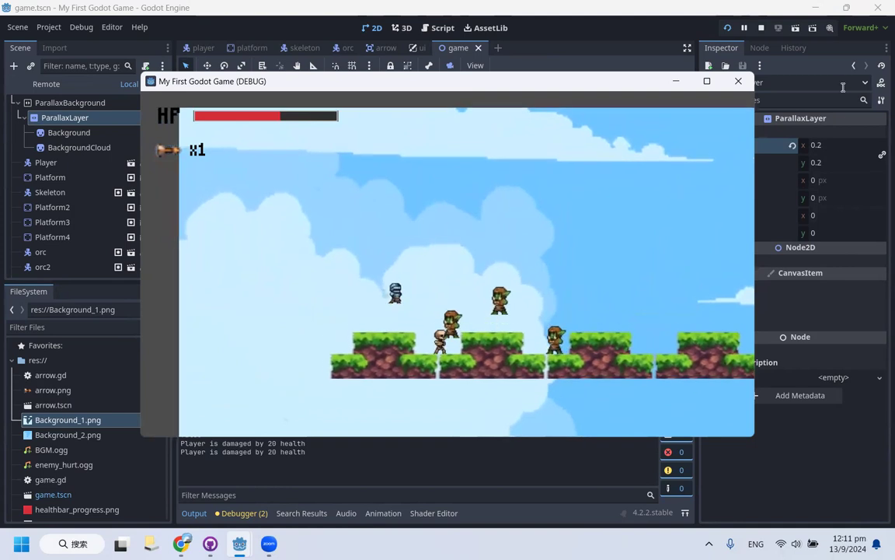
{"action": "left_click", "coordinate": [738, 81]}
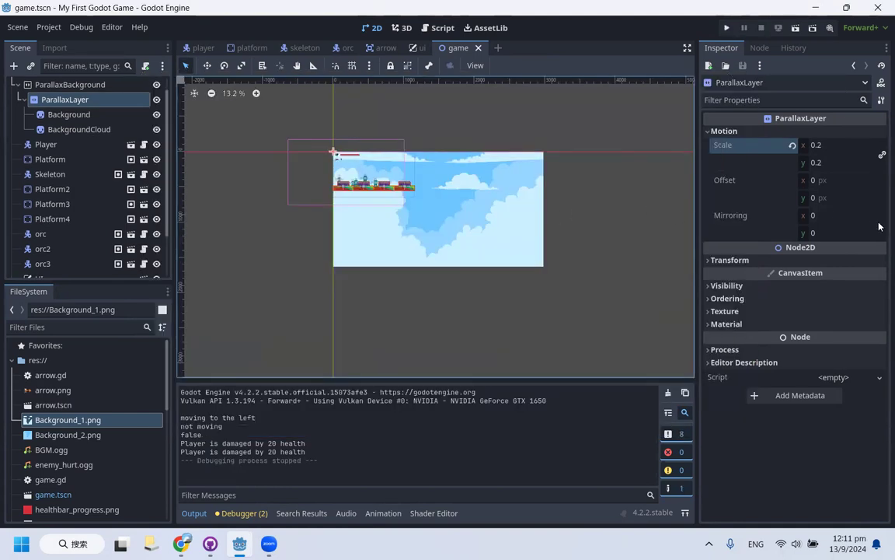
Check the pixel dimensions of Background_1.png and set the ParallaxLayer's X motion mirroring to 496*6 (2976)
{"action": "mouse_move", "coordinate": [746, 219]}
{"action": "left_click", "coordinate": [91, 115]}
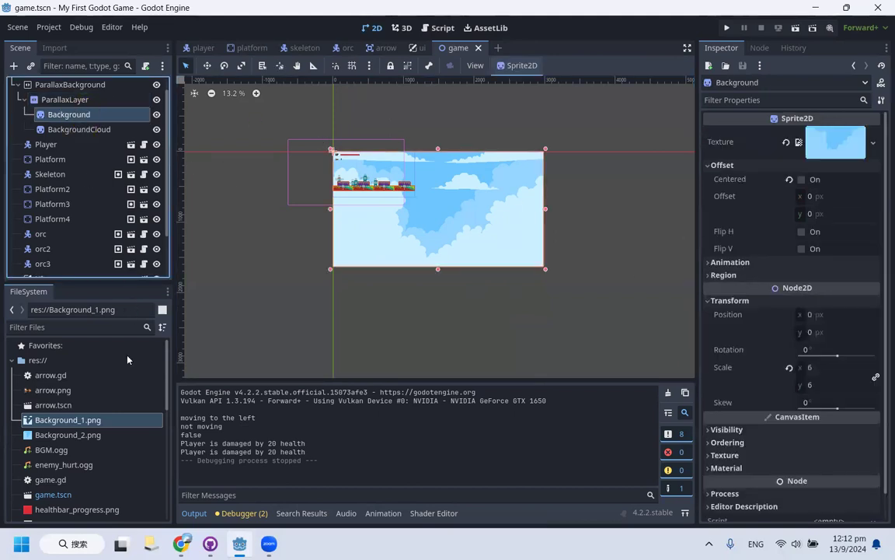
{"action": "left_click", "coordinate": [94, 421]}
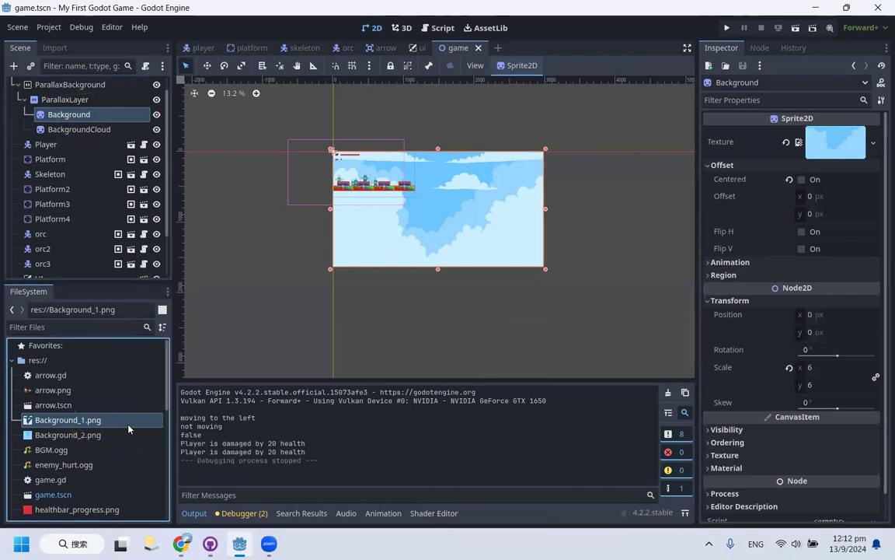
{"action": "mouse_move", "coordinate": [129, 426]}
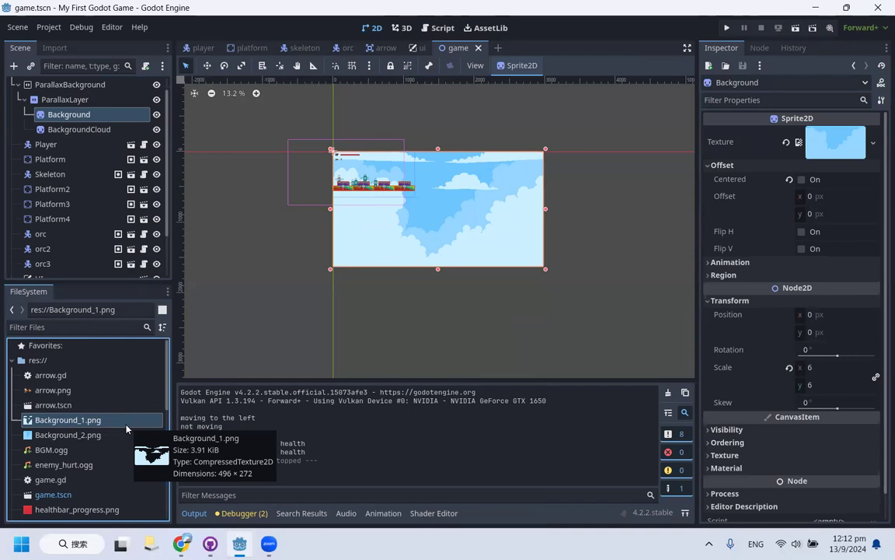
{"action": "left_click", "coordinate": [82, 93]}
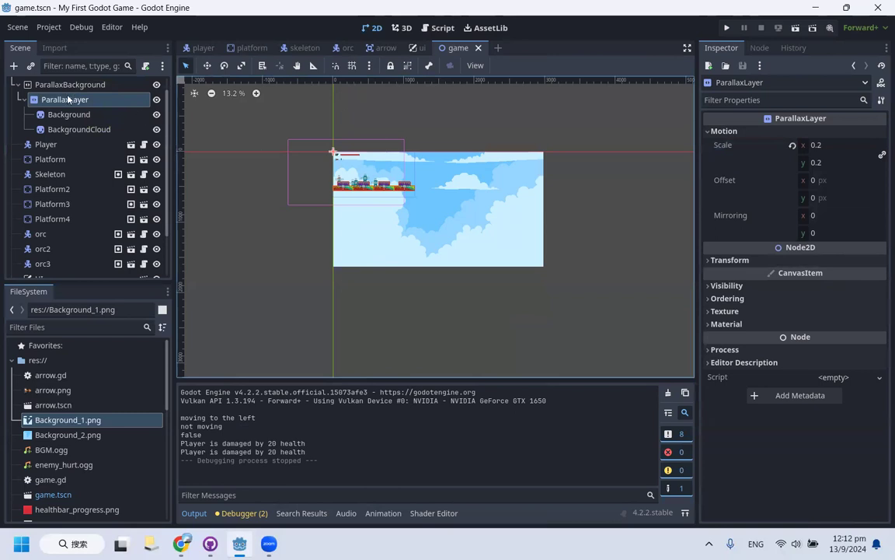
{"action": "left_click", "coordinate": [829, 215]}
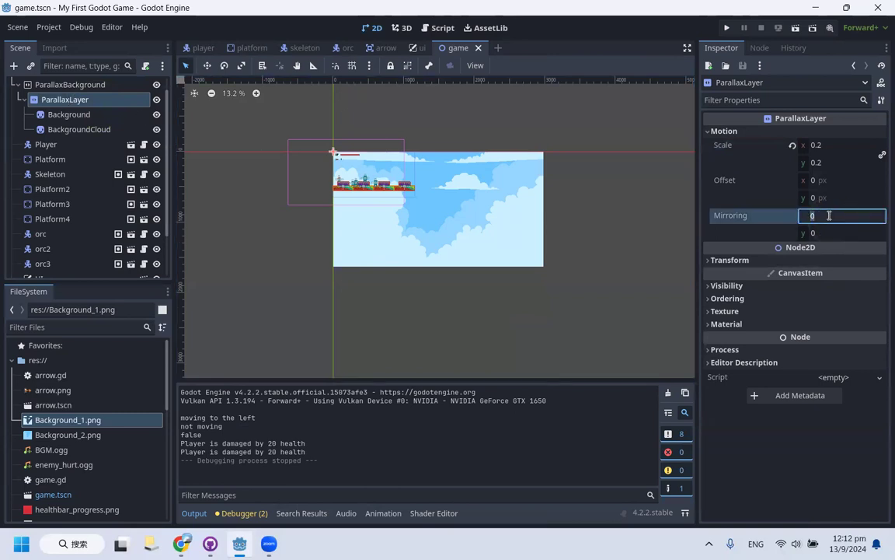
{"action": "type", "text": "496*"}
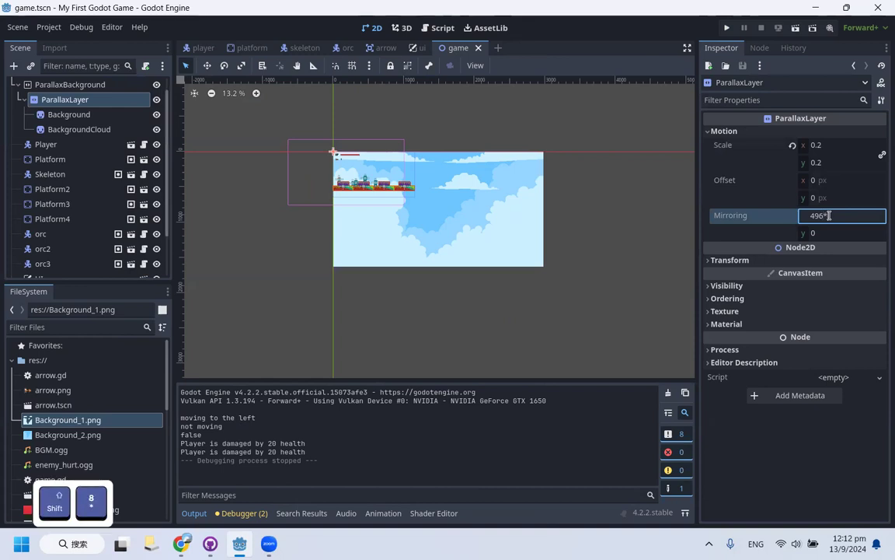
{"action": "type", "text": "6"}
{"action": "key", "text": "Return"}
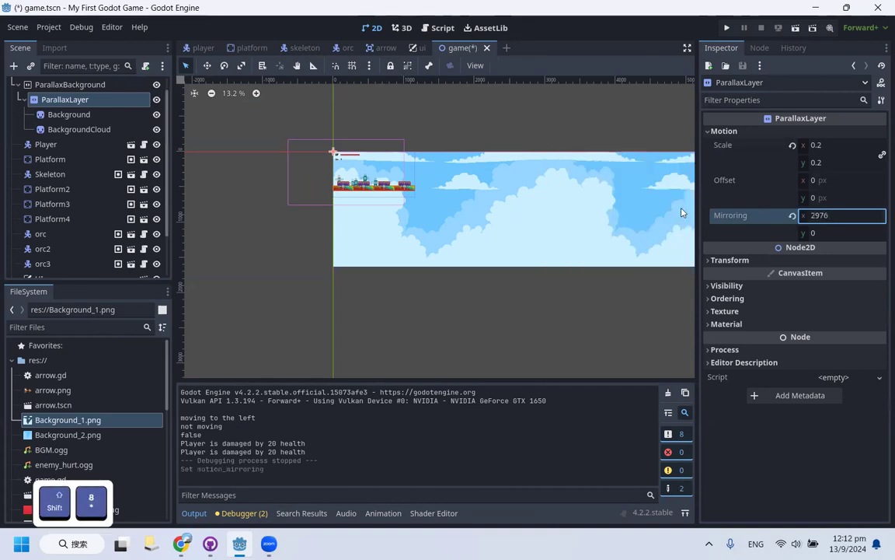
{"action": "scroll", "coordinate": [612, 187], "scroll_direction": "down", "scroll_amount": 1}
Set the ParallaxLayer's Y motion mirroring to 272*6 (1632)
{"action": "left_click", "coordinate": [827, 233]}
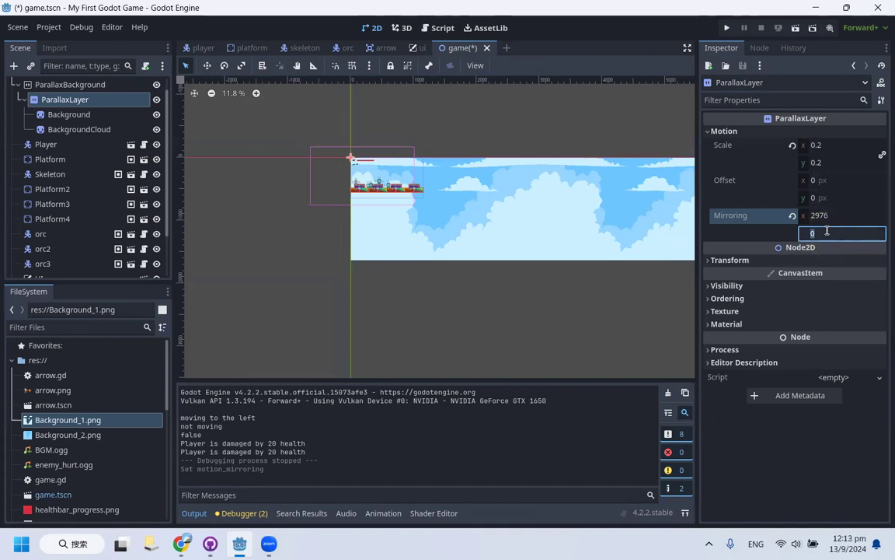
{"action": "type", "text": "272*6"}
{"action": "key", "text": "Return"}
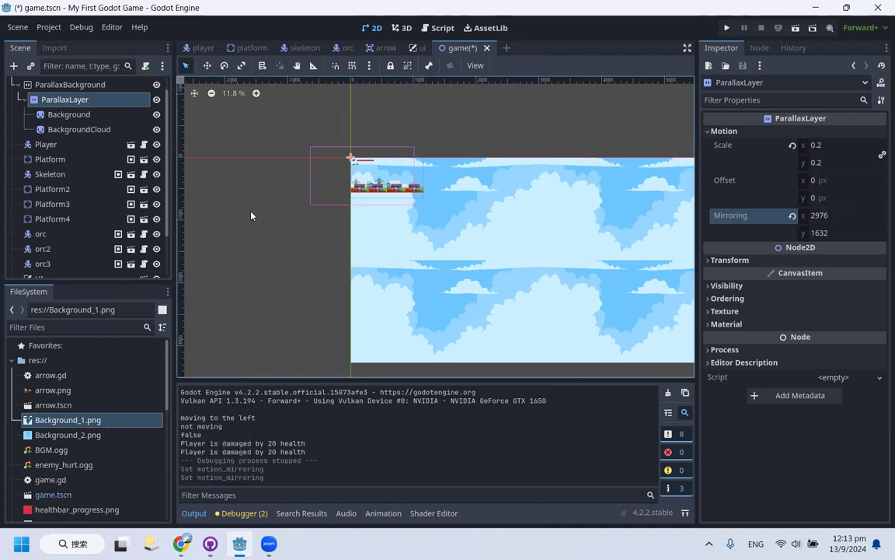
{"action": "scroll", "coordinate": [251, 215], "scroll_direction": "down", "scroll_amount": 1}
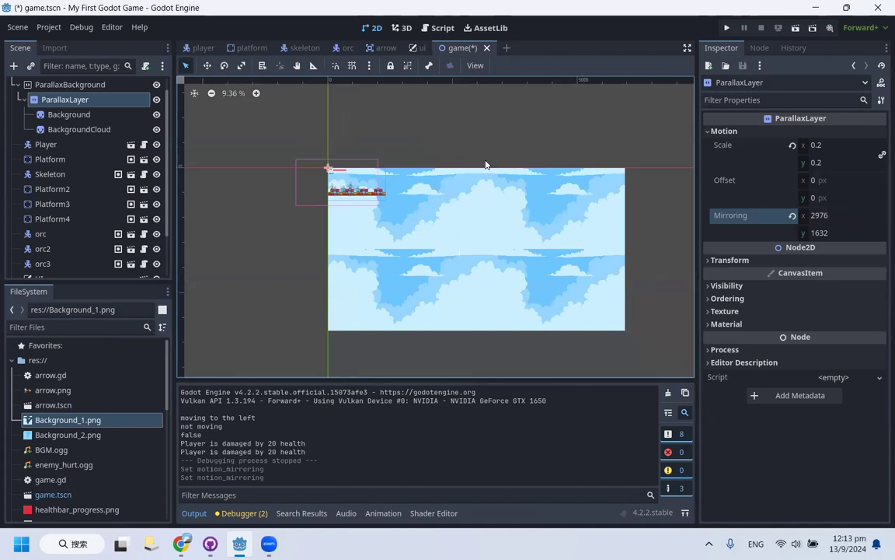
Try an X motion mirroring of 29760 on the ParallaxLayer and examine the spacing between the repeated backgrounds
{"action": "left_click", "coordinate": [840, 216]}
{"action": "left_click", "coordinate": [841, 216]}
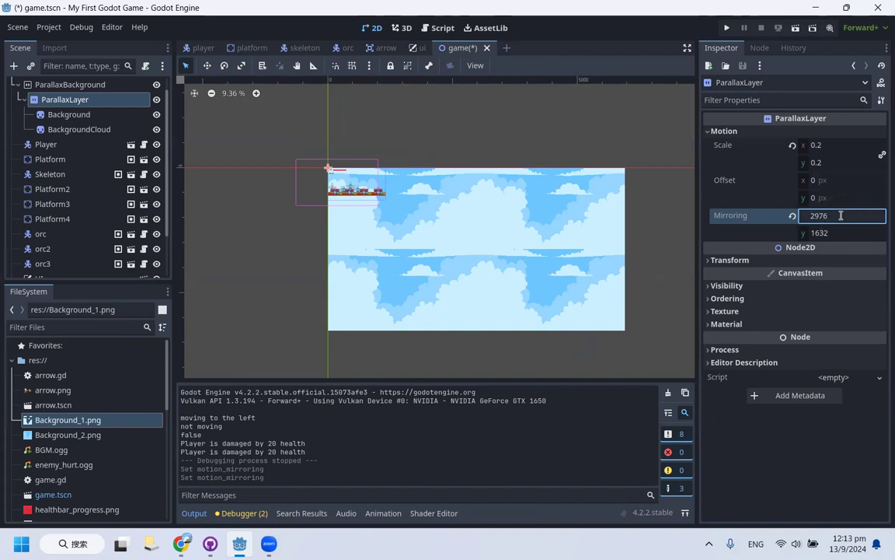
{"action": "type", "text": "0"}
{"action": "key", "text": "Return"}
{"action": "scroll", "coordinate": [288, 147], "scroll_direction": "down", "scroll_amount": 6}
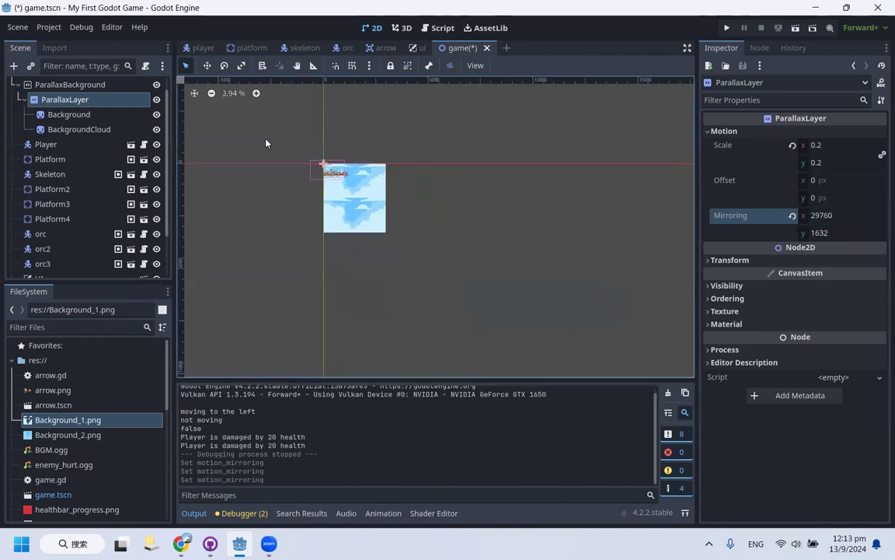
{"action": "scroll", "coordinate": [252, 145], "scroll_direction": "down", "scroll_amount": 1}
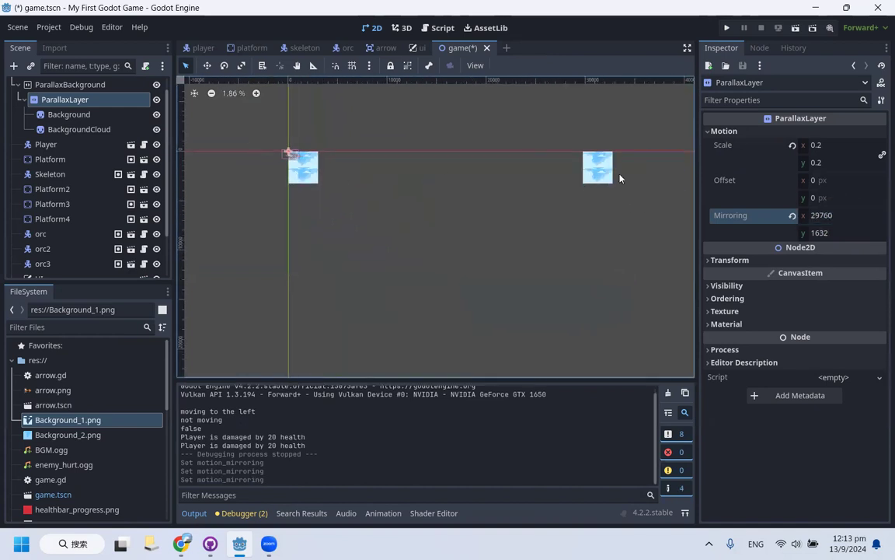
Set the ParallaxLayer's X motion mirroring back to 2976 and inspect the tiled background
{"action": "left_click", "coordinate": [843, 216]}
{"action": "left_click", "coordinate": [843, 216]}
{"action": "key", "text": "BackSpace"}
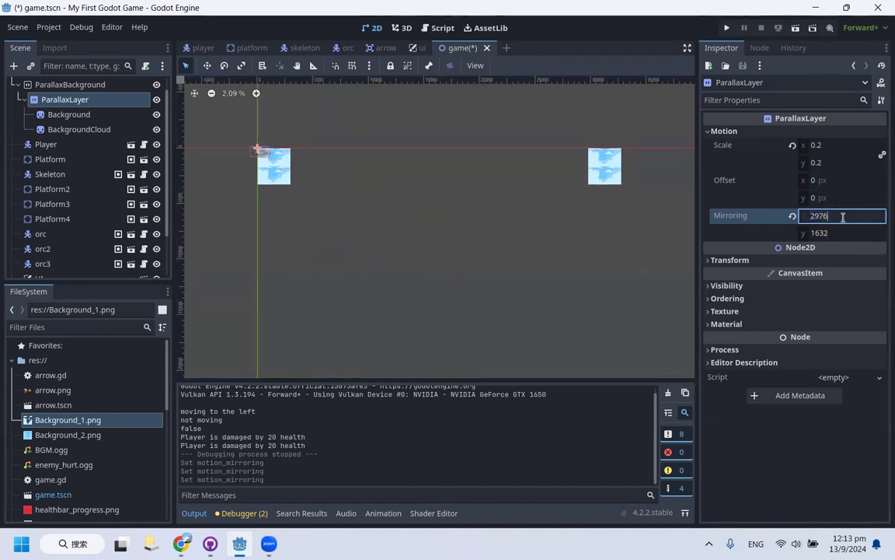
{"action": "key", "text": "Return"}
{"action": "scroll", "coordinate": [314, 171], "scroll_direction": "up", "scroll_amount": 11}
{"action": "scroll", "coordinate": [466, 182], "scroll_direction": "down", "scroll_amount": 6}
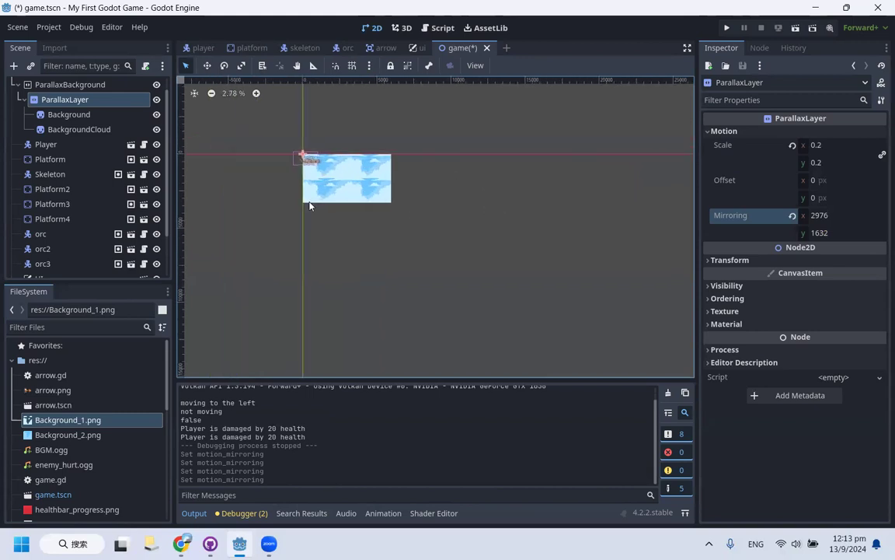
{"action": "scroll", "coordinate": [365, 143], "scroll_direction": "up", "scroll_amount": 8}
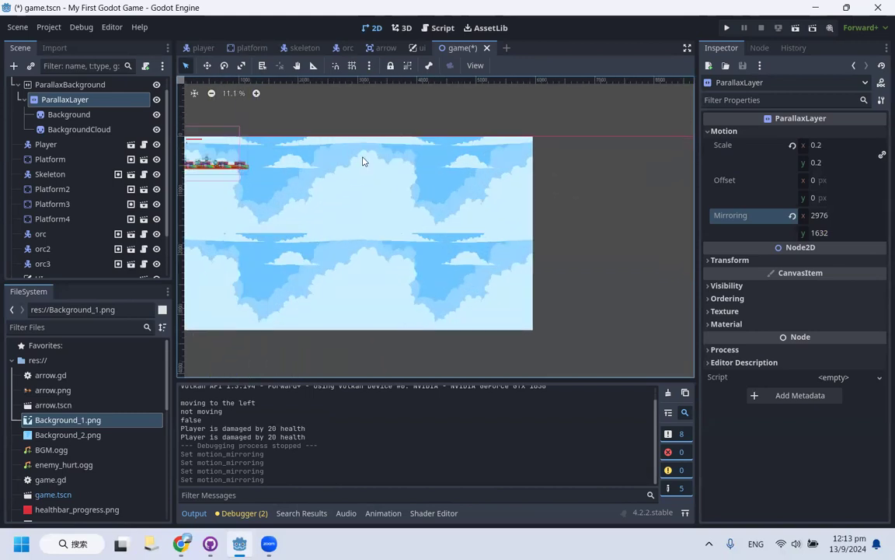
{"action": "scroll", "coordinate": [396, 142], "scroll_direction": "down", "scroll_amount": 1}
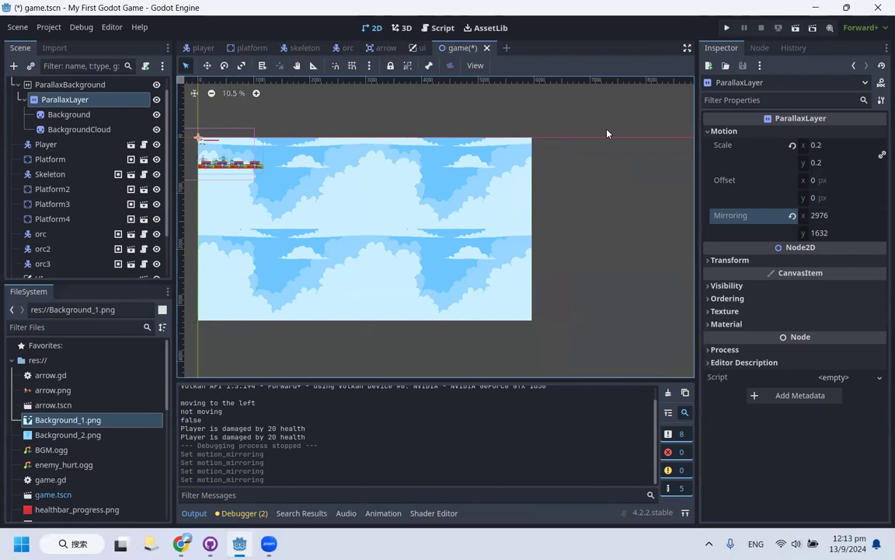
Run the game, move the player past the platforms to check the mirrored background scrolling, and close the game
{"action": "key", "text": "F5"}
{"action": "key", "text": "Right"}
{"action": "key", "text": "space"}
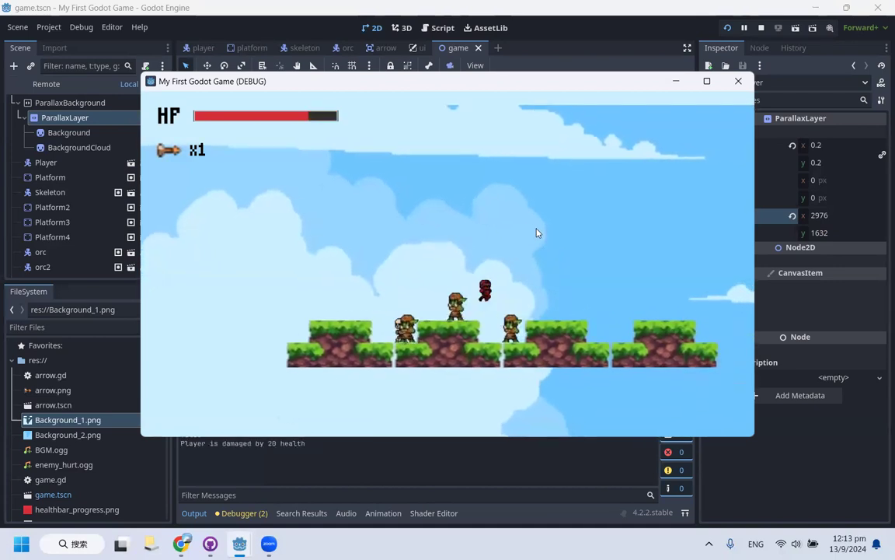
{"action": "key", "text": "Right"}
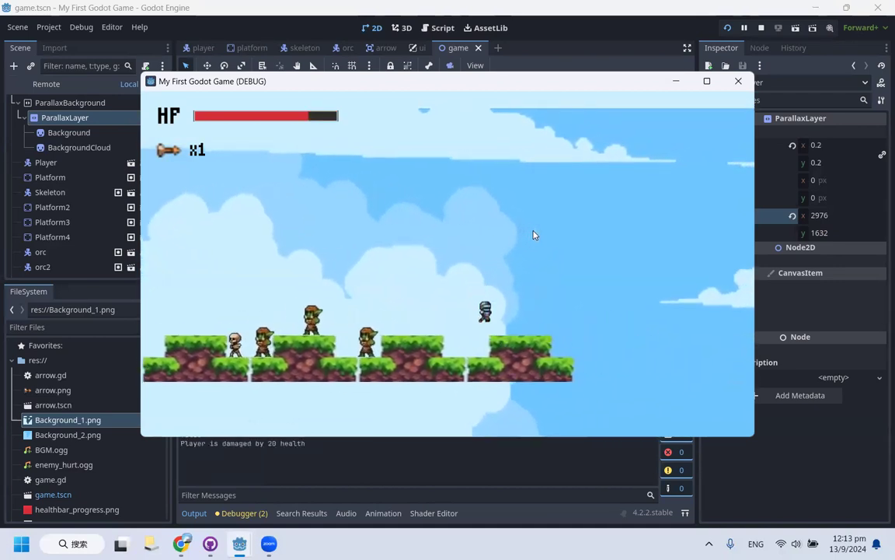
{"action": "key", "text": "Right"}
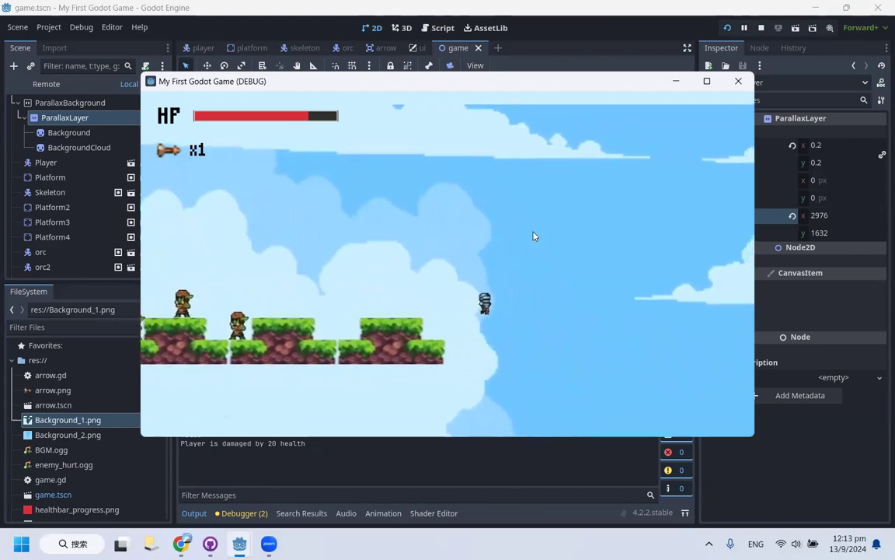
{"action": "key", "text": "Right"}
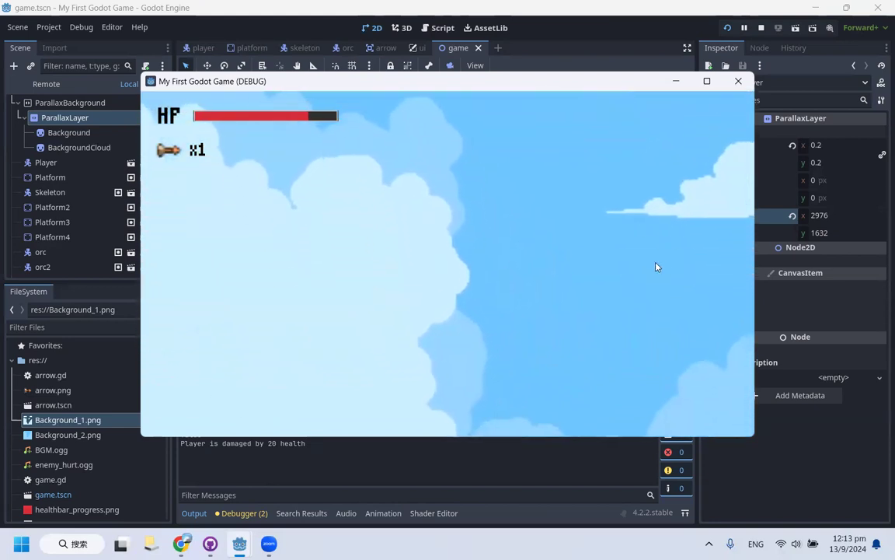
{"action": "left_click", "coordinate": [738, 81]}
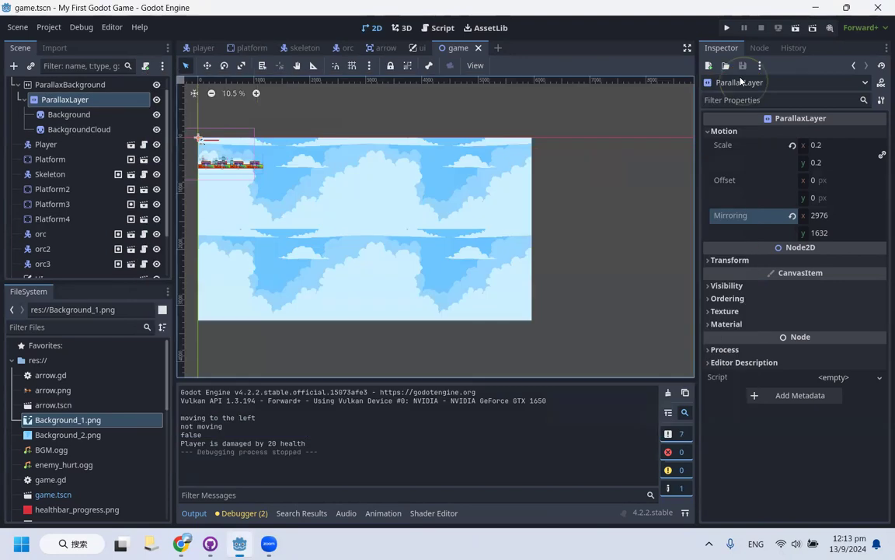
Save the game scene and switch to the Godot Gamestart Week5 presentation in Chrome
{"action": "key", "text": "ctrl"}
{"action": "key", "text": "ctrl+s"}
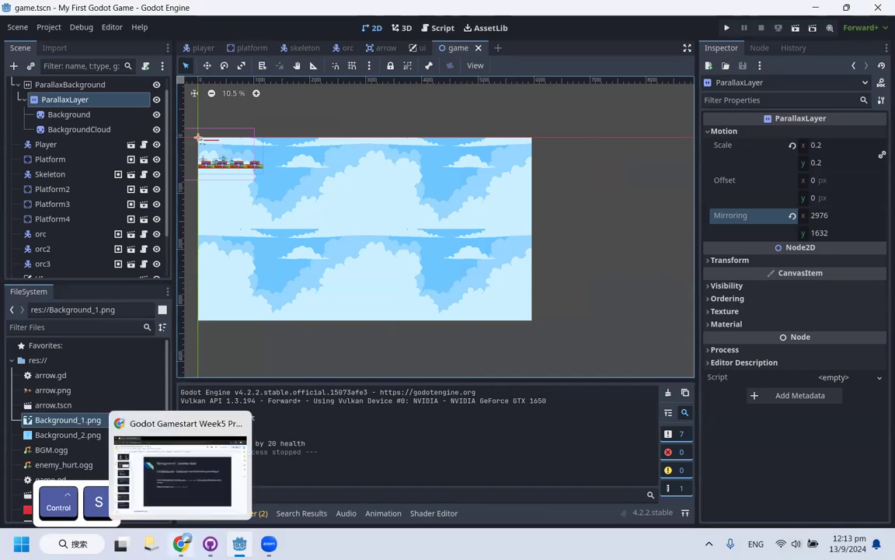
{"action": "left_click", "coordinate": [180, 466]}
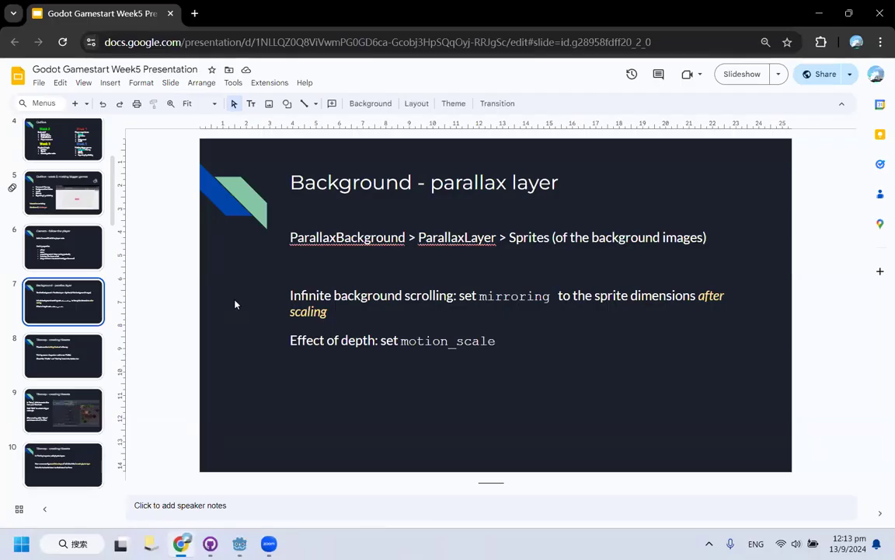
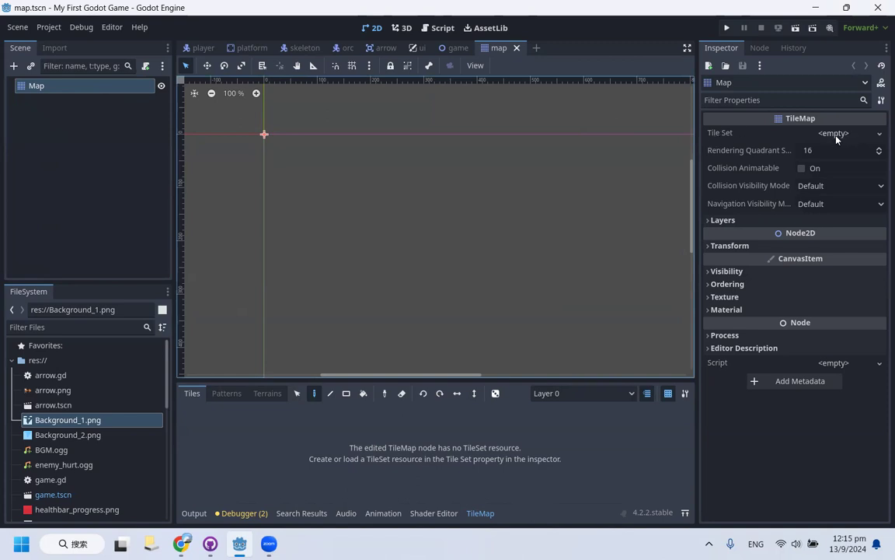
Create a new TileSet for the Map node and expand its properties
{"action": "left_click", "coordinate": [876, 134]}
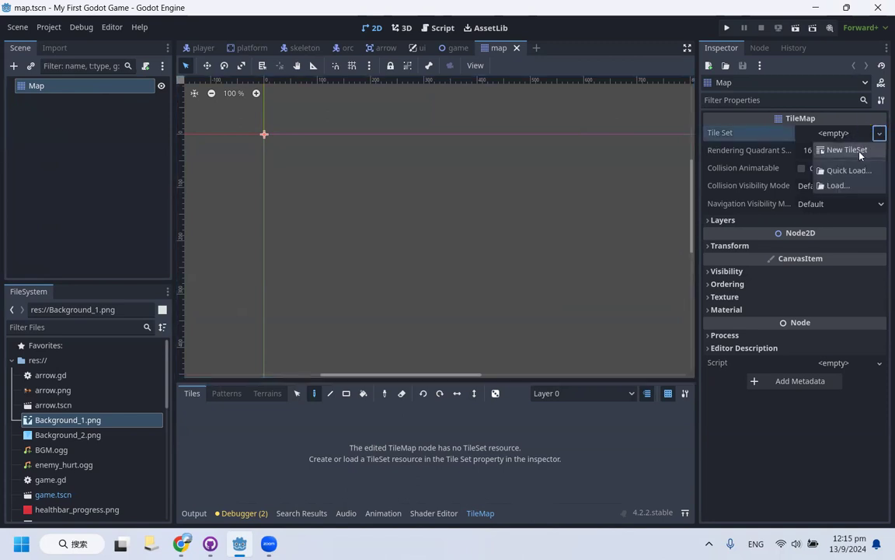
{"action": "left_click", "coordinate": [858, 151]}
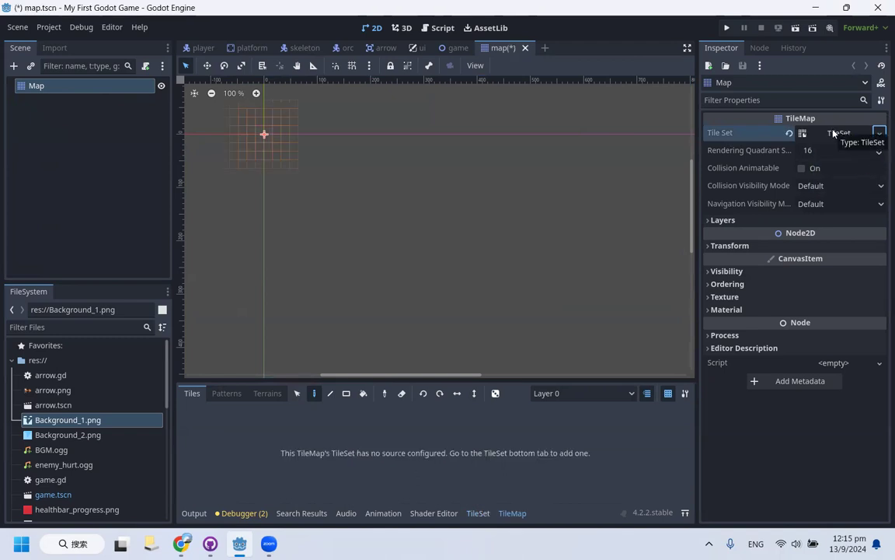
{"action": "left_click", "coordinate": [830, 134]}
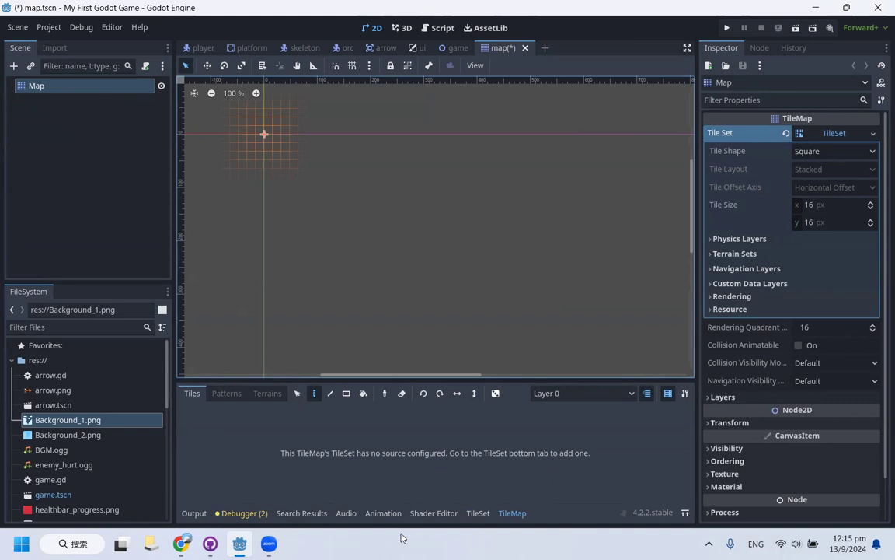
Compare the TileSet and TileMap editors of the Map node, finishing in the TileSet editor
{"action": "left_click", "coordinate": [478, 513]}
{"action": "left_click", "coordinate": [512, 513]}
{"action": "left_click", "coordinate": [477, 515]}
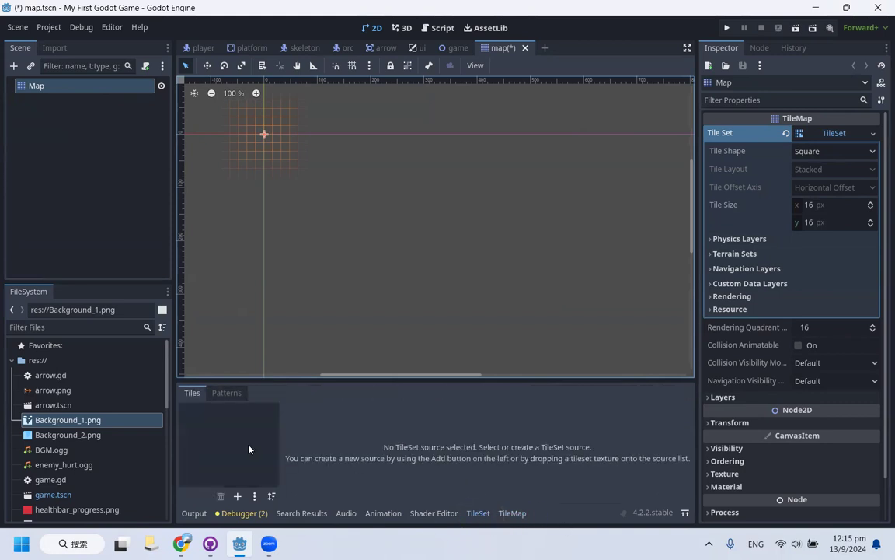
{"action": "left_click", "coordinate": [528, 515]}
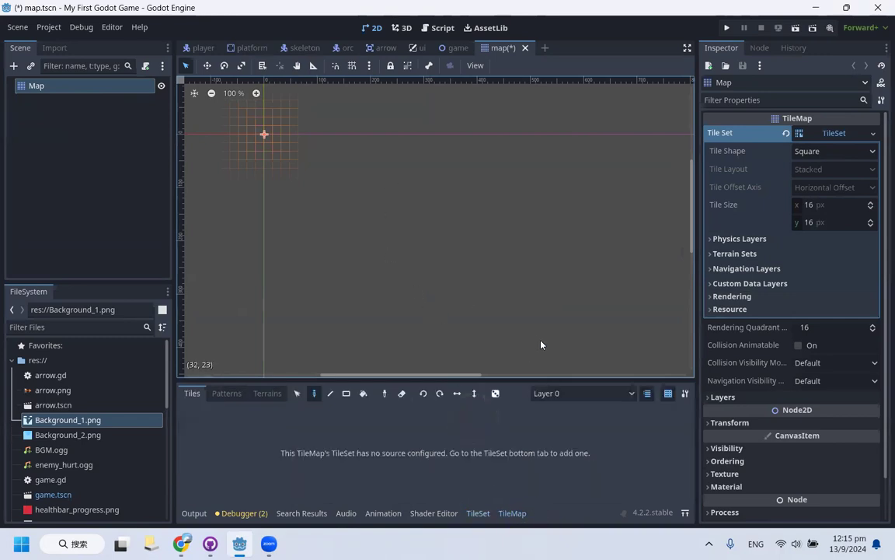
{"action": "left_click", "coordinate": [476, 514]}
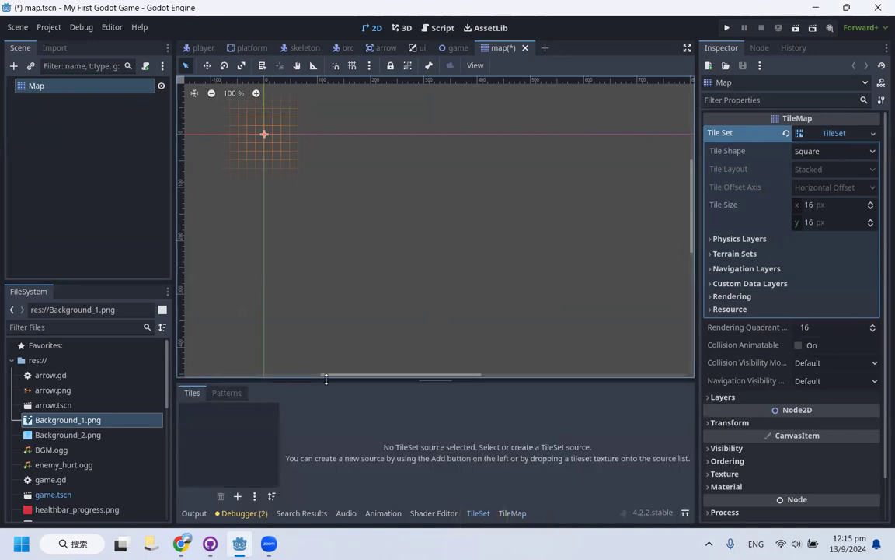
Enlarge the TileSet editor and look through the project files for a tile sheet image
{"action": "left_click_drag", "start_coordinate": [326, 377], "coordinate": [326, 298]}
{"action": "scroll", "coordinate": [55, 410], "scroll_direction": "down", "scroll_amount": 3}
{"action": "scroll", "coordinate": [54, 404], "scroll_direction": "down", "scroll_amount": 2}
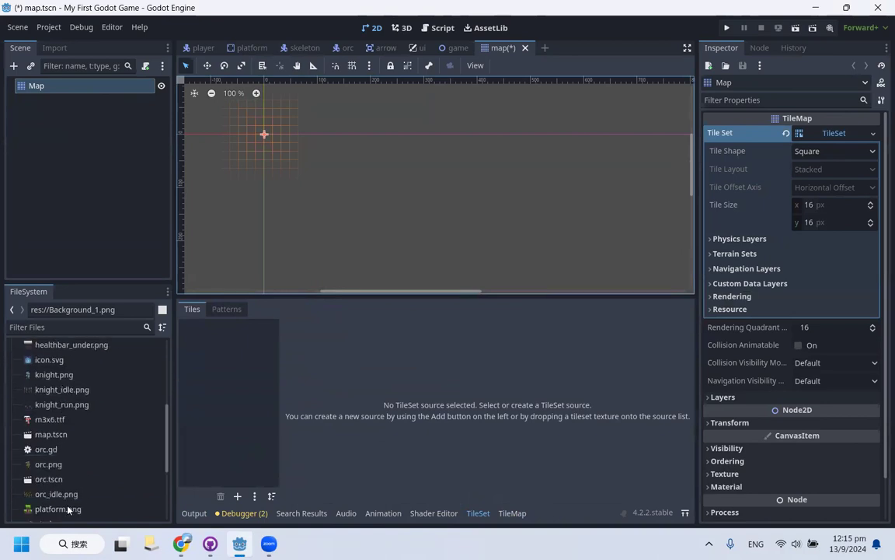
{"action": "scroll", "coordinate": [49, 387], "scroll_direction": "down", "scroll_amount": 3}
{"action": "scroll", "coordinate": [77, 412], "scroll_direction": "up", "scroll_amount": 3}
{"action": "scroll", "coordinate": [78, 412], "scroll_direction": "up", "scroll_amount": 5}
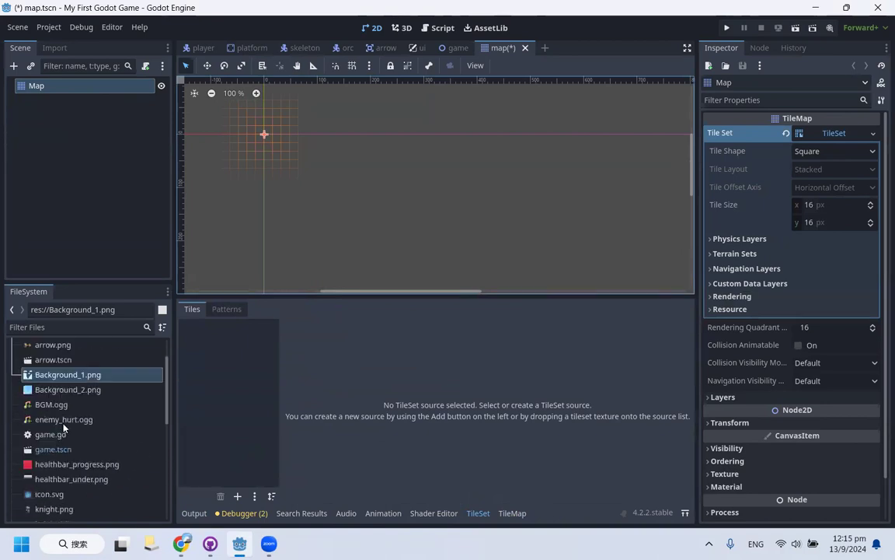
{"action": "scroll", "coordinate": [79, 425], "scroll_direction": "down", "scroll_amount": 3}
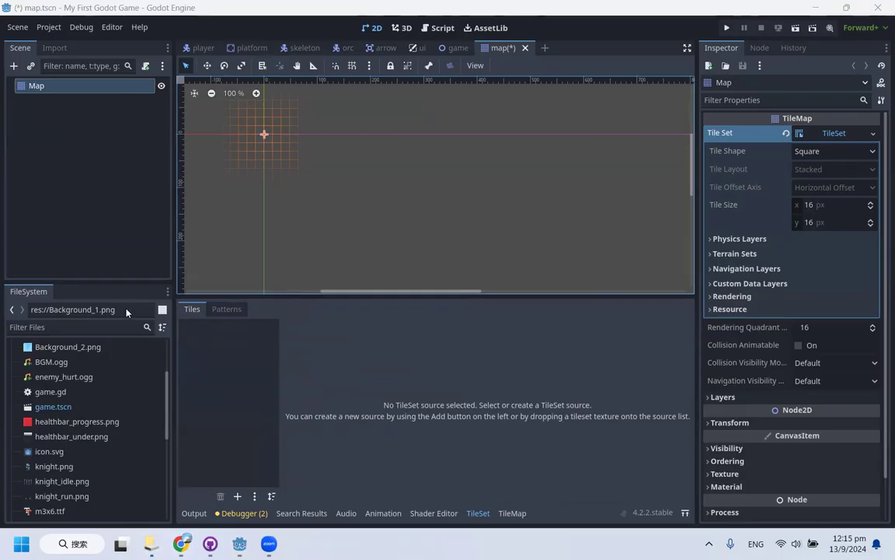
Switch to File Explorer and open the Assets folder inside the Tiles folder in Downloads
{"action": "key", "text": "super+e"}
{"action": "left_click", "coordinate": [55, 257]}
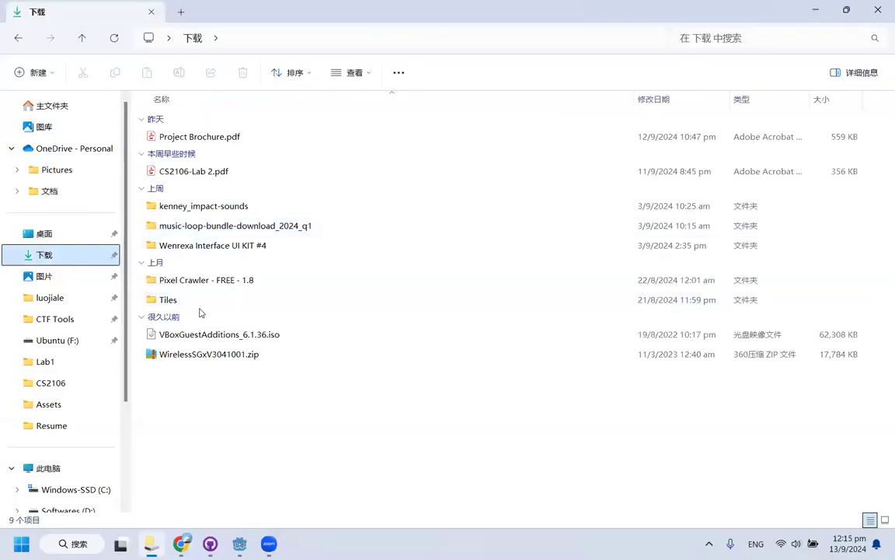
{"action": "left_click", "coordinate": [202, 302]}
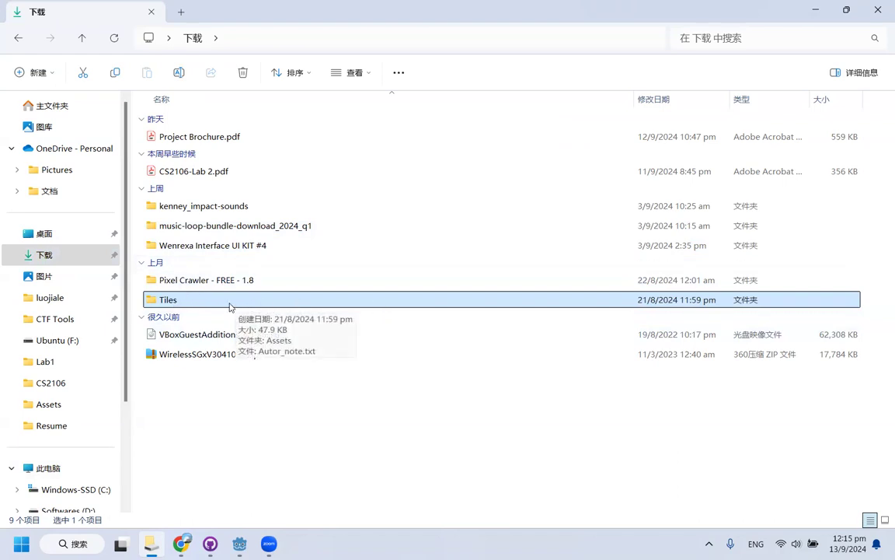
{"action": "left_click", "coordinate": [254, 426]}
{"action": "left_click", "coordinate": [221, 301]}
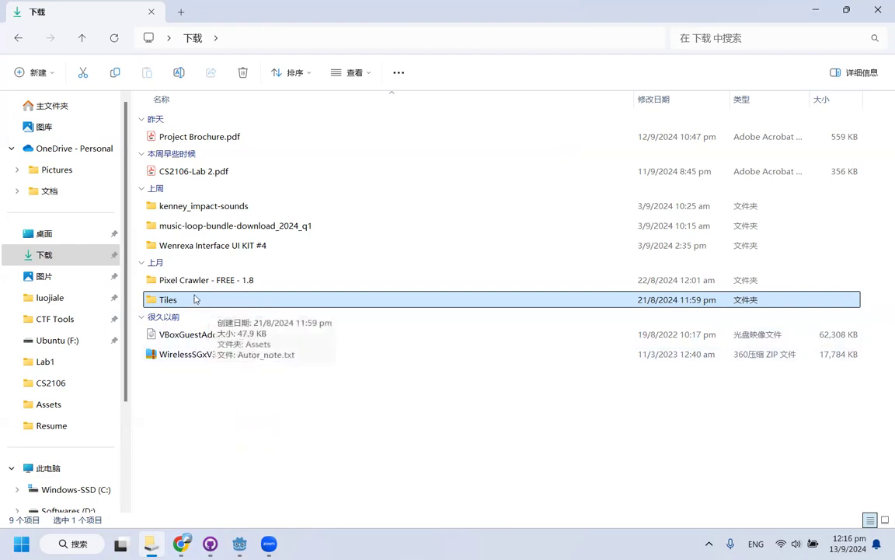
{"action": "double_click", "coordinate": [223, 299]}
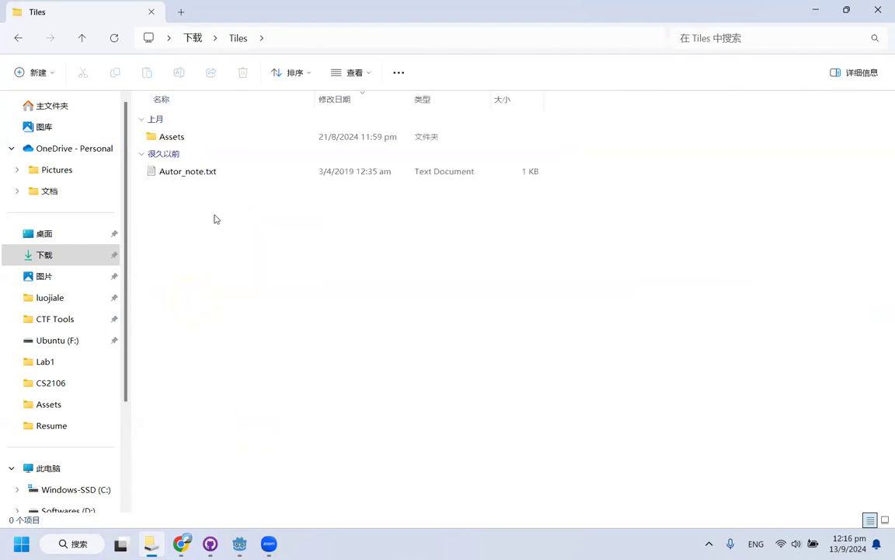
{"action": "double_click", "coordinate": [230, 138]}
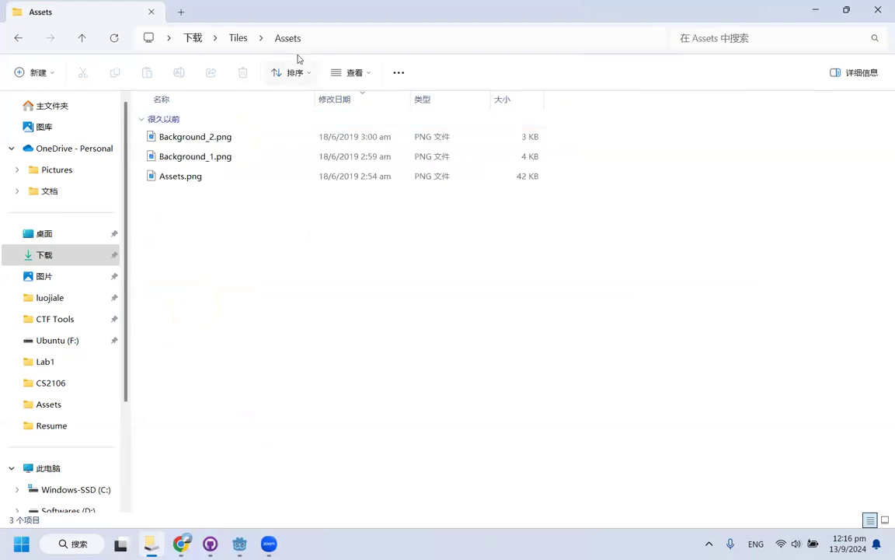
Open Assets.png to examine the whole tile sheet, and close the image viewer
{"action": "left_click", "coordinate": [212, 180]}
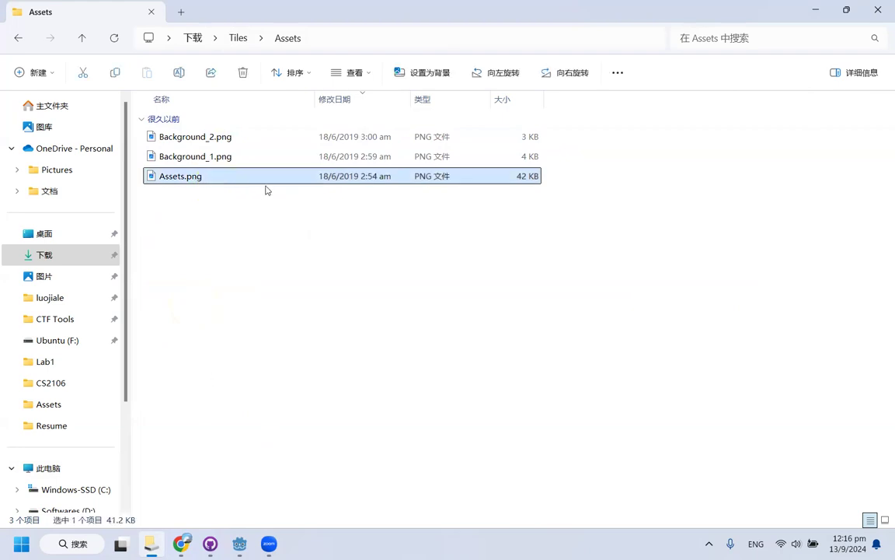
{"action": "key", "text": "Return"}
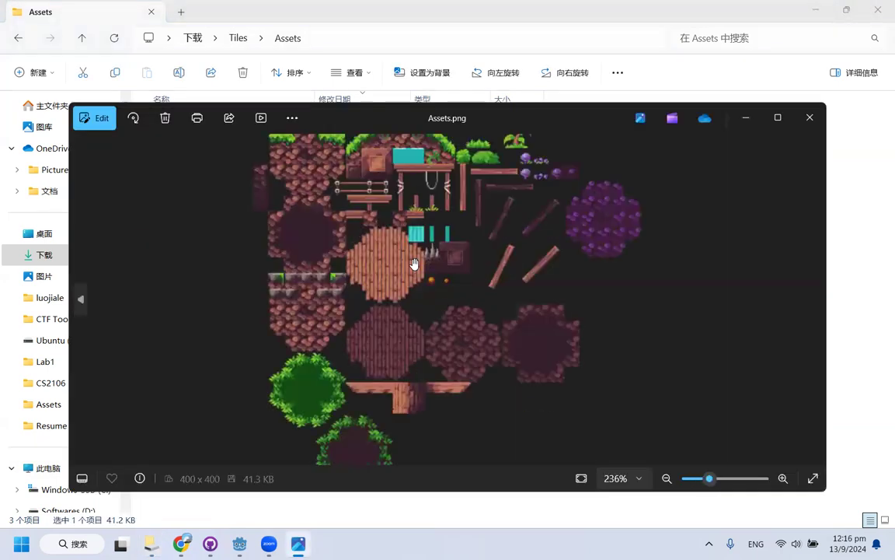
{"action": "scroll", "coordinate": [426, 245], "scroll_direction": "down", "scroll_amount": 2}
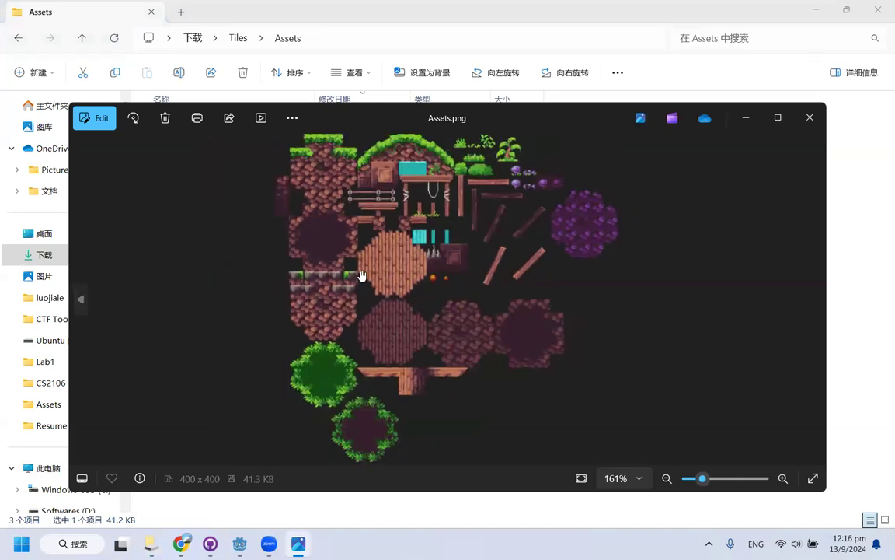
{"action": "left_click", "coordinate": [809, 120]}
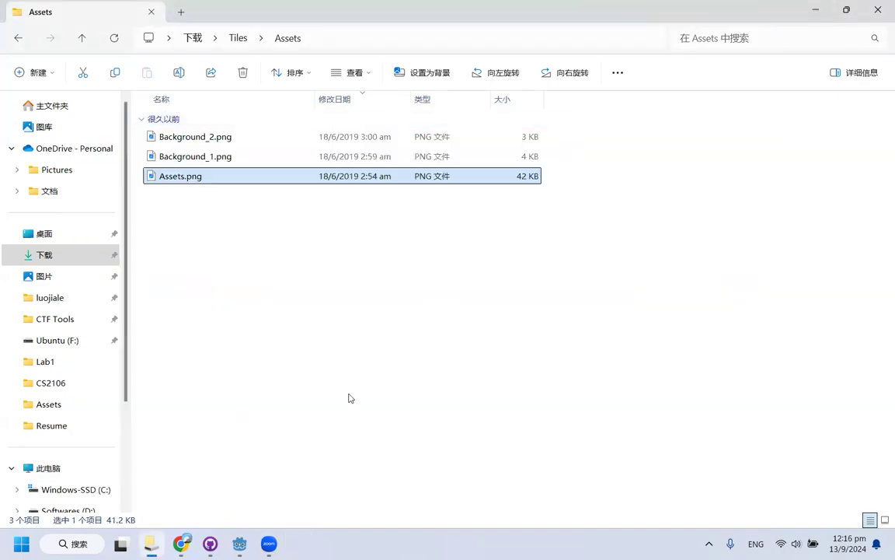
Import Assets.png from File Explorer into the Godot project's res:// folder
{"action": "left_click", "coordinate": [239, 543]}
{"action": "left_click", "coordinate": [150, 543]}
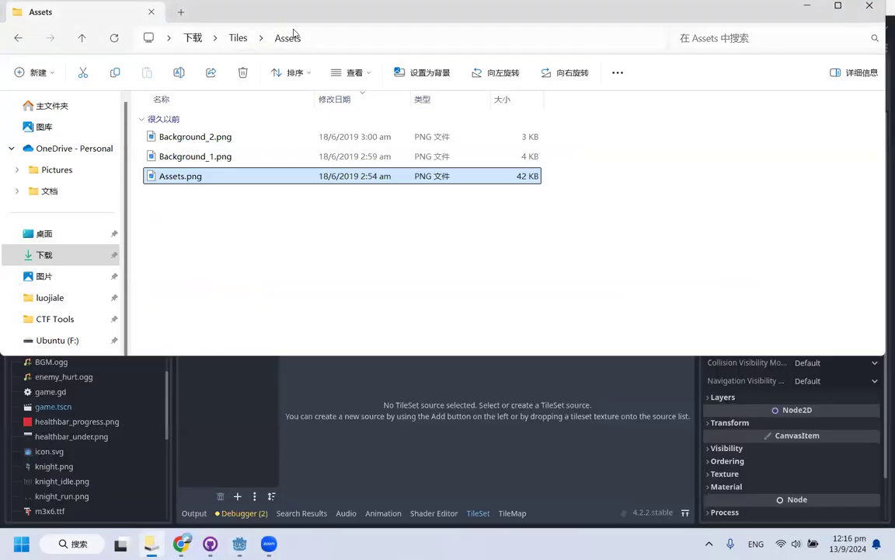
{"action": "left_click_drag", "start_coordinate": [293, 12], "coordinate": [598, 70]}
{"action": "left_click_drag", "start_coordinate": [497, 231], "coordinate": [76, 394]}
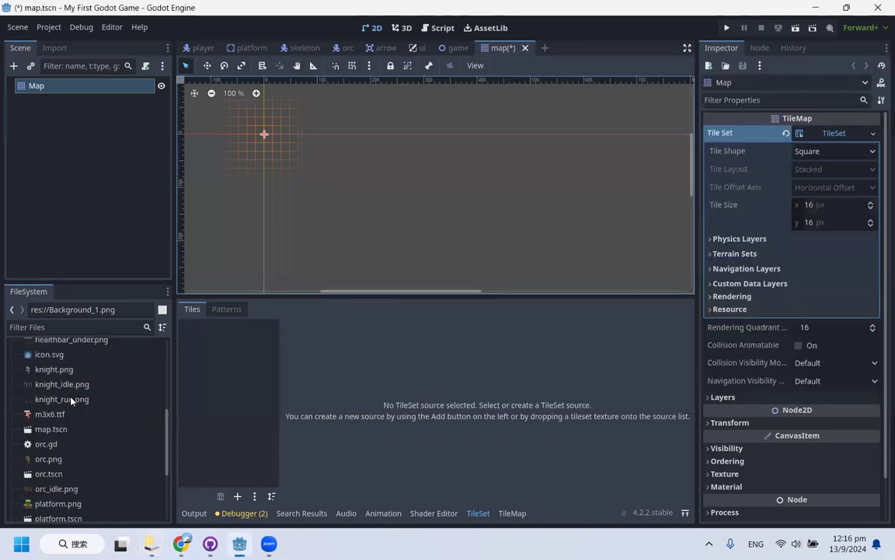
Rename the imported Assets.png file in the project to Tiles.png
{"action": "left_click", "coordinate": [45, 420]}
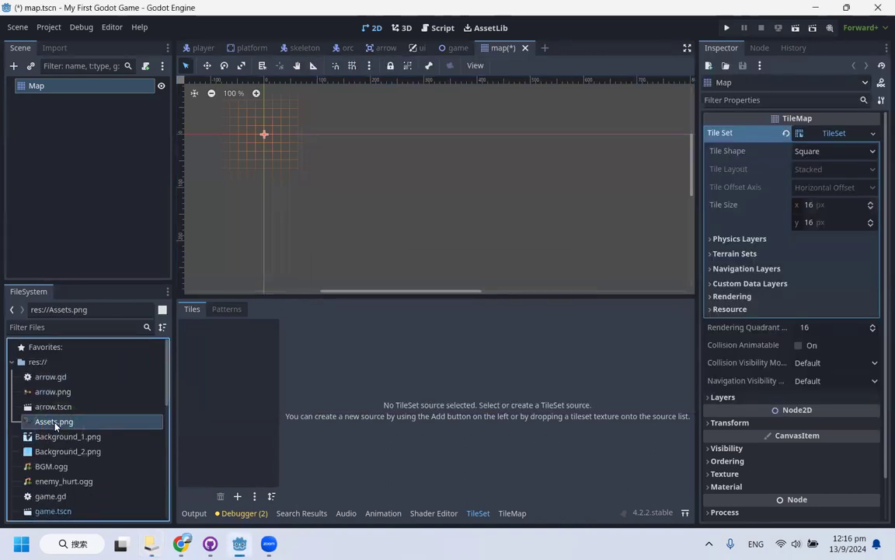
{"action": "key", "text": "F2"}
{"action": "type", "text": "Tiles"}
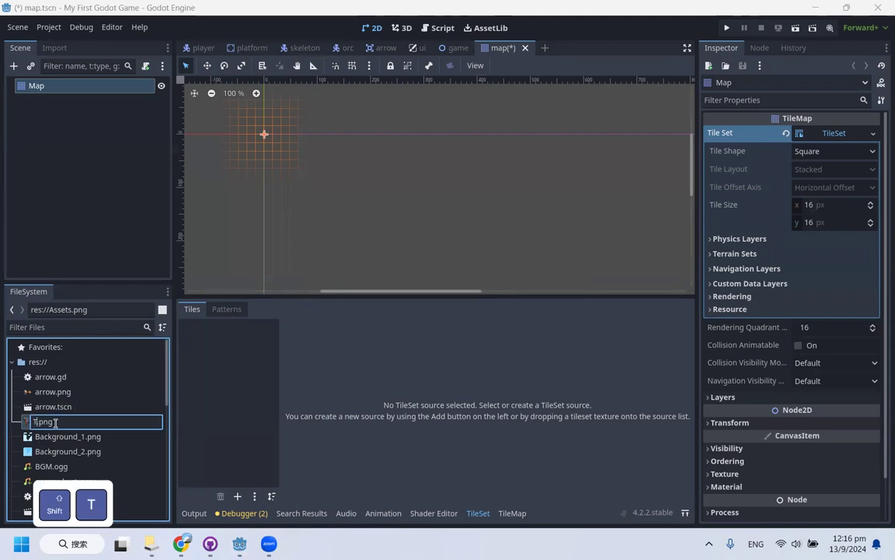
{"action": "key", "text": "Return"}
Add Tiles.png to the TileSet as an atlas source and decline automatic tile creation
{"action": "scroll", "coordinate": [70, 437], "scroll_direction": "down", "scroll_amount": 1}
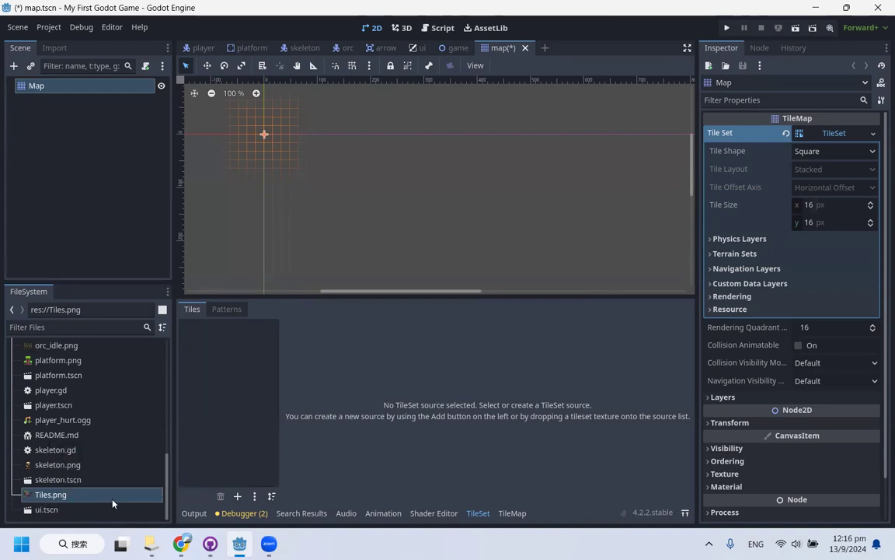
{"action": "left_click", "coordinate": [230, 401]}
{"action": "left_click_drag", "start_coordinate": [99, 494], "coordinate": [231, 421]}
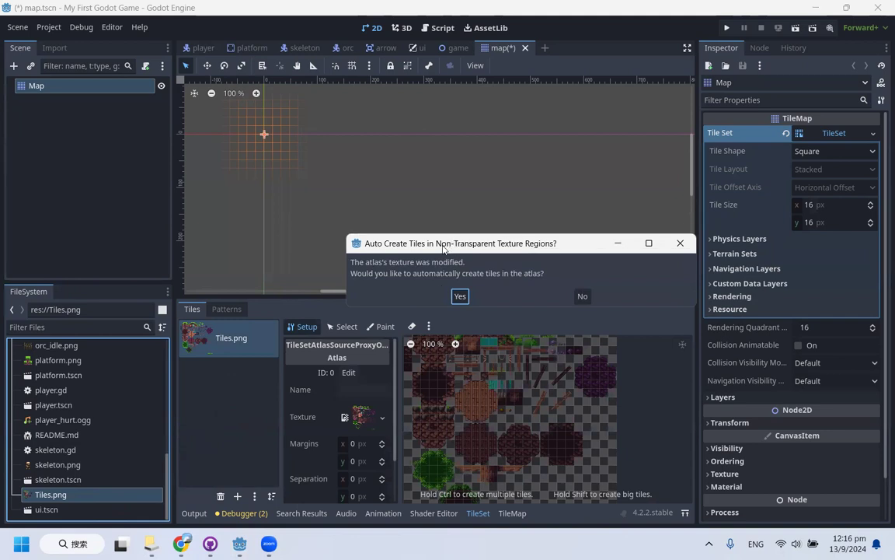
{"action": "left_click_drag", "start_coordinate": [427, 242], "coordinate": [333, 276]}
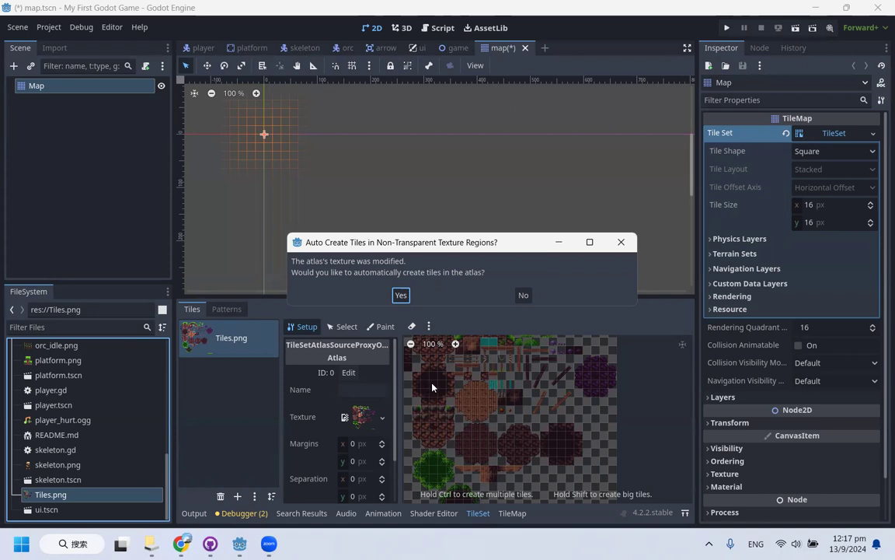
{"action": "left_click", "coordinate": [523, 294]}
Examine the base tiles in the Tiles.png atlas, including how the rock and grass blocks line up with the tile grid
{"action": "scroll", "coordinate": [474, 434], "scroll_direction": "up", "scroll_amount": 2}
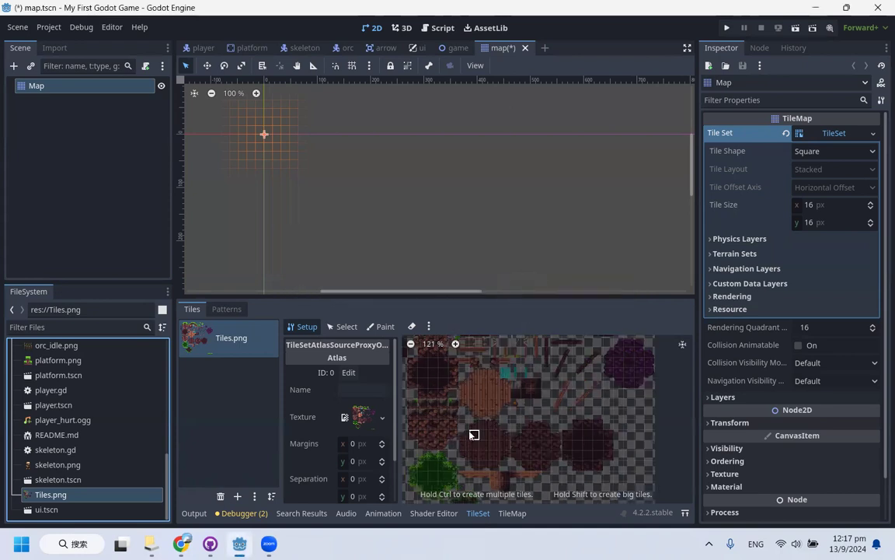
{"action": "scroll", "coordinate": [471, 396], "scroll_direction": "down", "scroll_amount": 2}
{"action": "scroll", "coordinate": [513, 376], "scroll_direction": "up", "scroll_amount": 5}
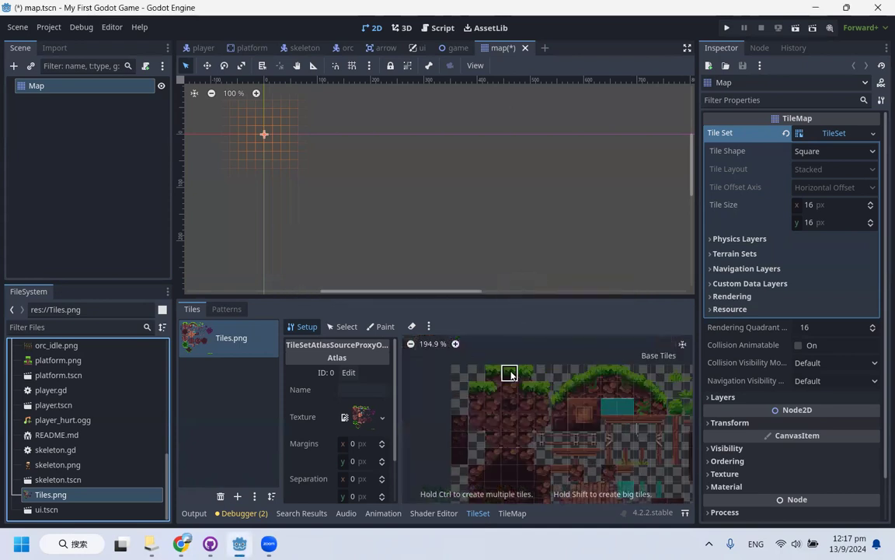
{"action": "scroll", "coordinate": [505, 375], "scroll_direction": "down", "scroll_amount": 2}
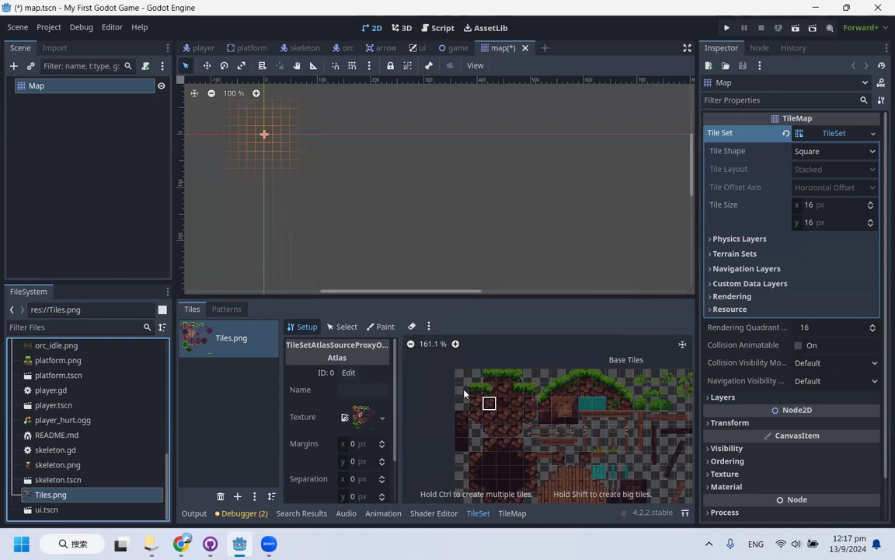
{"action": "scroll", "coordinate": [485, 395], "scroll_direction": "up", "scroll_amount": 2}
{"action": "scroll", "coordinate": [491, 392], "scroll_direction": "up", "scroll_amount": 3}
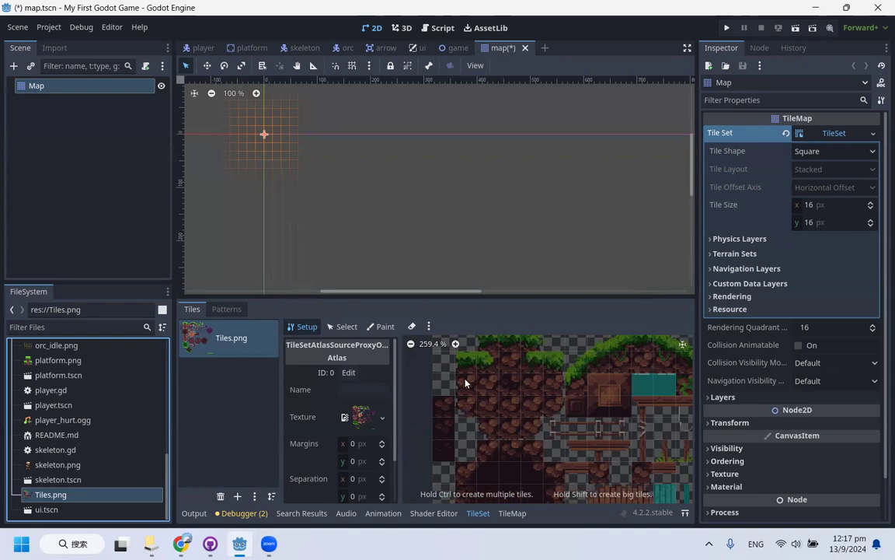
{"action": "left_click", "coordinate": [302, 330]}
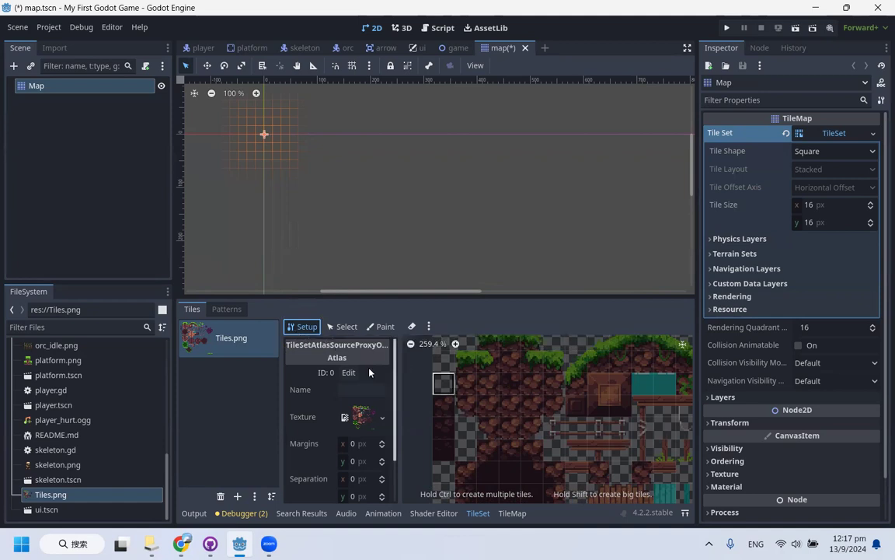
{"action": "scroll", "coordinate": [455, 395], "scroll_direction": "down", "scroll_amount": 4}
{"action": "scroll", "coordinate": [544, 399], "scroll_direction": "up", "scroll_amount": 3}
{"action": "scroll", "coordinate": [560, 412], "scroll_direction": "down", "scroll_amount": 4}
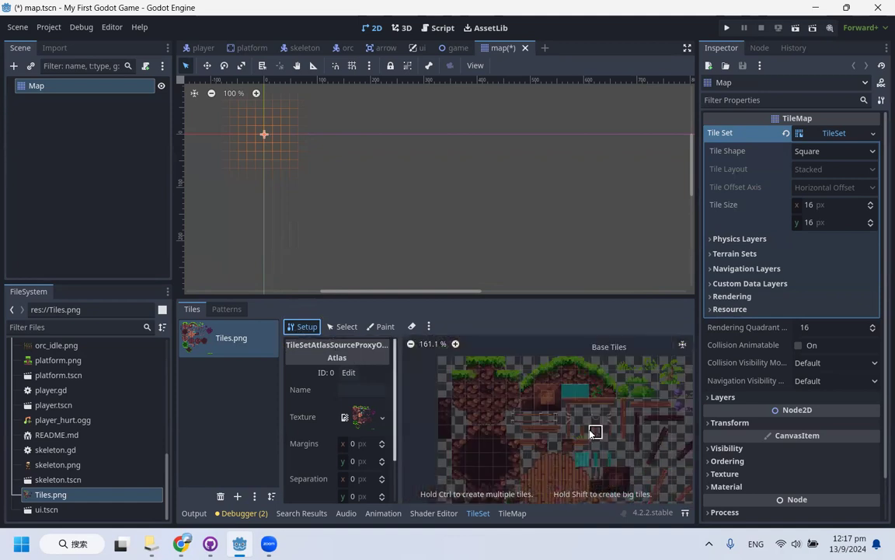
{"action": "scroll", "coordinate": [593, 432], "scroll_direction": "down", "scroll_amount": 5}
{"action": "scroll", "coordinate": [515, 389], "scroll_direction": "up", "scroll_amount": 6}
{"action": "scroll", "coordinate": [487, 381], "scroll_direction": "up", "scroll_amount": 1}
{"action": "scroll", "coordinate": [486, 381], "scroll_direction": "up", "scroll_amount": 5}
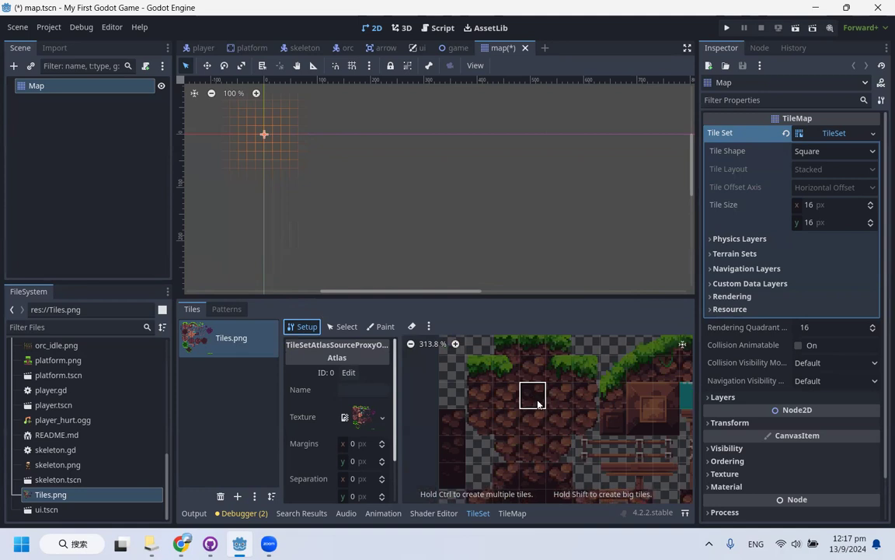
{"action": "scroll", "coordinate": [540, 416], "scroll_direction": "down", "scroll_amount": 1}
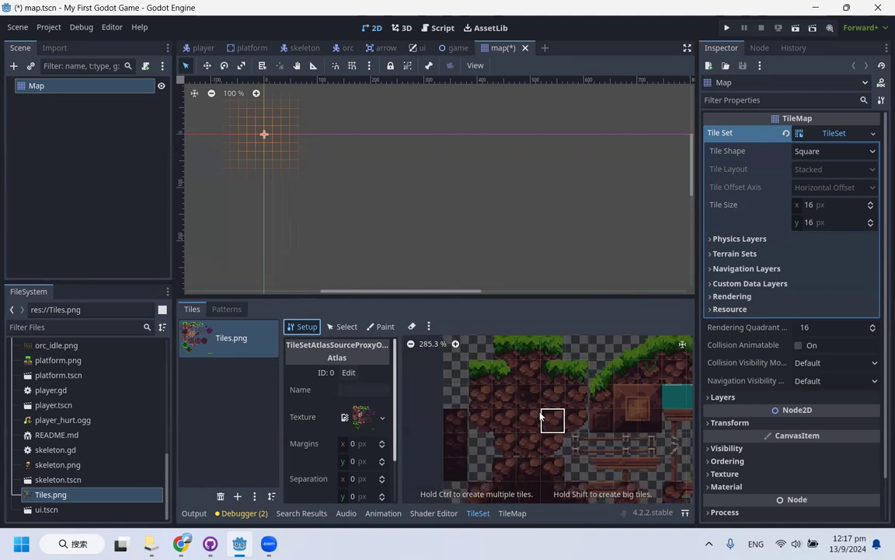
{"action": "scroll", "coordinate": [529, 409], "scroll_direction": "up", "scroll_amount": 2}
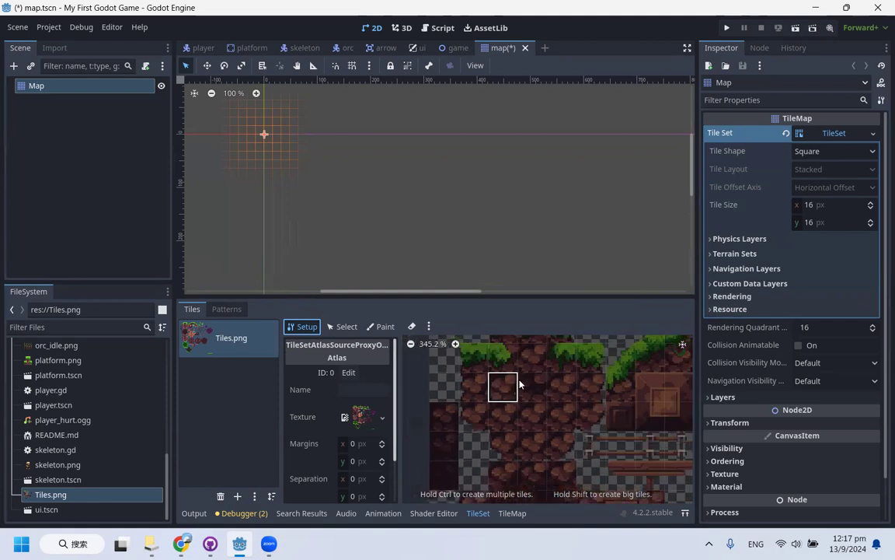
{"action": "scroll", "coordinate": [516, 387], "scroll_direction": "down", "scroll_amount": 2}
Create a tile from the rock block at atlas coordinates (0, 3) and select it for property editing
{"action": "left_click", "coordinate": [448, 414]}
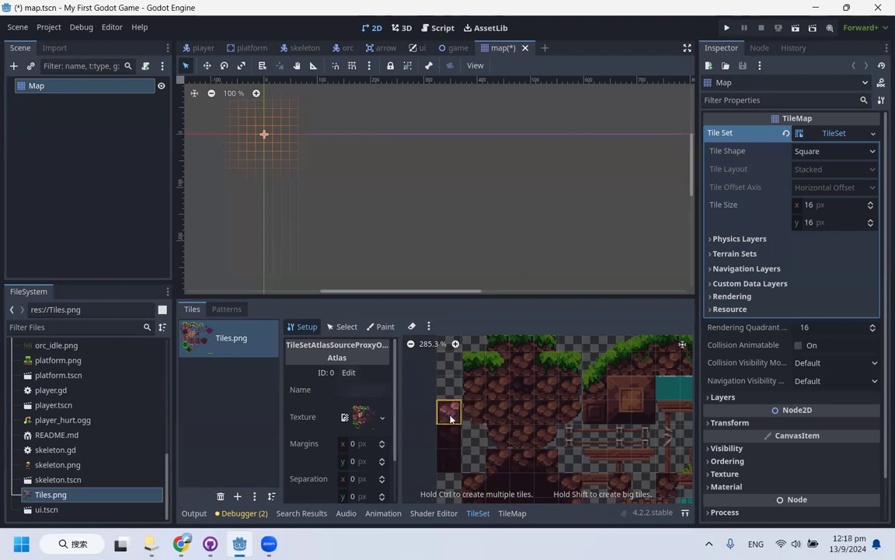
{"action": "left_click", "coordinate": [345, 327]}
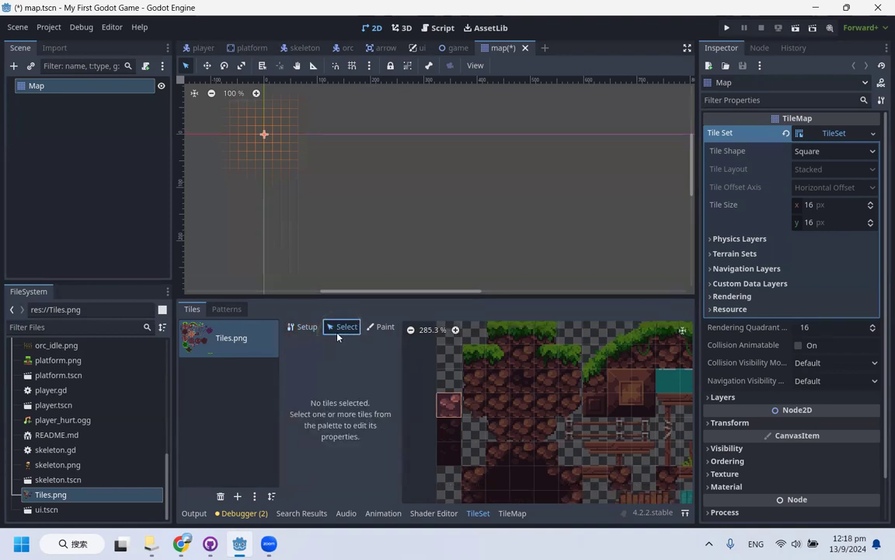
{"action": "left_click", "coordinate": [451, 405]}
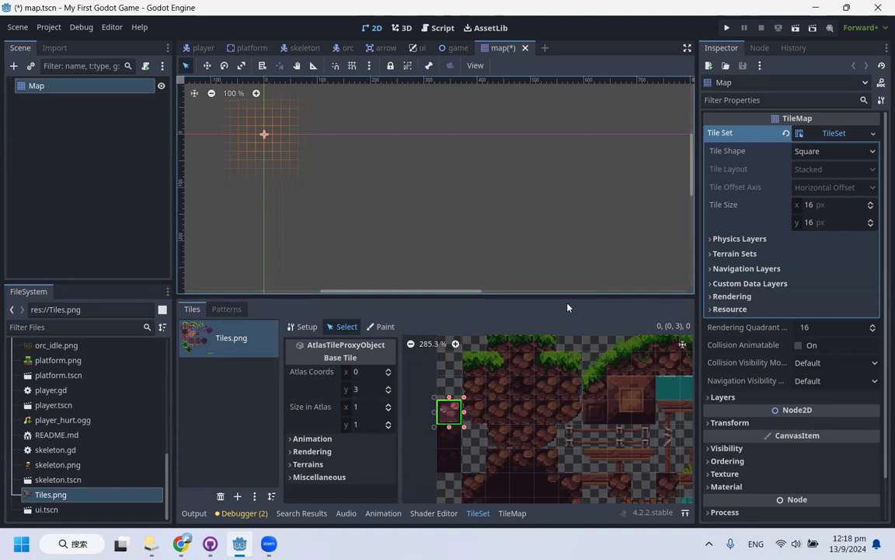
{"action": "scroll", "coordinate": [544, 386], "scroll_direction": "down", "scroll_amount": 3}
{"action": "scroll", "coordinate": [663, 389], "scroll_direction": "up", "scroll_amount": 5}
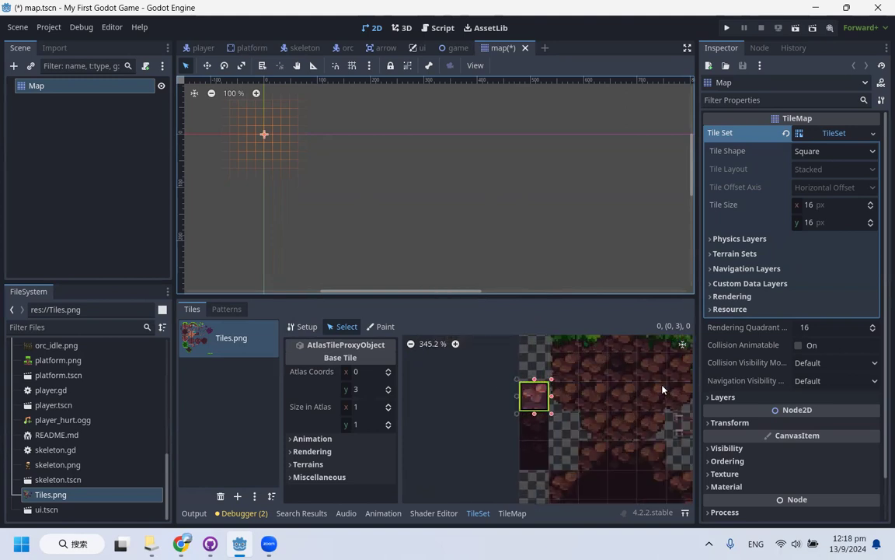
Add a physics layer to the Map node's TileSet
{"action": "left_click", "coordinate": [318, 465]}
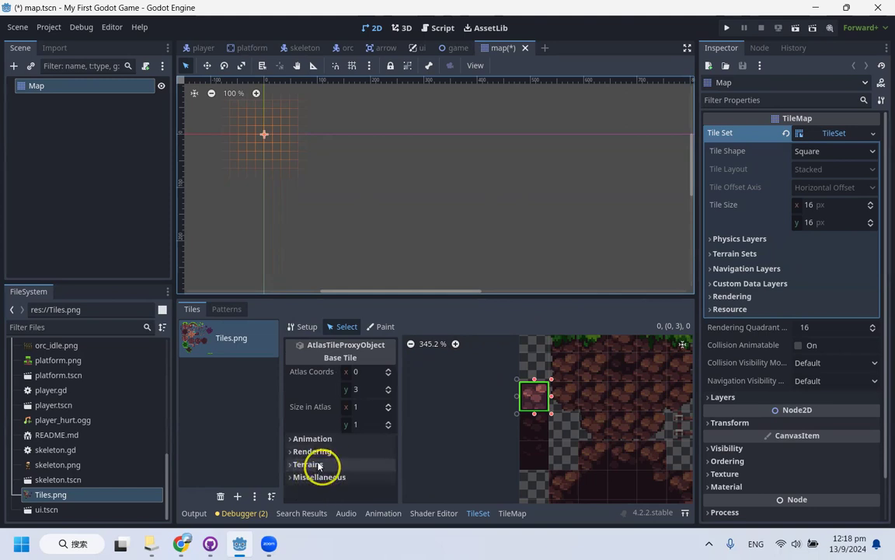
{"action": "left_click", "coordinate": [740, 239]}
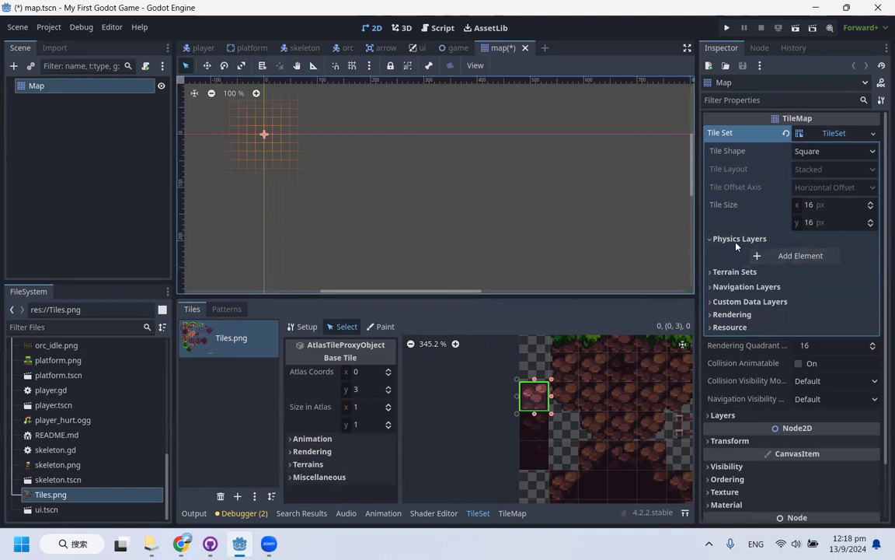
{"action": "left_click", "coordinate": [841, 133]}
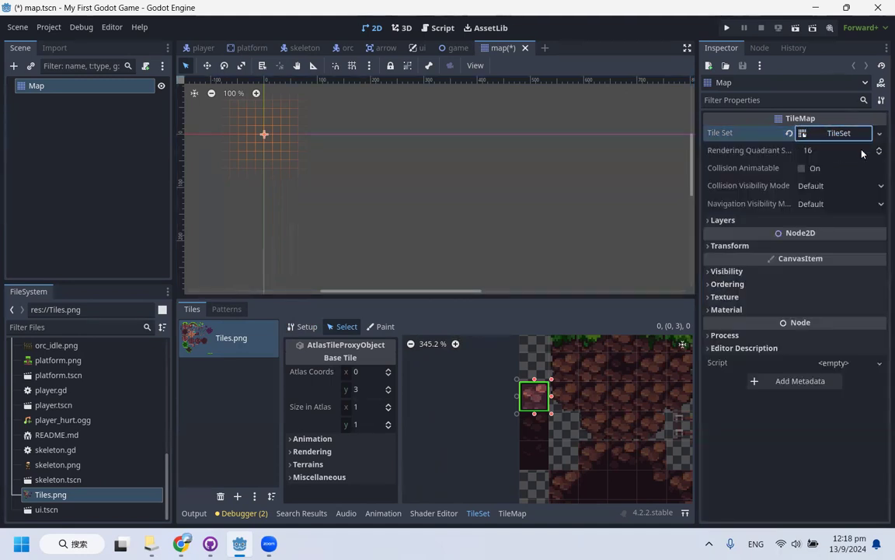
{"action": "left_click", "coordinate": [839, 138]}
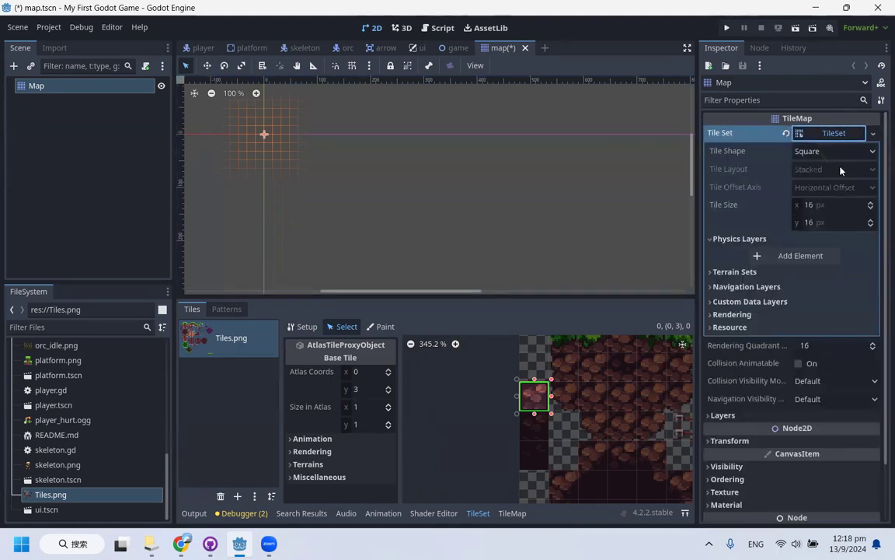
{"action": "left_click", "coordinate": [732, 240]}
{"action": "left_click", "coordinate": [725, 240]}
{"action": "left_click", "coordinate": [726, 241]}
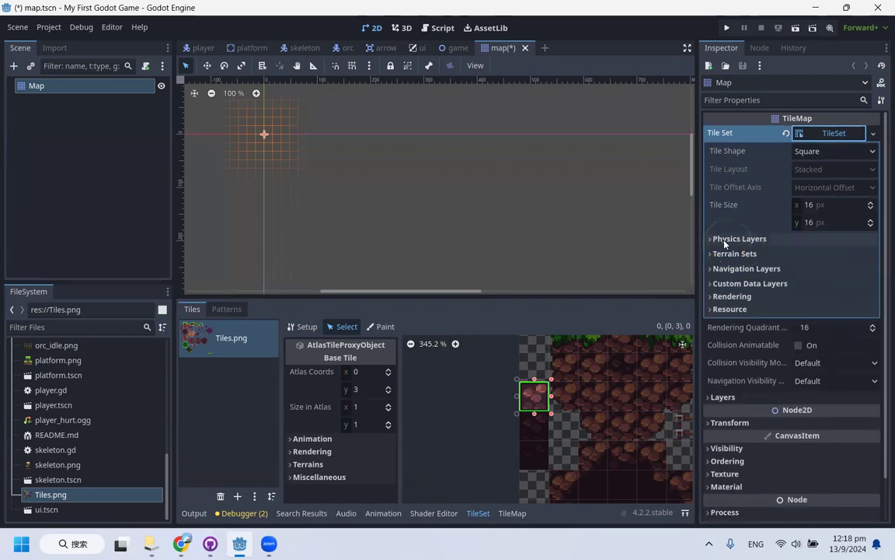
{"action": "left_click", "coordinate": [725, 241]}
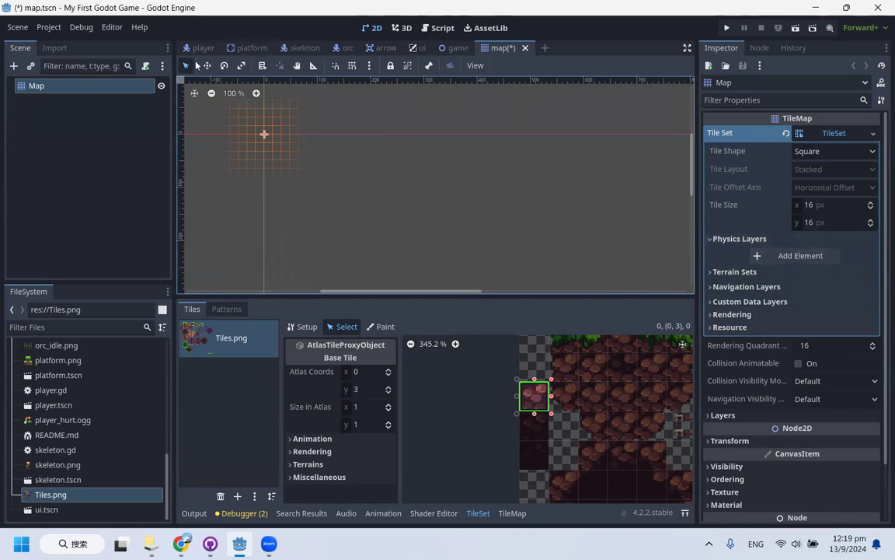
{"action": "left_click", "coordinate": [765, 254]}
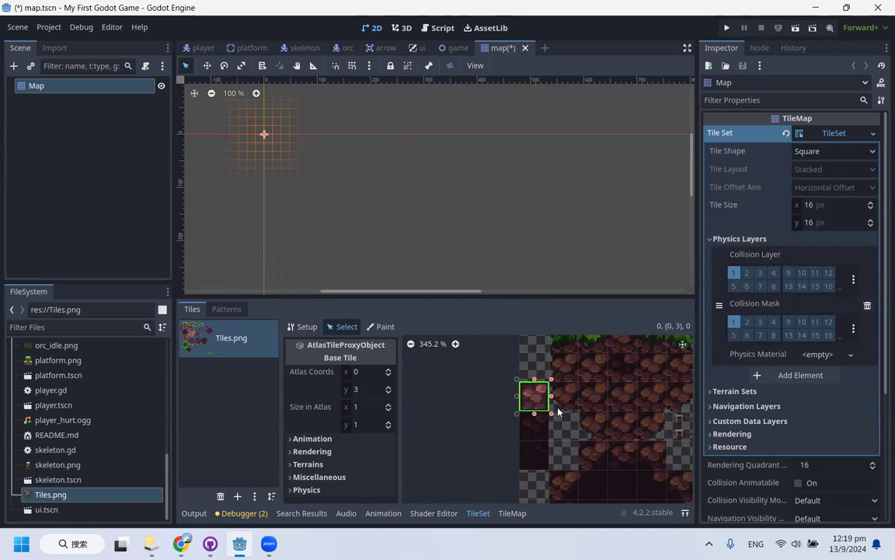
Assign the TileSet's physics layer to collision layer 3 only and clear its collision mask
{"action": "scroll", "coordinate": [505, 400], "scroll_direction": "down", "scroll_amount": 4}
{"action": "scroll", "coordinate": [497, 404], "scroll_direction": "up", "scroll_amount": 4}
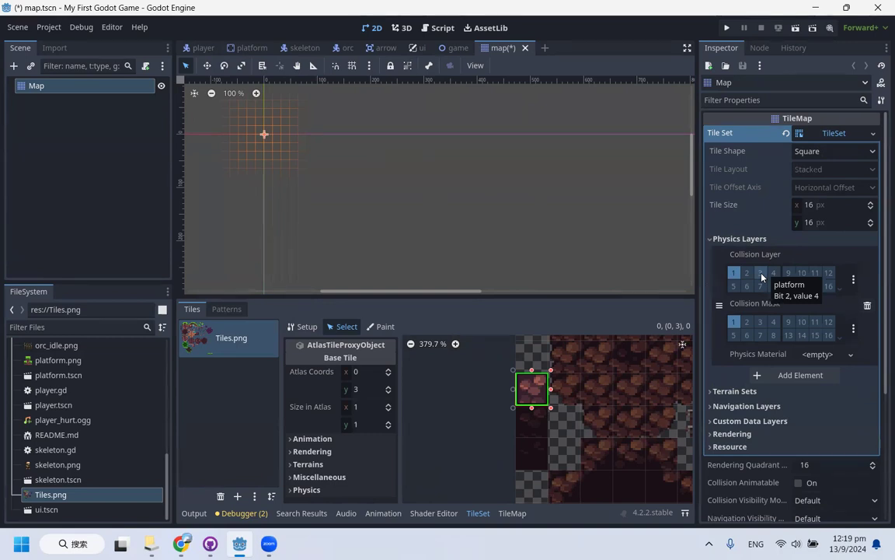
{"action": "left_click", "coordinate": [733, 273]}
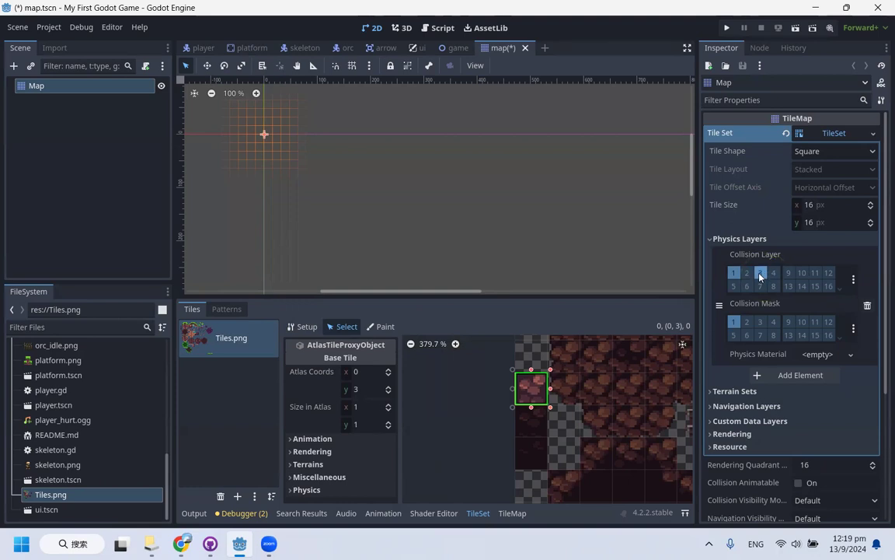
{"action": "left_click", "coordinate": [761, 273]}
{"action": "scroll", "coordinate": [657, 342], "scroll_direction": "down", "scroll_amount": 3}
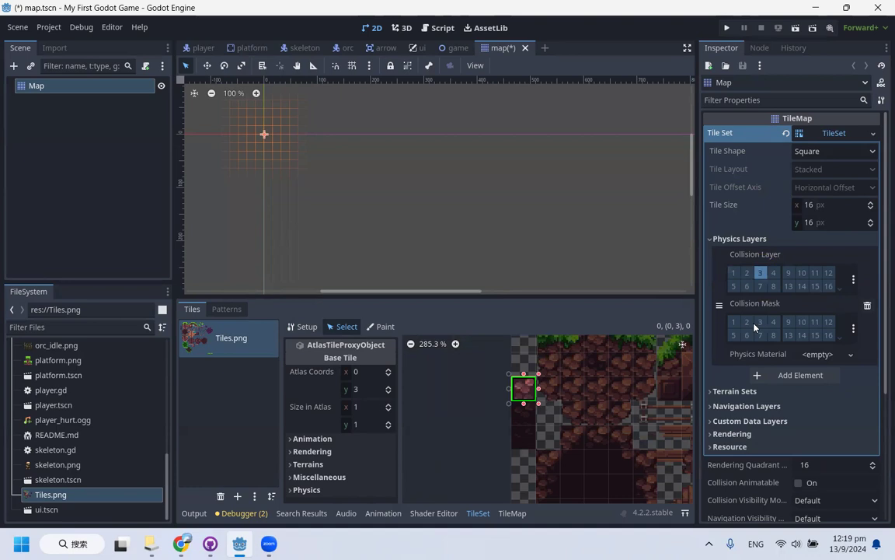
Examine the selected rock tile's Physics Layer 0 properties, including its velocity values and collision polygon area
{"action": "left_click", "coordinate": [306, 491]}
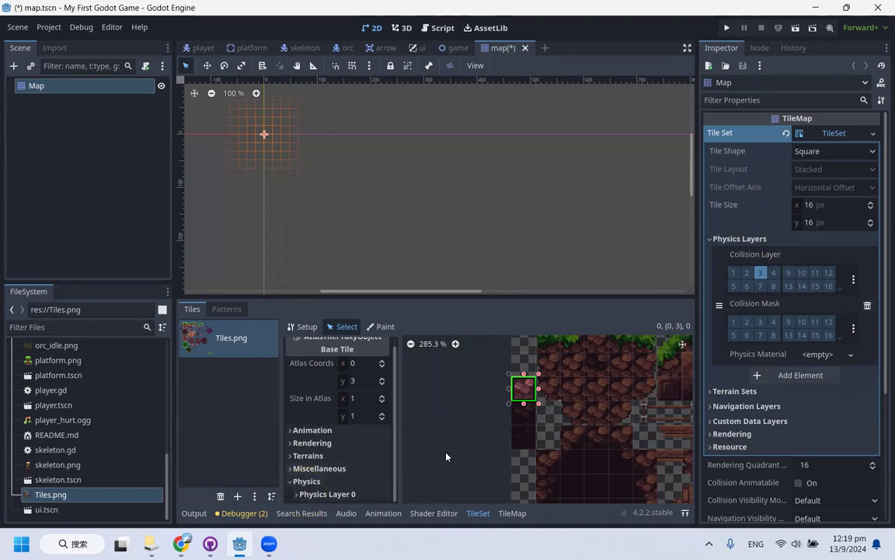
{"action": "left_click", "coordinate": [309, 496]}
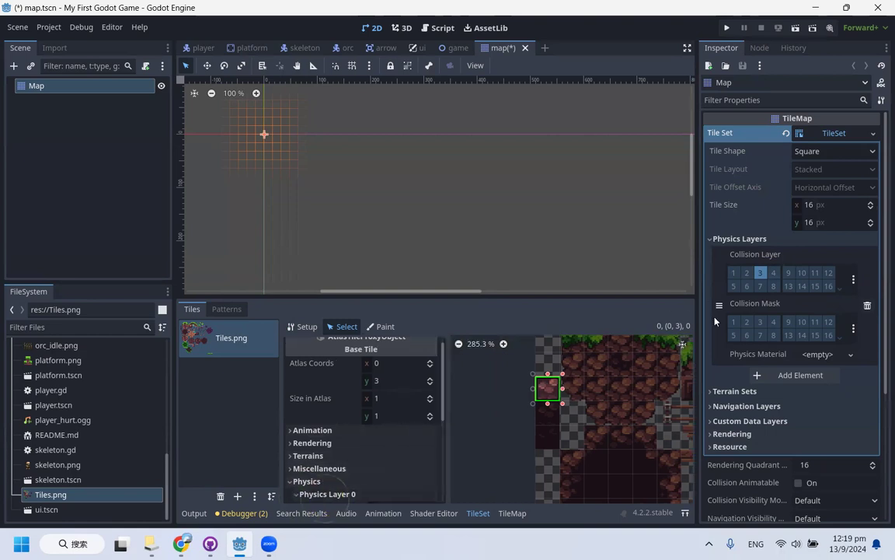
{"action": "scroll", "coordinate": [385, 426], "scroll_direction": "down", "scroll_amount": 5}
{"action": "scroll", "coordinate": [384, 427], "scroll_direction": "up", "scroll_amount": 3}
{"action": "scroll", "coordinate": [371, 425], "scroll_direction": "down", "scroll_amount": 3}
{"action": "scroll", "coordinate": [358, 411], "scroll_direction": "up", "scroll_amount": 3}
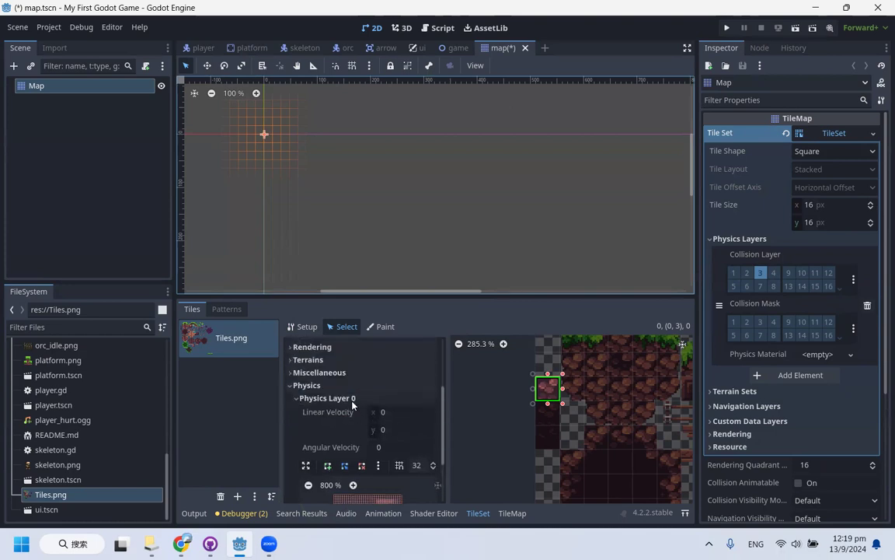
{"action": "left_click", "coordinate": [353, 400]}
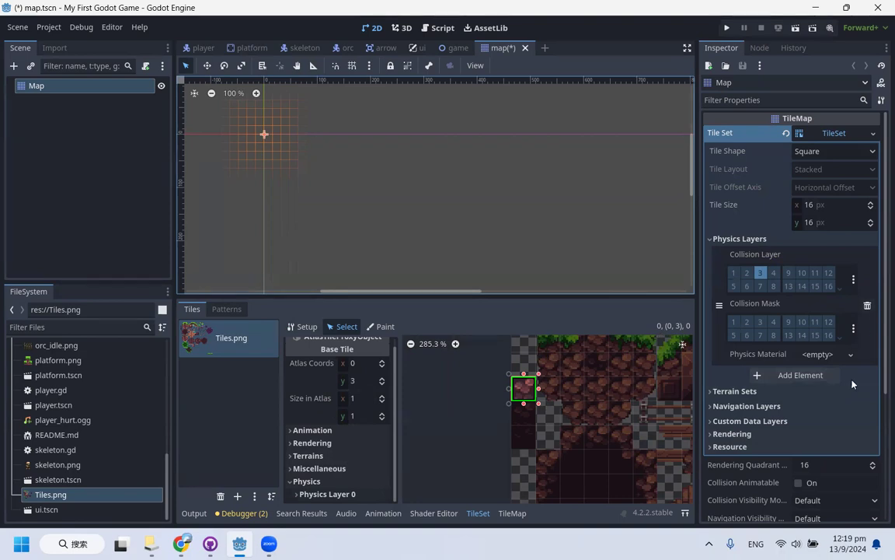
Add a second physics layer to the TileSet, check its entry in the tile's physics properties, and remove it
{"action": "left_click", "coordinate": [800, 375]}
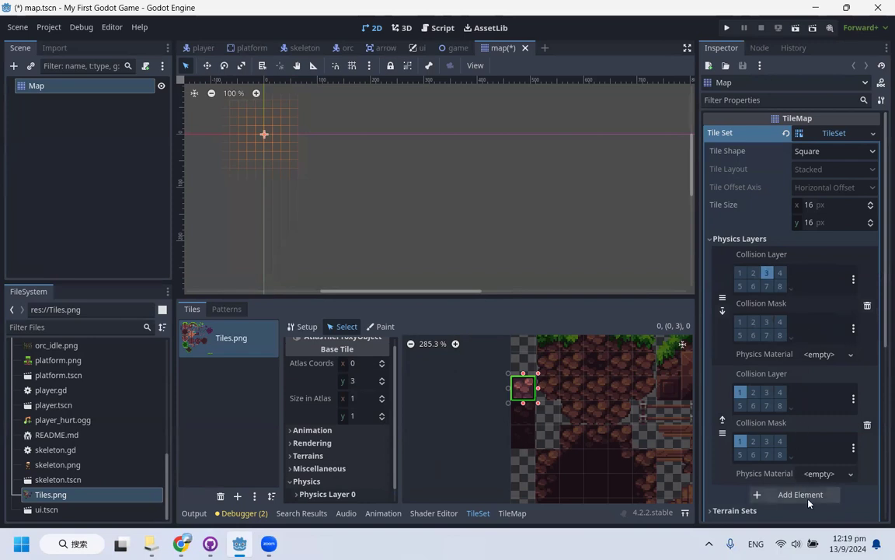
{"action": "scroll", "coordinate": [332, 444], "scroll_direction": "down", "scroll_amount": 1}
{"action": "left_click", "coordinate": [325, 495]}
{"action": "scroll", "coordinate": [325, 495], "scroll_direction": "down", "scroll_amount": 2}
{"action": "left_click", "coordinate": [358, 455]}
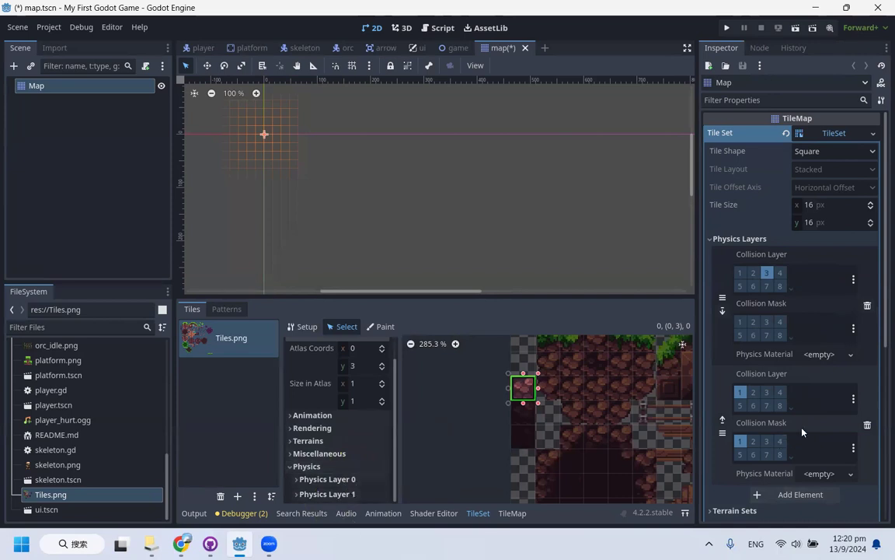
{"action": "scroll", "coordinate": [802, 432], "scroll_direction": "down", "scroll_amount": 1}
{"action": "left_click", "coordinate": [867, 374]}
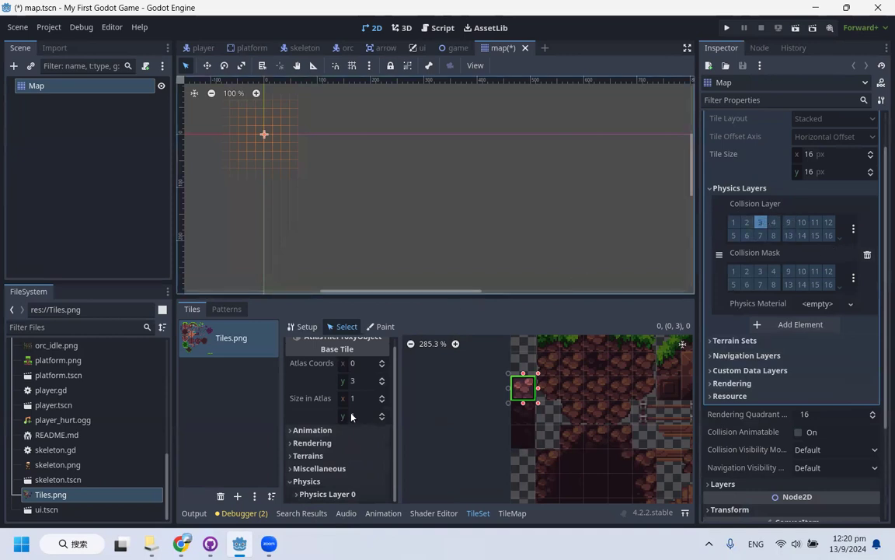
Open the rock tile's Physics Layer 0 collision polygon editor in its expanded view, with the tile enlarged
{"action": "left_click", "coordinate": [319, 494]}
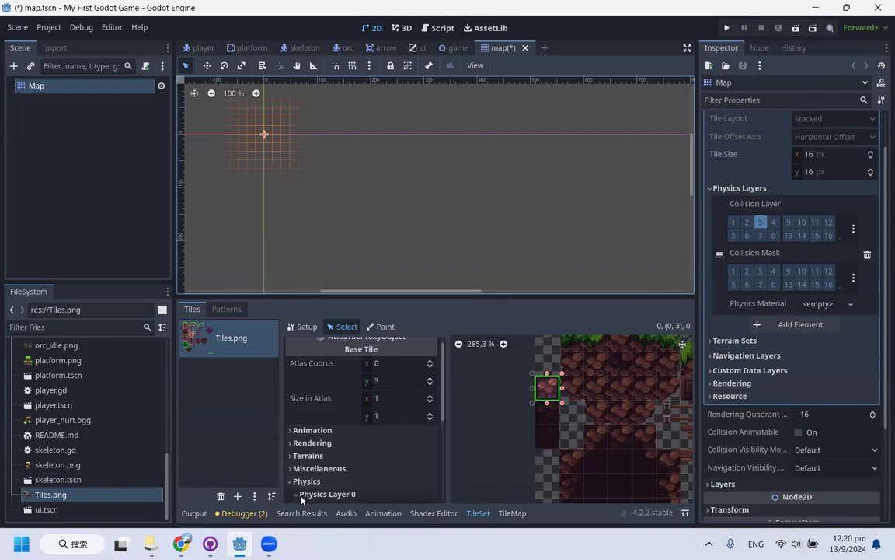
{"action": "scroll", "coordinate": [334, 466], "scroll_direction": "down", "scroll_amount": 3}
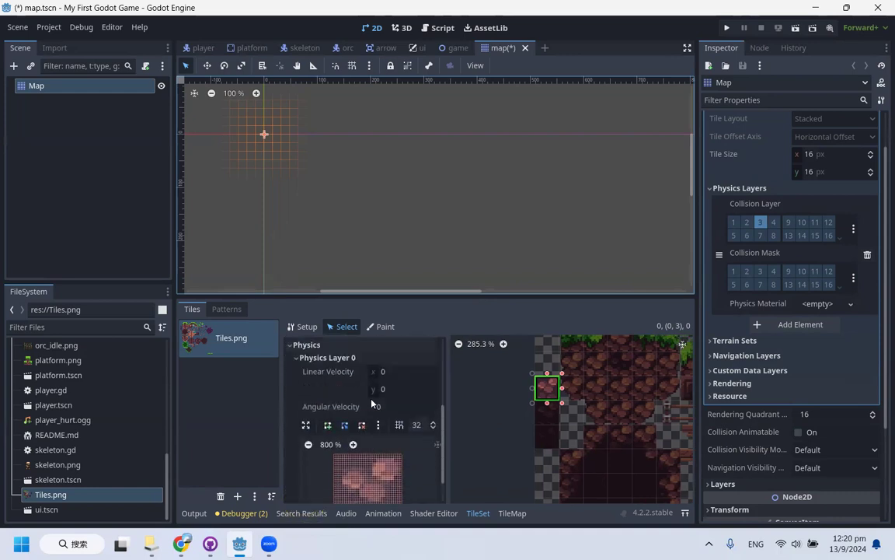
{"action": "scroll", "coordinate": [330, 412], "scroll_direction": "down", "scroll_amount": 2}
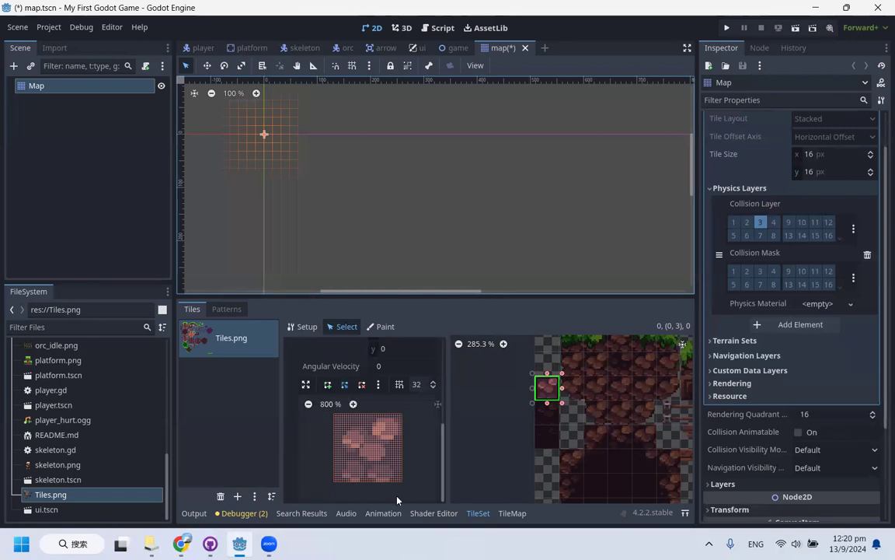
{"action": "left_click", "coordinate": [307, 386]}
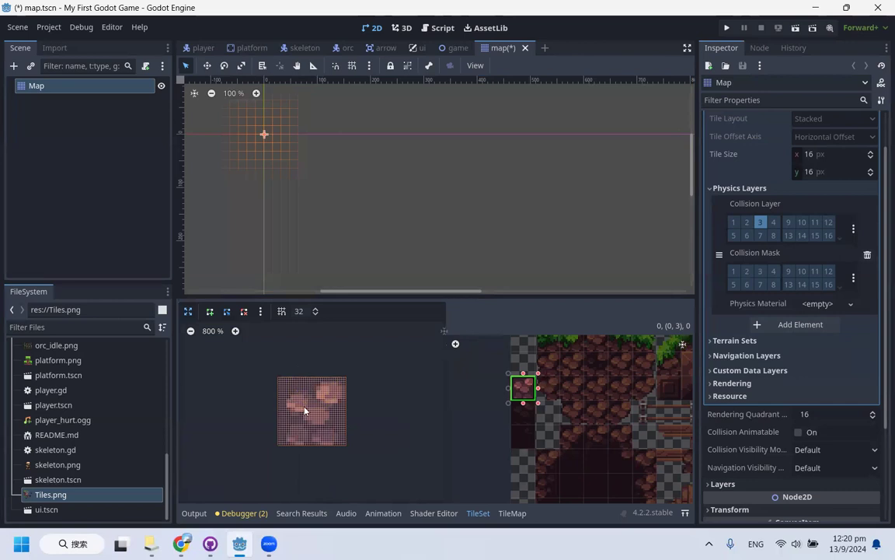
{"action": "scroll", "coordinate": [325, 410], "scroll_direction": "up", "scroll_amount": 6, "text": "ctrl"}
{"action": "scroll", "coordinate": [325, 409], "scroll_direction": "up", "scroll_amount": 2, "text": "ctrl"}
{"action": "scroll", "coordinate": [325, 410], "scroll_direction": "down", "scroll_amount": 2, "text": "ctrl"}
{"action": "scroll", "coordinate": [326, 417], "scroll_direction": "up", "scroll_amount": 2, "text": "ctrl"}
{"action": "scroll", "coordinate": [325, 417], "scroll_direction": "down", "scroll_amount": 2, "text": "ctrl"}
{"action": "scroll", "coordinate": [325, 417], "scroll_direction": "up", "scroll_amount": 2, "text": "ctrl"}
{"action": "scroll", "coordinate": [325, 418], "scroll_direction": "down", "scroll_amount": 2, "text": "ctrl"}
{"action": "scroll", "coordinate": [325, 418], "scroll_direction": "up", "scroll_amount": 2, "text": "ctrl"}
{"action": "scroll", "coordinate": [325, 418], "scroll_direction": "down", "scroll_amount": 2, "text": "ctrl"}
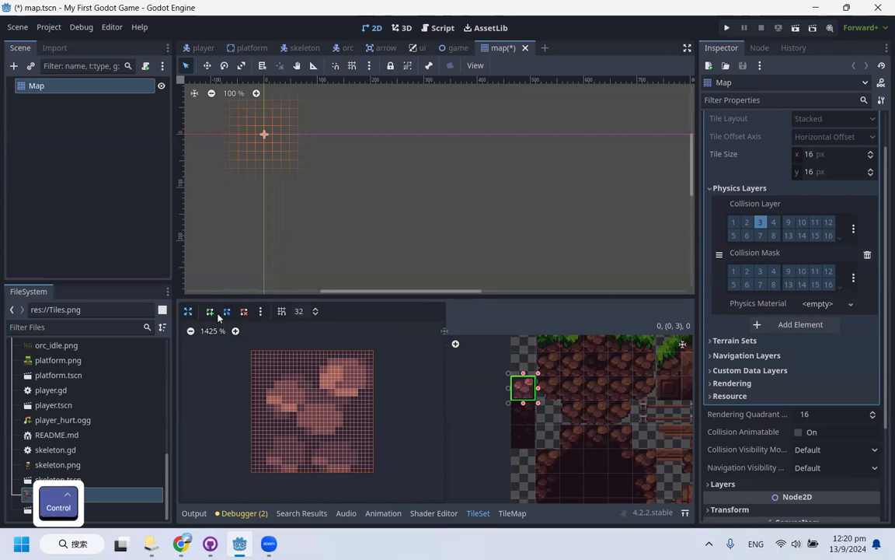
Disable snapping in the collision polygon editor and switch it back to Grid Snap
{"action": "left_click", "coordinate": [283, 311]}
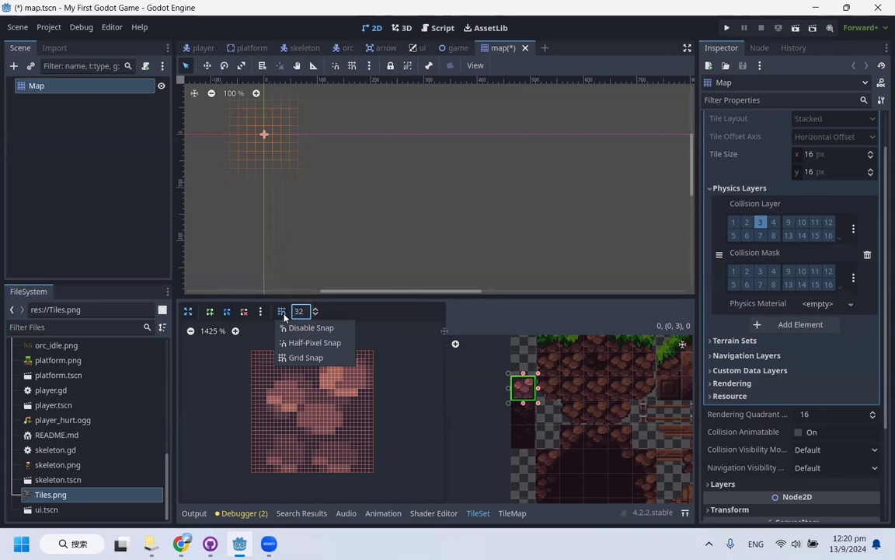
{"action": "left_click", "coordinate": [283, 312]}
{"action": "left_click", "coordinate": [283, 311]}
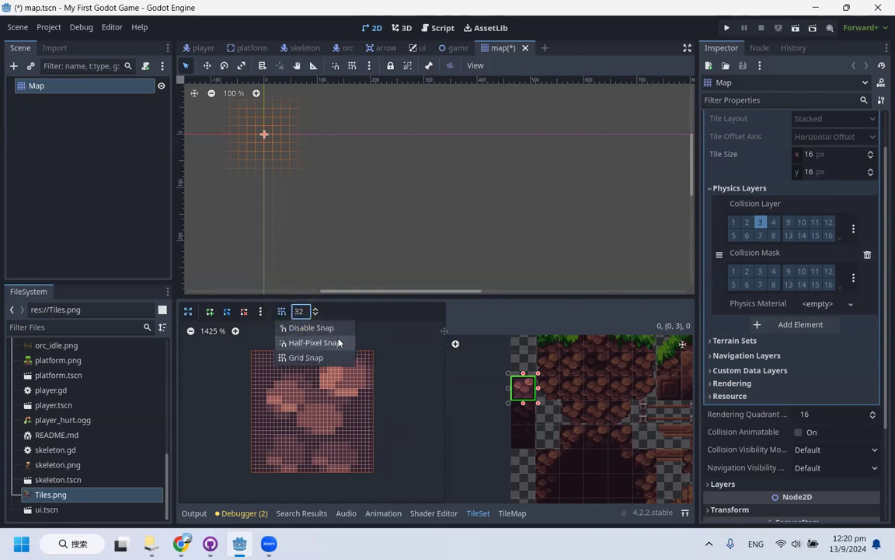
{"action": "left_click", "coordinate": [284, 320]}
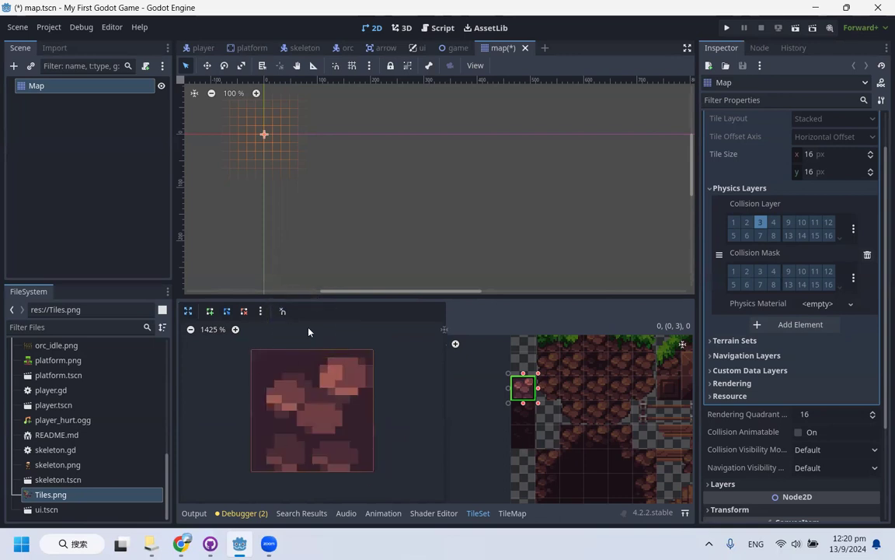
{"action": "left_click", "coordinate": [283, 312]}
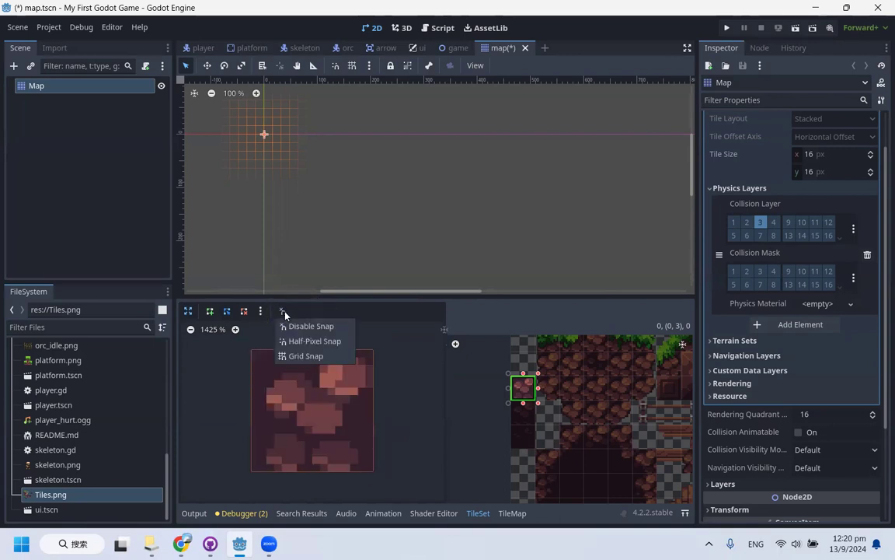
{"action": "left_click", "coordinate": [311, 356]}
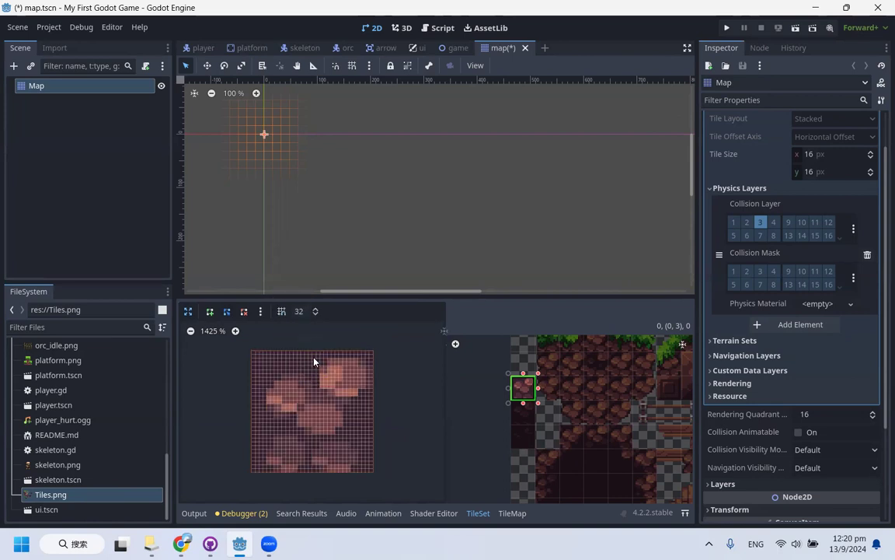
{"action": "left_click", "coordinate": [301, 311]}
{"action": "left_click", "coordinate": [373, 328]}
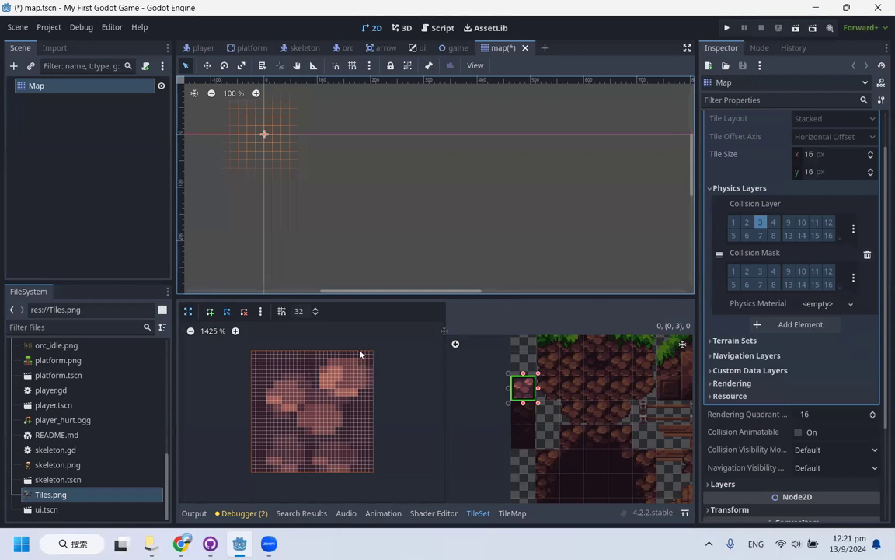
Draw a closed four-point collision polygon along the corners of the rock tile
{"action": "left_click", "coordinate": [208, 312]}
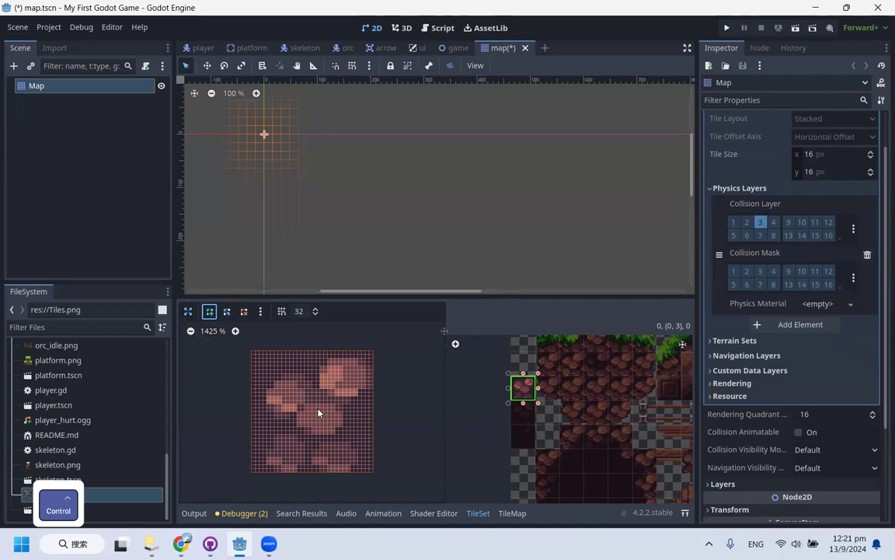
{"action": "scroll", "coordinate": [311, 408], "scroll_direction": "up", "scroll_amount": 1, "text": "ctrl"}
{"action": "scroll", "coordinate": [280, 433], "scroll_direction": "down", "scroll_amount": 1, "text": "ctrl"}
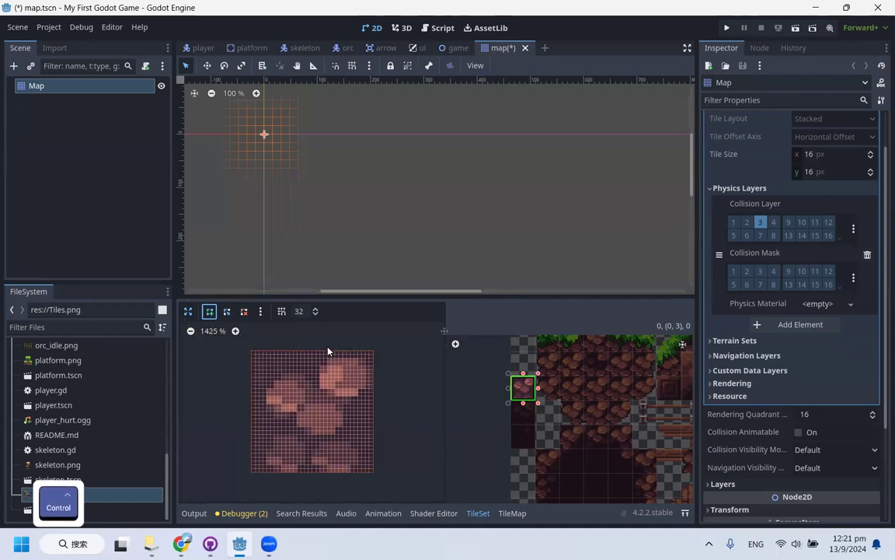
{"action": "scroll", "coordinate": [253, 334], "scroll_direction": "up", "scroll_amount": 1, "text": "ctrl"}
{"action": "scroll", "coordinate": [247, 325], "scroll_direction": "down", "scroll_amount": 1, "text": "ctrl"}
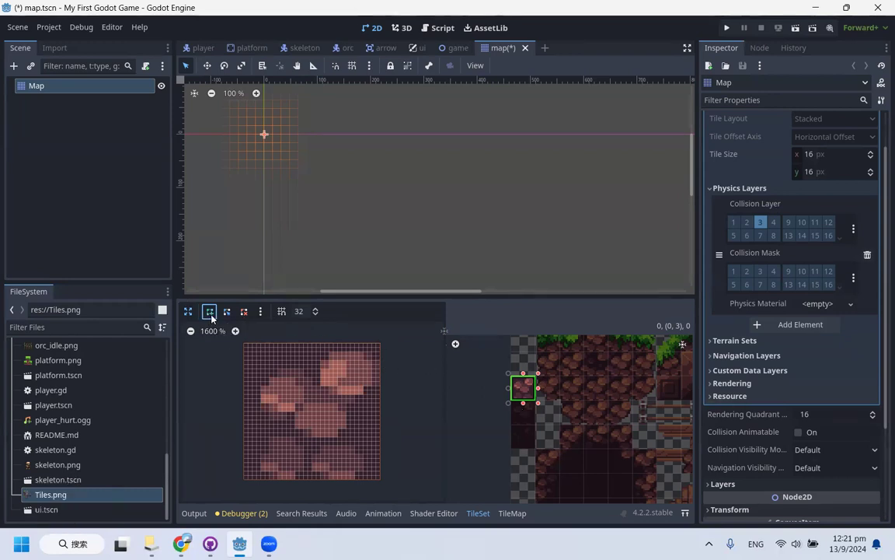
{"action": "left_click", "coordinate": [244, 343]}
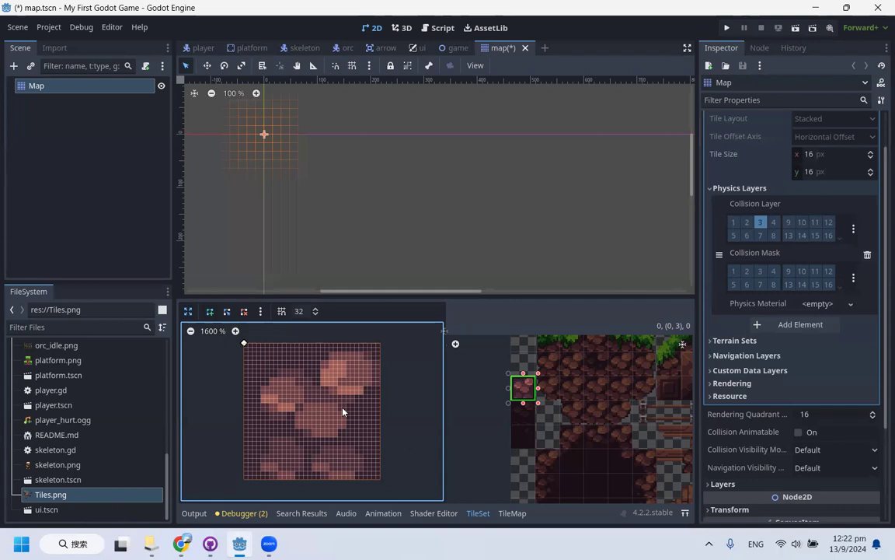
{"action": "left_click", "coordinate": [380, 342]}
{"action": "left_click", "coordinate": [380, 479]}
{"action": "left_click", "coordinate": [244, 478]}
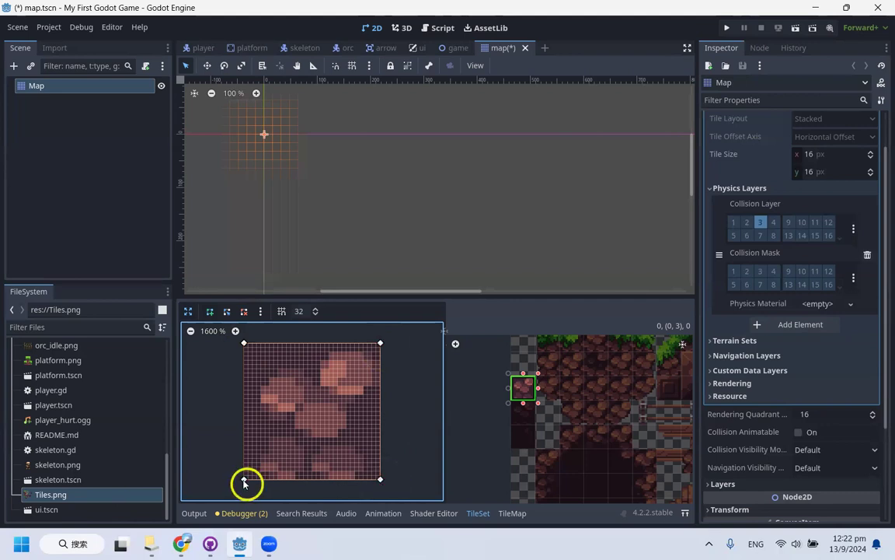
{"action": "left_click", "coordinate": [244, 343]}
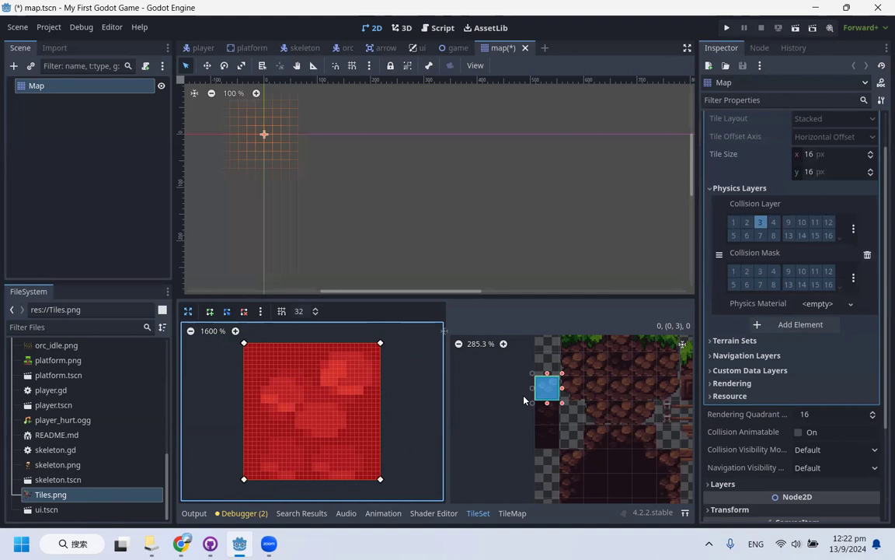
Move the collision polygon's upper-right point slightly down and return it to the tile corner
{"action": "left_click", "coordinate": [227, 312]}
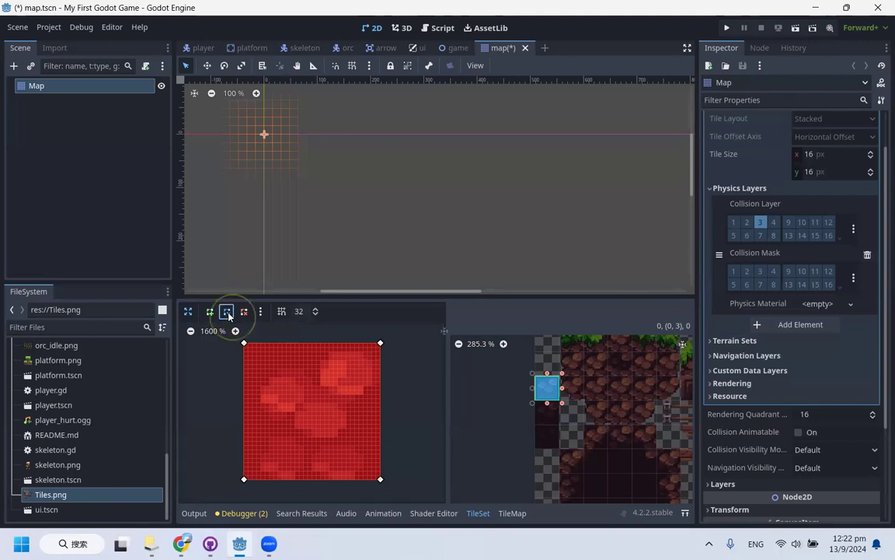
{"action": "mouse_move", "coordinate": [380, 342]}
{"action": "left_mouse_down"}
{"action": "mouse_move", "coordinate": [325, 398]}
{"action": "mouse_move", "coordinate": [380, 347]}
{"action": "left_mouse_up"}
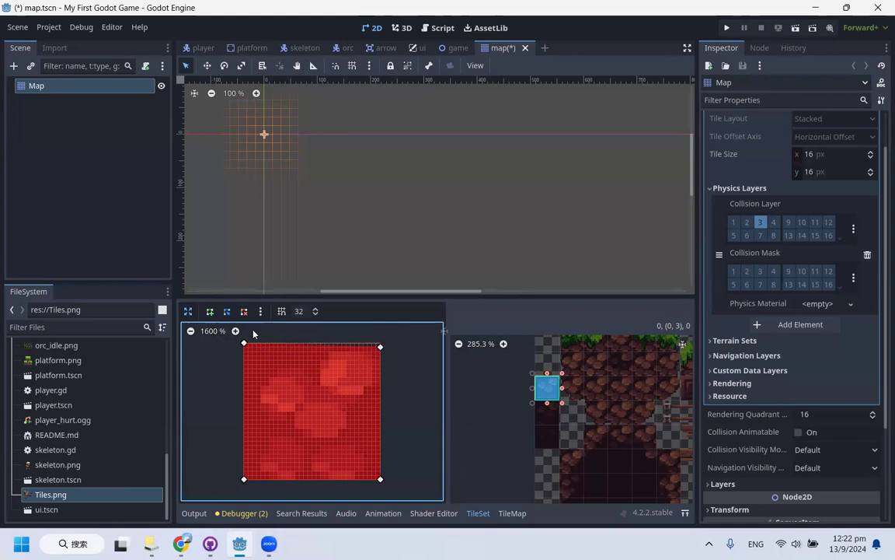
{"action": "mouse_move", "coordinate": [380, 347]}
{"action": "left_mouse_down"}
{"action": "mouse_move", "coordinate": [380, 358]}
{"action": "mouse_move", "coordinate": [381, 346]}
{"action": "left_mouse_up"}
Delete points from the rock tile's collision polygon until the polygon is removed
{"action": "left_click", "coordinate": [244, 311]}
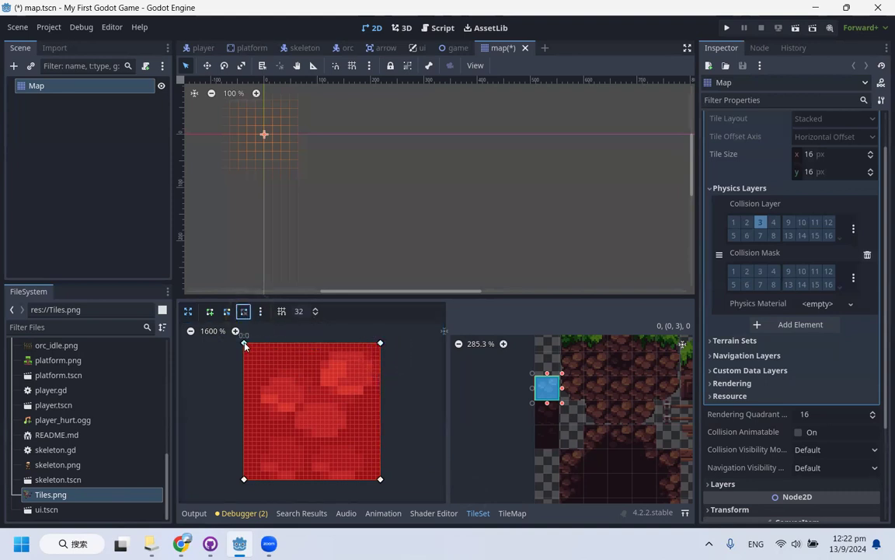
{"action": "left_click", "coordinate": [244, 344]}
{"action": "left_click", "coordinate": [380, 343]}
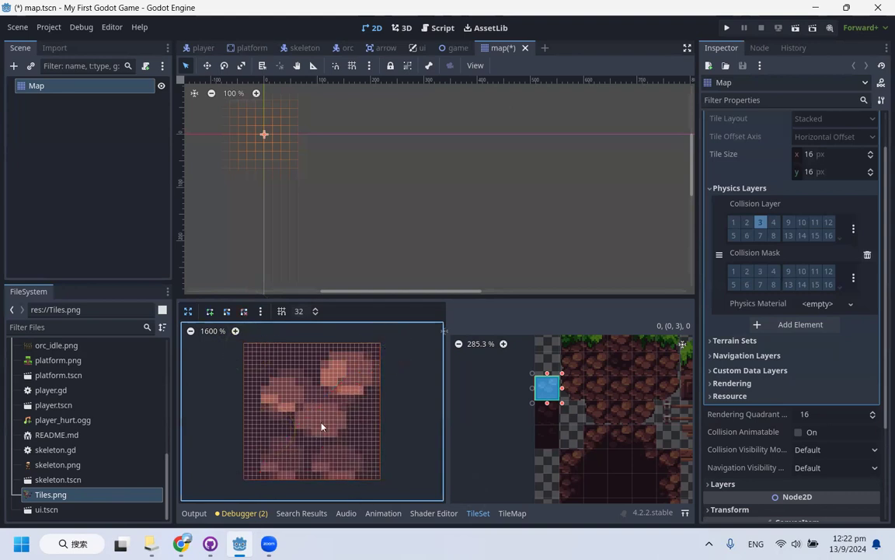
Redraw the collision polygon with its four points on the rock tile's corners and save the scene
{"action": "left_click", "coordinate": [207, 312]}
{"action": "left_click", "coordinate": [244, 344]}
{"action": "left_click", "coordinate": [380, 351]}
{"action": "left_click", "coordinate": [379, 480]}
{"action": "left_click", "coordinate": [244, 480]}
{"action": "left_click", "coordinate": [245, 344]}
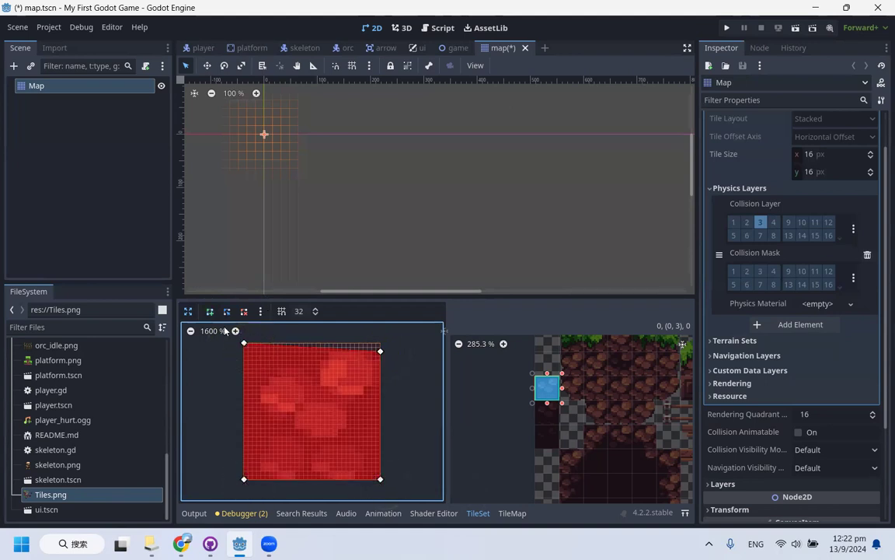
{"action": "left_click", "coordinate": [226, 311]}
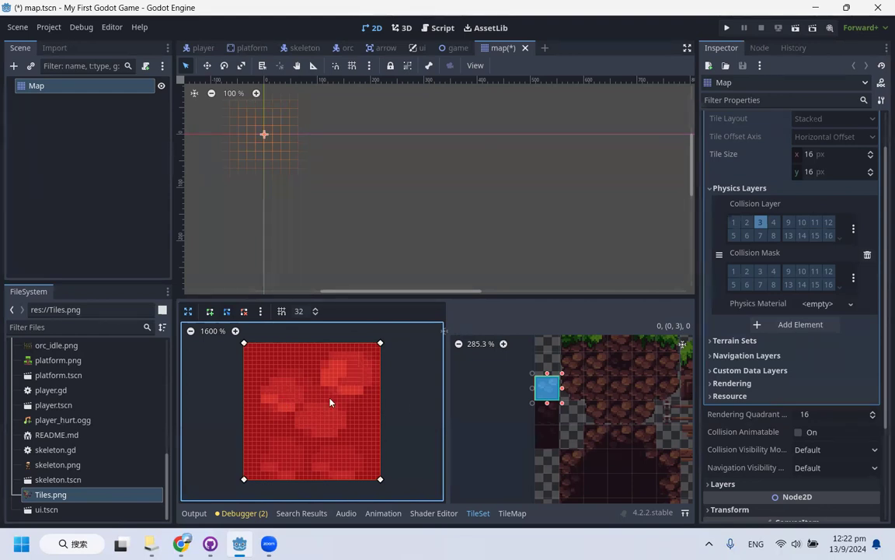
{"action": "scroll", "coordinate": [375, 143], "scroll_direction": "down", "scroll_amount": 4}
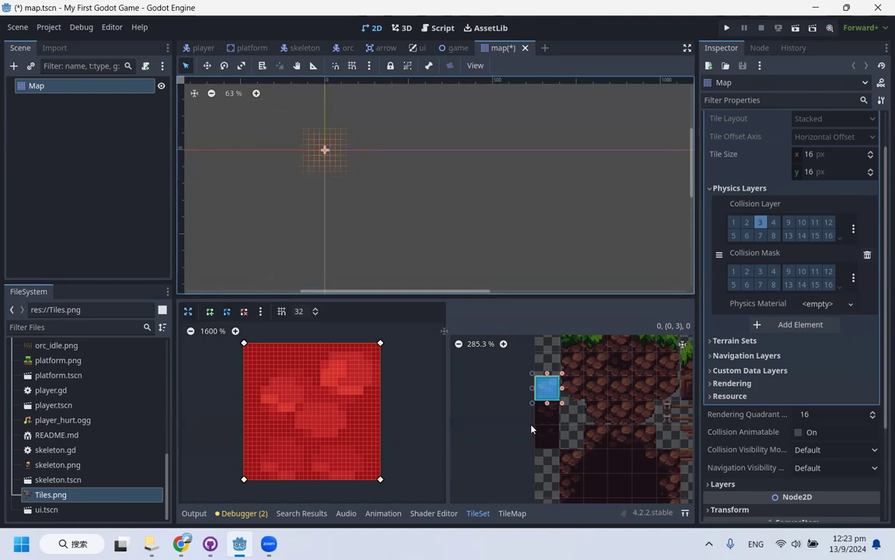
{"action": "key", "text": "ctrl+s"}
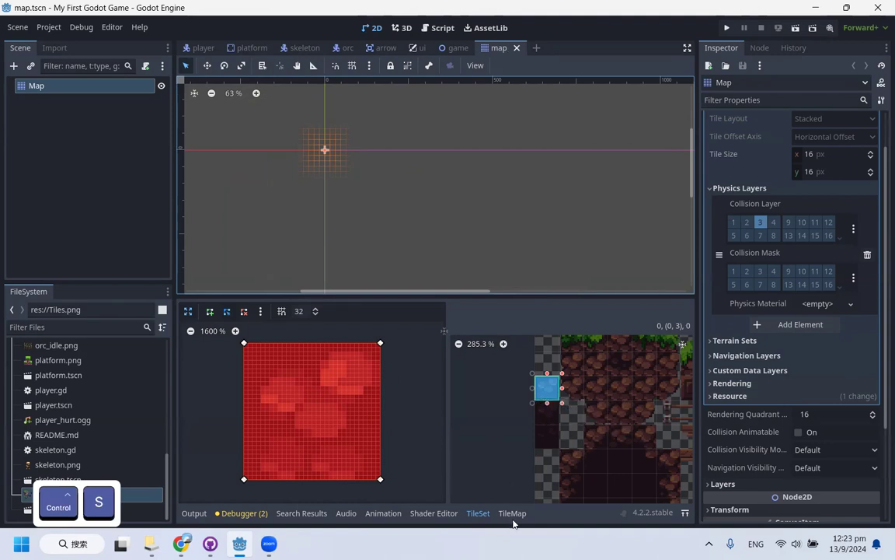
Switch to the TileMap editor and select the rock tile in the Tiles.png atlas
{"action": "left_click", "coordinate": [513, 514]}
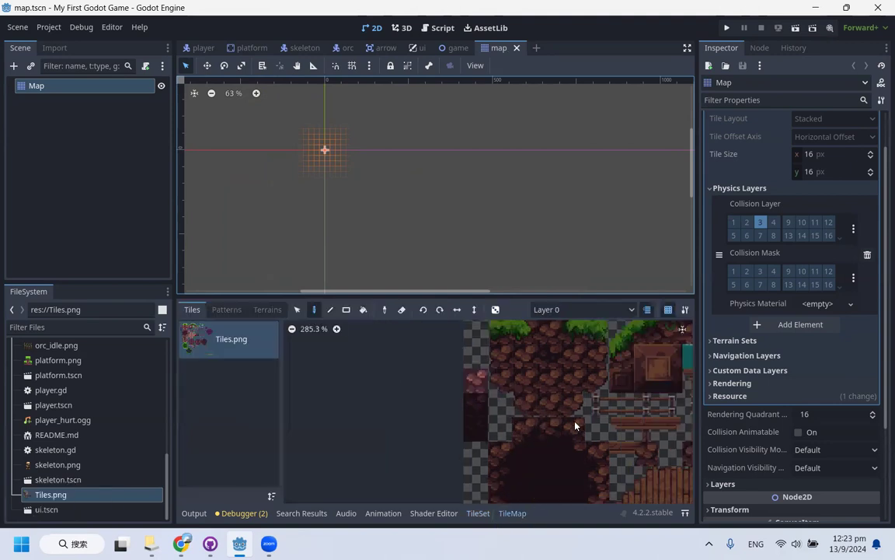
{"action": "scroll", "coordinate": [575, 426], "scroll_direction": "down", "scroll_amount": 10}
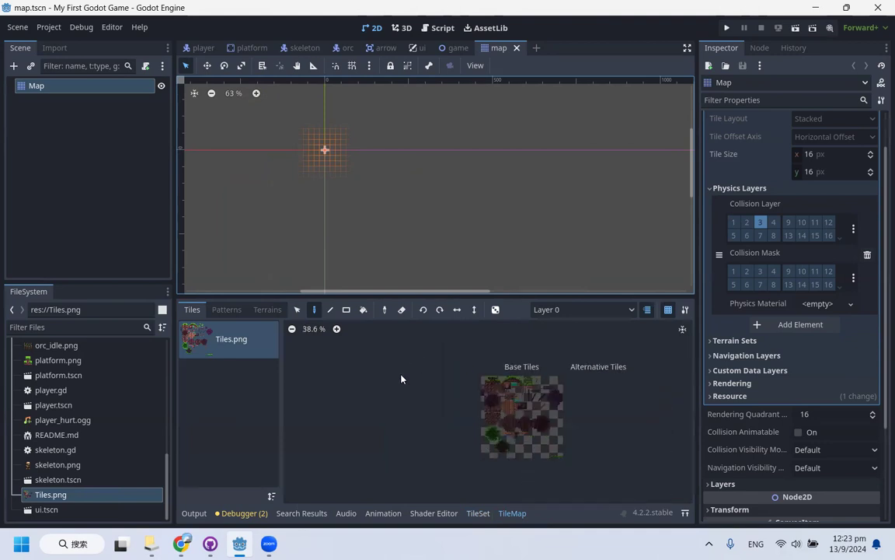
{"action": "scroll", "coordinate": [401, 379], "scroll_direction": "up", "scroll_amount": 5}
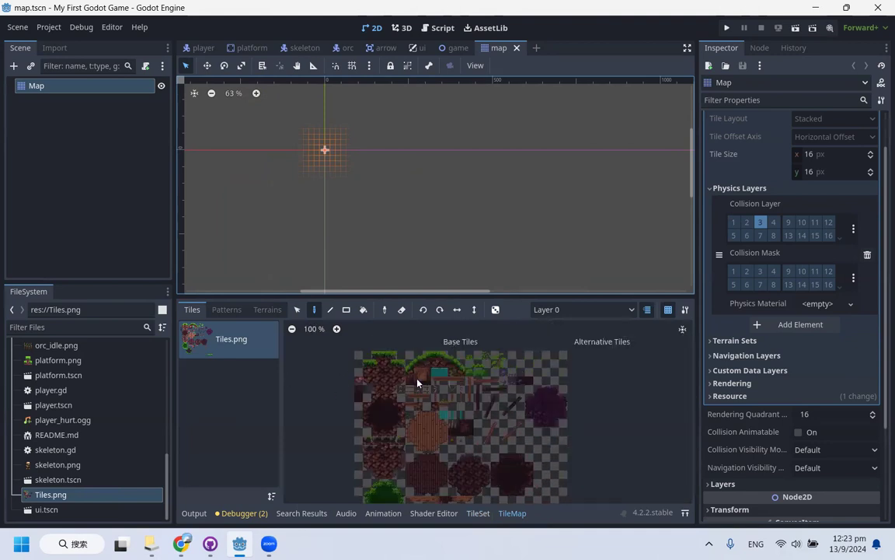
{"action": "scroll", "coordinate": [382, 390], "scroll_direction": "up", "scroll_amount": 2}
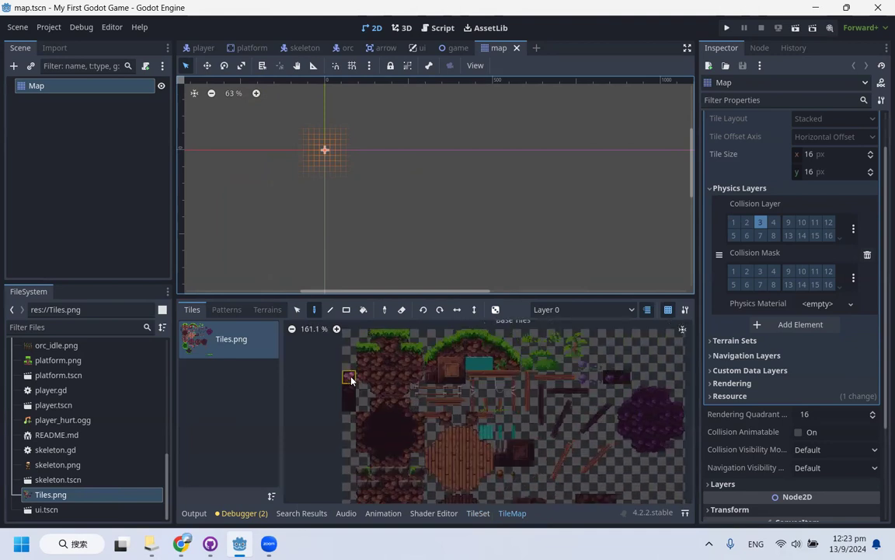
{"action": "scroll", "coordinate": [464, 370], "scroll_direction": "down", "scroll_amount": 5}
{"action": "scroll", "coordinate": [505, 416], "scroll_direction": "down", "scroll_amount": 1}
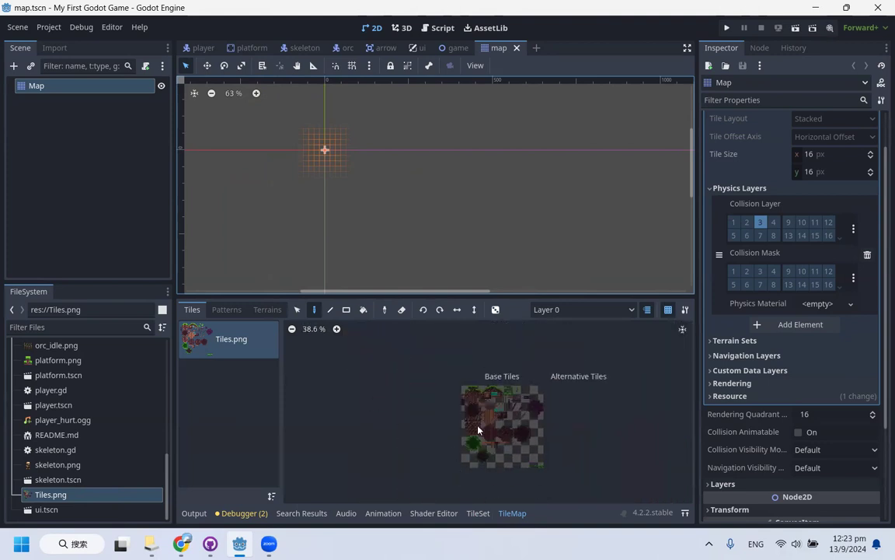
{"action": "scroll", "coordinate": [472, 392], "scroll_direction": "up", "scroll_amount": 8}
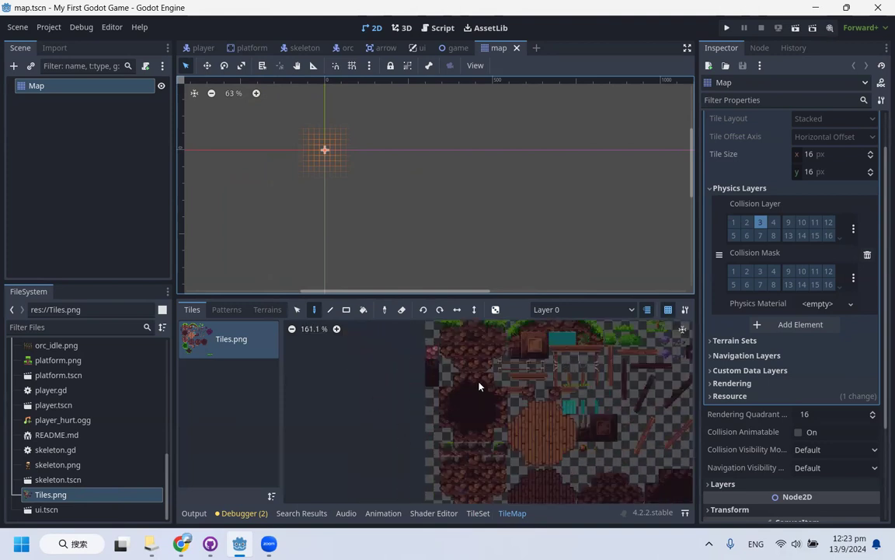
{"action": "left_click", "coordinate": [430, 353]}
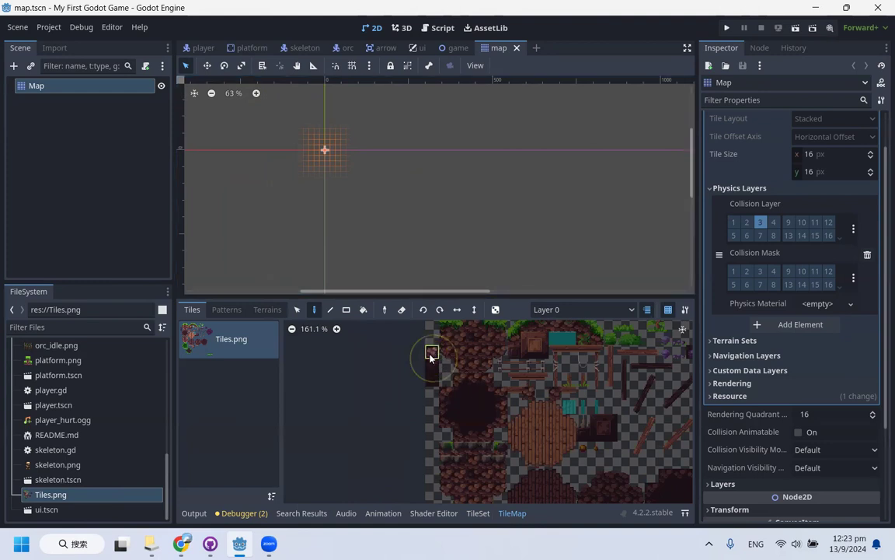
Paint nine single rock tiles scattered across the map, below and to the right of the origin area
{"action": "left_click", "coordinate": [297, 311]}
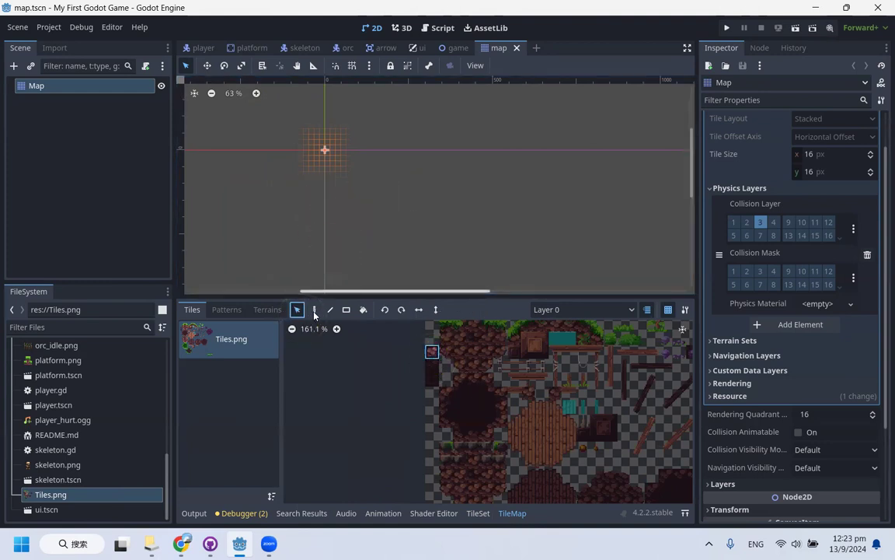
{"action": "left_click", "coordinate": [314, 310]}
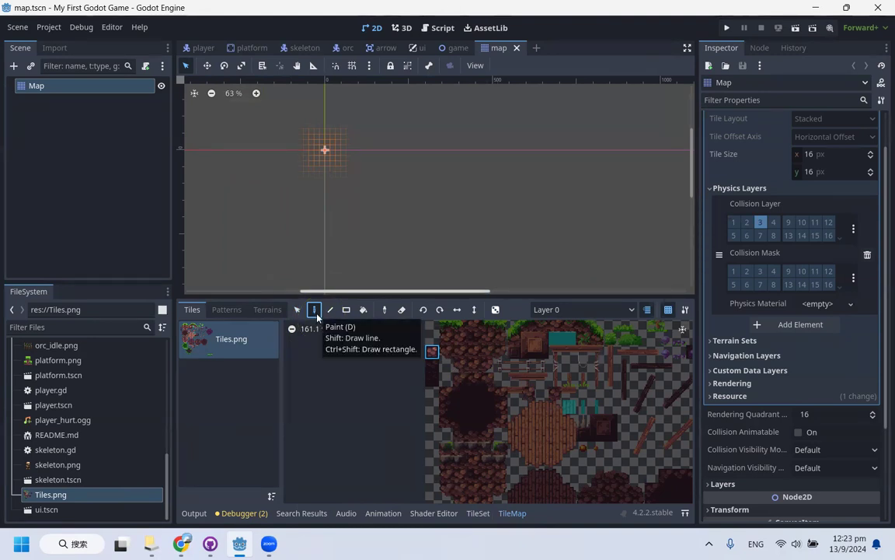
{"action": "left_click", "coordinate": [432, 352]}
{"action": "scroll", "coordinate": [362, 180], "scroll_direction": "up", "scroll_amount": 4}
{"action": "scroll", "coordinate": [365, 176], "scroll_direction": "down", "scroll_amount": 4}
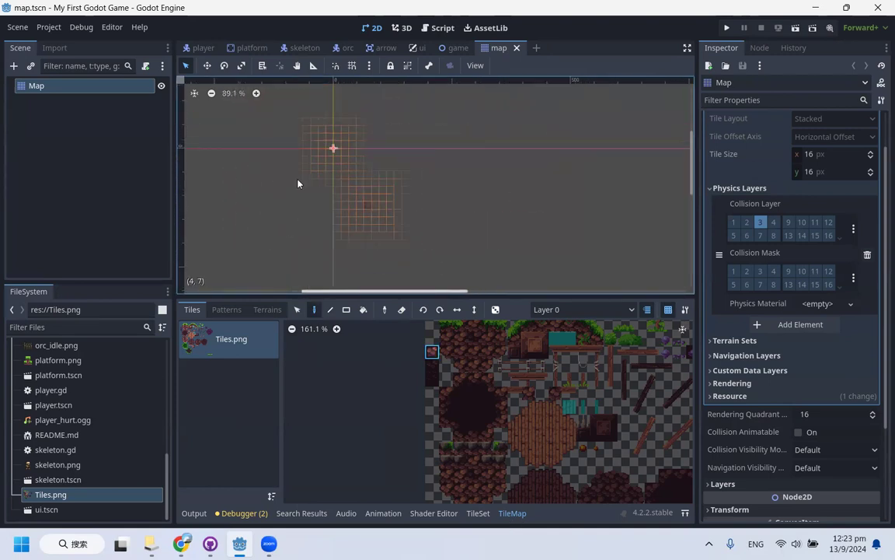
{"action": "scroll", "coordinate": [364, 168], "scroll_direction": "up", "scroll_amount": 2}
{"action": "scroll", "coordinate": [360, 175], "scroll_direction": "up", "scroll_amount": 4}
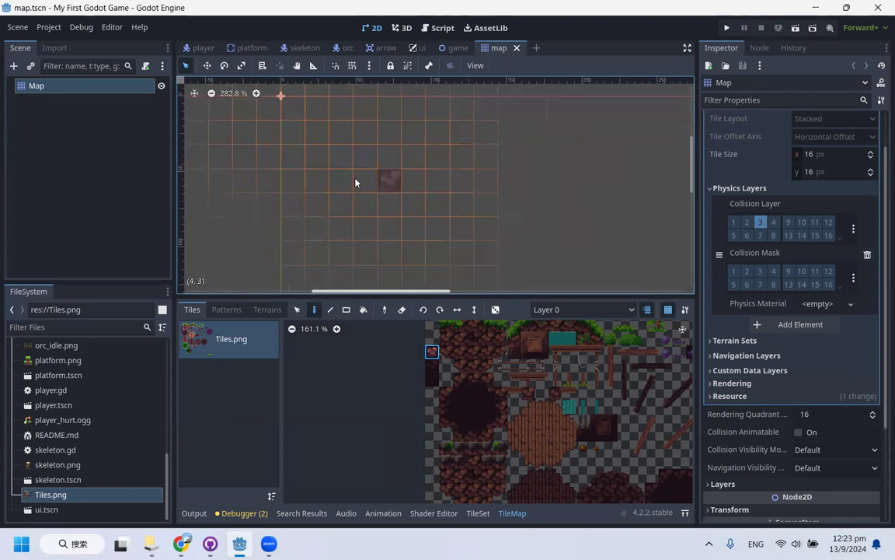
{"action": "scroll", "coordinate": [368, 213], "scroll_direction": "down", "scroll_amount": 2}
{"action": "scroll", "coordinate": [368, 213], "scroll_direction": "down", "scroll_amount": 2}
{"action": "left_click", "coordinate": [407, 182]}
{"action": "left_click", "coordinate": [370, 217]}
{"action": "left_click", "coordinate": [464, 152]}
{"action": "left_click", "coordinate": [517, 219]}
{"action": "left_click", "coordinate": [382, 137]}
{"action": "left_click", "coordinate": [531, 138]}
{"action": "left_click", "coordinate": [463, 192]}
{"action": "left_click", "coordinate": [449, 232]}
{"action": "left_click", "coordinate": [558, 192]}
Paint a continuous block of rock tiles about 20 tiles wide and three rows high above the scattered tiles
{"action": "scroll", "coordinate": [328, 210], "scroll_direction": "down", "scroll_amount": 2}
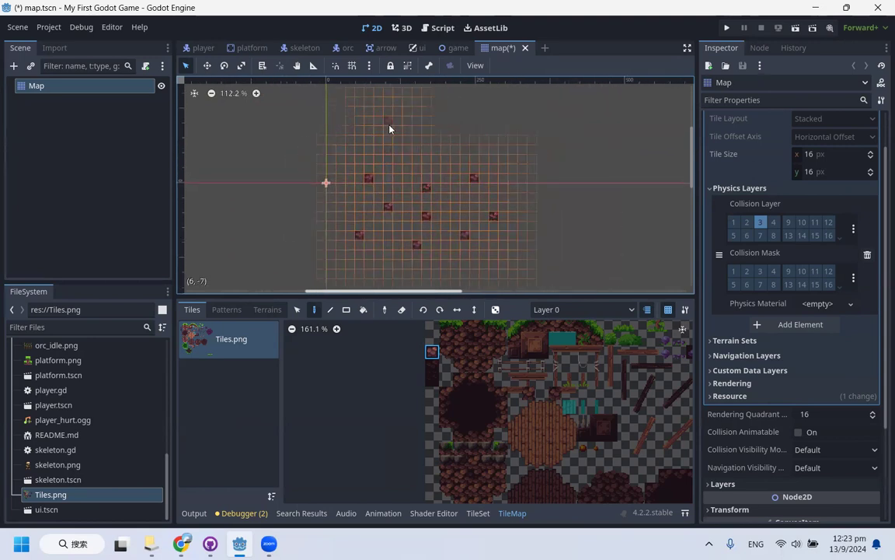
{"action": "scroll", "coordinate": [390, 129], "scroll_direction": "down", "scroll_amount": 1}
{"action": "left_click", "coordinate": [354, 145]}
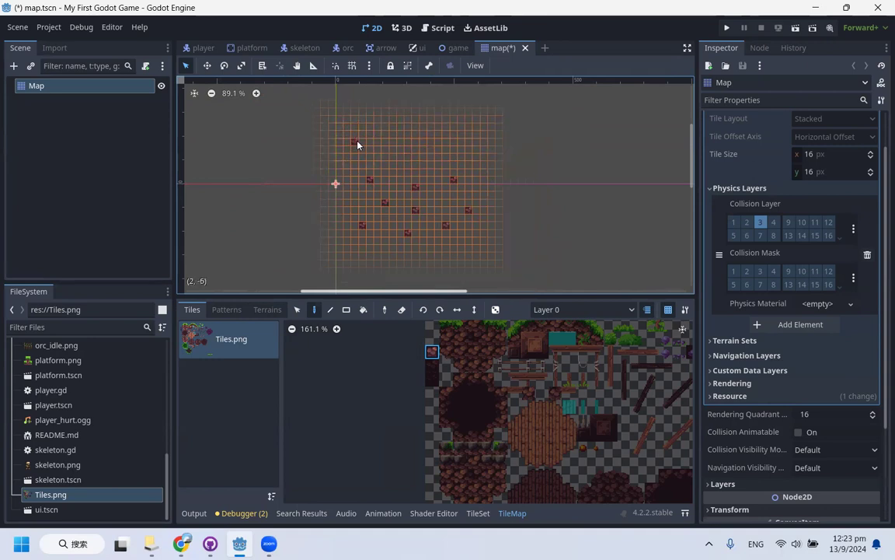
{"action": "mouse_move", "coordinate": [356, 146]}
{"action": "left_mouse_down"}
{"action": "mouse_move", "coordinate": [496, 142]}
{"action": "mouse_move", "coordinate": [414, 136]}
{"action": "mouse_move", "coordinate": [499, 133]}
{"action": "mouse_move", "coordinate": [355, 132]}
{"action": "mouse_move", "coordinate": [381, 140]}
{"action": "mouse_move", "coordinate": [370, 141]}
{"action": "mouse_move", "coordinate": [363, 137]}
{"action": "mouse_move", "coordinate": [489, 142]}
{"action": "left_mouse_up"}
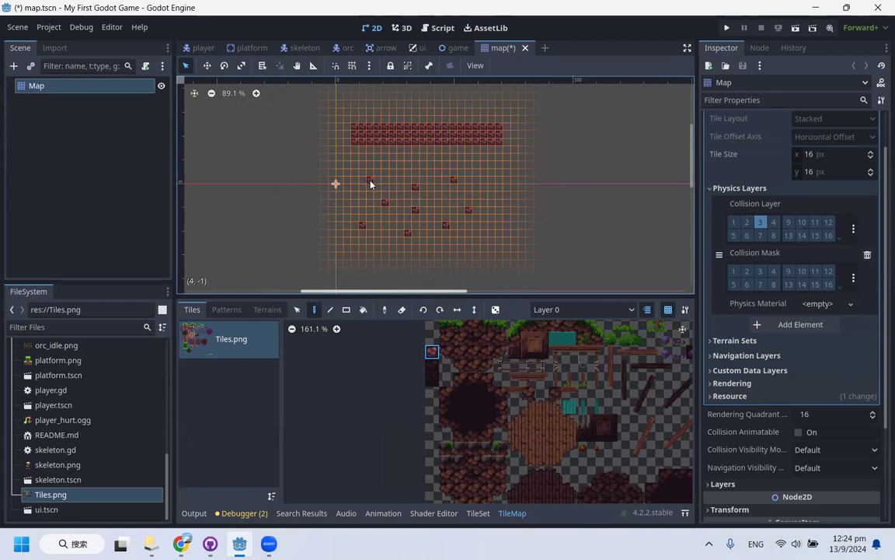
Erase all the scattered single rock tiles below the three-row block with the Paint tool
{"action": "scroll", "coordinate": [377, 184], "scroll_direction": "up", "scroll_amount": 4}
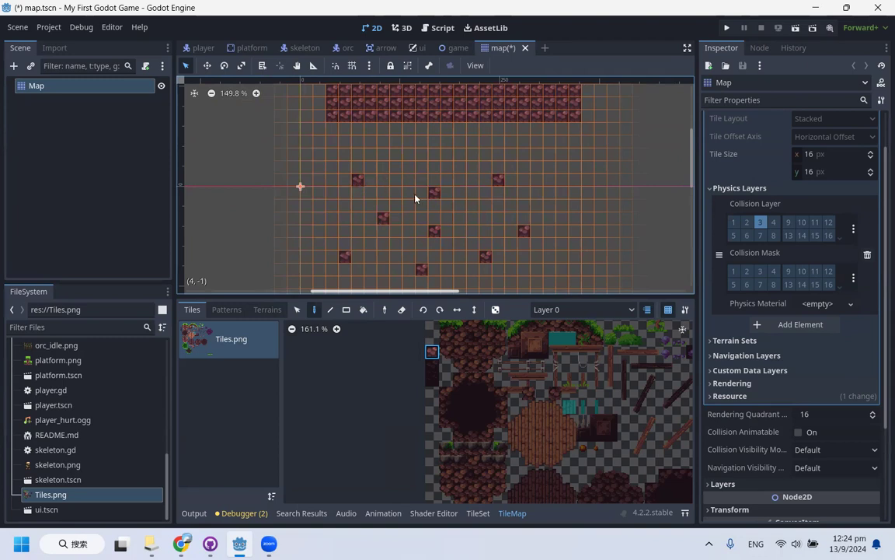
{"action": "scroll", "coordinate": [446, 230], "scroll_direction": "down", "scroll_amount": 2}
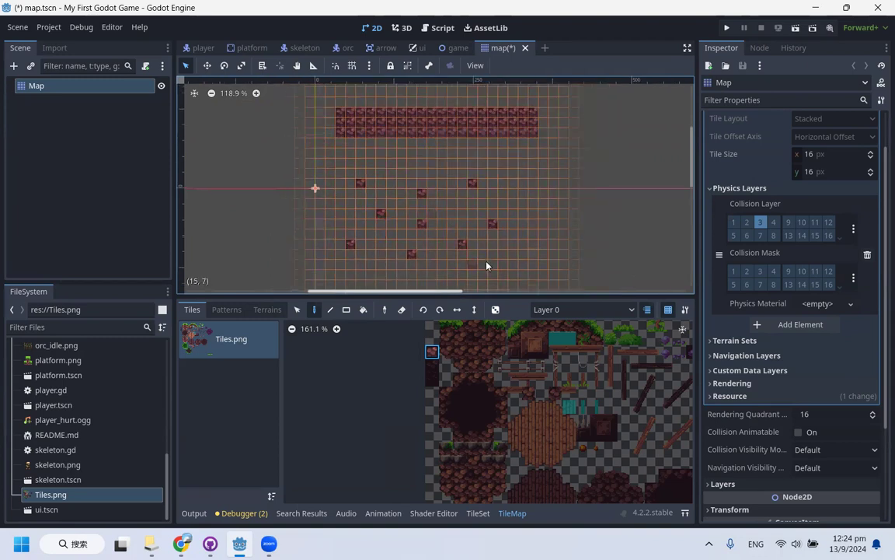
{"action": "scroll", "coordinate": [369, 188], "scroll_direction": "up", "scroll_amount": 2}
{"action": "right_click", "coordinate": [360, 183]}
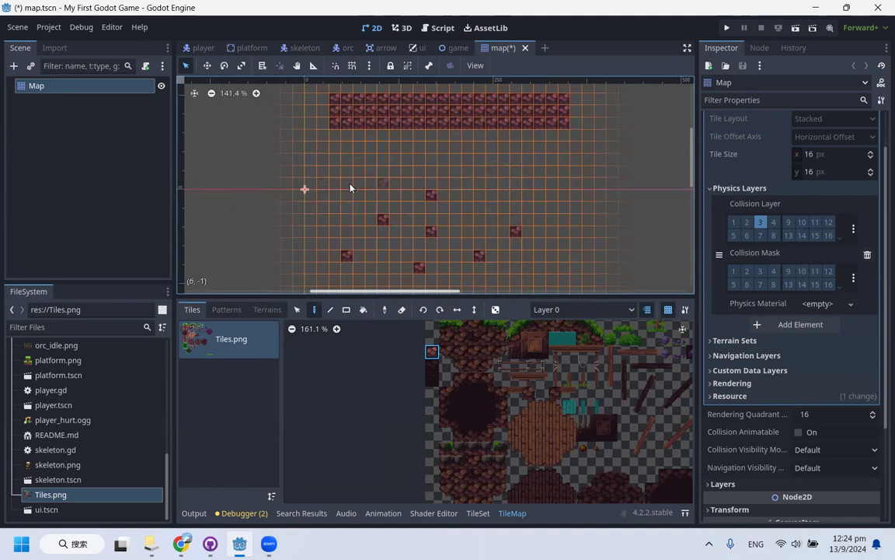
{"action": "mouse_move", "coordinate": [369, 181]}
{"action": "right_mouse_down"}
{"action": "mouse_move", "coordinate": [427, 197]}
{"action": "mouse_move", "coordinate": [344, 240]}
{"action": "mouse_move", "coordinate": [363, 254]}
{"action": "mouse_move", "coordinate": [505, 212]}
{"action": "mouse_move", "coordinate": [525, 230]}
{"action": "mouse_move", "coordinate": [453, 262]}
{"action": "mouse_move", "coordinate": [376, 266]}
{"action": "mouse_move", "coordinate": [309, 207]}
{"action": "right_mouse_up"}
{"action": "scroll", "coordinate": [275, 208], "scroll_direction": "down", "scroll_amount": 11}
{"action": "scroll", "coordinate": [420, 123], "scroll_direction": "up", "scroll_amount": 10}
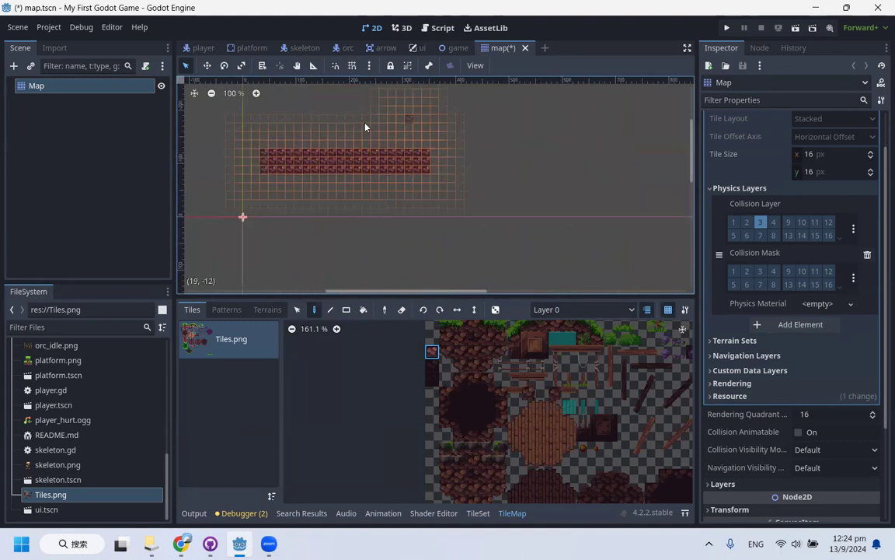
{"action": "scroll", "coordinate": [342, 124], "scroll_direction": "down", "scroll_amount": 5}
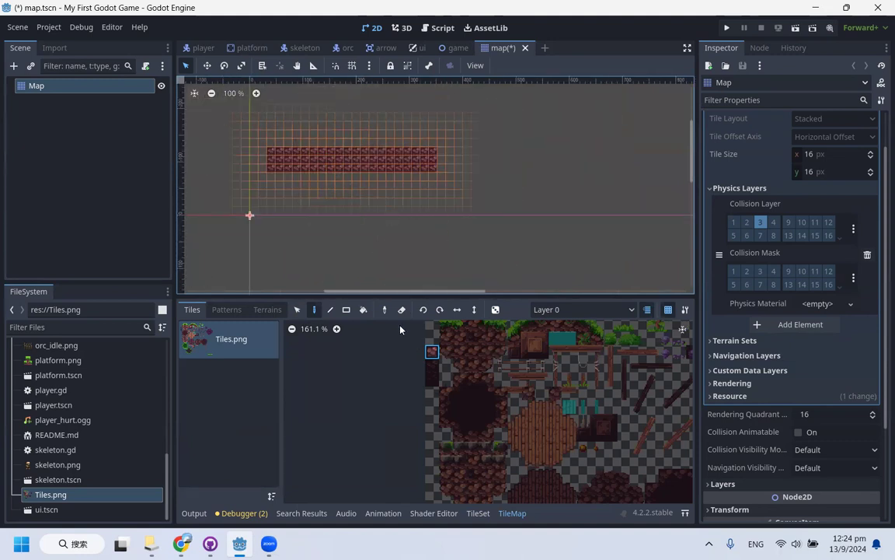
{"action": "scroll", "coordinate": [362, 233], "scroll_direction": "down", "scroll_amount": 1}
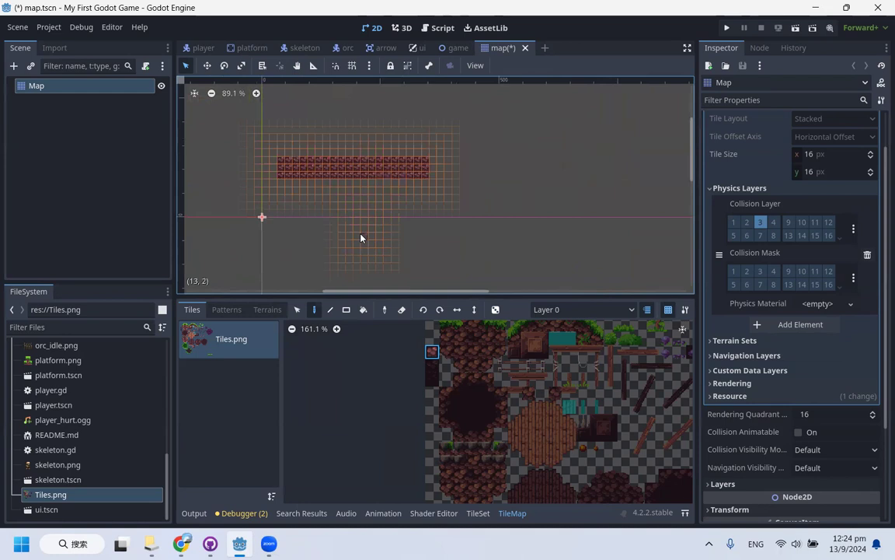
Draw a shallow rising diagonal line of rock tiles below the block and a filled rectangle of rock tiles to its upper right
{"action": "left_click", "coordinate": [332, 309]}
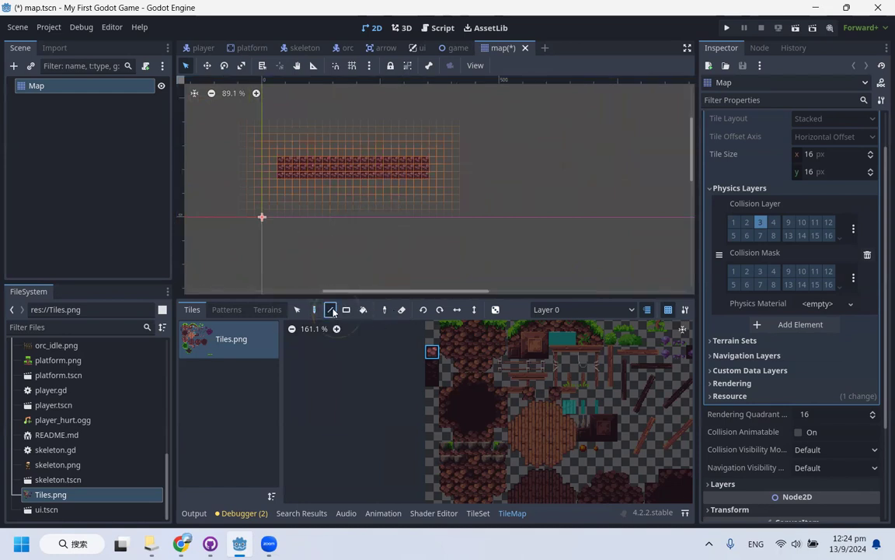
{"action": "mouse_move", "coordinate": [287, 244]}
{"action": "left_mouse_down"}
{"action": "mouse_move", "coordinate": [399, 235]}
{"action": "mouse_move", "coordinate": [518, 205]}
{"action": "mouse_move", "coordinate": [552, 240]}
{"action": "mouse_move", "coordinate": [549, 206]}
{"action": "left_mouse_up"}
{"action": "left_click", "coordinate": [347, 309]}
{"action": "scroll", "coordinate": [470, 190], "scroll_direction": "down", "scroll_amount": 1}
{"action": "left_click_drag", "start_coordinate": [418, 113], "coordinate": [577, 176]}
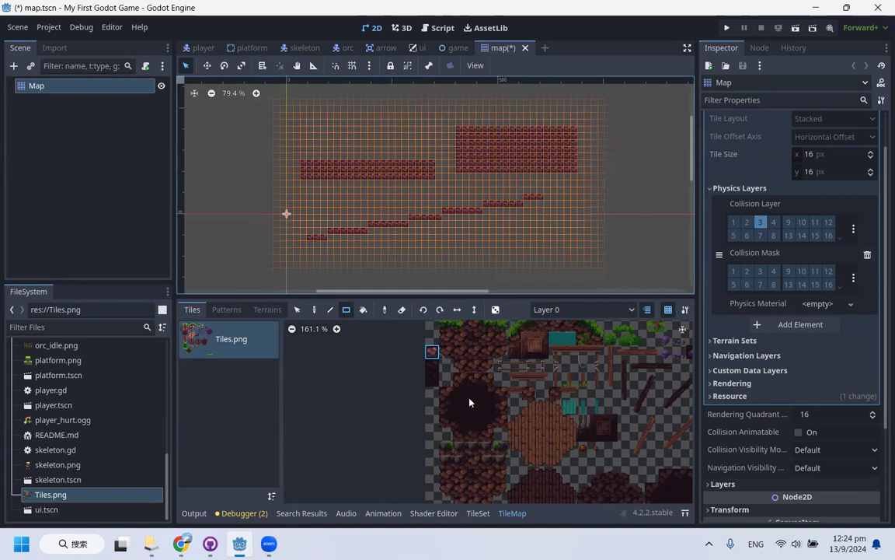
Turn on random tile placement and move all the painted tiles together slightly right and down
{"action": "left_click", "coordinate": [495, 309]}
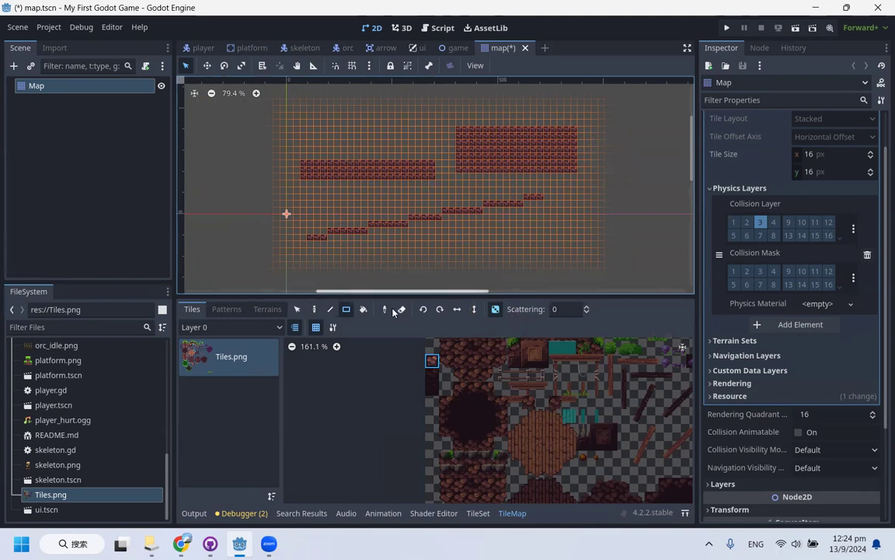
{"action": "left_click", "coordinate": [298, 309]}
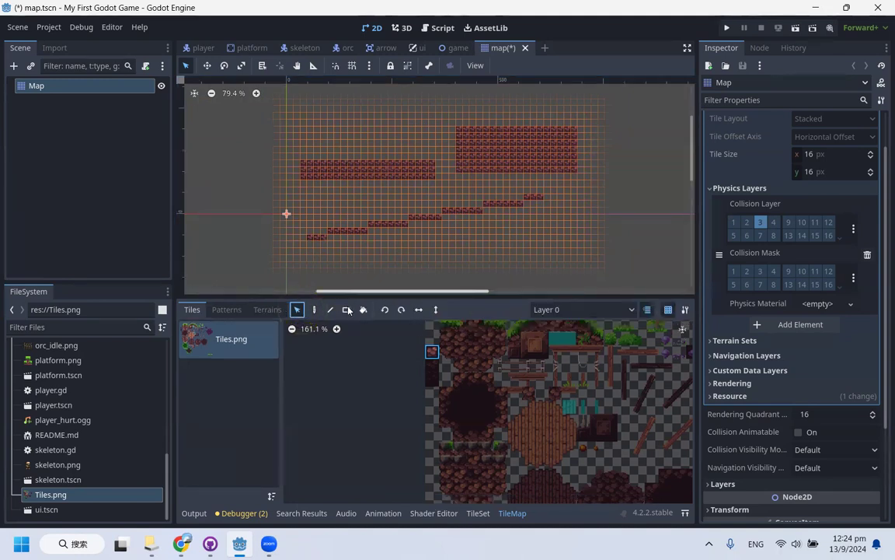
{"action": "scroll", "coordinate": [474, 203], "scroll_direction": "up", "scroll_amount": 1}
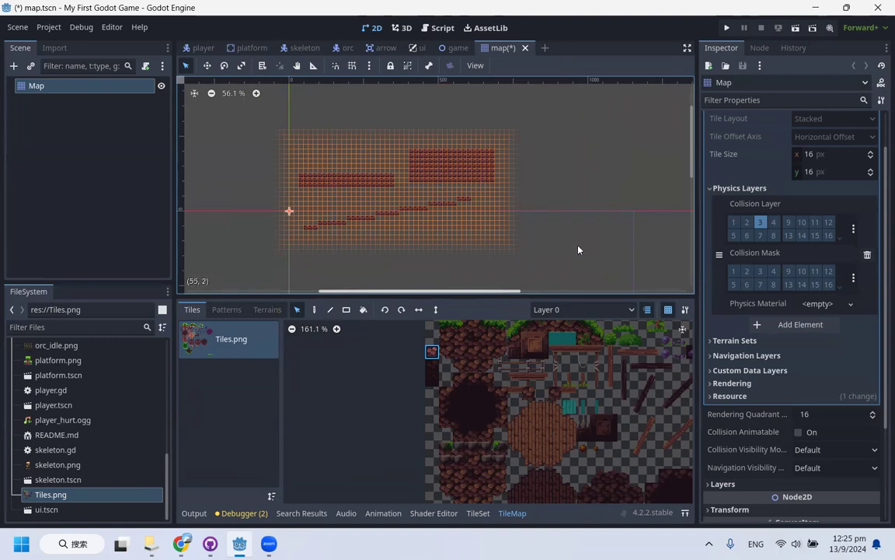
{"action": "left_click", "coordinate": [299, 311]}
{"action": "left_click_drag", "start_coordinate": [273, 126], "coordinate": [528, 263]}
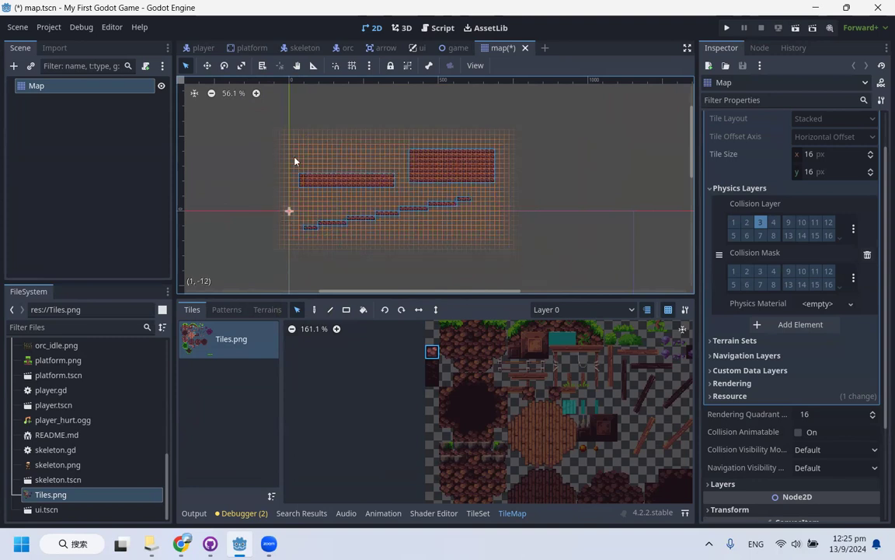
{"action": "scroll", "coordinate": [381, 186], "scroll_direction": "down", "scroll_amount": 3}
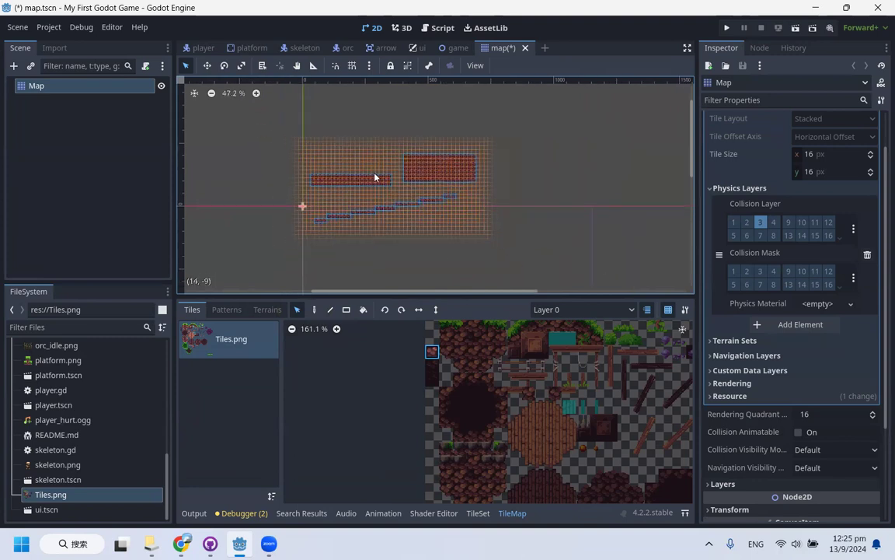
{"action": "mouse_move", "coordinate": [454, 168]}
{"action": "left_mouse_down"}
{"action": "mouse_move", "coordinate": [535, 176]}
{"action": "mouse_move", "coordinate": [418, 192]}
{"action": "mouse_move", "coordinate": [422, 206]}
{"action": "mouse_move", "coordinate": [475, 174]}
{"action": "mouse_move", "coordinate": [465, 180]}
{"action": "left_mouse_up"}
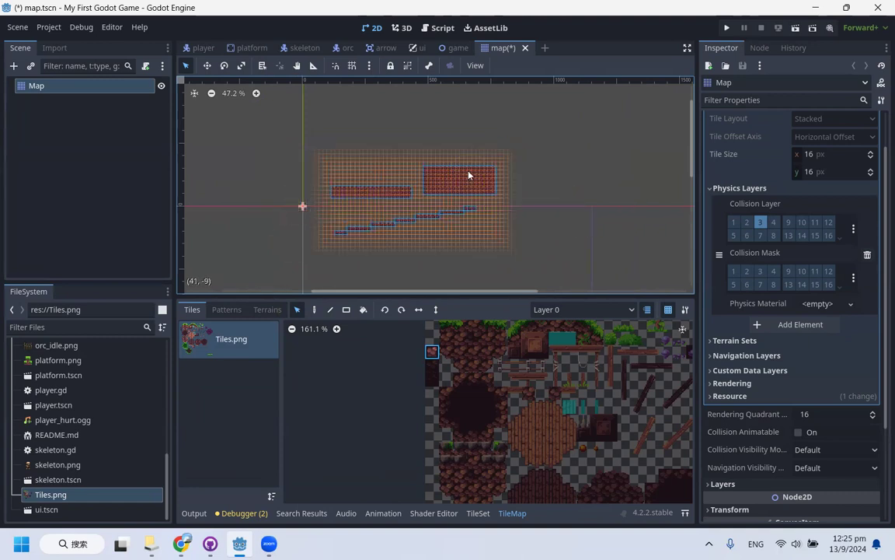
Delete all the selected rock tiles from the map
{"action": "key", "text": "Delete"}
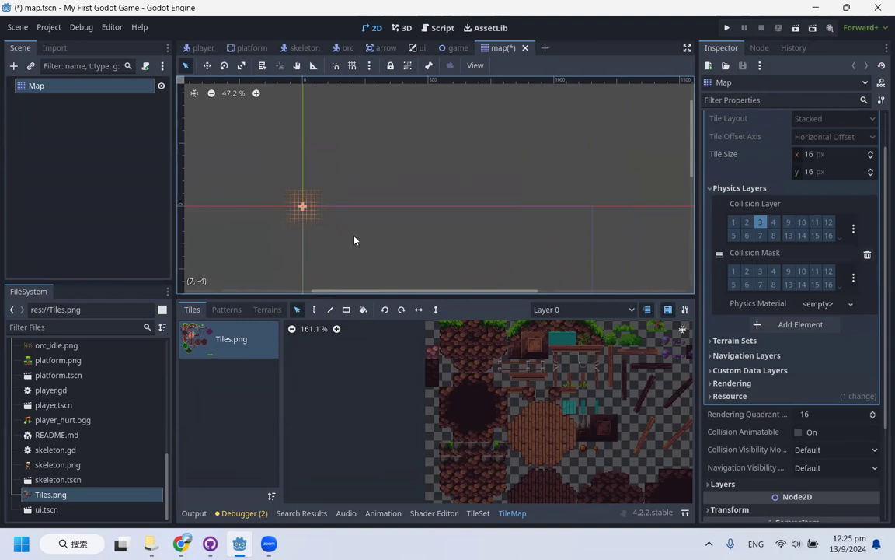
{"action": "scroll", "coordinate": [461, 427], "scroll_direction": "up", "scroll_amount": 1}
{"action": "scroll", "coordinate": [476, 426], "scroll_direction": "down", "scroll_amount": 2}
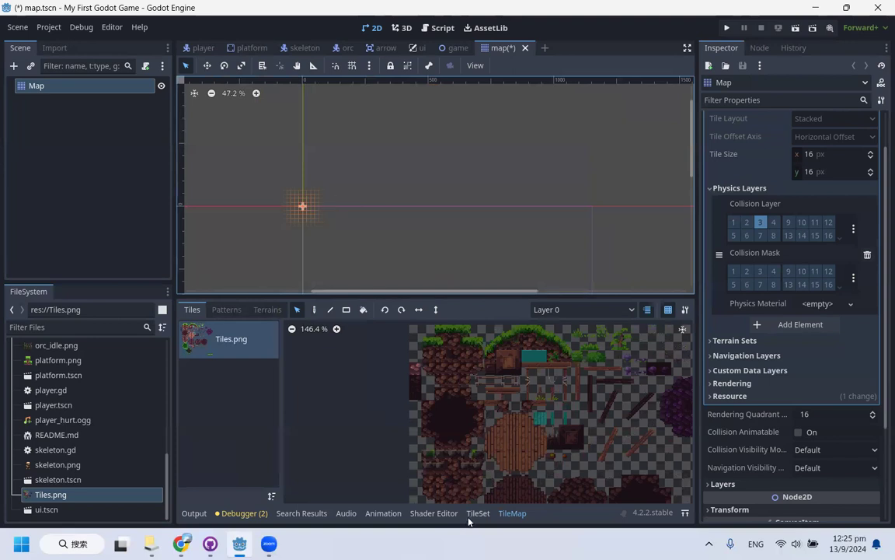
Switch to the TileSet editor and put the Tiles.png atlas in Setup mode
{"action": "scroll", "coordinate": [382, 199], "scroll_direction": "down", "scroll_amount": 3}
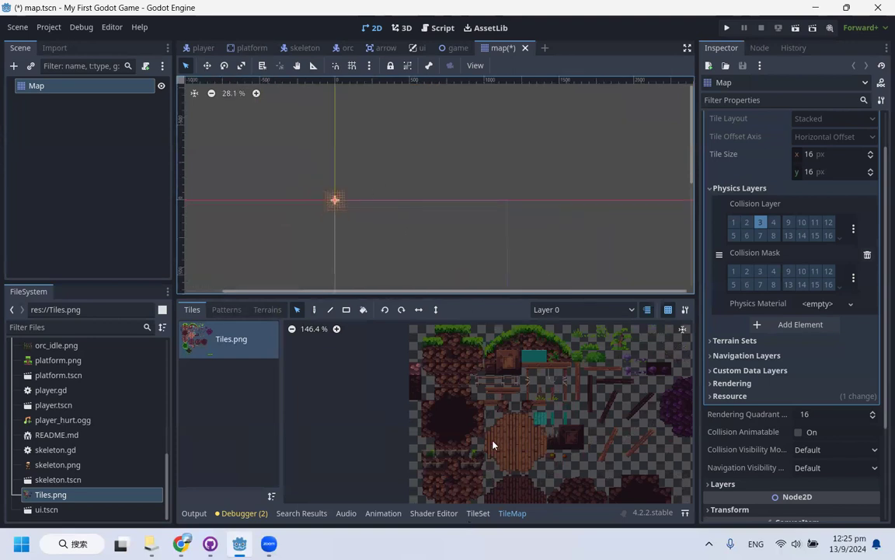
{"action": "left_click", "coordinate": [477, 514]}
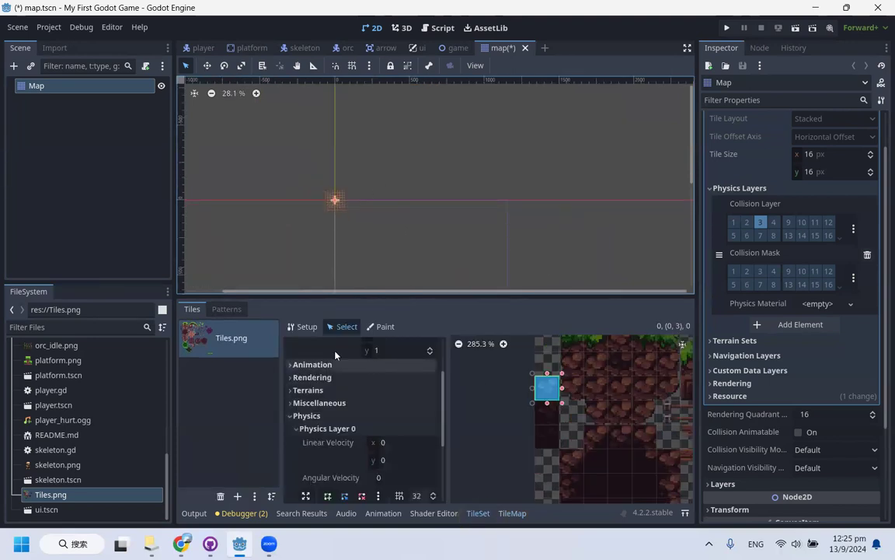
{"action": "left_click", "coordinate": [302, 326]}
Create one big tile three tiles wide and two high over the upper part of the dark cave area in the atlas
{"action": "scroll", "coordinate": [505, 409], "scroll_direction": "up", "scroll_amount": 4}
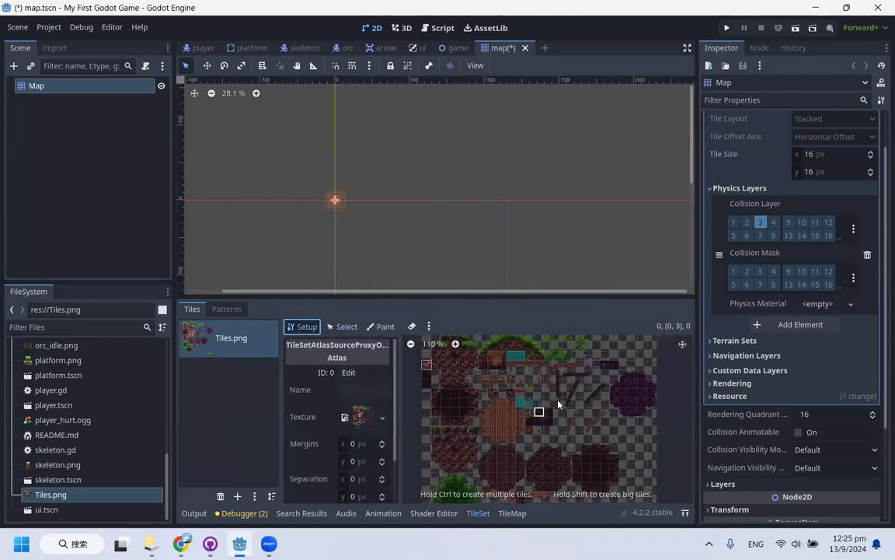
{"action": "scroll", "coordinate": [558, 403], "scroll_direction": "down", "scroll_amount": 2}
{"action": "scroll", "coordinate": [544, 406], "scroll_direction": "up", "scroll_amount": 3}
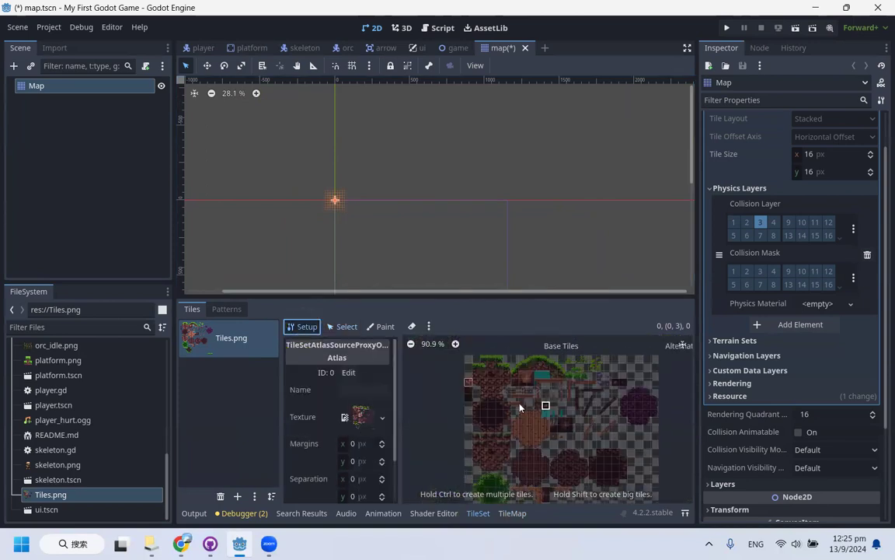
{"action": "scroll", "coordinate": [519, 400], "scroll_direction": "up", "scroll_amount": 2}
{"action": "scroll", "coordinate": [528, 404], "scroll_direction": "down", "scroll_amount": 4}
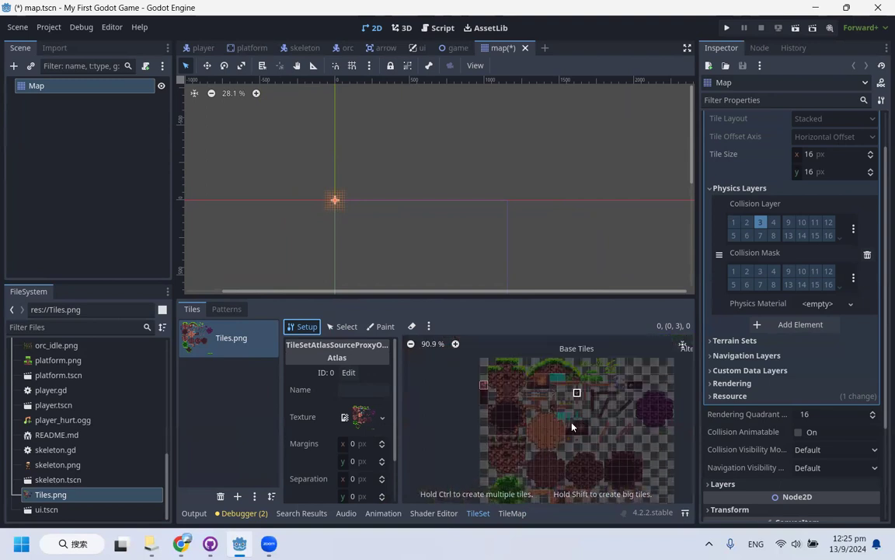
{"action": "scroll", "coordinate": [530, 403], "scroll_direction": "up", "scroll_amount": 2}
{"action": "scroll", "coordinate": [542, 424], "scroll_direction": "down", "scroll_amount": 1}
{"action": "scroll", "coordinate": [544, 423], "scroll_direction": "up", "scroll_amount": 4}
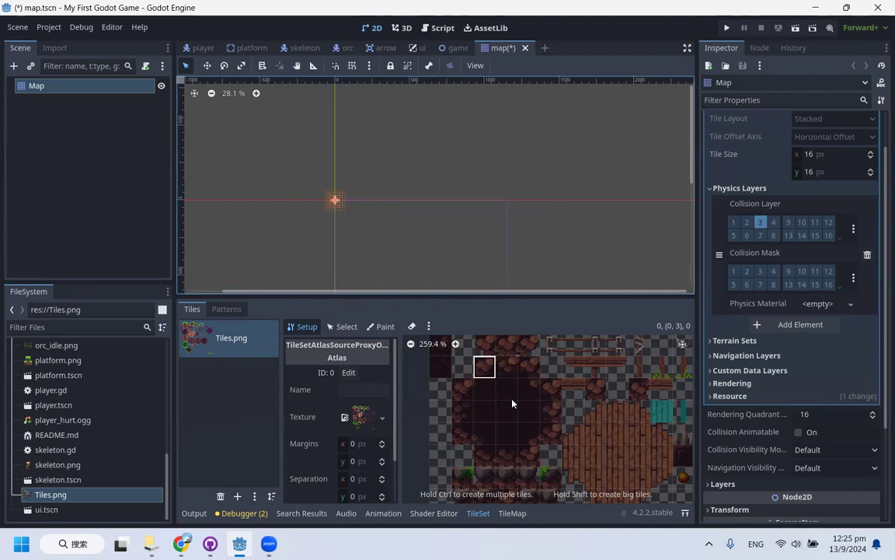
{"action": "scroll", "coordinate": [529, 424], "scroll_direction": "down", "scroll_amount": 3}
{"action": "scroll", "coordinate": [506, 405], "scroll_direction": "up", "scroll_amount": 4}
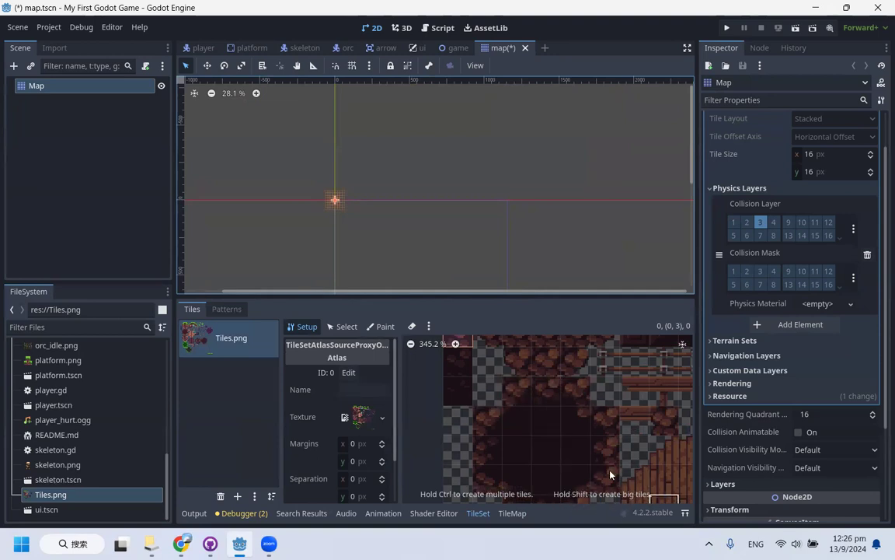
{"action": "key", "text": "shift"}
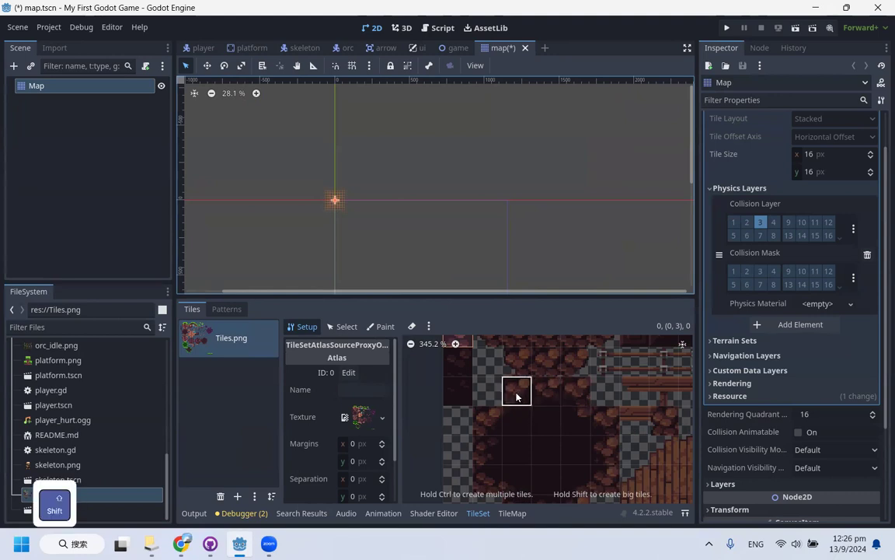
{"action": "left_click", "coordinate": [519, 394], "text": "shift"}
{"action": "left_click_drag", "start_coordinate": [542, 402], "coordinate": [590, 420], "text": "shift"}
{"action": "scroll", "coordinate": [594, 424], "scroll_direction": "down", "scroll_amount": 2}
{"action": "scroll", "coordinate": [595, 426], "scroll_direction": "down", "scroll_amount": 2}
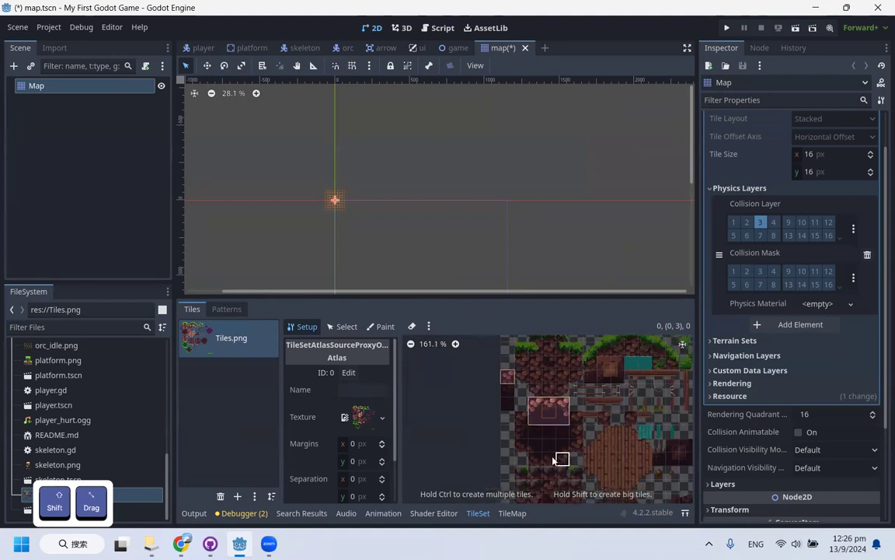
Create six separate tiles, three across and two down, over the lower part of the dark cave area
{"action": "left_click", "coordinate": [550, 451]}
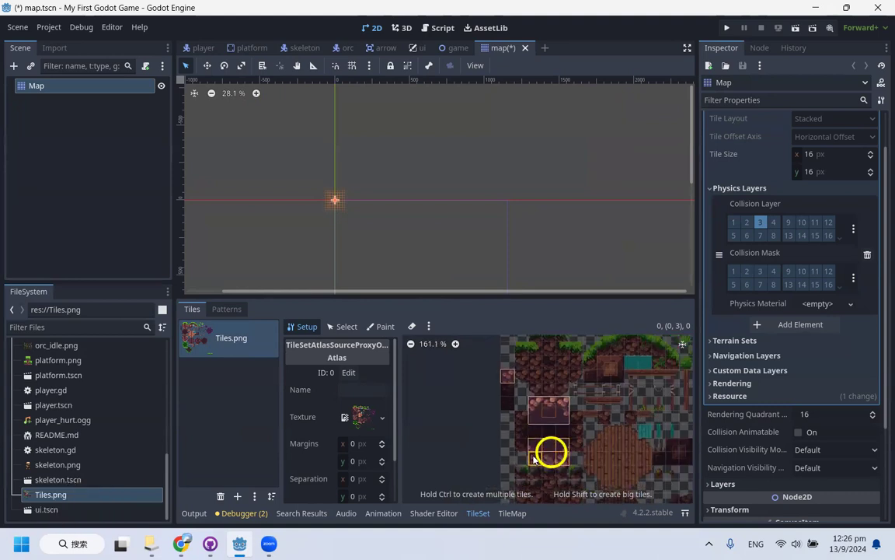
{"action": "scroll", "coordinate": [544, 423], "scroll_direction": "up", "scroll_amount": 3}
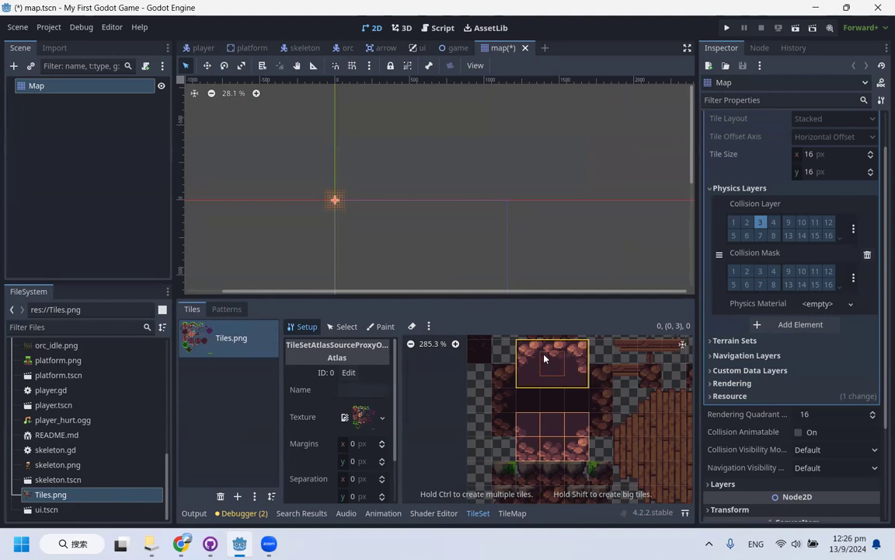
{"action": "scroll", "coordinate": [589, 407], "scroll_direction": "down", "scroll_amount": 1}
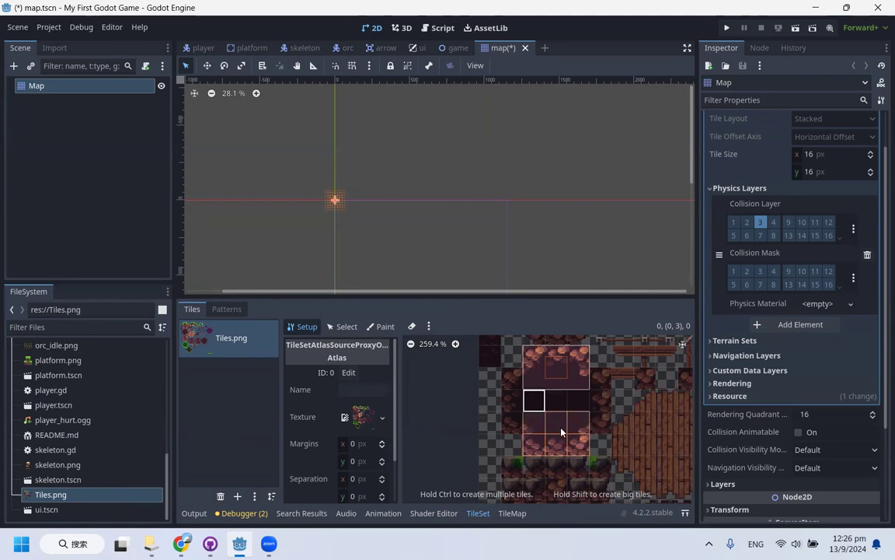
Erase the six separate tiles from the lower part of the dark cave area in the atlas
{"action": "mouse_move", "coordinate": [536, 423]}
{"action": "left_mouse_down"}
{"action": "mouse_move", "coordinate": [580, 444]}
{"action": "mouse_move", "coordinate": [532, 447]}
{"action": "left_mouse_up"}
{"action": "left_click", "coordinate": [412, 326]}
{"action": "scroll", "coordinate": [571, 435], "scroll_direction": "down", "scroll_amount": 2}
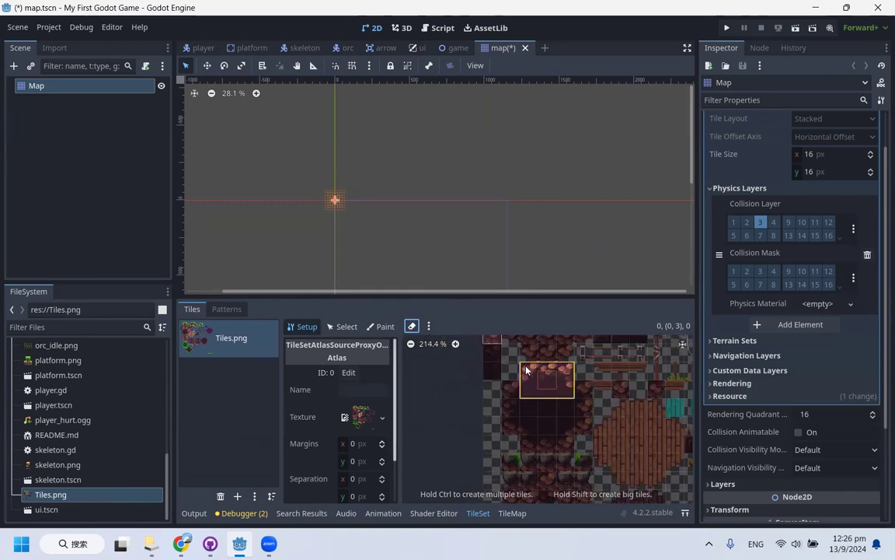
Select the big three-by-two cave tile in the atlas and expand its Physics Layer 0 collision polygon editor
{"action": "left_click", "coordinate": [350, 328]}
{"action": "left_click", "coordinate": [575, 381]}
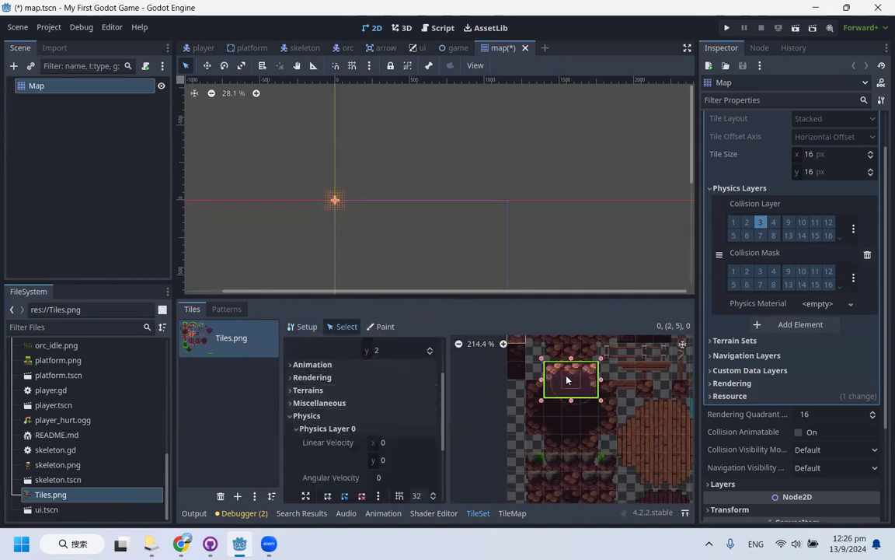
{"action": "scroll", "coordinate": [371, 353], "scroll_direction": "down", "scroll_amount": 3}
{"action": "left_click", "coordinate": [307, 385]}
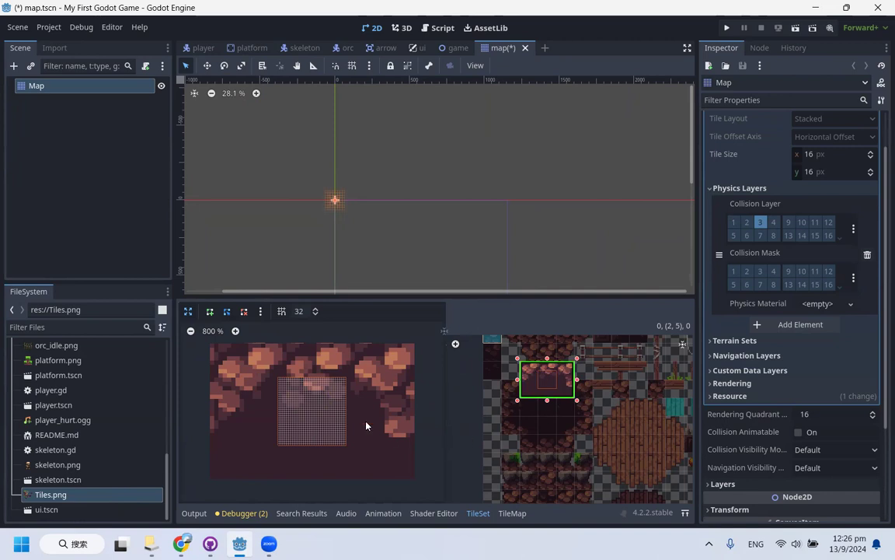
Draw a closed rectangular collision polygon through the four corners of the big cave tile, covering it entirely
{"action": "left_click", "coordinate": [209, 310]}
{"action": "left_click", "coordinate": [210, 343]}
{"action": "left_click", "coordinate": [413, 343]}
{"action": "left_click", "coordinate": [414, 479]}
{"action": "left_click", "coordinate": [210, 478]}
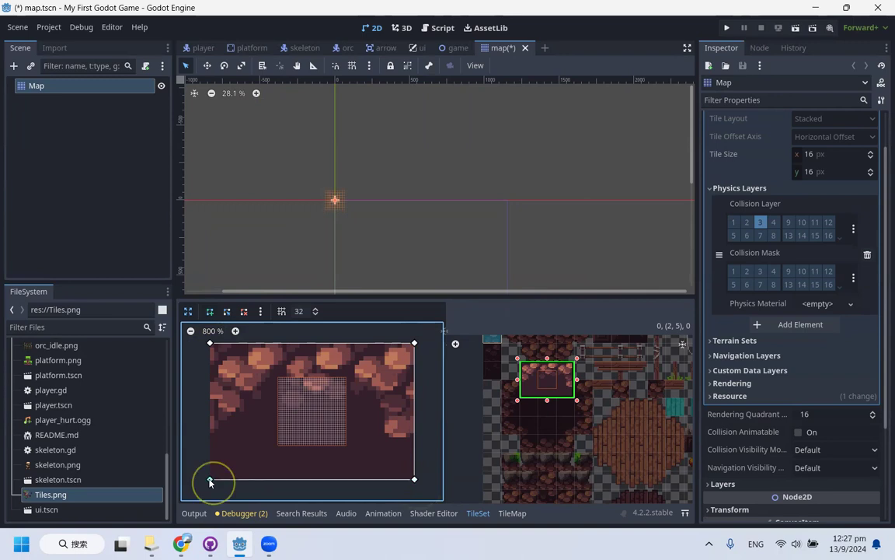
{"action": "left_click", "coordinate": [210, 342]}
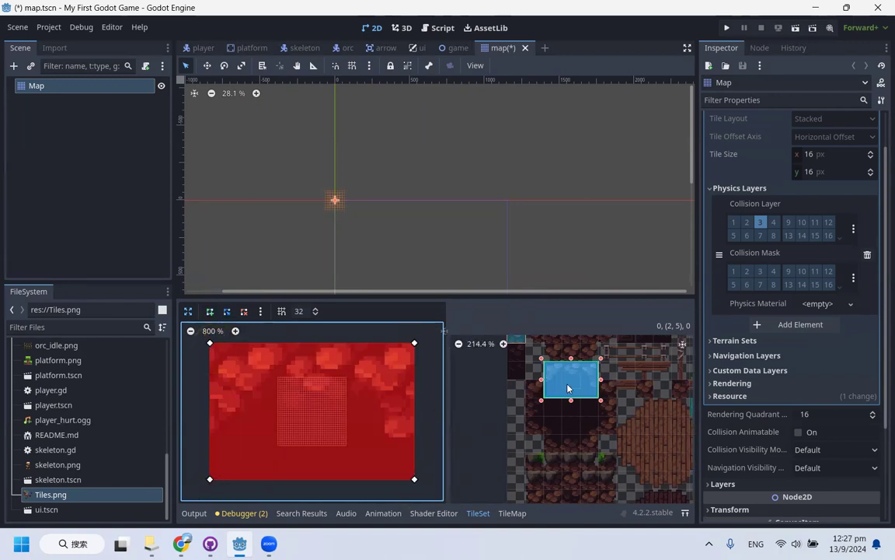
Switch to the TileMap editor and choose the big cave tile with the Paint tool for placement near the map's origin
{"action": "scroll", "coordinate": [537, 382], "scroll_direction": "down", "scroll_amount": 3}
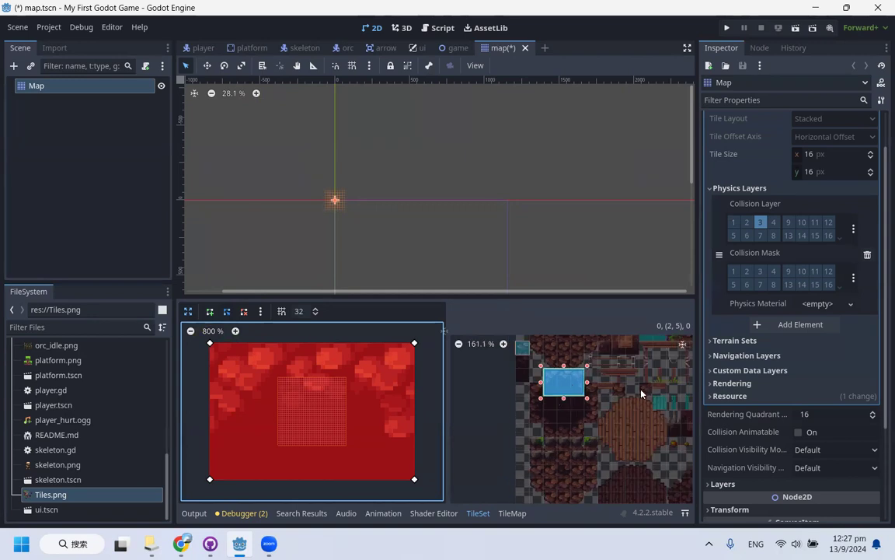
{"action": "left_click", "coordinate": [503, 514]}
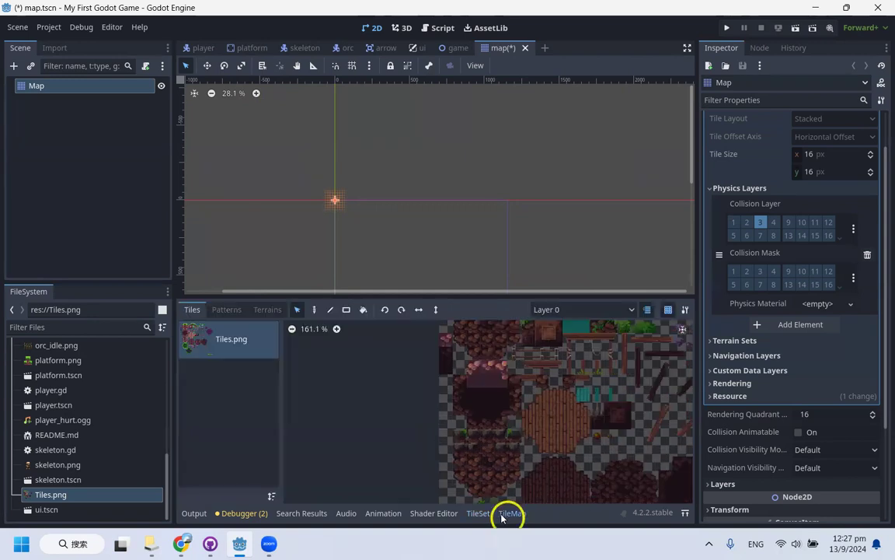
{"action": "left_click", "coordinate": [486, 373]}
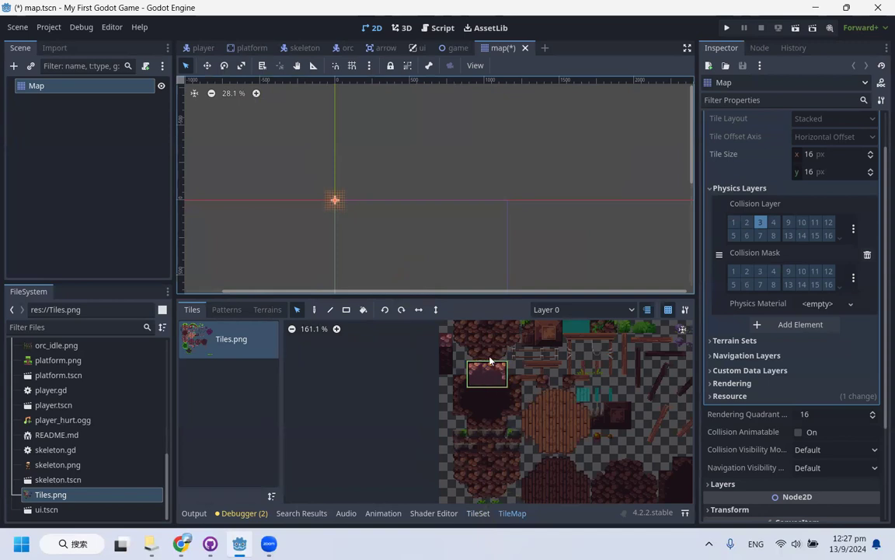
{"action": "left_click", "coordinate": [314, 311]}
{"action": "scroll", "coordinate": [373, 210], "scroll_direction": "up", "scroll_amount": 6}
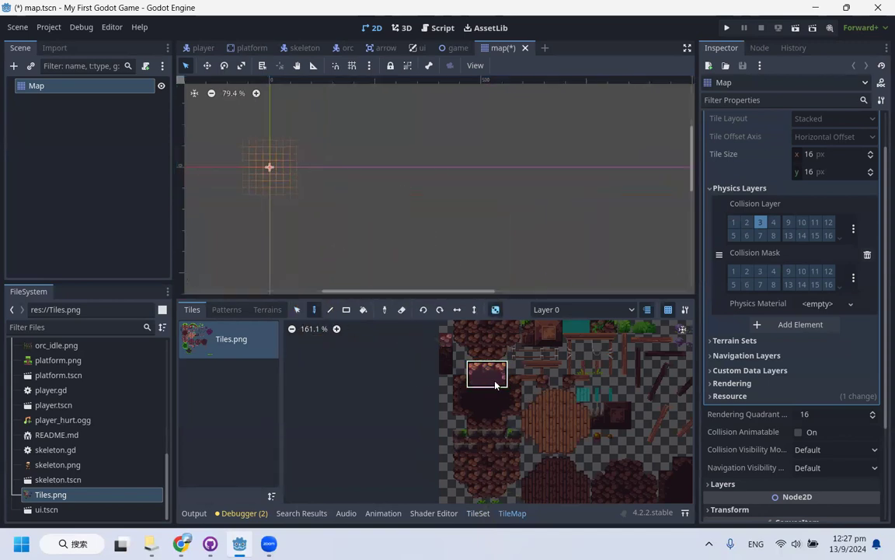
{"action": "scroll", "coordinate": [330, 204], "scroll_direction": "up", "scroll_amount": 1}
{"action": "left_click", "coordinate": [335, 203]}
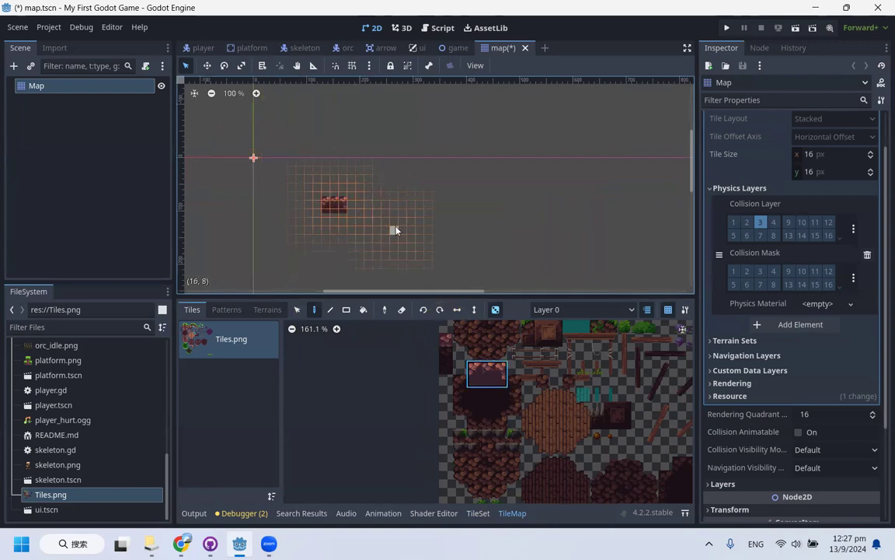
{"action": "key", "text": "ctrl+z"}
Turn off random tile placement so the selected rock-edge tiles are painted as one complete stamp
{"action": "scroll", "coordinate": [261, 188], "scroll_direction": "up", "scroll_amount": 1, "text": "ctrl"}
{"action": "scroll", "coordinate": [261, 188], "scroll_direction": "up", "scroll_amount": 3}
{"action": "scroll", "coordinate": [487, 216], "scroll_direction": "down", "scroll_amount": 6}
{"action": "left_click", "coordinate": [496, 311]}
{"action": "scroll", "coordinate": [369, 210], "scroll_direction": "up", "scroll_amount": 5}
{"action": "scroll", "coordinate": [377, 208], "scroll_direction": "down", "scroll_amount": 14}
{"action": "scroll", "coordinate": [343, 194], "scroll_direction": "up", "scroll_amount": 9}
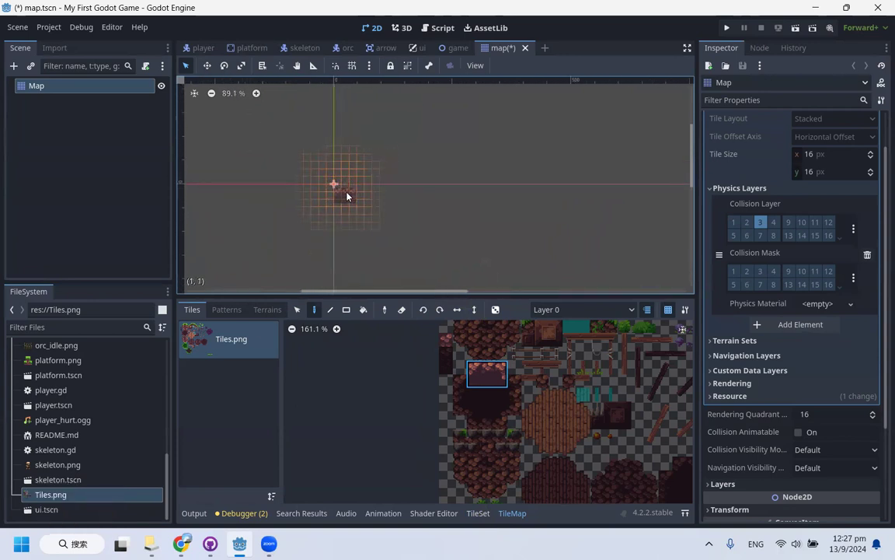
Paint a straight rock floor about 1050 px long, running right from the map's origin, with the selected tile stamp
{"action": "left_click_drag", "start_coordinate": [345, 193], "coordinate": [657, 192], "text": "shift"}
{"action": "scroll", "coordinate": [451, 226], "scroll_direction": "down", "scroll_amount": 4}
{"action": "middle_click_drag", "start_coordinate": [637, 189], "coordinate": [455, 202]}
{"action": "scroll", "coordinate": [453, 202], "scroll_direction": "up", "scroll_amount": 2}
{"action": "left_click_drag", "start_coordinate": [450, 203], "coordinate": [611, 203], "text": "shift"}
{"action": "scroll", "coordinate": [537, 201], "scroll_direction": "down", "scroll_amount": 3}
{"action": "scroll", "coordinate": [260, 174], "scroll_direction": "down", "scroll_amount": 2}
{"action": "scroll", "coordinate": [261, 168], "scroll_direction": "up", "scroll_amount": 5}
{"action": "scroll", "coordinate": [280, 158], "scroll_direction": "down", "scroll_amount": 2}
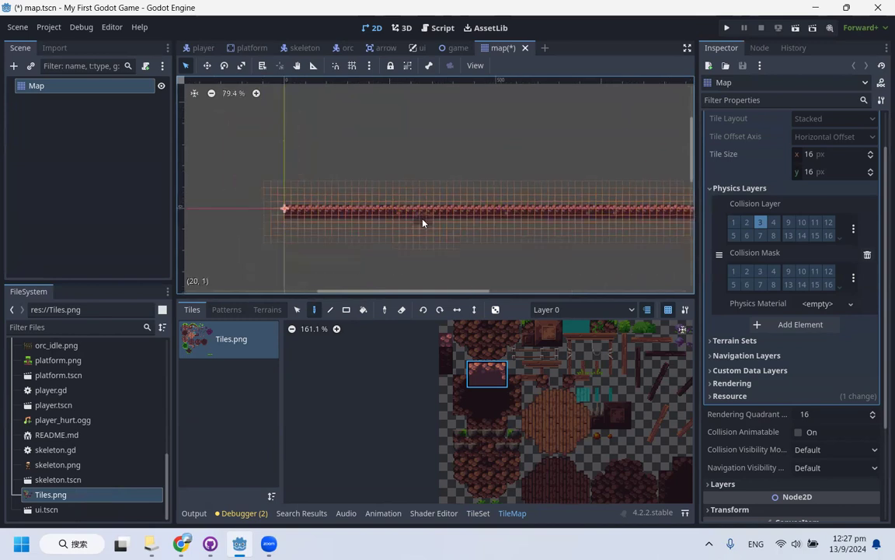
{"action": "scroll", "coordinate": [311, 202], "scroll_direction": "down", "scroll_amount": 1}
{"action": "scroll", "coordinate": [351, 206], "scroll_direction": "up", "scroll_amount": 2}
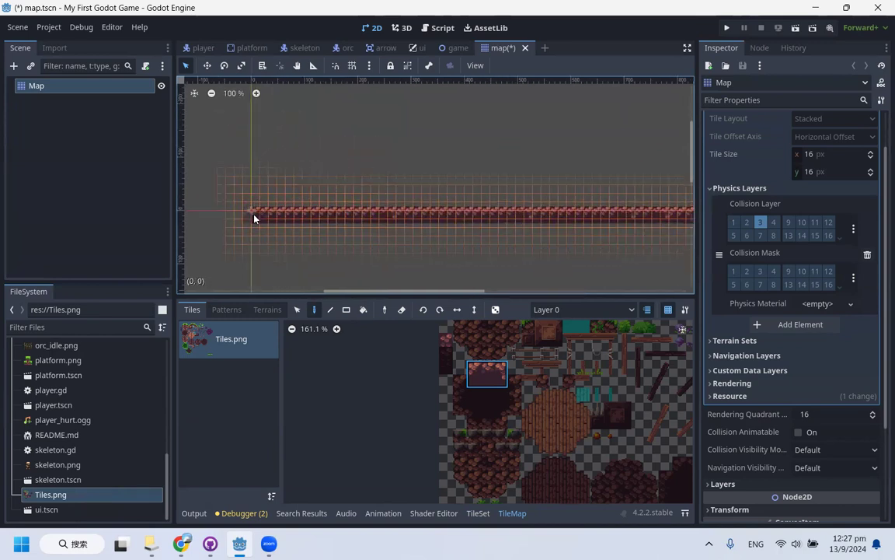
Try painting freehand rows of the rock stamp above and below the floor
{"action": "mouse_move", "coordinate": [263, 195]}
{"action": "left_mouse_down"}
{"action": "mouse_move", "coordinate": [621, 186]}
{"action": "mouse_move", "coordinate": [261, 185]}
{"action": "mouse_move", "coordinate": [576, 194]}
{"action": "left_mouse_up"}
{"action": "scroll", "coordinate": [377, 203], "scroll_direction": "down", "scroll_amount": 1}
{"action": "scroll", "coordinate": [286, 238], "scroll_direction": "up", "scroll_amount": 2}
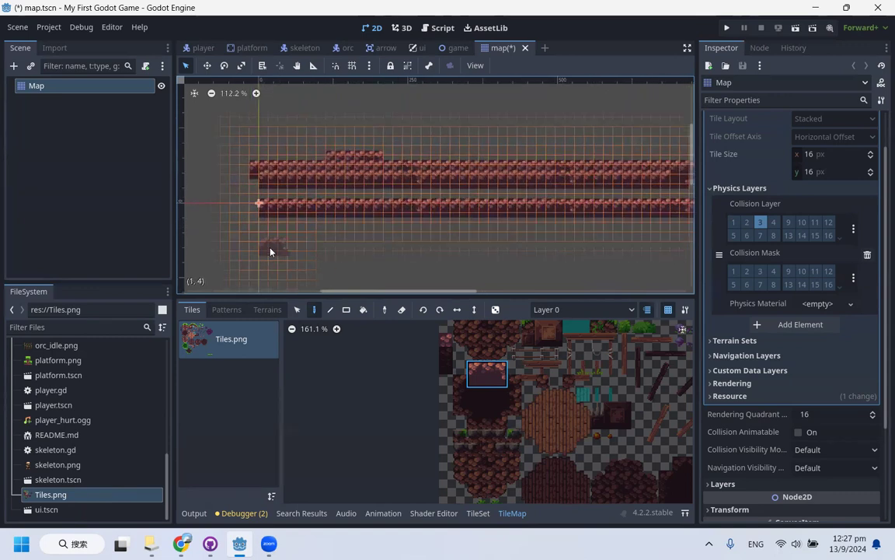
{"action": "left_click_drag", "start_coordinate": [274, 251], "coordinate": [303, 248]}
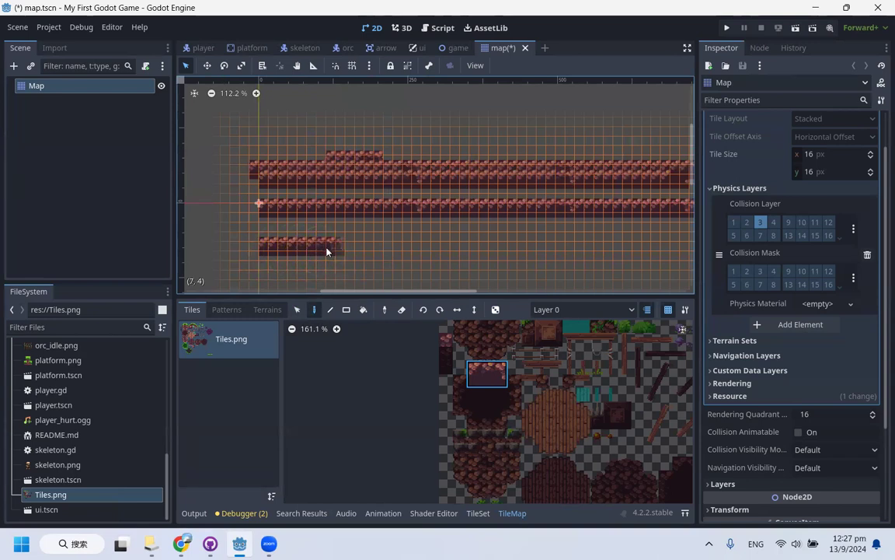
{"action": "left_click_drag", "start_coordinate": [271, 250], "coordinate": [437, 249]}
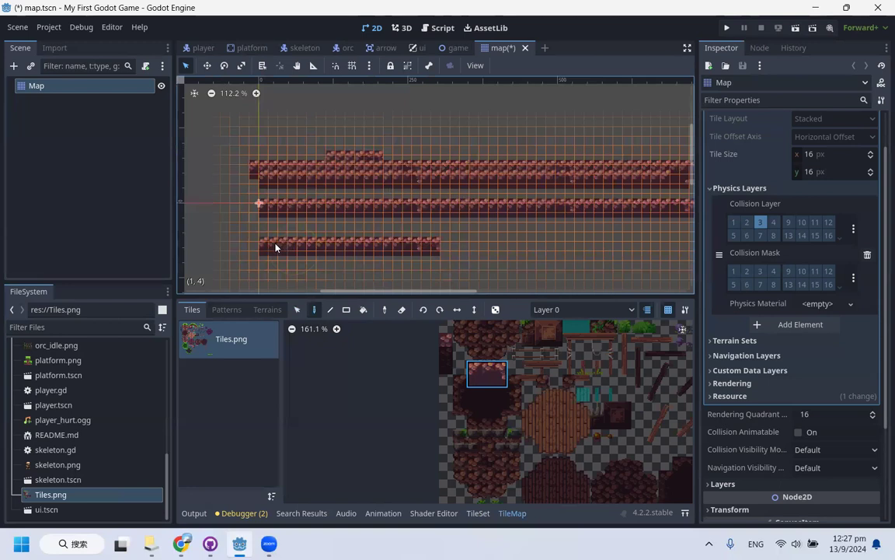
{"action": "left_click_drag", "start_coordinate": [289, 246], "coordinate": [415, 249]}
{"action": "scroll", "coordinate": [465, 196], "scroll_direction": "down", "scroll_amount": 2}
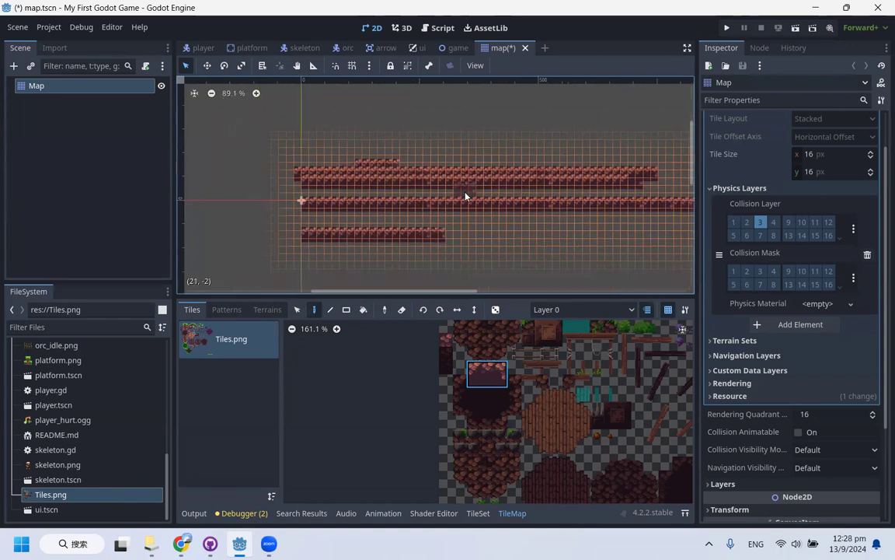
{"action": "scroll", "coordinate": [465, 196], "scroll_direction": "up", "scroll_amount": 1}
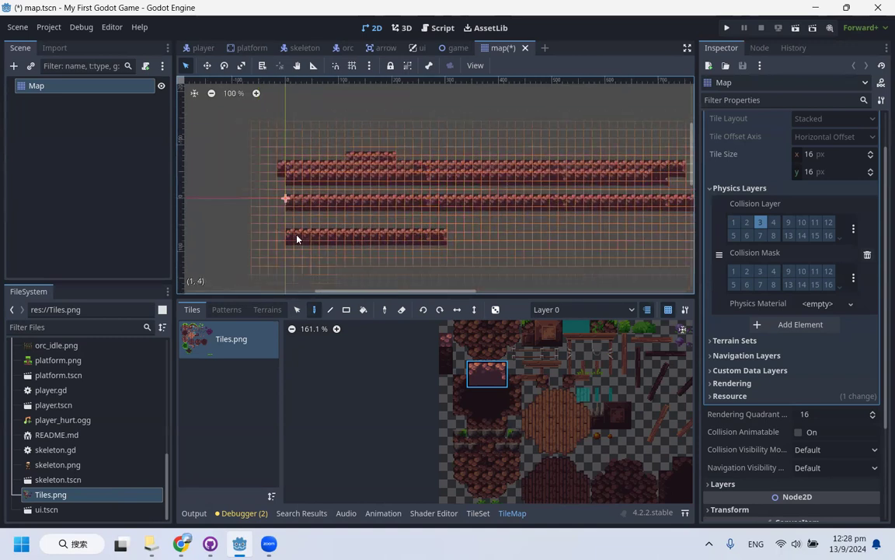
{"action": "scroll", "coordinate": [466, 128], "scroll_direction": "down", "scroll_amount": 3}
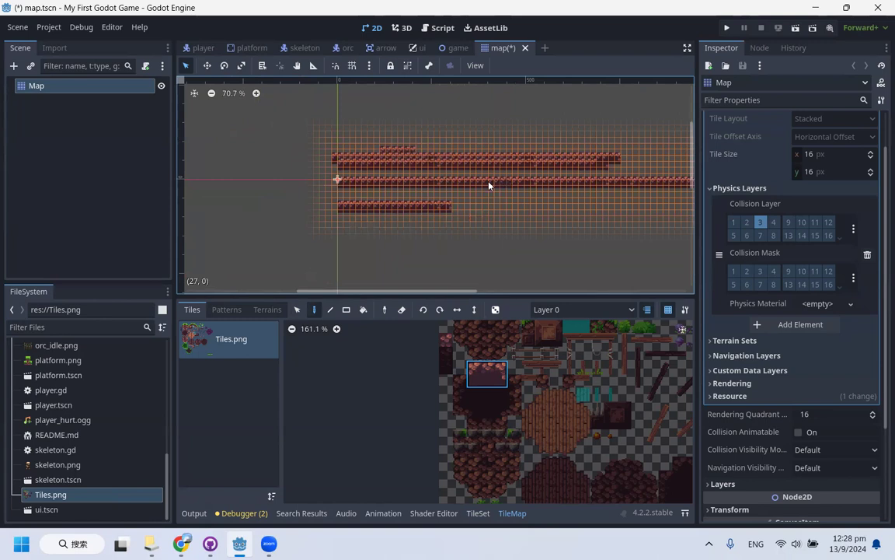
{"action": "scroll", "coordinate": [363, 244], "scroll_direction": "up", "scroll_amount": 5}
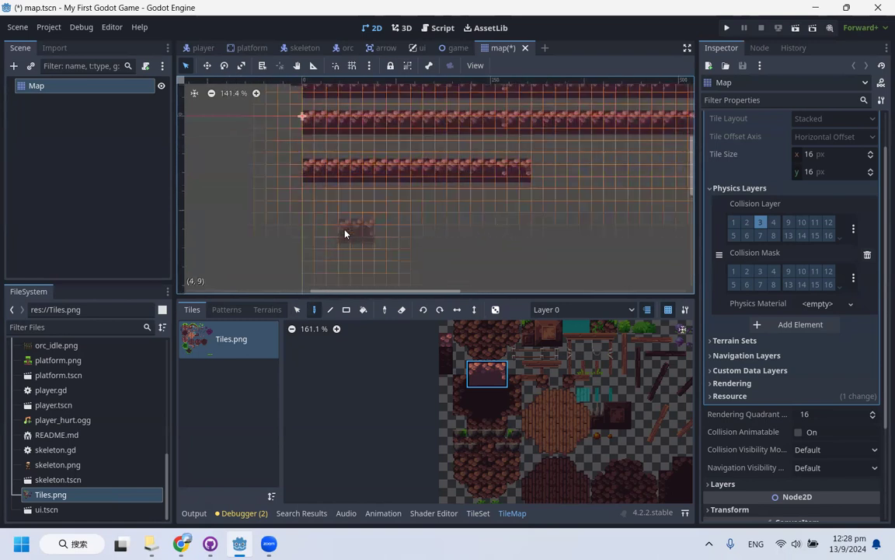
Try placing rock stamps one at a time as a continuous row beneath the existing rows
{"action": "left_click", "coordinate": [315, 217]}
{"action": "left_click", "coordinate": [359, 226]}
{"action": "left_click", "coordinate": [406, 223]}
{"action": "left_click", "coordinate": [448, 225]}
{"action": "left_click", "coordinate": [529, 221]}
{"action": "left_click", "coordinate": [577, 223]}
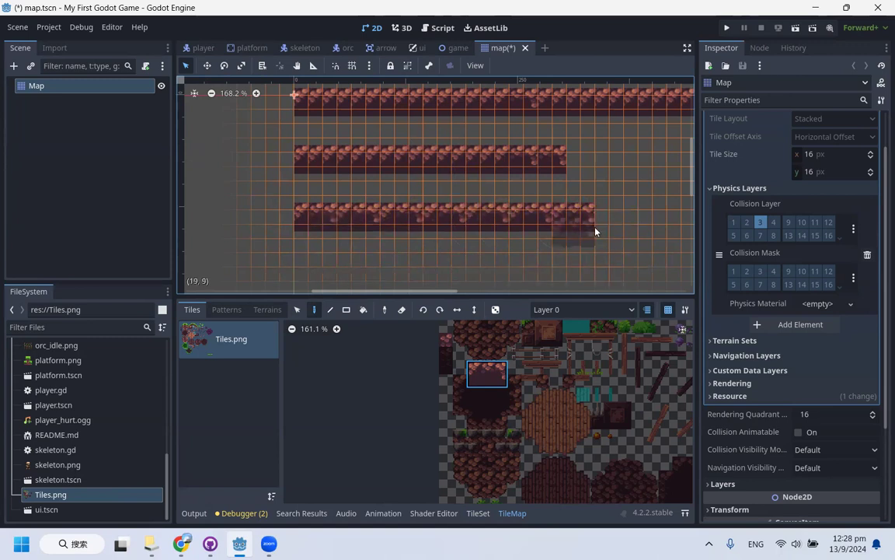
{"action": "left_click", "coordinate": [623, 220]}
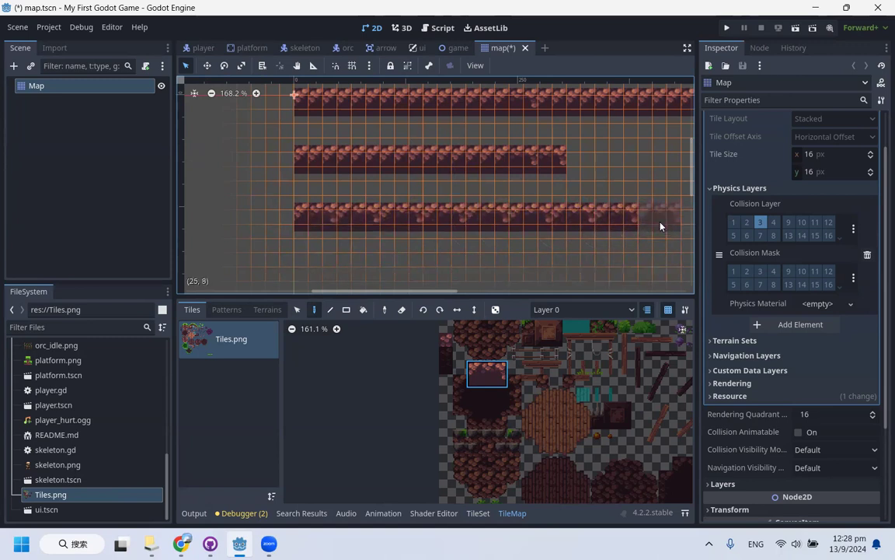
{"action": "scroll", "coordinate": [450, 190], "scroll_direction": "down", "scroll_amount": 2}
{"action": "left_click", "coordinate": [666, 218]}
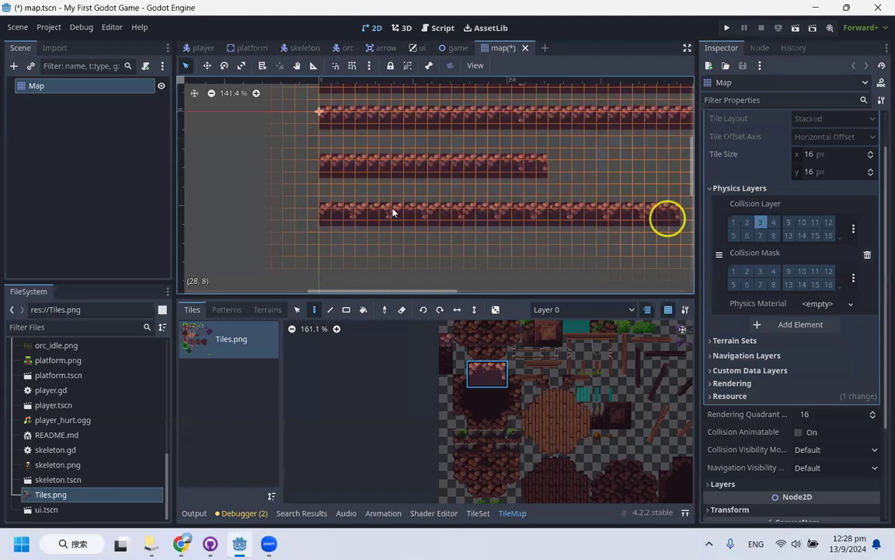
Erase the trial rock rows below the main floor
{"action": "scroll", "coordinate": [392, 213], "scroll_direction": "down", "scroll_amount": 5}
{"action": "mouse_move", "coordinate": [364, 206]}
{"action": "right_mouse_down"}
{"action": "mouse_move", "coordinate": [550, 214]}
{"action": "mouse_move", "coordinate": [413, 190]}
{"action": "mouse_move", "coordinate": [225, 193]}
{"action": "right_mouse_up"}
{"action": "scroll", "coordinate": [302, 182], "scroll_direction": "down", "scroll_amount": 3}
{"action": "scroll", "coordinate": [219, 202], "scroll_direction": "down", "scroll_amount": 5}
{"action": "scroll", "coordinate": [544, 173], "scroll_direction": "up", "scroll_amount": 4}
{"action": "scroll", "coordinate": [379, 155], "scroll_direction": "up", "scroll_amount": 4}
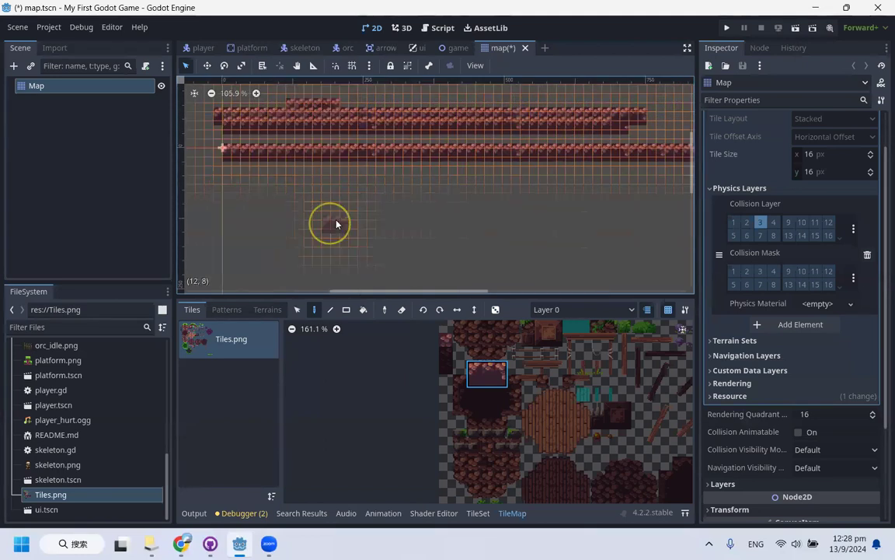
Try painting another freehand rock row below the floor, and erase all trial tiles except the floor
{"action": "scroll", "coordinate": [336, 224], "scroll_direction": "down", "scroll_amount": 5}
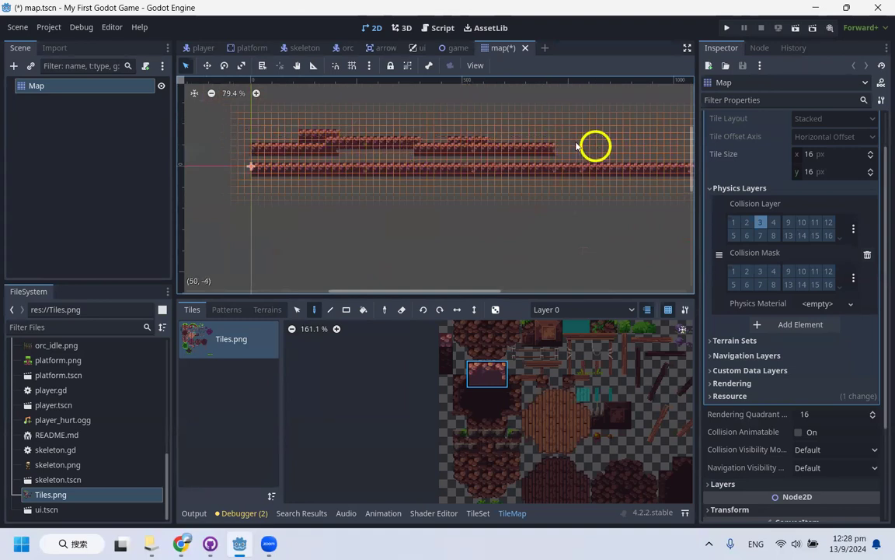
{"action": "left_click_drag", "start_coordinate": [247, 230], "coordinate": [560, 238]}
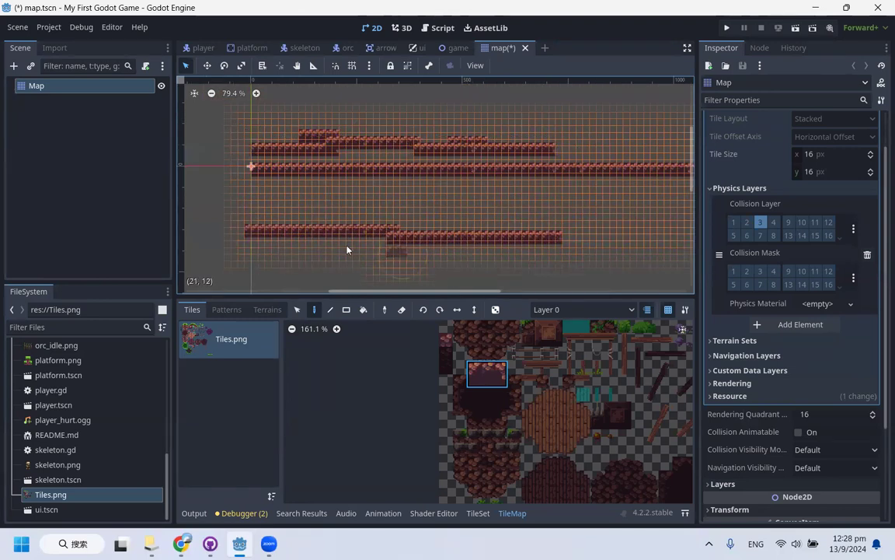
{"action": "mouse_move", "coordinate": [524, 234]}
{"action": "right_mouse_down"}
{"action": "mouse_move", "coordinate": [409, 241]}
{"action": "mouse_move", "coordinate": [254, 224]}
{"action": "mouse_move", "coordinate": [255, 148]}
{"action": "mouse_move", "coordinate": [545, 150]}
{"action": "mouse_move", "coordinate": [343, 144]}
{"action": "mouse_move", "coordinate": [346, 130]}
{"action": "mouse_move", "coordinate": [324, 140]}
{"action": "right_mouse_up"}
{"action": "scroll", "coordinate": [420, 170], "scroll_direction": "down", "scroll_amount": 3}
{"action": "scroll", "coordinate": [524, 192], "scroll_direction": "up", "scroll_amount": 1}
{"action": "scroll", "coordinate": [536, 189], "scroll_direction": "down", "scroll_amount": 4}
{"action": "scroll", "coordinate": [411, 130], "scroll_direction": "down", "scroll_amount": 2}
{"action": "scroll", "coordinate": [498, 164], "scroll_direction": "up", "scroll_amount": 2}
{"action": "scroll", "coordinate": [450, 166], "scroll_direction": "up", "scroll_amount": 4}
{"action": "scroll", "coordinate": [367, 184], "scroll_direction": "down", "scroll_amount": 3}
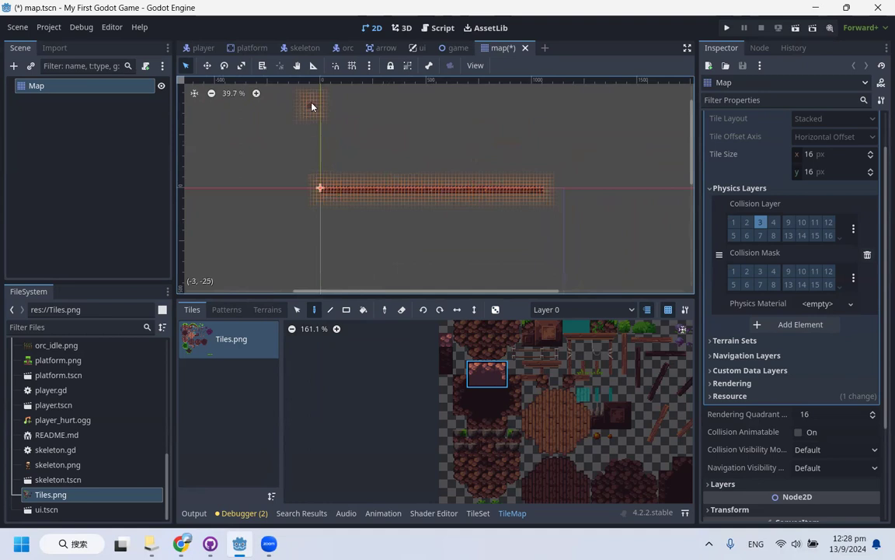
Rotate the rock stamp clockwise and paint a vertical left wall about 220 px high from the floor's left end
{"action": "scroll", "coordinate": [536, 188], "scroll_direction": "down", "scroll_amount": 2}
{"action": "scroll", "coordinate": [429, 150], "scroll_direction": "up", "scroll_amount": 2}
{"action": "scroll", "coordinate": [370, 141], "scroll_direction": "up", "scroll_amount": 4}
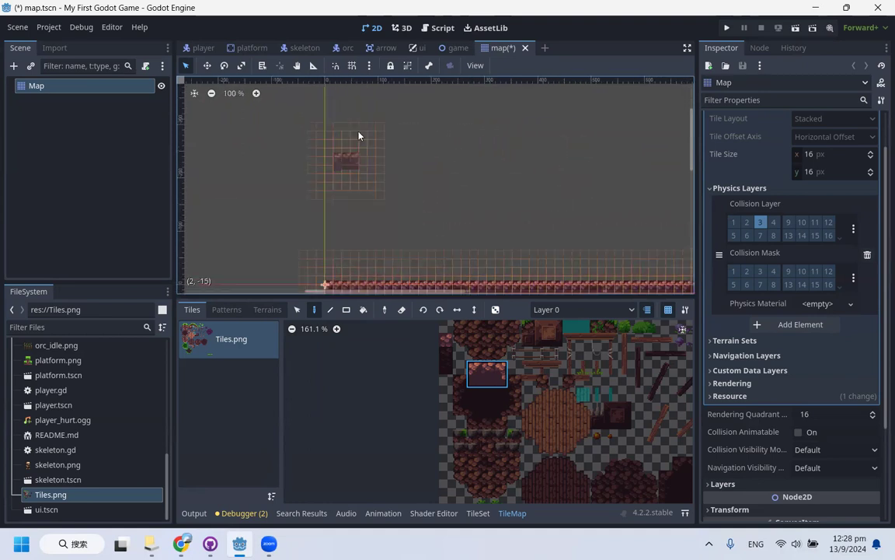
{"action": "scroll", "coordinate": [358, 136], "scroll_direction": "down", "scroll_amount": 2}
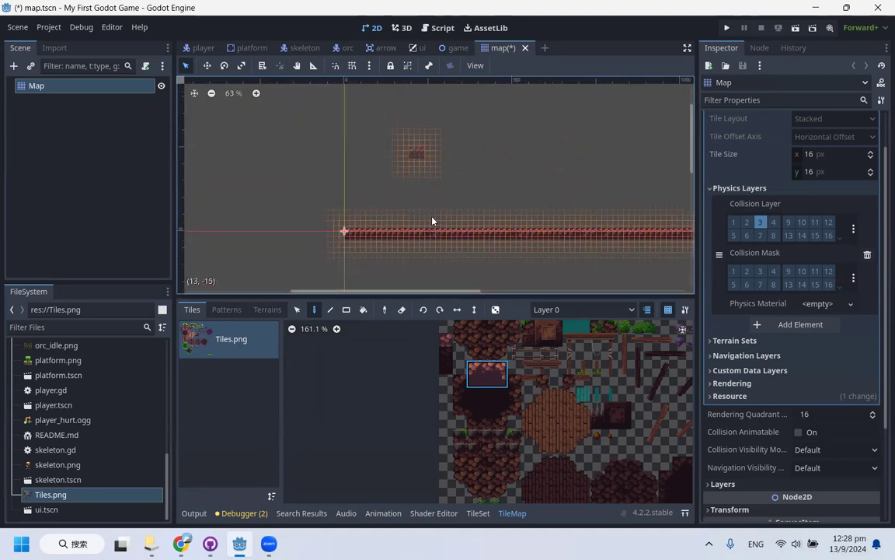
{"action": "left_click", "coordinate": [441, 312]}
{"action": "scroll", "coordinate": [323, 202], "scroll_direction": "up", "scroll_amount": 2}
{"action": "scroll", "coordinate": [310, 198], "scroll_direction": "up", "scroll_amount": 2}
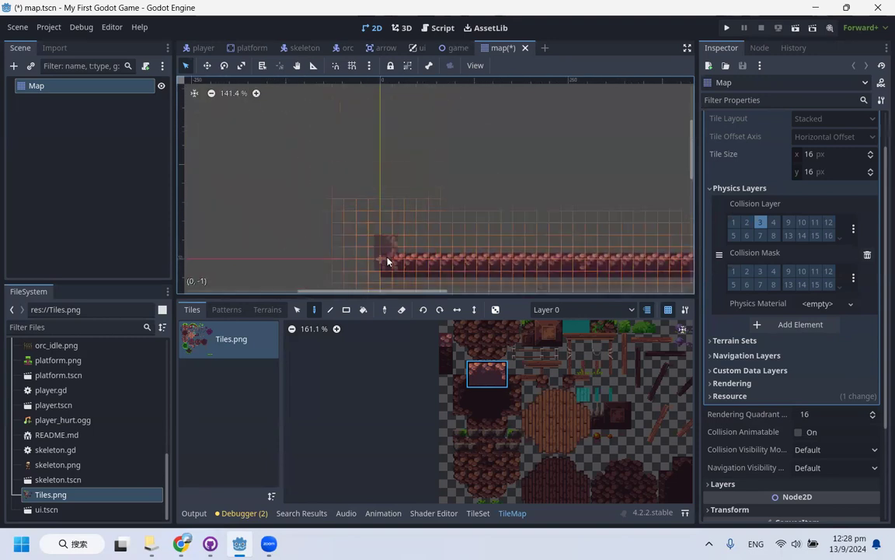
{"action": "left_click_drag", "start_coordinate": [384, 262], "coordinate": [395, 200]}
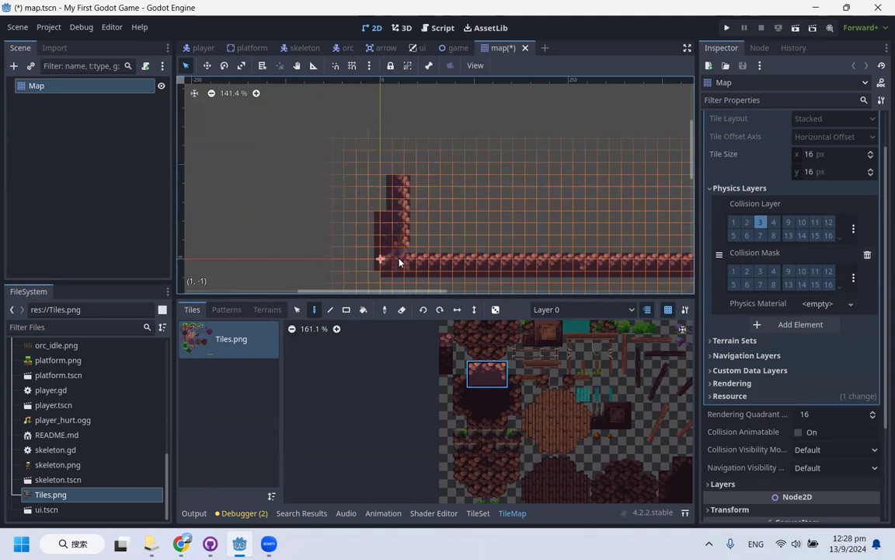
{"action": "key", "text": "ctrl+z"}
{"action": "left_click_drag", "start_coordinate": [385, 260], "coordinate": [391, 94]}
{"action": "scroll", "coordinate": [432, 219], "scroll_direction": "down", "scroll_amount": 3}
Extend the left wall straight upward with the Line tool to a height of about 670 px
{"action": "left_click", "coordinate": [331, 310]}
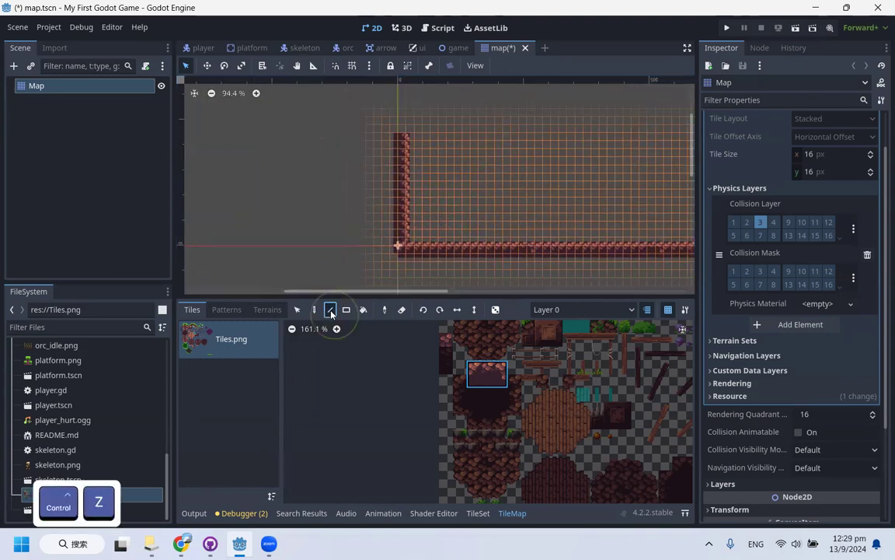
{"action": "scroll", "coordinate": [486, 163], "scroll_direction": "down", "scroll_amount": 6}
{"action": "scroll", "coordinate": [479, 198], "scroll_direction": "down", "scroll_amount": 6}
{"action": "scroll", "coordinate": [475, 128], "scroll_direction": "up", "scroll_amount": 10}
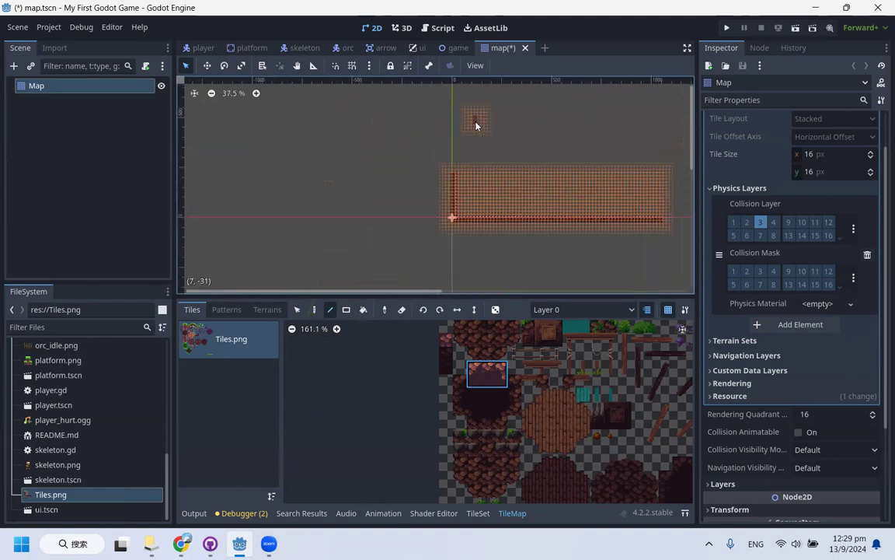
{"action": "scroll", "coordinate": [396, 235], "scroll_direction": "down", "scroll_amount": 9}
{"action": "scroll", "coordinate": [435, 192], "scroll_direction": "up", "scroll_amount": 8}
{"action": "scroll", "coordinate": [411, 206], "scroll_direction": "up", "scroll_amount": 1}
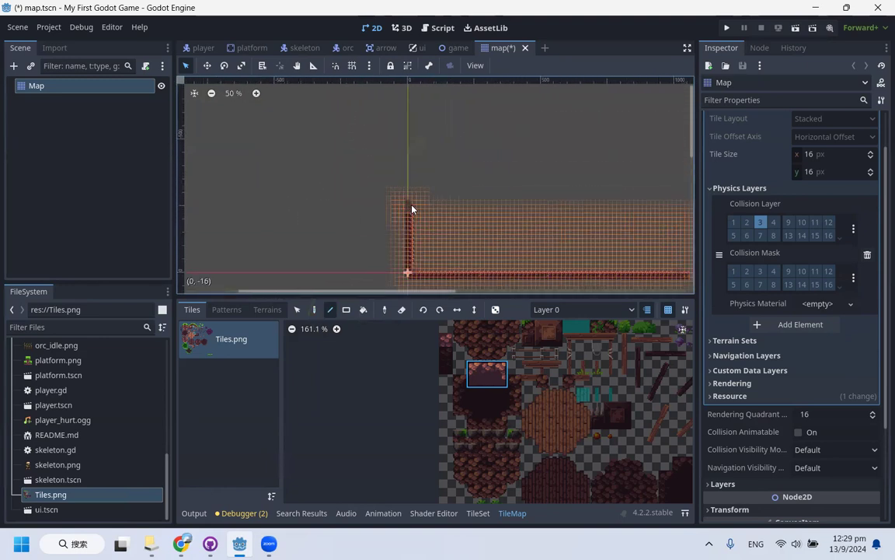
{"action": "left_click_drag", "start_coordinate": [412, 206], "coordinate": [409, 107]}
{"action": "scroll", "coordinate": [336, 177], "scroll_direction": "down", "scroll_amount": 1}
{"action": "scroll", "coordinate": [510, 200], "scroll_direction": "down", "scroll_amount": 3}
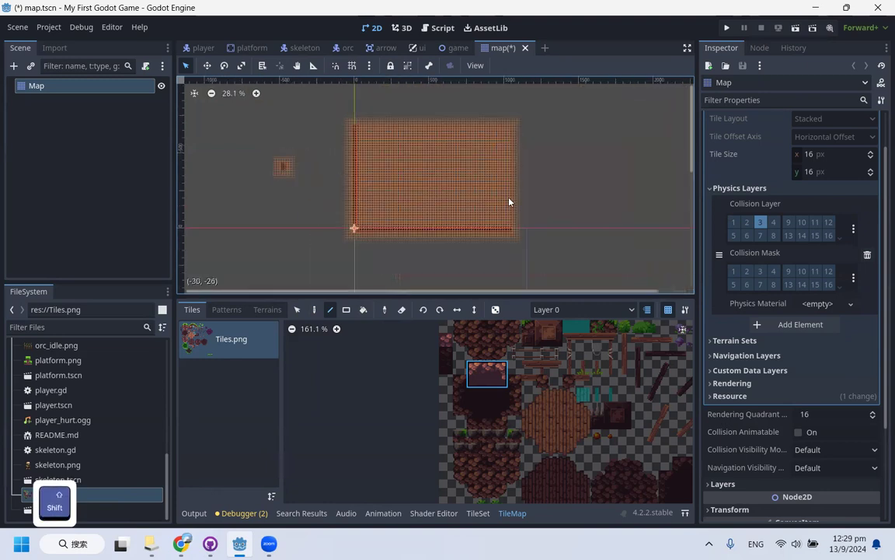
Rotate the stamp to face left and paint a right wall about 250 px high from the floor's right end
{"action": "scroll", "coordinate": [494, 217], "scroll_direction": "up", "scroll_amount": 7}
{"action": "scroll", "coordinate": [485, 217], "scroll_direction": "up", "scroll_amount": 4}
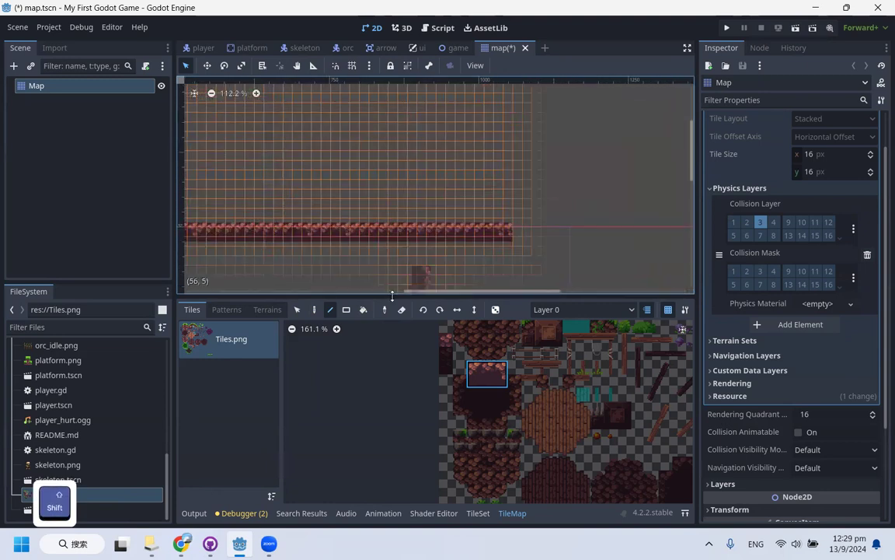
{"action": "left_click", "coordinate": [439, 311]}
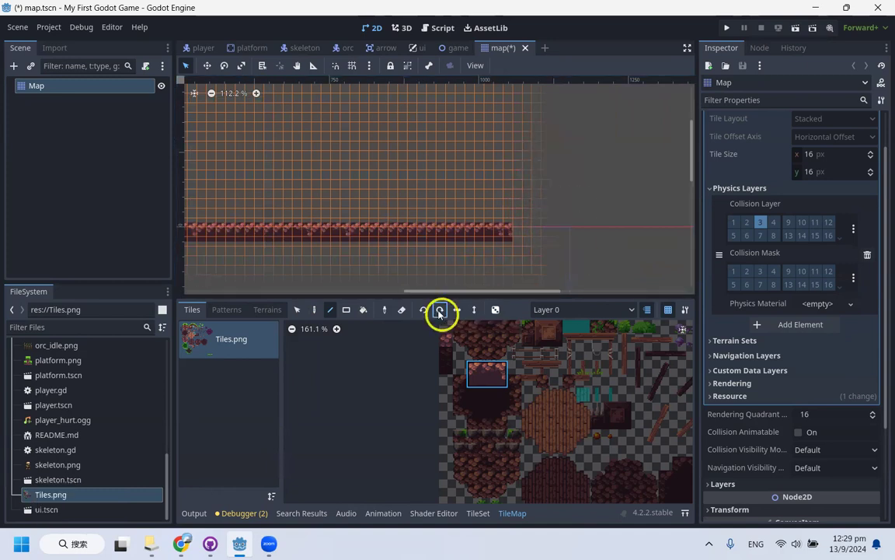
{"action": "left_click", "coordinate": [507, 226], "text": "shift"}
{"action": "mouse_move", "coordinate": [508, 201]}
{"action": "left_mouse_down", "text": "shift"}
{"action": "mouse_move", "coordinate": [508, 88]}
{"action": "mouse_move", "coordinate": [515, 207]}
{"action": "left_mouse_up", "text": "shift"}
{"action": "scroll", "coordinate": [510, 138], "scroll_direction": "down", "scroll_amount": 1, "text": "shift"}
{"action": "scroll", "coordinate": [535, 236], "scroll_direction": "down", "scroll_amount": 3}
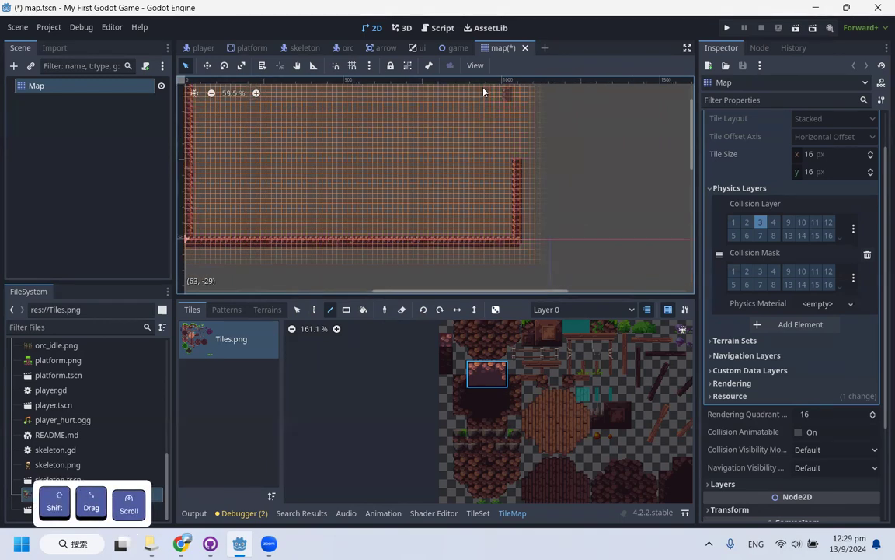
Extend the right wall straight upward to match the height of the left wall
{"action": "scroll", "coordinate": [510, 138], "scroll_direction": "down", "scroll_amount": 3}
{"action": "scroll", "coordinate": [508, 140], "scroll_direction": "up", "scroll_amount": 2}
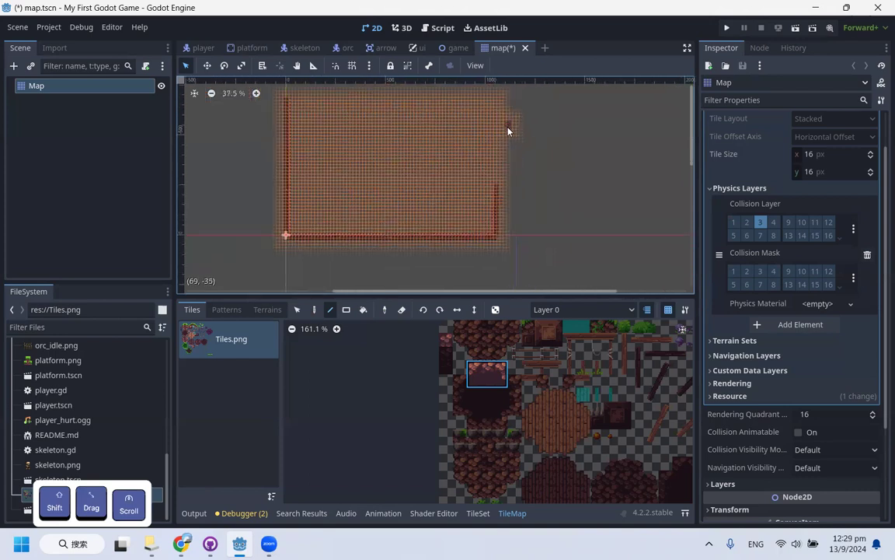
{"action": "left_click_drag", "start_coordinate": [493, 199], "coordinate": [492, 94], "text": "shift"}
{"action": "scroll", "coordinate": [572, 243], "scroll_direction": "down", "scroll_amount": 2}
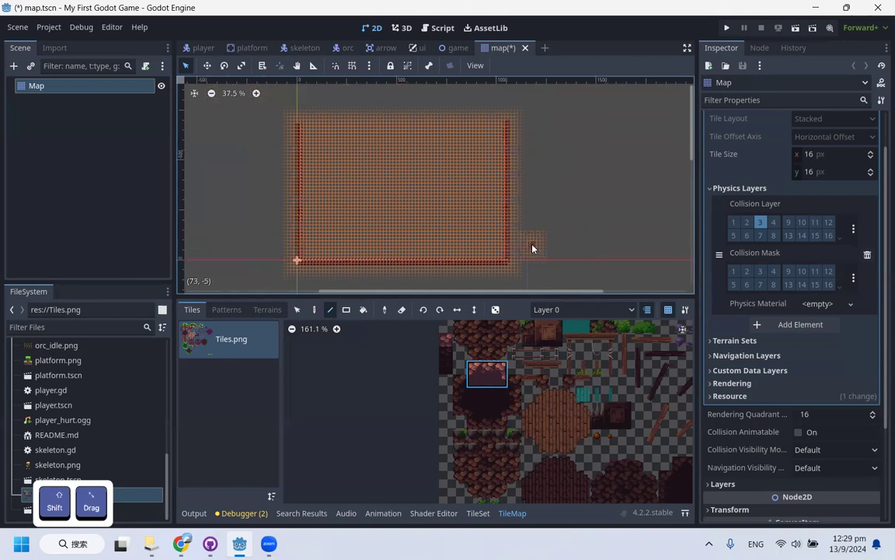
Save the map scene with its painted floor and side walls
{"action": "scroll", "coordinate": [436, 164], "scroll_direction": "down", "scroll_amount": 2}
{"action": "scroll", "coordinate": [430, 173], "scroll_direction": "up", "scroll_amount": 8}
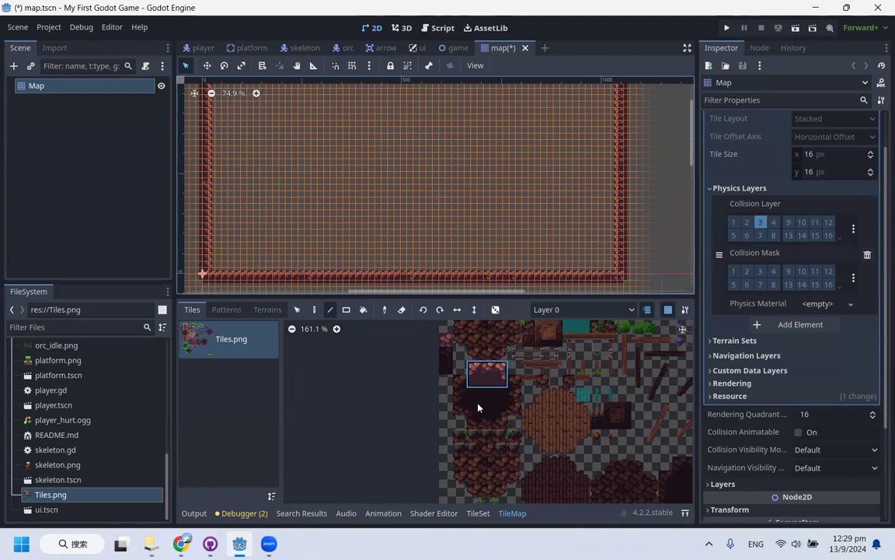
{"action": "scroll", "coordinate": [437, 209], "scroll_direction": "down", "scroll_amount": 2}
{"action": "scroll", "coordinate": [398, 228], "scroll_direction": "up", "scroll_amount": 4}
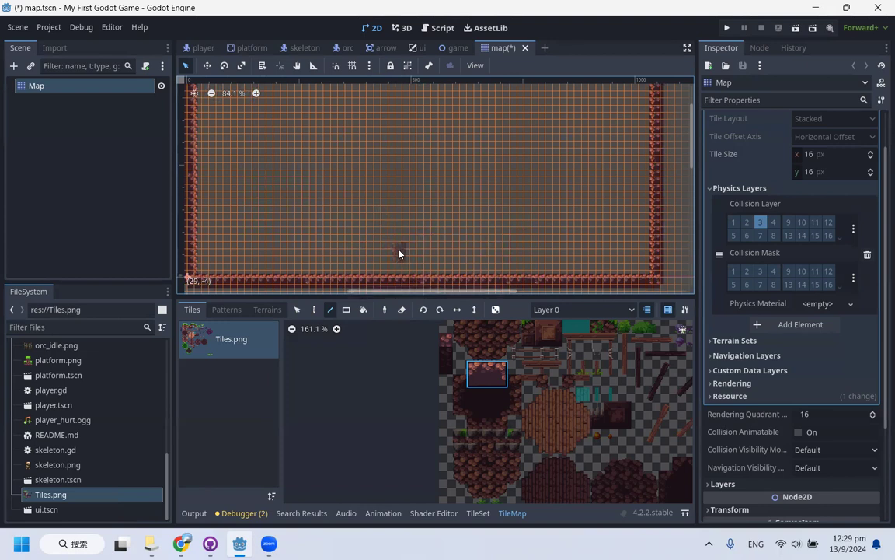
{"action": "key", "text": "ctrl+s"}
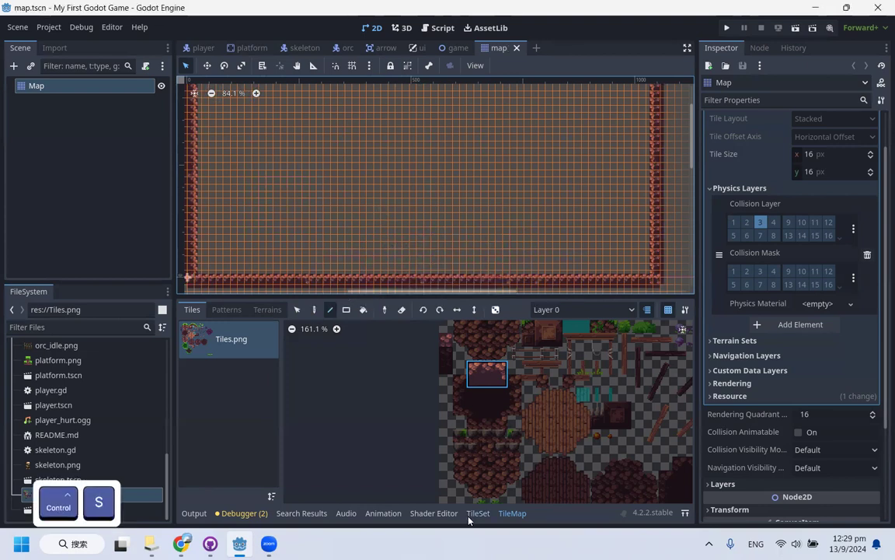
Create a 3×1 big tile in Tiles.png from the middle three tiles of the grey-topped rock row
{"action": "left_click", "coordinate": [475, 513]}
{"action": "scroll", "coordinate": [526, 423], "scroll_direction": "up", "scroll_amount": 5}
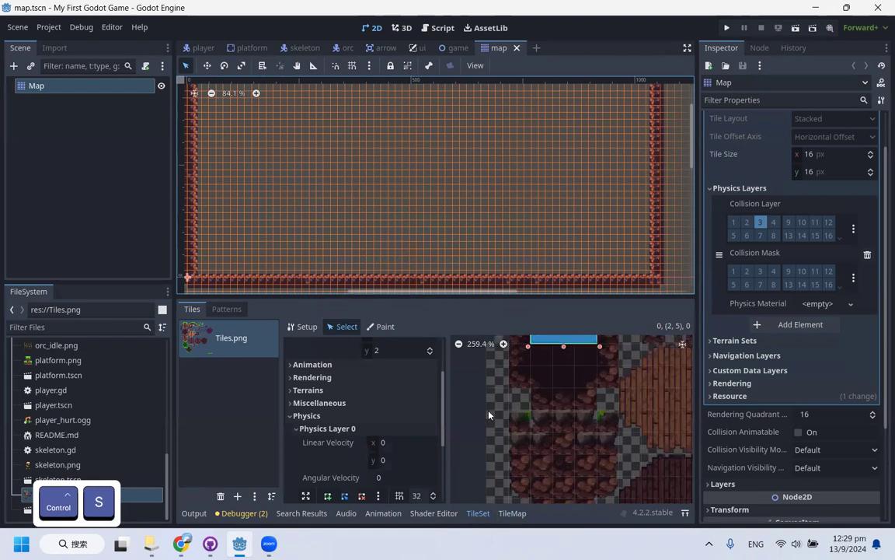
{"action": "left_click", "coordinate": [303, 326]}
{"action": "key", "text": "shift"}
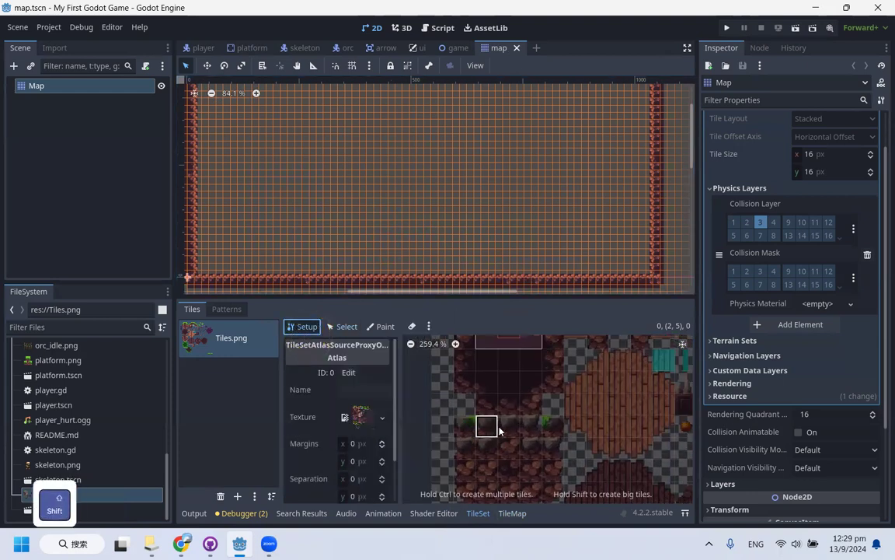
{"action": "left_click_drag", "start_coordinate": [488, 428], "coordinate": [531, 434], "text": "shift"}
{"action": "scroll", "coordinate": [536, 435], "scroll_direction": "up", "scroll_amount": 1}
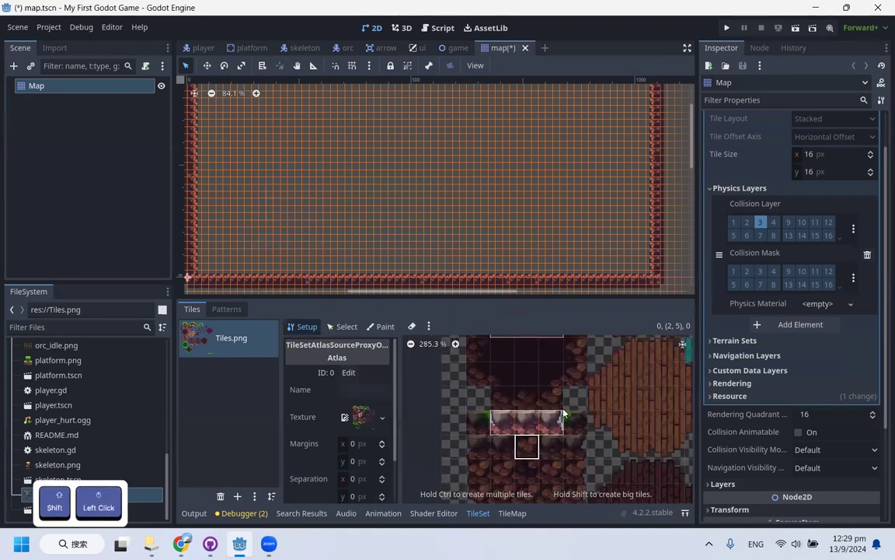
Examine the new 3×1 stone tile, the rest of the Tiles.png atlas and the painted map area
{"action": "scroll", "coordinate": [563, 414], "scroll_direction": "up", "scroll_amount": 12}
{"action": "scroll", "coordinate": [533, 409], "scroll_direction": "down", "scroll_amount": 5}
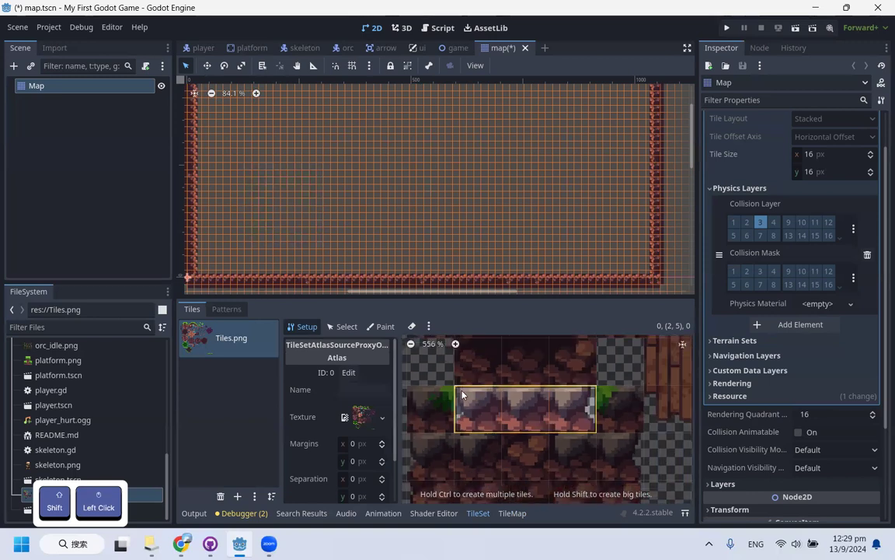
{"action": "scroll", "coordinate": [461, 394], "scroll_direction": "down", "scroll_amount": 13}
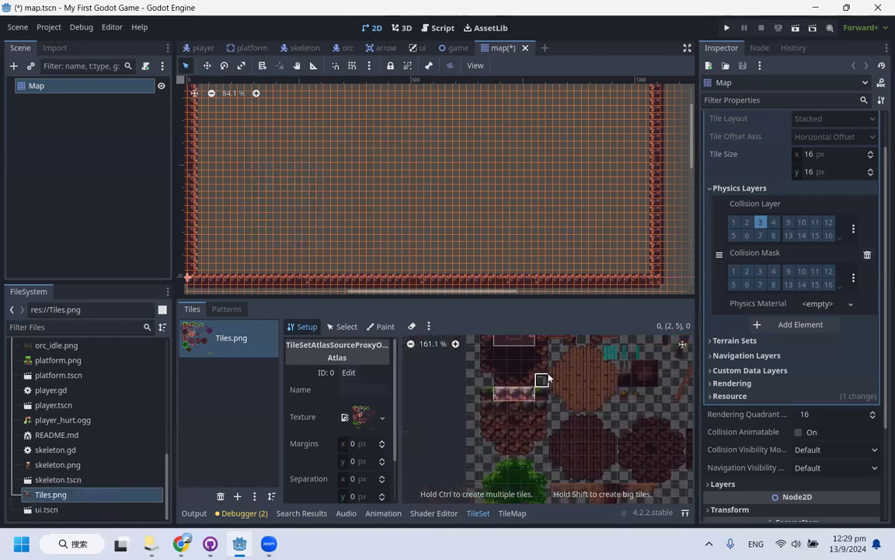
{"action": "scroll", "coordinate": [548, 378], "scroll_direction": "down", "scroll_amount": 8}
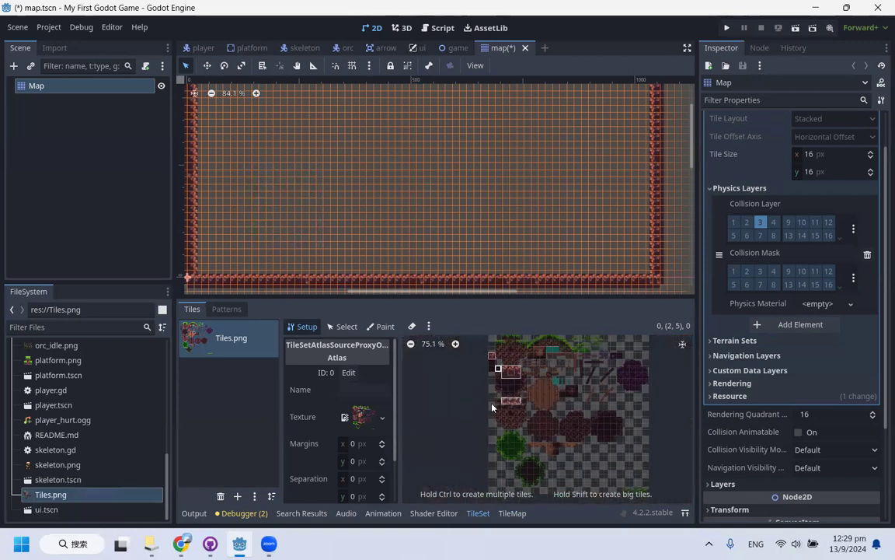
{"action": "scroll", "coordinate": [492, 407], "scroll_direction": "down", "scroll_amount": 3}
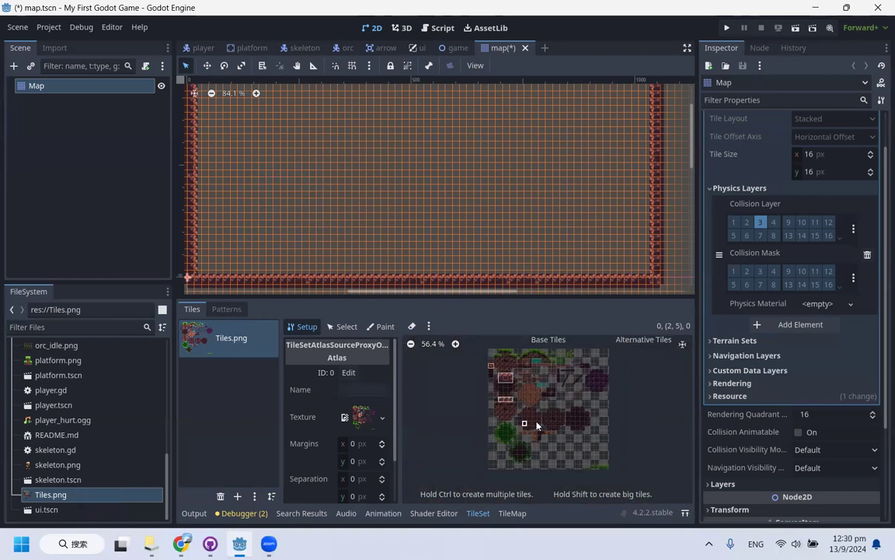
{"action": "scroll", "coordinate": [512, 402], "scroll_direction": "up", "scroll_amount": 6}
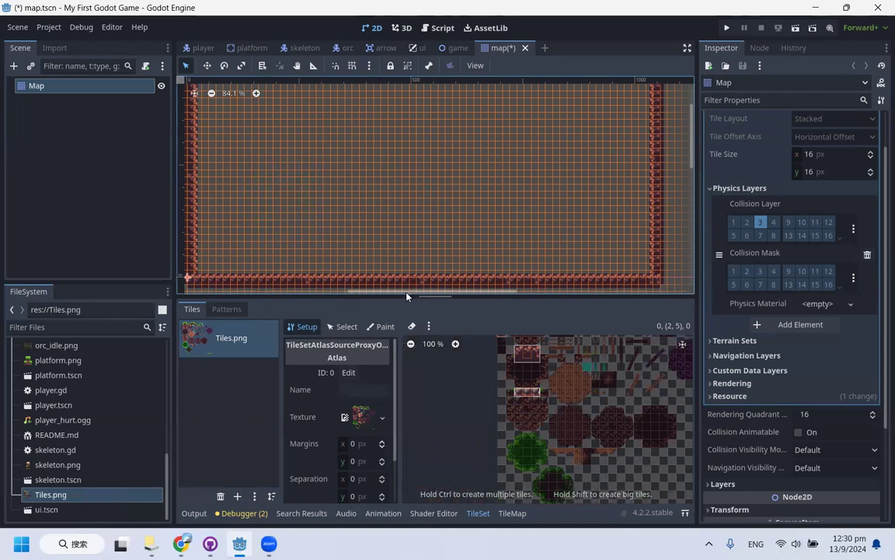
{"action": "left_click_drag", "start_coordinate": [407, 292], "coordinate": [400, 292]}
{"action": "scroll", "coordinate": [441, 164], "scroll_direction": "down", "scroll_amount": 3}
{"action": "scroll", "coordinate": [498, 210], "scroll_direction": "up", "scroll_amount": 1}
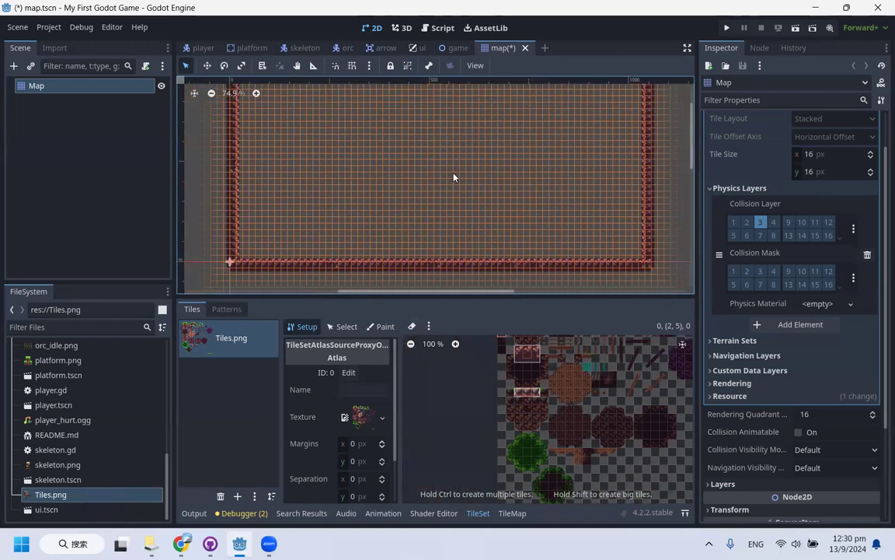
{"action": "scroll", "coordinate": [454, 178], "scroll_direction": "up", "scroll_amount": 1}
{"action": "scroll", "coordinate": [538, 394], "scroll_direction": "up", "scroll_amount": 2}
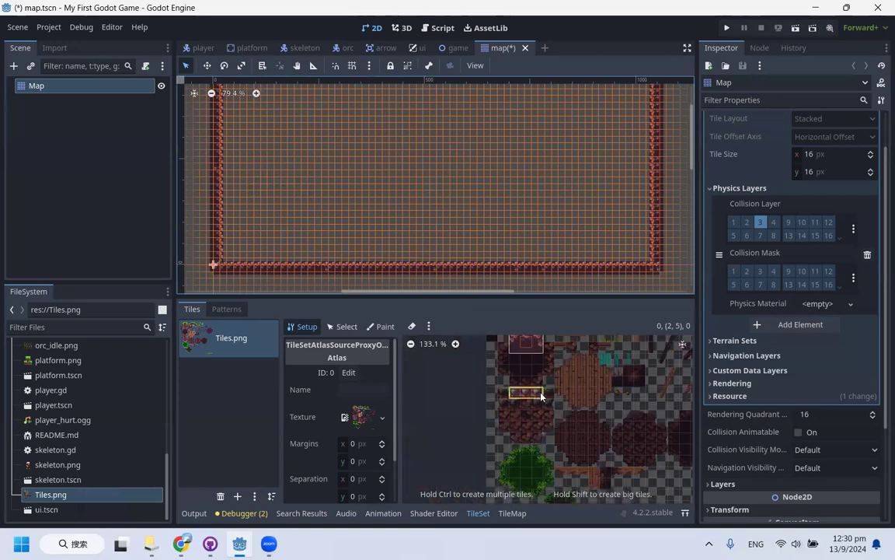
Draw a rectangular Physics Layer 0 collision polygon over the stone surface of the 3×1 grey-topped tile
{"action": "left_click", "coordinate": [342, 327]}
{"action": "left_click", "coordinate": [555, 394]}
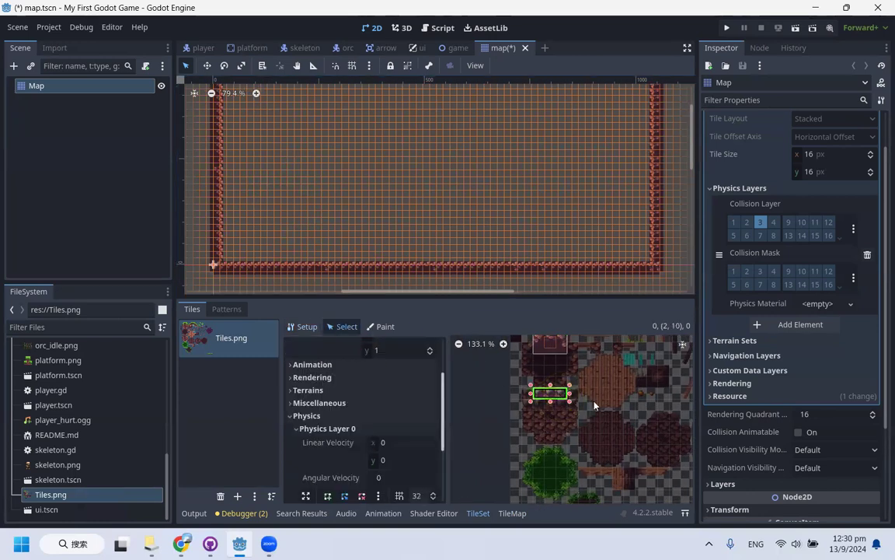
{"action": "scroll", "coordinate": [595, 405], "scroll_direction": "up", "scroll_amount": 13}
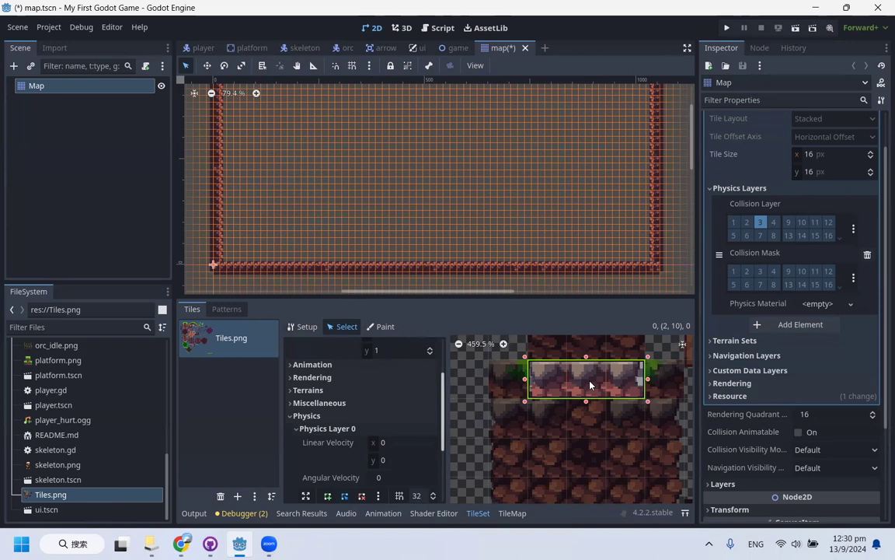
{"action": "scroll", "coordinate": [395, 425], "scroll_direction": "down", "scroll_amount": 4}
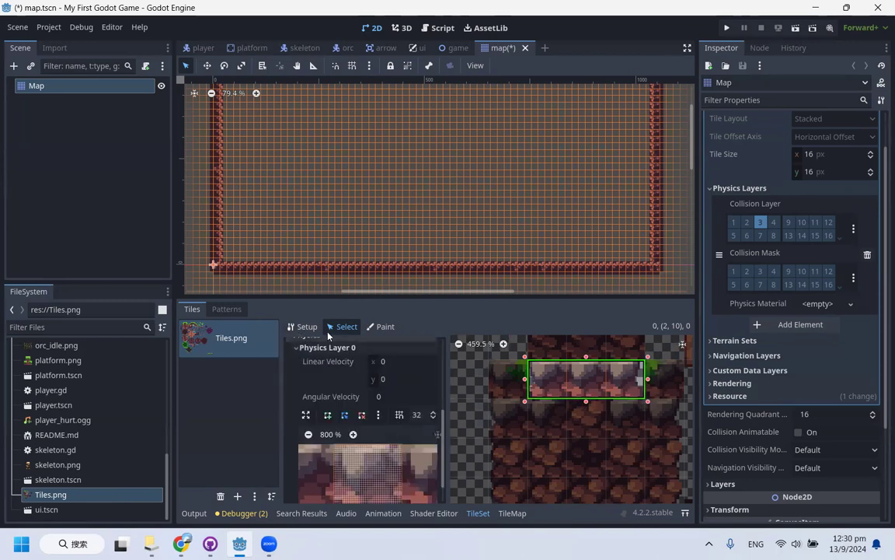
{"action": "scroll", "coordinate": [416, 450], "scroll_direction": "down", "scroll_amount": 2}
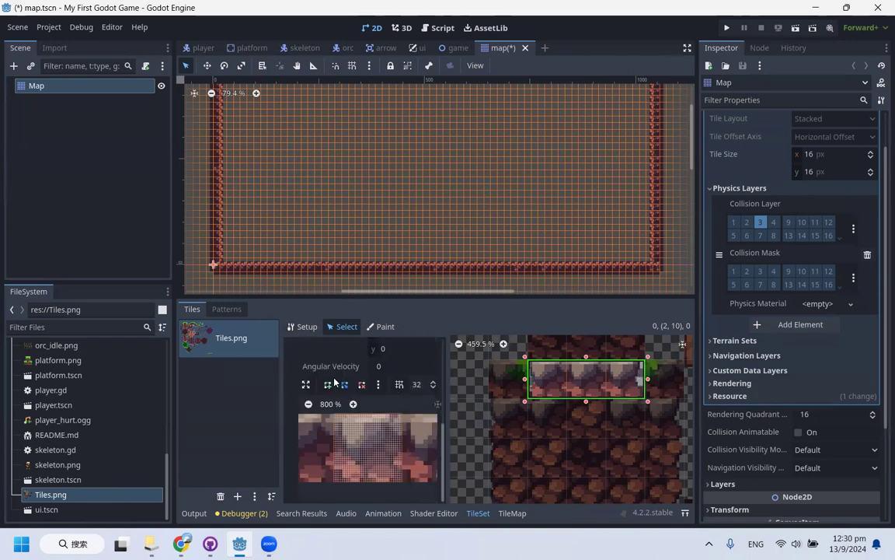
{"action": "left_click", "coordinate": [309, 388]}
{"action": "scroll", "coordinate": [262, 406], "scroll_direction": "up", "scroll_amount": 1, "text": "ctrl"}
{"action": "left_click", "coordinate": [210, 312]}
{"action": "left_click", "coordinate": [205, 374]}
{"action": "left_click", "coordinate": [205, 450]}
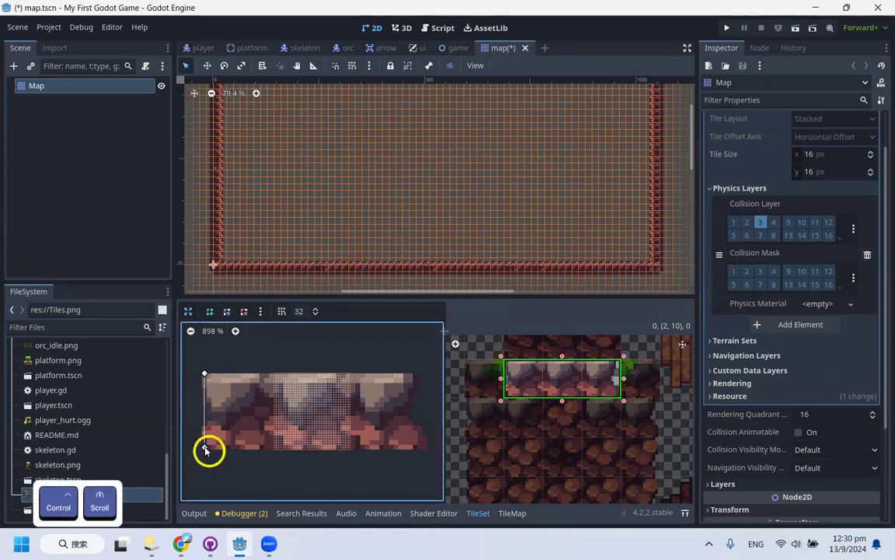
{"action": "left_click", "coordinate": [412, 449]}
{"action": "left_click", "coordinate": [412, 374]}
{"action": "left_click", "coordinate": [205, 374]}
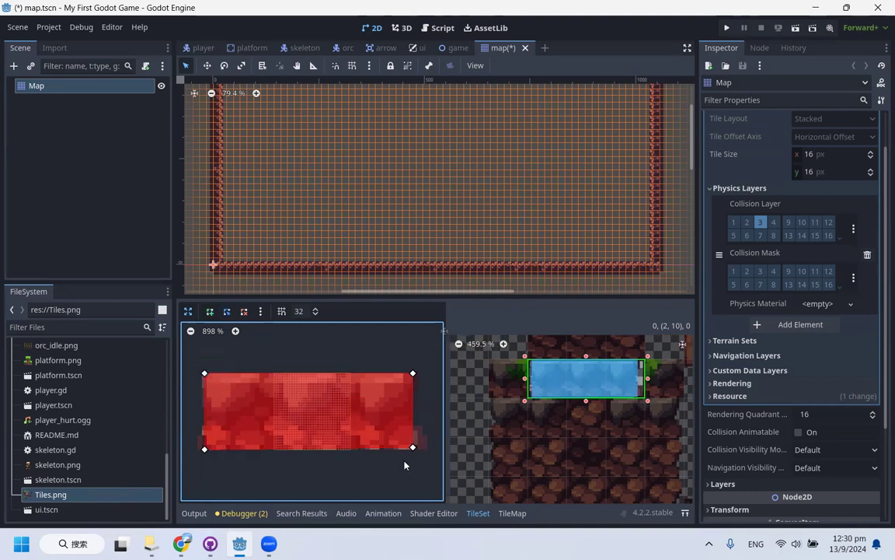
Align the collision polygon's lower-right corner with the stone tile's bottom edge and save the map scene
{"action": "left_click", "coordinate": [227, 310]}
{"action": "left_click_drag", "start_coordinate": [413, 447], "coordinate": [413, 450]}
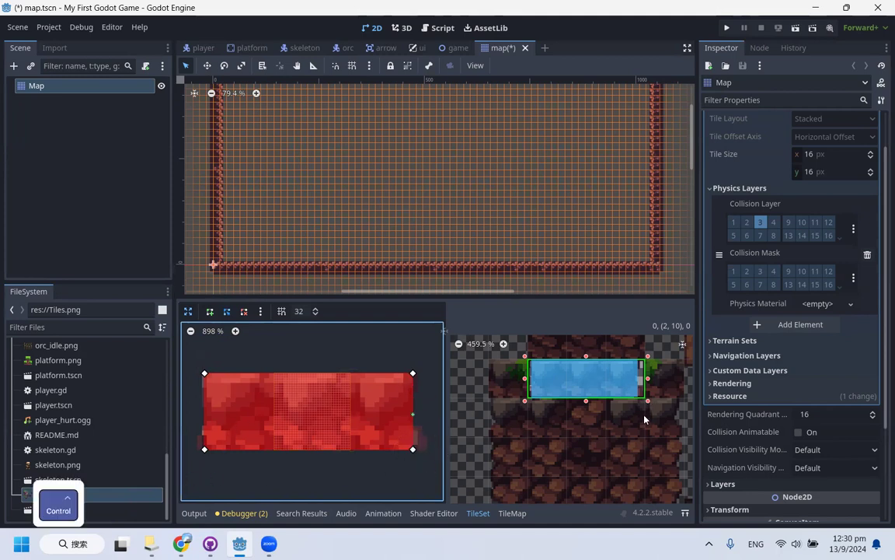
{"action": "key", "text": "ctrl+s"}
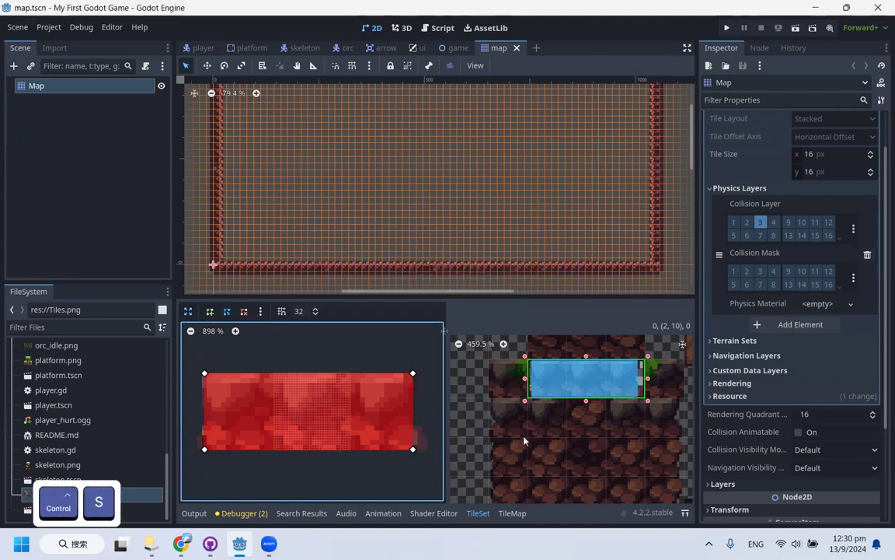
Paint thirteen 3×1 grey-topped stone platforms at staggered heights above the left half of the floor
{"action": "left_click", "coordinate": [512, 513]}
{"action": "left_click", "coordinate": [535, 381]}
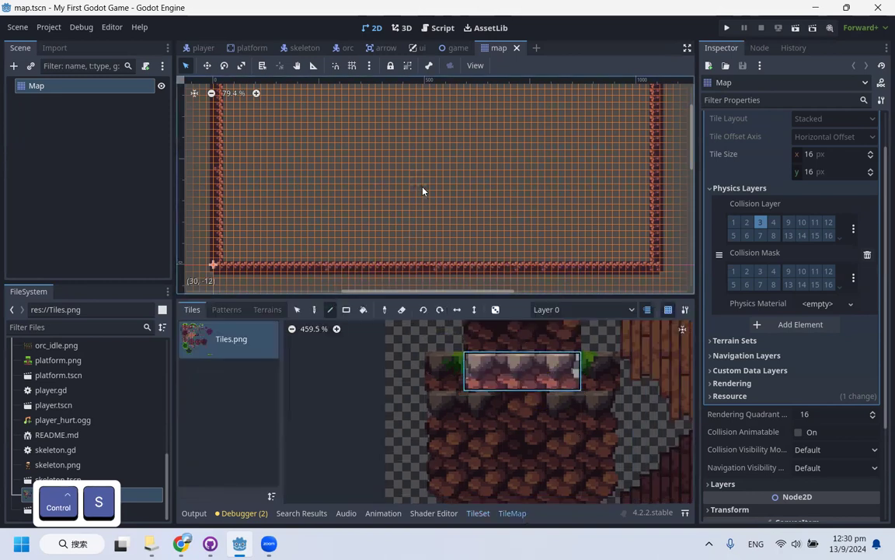
{"action": "scroll", "coordinate": [324, 207], "scroll_direction": "up", "scroll_amount": 7}
{"action": "scroll", "coordinate": [497, 166], "scroll_direction": "down", "scroll_amount": 8}
{"action": "scroll", "coordinate": [302, 219], "scroll_direction": "up", "scroll_amount": 7}
{"action": "left_click", "coordinate": [306, 234]}
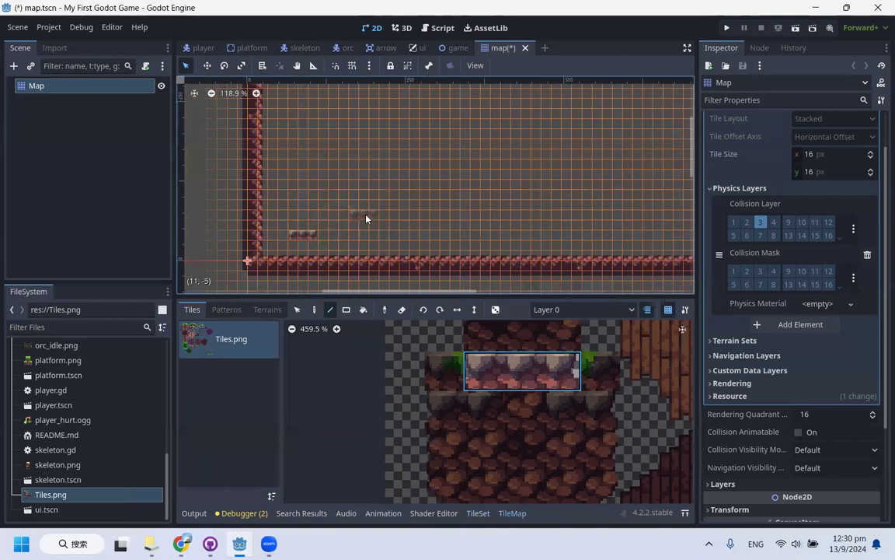
{"action": "left_click", "coordinate": [363, 215]}
{"action": "left_click", "coordinate": [303, 193]}
{"action": "left_click", "coordinate": [372, 184]}
{"action": "left_click", "coordinate": [504, 227]}
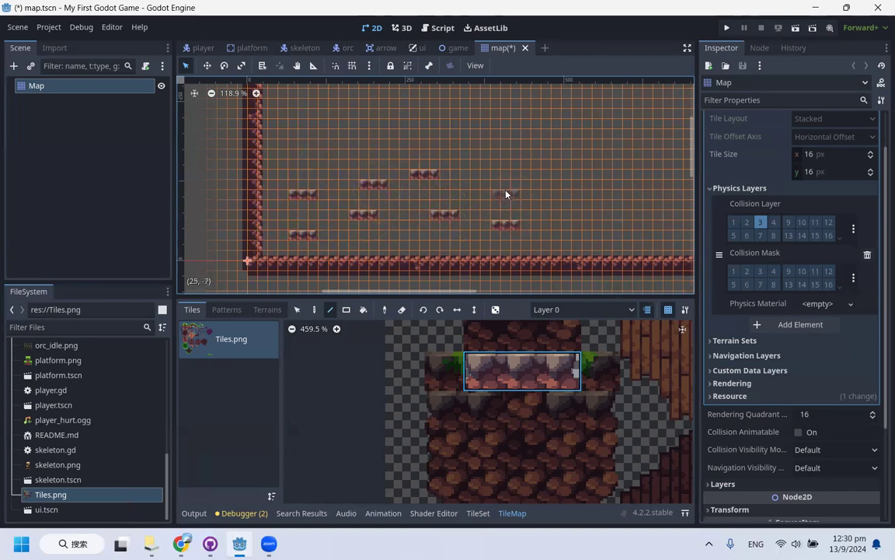
{"action": "left_click", "coordinate": [497, 188]}
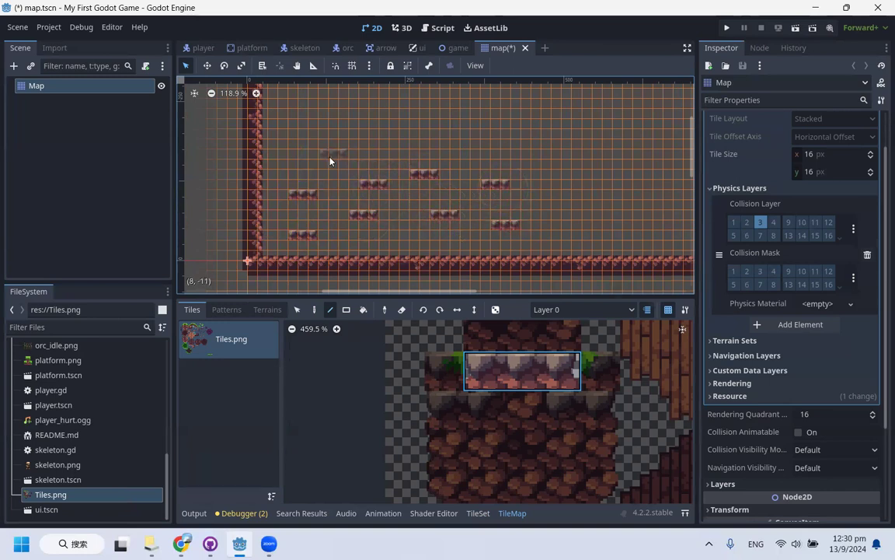
{"action": "left_click", "coordinate": [492, 148]}
{"action": "scroll", "coordinate": [322, 160], "scroll_direction": "down", "scroll_amount": 2}
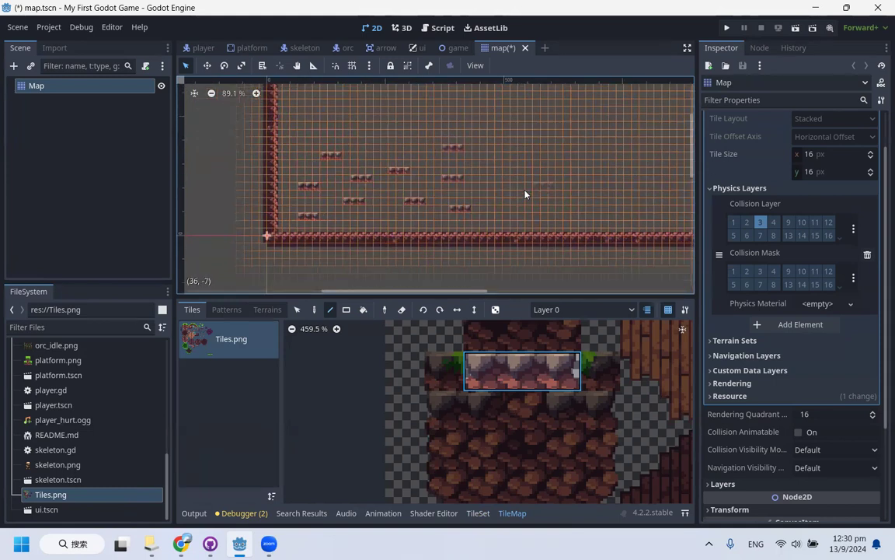
{"action": "left_click", "coordinate": [496, 167]}
{"action": "scroll", "coordinate": [368, 159], "scroll_direction": "down", "scroll_amount": 2}
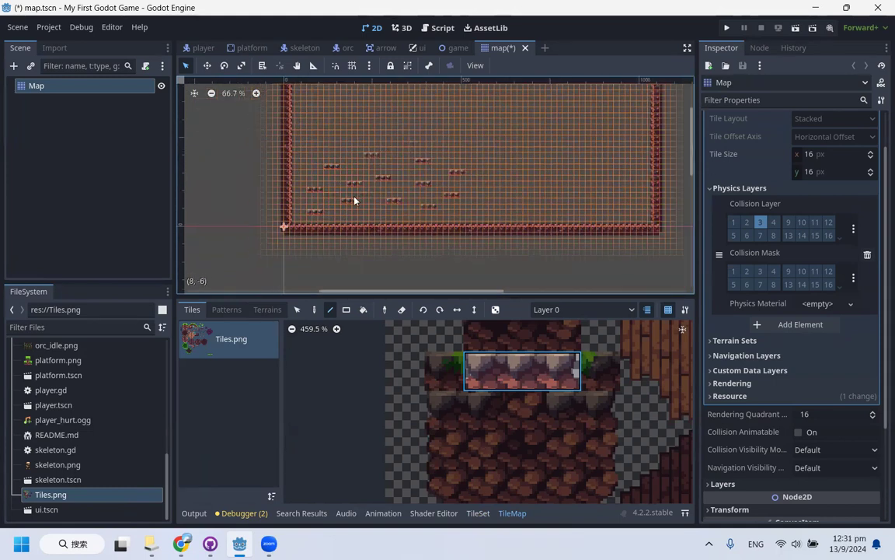
Look through the Tiles.png atlas around the stone and wooden tile groups for another tile shape
{"action": "scroll", "coordinate": [489, 374], "scroll_direction": "down", "scroll_amount": 4}
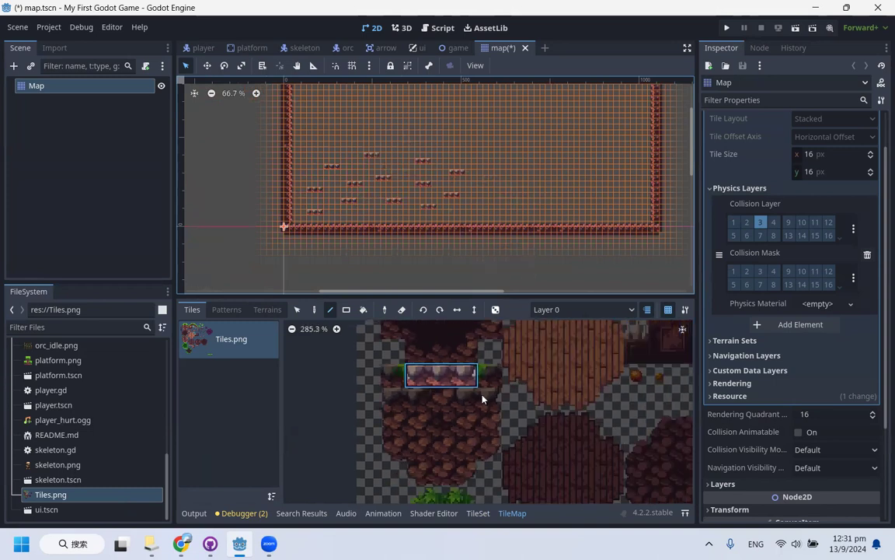
{"action": "scroll", "coordinate": [467, 370], "scroll_direction": "down", "scroll_amount": 3}
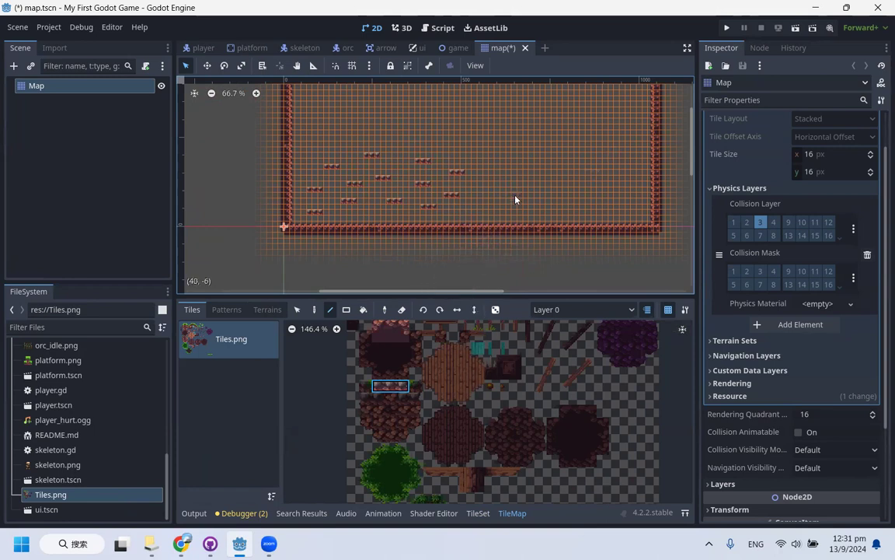
{"action": "scroll", "coordinate": [340, 255], "scroll_direction": "down", "scroll_amount": 1}
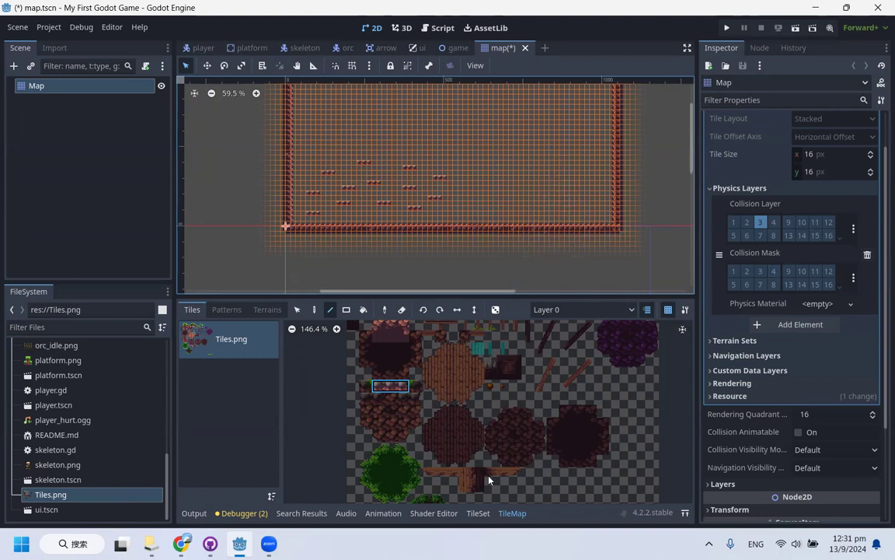
{"action": "scroll", "coordinate": [396, 404], "scroll_direction": "down", "scroll_amount": 4}
{"action": "scroll", "coordinate": [450, 410], "scroll_direction": "up", "scroll_amount": 11}
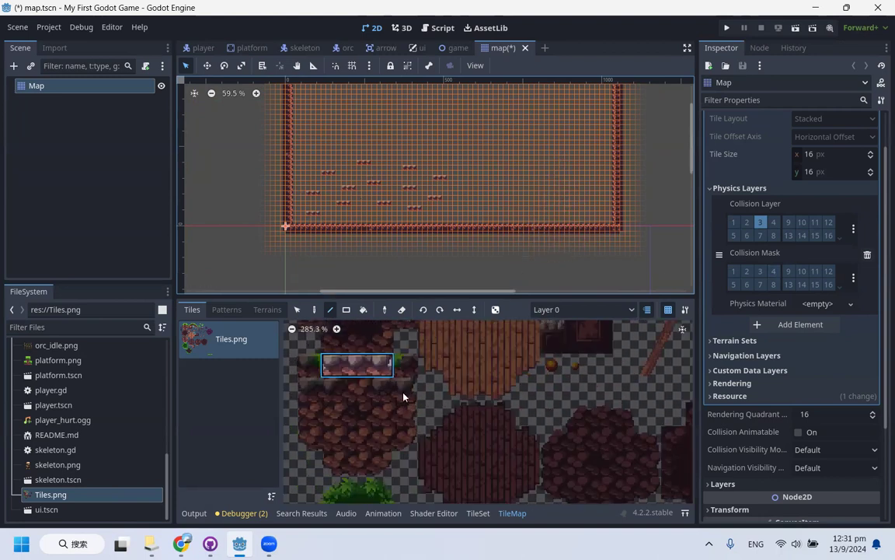
{"action": "scroll", "coordinate": [389, 392], "scroll_direction": "down", "scroll_amount": 6}
Create a 3×3 big tile from the centre of the light wooden planks and open its collision polygon in the enlarged editor
{"action": "left_click", "coordinate": [484, 512]}
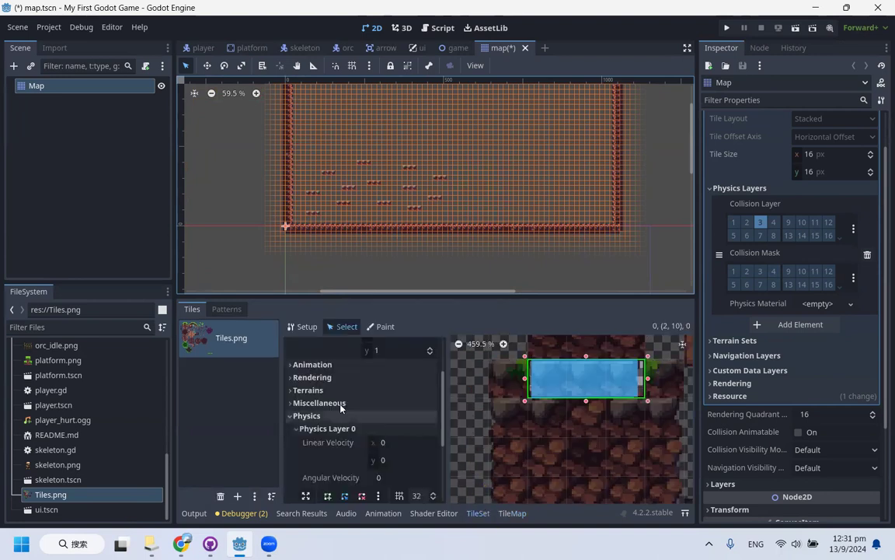
{"action": "scroll", "coordinate": [339, 403], "scroll_direction": "down", "scroll_amount": 3}
{"action": "scroll", "coordinate": [647, 376], "scroll_direction": "down", "scroll_amount": 7}
{"action": "scroll", "coordinate": [599, 369], "scroll_direction": "up", "scroll_amount": 6}
{"action": "scroll", "coordinate": [621, 394], "scroll_direction": "down", "scroll_amount": 6}
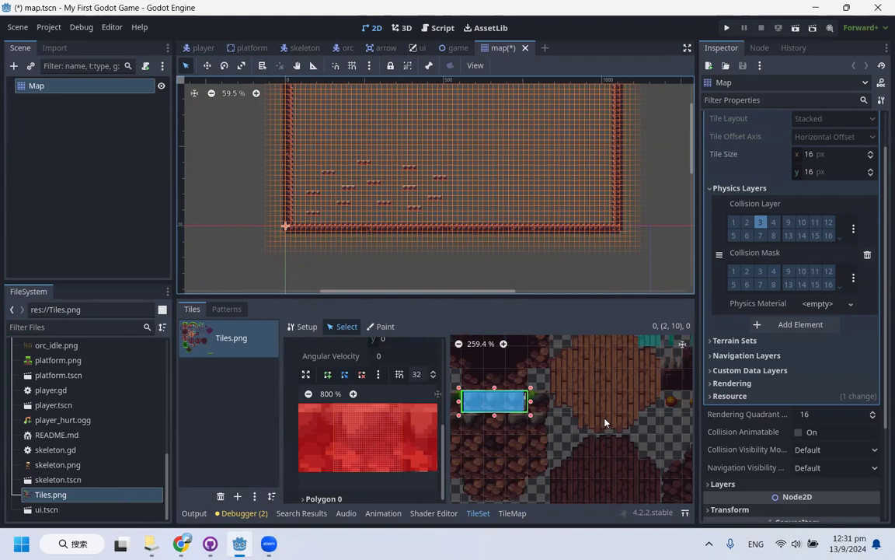
{"action": "scroll", "coordinate": [521, 355], "scroll_direction": "up", "scroll_amount": 4}
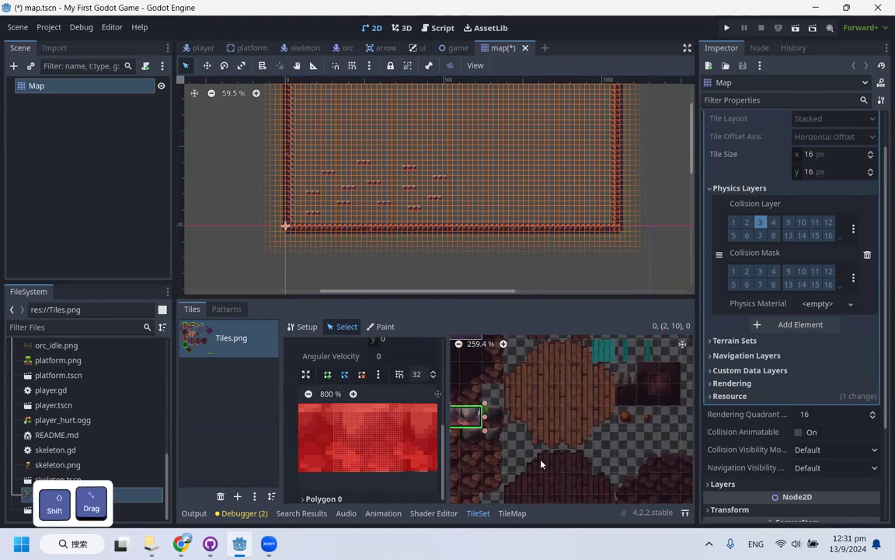
{"action": "left_click", "coordinate": [305, 326]}
{"action": "left_click_drag", "start_coordinate": [511, 376], "coordinate": [555, 415], "text": "shift"}
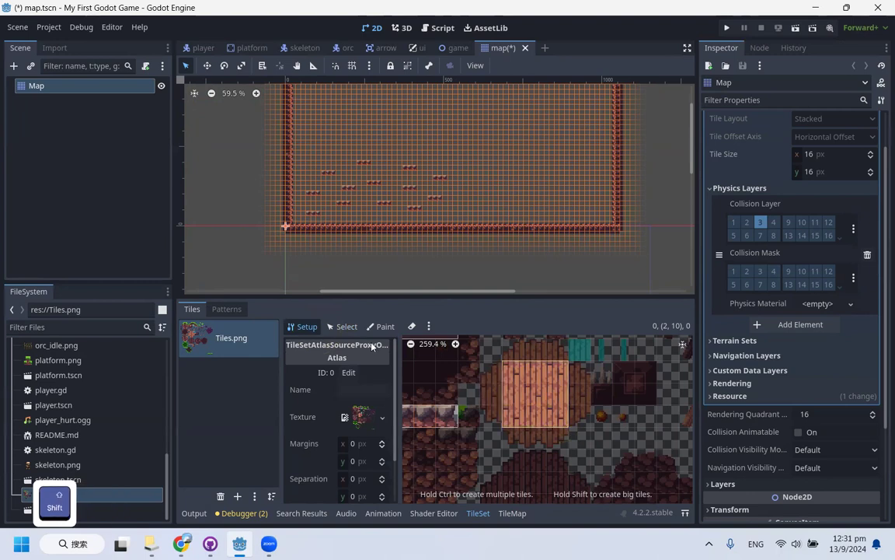
{"action": "left_click", "coordinate": [564, 400]}
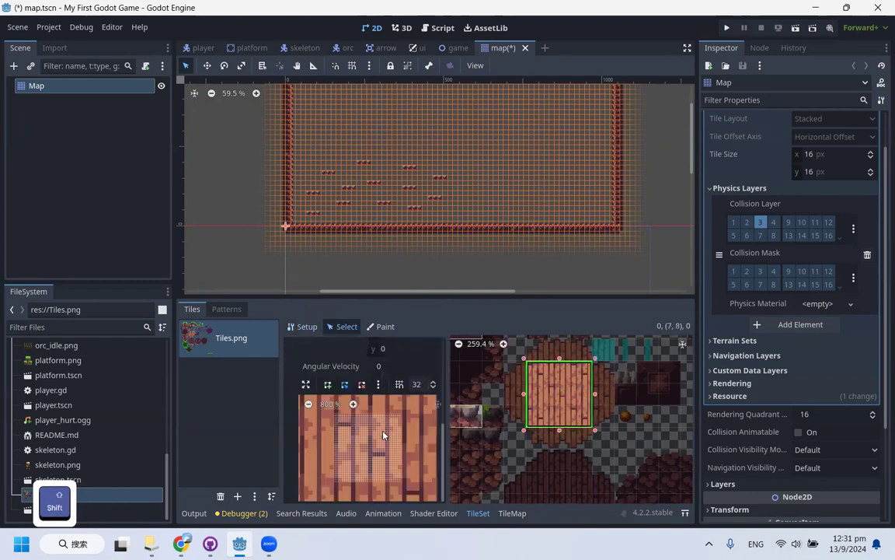
{"action": "scroll", "coordinate": [303, 389], "scroll_direction": "down", "scroll_amount": 2, "text": "ctrl"}
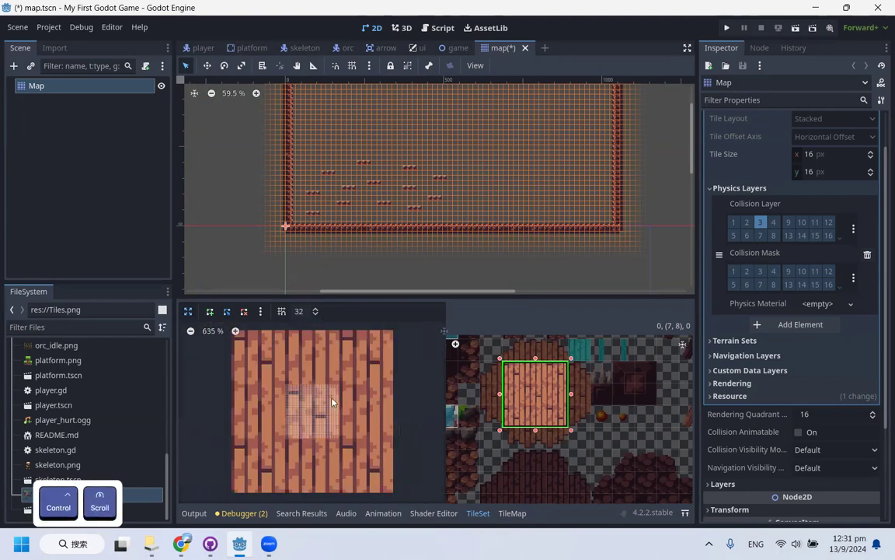
Pick the 3×3 light wooden plank tile from Tiles.png as the tile to paint with in the TileMap editor
{"action": "left_click", "coordinate": [501, 512]}
{"action": "left_click", "coordinate": [492, 388]}
{"action": "scroll", "coordinate": [617, 190], "scroll_direction": "up", "scroll_amount": 1}
{"action": "scroll", "coordinate": [616, 190], "scroll_direction": "up", "scroll_amount": 2}
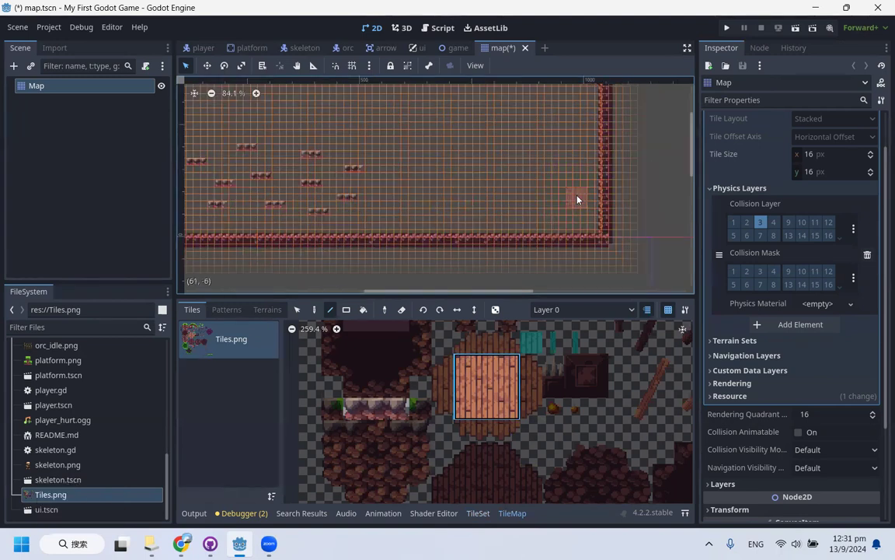
{"action": "scroll", "coordinate": [593, 240], "scroll_direction": "up", "scroll_amount": 1}
{"action": "mouse_move", "coordinate": [594, 236]}
{"action": "left_mouse_down"}
{"action": "mouse_move", "coordinate": [596, 93]}
{"action": "mouse_move", "coordinate": [363, 97]}
{"action": "left_mouse_up"}
{"action": "key", "text": "super"}
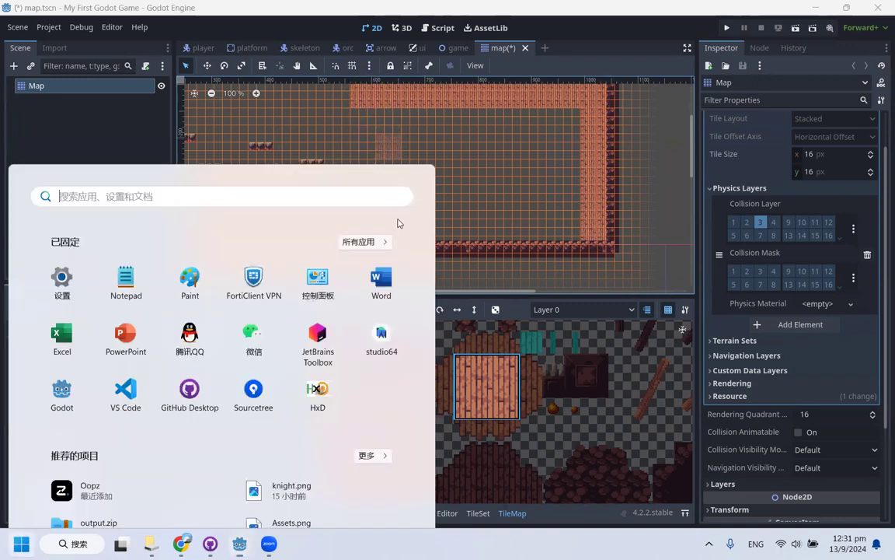
{"action": "type", "text": "z"}
{"action": "left_click", "coordinate": [577, 192]}
{"action": "key", "text": "ctrl+z"}
{"action": "key", "text": "ctrl+z"}
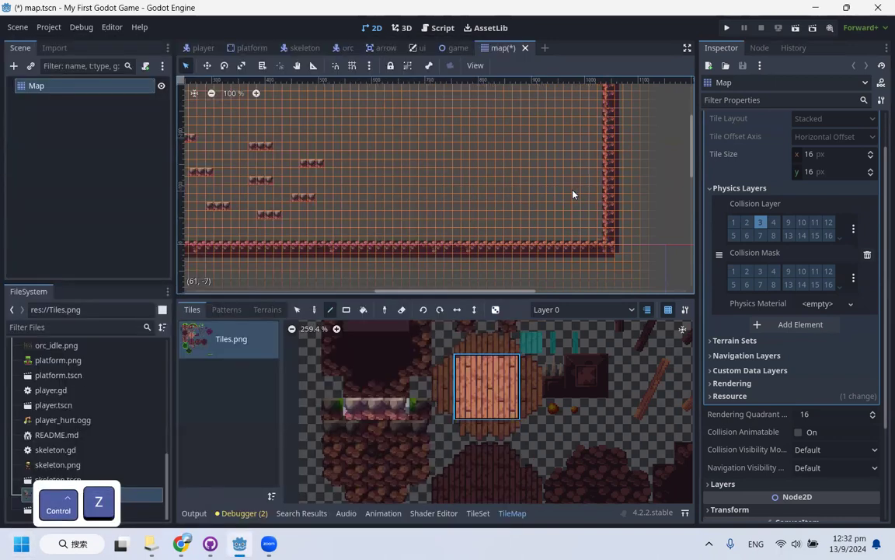
Fill a rectangle of wooden planks, about 30 by 18 tiles, against the right wall and floor, and save the map scene
{"action": "left_click", "coordinate": [346, 309]}
{"action": "mouse_move", "coordinate": [346, 87]}
{"action": "left_mouse_down"}
{"action": "mouse_move", "coordinate": [552, 196]}
{"action": "mouse_move", "coordinate": [594, 226]}
{"action": "mouse_move", "coordinate": [596, 237]}
{"action": "left_mouse_up"}
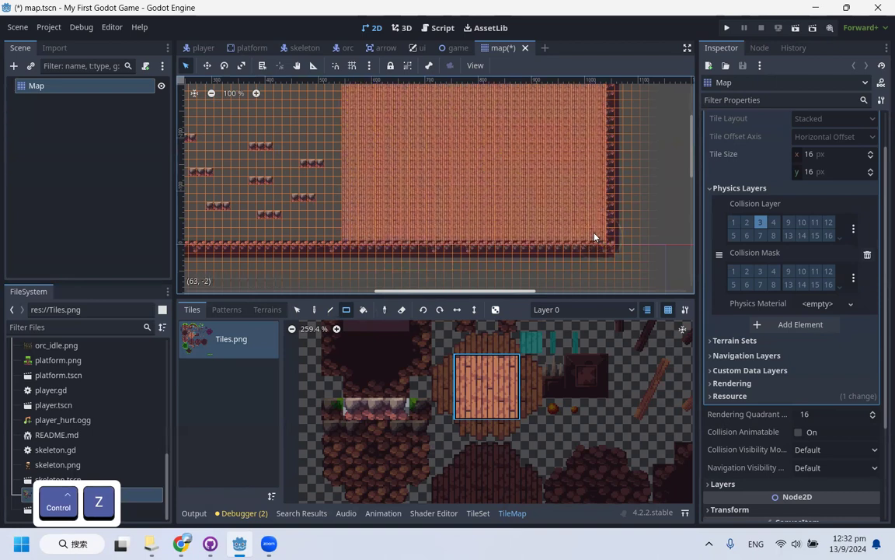
{"action": "scroll", "coordinate": [372, 213], "scroll_direction": "down", "scroll_amount": 2}
{"action": "scroll", "coordinate": [482, 205], "scroll_direction": "up", "scroll_amount": 1}
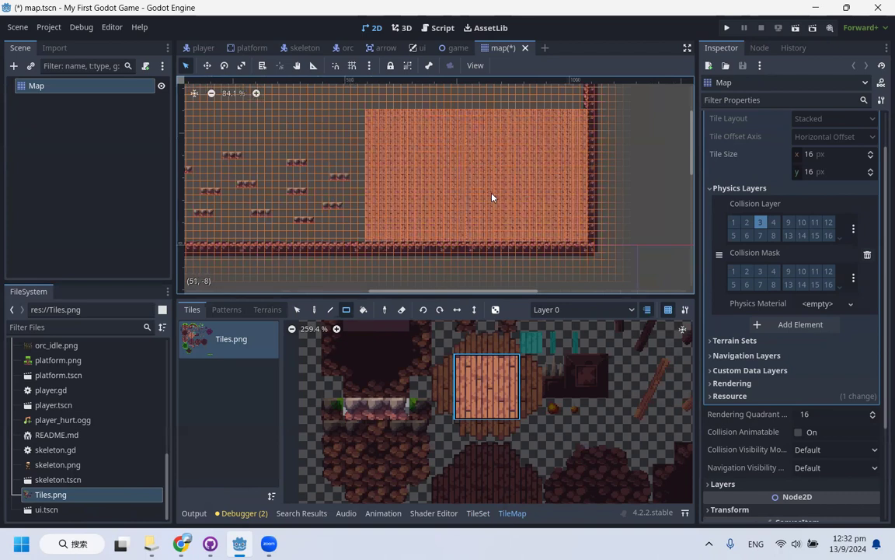
{"action": "key", "text": "ctrl+s"}
Examine the overall map layout of walls, stone platforms and wooden block, and the whole Tiles.png atlas
{"action": "scroll", "coordinate": [557, 170], "scroll_direction": "down", "scroll_amount": 3}
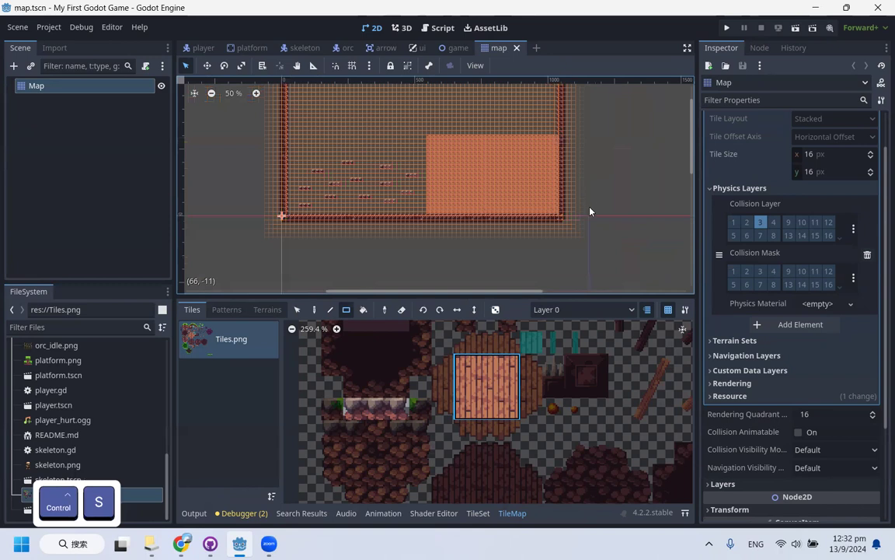
{"action": "scroll", "coordinate": [590, 210], "scroll_direction": "down", "scroll_amount": 2}
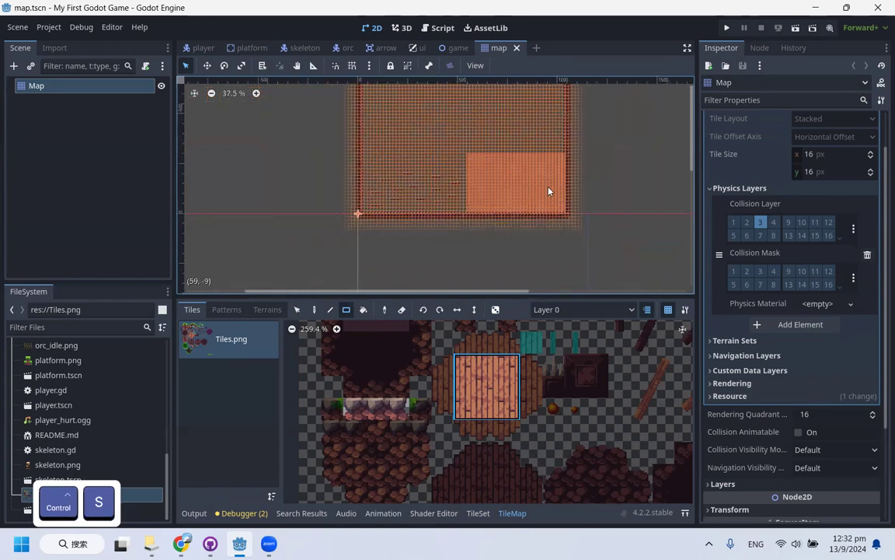
{"action": "scroll", "coordinate": [549, 192], "scroll_direction": "down", "scroll_amount": 5}
{"action": "scroll", "coordinate": [553, 103], "scroll_direction": "up", "scroll_amount": 10}
{"action": "scroll", "coordinate": [417, 147], "scroll_direction": "down", "scroll_amount": 3}
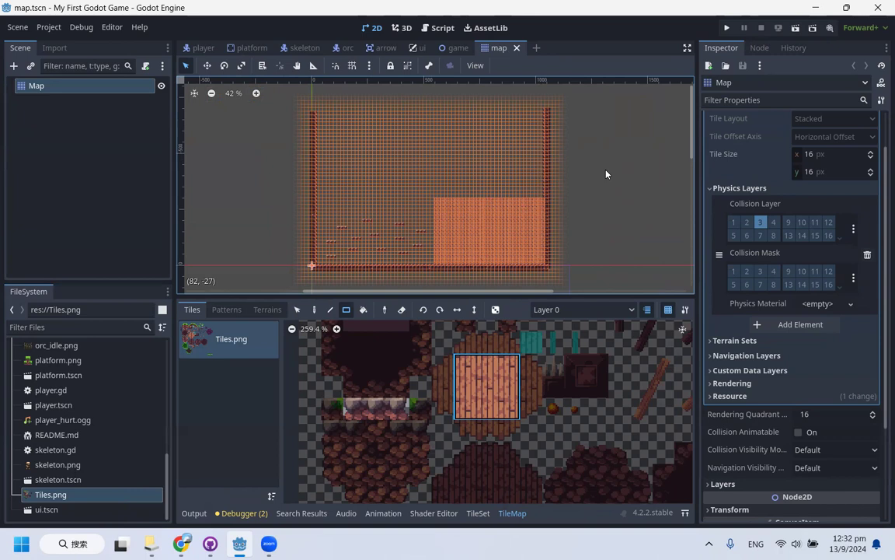
{"action": "scroll", "coordinate": [334, 163], "scroll_direction": "down", "scroll_amount": 2}
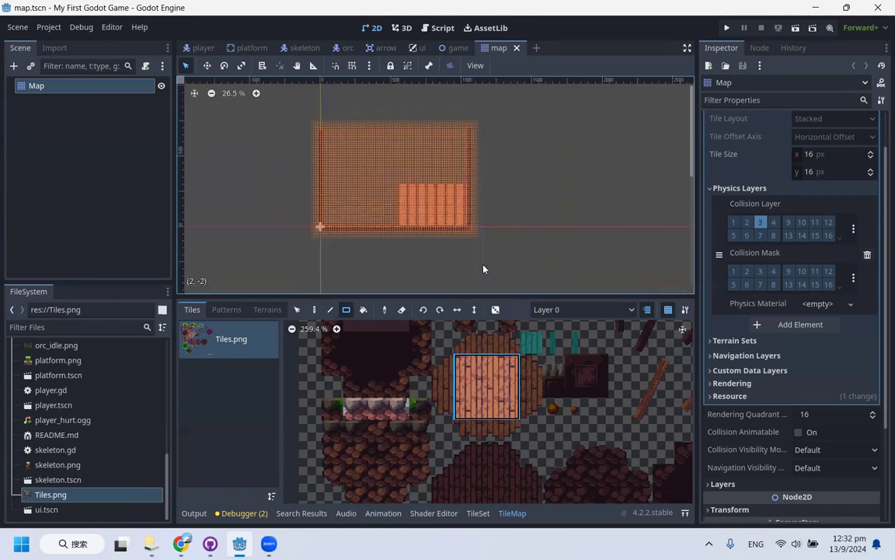
{"action": "scroll", "coordinate": [370, 150], "scroll_direction": "down", "scroll_amount": 2}
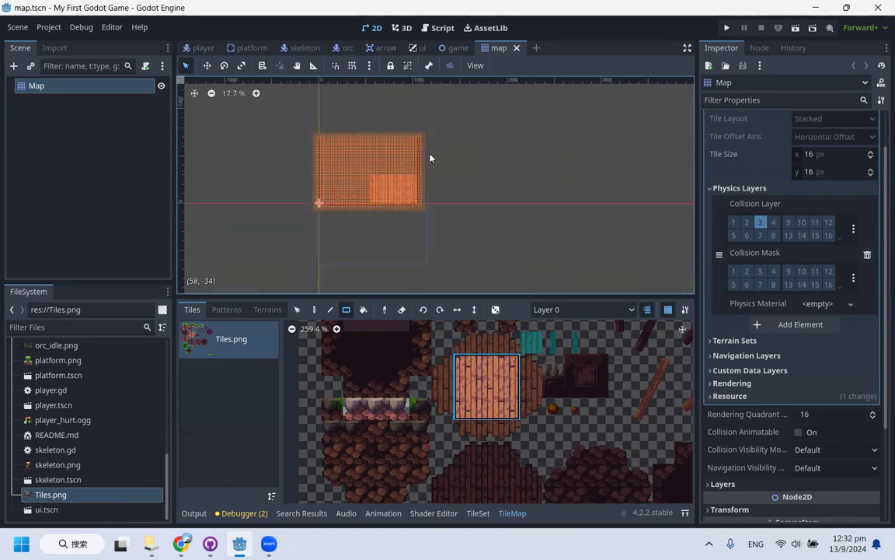
{"action": "scroll", "coordinate": [289, 152], "scroll_direction": "up", "scroll_amount": 4}
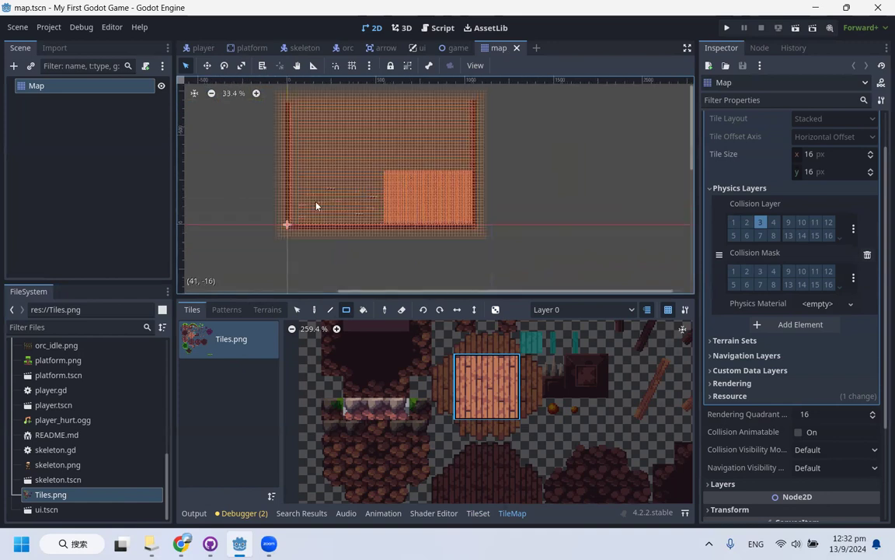
{"action": "scroll", "coordinate": [636, 218], "scroll_direction": "up", "scroll_amount": 1}
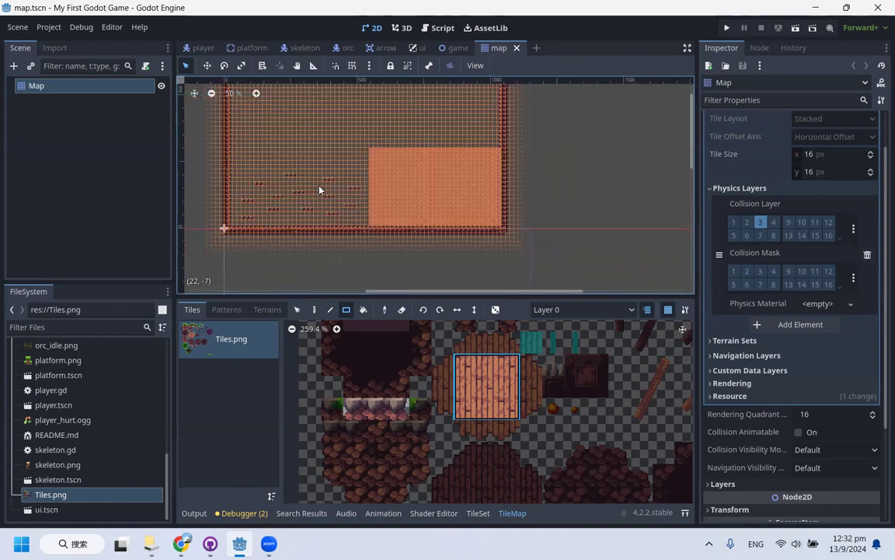
{"action": "scroll", "coordinate": [515, 192], "scroll_direction": "up", "scroll_amount": 1}
{"action": "scroll", "coordinate": [226, 124], "scroll_direction": "up", "scroll_amount": 1}
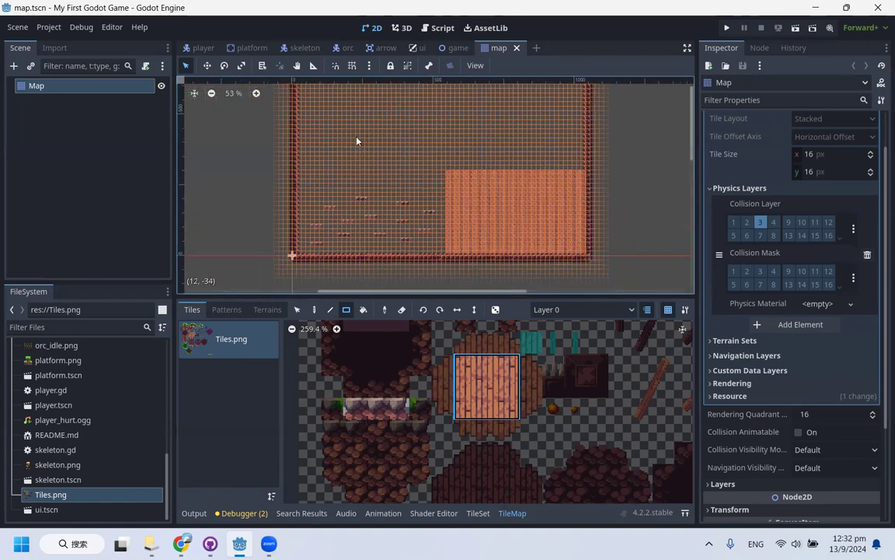
{"action": "scroll", "coordinate": [357, 139], "scroll_direction": "up", "scroll_amount": 1}
{"action": "scroll", "coordinate": [334, 135], "scroll_direction": "down", "scroll_amount": 1}
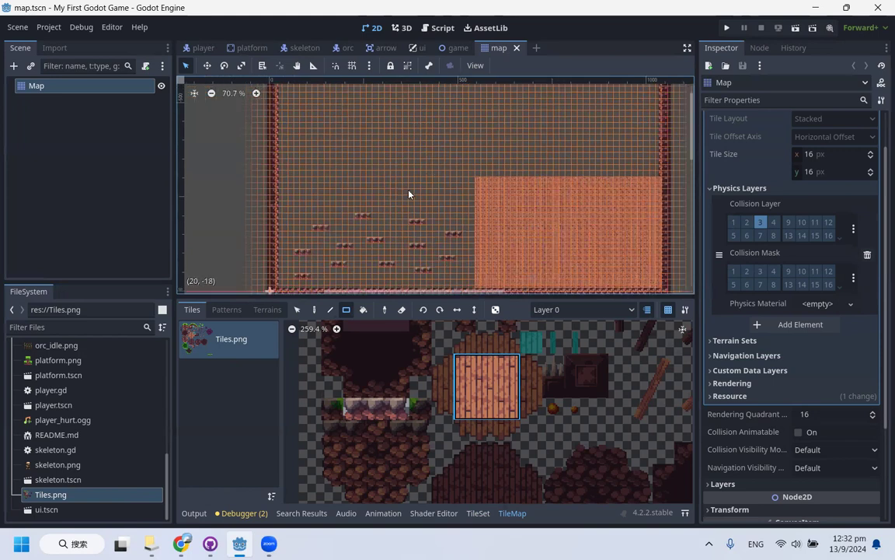
{"action": "scroll", "coordinate": [431, 214], "scroll_direction": "up", "scroll_amount": 2}
{"action": "scroll", "coordinate": [435, 198], "scroll_direction": "up", "scroll_amount": 2}
{"action": "scroll", "coordinate": [443, 203], "scroll_direction": "up", "scroll_amount": 3}
{"action": "scroll", "coordinate": [431, 217], "scroll_direction": "down", "scroll_amount": 8}
{"action": "scroll", "coordinate": [392, 379], "scroll_direction": "down", "scroll_amount": 4}
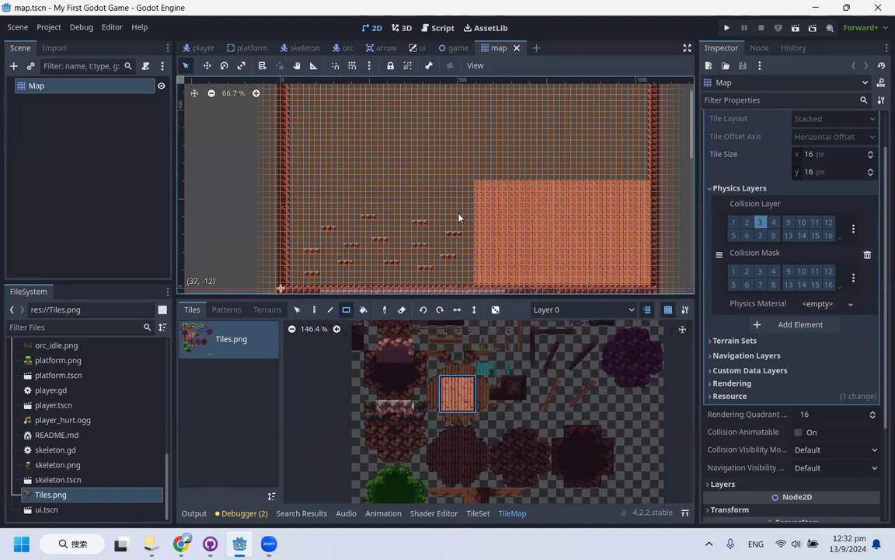
{"action": "scroll", "coordinate": [489, 369], "scroll_direction": "down", "scroll_amount": 3}
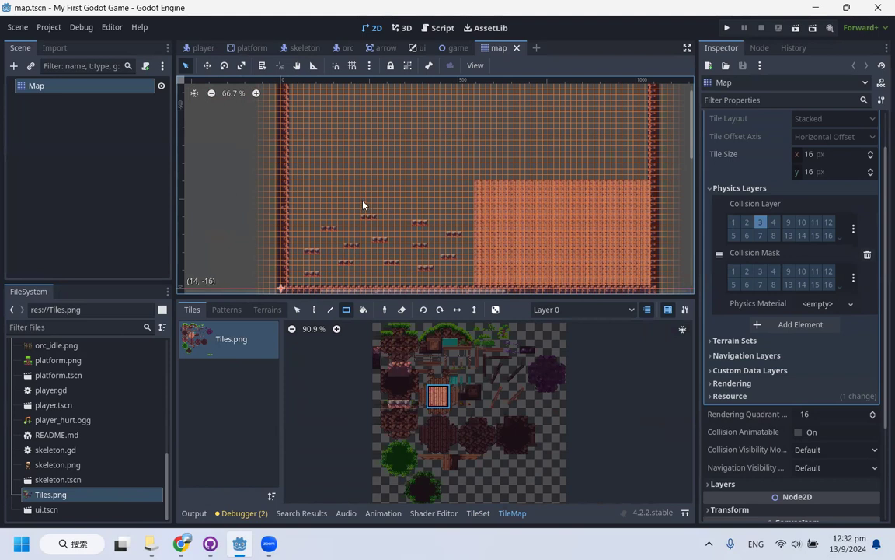
Save the map scene and instantiate map.tscn as a child of the Game node in the game scene
{"action": "key", "text": "ctrl+s"}
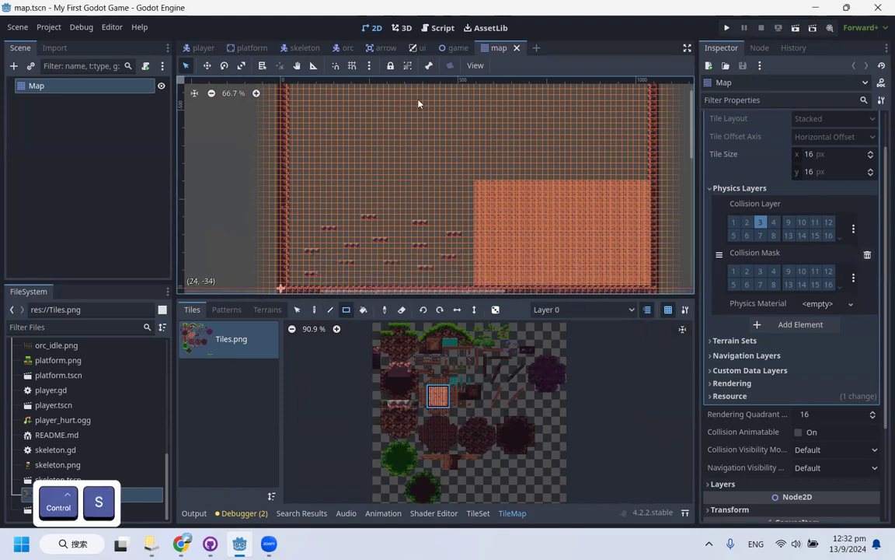
{"action": "left_click", "coordinate": [454, 50]}
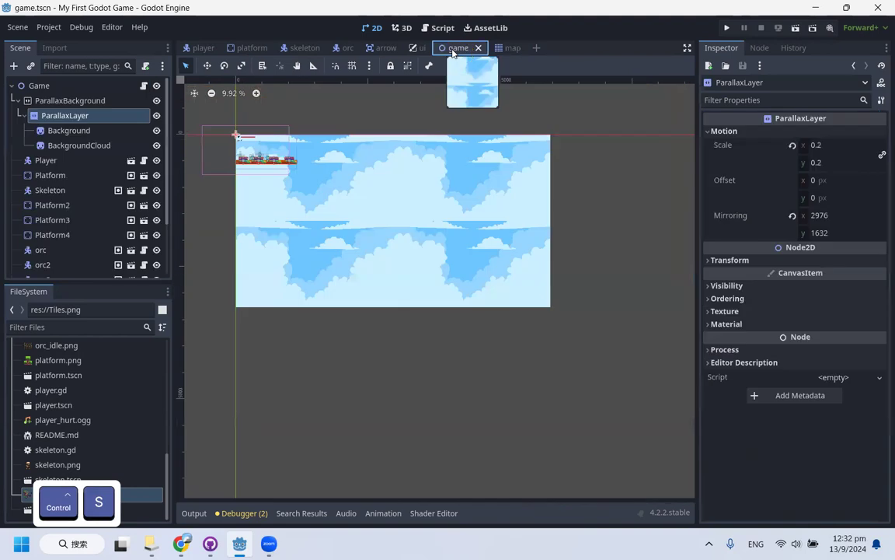
{"action": "scroll", "coordinate": [443, 209], "scroll_direction": "up", "scroll_amount": 5}
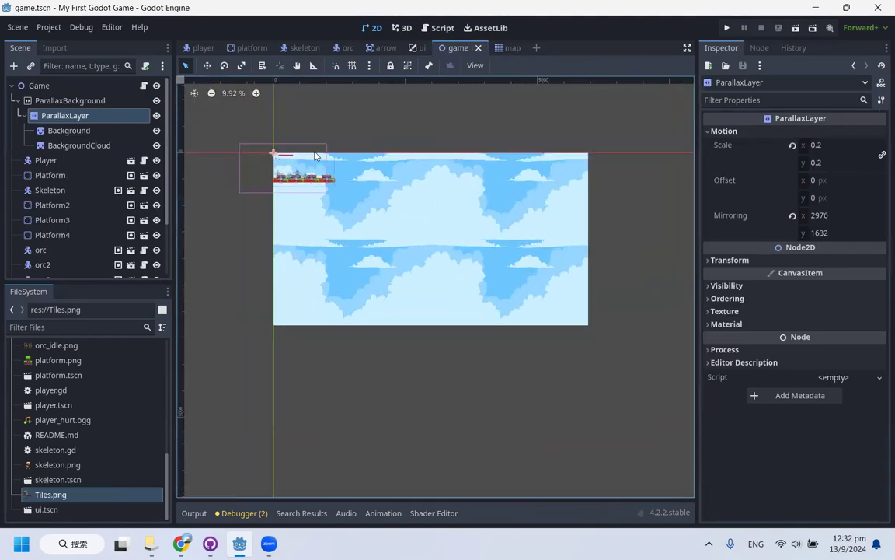
{"action": "scroll", "coordinate": [409, 176], "scroll_direction": "down", "scroll_amount": 4}
{"action": "scroll", "coordinate": [412, 177], "scroll_direction": "up", "scroll_amount": 5}
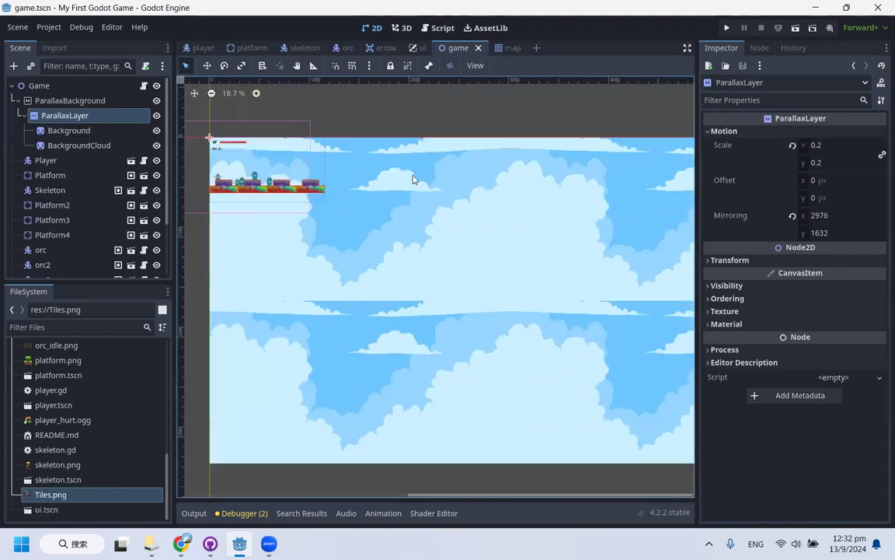
{"action": "scroll", "coordinate": [554, 199], "scroll_direction": "down", "scroll_amount": 5}
{"action": "left_click", "coordinate": [41, 86]}
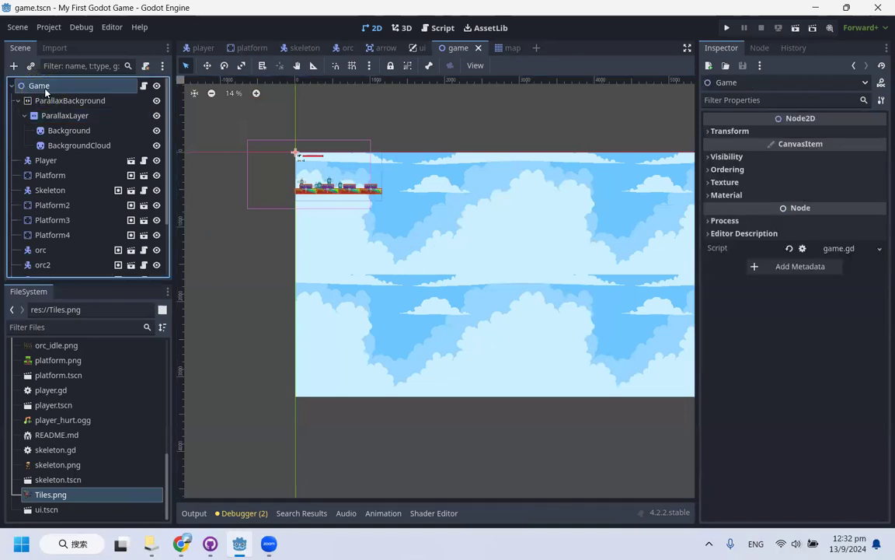
{"action": "right_click", "coordinate": [41, 86]}
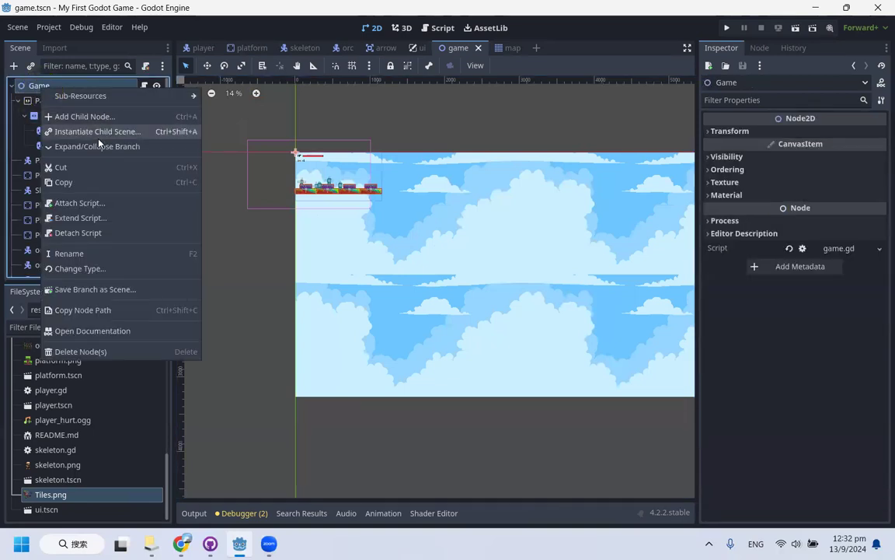
{"action": "left_click", "coordinate": [137, 133]}
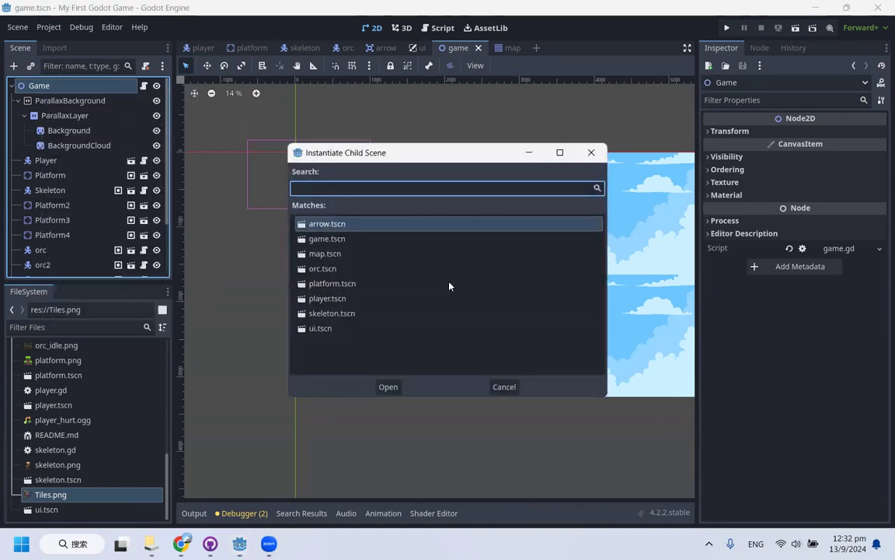
{"action": "left_click", "coordinate": [330, 254]}
{"action": "left_click", "coordinate": [391, 387]}
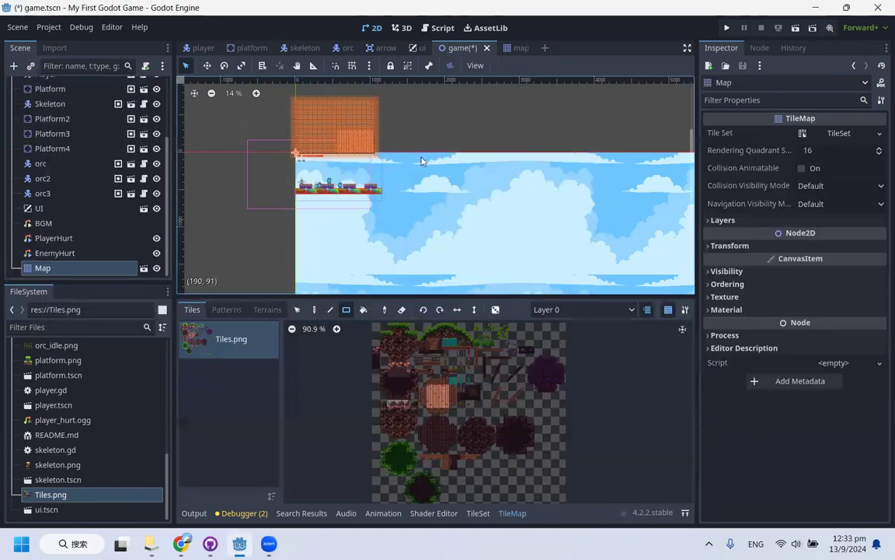
Scale the Map instance up proportionally to about 1.5 times its size
{"action": "scroll", "coordinate": [393, 118], "scroll_direction": "up", "scroll_amount": 7}
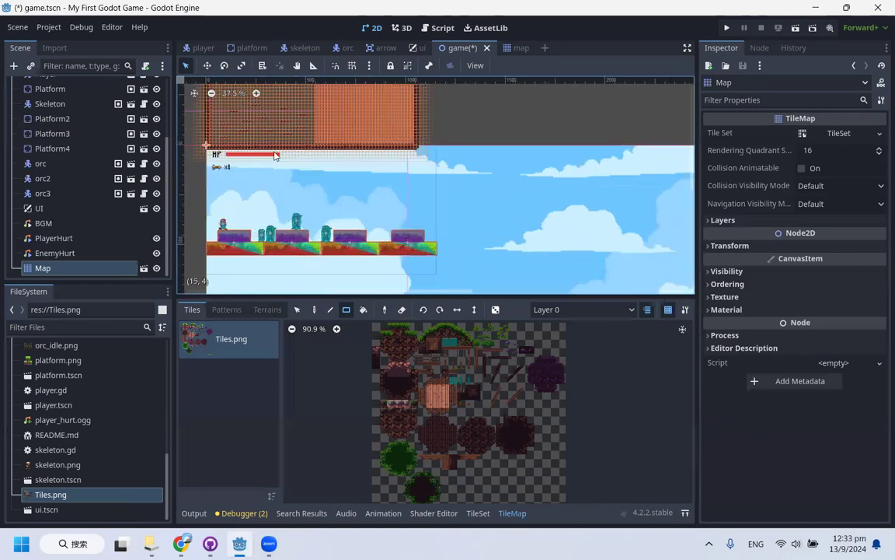
{"action": "scroll", "coordinate": [372, 117], "scroll_direction": "down", "scroll_amount": 2}
{"action": "scroll", "coordinate": [297, 100], "scroll_direction": "down", "scroll_amount": 1}
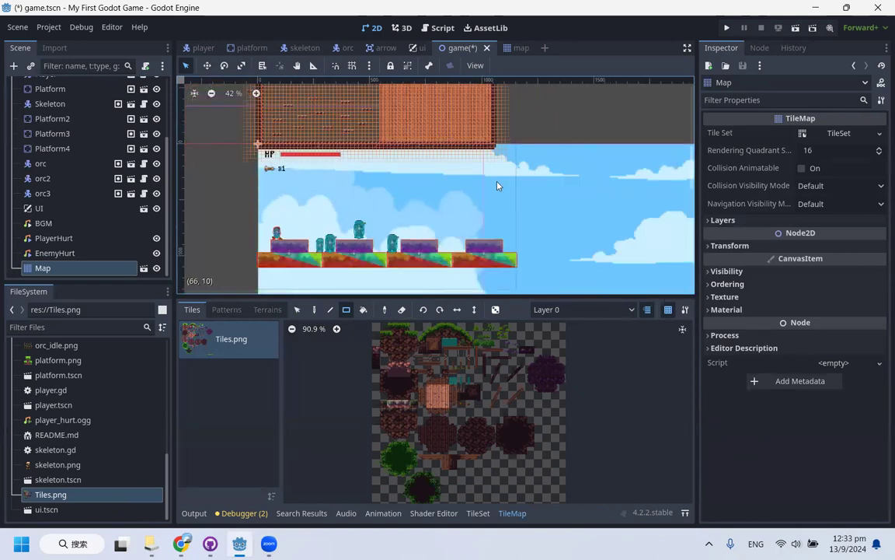
{"action": "key", "text": "s"}
{"action": "left_click_drag", "start_coordinate": [470, 140], "coordinate": [497, 146], "text": "shift"}
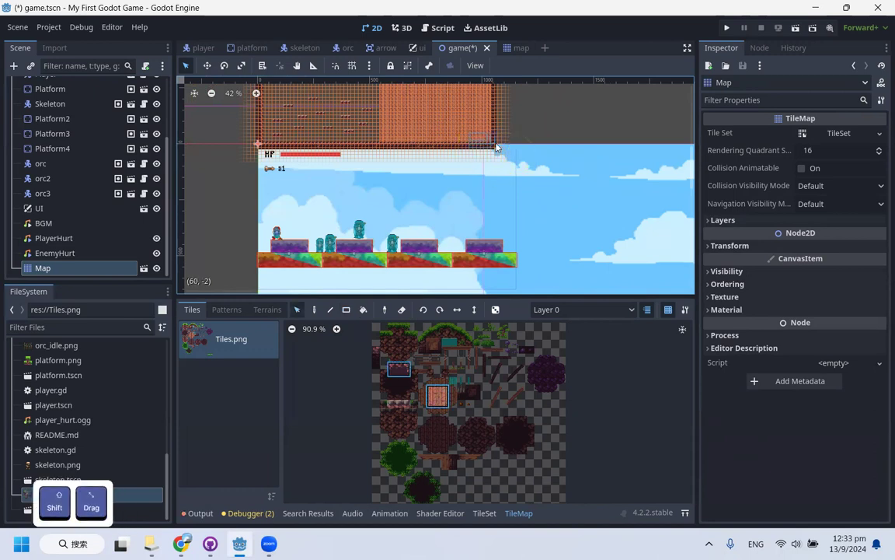
{"action": "scroll", "coordinate": [558, 204], "scroll_direction": "down", "scroll_amount": 2}
{"action": "left_click", "coordinate": [209, 67]}
{"action": "left_click", "coordinate": [226, 67]}
{"action": "left_click", "coordinate": [243, 66]}
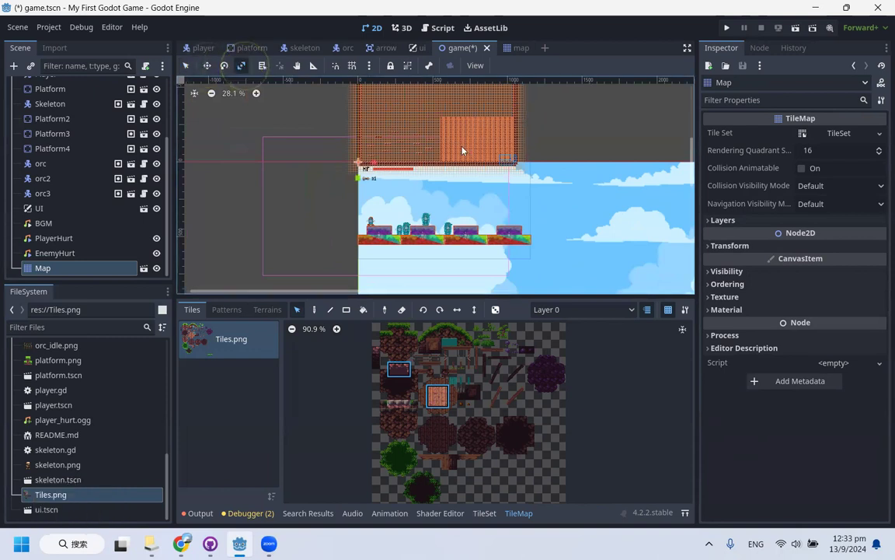
{"action": "scroll", "coordinate": [466, 147], "scroll_direction": "up", "scroll_amount": 3}
{"action": "scroll", "coordinate": [469, 148], "scroll_direction": "down", "scroll_amount": 4}
{"action": "left_click_drag", "start_coordinate": [478, 140], "coordinate": [638, 157], "text": "shift"}
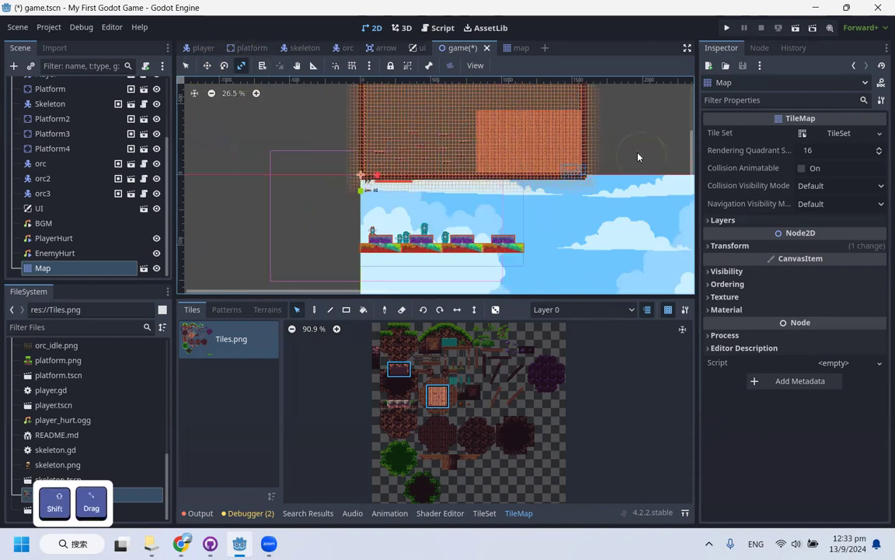
Move the Map straight down so its rock floor lies over the rainbow-coloured ground platforms
{"action": "key", "text": "q"}
{"action": "left_click_drag", "start_coordinate": [532, 138], "coordinate": [492, 232]}
{"action": "left_click", "coordinate": [207, 65]}
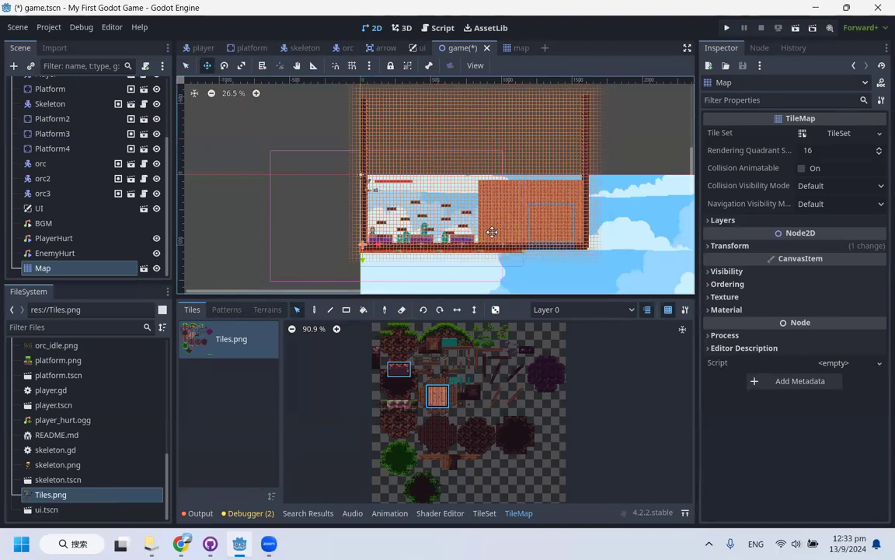
Enlarge the Map proportionally by a further factor of about 1.542, keeping its lower-left origin in place
{"action": "scroll", "coordinate": [492, 232], "scroll_direction": "up", "scroll_amount": 2}
{"action": "left_click", "coordinate": [241, 65]}
{"action": "left_click_drag", "start_coordinate": [595, 227], "coordinate": [559, 194], "text": "shift"}
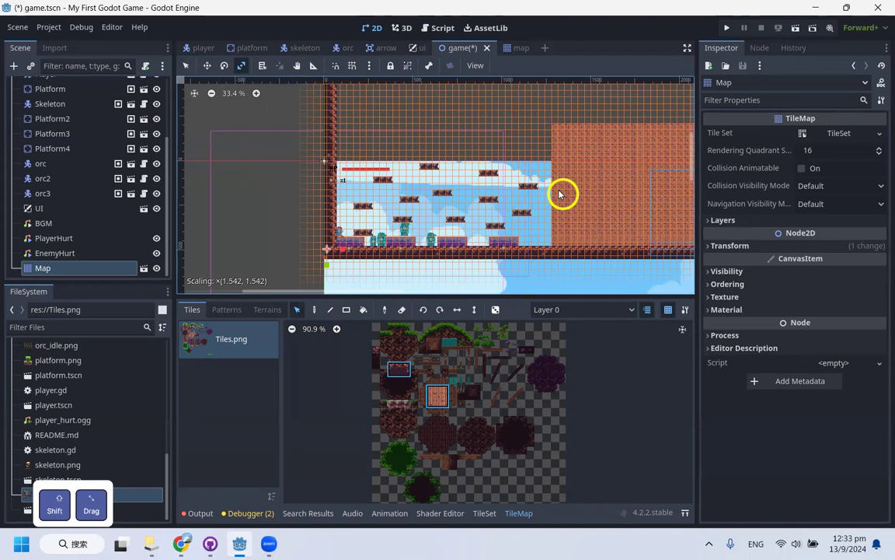
{"action": "left_click_drag", "start_coordinate": [559, 195], "coordinate": [559, 194], "text": "shift"}
{"action": "scroll", "coordinate": [367, 118], "scroll_direction": "down", "scroll_amount": 4}
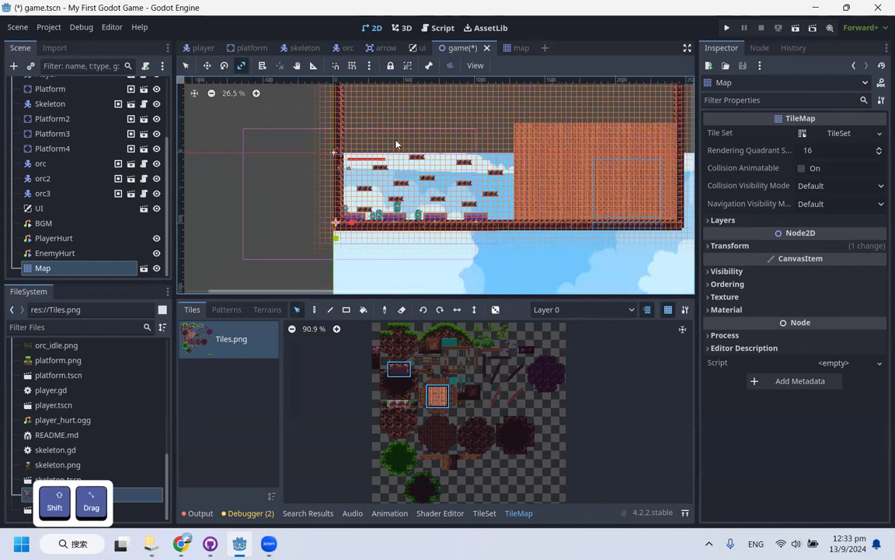
{"action": "scroll", "coordinate": [379, 190], "scroll_direction": "up", "scroll_amount": 3}
{"action": "scroll", "coordinate": [335, 223], "scroll_direction": "up", "scroll_amount": 4}
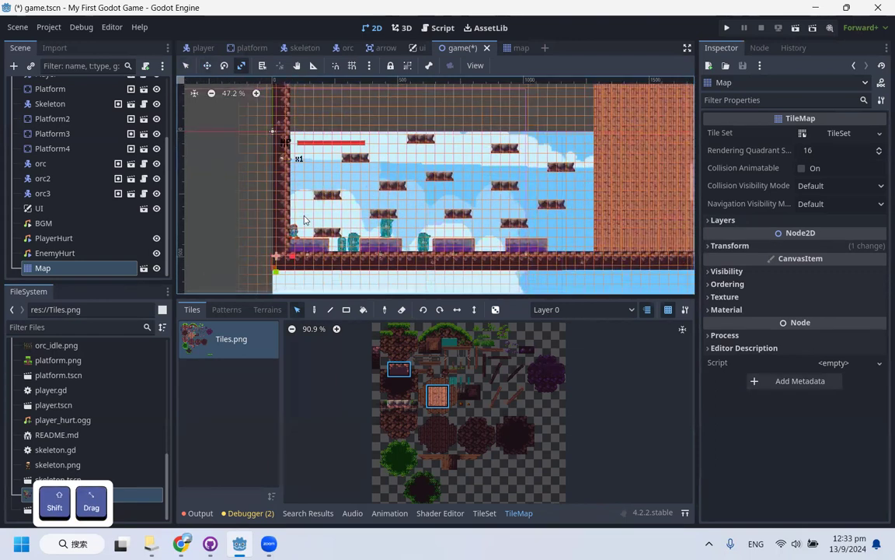
{"action": "scroll", "coordinate": [308, 222], "scroll_direction": "down", "scroll_amount": 1}
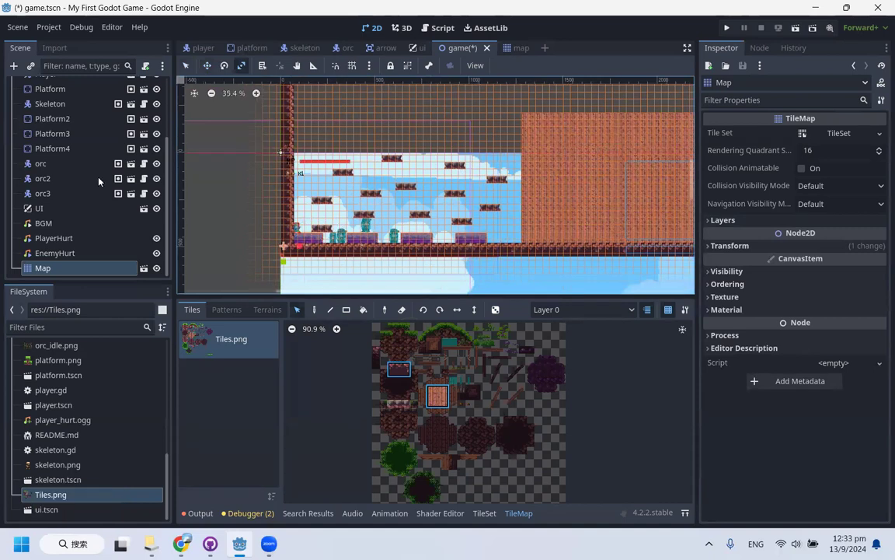
{"action": "scroll", "coordinate": [70, 156], "scroll_direction": "up", "scroll_amount": 3}
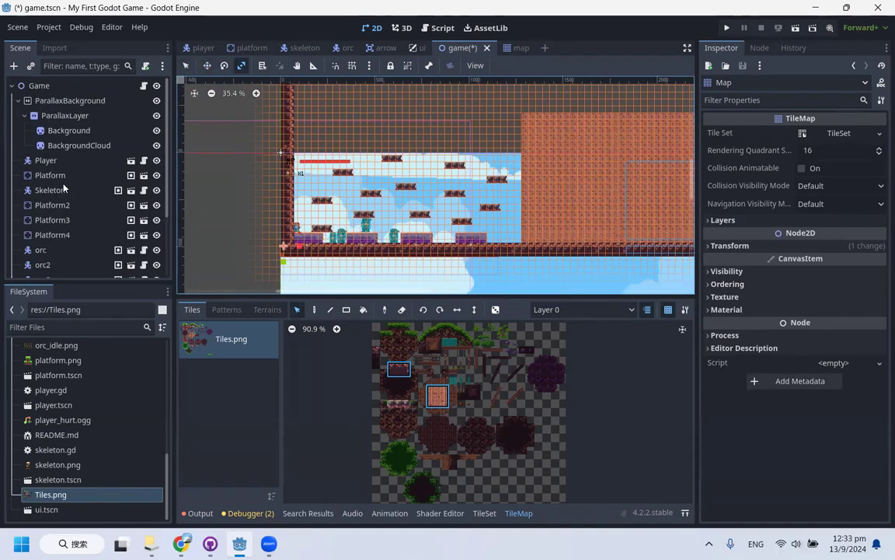
Delete the Platform, Platform2, Platform3 and Platform4 nodes from the game scene
{"action": "left_click", "coordinate": [58, 174]}
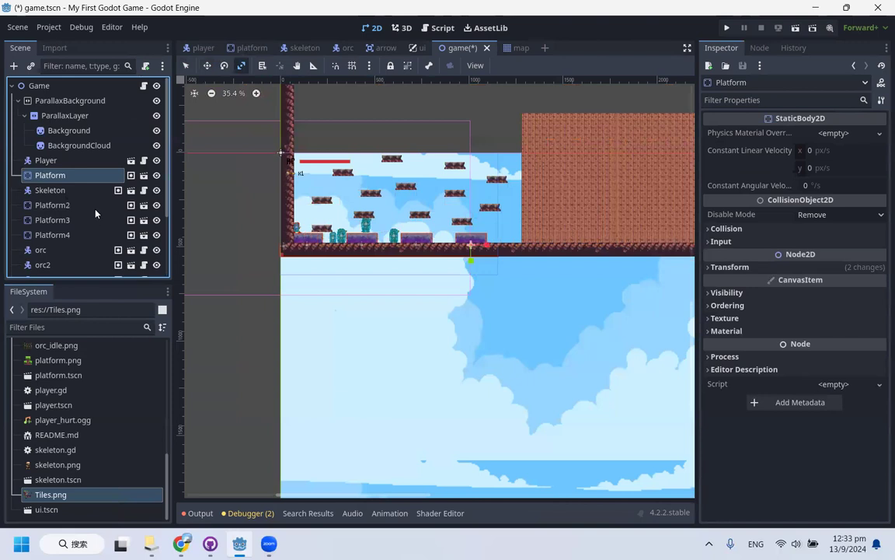
{"action": "left_click", "coordinate": [61, 205], "text": "ctrl"}
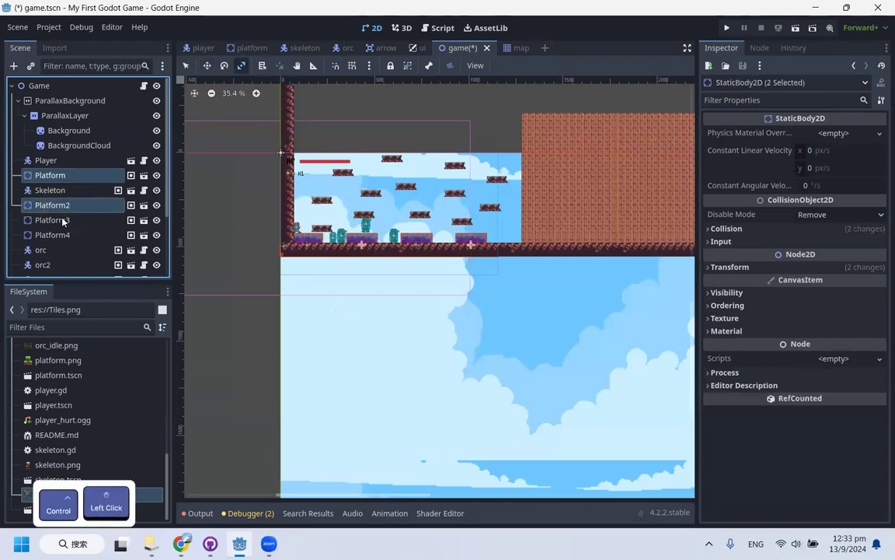
{"action": "left_click", "coordinate": [59, 220], "text": "ctrl"}
{"action": "left_click", "coordinate": [65, 236], "text": "ctrl"}
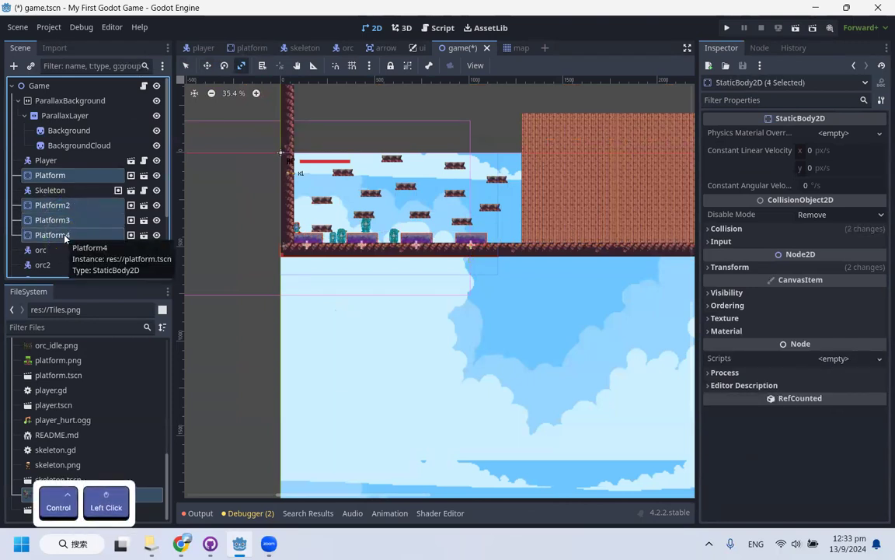
{"action": "key", "text": "Delete"}
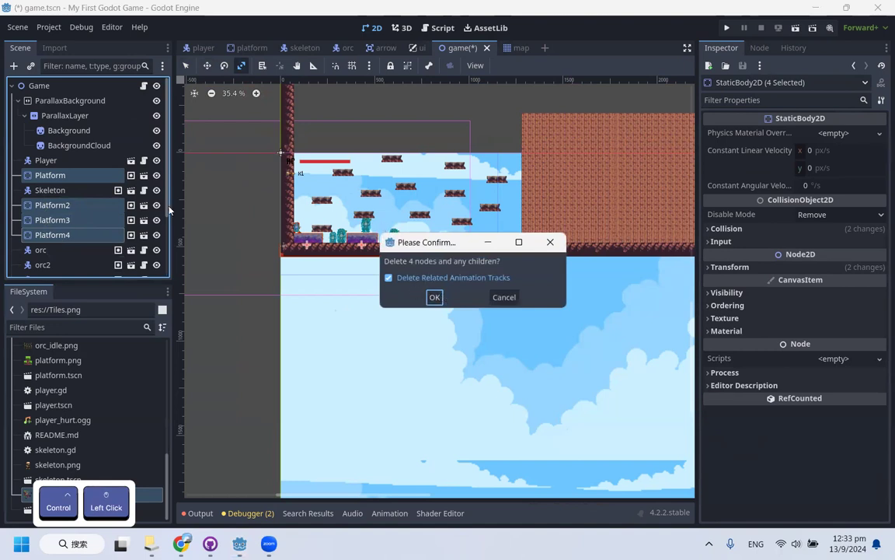
{"action": "left_click", "coordinate": [434, 297]}
Move the Player down onto the Map's rock floor, just inside the rock wall at the start of the level
{"action": "scroll", "coordinate": [463, 304], "scroll_direction": "down", "scroll_amount": 1}
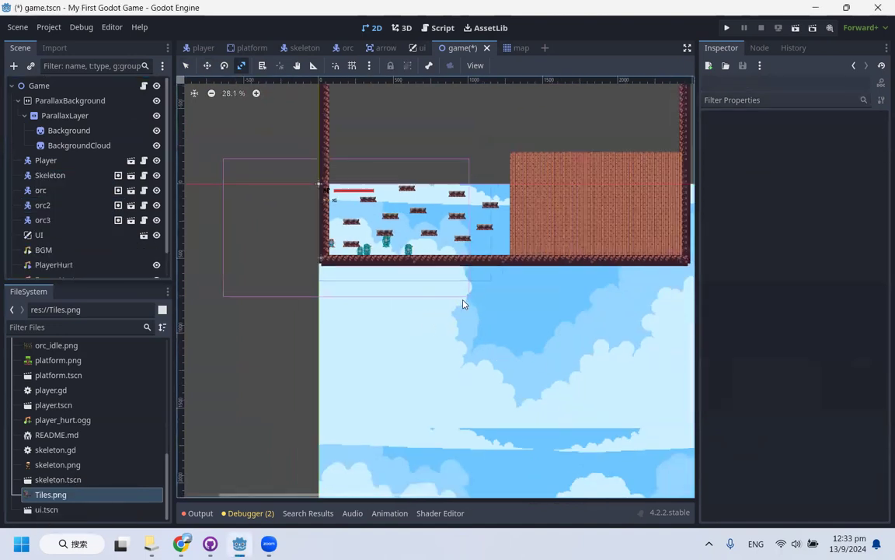
{"action": "scroll", "coordinate": [360, 238], "scroll_direction": "up", "scroll_amount": 2}
{"action": "scroll", "coordinate": [360, 238], "scroll_direction": "up", "scroll_amount": 2}
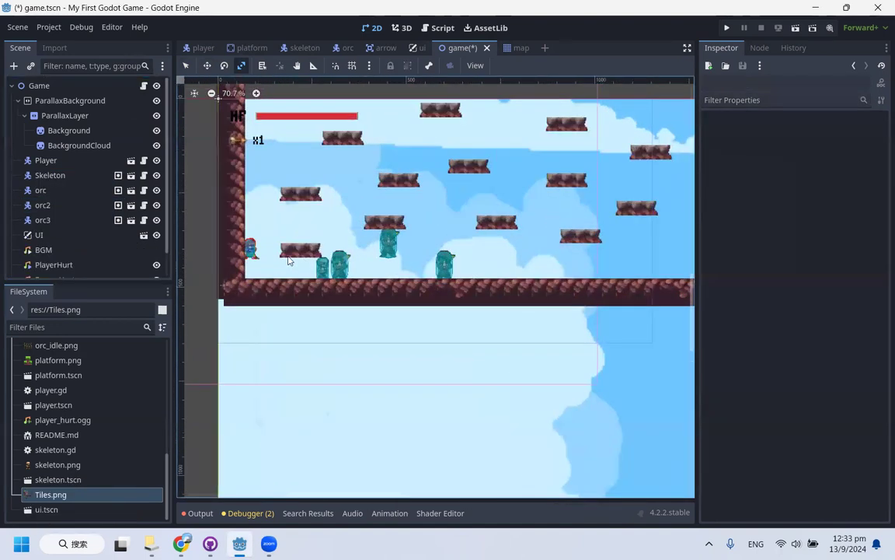
{"action": "left_click", "coordinate": [45, 161]}
{"action": "left_click_drag", "start_coordinate": [253, 250], "coordinate": [267, 268]}
{"action": "key", "text": "ctrl+z"}
{"action": "left_click", "coordinate": [208, 66]}
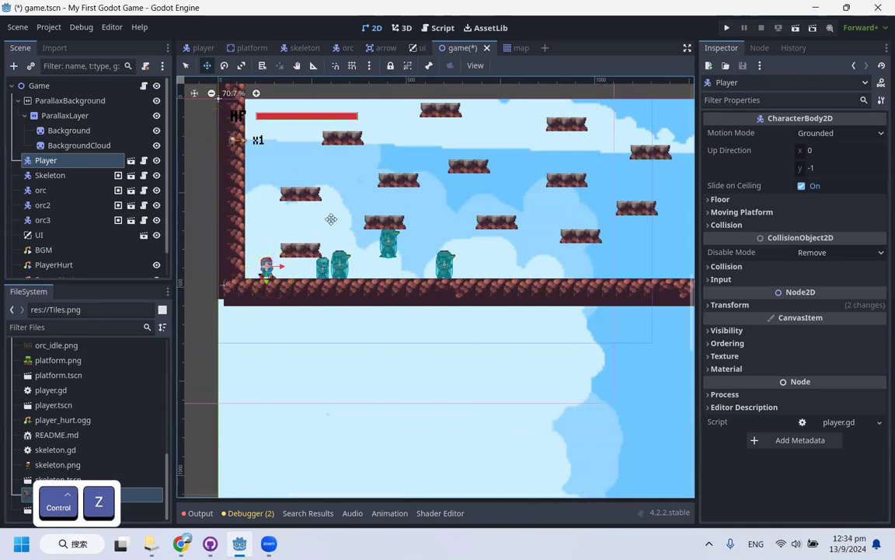
{"action": "scroll", "coordinate": [152, 253], "scroll_direction": "down", "scroll_amount": 2}
{"action": "scroll", "coordinate": [69, 221], "scroll_direction": "up", "scroll_amount": 2}
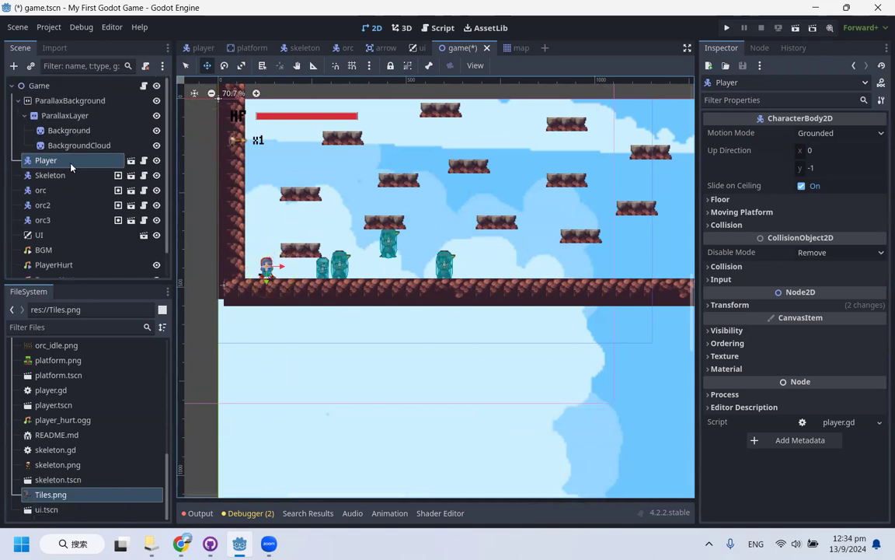
Move the Skeleton farther along the rock floor, away from the Player, and place orc on a floating platform near the middle of the level
{"action": "left_click", "coordinate": [66, 177]}
{"action": "left_click_drag", "start_coordinate": [322, 267], "coordinate": [485, 266]}
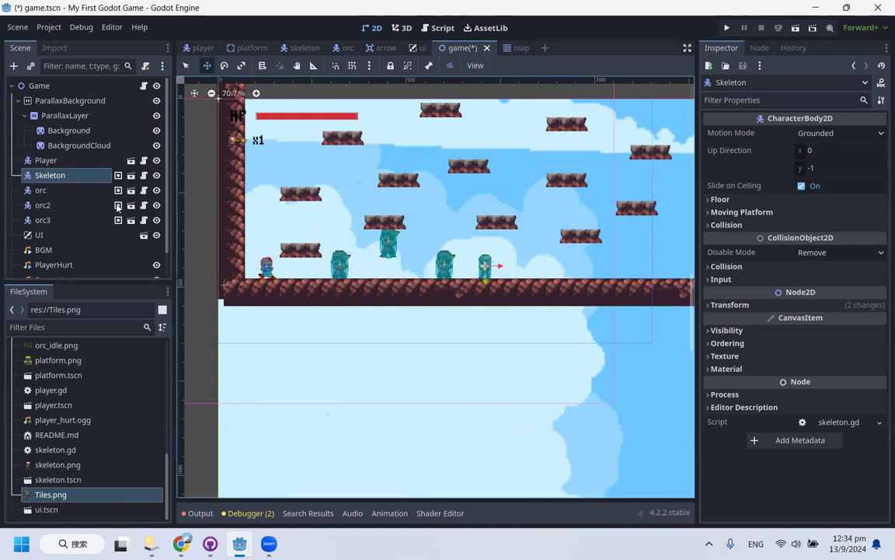
{"action": "left_click", "coordinate": [48, 190]}
{"action": "scroll", "coordinate": [311, 319], "scroll_direction": "down", "scroll_amount": 4}
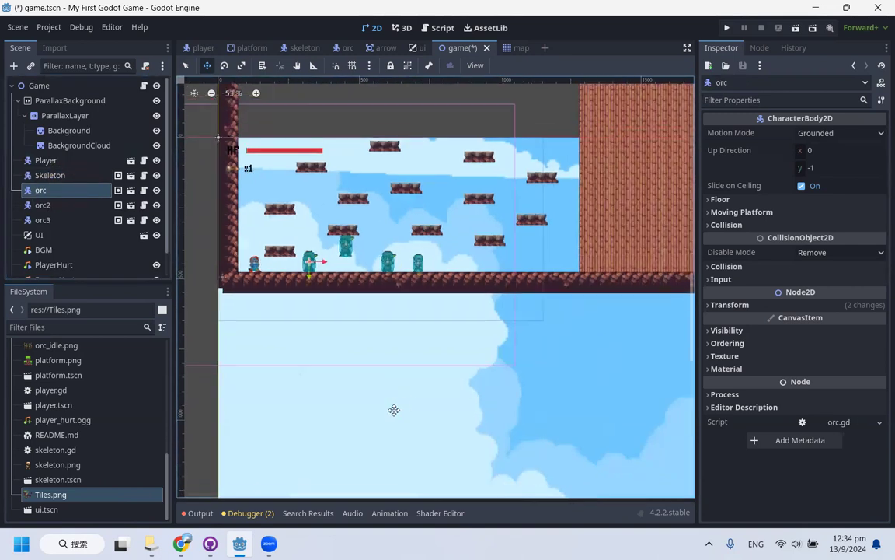
{"action": "scroll", "coordinate": [326, 313], "scroll_direction": "up", "scroll_amount": 4}
{"action": "left_click_drag", "start_coordinate": [316, 304], "coordinate": [449, 186]}
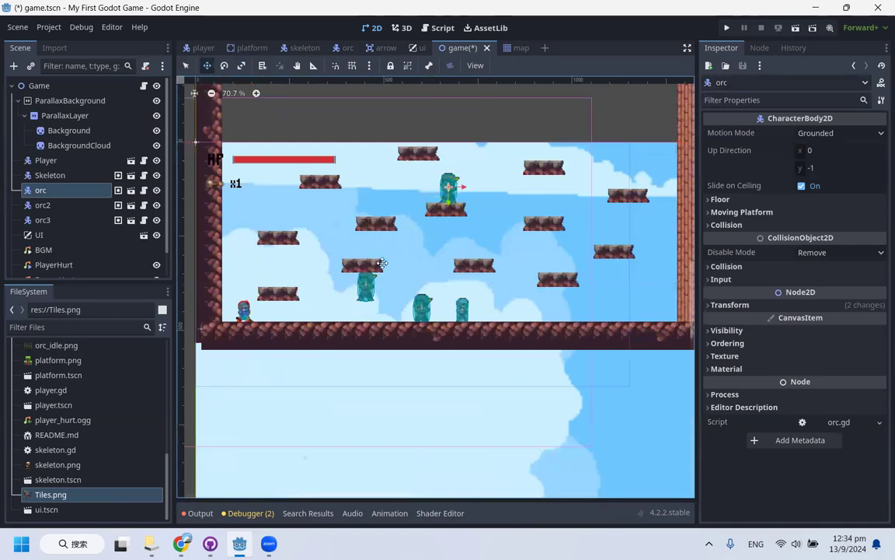
Place orc2 on the high floating platform nearest the brick wall and orc3 near the floor just before that wall
{"action": "left_click", "coordinate": [67, 204]}
{"action": "left_click_drag", "start_coordinate": [420, 307], "coordinate": [622, 184]}
{"action": "left_click", "coordinate": [43, 220]}
{"action": "scroll", "coordinate": [362, 285], "scroll_direction": "down", "scroll_amount": 2}
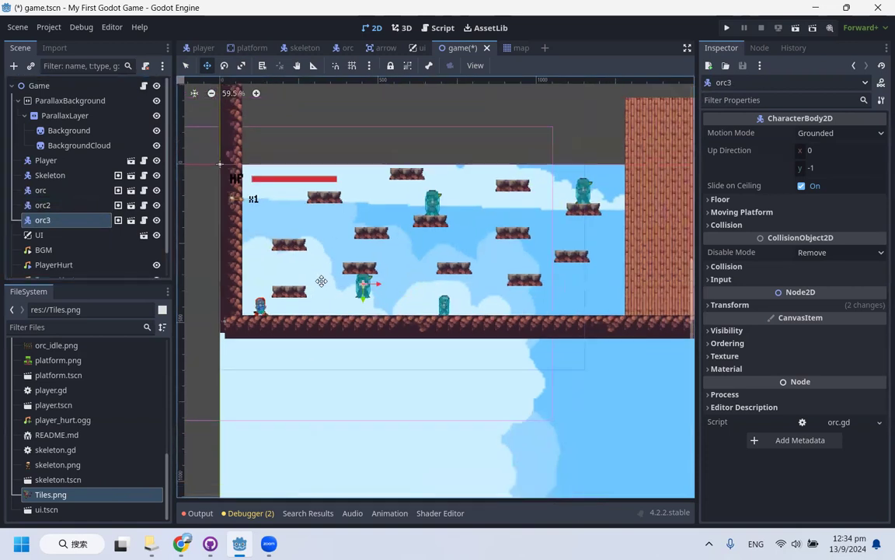
{"action": "left_click_drag", "start_coordinate": [360, 285], "coordinate": [595, 299]}
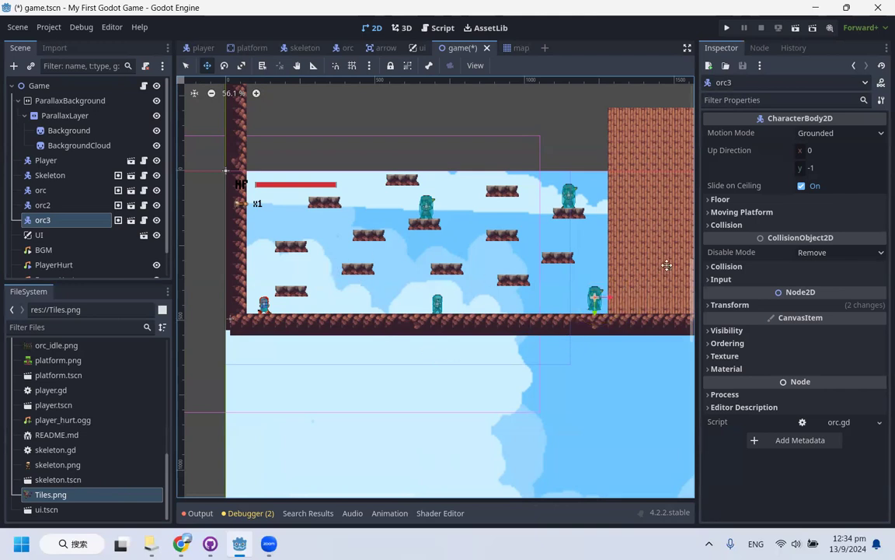
Reorder the Map node so it is a direct child of Game between ParallaxBackground and Player
{"action": "scroll", "coordinate": [583, 248], "scroll_direction": "down", "scroll_amount": 1}
{"action": "scroll", "coordinate": [478, 182], "scroll_direction": "down", "scroll_amount": 1}
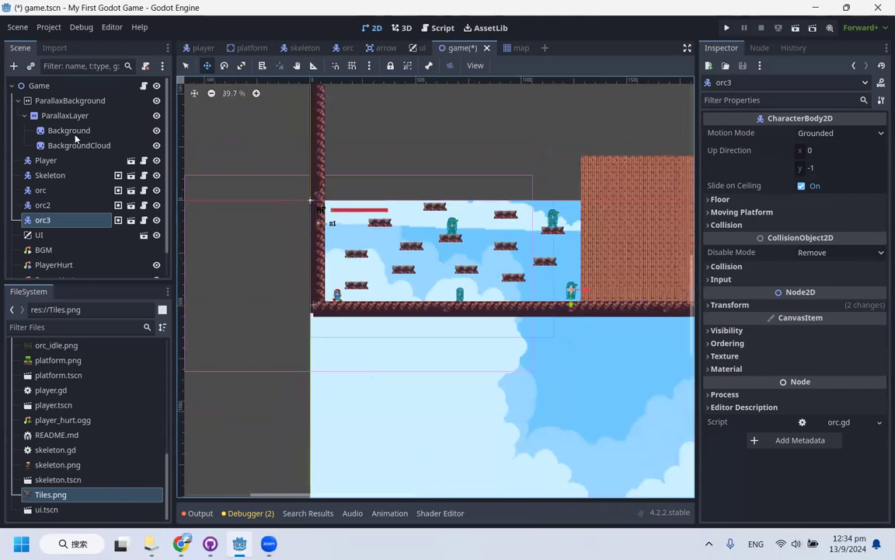
{"action": "scroll", "coordinate": [62, 140], "scroll_direction": "down", "scroll_amount": 1}
{"action": "left_click", "coordinate": [57, 270]}
{"action": "left_click_drag", "start_coordinate": [58, 269], "coordinate": [61, 154]}
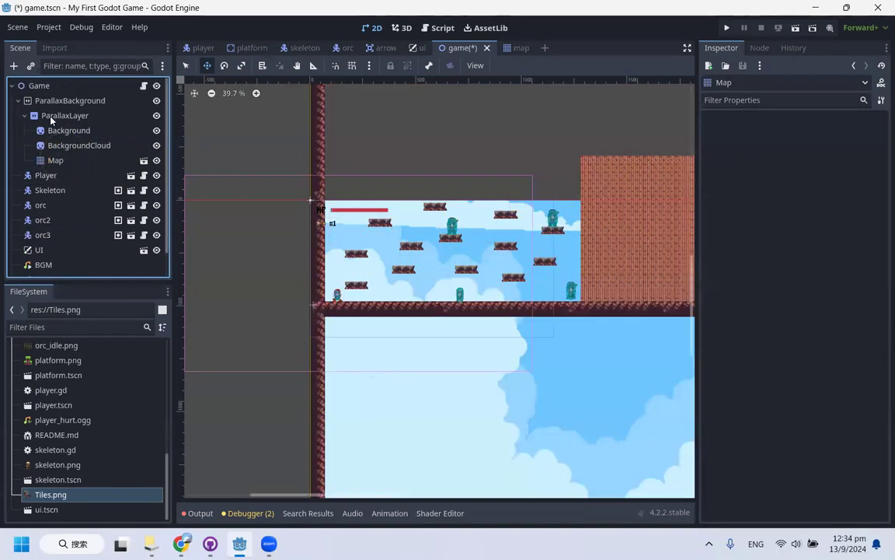
{"action": "left_click", "coordinate": [18, 101]}
{"action": "left_click", "coordinate": [18, 101]}
{"action": "mouse_move", "coordinate": [61, 143]}
{"action": "left_mouse_down"}
{"action": "mouse_move", "coordinate": [51, 93]}
{"action": "mouse_move", "coordinate": [36, 121]}
{"action": "mouse_move", "coordinate": [54, 130]}
{"action": "left_mouse_up"}
{"action": "left_click", "coordinate": [17, 115]}
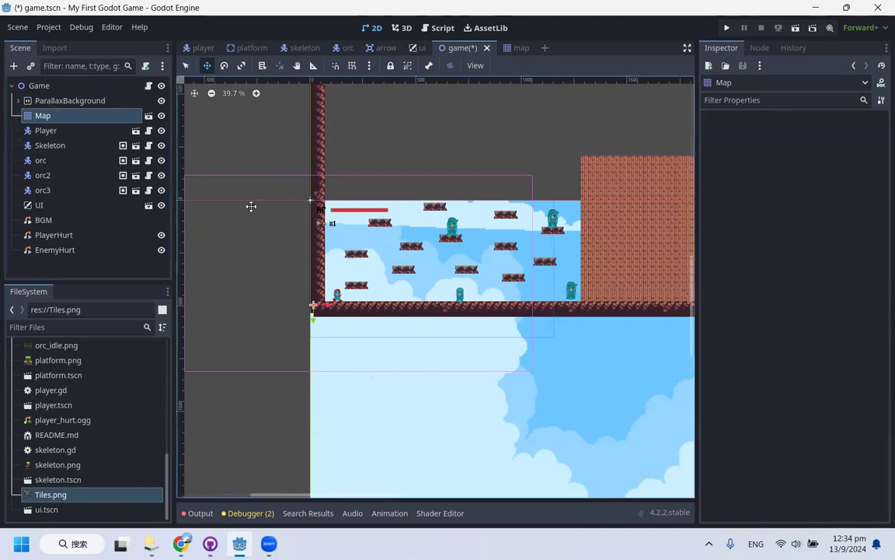
Move orc3 farther along the floor so it stands in front of the brick wall area
{"action": "scroll", "coordinate": [544, 225], "scroll_direction": "up", "scroll_amount": 4}
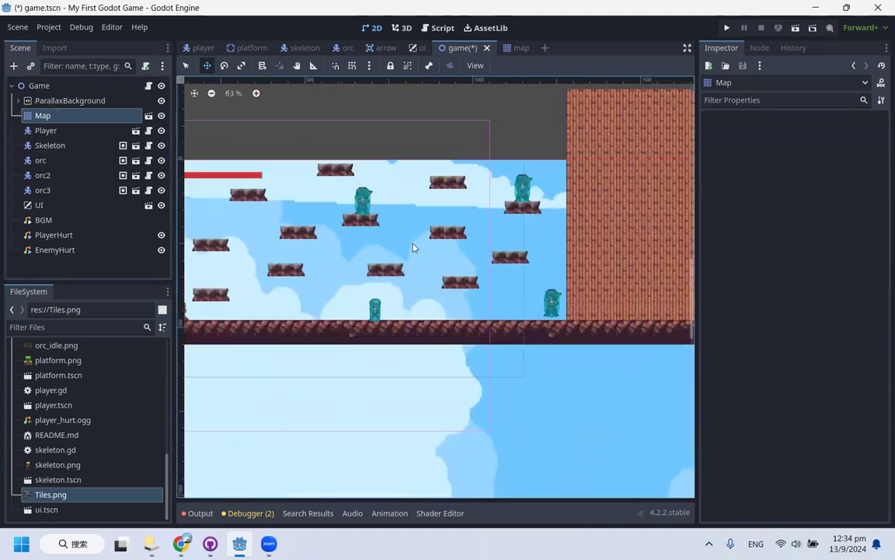
{"action": "left_click", "coordinate": [60, 165]}
{"action": "left_click", "coordinate": [43, 190]}
{"action": "left_click_drag", "start_coordinate": [585, 317], "coordinate": [630, 309]}
{"action": "scroll", "coordinate": [629, 314], "scroll_direction": "down", "scroll_amount": 3}
Run the game, walk the player toward the brick wall and shoot arrows at the skeleton and the orc on the floor
{"action": "left_click", "coordinate": [725, 28]}
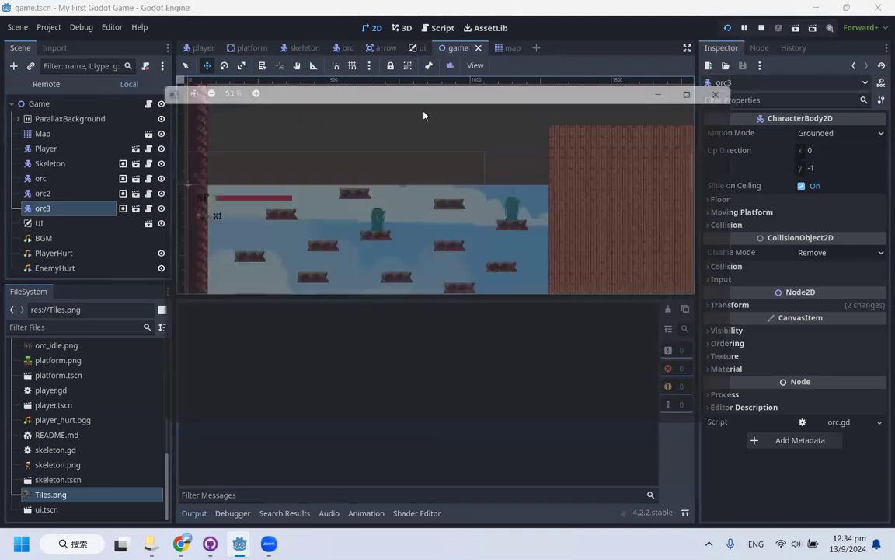
{"action": "key", "text": "Right"}
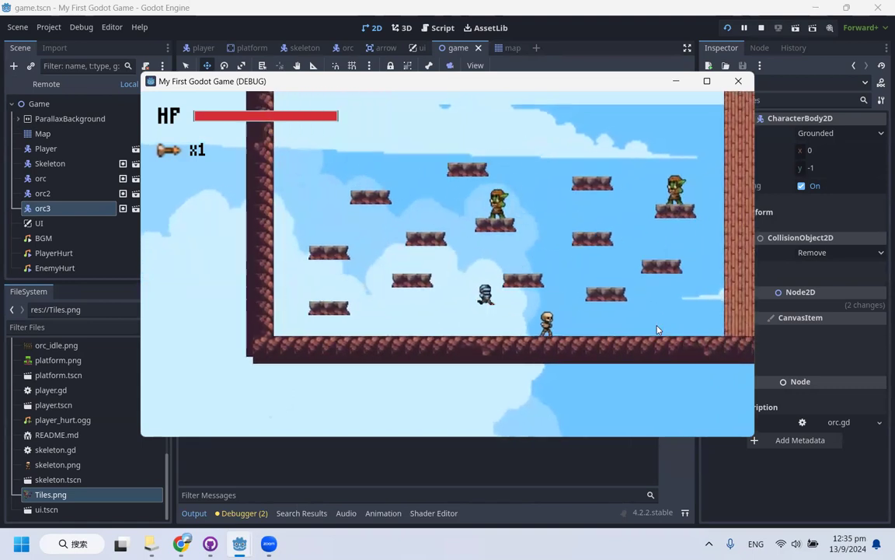
{"action": "left_click", "coordinate": [592, 300]}
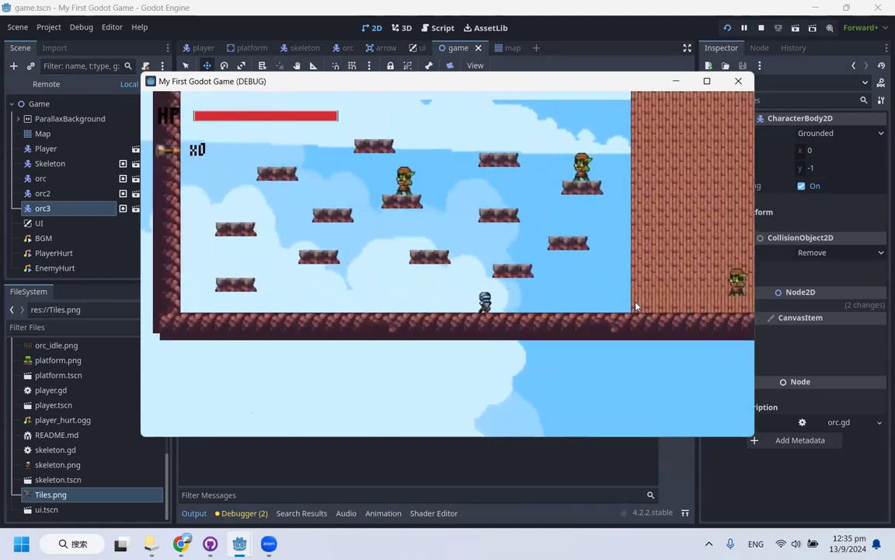
{"action": "left_click", "coordinate": [675, 296]}
Walk the player back along the floor, test jumping onto the lowest floating platforms, and close the running game
{"action": "key", "text": "Left"}
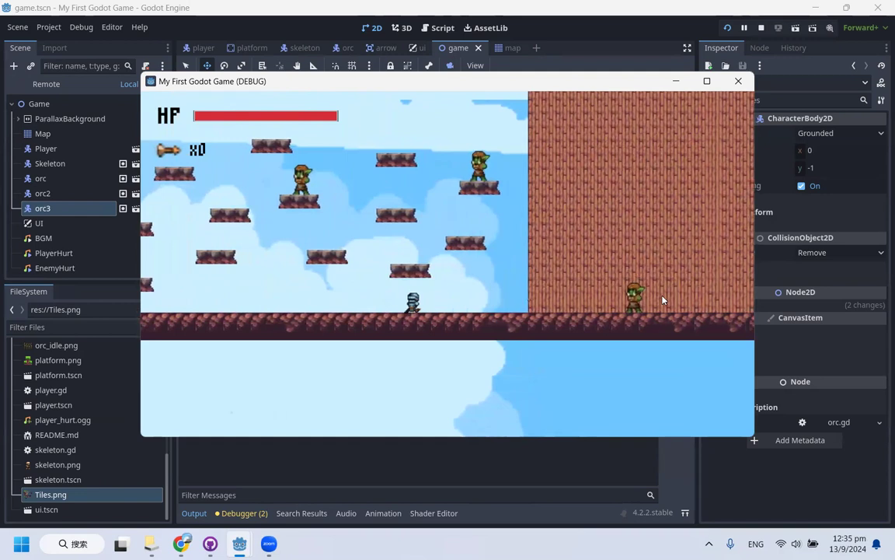
{"action": "key", "text": "Left"}
{"action": "key", "text": "Left"}
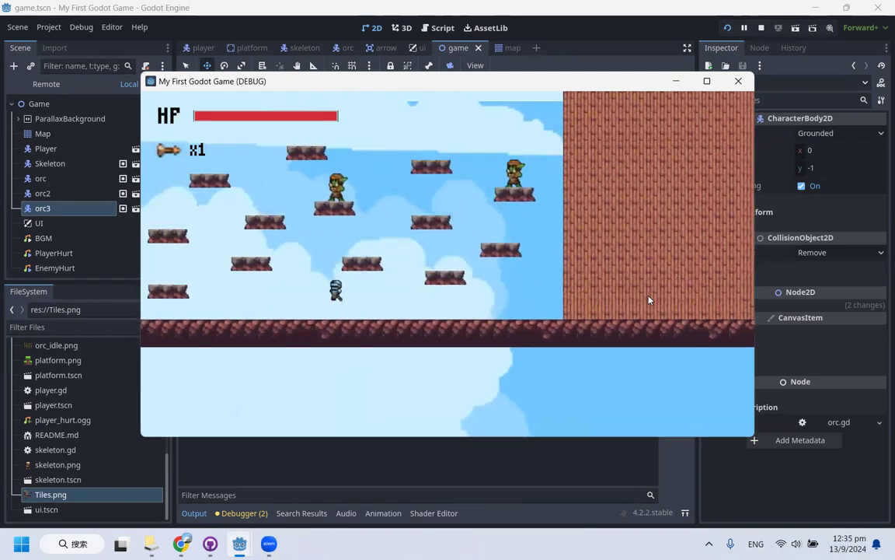
{"action": "key", "text": "Left"}
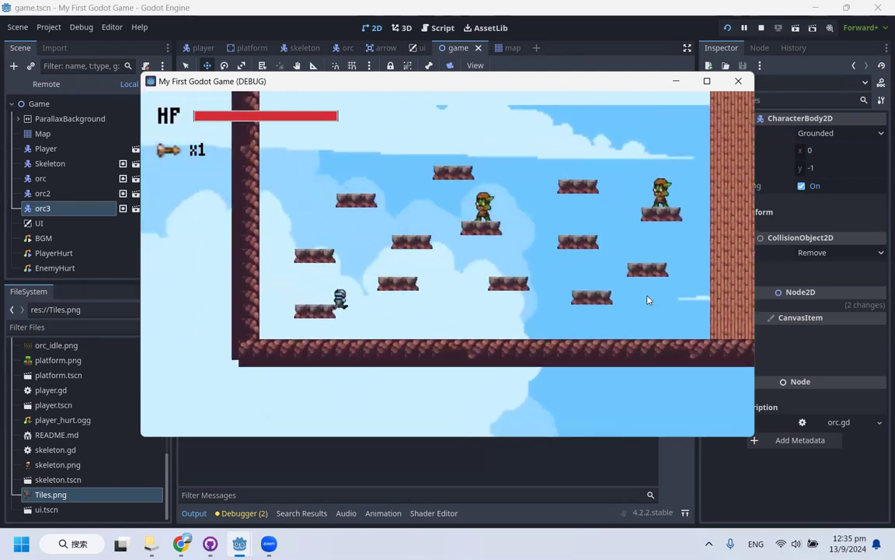
{"action": "key", "text": "Left"}
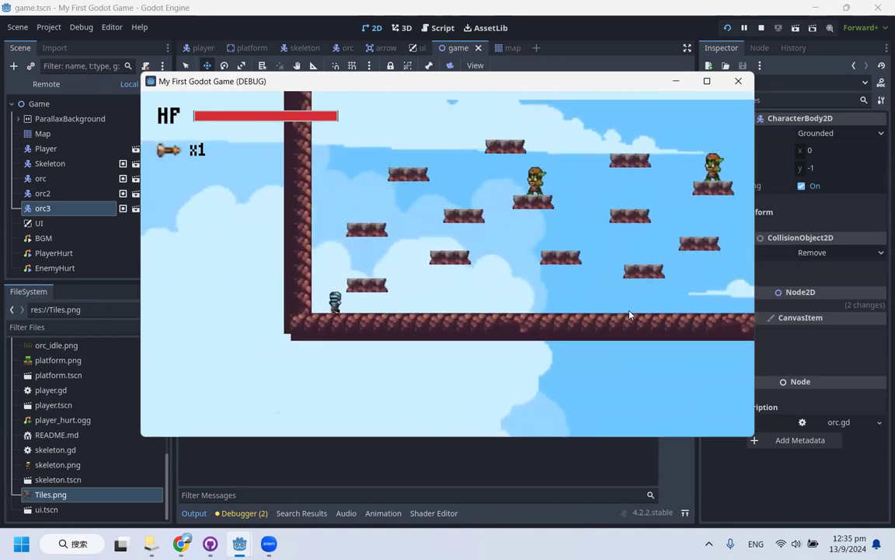
{"action": "key", "text": "space"}
{"action": "key", "text": "Right"}
{"action": "key", "text": "space"}
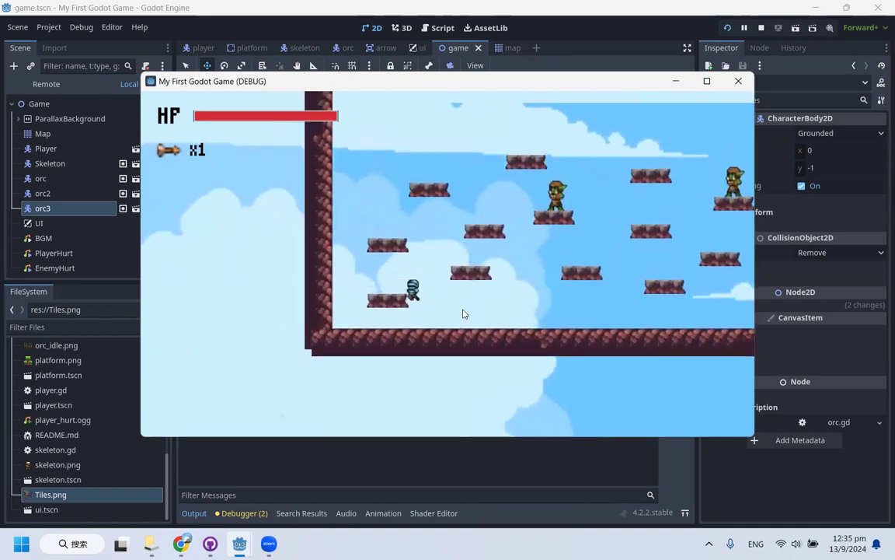
{"action": "key", "text": "Right"}
{"action": "key", "text": "Left"}
{"action": "key", "text": "space"}
{"action": "key", "text": "Right"}
{"action": "key", "text": "space"}
{"action": "key", "text": "Right"}
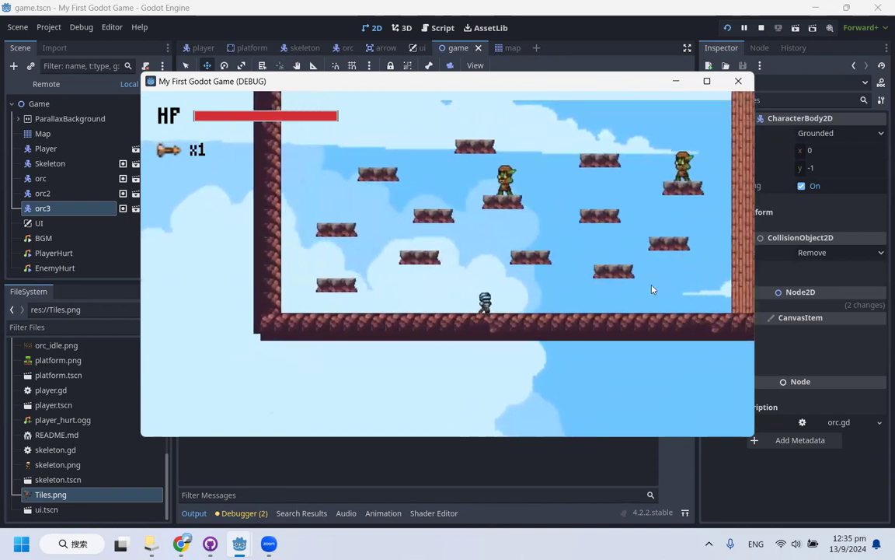
{"action": "key", "text": "space"}
{"action": "key", "text": "Left"}
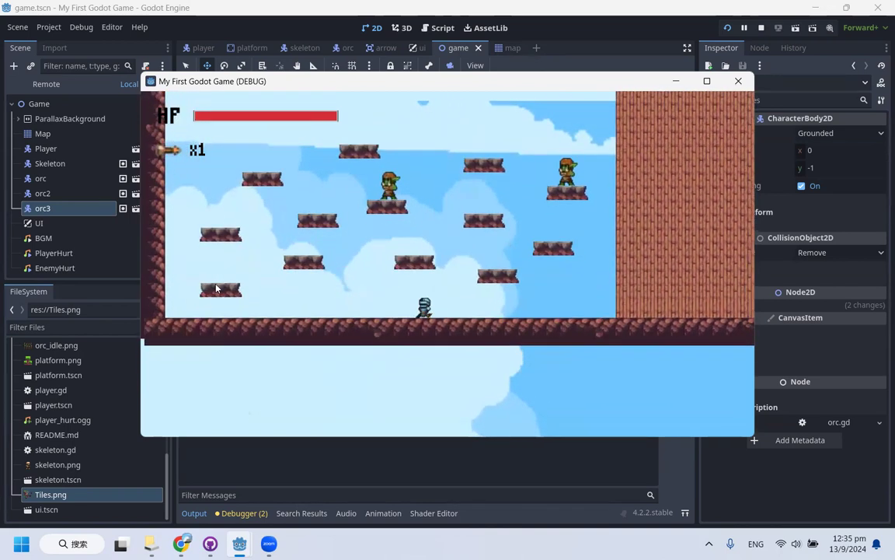
{"action": "key", "text": "space"}
{"action": "left_click", "coordinate": [738, 81]}
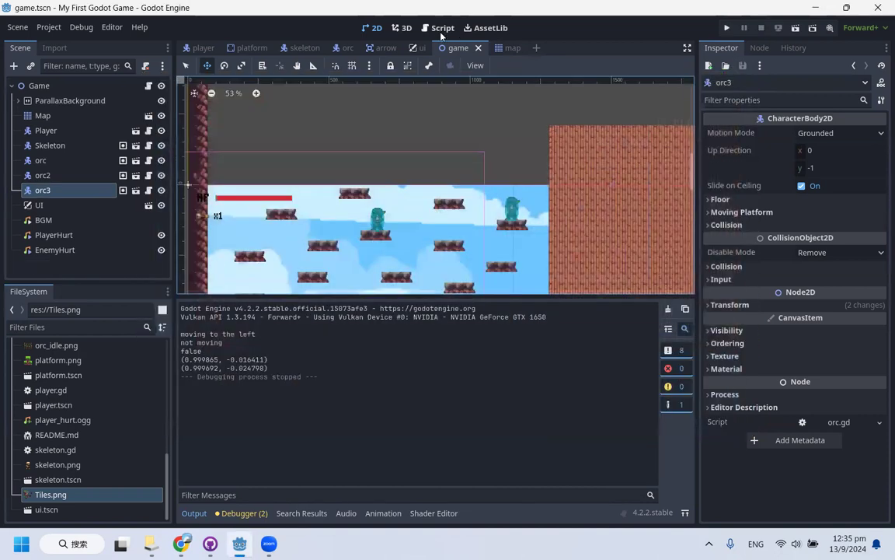
In player.gd, set JUMP_VELOCITY to -600.0 and SPEED to 300.0
{"action": "left_click", "coordinate": [441, 29]}
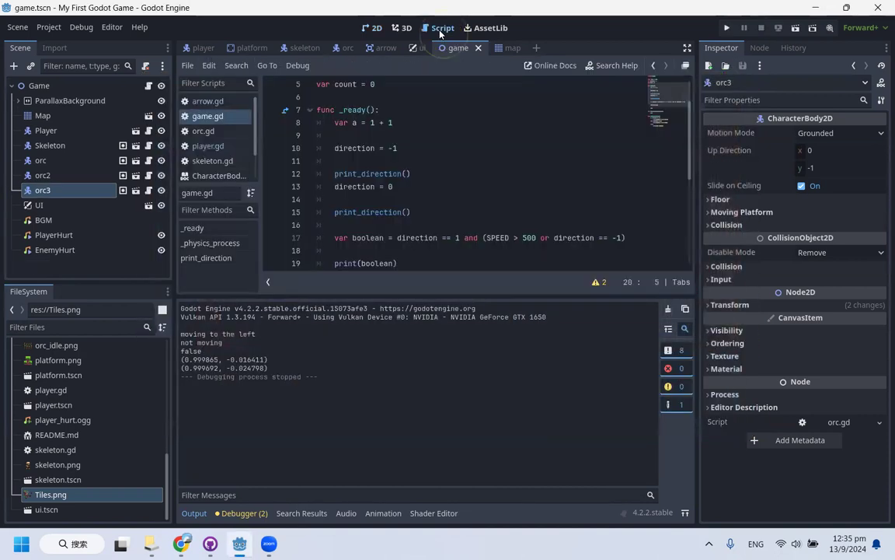
{"action": "left_click", "coordinate": [204, 145]}
{"action": "left_click", "coordinate": [429, 149]}
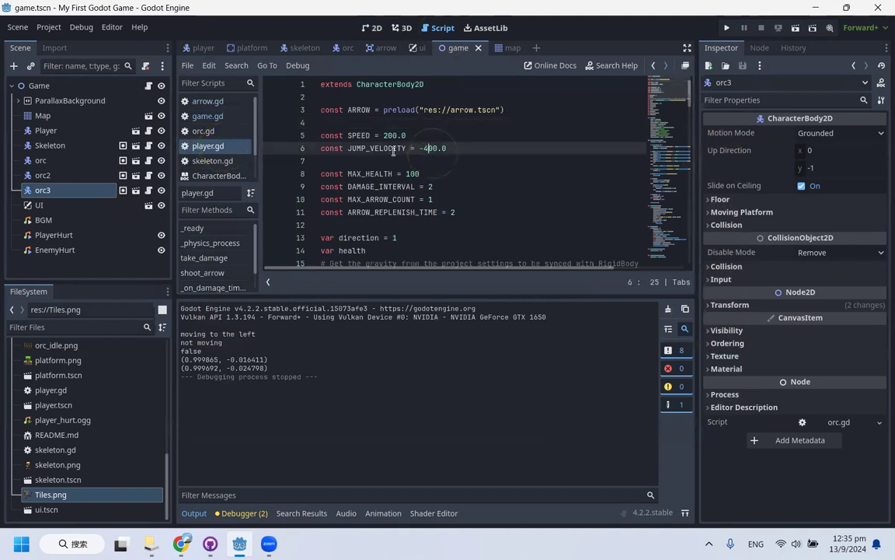
{"action": "double_click", "coordinate": [370, 148]}
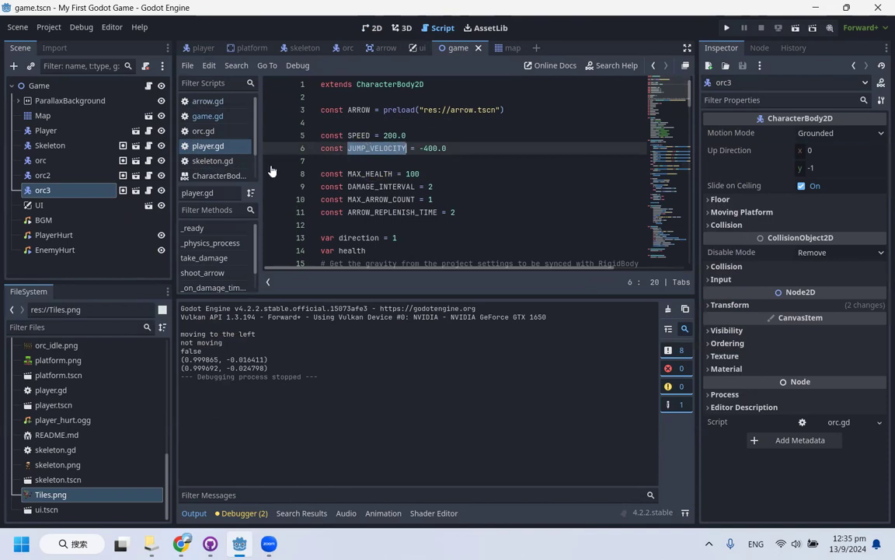
{"action": "double_click", "coordinate": [362, 135]}
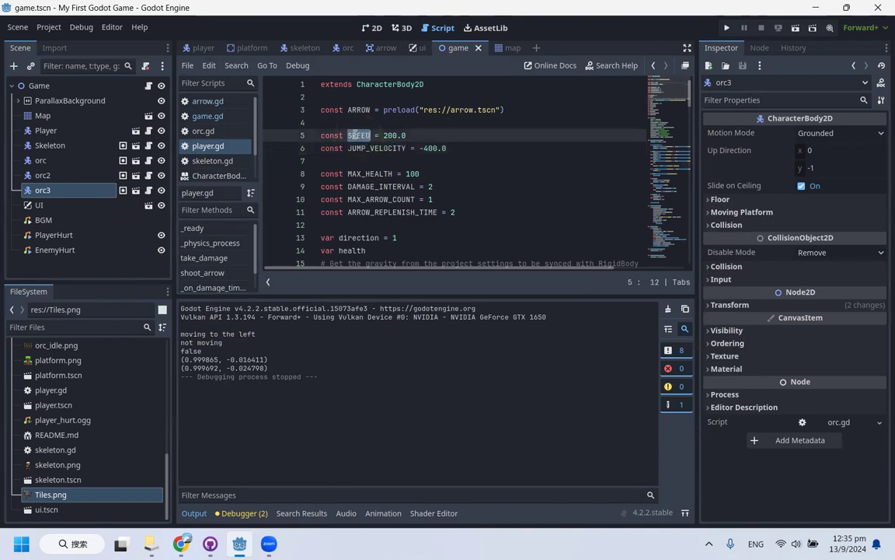
{"action": "left_click", "coordinate": [429, 149]}
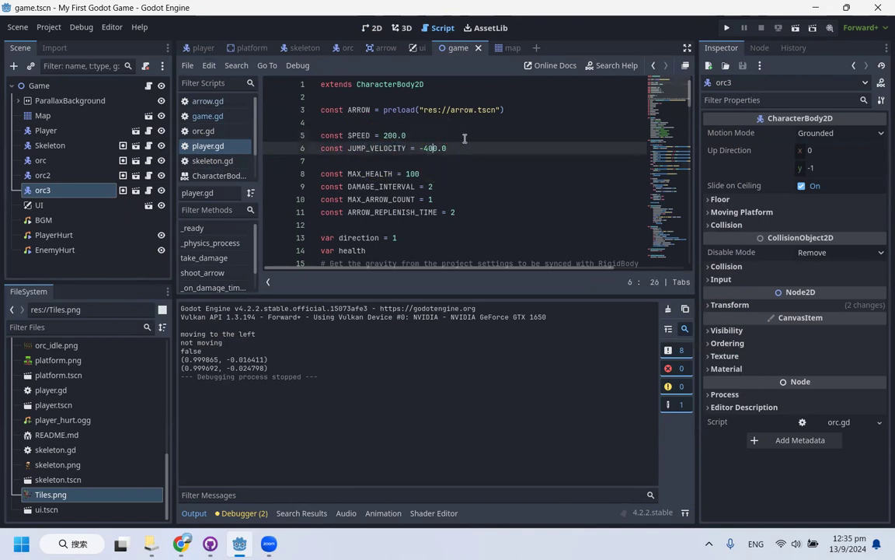
{"action": "key", "text": "Left"}
{"action": "left_click", "coordinate": [387, 135]}
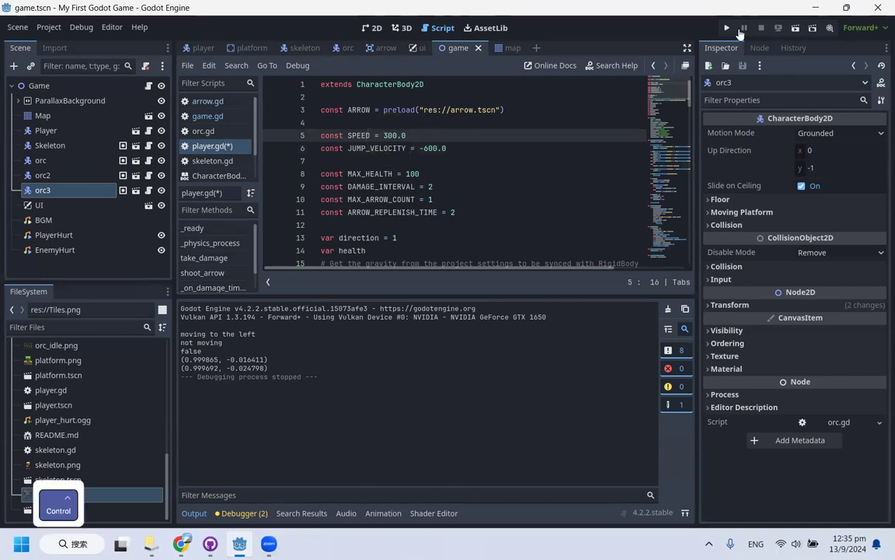
Run the game and test the new speed and jump height by jumping the player across the floating platforms
{"action": "left_click", "coordinate": [728, 28]}
{"action": "key", "text": "ctrl+s"}
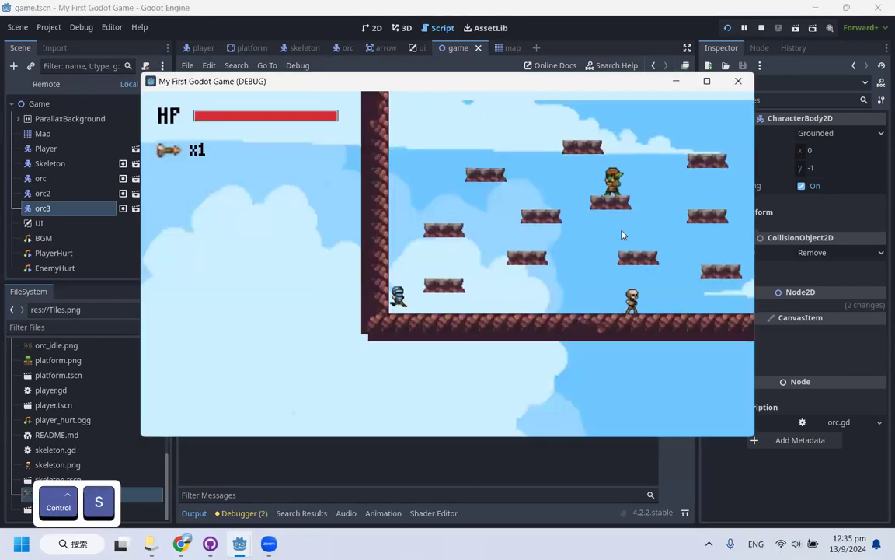
{"action": "key", "text": "Right"}
{"action": "key", "text": "space"}
{"action": "key", "text": "space"}
{"action": "key", "text": "Right"}
{"action": "key", "text": "space"}
{"action": "key", "text": "Left"}
{"action": "key", "text": "space"}
{"action": "key", "text": "Right"}
{"action": "key", "text": "space"}
{"action": "left_click", "coordinate": [474, 391]}
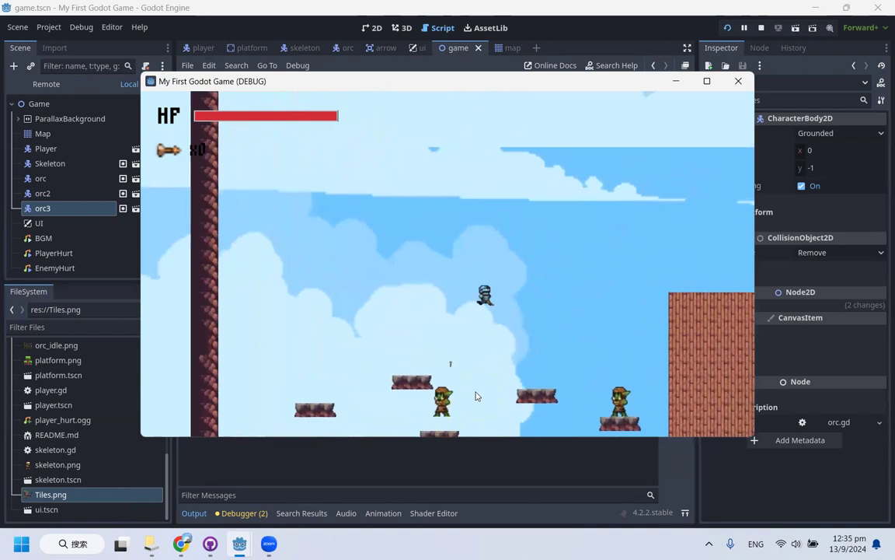
Jump the player toward the orc's platform beside the brick wall, shoot arrows, and close the running game
{"action": "key", "text": "Right"}
{"action": "key", "text": "space"}
{"action": "left_click", "coordinate": [549, 411]}
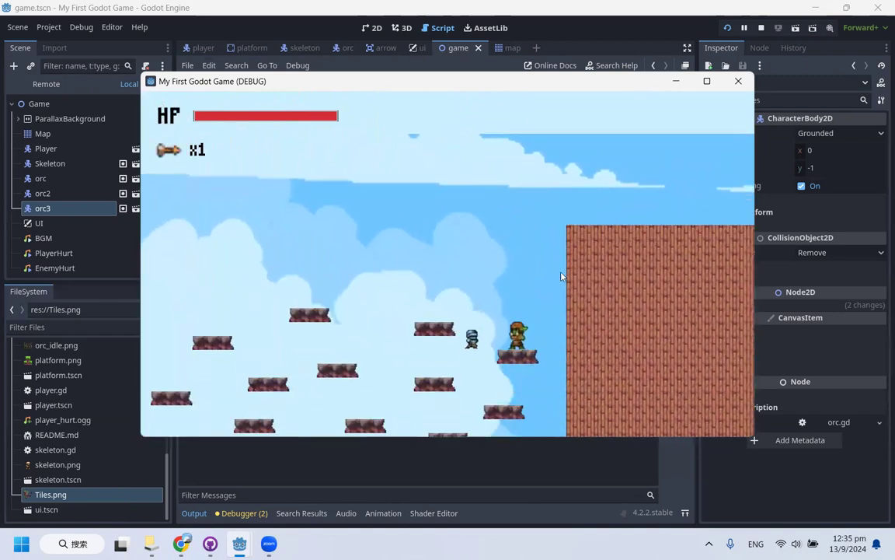
{"action": "left_click", "coordinate": [564, 281]}
{"action": "left_click", "coordinate": [737, 82]}
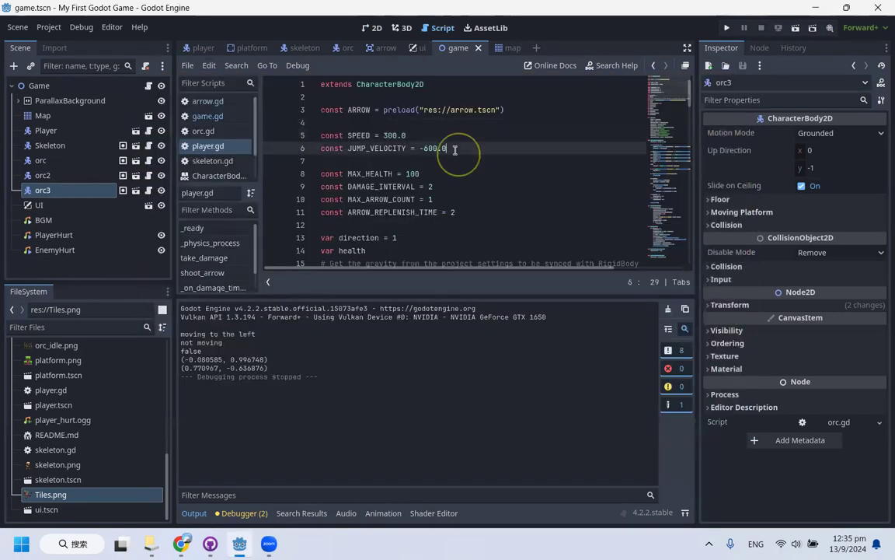
Save the project and look over the map layout of the game scene in the 2D view
{"action": "left_click_drag", "start_coordinate": [455, 150], "coordinate": [266, 140]}
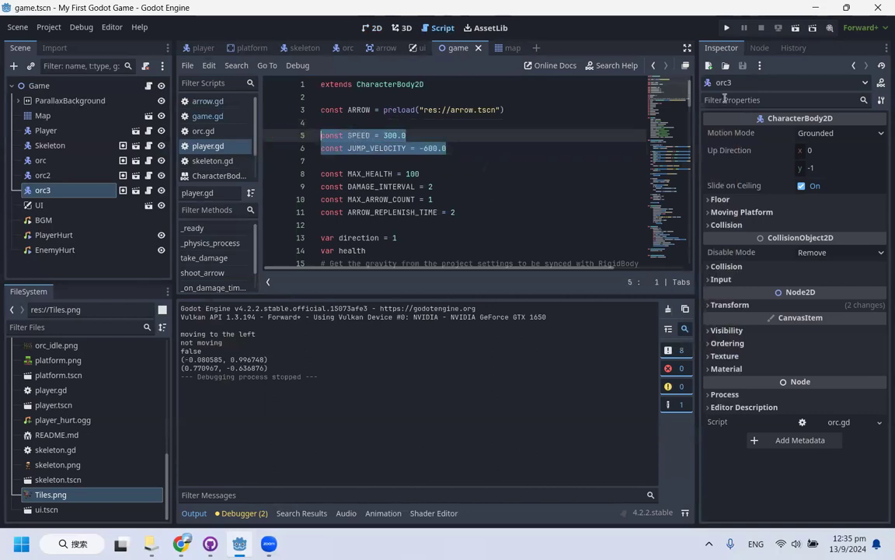
{"action": "key", "text": "ctrl+s"}
{"action": "left_click", "coordinate": [514, 48]}
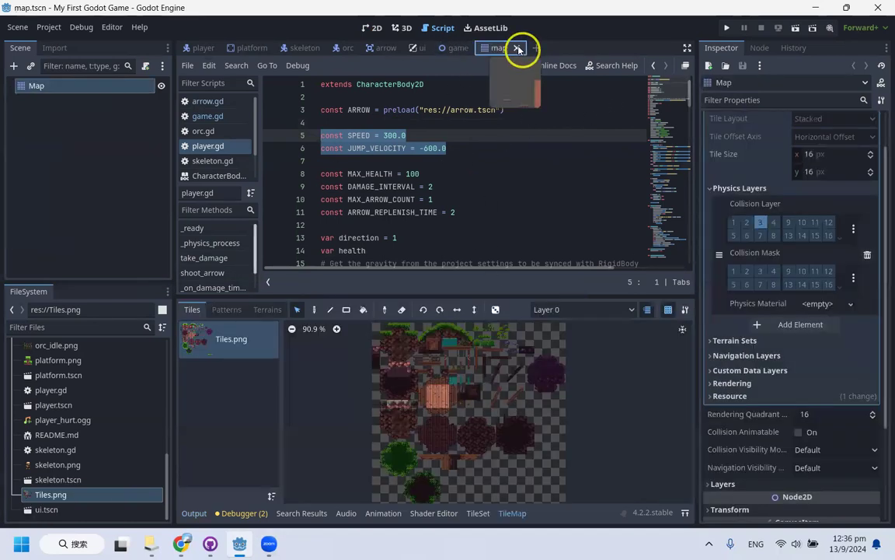
{"action": "left_click", "coordinate": [449, 48]}
{"action": "left_click", "coordinate": [370, 28]}
{"action": "scroll", "coordinate": [364, 297], "scroll_direction": "down", "scroll_amount": 4}
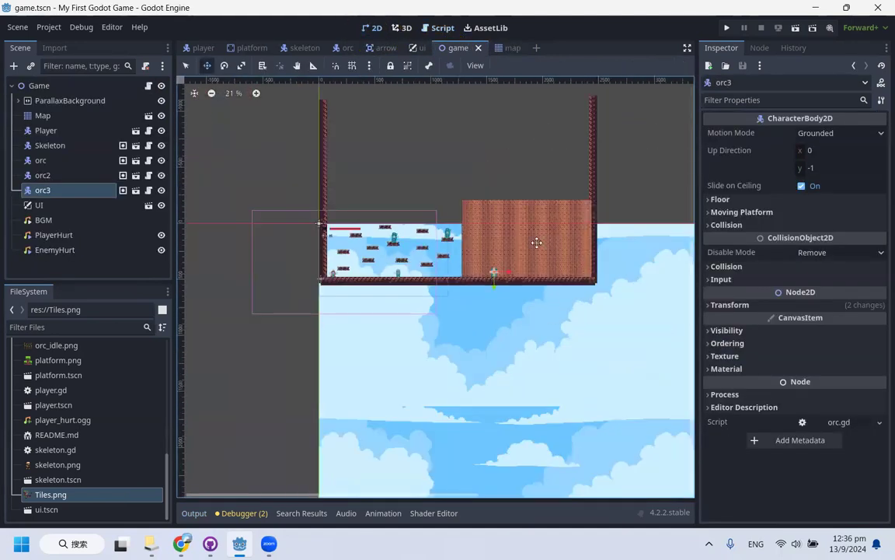
{"action": "scroll", "coordinate": [537, 243], "scroll_direction": "down", "scroll_amount": 1}
{"action": "middle_click_drag", "start_coordinate": [473, 101], "coordinate": [520, 150]}
{"action": "scroll", "coordinate": [497, 196], "scroll_direction": "up", "scroll_amount": 10}
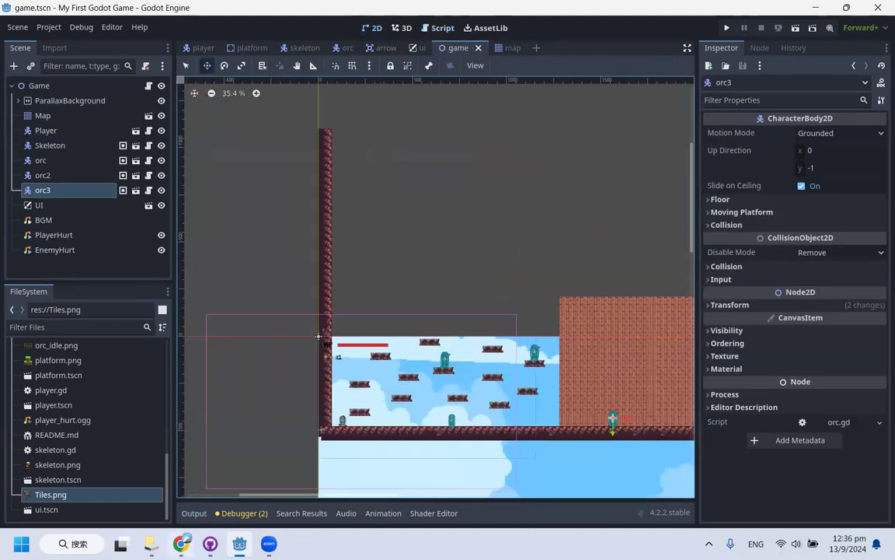
Switch to the Google Slides presentation in Chrome and review the tilemap slides up to "Tilemap - draw the map"
{"action": "key", "text": "alt+Tab"}
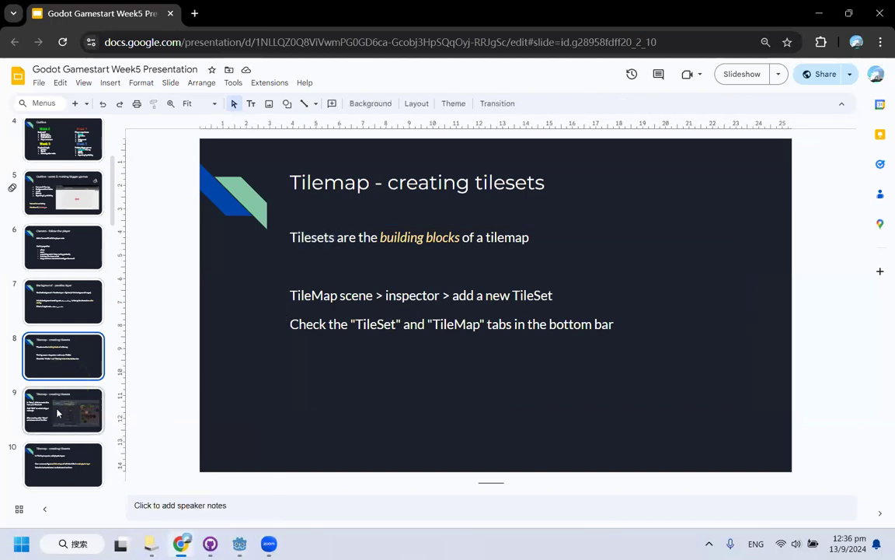
{"action": "left_click", "coordinate": [57, 413]}
{"action": "left_click", "coordinate": [76, 449]}
{"action": "scroll", "coordinate": [84, 373], "scroll_direction": "down", "scroll_amount": 3}
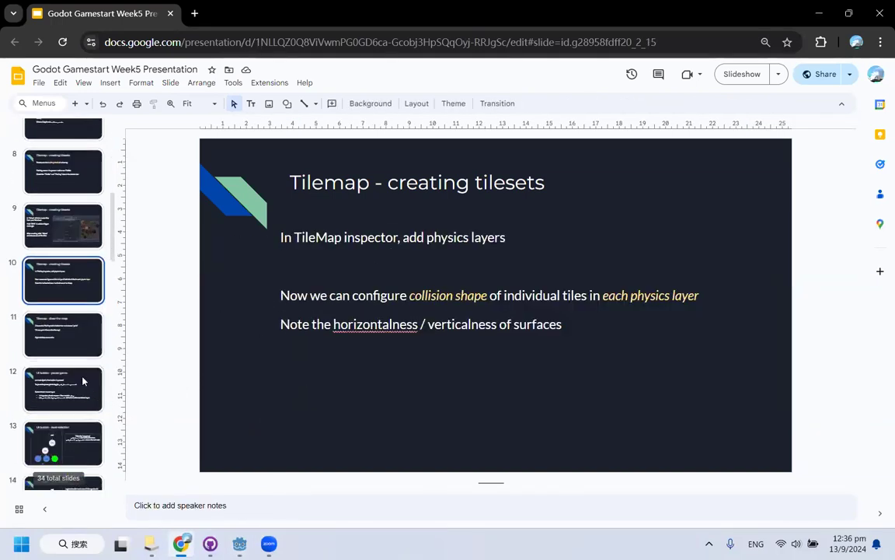
{"action": "left_click", "coordinate": [76, 329]}
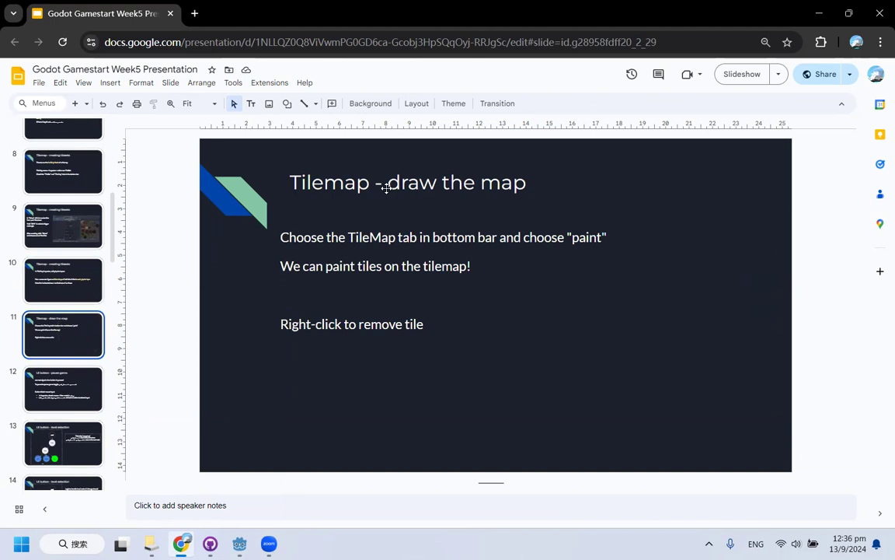
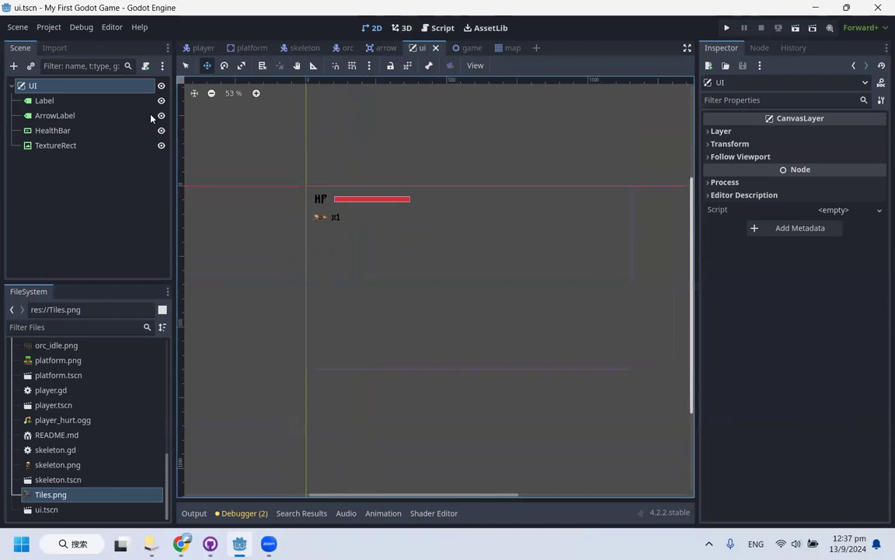
Add a Button node as a child of UI in the ui scene and set its text to "Pause"
{"action": "left_click", "coordinate": [120, 91]}
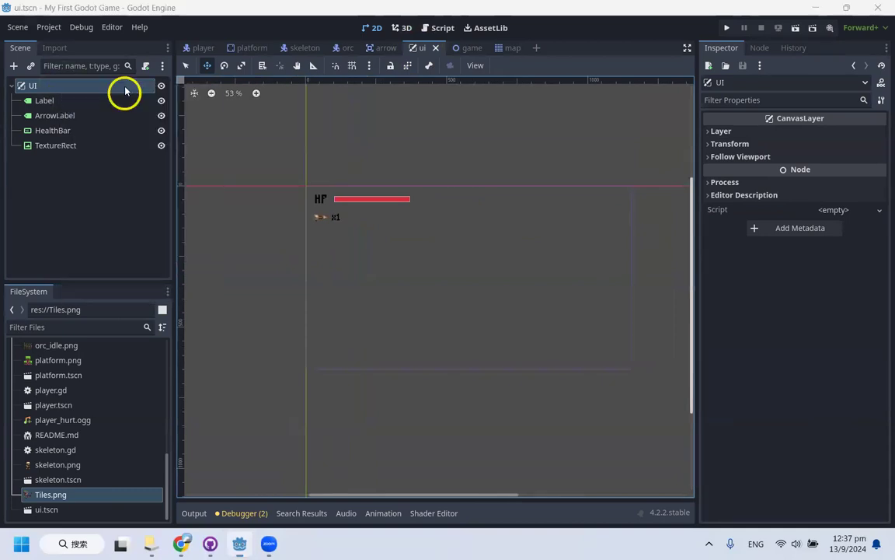
{"action": "type", "text": "button"}
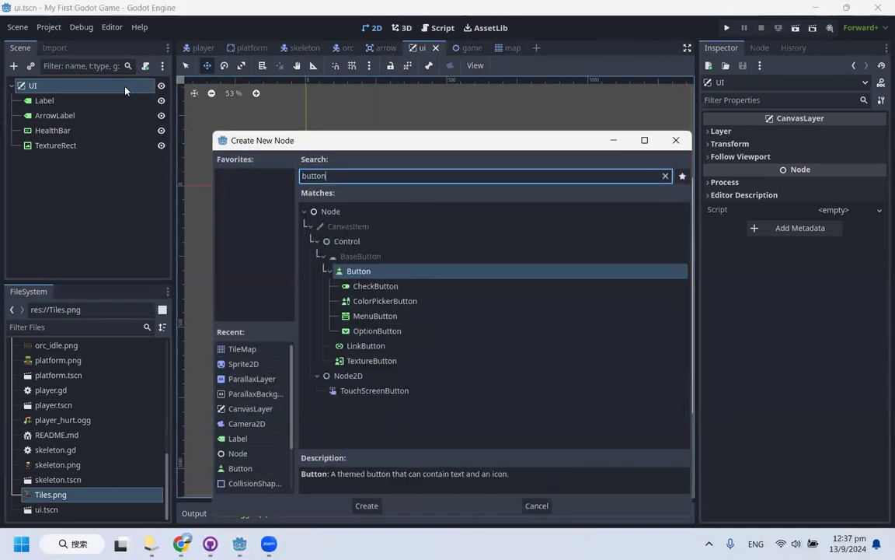
{"action": "key", "text": "Return"}
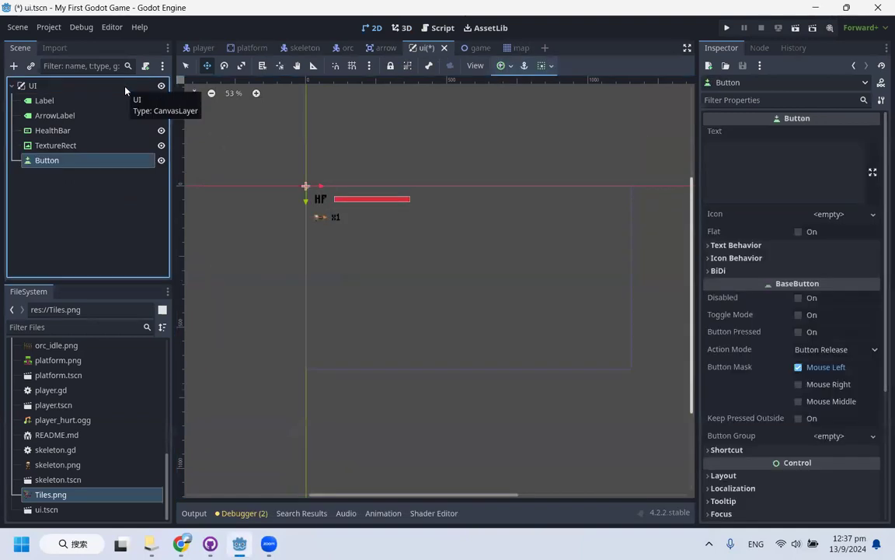
{"action": "scroll", "coordinate": [398, 143], "scroll_direction": "up", "scroll_amount": 1}
{"action": "scroll", "coordinate": [356, 233], "scroll_direction": "up", "scroll_amount": 2}
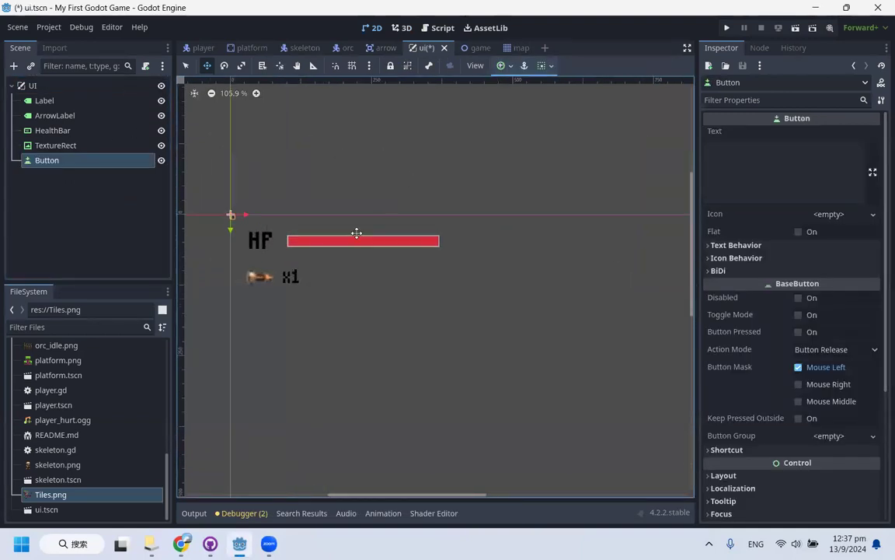
{"action": "left_click", "coordinate": [746, 175]}
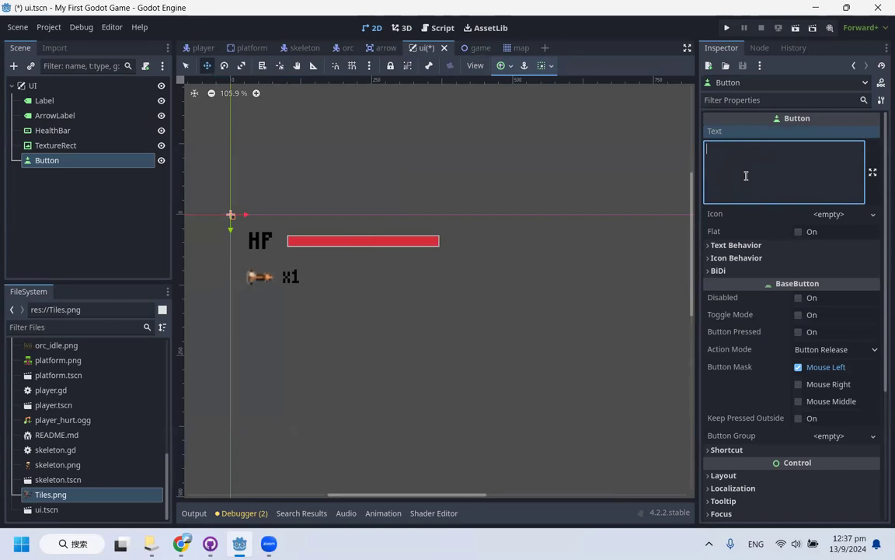
{"action": "key", "text": "shift"}
{"action": "type", "text": "Pause"}
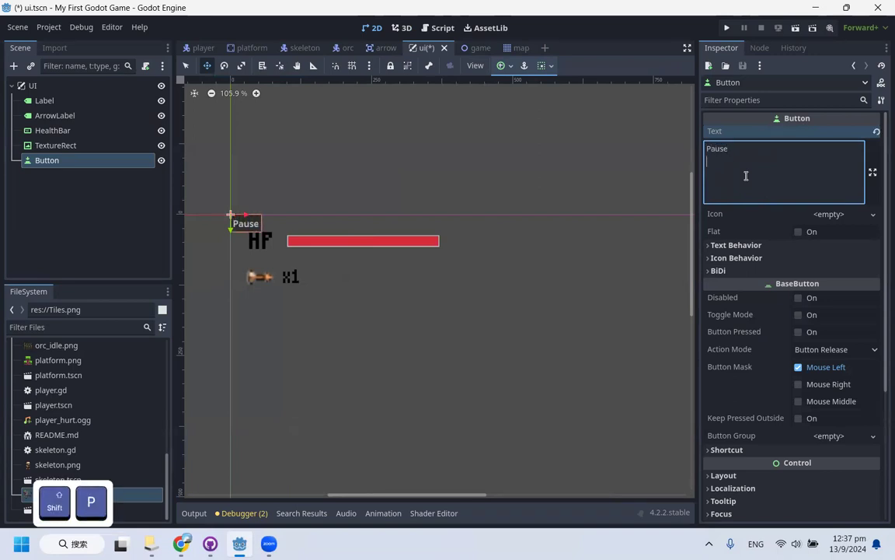
Move the Pause button across the UI, roughly level with the health bar, and save the ui scene
{"action": "left_click_drag", "start_coordinate": [251, 216], "coordinate": [525, 225]}
{"action": "scroll", "coordinate": [398, 203], "scroll_direction": "down", "scroll_amount": 7}
{"action": "scroll", "coordinate": [573, 221], "scroll_direction": "up", "scroll_amount": 5}
{"action": "scroll", "coordinate": [341, 223], "scroll_direction": "up", "scroll_amount": 2}
{"action": "left_click", "coordinate": [616, 223]}
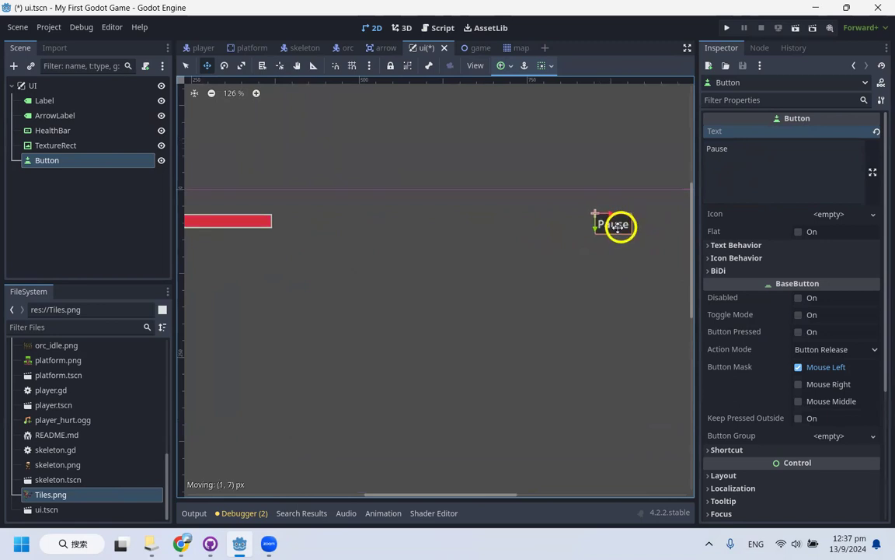
{"action": "scroll", "coordinate": [458, 194], "scroll_direction": "down", "scroll_amount": 4}
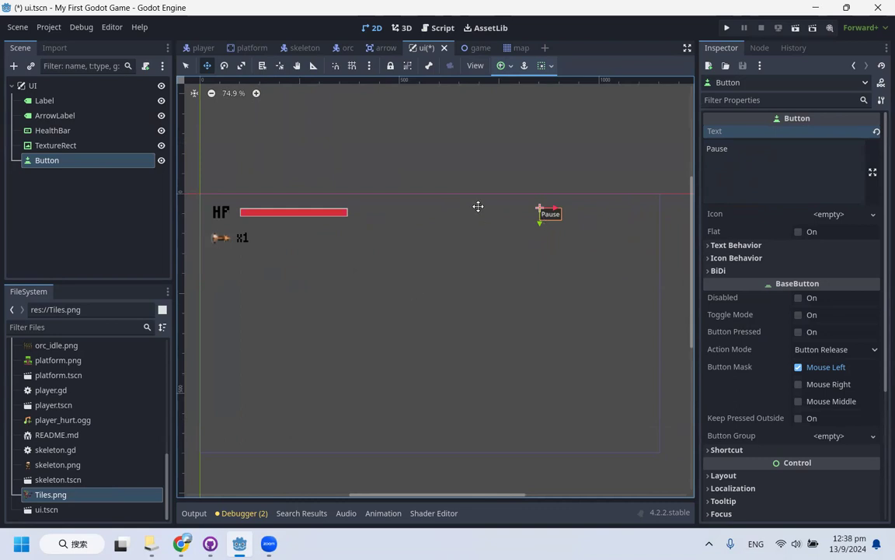
{"action": "key", "text": "ctrl+s"}
Show the Pause button's signals and locate the pressed() signal
{"action": "scroll", "coordinate": [581, 206], "scroll_direction": "up", "scroll_amount": 2}
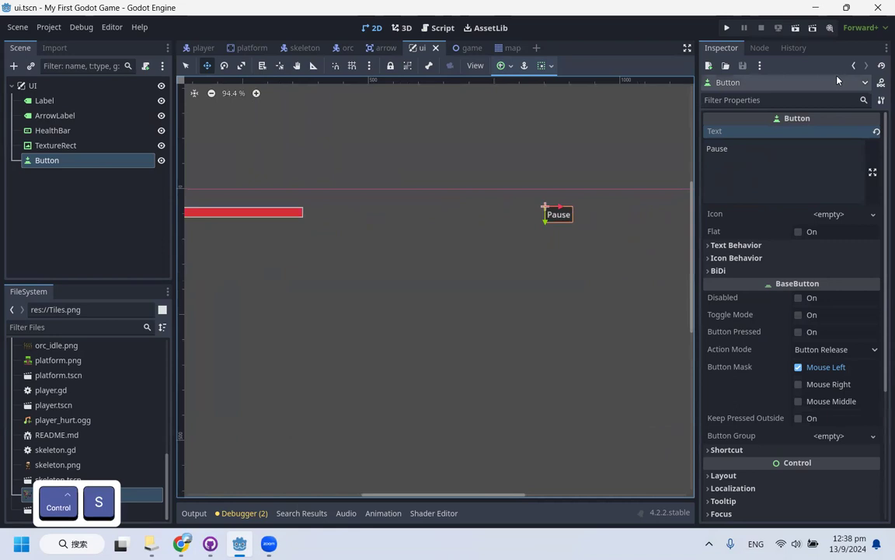
{"action": "left_click", "coordinate": [760, 48]}
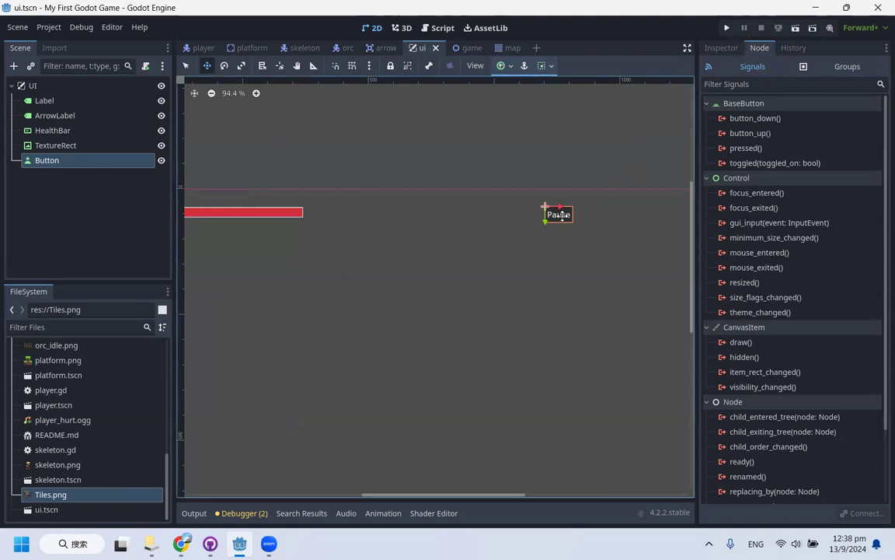
{"action": "left_click", "coordinate": [756, 149]}
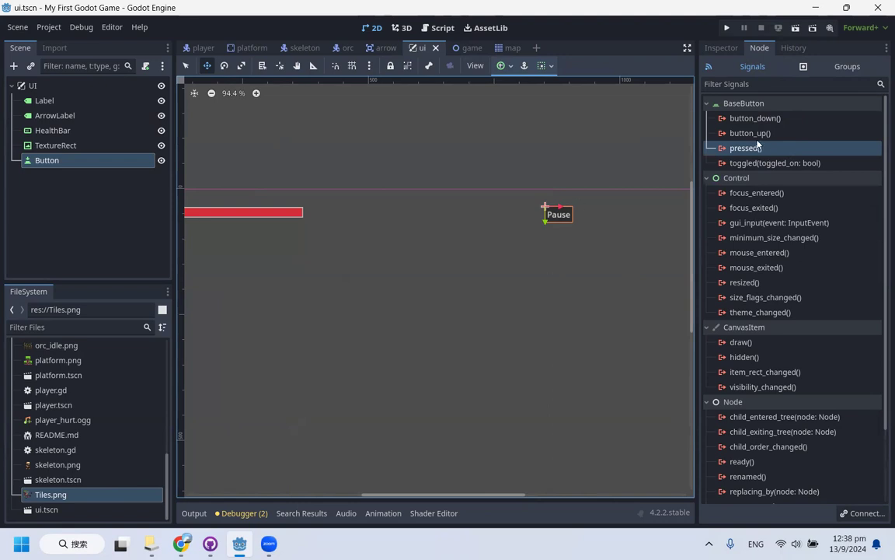
Attach a new GDScript, res://ui.gd, with the Node: Default template to the UI root node
{"action": "left_click", "coordinate": [54, 86]}
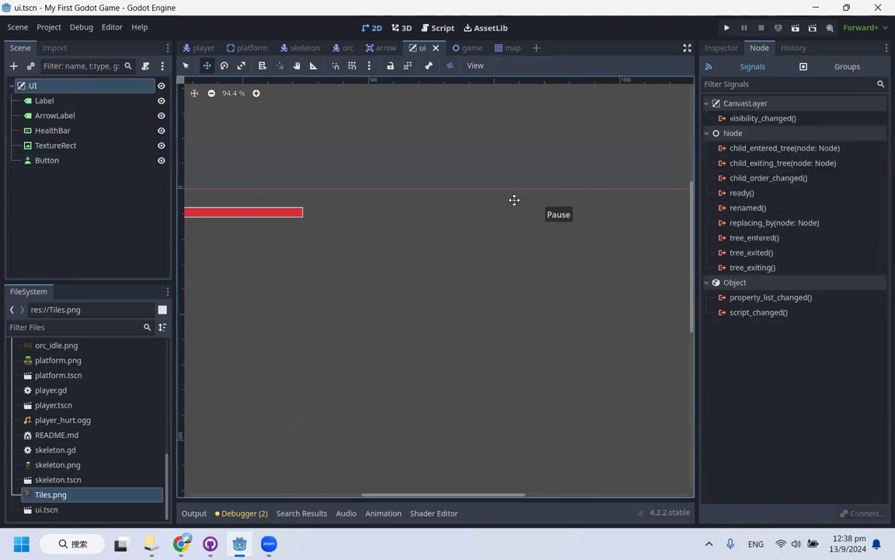
{"action": "scroll", "coordinate": [538, 238], "scroll_direction": "down", "scroll_amount": 1}
{"action": "scroll", "coordinate": [549, 248], "scroll_direction": "down", "scroll_amount": 1}
{"action": "scroll", "coordinate": [645, 231], "scroll_direction": "up", "scroll_amount": 1}
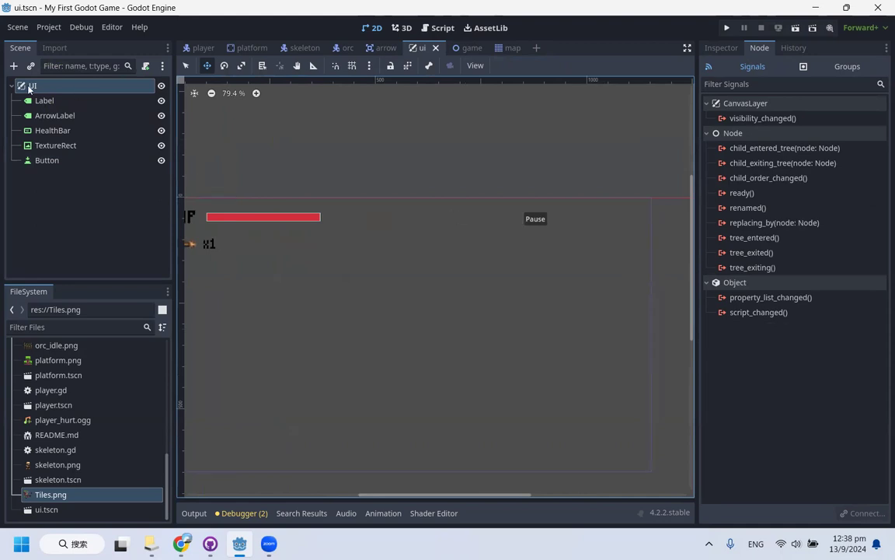
{"action": "right_click", "coordinate": [107, 91]}
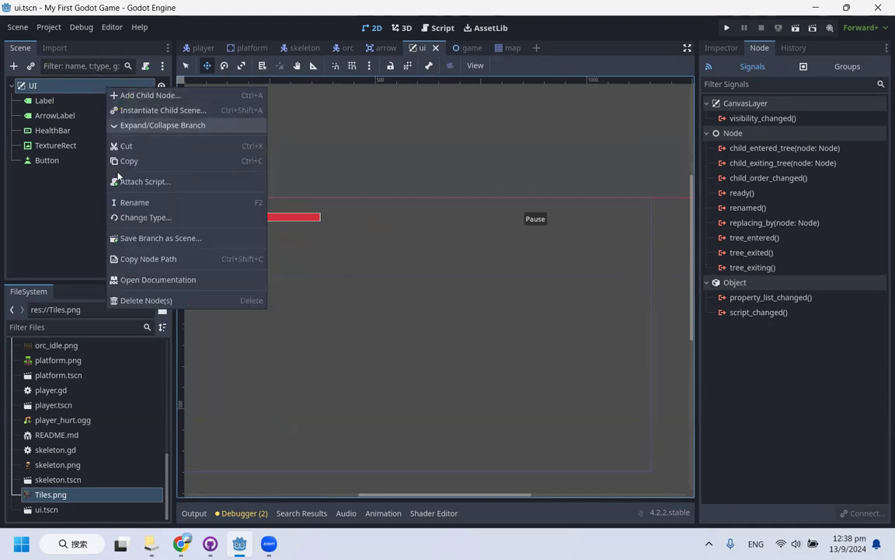
{"action": "left_click", "coordinate": [190, 184]}
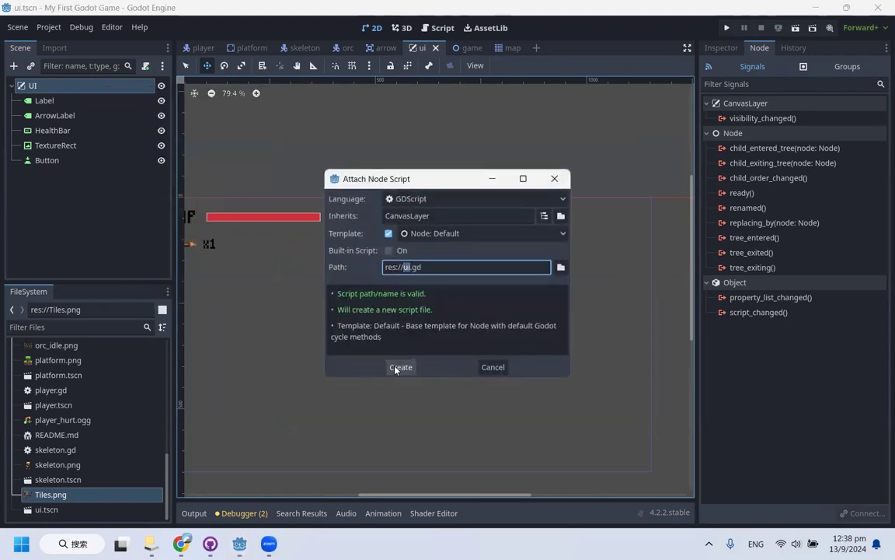
{"action": "left_click", "coordinate": [398, 369]}
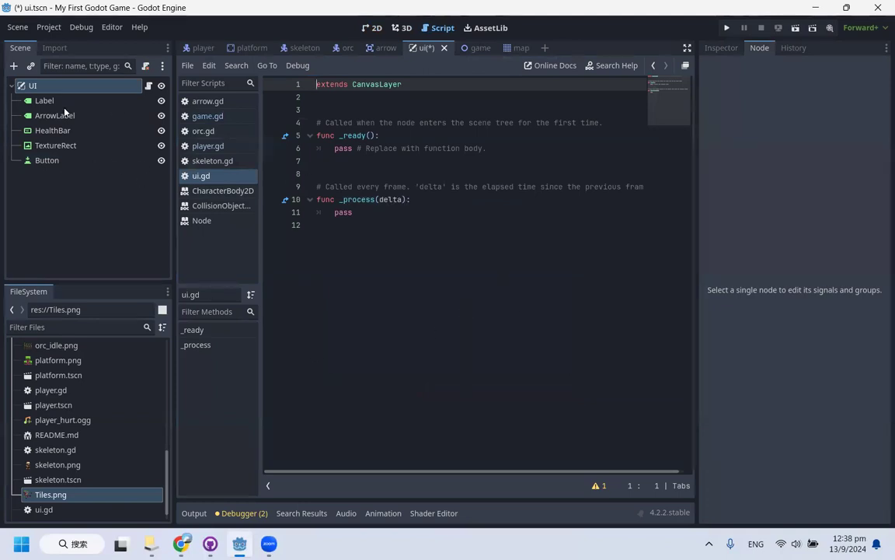
Connect the Pause button's pressed() signal to the UI node with the receiver method _on_button_pressed
{"action": "left_click", "coordinate": [62, 161]}
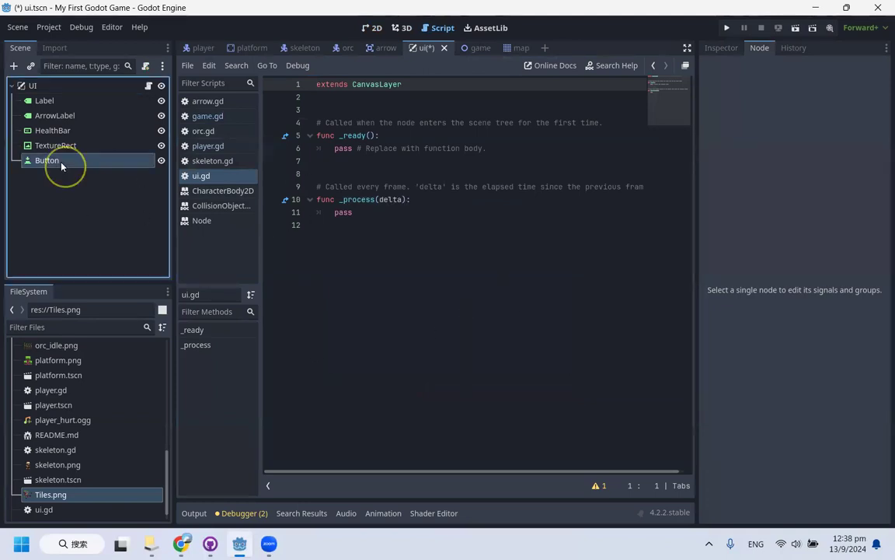
{"action": "left_click", "coordinate": [745, 148]}
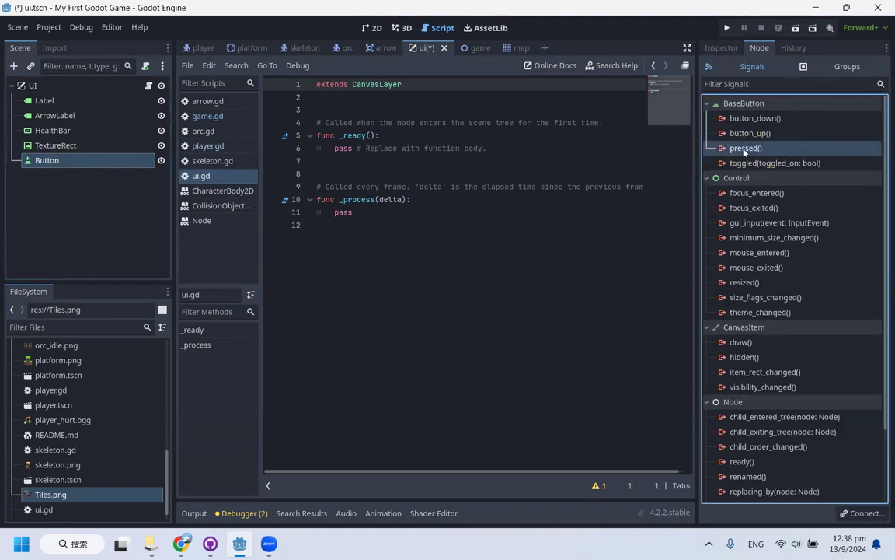
{"action": "double_click", "coordinate": [746, 149]}
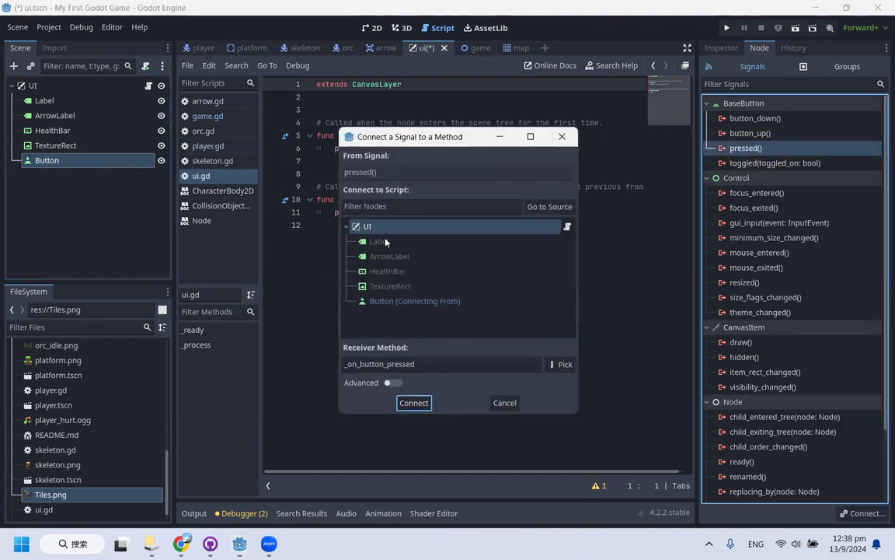
{"action": "left_click", "coordinate": [420, 406]}
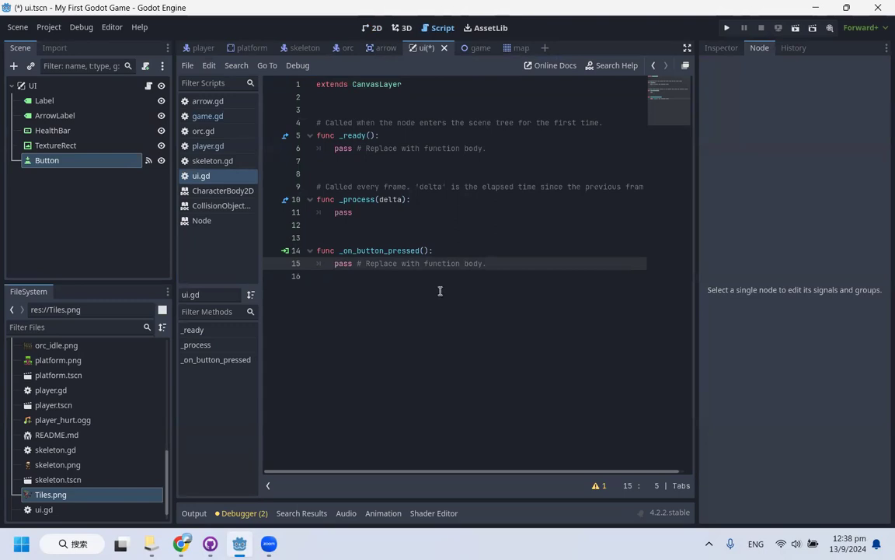
{"action": "left_click_drag", "start_coordinate": [527, 265], "coordinate": [331, 263]}
{"action": "left_click", "coordinate": [359, 278]}
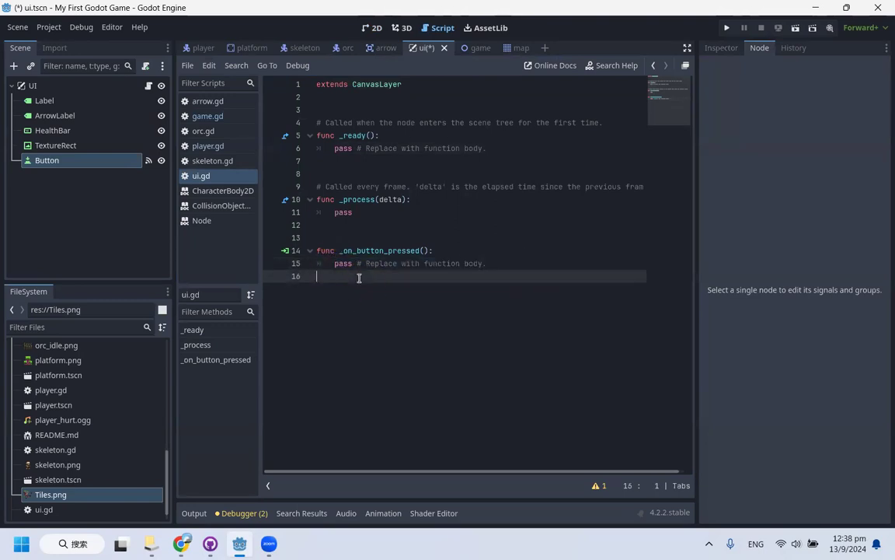
{"action": "left_click", "coordinate": [328, 251]}
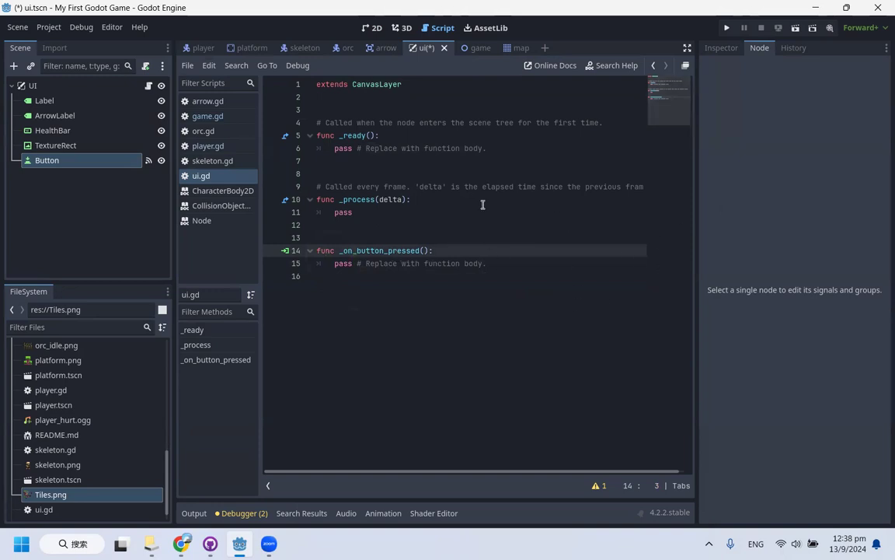
{"action": "left_click_drag", "start_coordinate": [490, 261], "coordinate": [334, 262]}
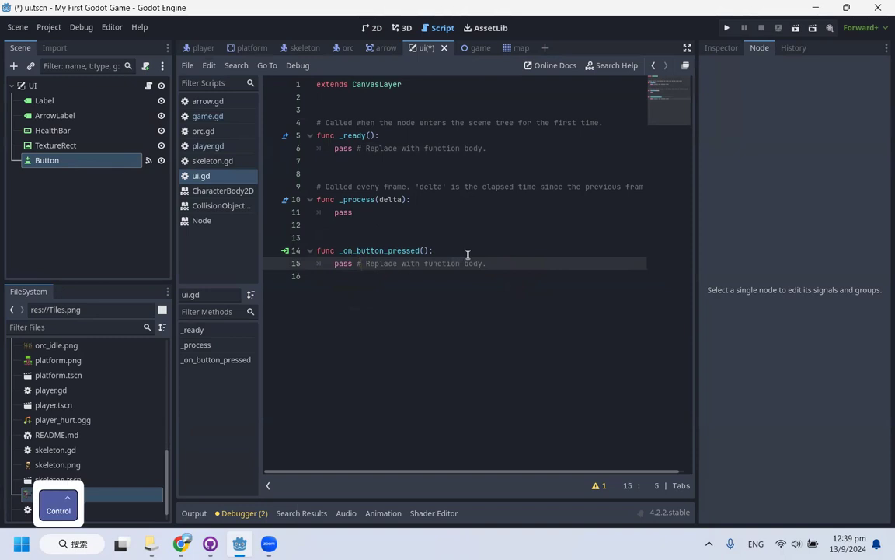
Save the ui scene and replace the placeholder body of _on_button_pressed with get_tree().paused
{"action": "key", "text": "ctrl+s"}
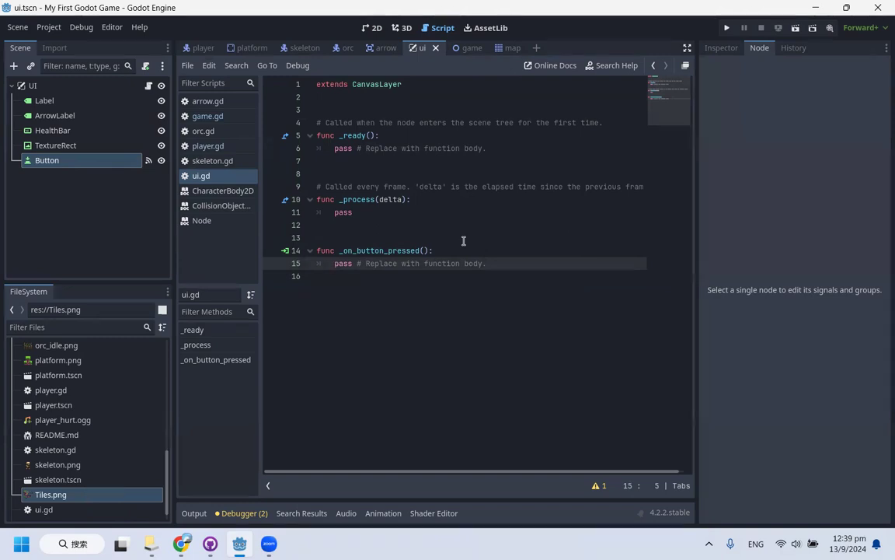
{"action": "left_click_drag", "start_coordinate": [511, 262], "coordinate": [336, 265]}
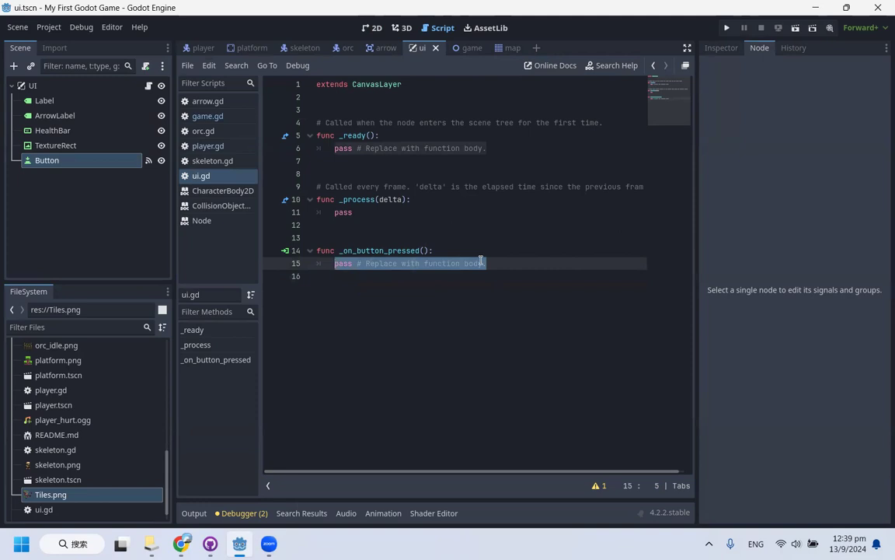
{"action": "key", "text": "BackSpace"}
{"action": "type", "text": "get"}
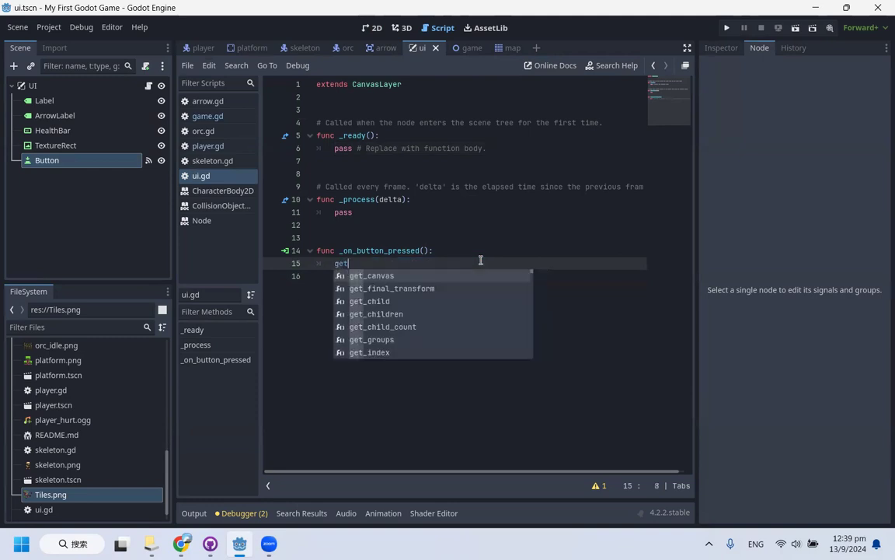
{"action": "type", "text": "_tree()."}
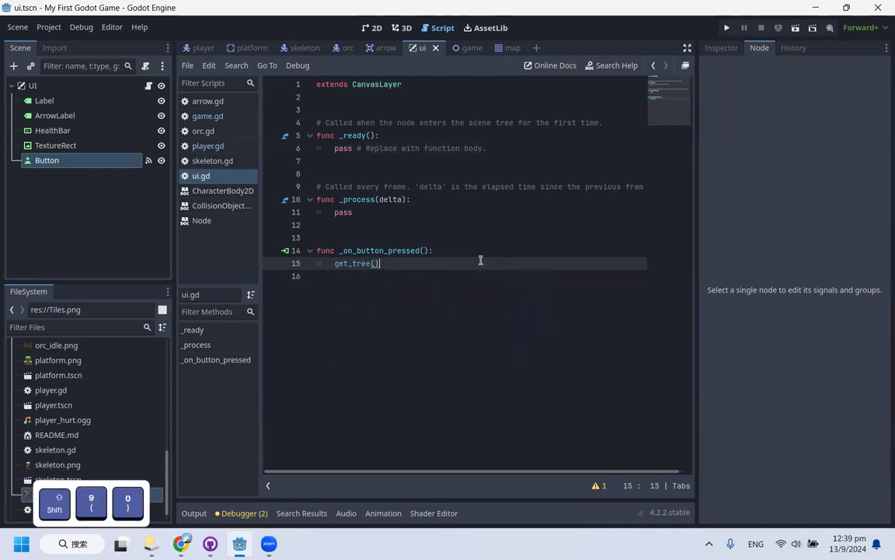
{"action": "type", "text": "paused"}
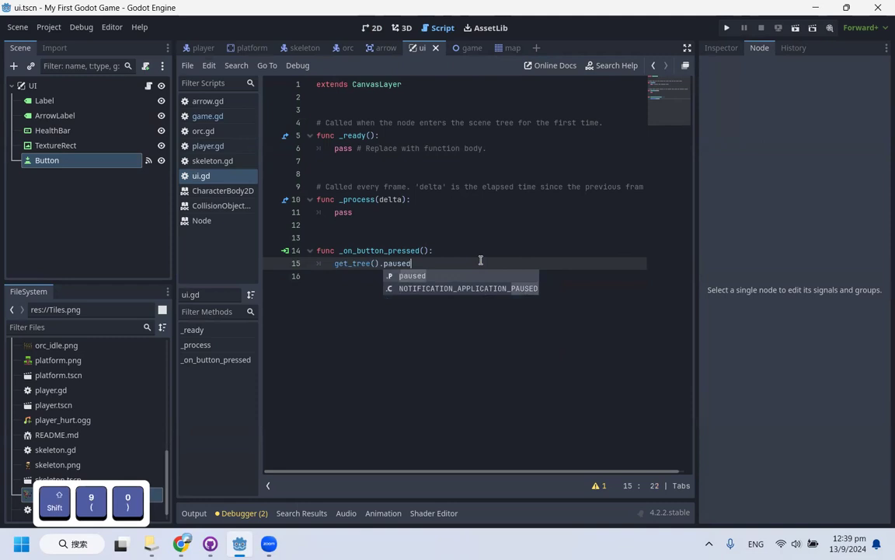
Examine the get_tree() call, its paused property and the _process function in ui.gd
{"action": "left_click", "coordinate": [428, 253]}
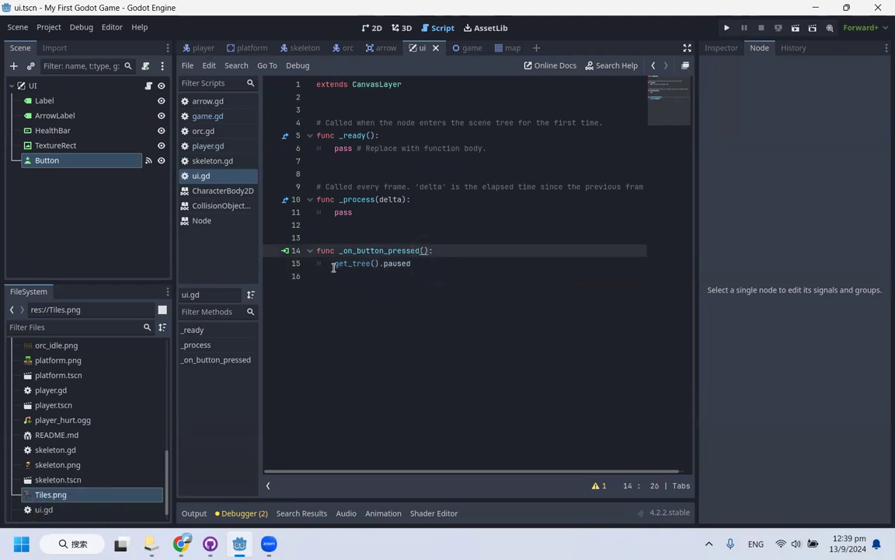
{"action": "left_click_drag", "start_coordinate": [334, 264], "coordinate": [380, 265]}
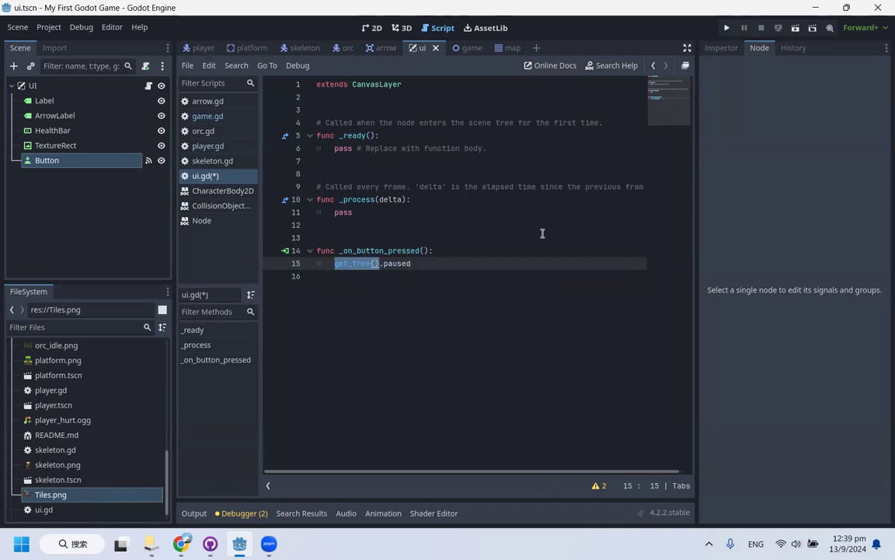
{"action": "left_click", "coordinate": [495, 254]}
{"action": "left_click_drag", "start_coordinate": [379, 264], "coordinate": [335, 265]}
{"action": "double_click", "coordinate": [396, 265]}
{"action": "left_click", "coordinate": [403, 276]}
{"action": "double_click", "coordinate": [406, 265]}
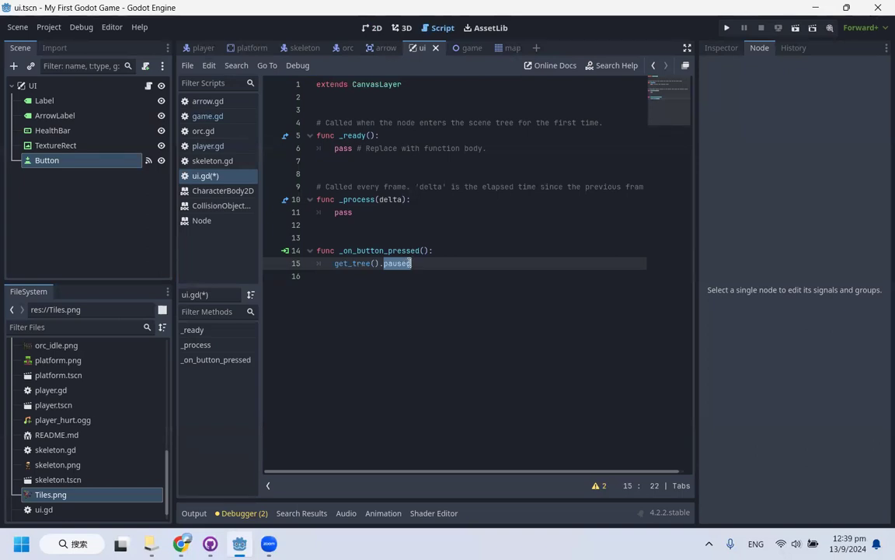
{"action": "left_click", "coordinate": [428, 267]}
{"action": "double_click", "coordinate": [368, 201]}
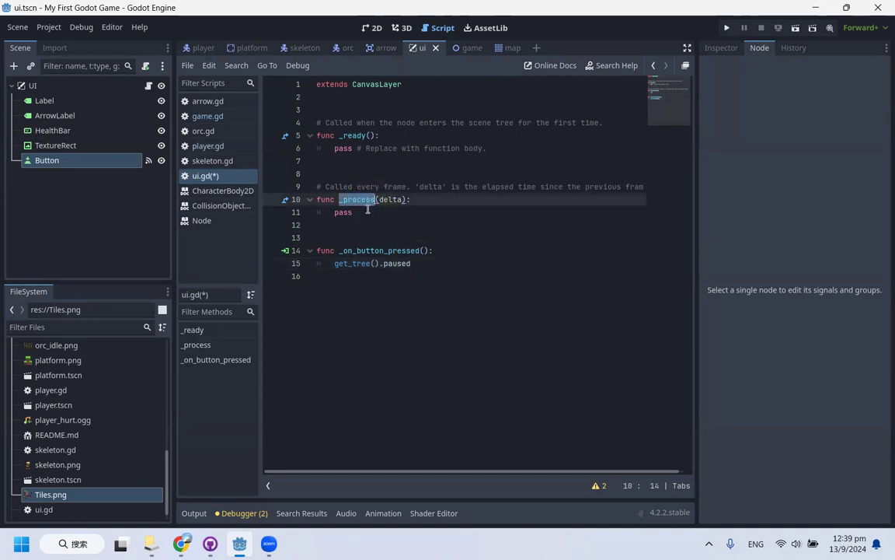
{"action": "left_click", "coordinate": [363, 214]}
{"action": "left_click_drag", "start_coordinate": [339, 199], "coordinate": [372, 201]}
{"action": "left_click", "coordinate": [379, 200]}
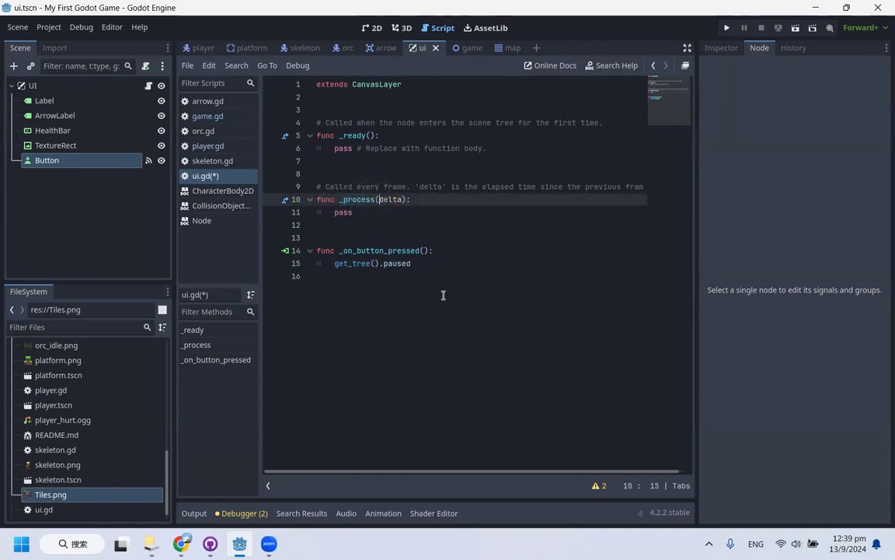
Complete the line in _on_button_pressed as get_tree().paused = true
{"action": "double_click", "coordinate": [410, 264]}
{"action": "left_click", "coordinate": [410, 264]}
{"action": "left_click", "coordinate": [412, 264]}
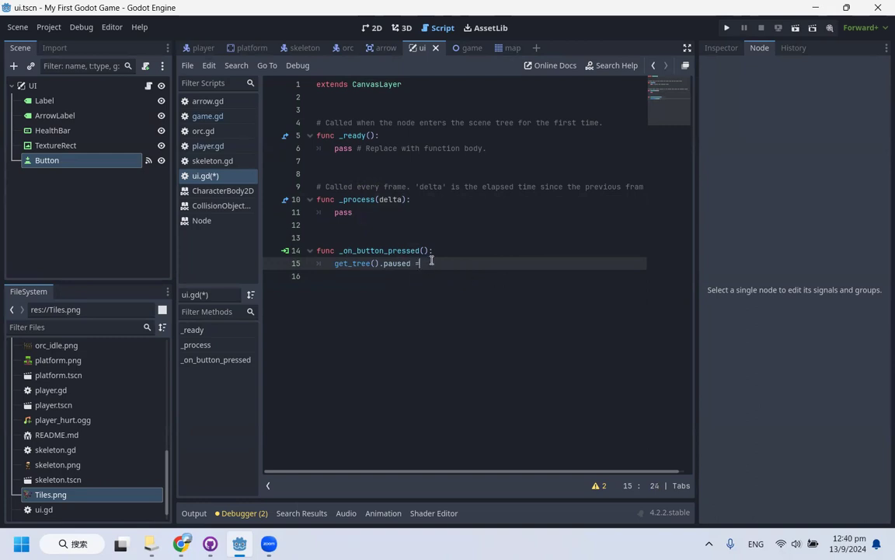
{"action": "type", "text": "t"}
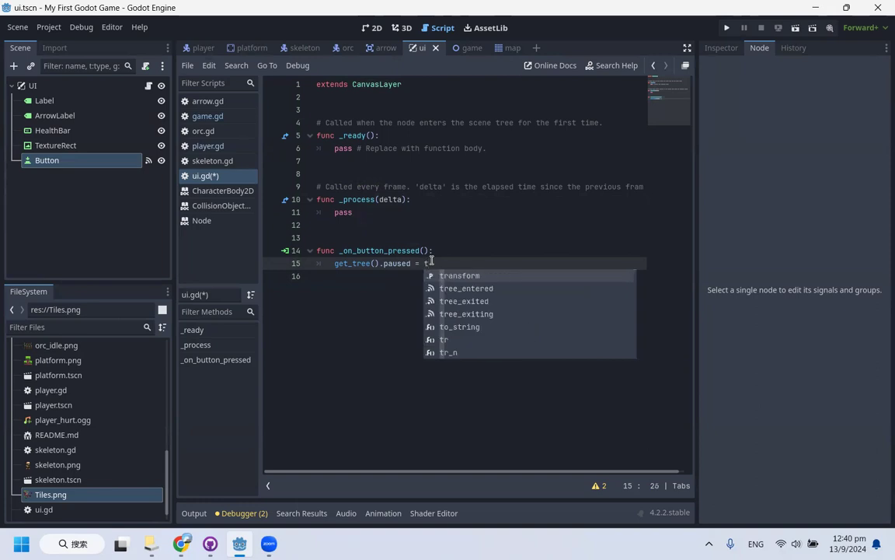
{"action": "type", "text": "rue"}
{"action": "left_click", "coordinate": [413, 262]}
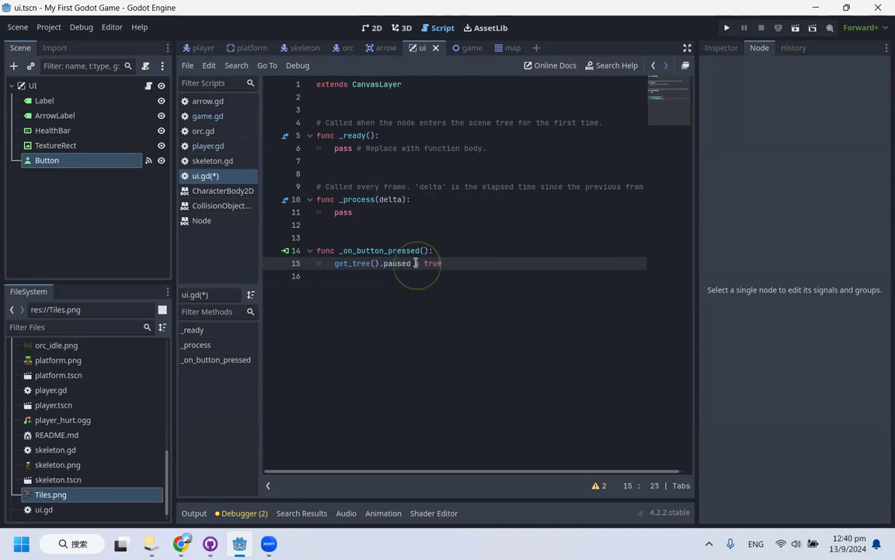
{"action": "double_click", "coordinate": [438, 264]}
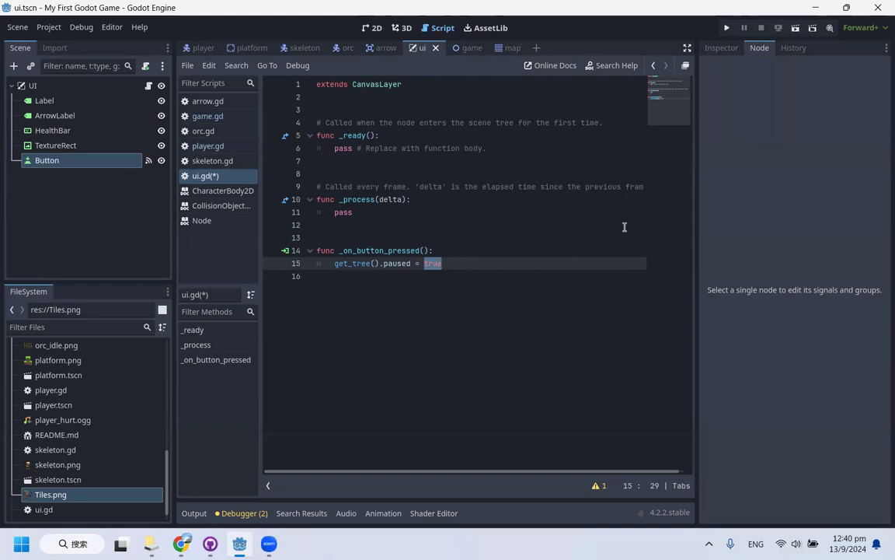
{"action": "left_click", "coordinate": [404, 276]}
{"action": "double_click", "coordinate": [405, 263]}
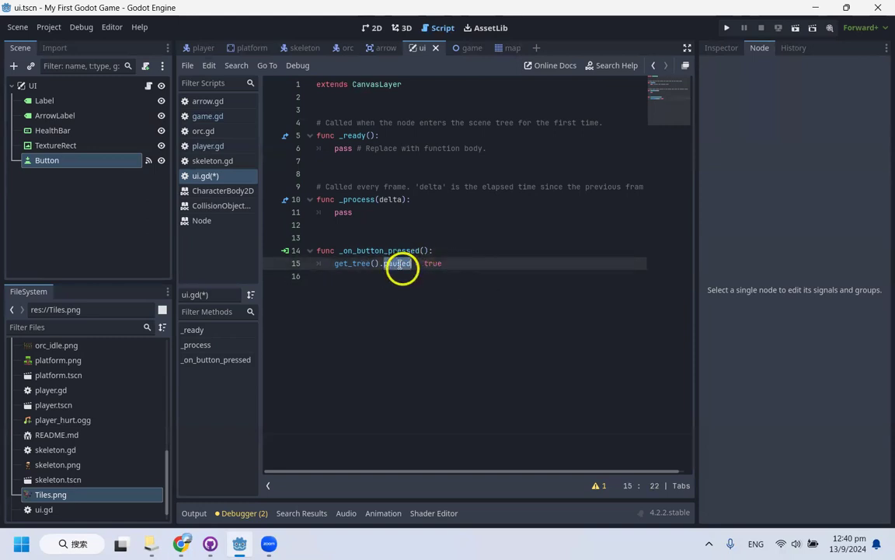
Replace true with not get_tree().paused in _on_button_pressed so the pause state toggles, and save the script
{"action": "double_click", "coordinate": [433, 263]}
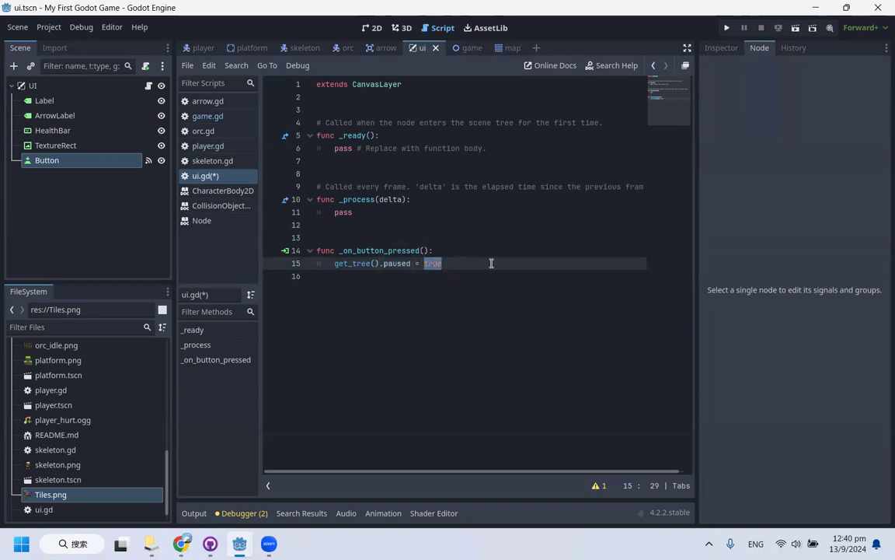
{"action": "key", "text": "BackSpace"}
{"action": "type", "text": "get_tree"}
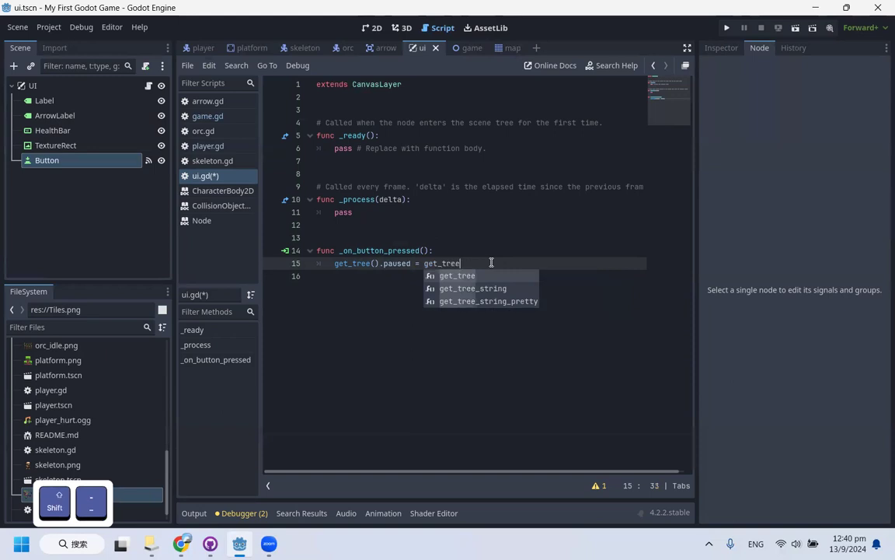
{"action": "type", "text": "().pause"}
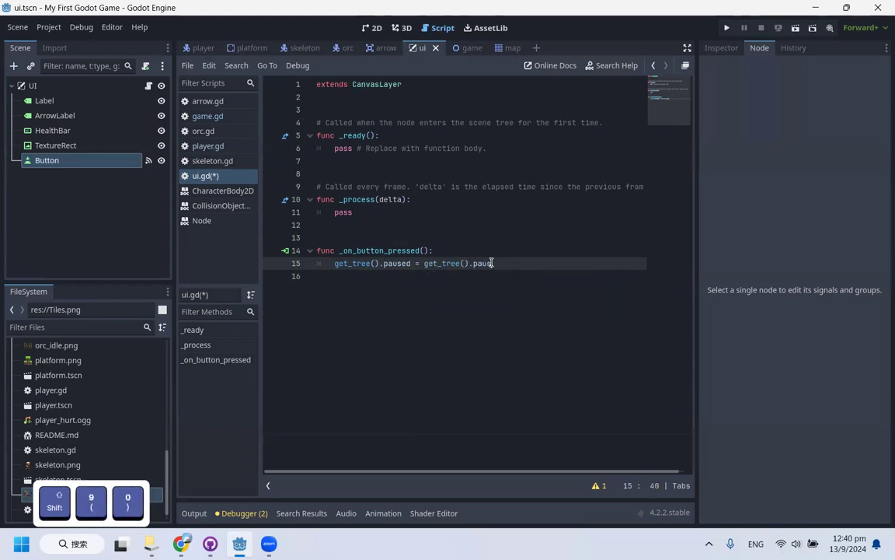
{"action": "type", "text": "d"}
{"action": "key", "text": "ctrl+Left"}
{"action": "key", "text": "ctrl+Left"}
{"action": "key", "text": "ctrl+Left"}
{"action": "type", "text": "not"}
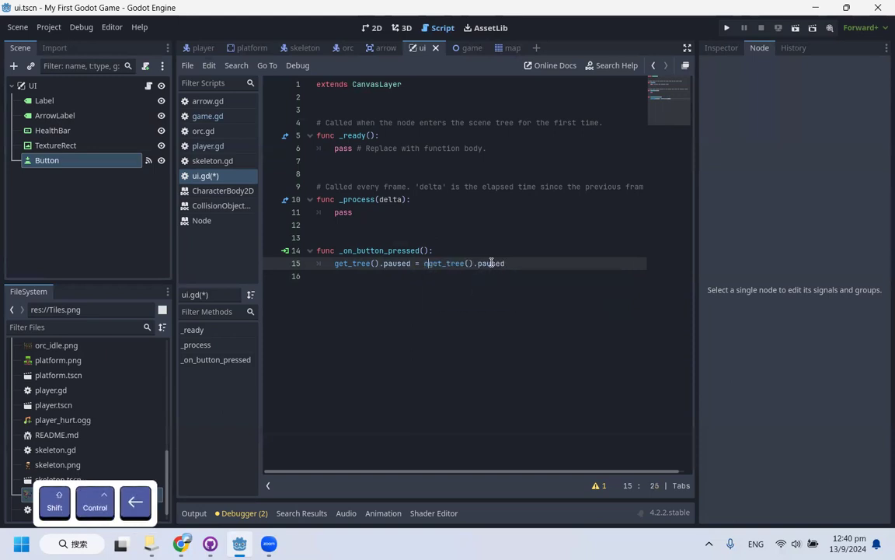
{"action": "left_click", "coordinate": [515, 264]}
{"action": "key", "text": "ctrl+s"}
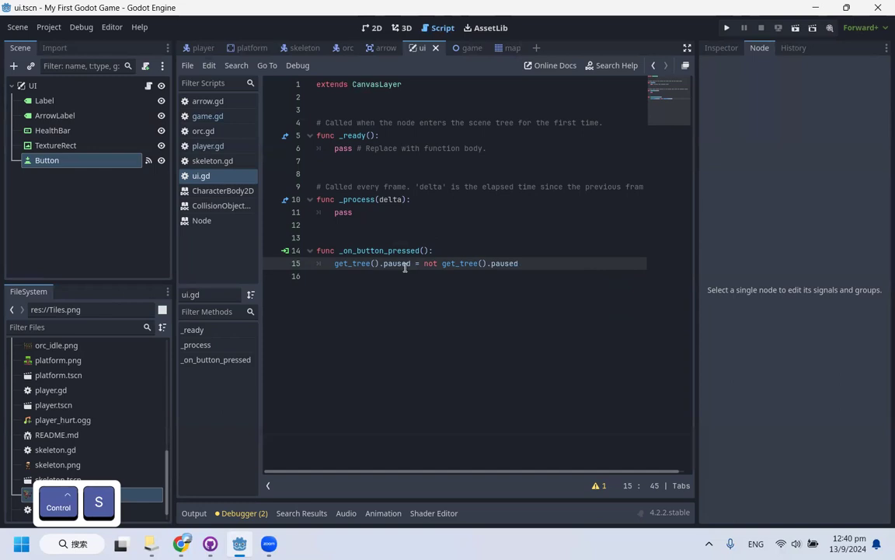
{"action": "key", "text": "ctrl+s"}
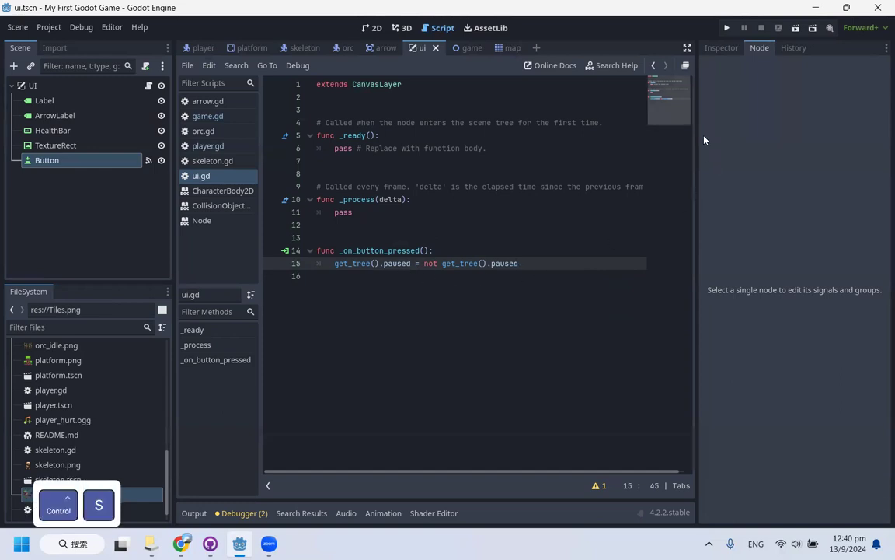
Run the project and pause the game with its Pause button
{"action": "key", "text": "F5"}
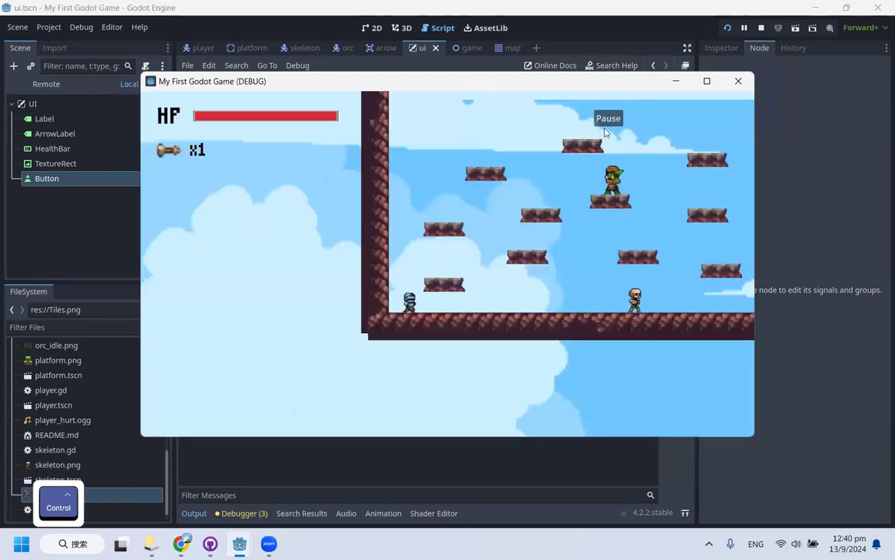
{"action": "left_click", "coordinate": [603, 118]}
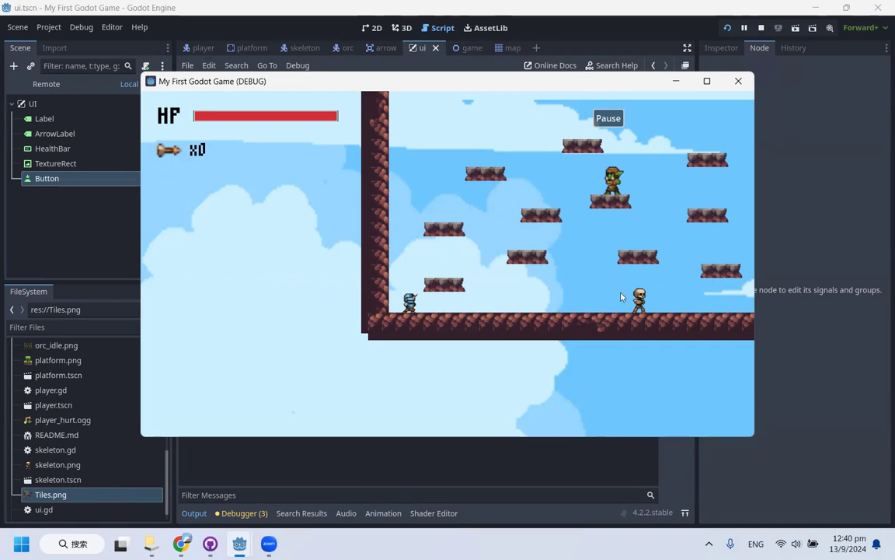
{"action": "left_click", "coordinate": [472, 235]}
{"action": "left_click_drag", "start_coordinate": [582, 82], "coordinate": [549, 82]}
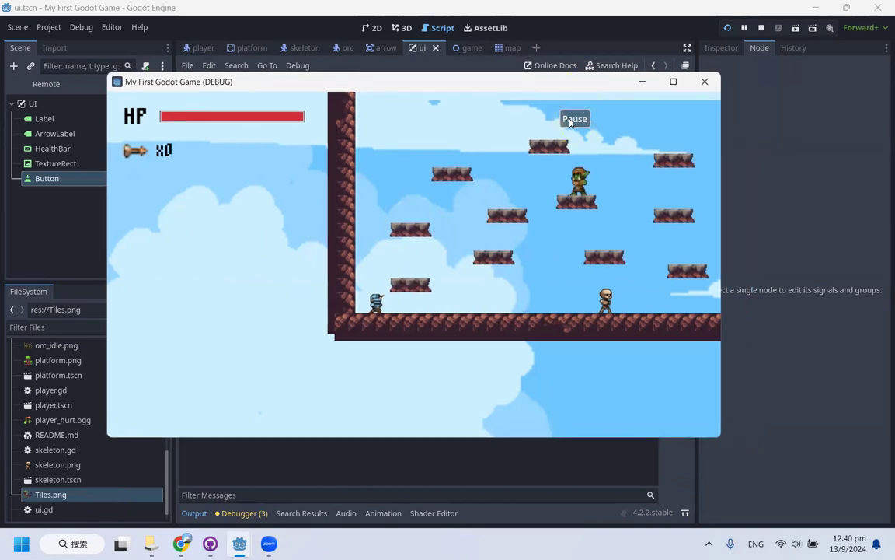
Try to resume the paused game with repeated uses of the Pause button, and close the game
{"action": "left_click", "coordinate": [572, 121]}
{"action": "left_click", "coordinate": [577, 119]}
{"action": "left_click", "coordinate": [580, 120]}
{"action": "left_click", "coordinate": [583, 125]}
{"action": "left_click", "coordinate": [583, 128]}
{"action": "left_click_drag", "start_coordinate": [612, 81], "coordinate": [554, 333]}
{"action": "left_click_drag", "start_coordinate": [491, 335], "coordinate": [497, 151]}
{"action": "left_click", "coordinate": [654, 150]}
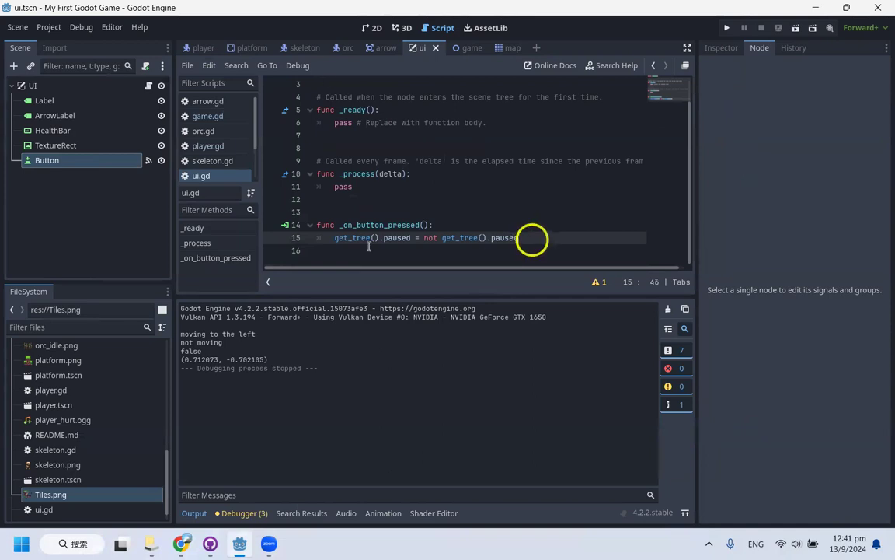
{"action": "left_click_drag", "start_coordinate": [531, 239], "coordinate": [336, 239]}
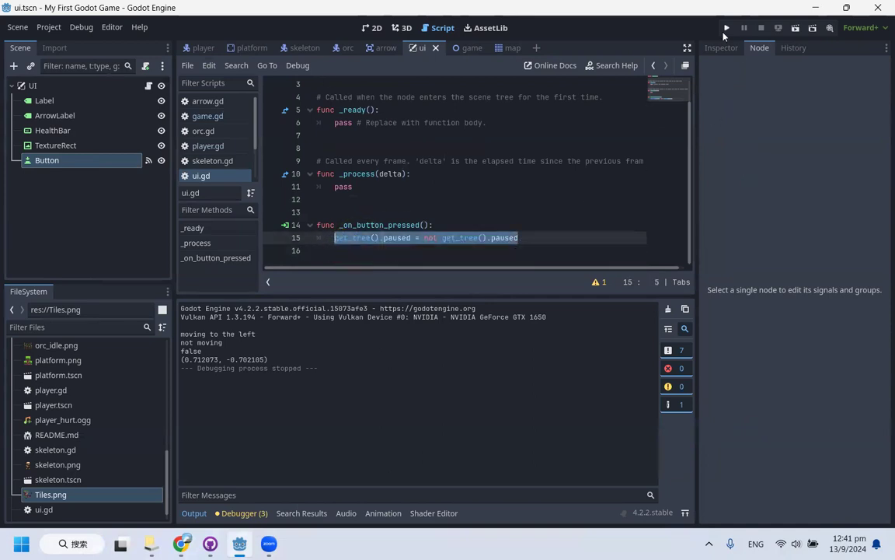
{"action": "left_click", "coordinate": [457, 231]}
{"action": "left_click", "coordinate": [542, 234]}
{"action": "left_click_drag", "start_coordinate": [542, 237], "coordinate": [278, 243]}
{"action": "left_click", "coordinate": [548, 173]}
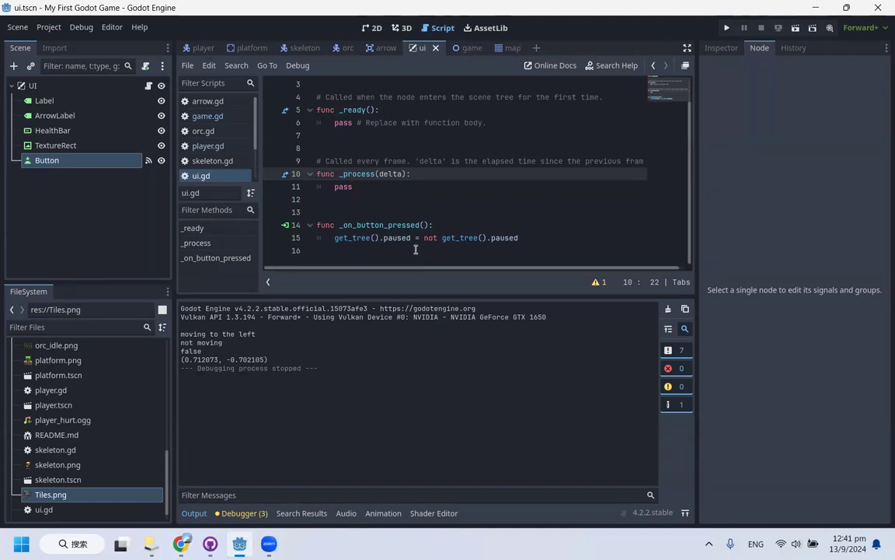
Set the Pause button node's process mode to Always in the ui scene
{"action": "left_click", "coordinate": [372, 28]}
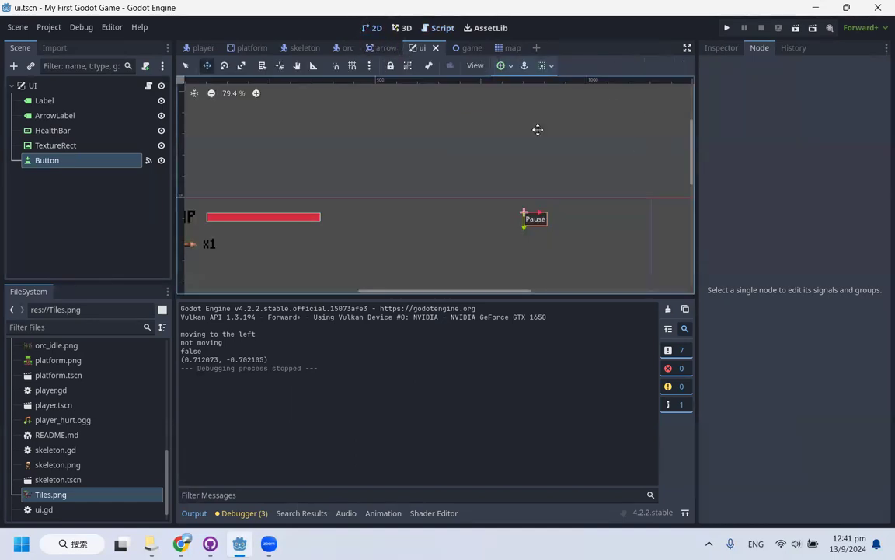
{"action": "left_click", "coordinate": [723, 48]}
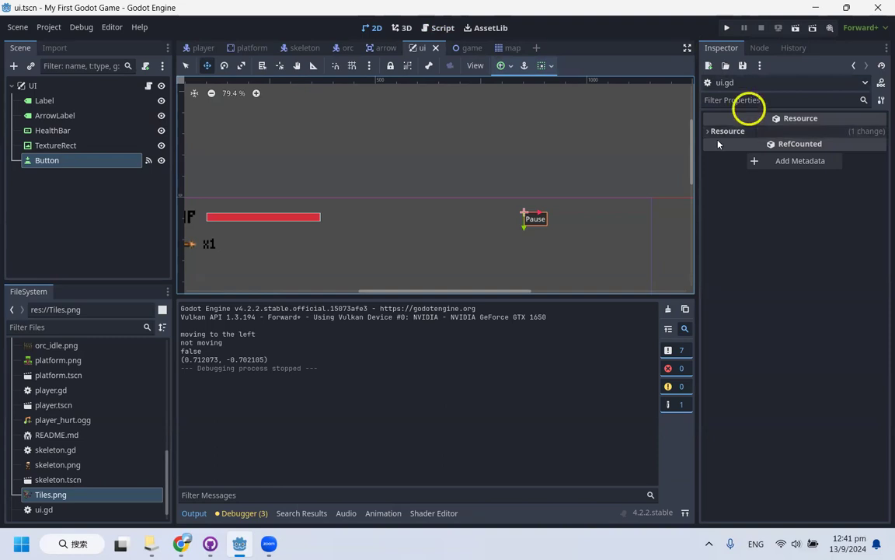
{"action": "left_click", "coordinate": [82, 165]}
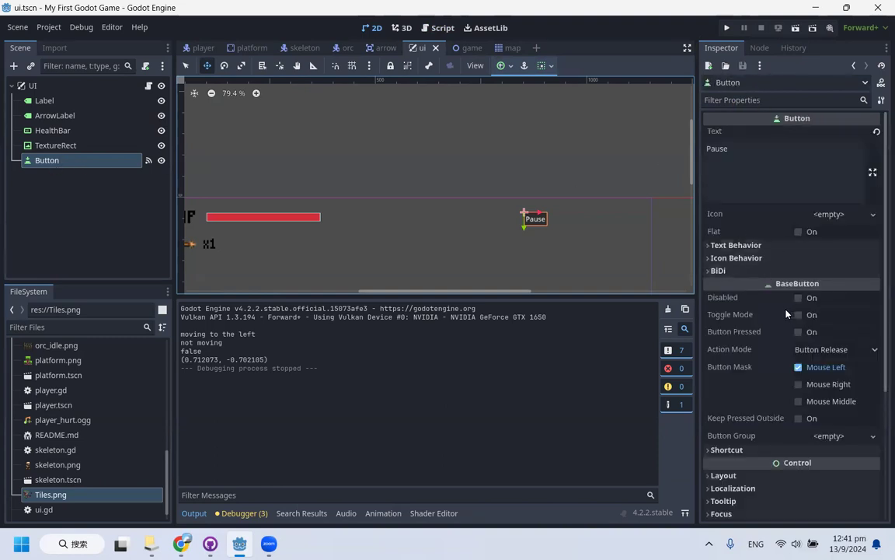
{"action": "scroll", "coordinate": [791, 175], "scroll_direction": "down", "scroll_amount": 3}
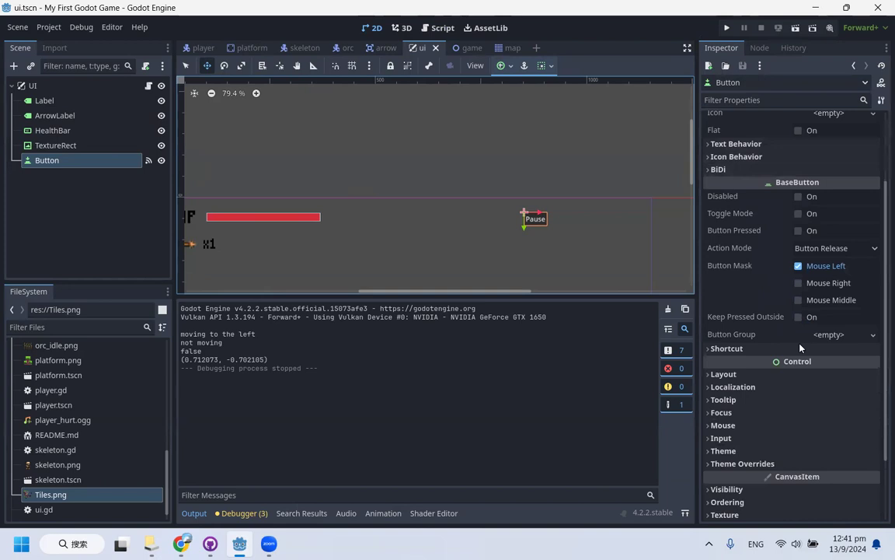
{"action": "scroll", "coordinate": [777, 466], "scroll_direction": "down", "scroll_amount": 3}
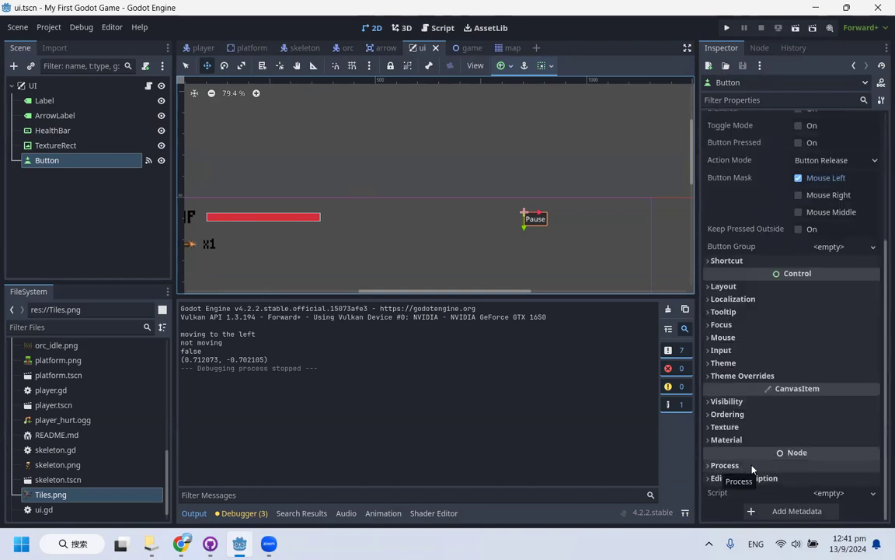
{"action": "left_click", "coordinate": [725, 465]}
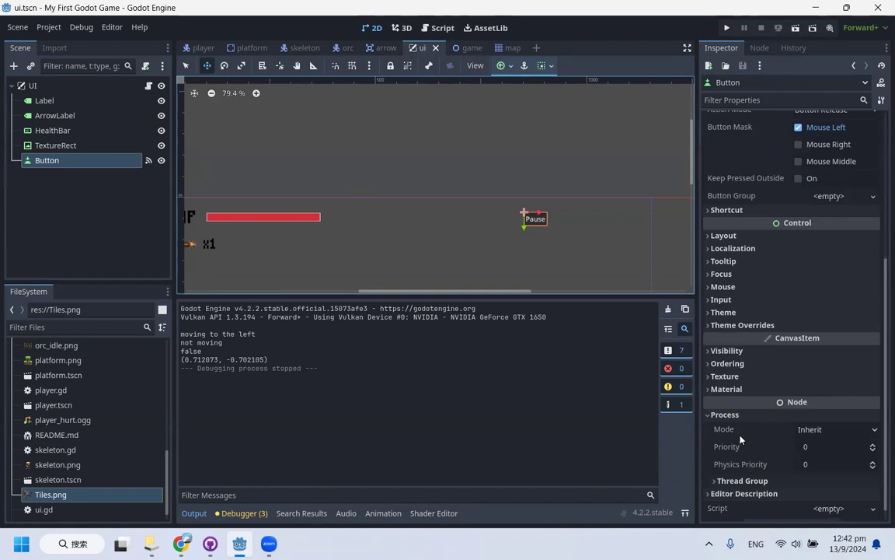
{"action": "mouse_move", "coordinate": [719, 432]}
{"action": "left_click", "coordinate": [838, 432]}
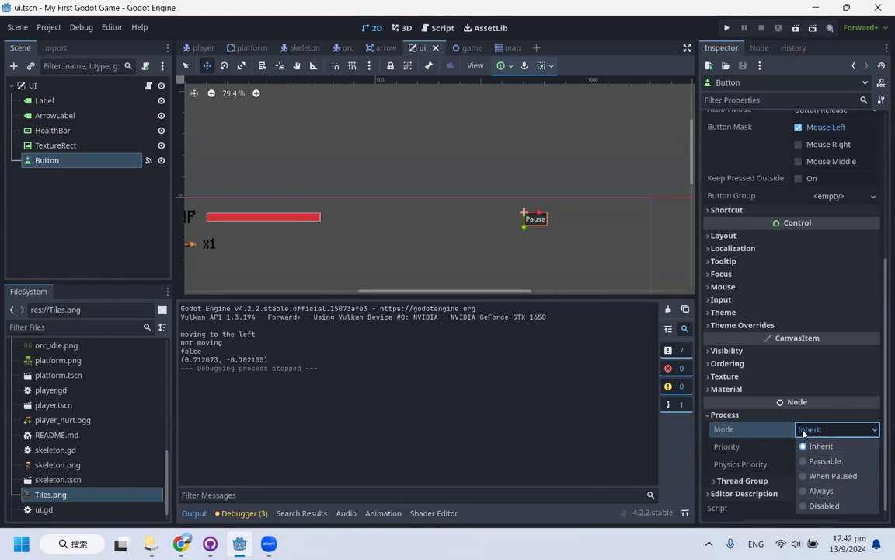
{"action": "left_click", "coordinate": [824, 491]}
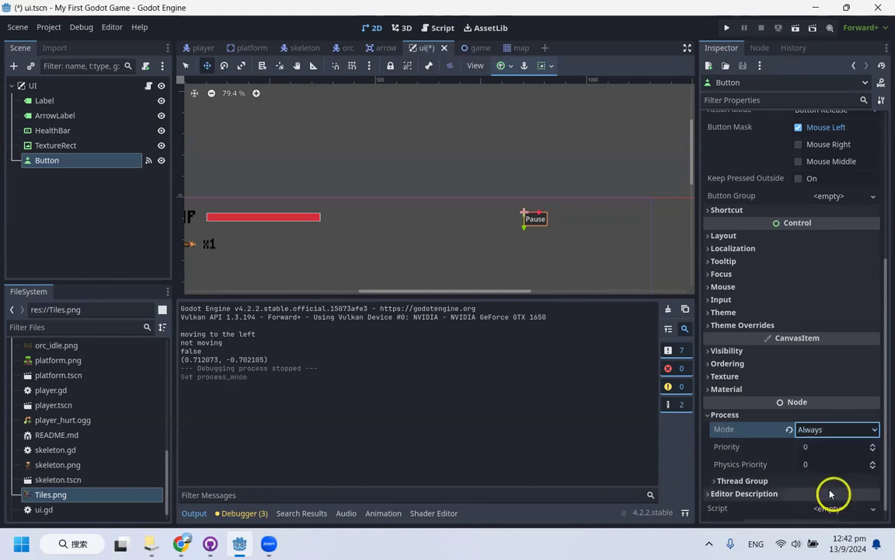
Save the ui scene with the Button's process mode kept at Always, and run the project to try its Pause button
{"action": "left_click", "coordinate": [827, 432]}
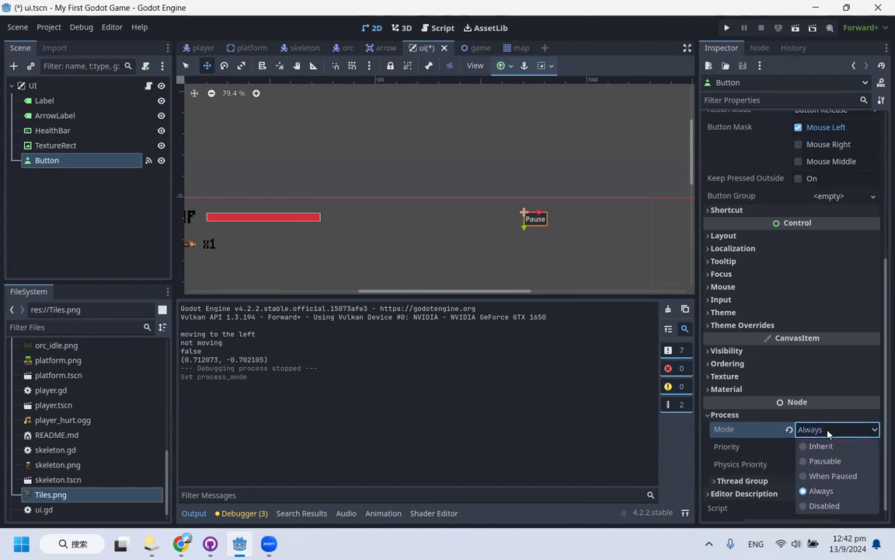
{"action": "left_click", "coordinate": [828, 434]}
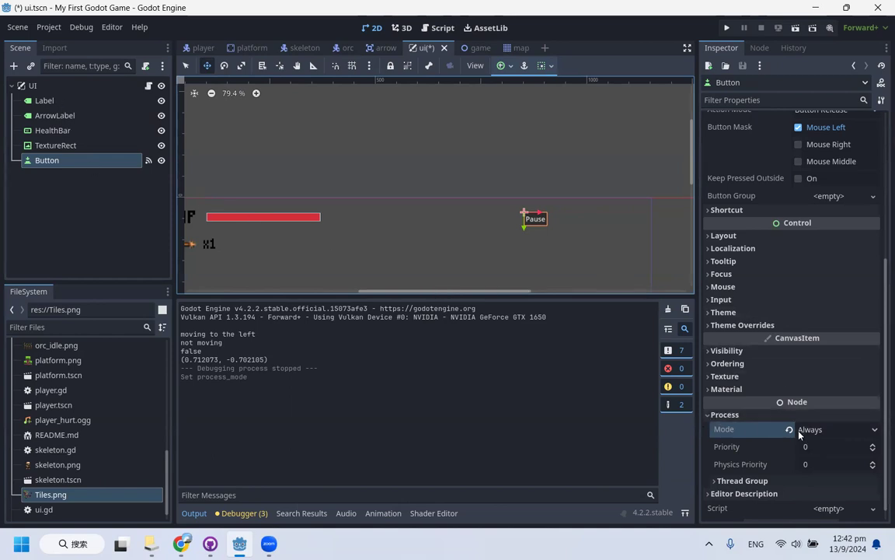
{"action": "key", "text": "ctrl+s"}
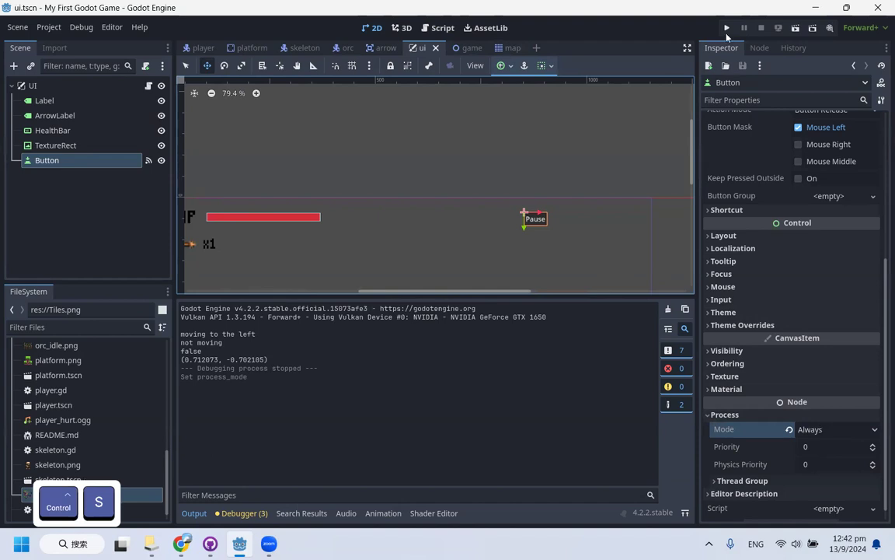
{"action": "left_click", "coordinate": [727, 31]}
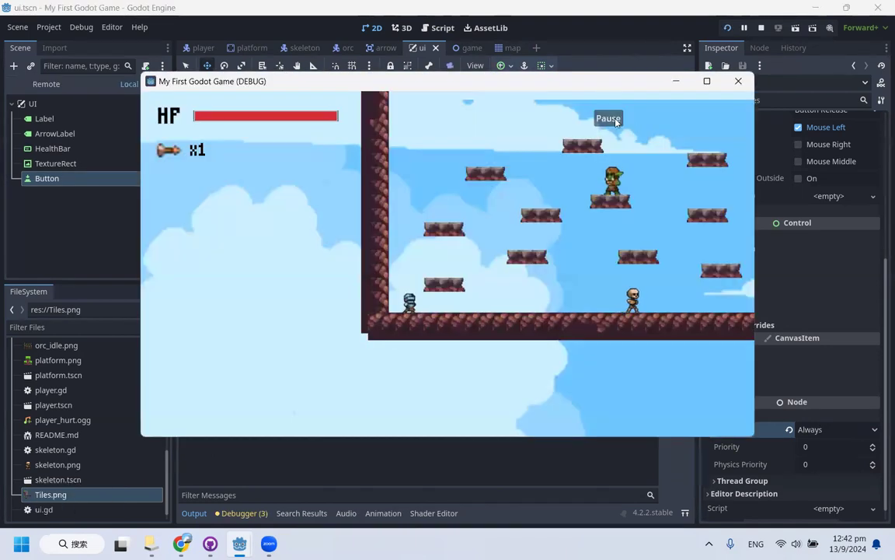
{"action": "left_click", "coordinate": [616, 122]}
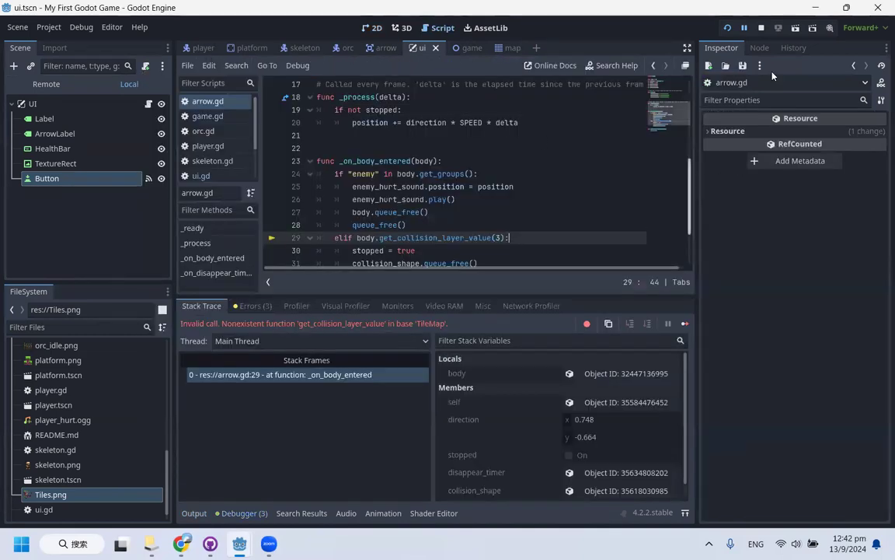
Restart the game and move the player through the level past the floating platforms to the brick wall area
{"action": "left_click", "coordinate": [728, 29]}
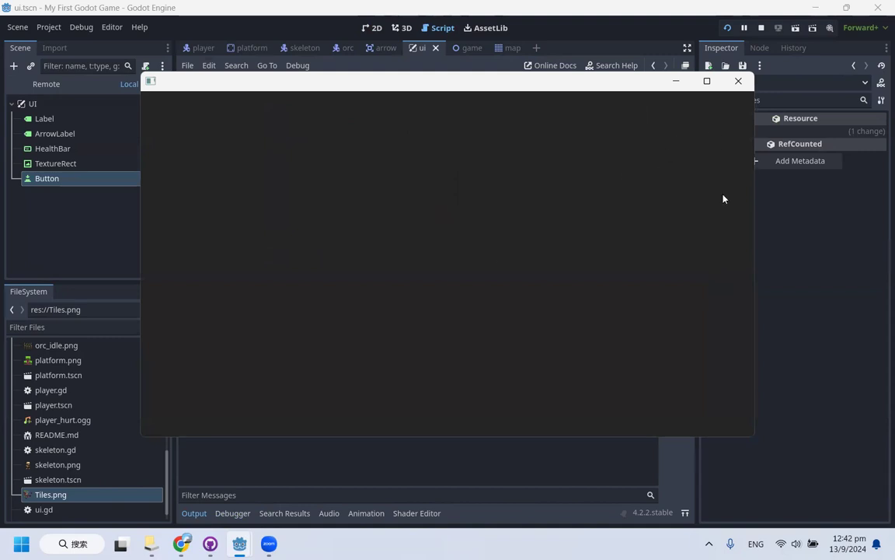
{"action": "left_click_drag", "start_coordinate": [473, 89], "coordinate": [418, 86]}
{"action": "key", "text": "d"}
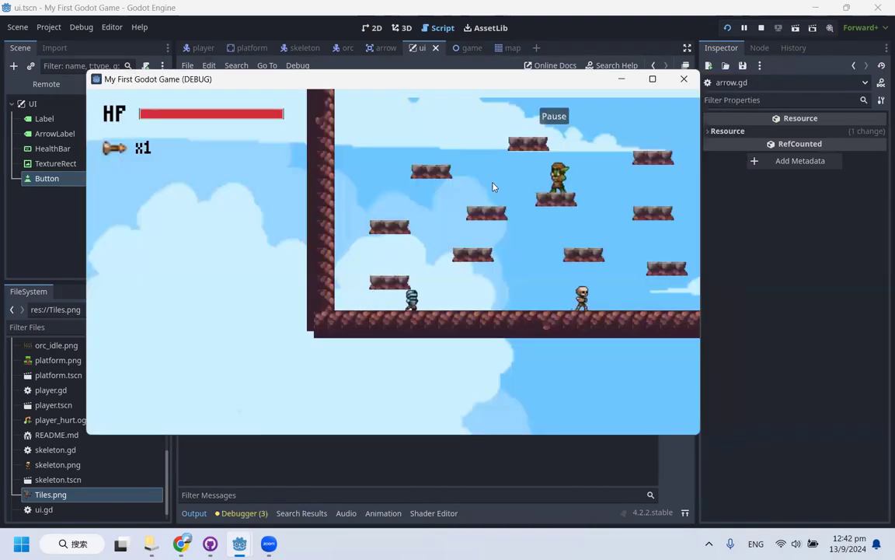
{"action": "key", "text": "d"}
{"action": "key", "text": "space"}
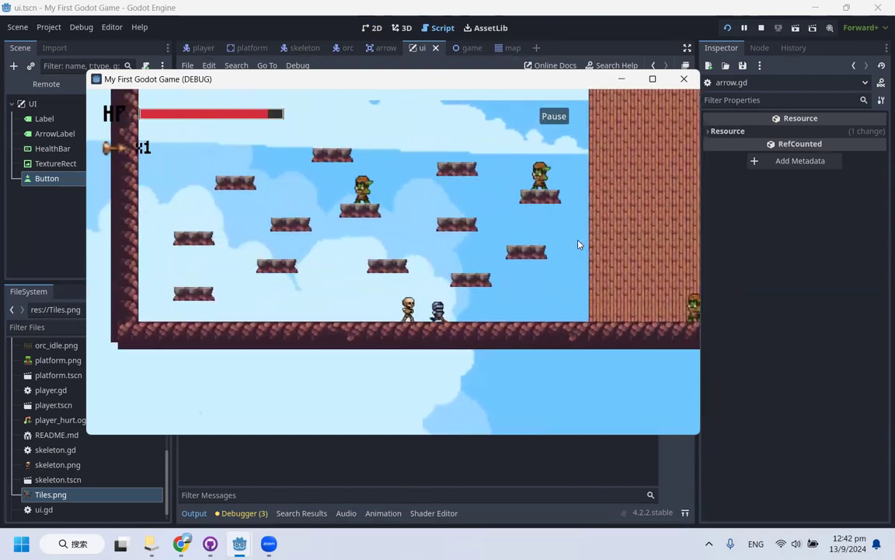
{"action": "key", "text": "d"}
{"action": "key", "text": "space"}
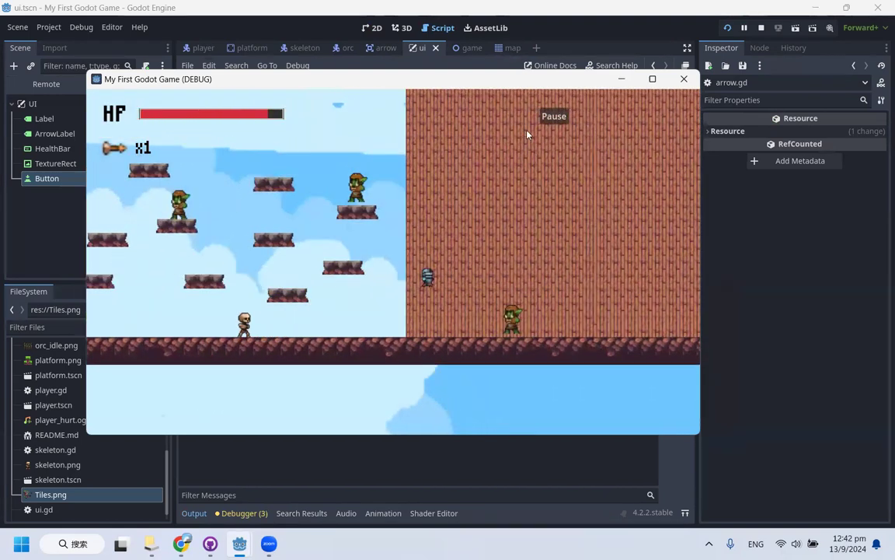
Pause and resume the running game with its Pause button, and close the game
{"action": "left_click", "coordinate": [556, 116]}
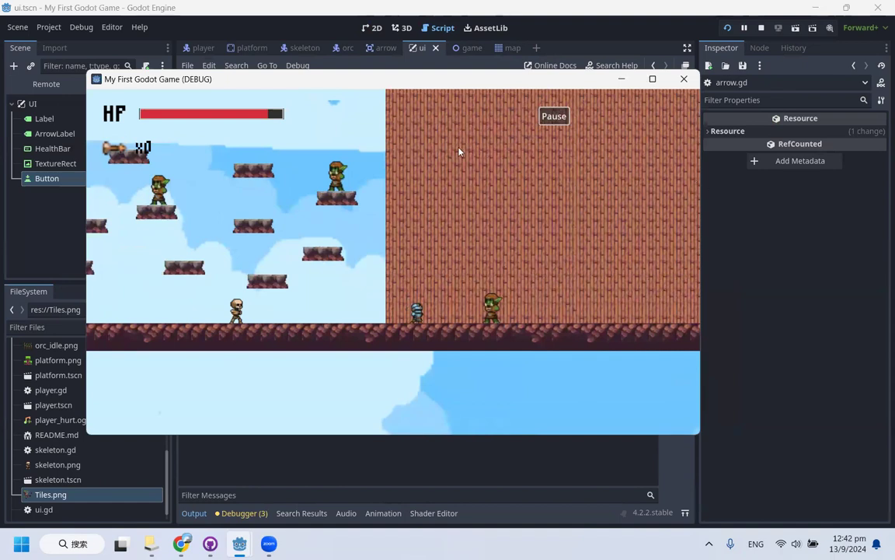
{"action": "left_click", "coordinate": [556, 115]}
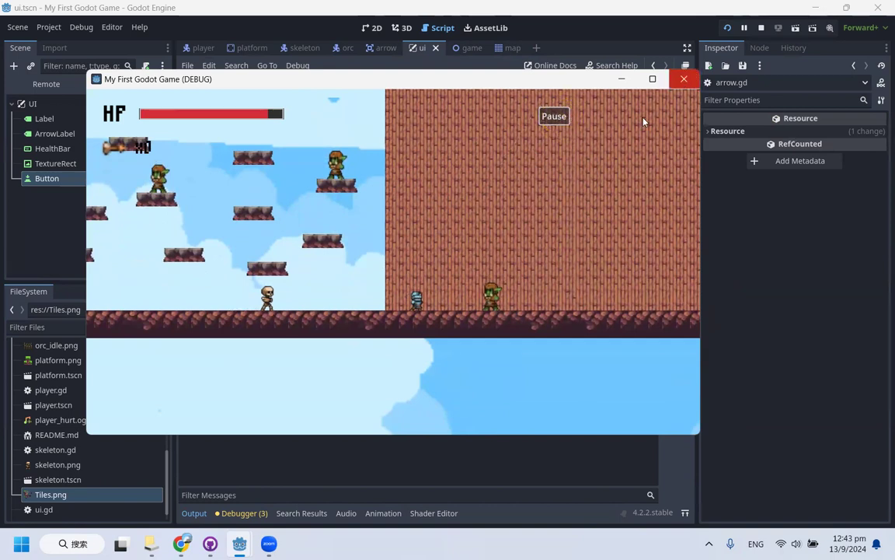
{"action": "left_click", "coordinate": [684, 78]}
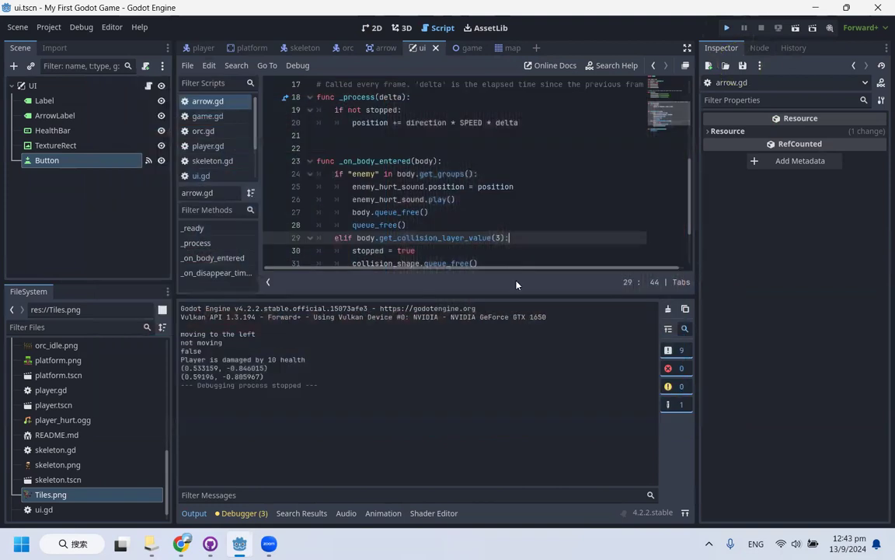
Run the game again, jump the player up the floating platforms, and shoot an arrow at the level's side wall
{"action": "key", "text": "F5"}
{"action": "key", "text": "Right"}
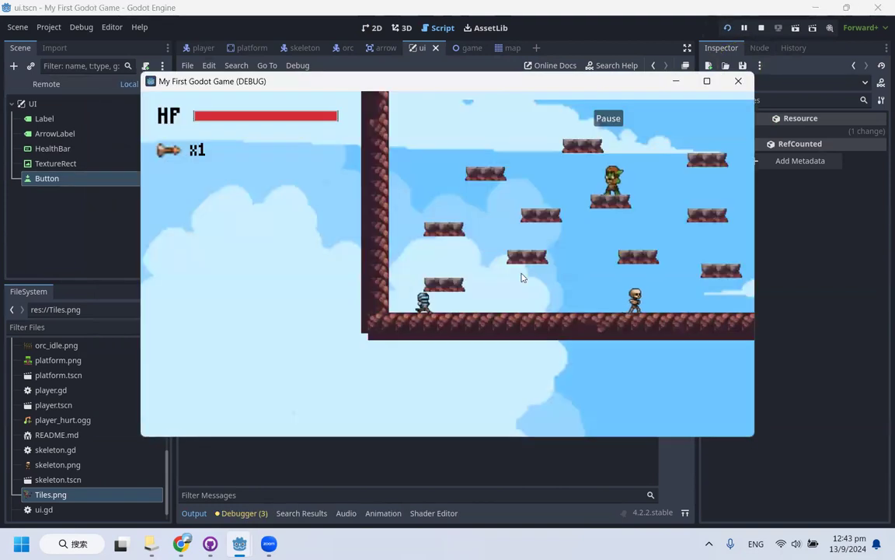
{"action": "key", "text": "space"}
{"action": "key", "text": "Left"}
{"action": "key", "text": "space"}
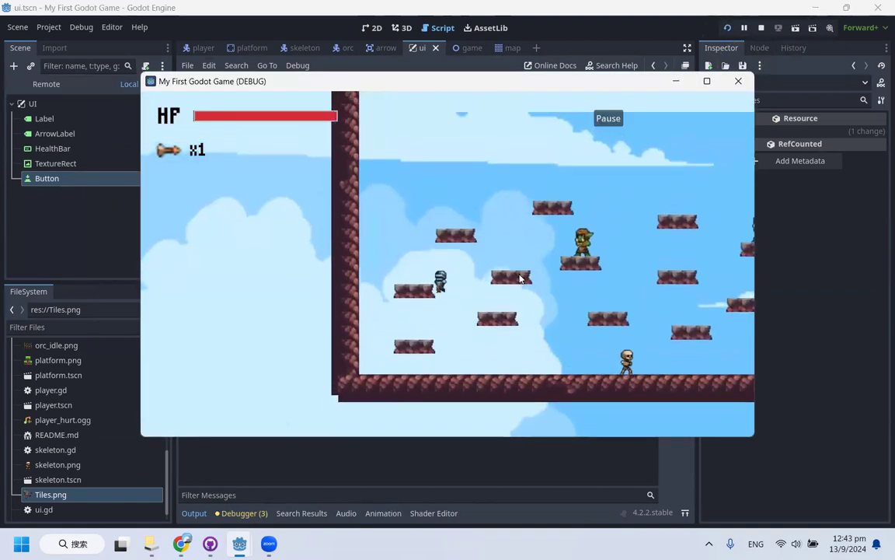
{"action": "key", "text": "Left"}
{"action": "key", "text": "space"}
{"action": "key", "text": "Right"}
{"action": "key", "text": "space"}
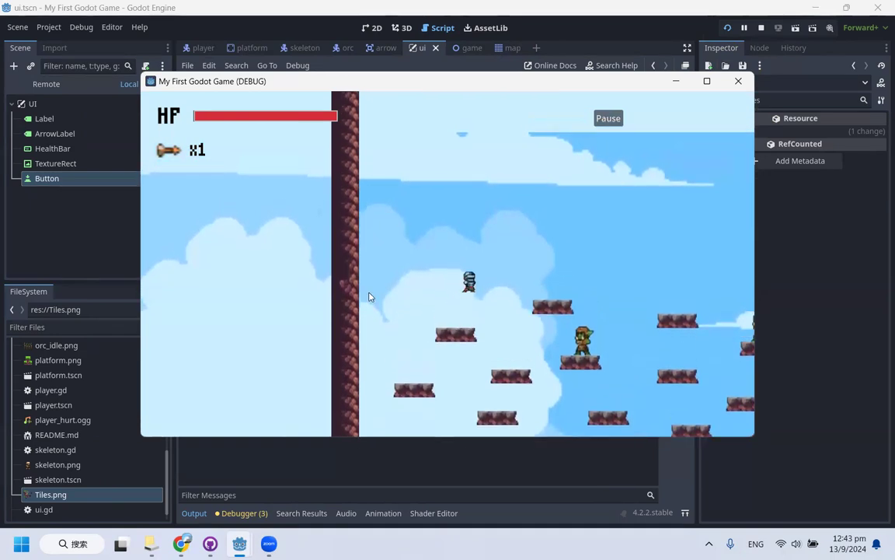
{"action": "key", "text": "Right"}
{"action": "key", "text": "Left"}
{"action": "key", "text": "Right"}
{"action": "left_click", "coordinate": [304, 282]}
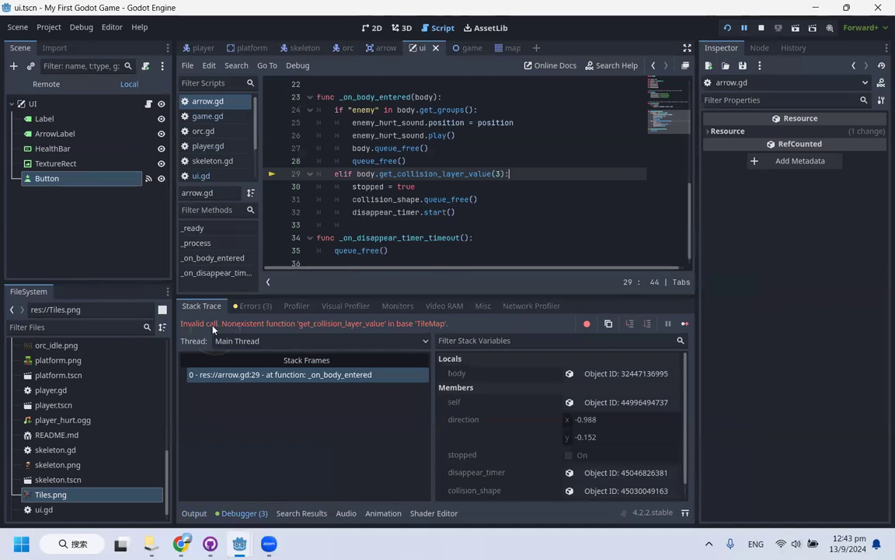
Examine the get_collision_layer_value call behind the arrow.gd error, and stop the debug session
{"action": "double_click", "coordinate": [433, 175]}
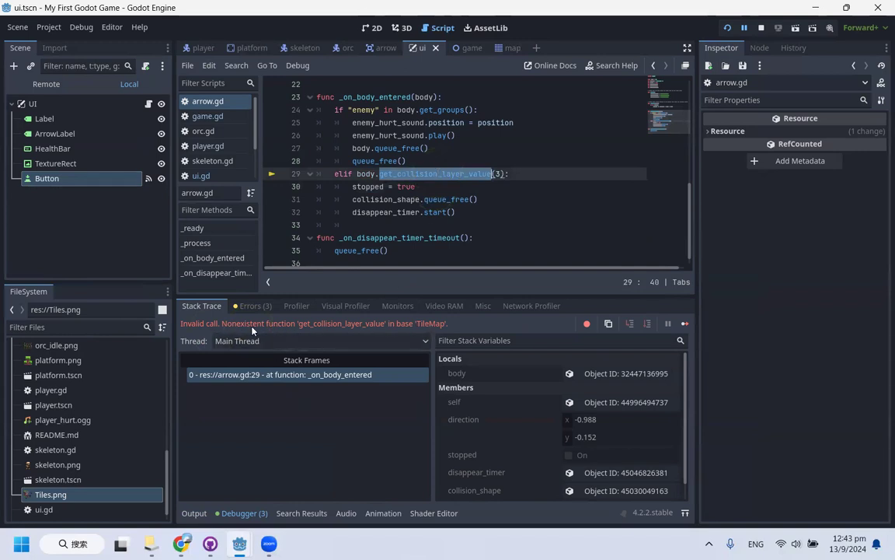
{"action": "mouse_move", "coordinate": [239, 544]}
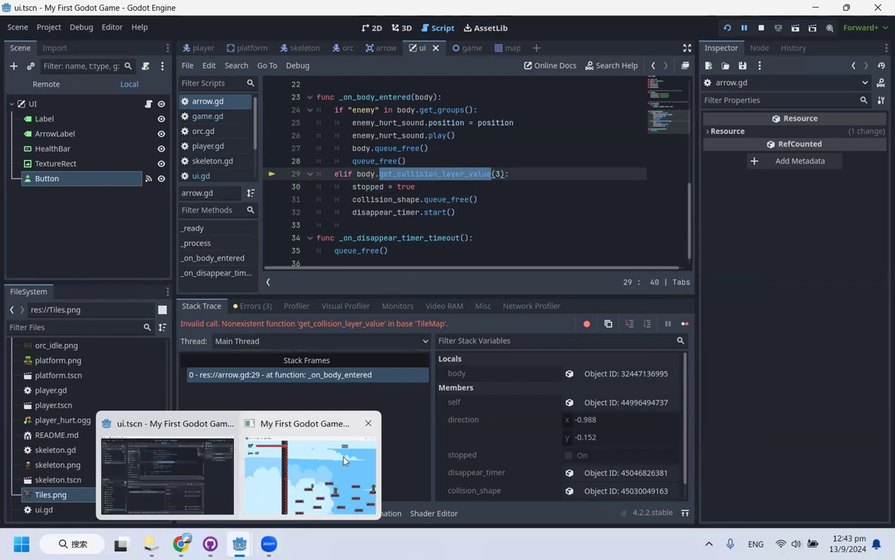
{"action": "left_click", "coordinate": [759, 29]}
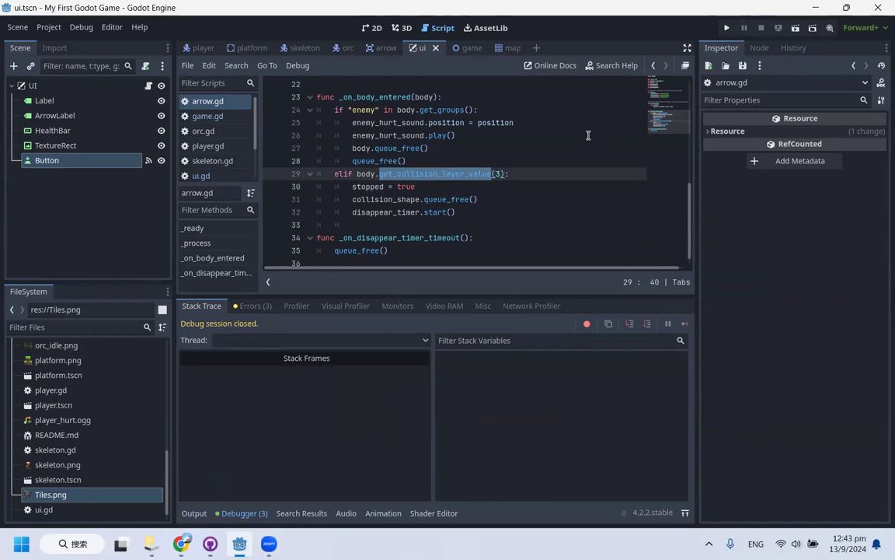
Review the enemy group check and the collision layer check in _on_body_entered of arrow.gd, and save
{"action": "scroll", "coordinate": [482, 140], "scroll_direction": "up", "scroll_amount": 2}
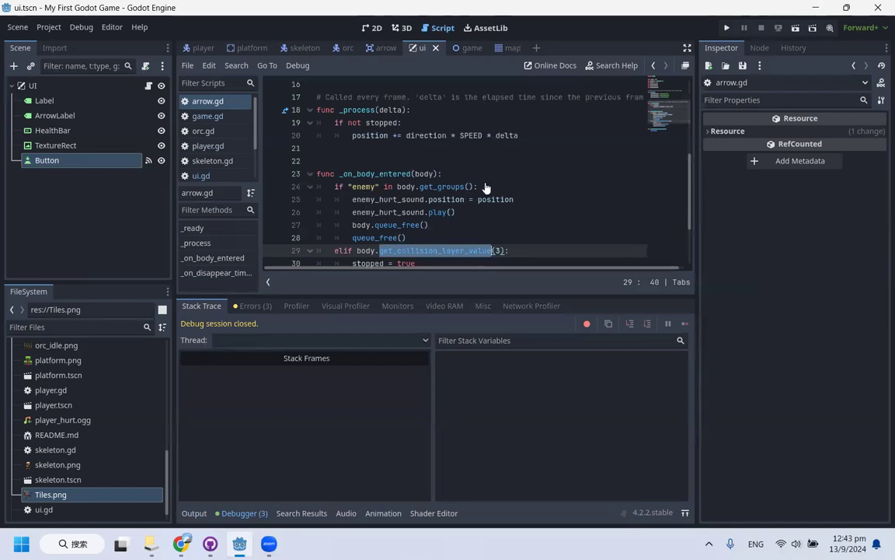
{"action": "left_click_drag", "start_coordinate": [481, 187], "coordinate": [348, 198]}
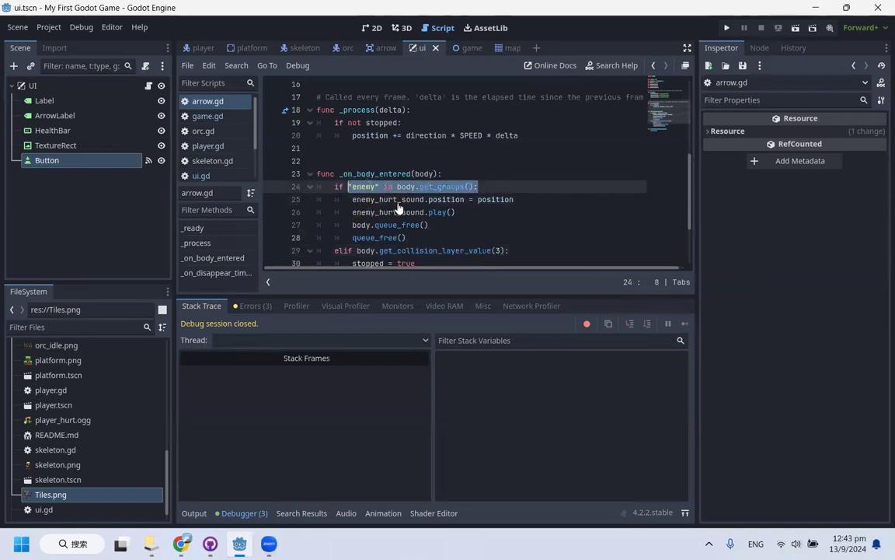
{"action": "left_click", "coordinate": [364, 188]}
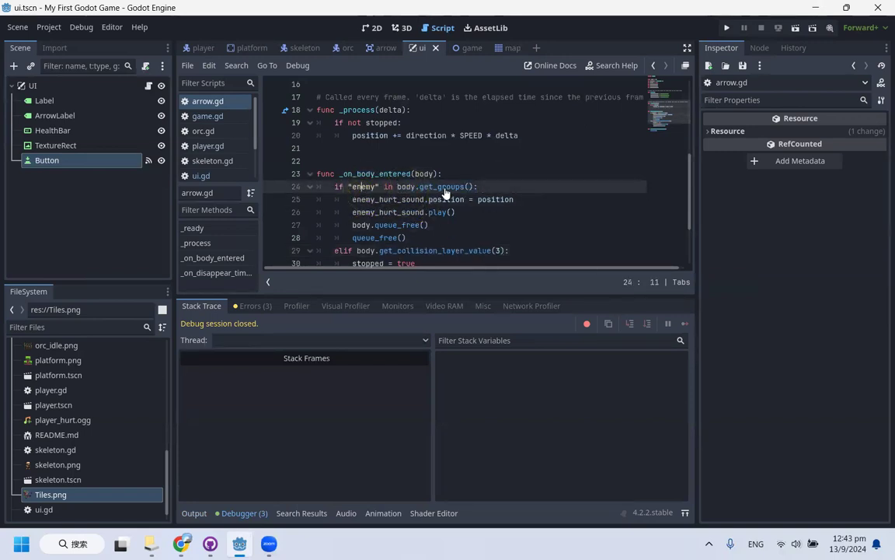
{"action": "double_click", "coordinate": [408, 189]}
{"action": "scroll", "coordinate": [408, 188], "scroll_direction": "down", "scroll_amount": 1}
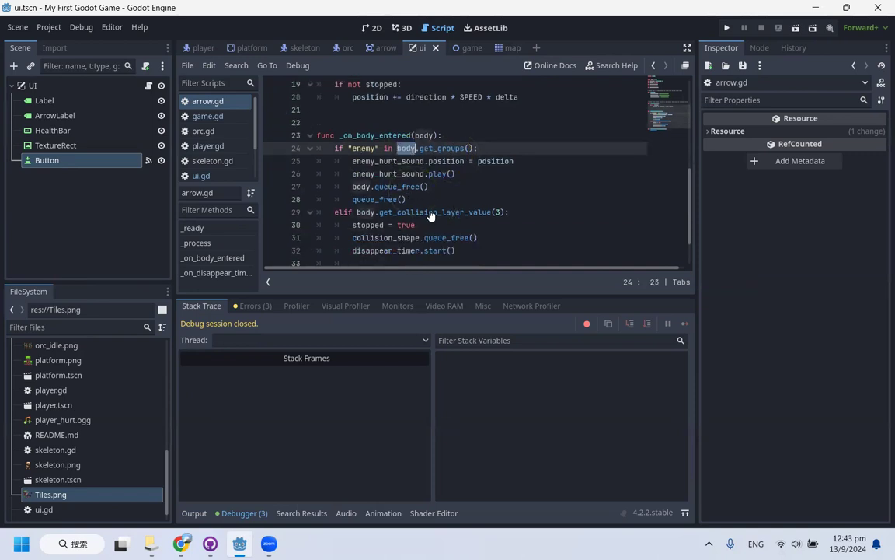
{"action": "double_click", "coordinate": [424, 213]}
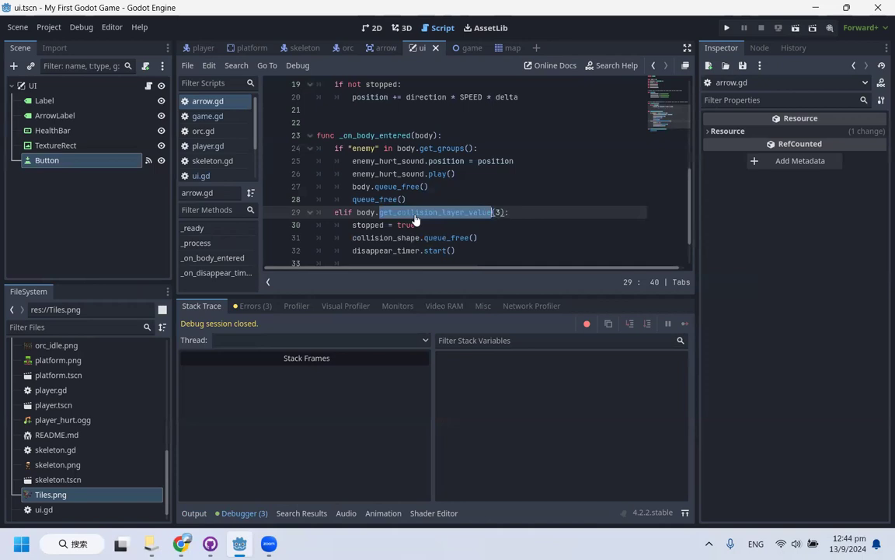
{"action": "left_click", "coordinate": [387, 216]}
{"action": "left_click_drag", "start_coordinate": [380, 213], "coordinate": [491, 216]}
{"action": "left_click_drag", "start_coordinate": [349, 149], "coordinate": [377, 150]}
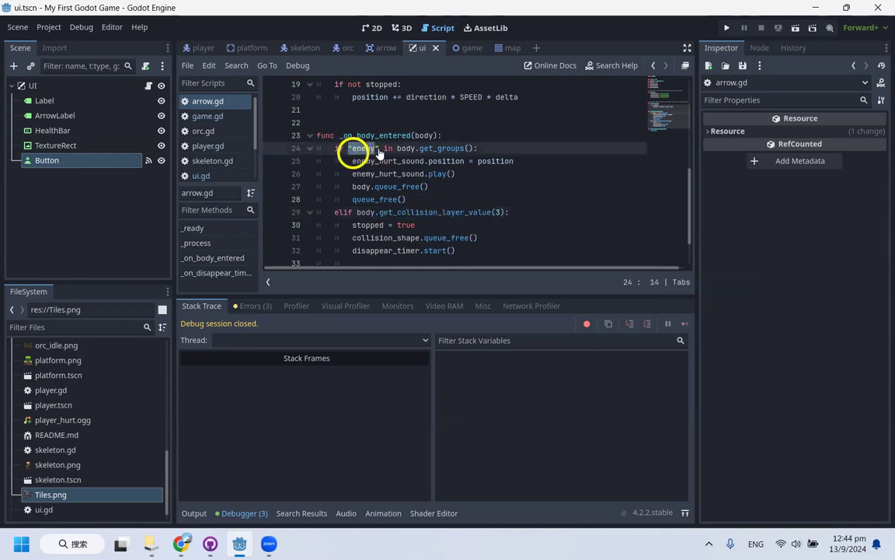
{"action": "left_click", "coordinate": [356, 212]}
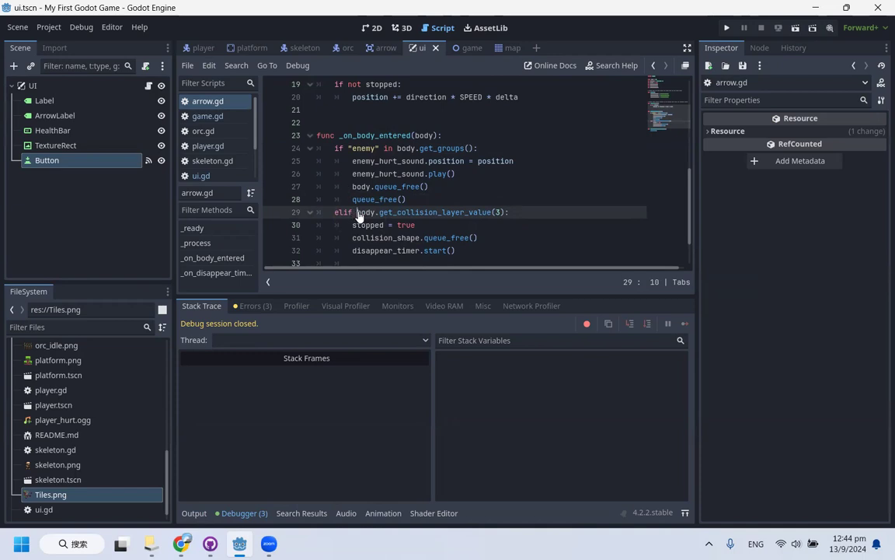
{"action": "left_click_drag", "start_coordinate": [356, 212], "coordinate": [505, 212]}
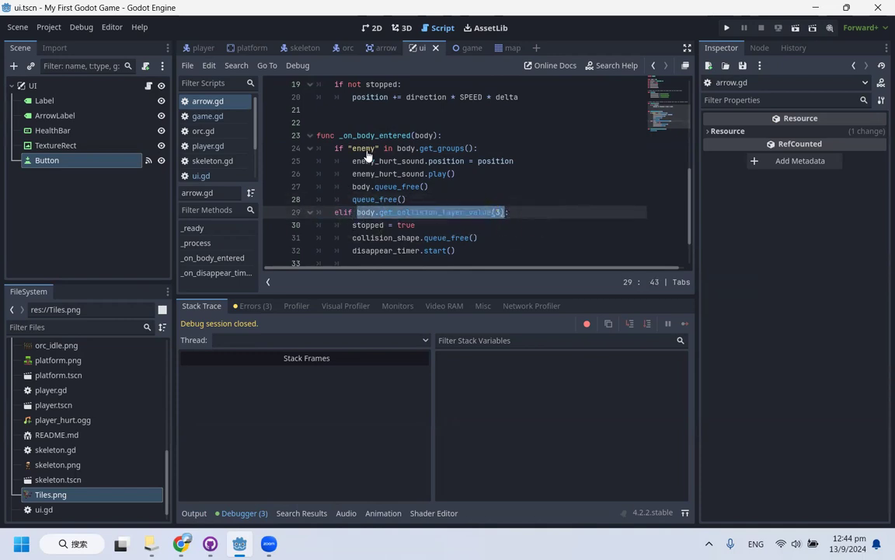
{"action": "scroll", "coordinate": [309, 179], "scroll_direction": "down", "scroll_amount": 1}
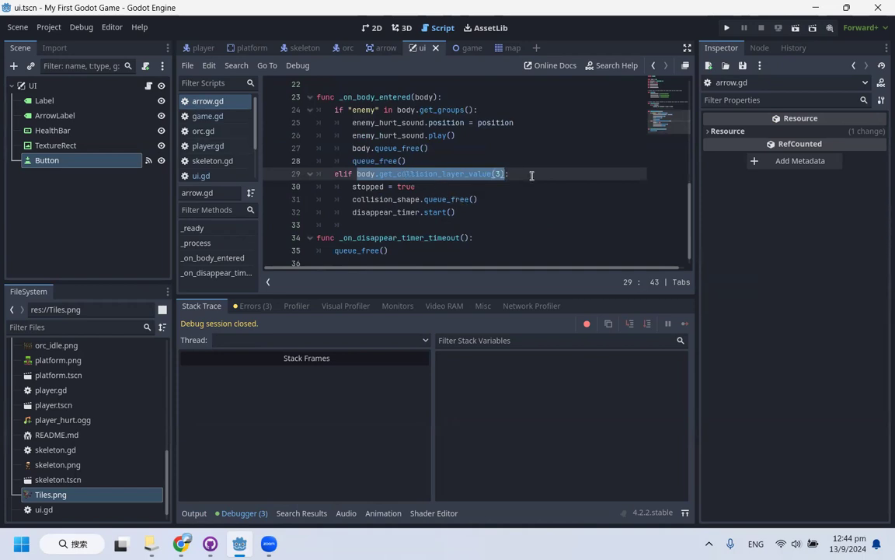
{"action": "key", "text": "ctrl+s"}
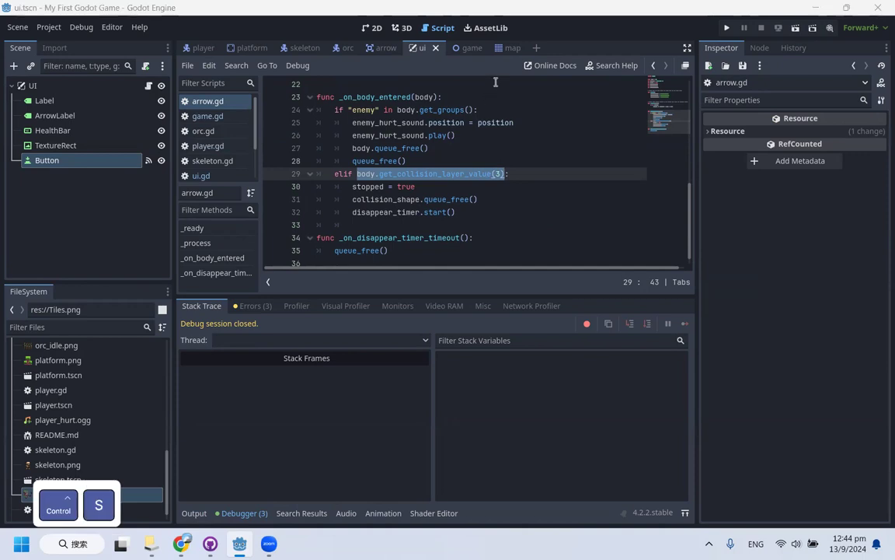
Create a group named platform in the map scene, add the Map node to it, and save
{"action": "left_click", "coordinate": [501, 48]}
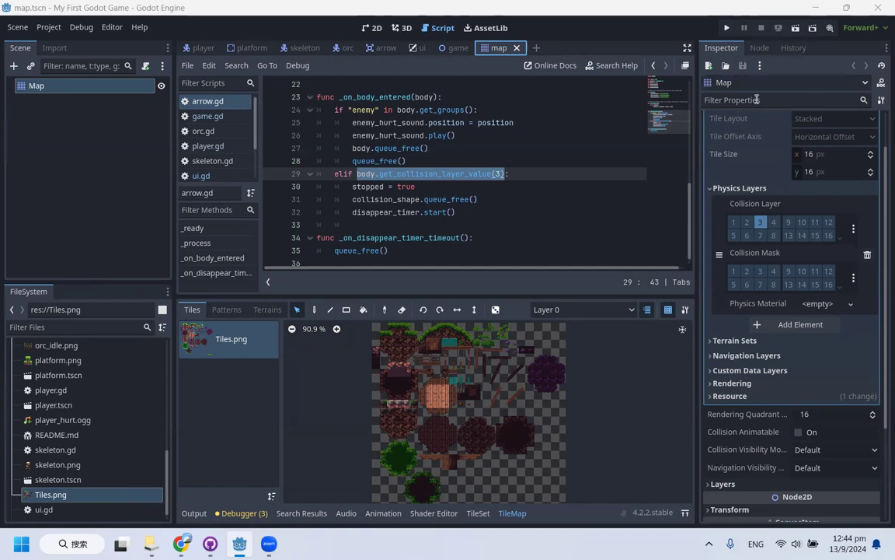
{"action": "left_click", "coordinate": [759, 48]}
{"action": "left_click", "coordinate": [854, 70]}
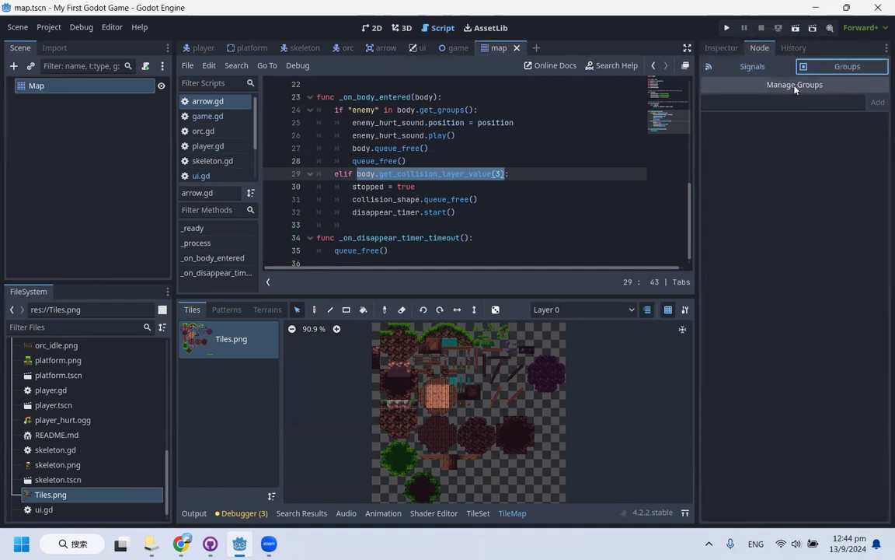
{"action": "left_click", "coordinate": [801, 87]}
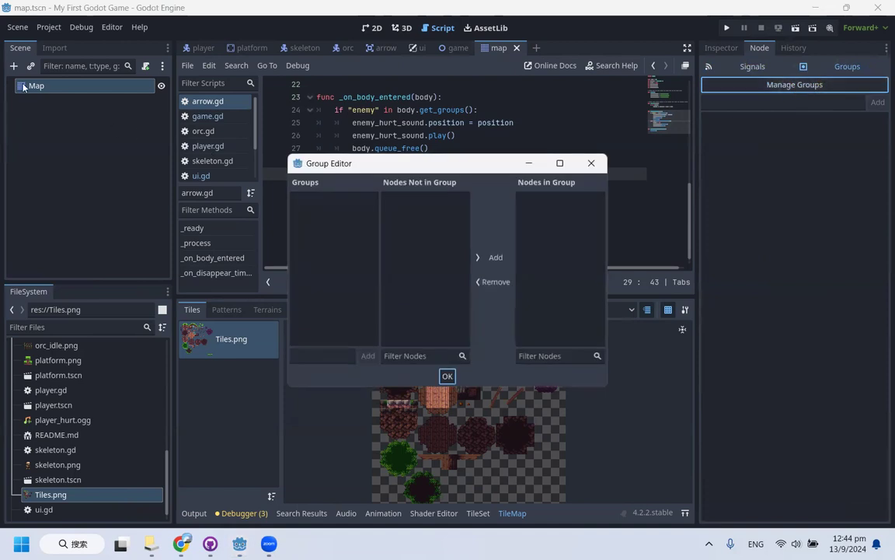
{"action": "left_click", "coordinate": [315, 355]}
{"action": "type", "text": "platform"}
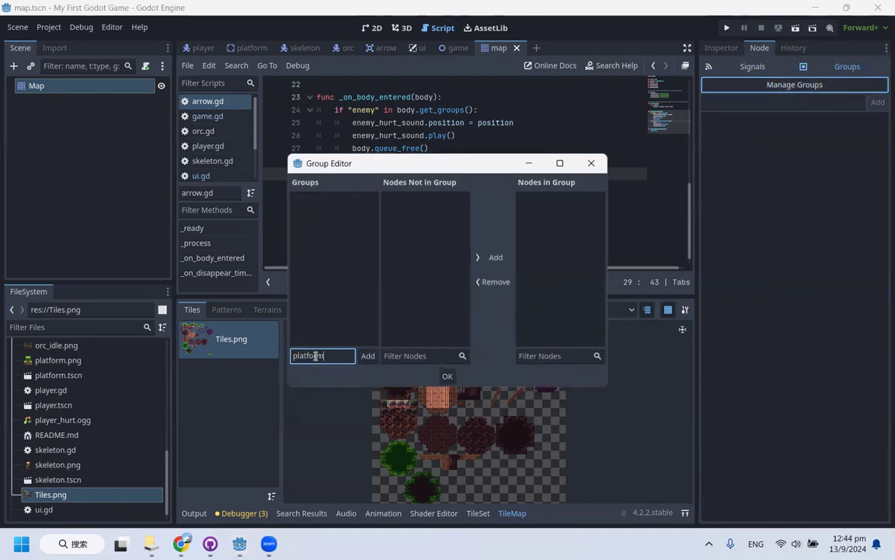
{"action": "left_click", "coordinate": [368, 356]}
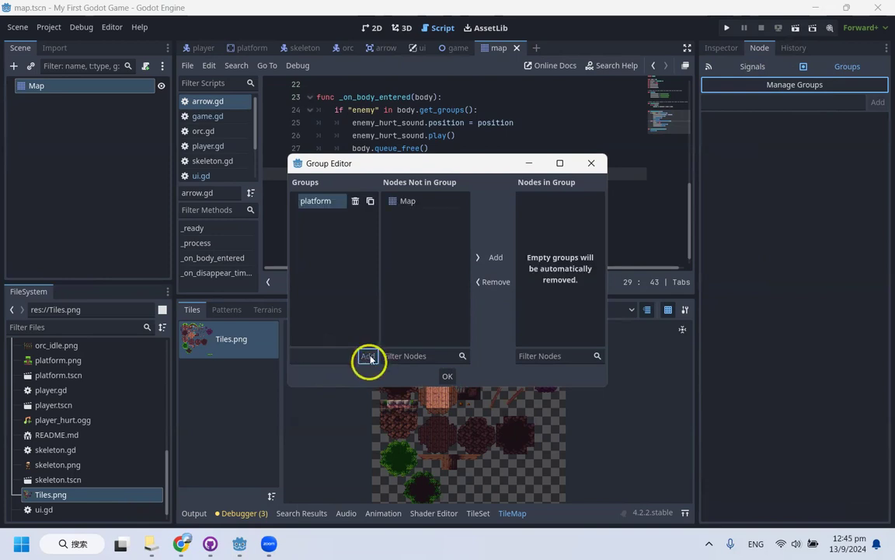
{"action": "left_click", "coordinate": [420, 201]}
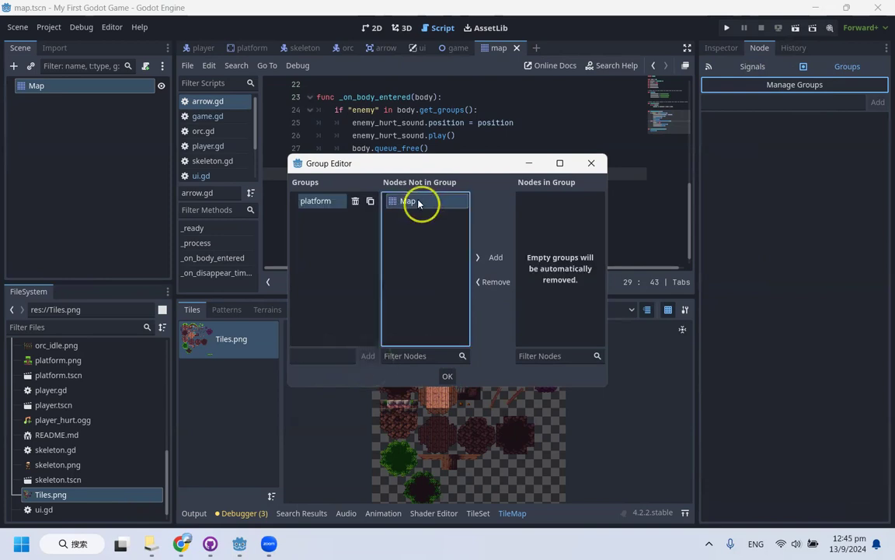
{"action": "left_click", "coordinate": [495, 257]}
{"action": "left_click", "coordinate": [448, 376]}
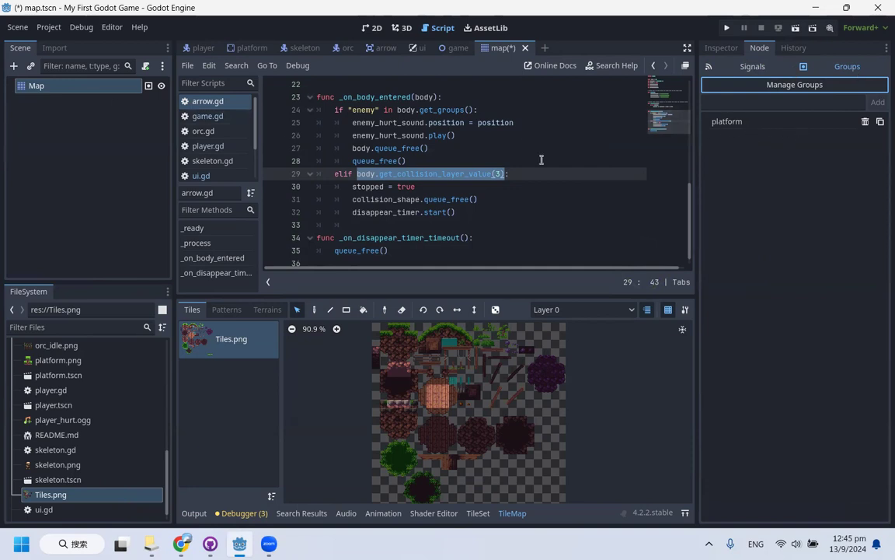
{"action": "key", "text": "ctrl+s"}
Replace the elif condition in _on_body_entered of arrow.gd with "platform" in body.get_groups() and save
{"action": "left_click", "coordinate": [515, 187]}
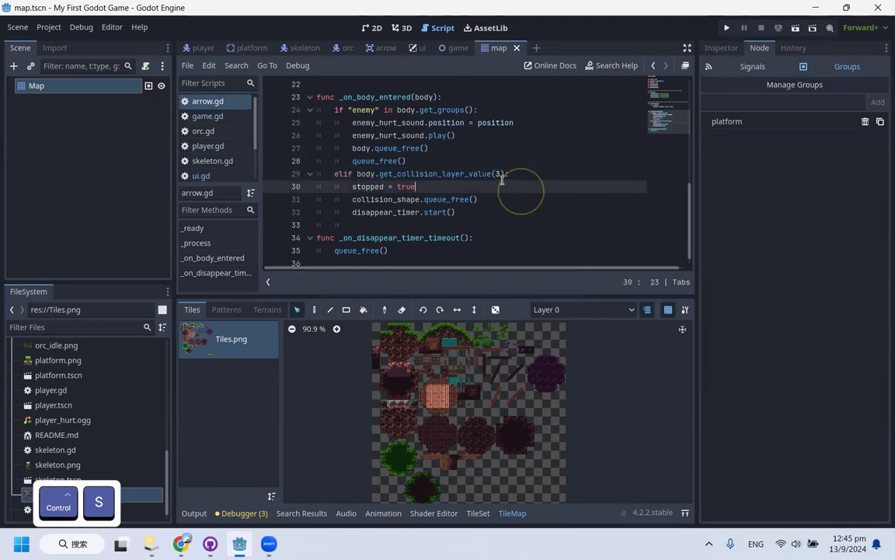
{"action": "left_click_drag", "start_coordinate": [507, 173], "coordinate": [356, 173]}
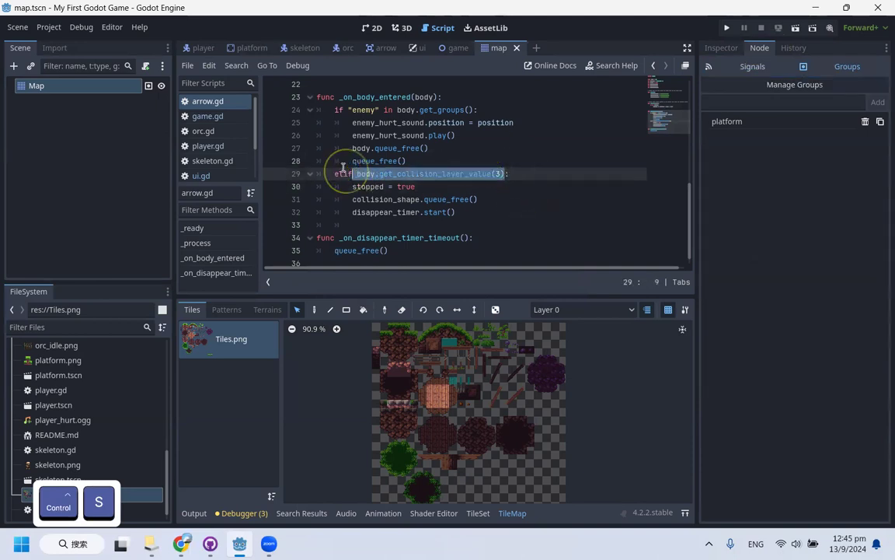
{"action": "type", "text": "\"\""}
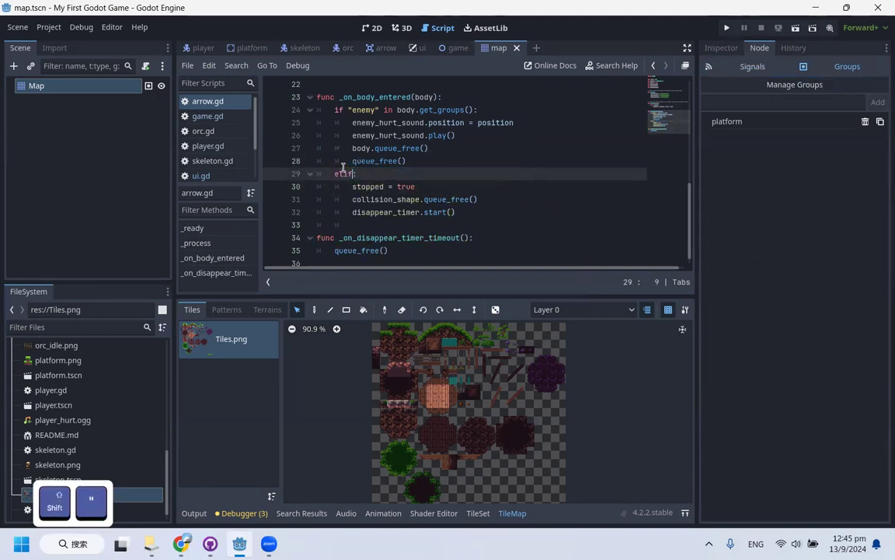
{"action": "type", "text": "platfo"}
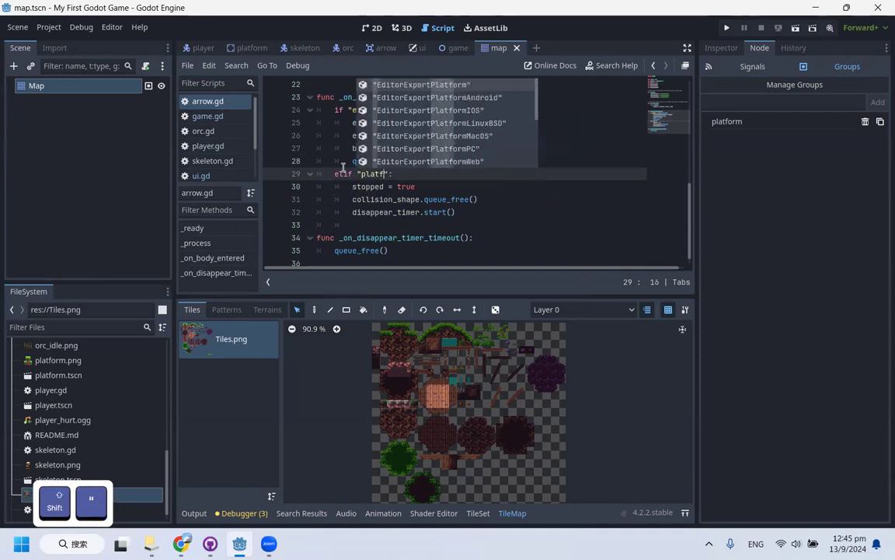
{"action": "type", "text": "rm\" in"}
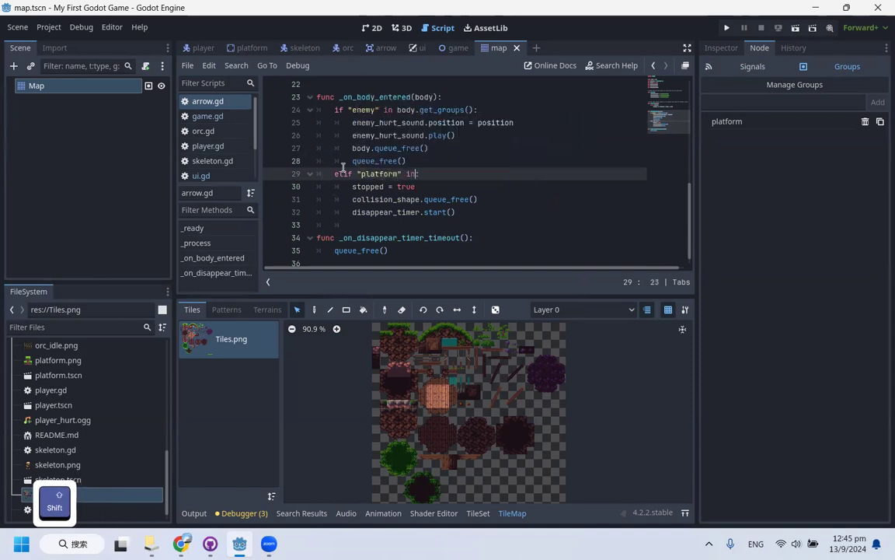
{"action": "type", "text": " body.get_groups()"}
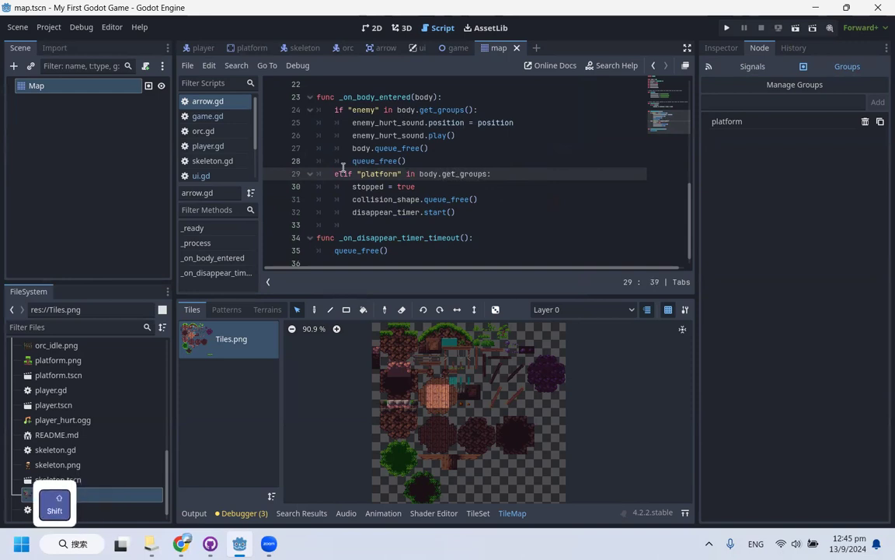
{"action": "key", "text": "ctrl+s"}
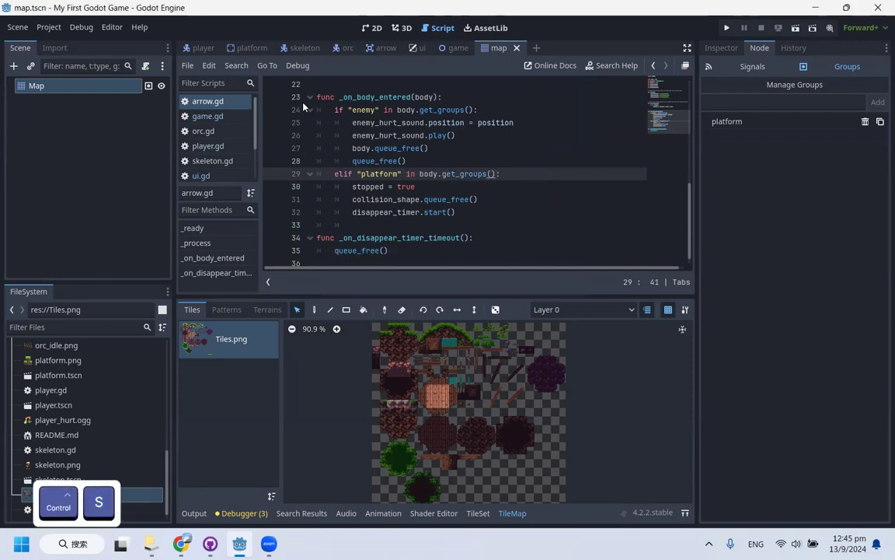
Examine the platform group condition and the lines it controls in _on_body_entered of arrow.gd
{"action": "left_click", "coordinate": [449, 186]}
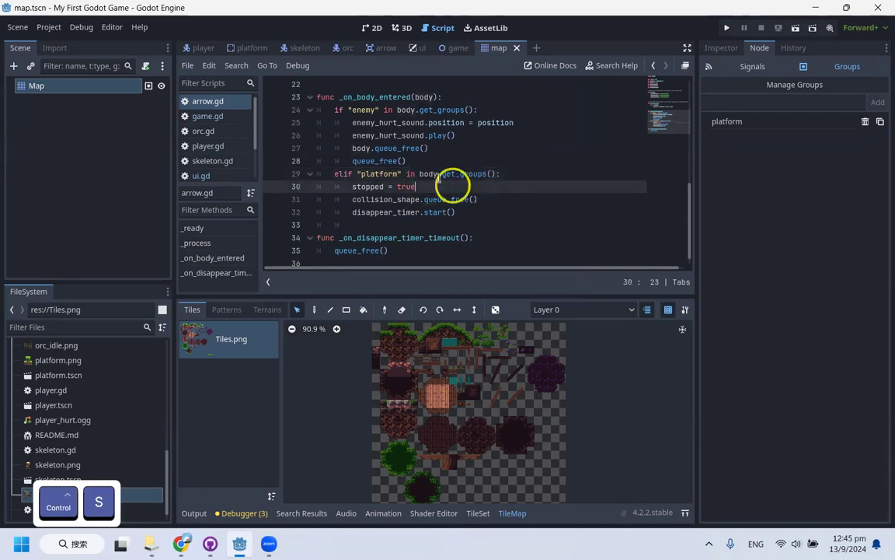
{"action": "double_click", "coordinate": [431, 174]}
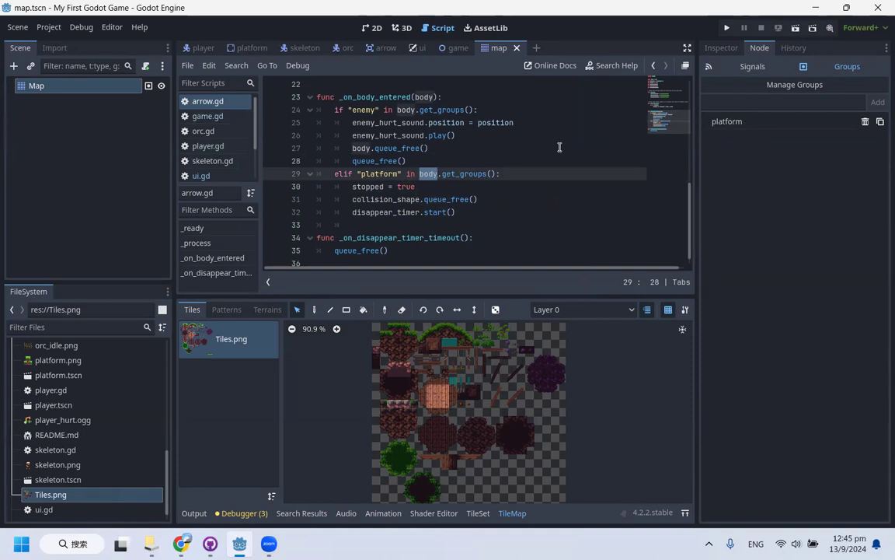
{"action": "left_click_drag", "start_coordinate": [336, 174], "coordinate": [533, 171]}
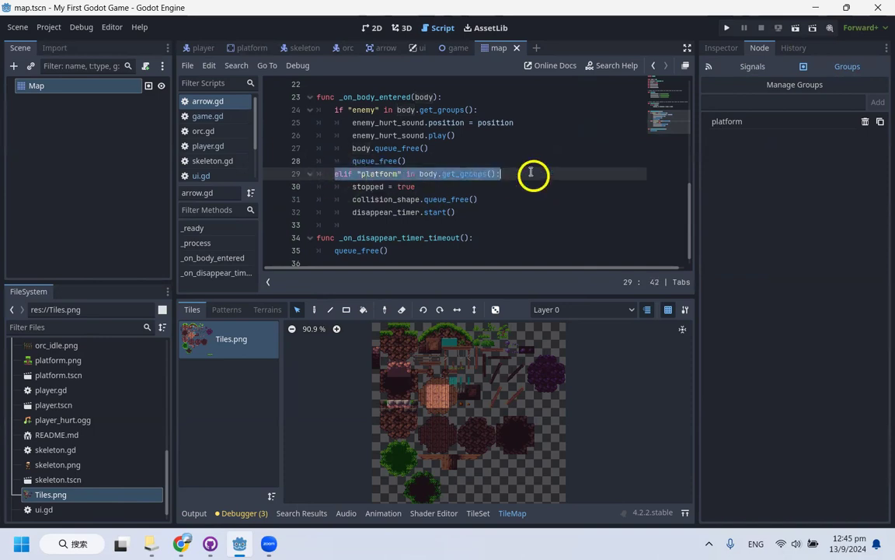
{"action": "left_click", "coordinate": [534, 172]}
{"action": "double_click", "coordinate": [383, 174]}
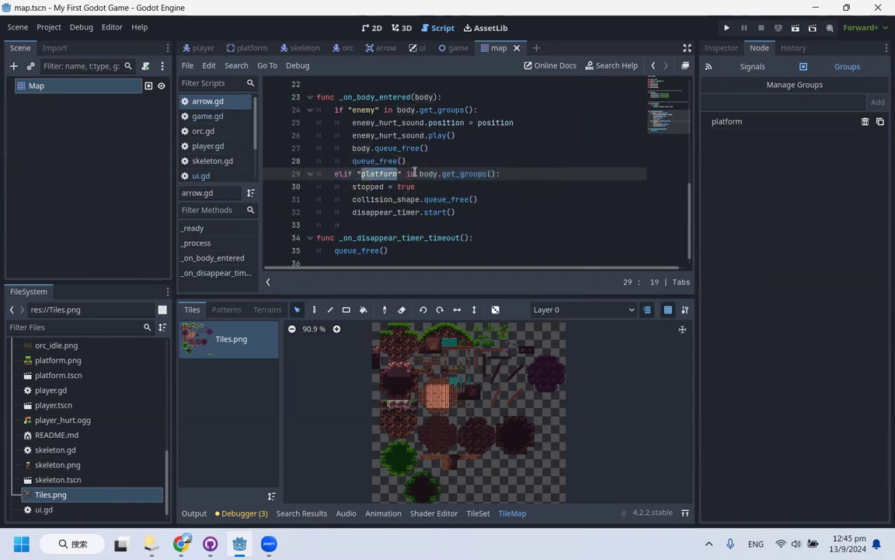
{"action": "left_click", "coordinate": [421, 175]}
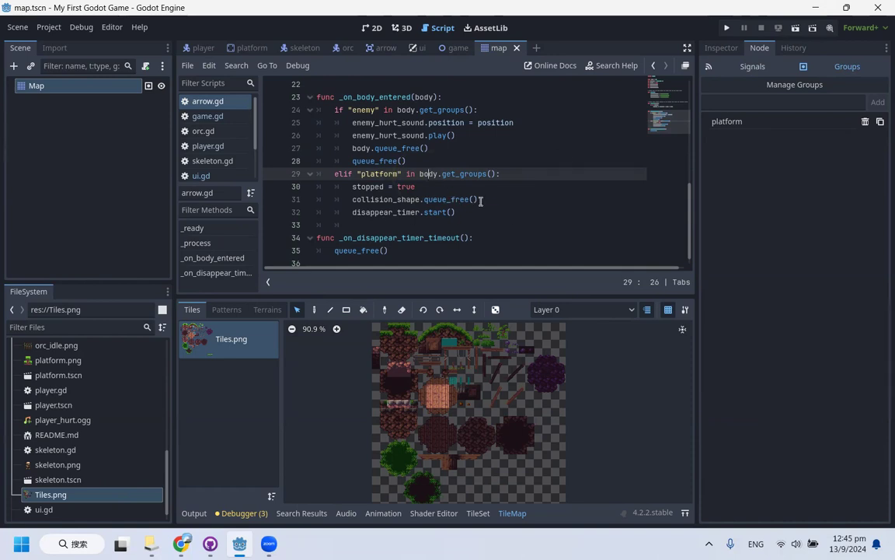
{"action": "scroll", "coordinate": [464, 214], "scroll_direction": "up", "scroll_amount": 1}
{"action": "scroll", "coordinate": [464, 199], "scroll_direction": "down", "scroll_amount": 1}
Run the game, shoot an arrow at the level's side wall, and jump the player back and forth
{"action": "left_click", "coordinate": [734, 31]}
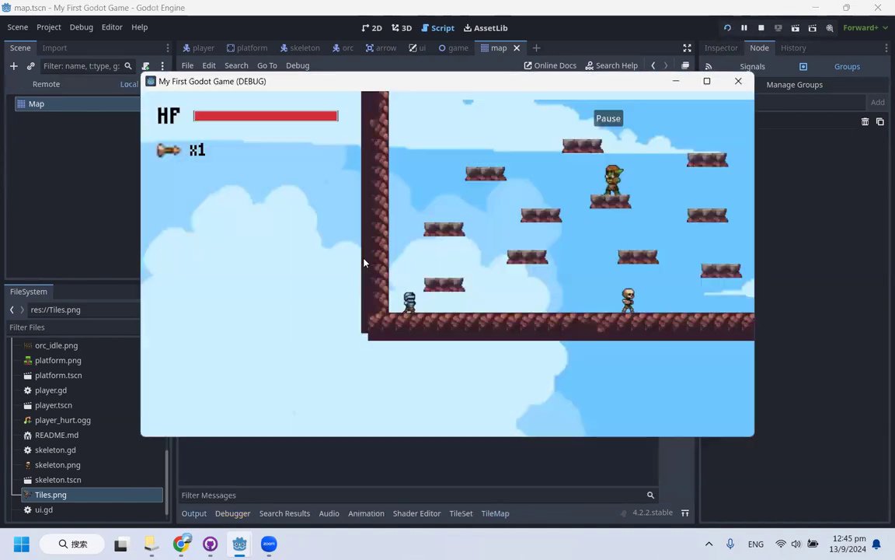
{"action": "key", "text": "d"}
{"action": "key", "text": "space"}
{"action": "left_click", "coordinate": [352, 280]}
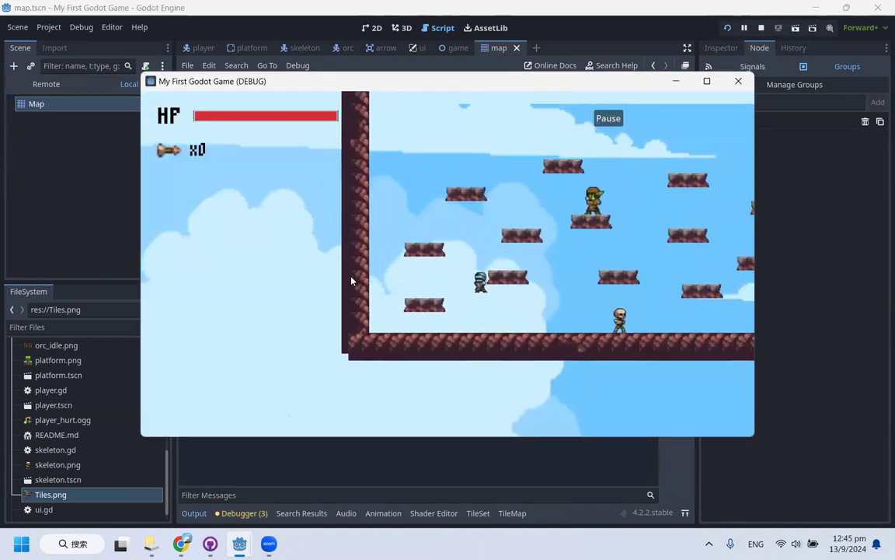
{"action": "key", "text": "a"}
{"action": "key", "text": "space"}
{"action": "key", "text": "d"}
{"action": "key", "text": "a"}
{"action": "key", "text": "space"}
{"action": "key", "text": "d"}
Shoot several arrows at the level's floor while moving and jumping the player, and close the game
{"action": "left_click", "coordinate": [540, 365]}
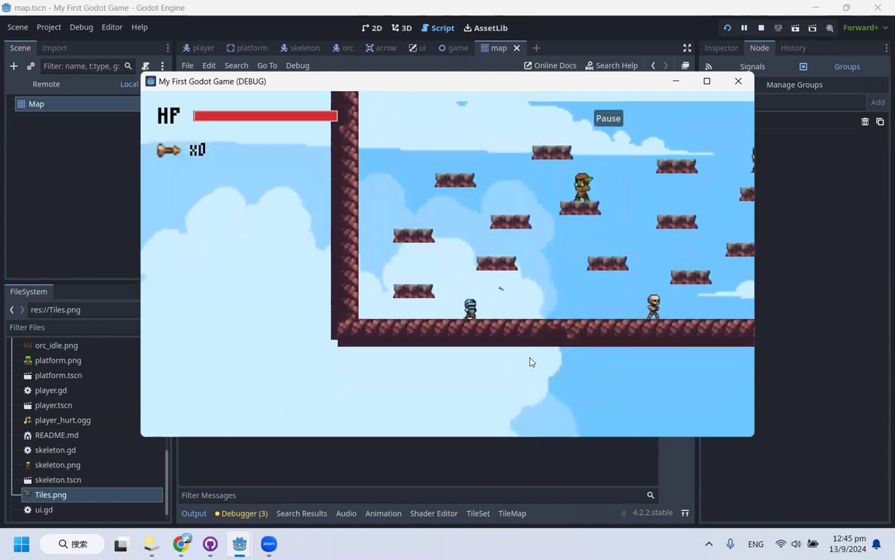
{"action": "key", "text": "d"}
{"action": "key", "text": "space"}
{"action": "key", "text": "a"}
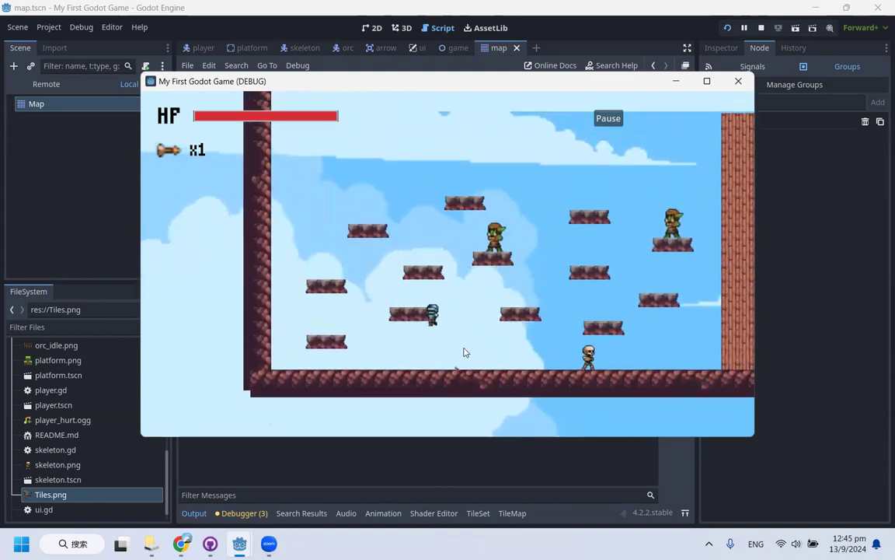
{"action": "key", "text": "space"}
{"action": "left_click", "coordinate": [421, 340]}
{"action": "key", "text": "d"}
{"action": "key", "text": "space"}
{"action": "key", "text": "a"}
{"action": "left_click", "coordinate": [525, 337]}
{"action": "key", "text": "d"}
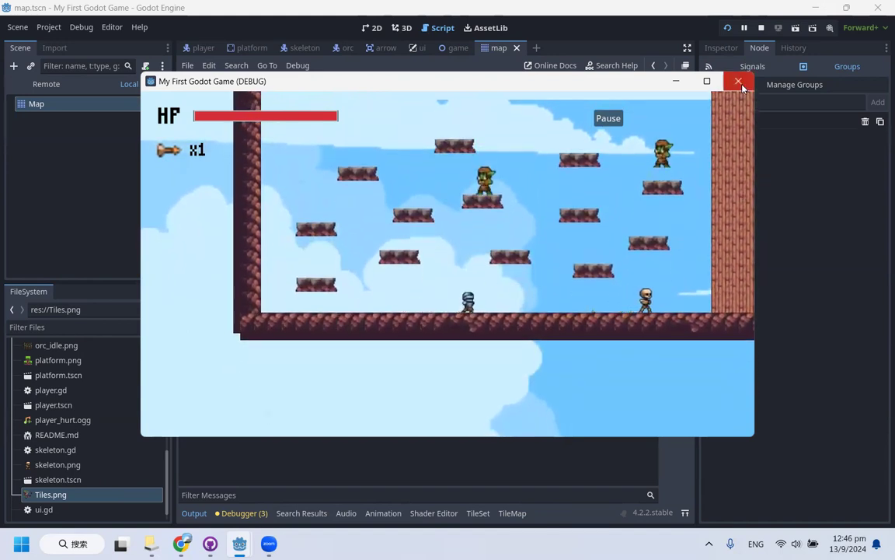
{"action": "left_click", "coordinate": [739, 81]}
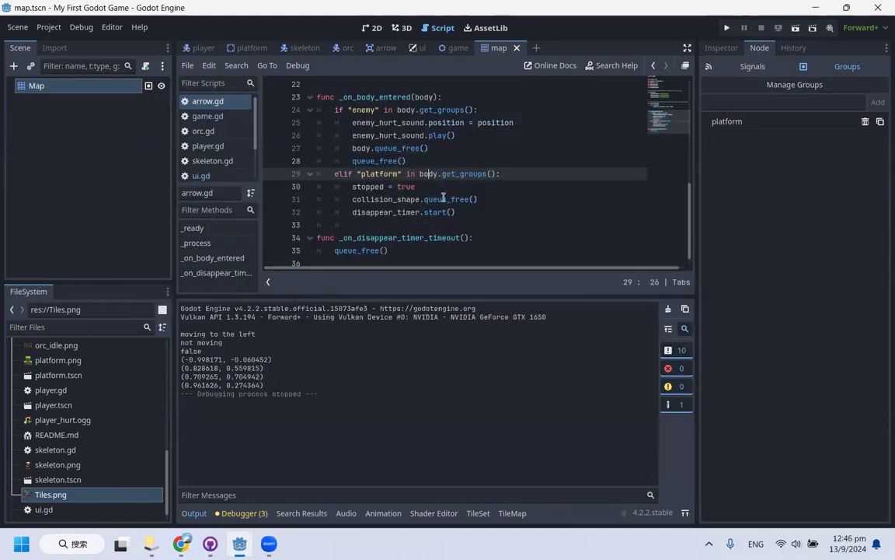
Review the line toggling get_tree().paused in _on_button_pressed of ui.gd in the ui scene
{"action": "left_click", "coordinate": [421, 48]}
{"action": "scroll", "coordinate": [512, 160], "scroll_direction": "up", "scroll_amount": 1}
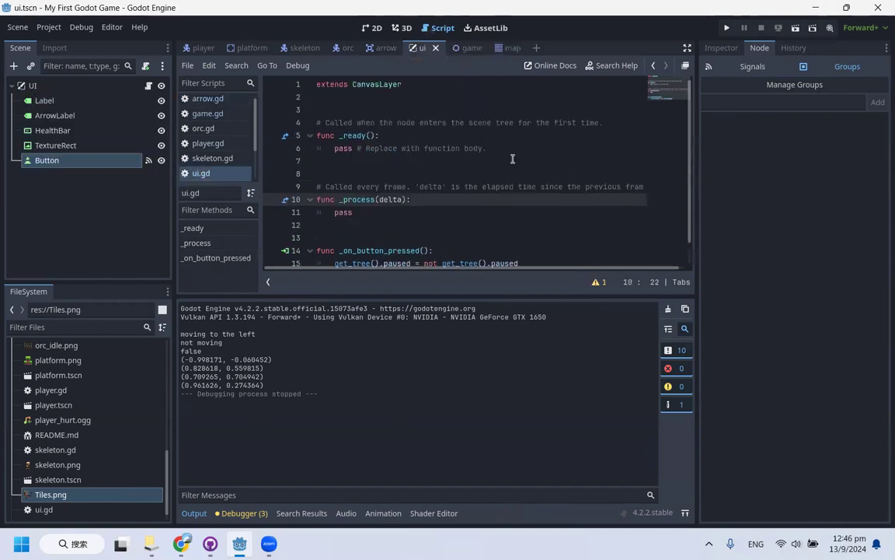
{"action": "scroll", "coordinate": [529, 210], "scroll_direction": "down", "scroll_amount": 1}
{"action": "left_click_drag", "start_coordinate": [519, 238], "coordinate": [251, 231]}
{"action": "left_click", "coordinate": [575, 239]}
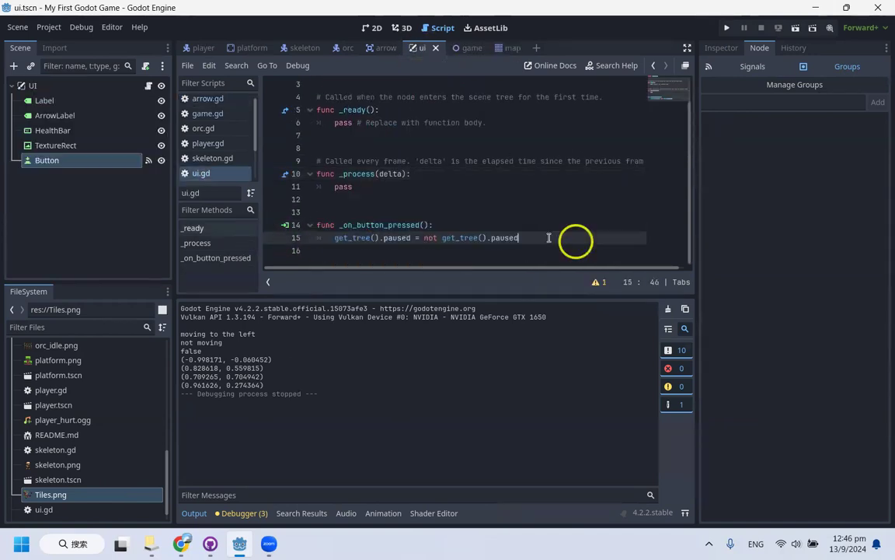
{"action": "left_click_drag", "start_coordinate": [577, 241], "coordinate": [258, 224]}
{"action": "left_click", "coordinate": [580, 235]}
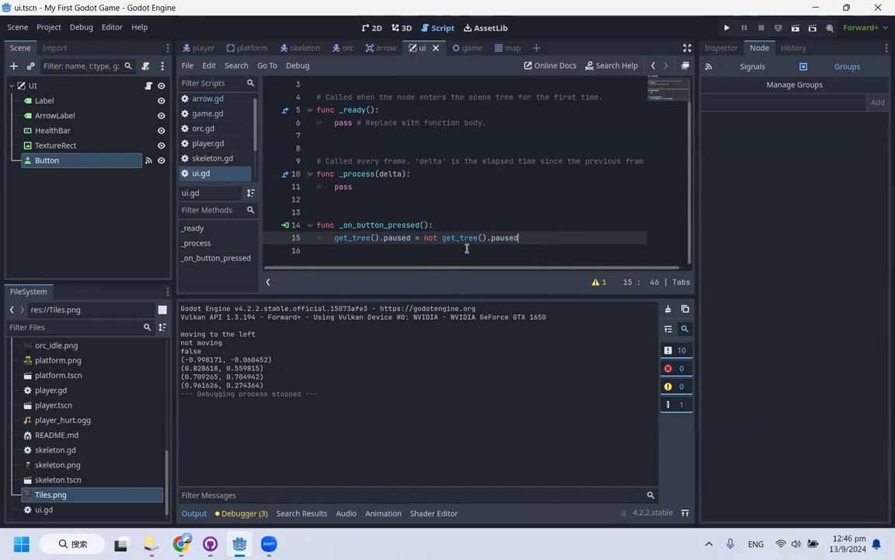
{"action": "scroll", "coordinate": [544, 230], "scroll_direction": "up", "scroll_amount": 1}
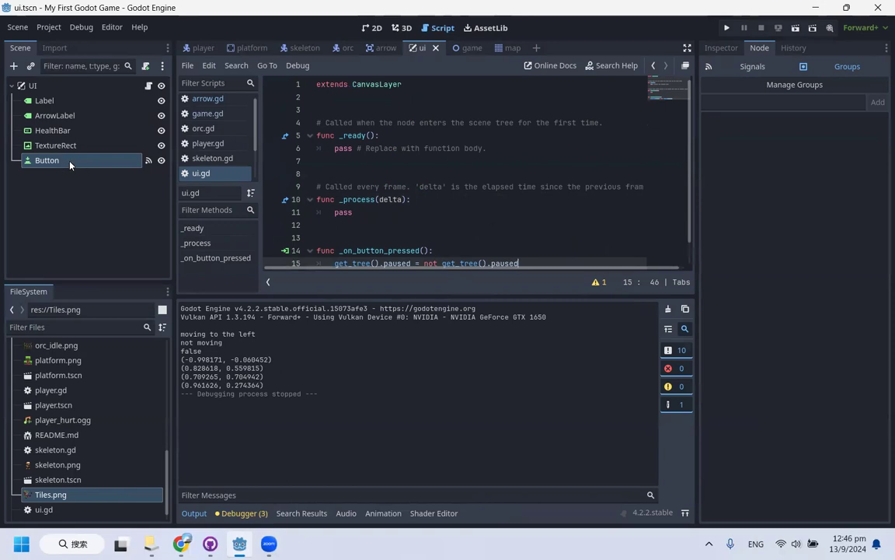
{"action": "scroll", "coordinate": [536, 234], "scroll_direction": "down", "scroll_amount": 1}
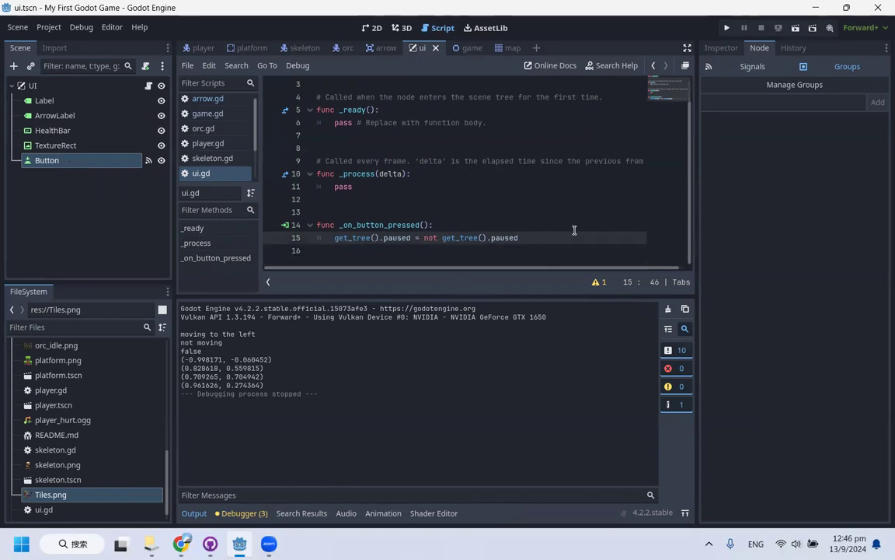
Add an if get_tree().paused: condition below the pause toggle line in _on_button_pressed of ui.gd
{"action": "key", "text": "Return"}
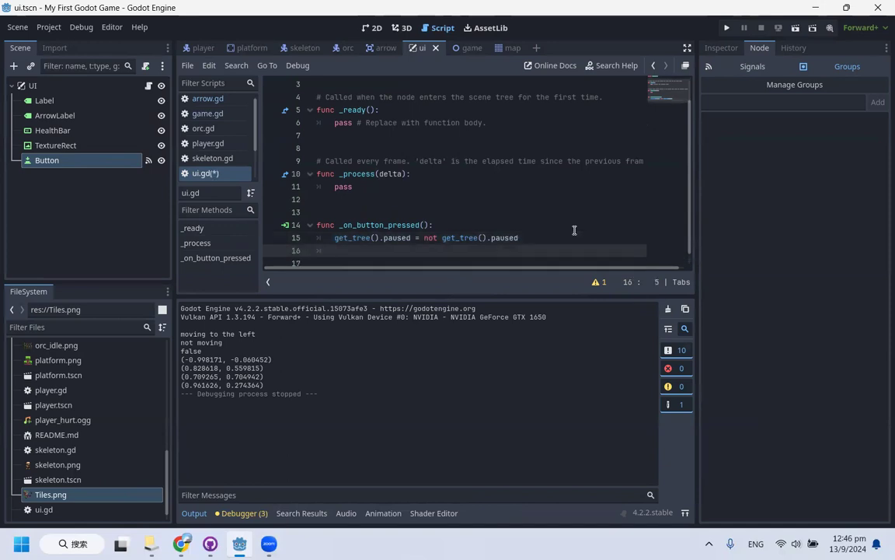
{"action": "type", "text": "if get_"}
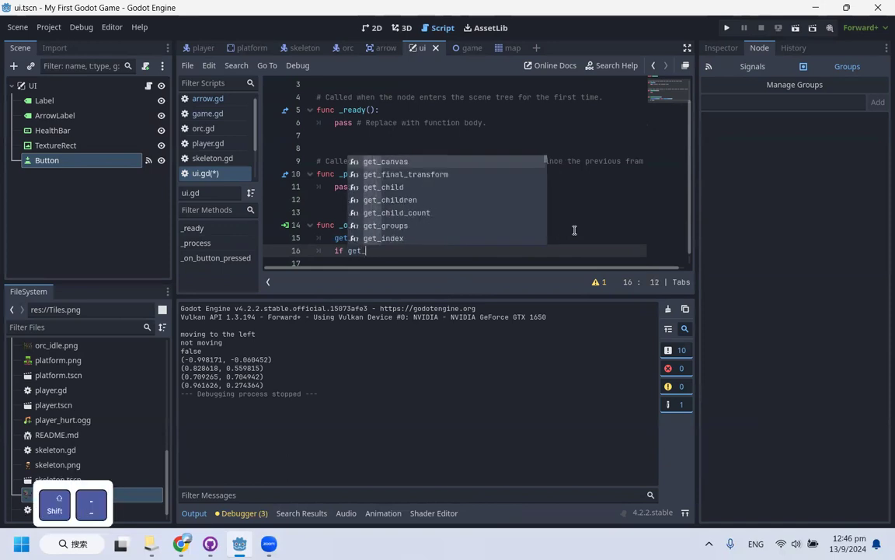
{"action": "type", "text": "tree()"}
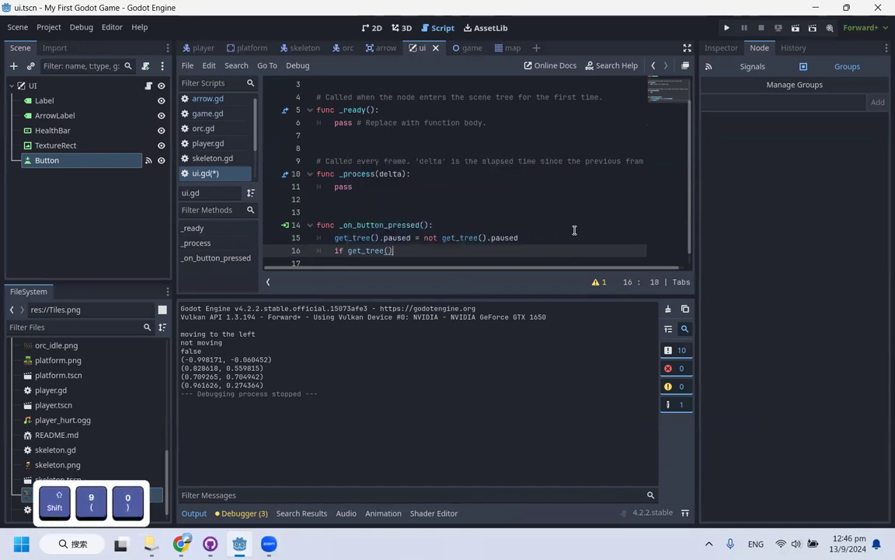
{"action": "type", "text": ".paused:"}
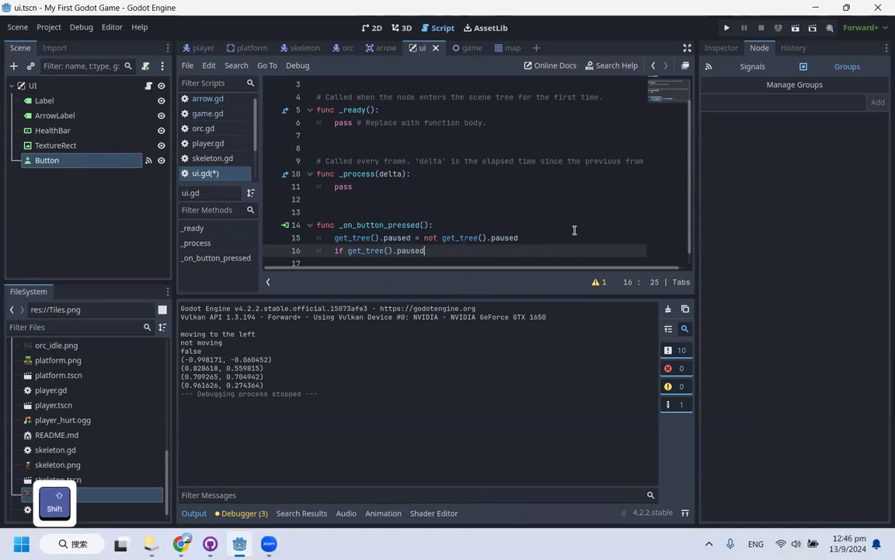
{"action": "key", "text": "Return"}
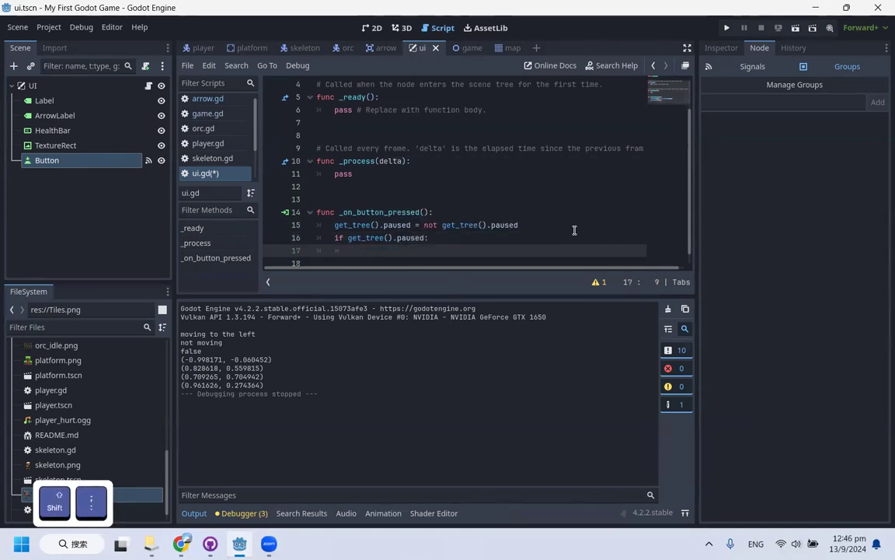
Set $Button.text to "Resume" inside the paused condition, using a reference to the Button node
{"action": "left_click_drag", "start_coordinate": [68, 165], "coordinate": [412, 251]}
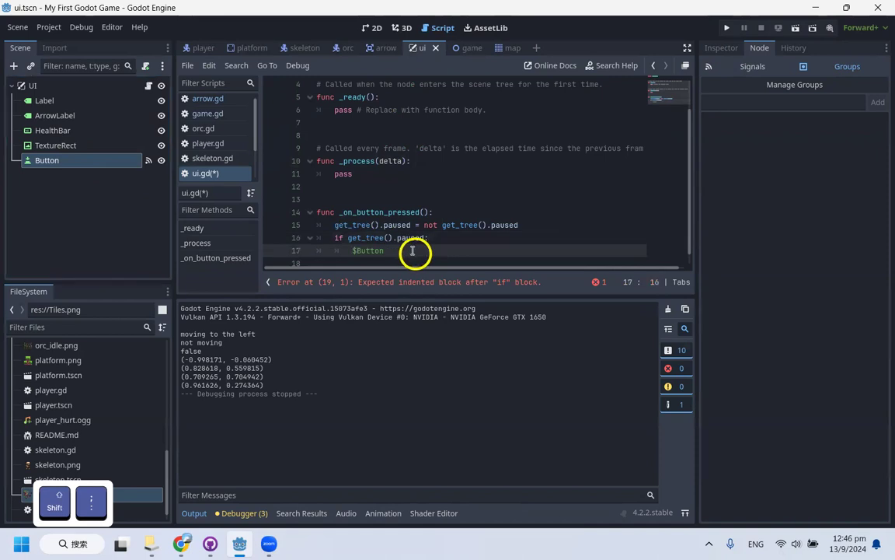
{"action": "type", "text": ".text"}
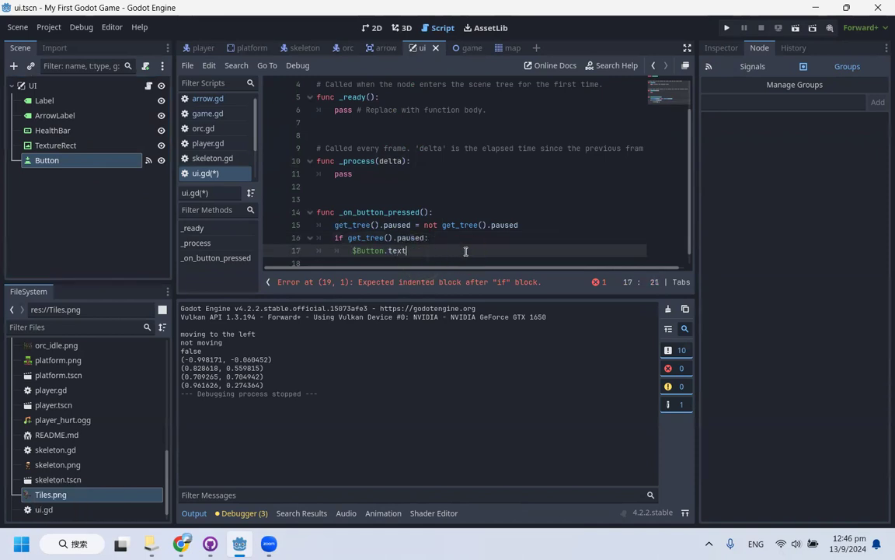
{"action": "type", "text": " = \""}
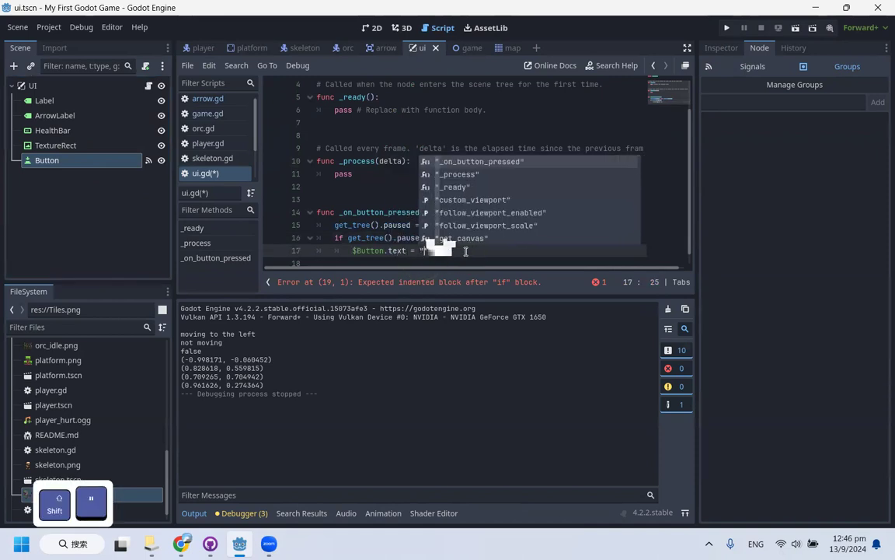
{"action": "type", "text": "Pau"}
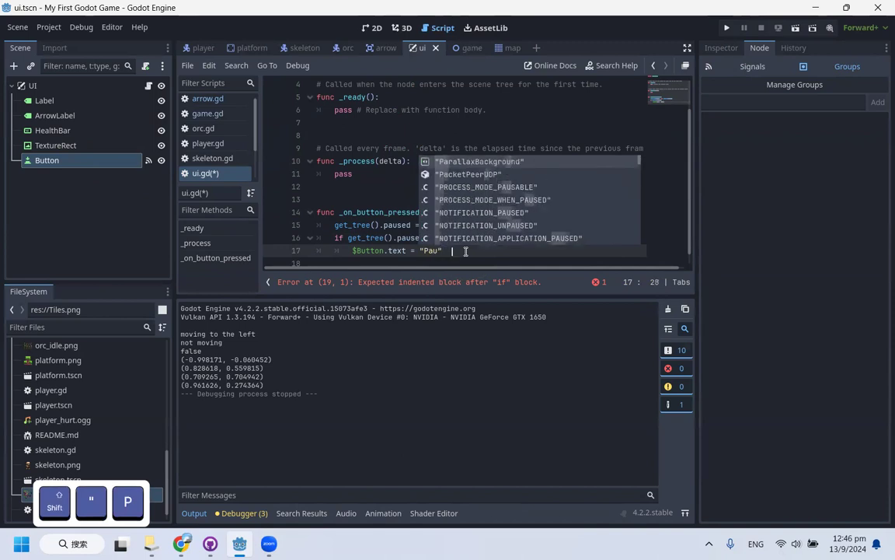
{"action": "key", "text": "BackSpace"}
{"action": "key", "text": "BackSpace"}
{"action": "key", "text": "BackSpace"}
{"action": "type", "text": "Resu"}
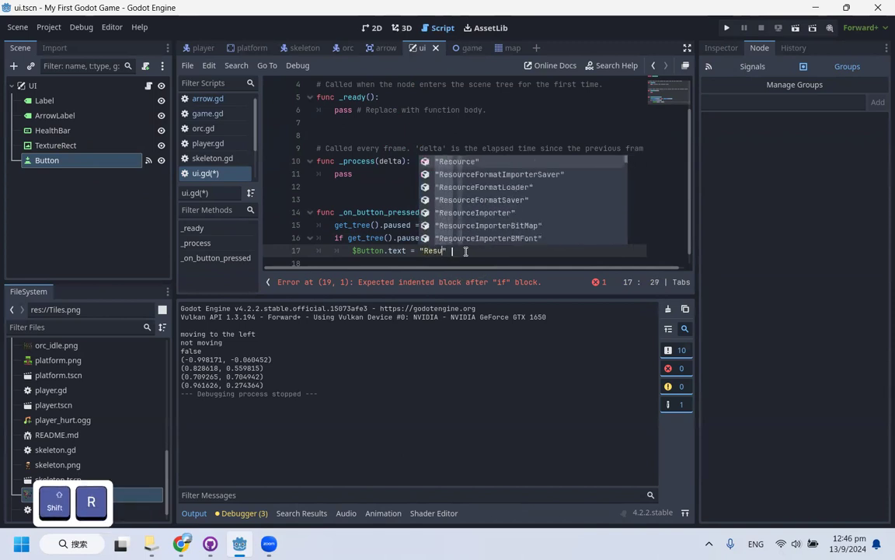
{"action": "type", "text": "me\""}
Add an else branch that sets $Button.text to "Pause", and save the script
{"action": "key", "text": "Return"}
{"action": "type", "text": "else:"}
{"action": "key", "text": "Return"}
{"action": "type", "text": "$Button"}
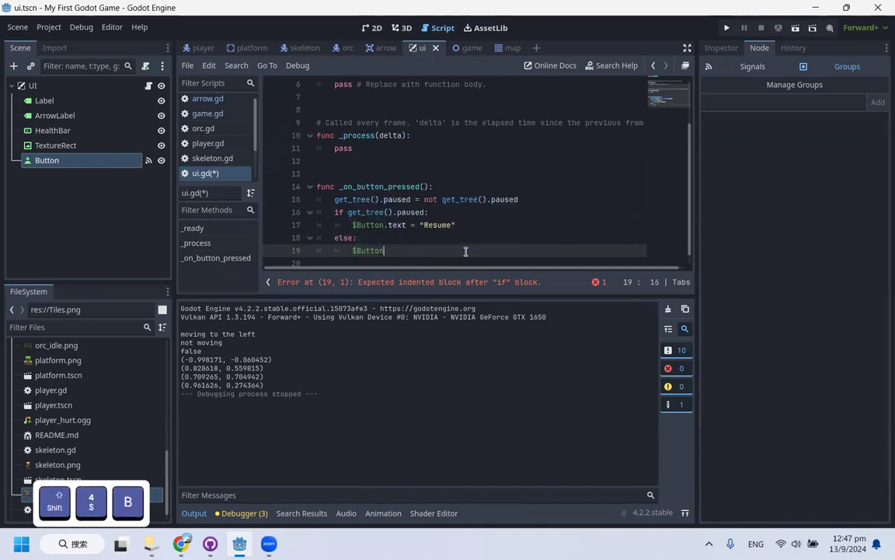
{"action": "type", "text": ".text = \"P"}
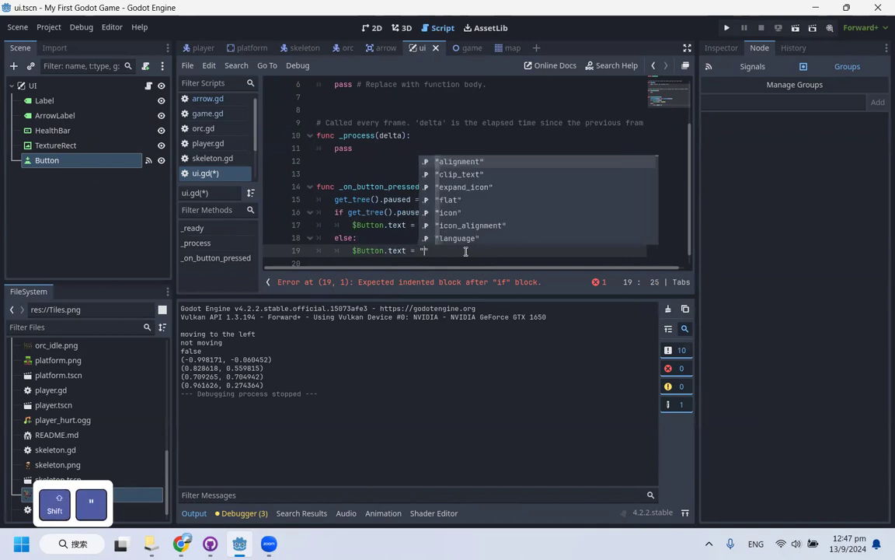
{"action": "type", "text": "ause"}
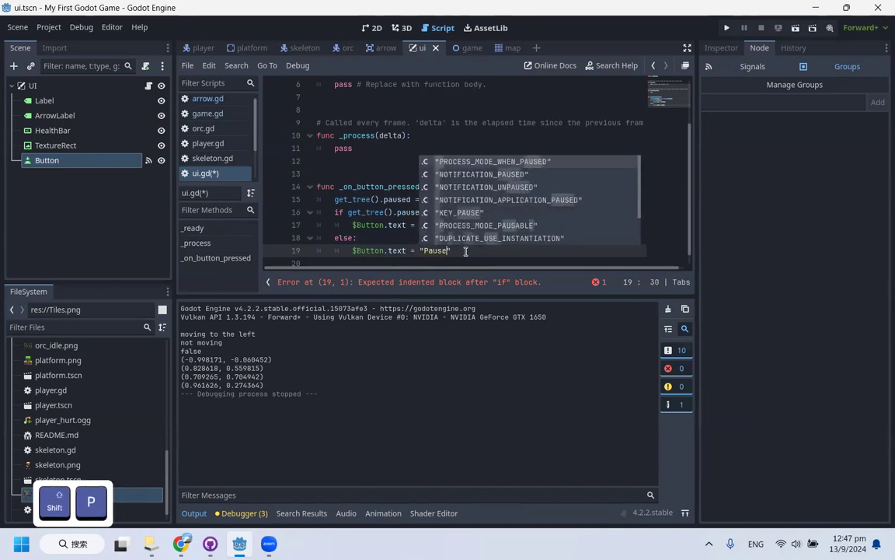
{"action": "key", "text": "ctrl+s"}
Review the new paused condition and the two button text assignments in _on_button_pressed
{"action": "left_click", "coordinate": [495, 212]}
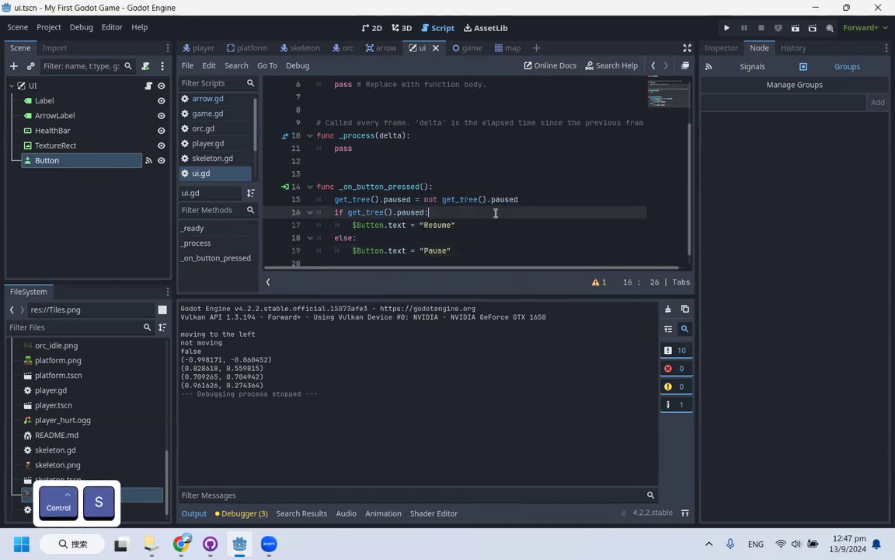
{"action": "scroll", "coordinate": [495, 212], "scroll_direction": "down", "scroll_amount": 1}
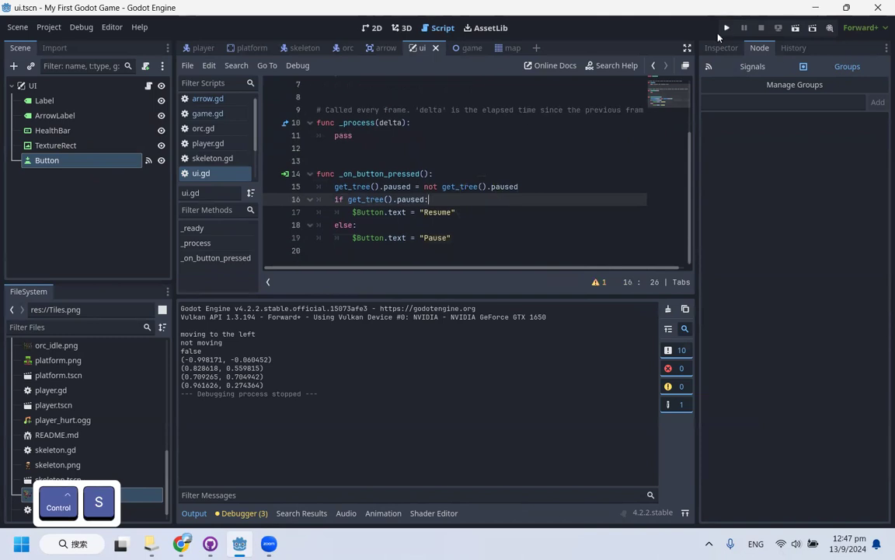
{"action": "left_click_drag", "start_coordinate": [520, 240], "coordinate": [226, 206]}
{"action": "left_click", "coordinate": [474, 223]}
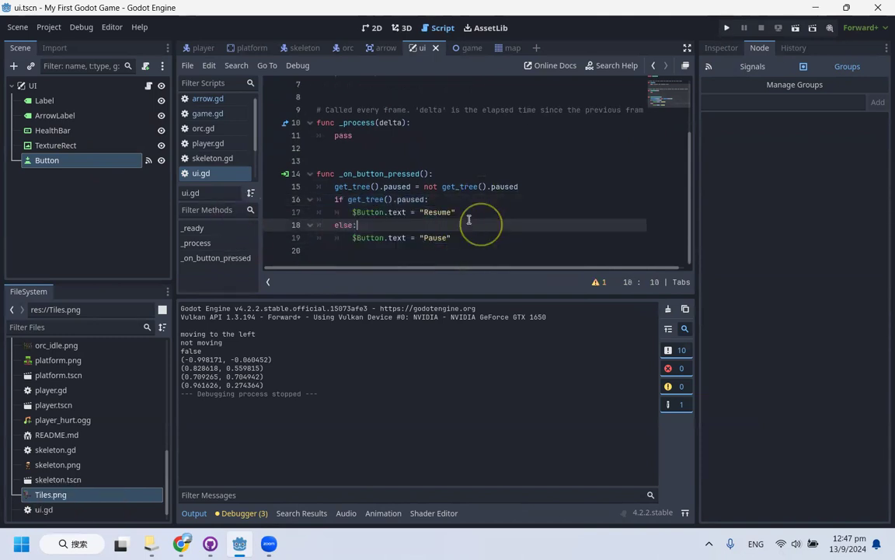
{"action": "double_click", "coordinate": [431, 212]}
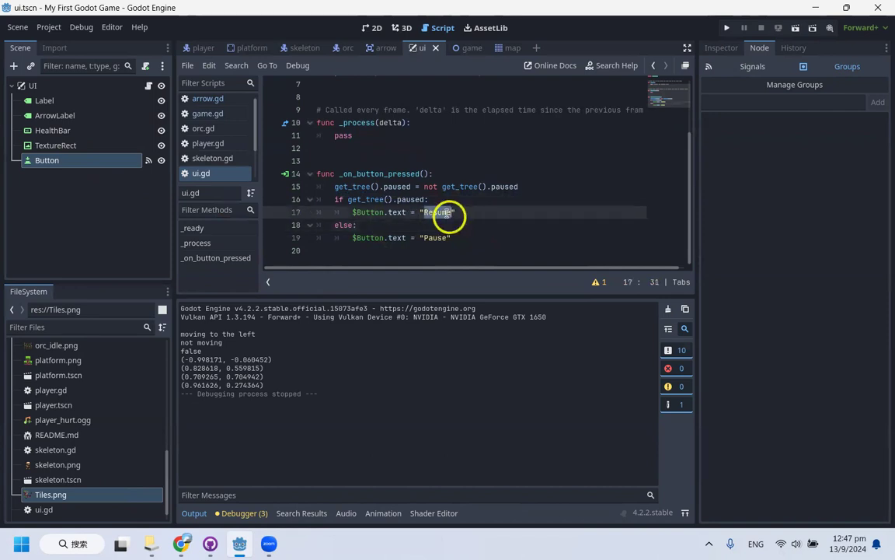
{"action": "double_click", "coordinate": [370, 200]}
{"action": "double_click", "coordinate": [412, 200]}
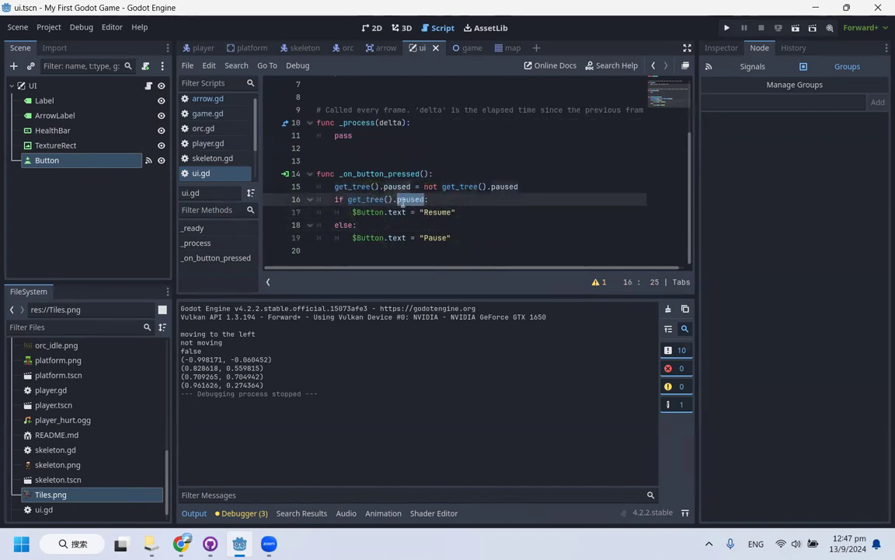
Run the game and switch between paused and resumed twice with the in-game button
{"action": "left_click", "coordinate": [726, 28]}
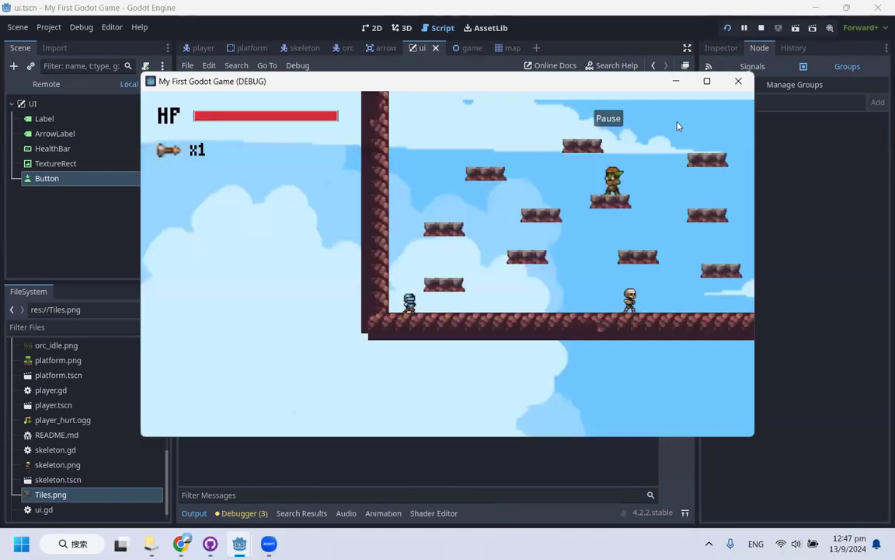
{"action": "left_click", "coordinate": [608, 118]}
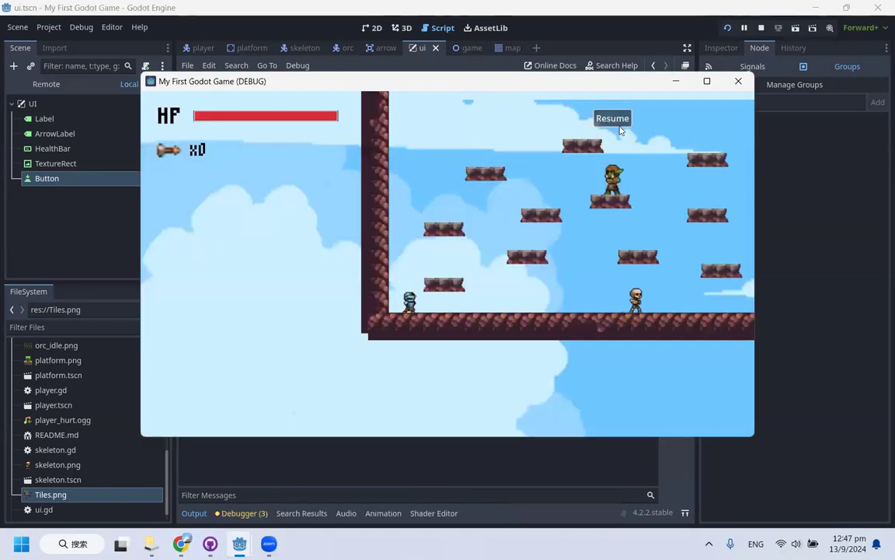
{"action": "left_click", "coordinate": [614, 120]}
{"action": "left_click", "coordinate": [614, 121]}
{"action": "left_click", "coordinate": [613, 119]}
Move the player back and forth and jump it up onto the level's higher platforms
{"action": "key", "text": "d"}
{"action": "key", "text": "w"}
{"action": "key", "text": "a"}
{"action": "key", "text": "d"}
{"action": "key", "text": "w"}
{"action": "key", "text": "a"}
{"action": "key", "text": "w"}
{"action": "key", "text": "d"}
{"action": "key", "text": "a"}
{"action": "key", "text": "w"}
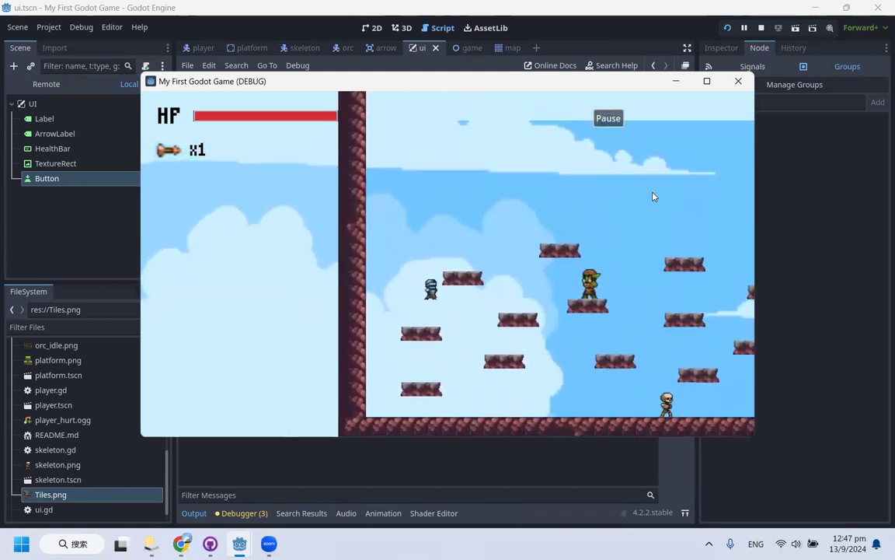
{"action": "key", "text": "d"}
{"action": "key", "text": "space"}
{"action": "key", "text": "Left"}
{"action": "key", "text": "Right"}
{"action": "key", "text": "space"}
Pause and resume the game around the player's jump, pause it again, close the game and save the project
{"action": "left_click", "coordinate": [610, 119]}
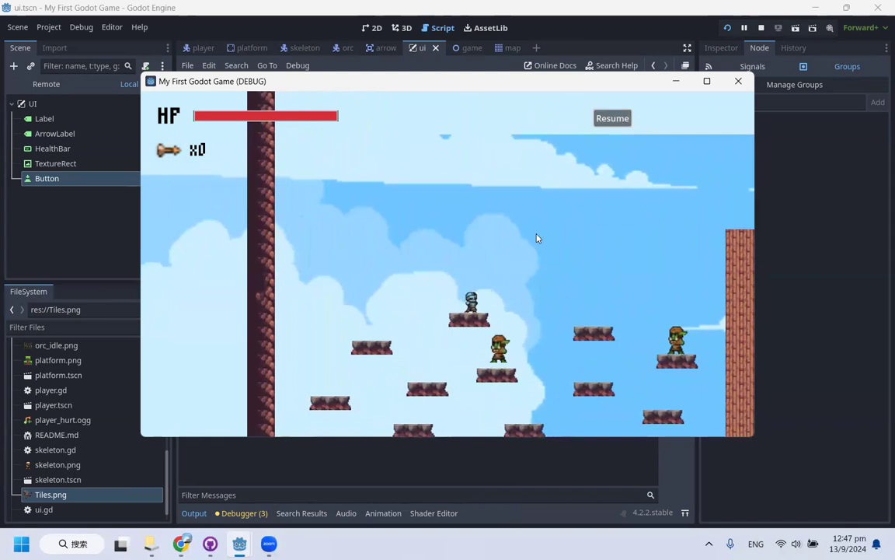
{"action": "left_click", "coordinate": [472, 297]}
{"action": "left_click", "coordinate": [608, 119]}
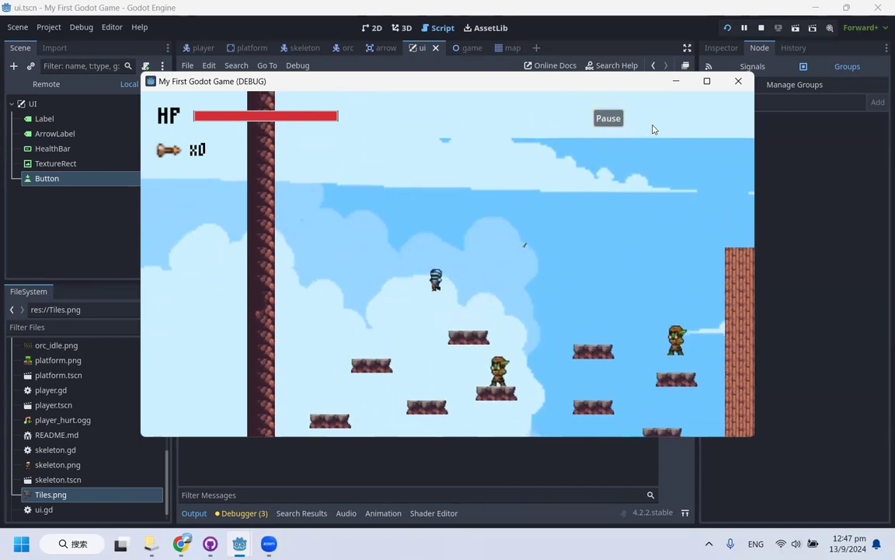
{"action": "left_click", "coordinate": [609, 118]}
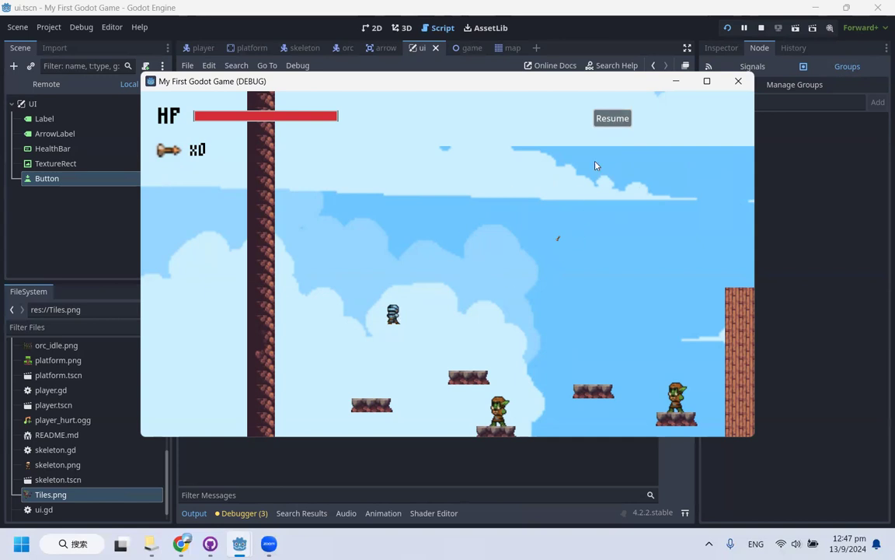
{"action": "left_click", "coordinate": [739, 81]}
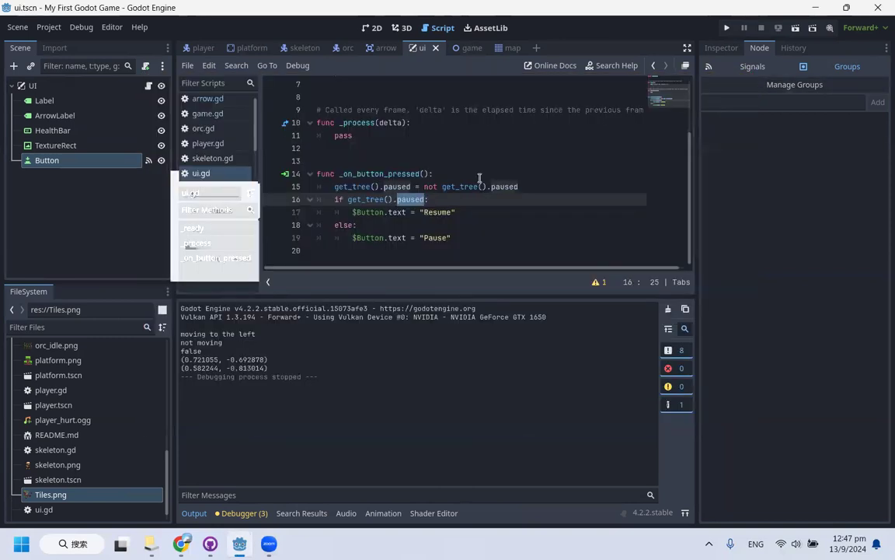
{"action": "key", "text": "ctrl+s"}
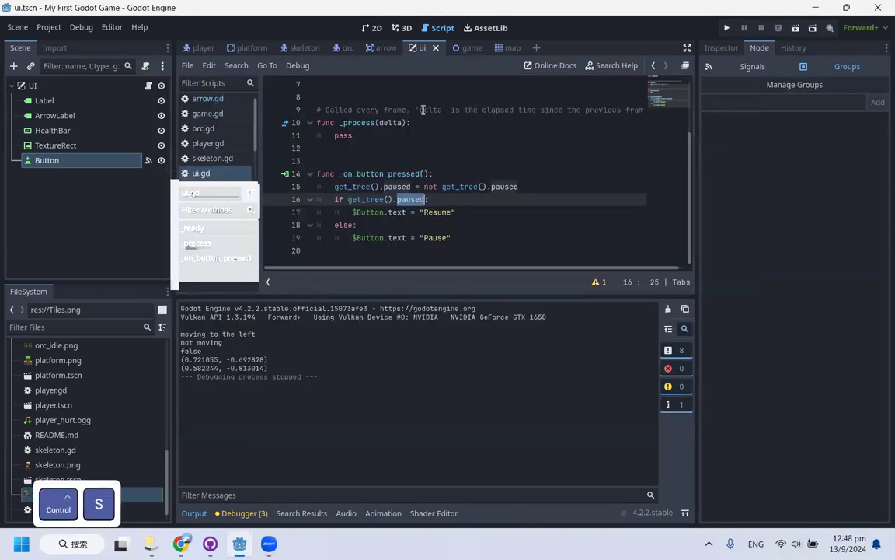
Examine the ui_mouse_click condition that calls shoot_arrow() in the player scene's player.gd script
{"action": "left_click", "coordinate": [188, 51]}
{"action": "scroll", "coordinate": [463, 188], "scroll_direction": "down", "scroll_amount": 15}
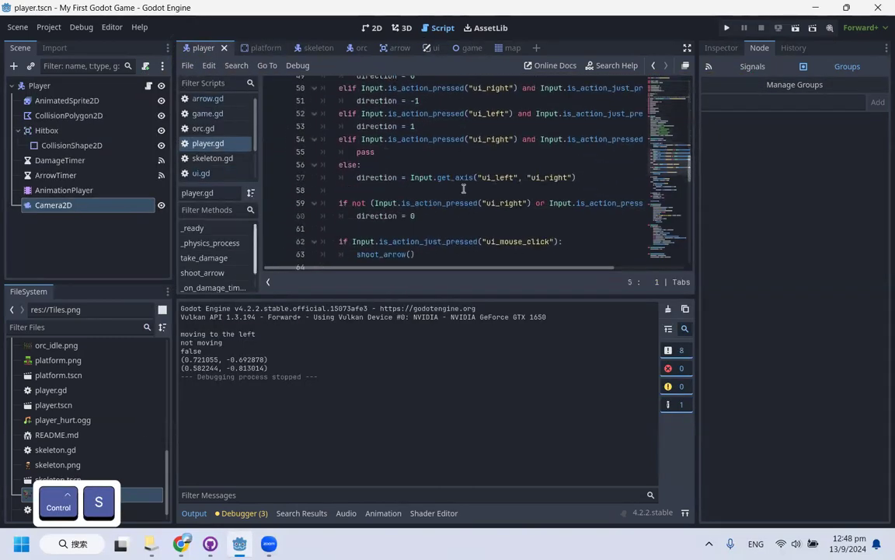
{"action": "scroll", "coordinate": [463, 188], "scroll_direction": "down", "scroll_amount": 3}
{"action": "scroll", "coordinate": [463, 189], "scroll_direction": "up", "scroll_amount": 1}
{"action": "left_click", "coordinate": [456, 187]}
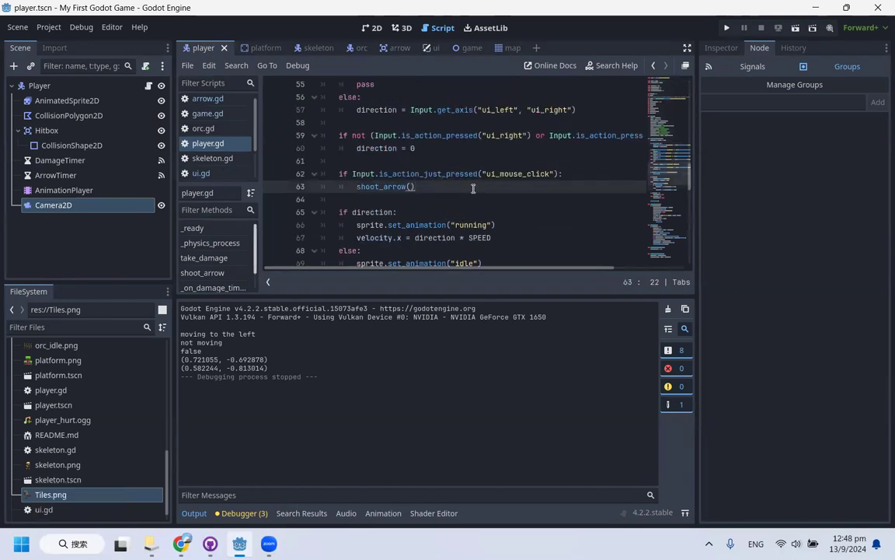
{"action": "double_click", "coordinate": [364, 174]}
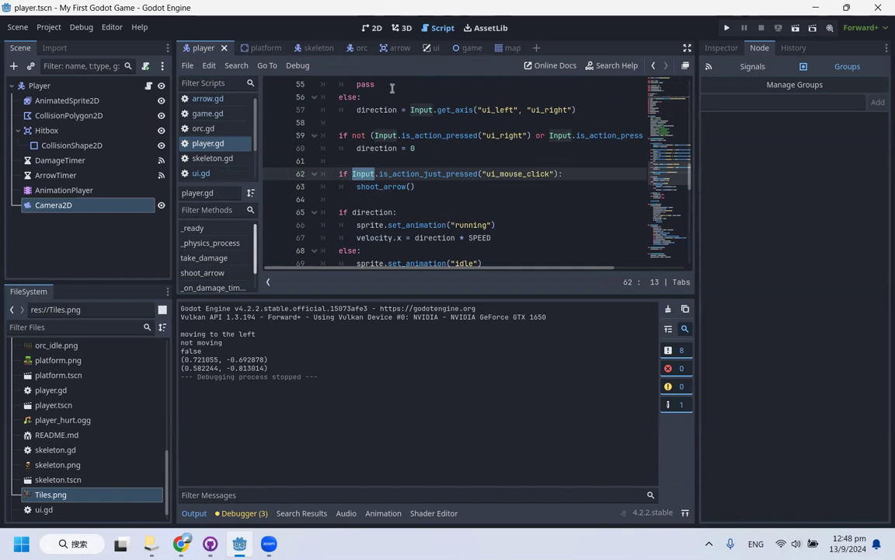
Inspect the Mouse Filter property of the ui scene's Button node and read its description
{"action": "left_click", "coordinate": [432, 48]}
{"action": "left_click", "coordinate": [66, 165]}
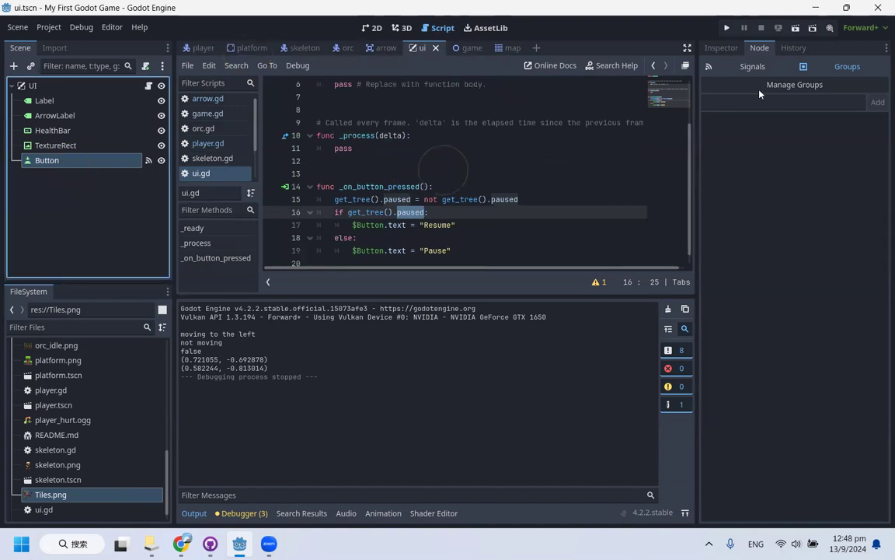
{"action": "left_click", "coordinate": [723, 49]}
{"action": "scroll", "coordinate": [756, 354], "scroll_direction": "down", "scroll_amount": 1}
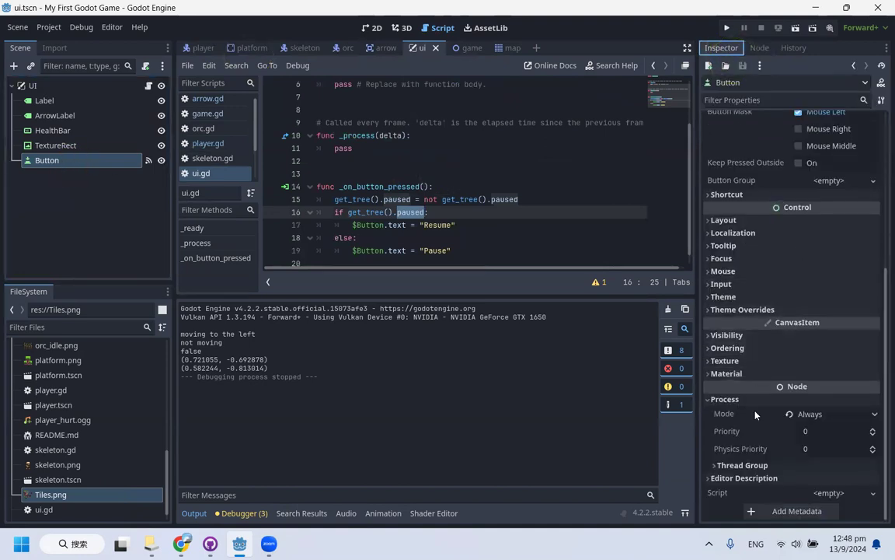
{"action": "left_click", "coordinate": [722, 271]}
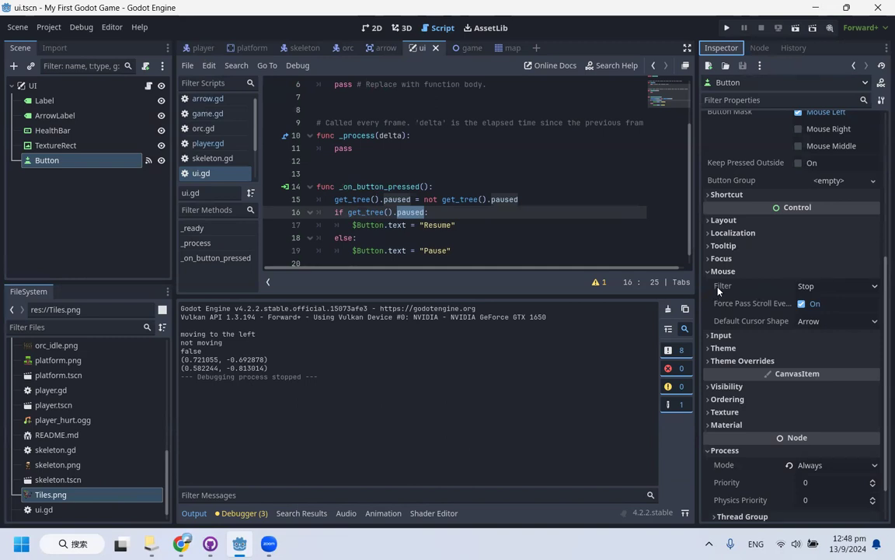
{"action": "mouse_move", "coordinate": [719, 288]}
{"action": "mouse_move", "coordinate": [781, 294]}
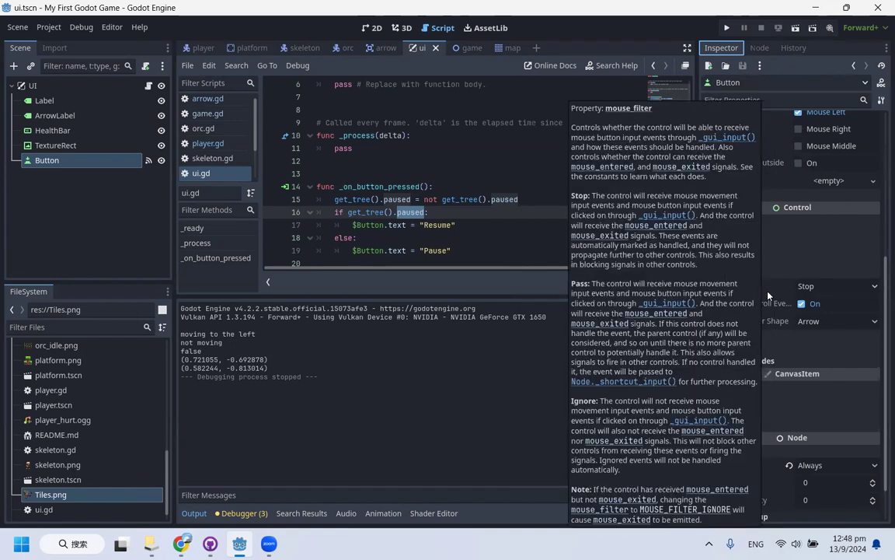
{"action": "mouse_move", "coordinate": [813, 210]}
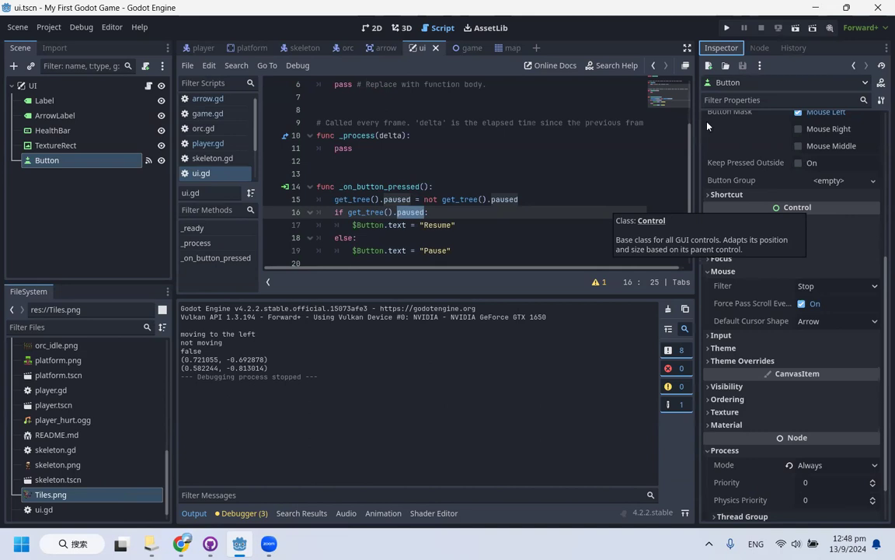
Cut the ui_mouse_click condition and its shoot_arrow() call out of the player scene's player.gd script
{"action": "left_click", "coordinate": [204, 47]}
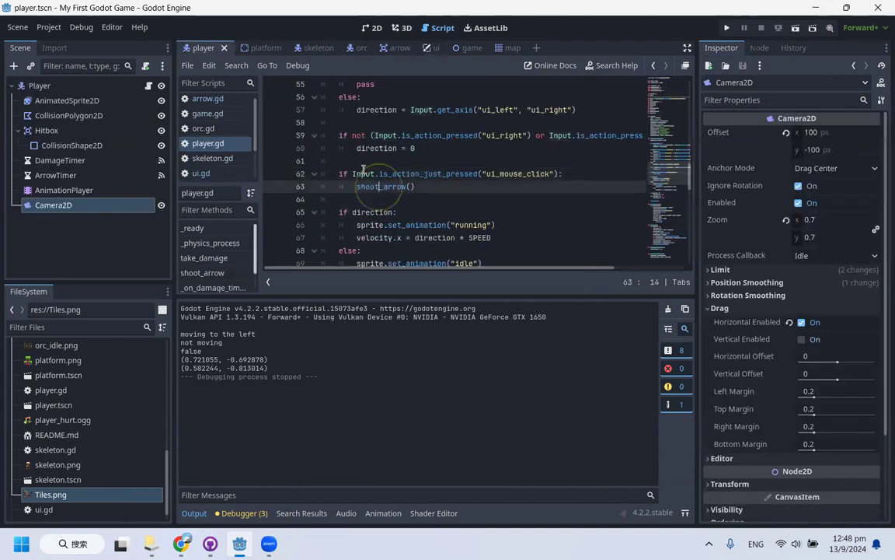
{"action": "double_click", "coordinate": [363, 174]}
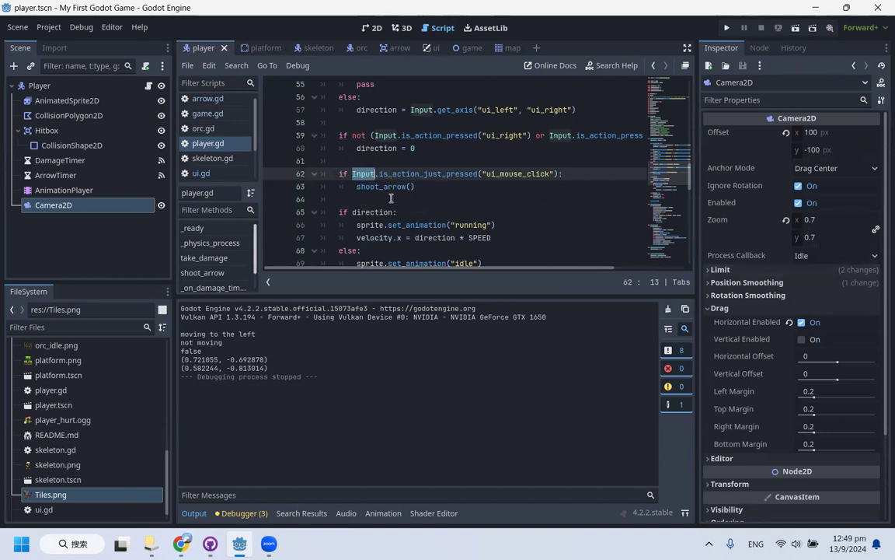
{"action": "left_click", "coordinate": [470, 185]}
{"action": "scroll", "coordinate": [465, 195], "scroll_direction": "down", "scroll_amount": 1}
{"action": "scroll", "coordinate": [468, 204], "scroll_direction": "up", "scroll_amount": 2}
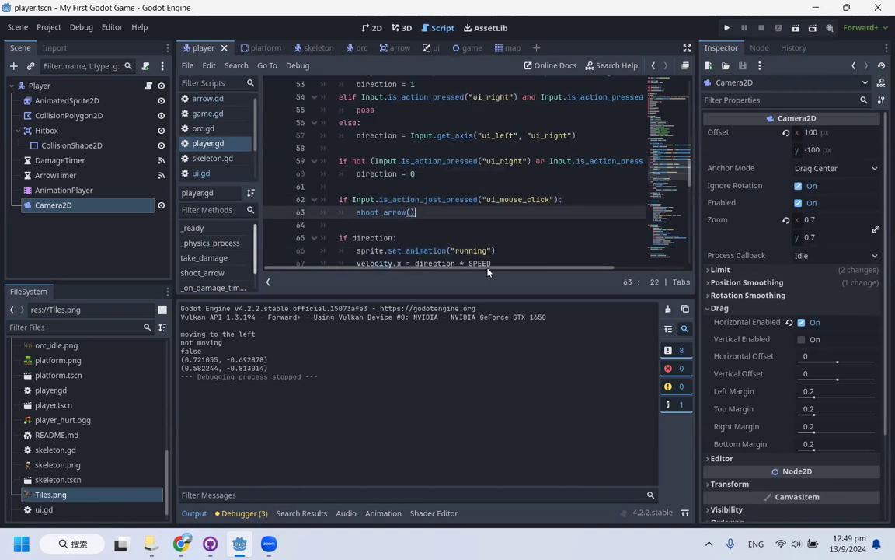
{"action": "left_click_drag", "start_coordinate": [422, 223], "coordinate": [269, 218]}
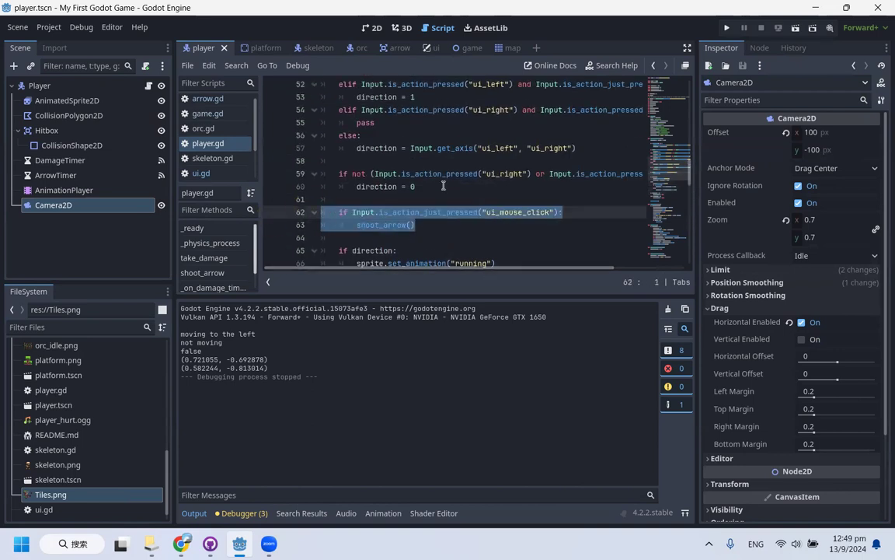
{"action": "key", "text": "ctrl+x"}
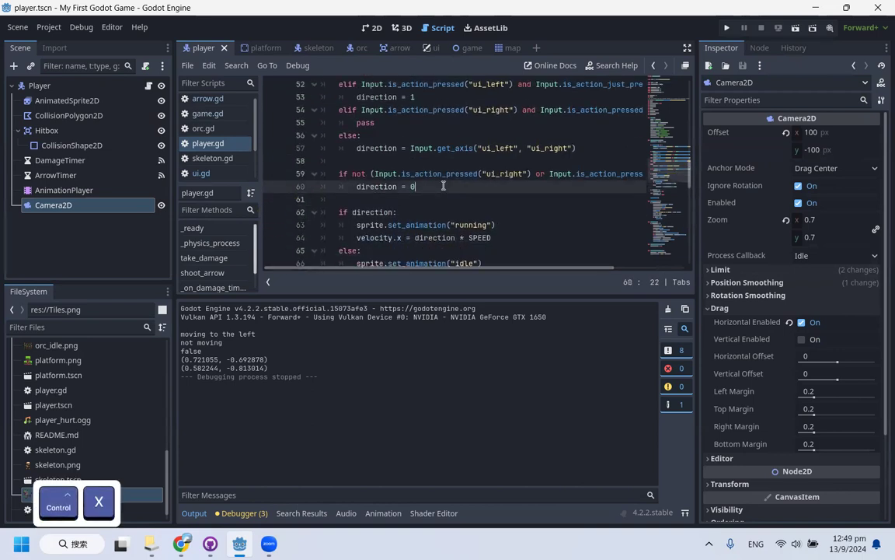
Add an _unhandled_input(event) function between move_and_slide() and take_damage() in player.gd
{"action": "scroll", "coordinate": [431, 187], "scroll_direction": "down", "scroll_amount": 6}
{"action": "left_click", "coordinate": [416, 187]}
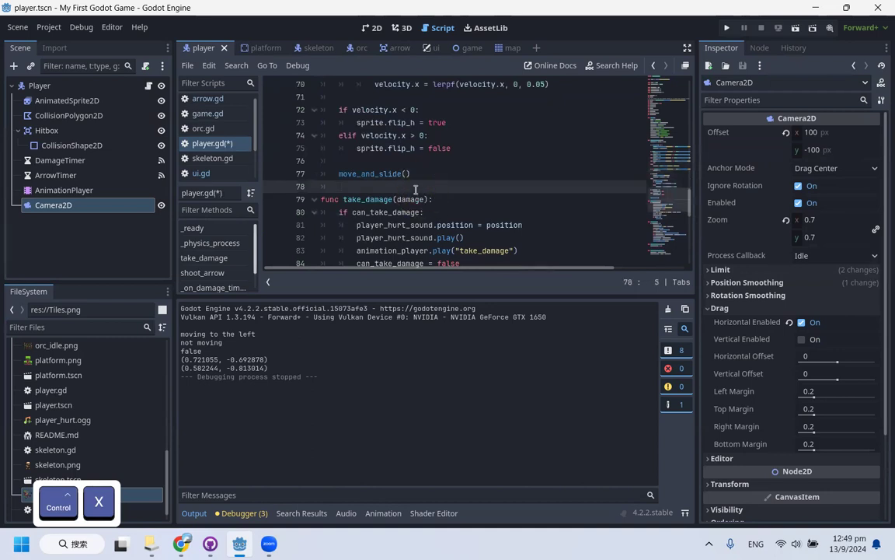
{"action": "key", "text": "Return"}
{"action": "key", "text": "Return"}
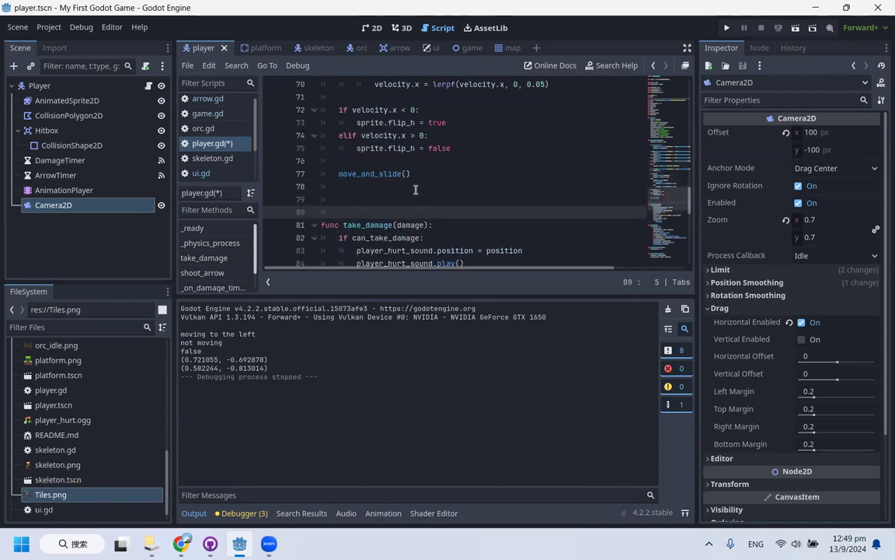
{"action": "key", "text": "Up"}
{"action": "type", "text": "func _un"}
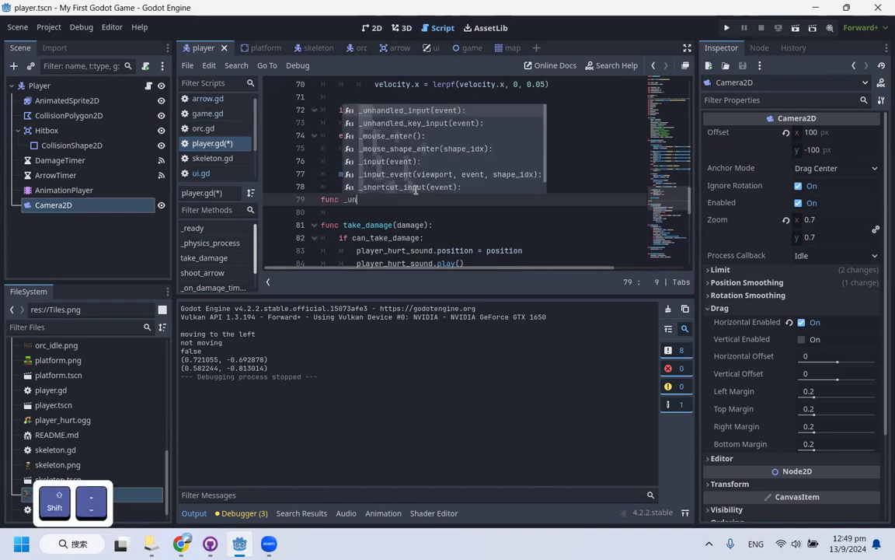
{"action": "key", "text": "Return"}
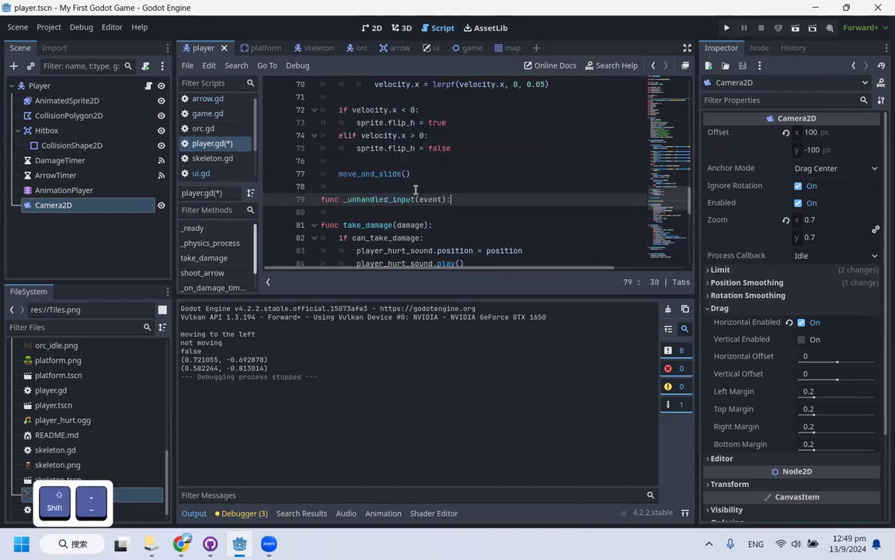
Paste the ui_mouse_click condition with shoot_arrow() into _unhandled_input(event) and correct the if line's indentation to one level
{"action": "double_click", "coordinate": [363, 200]}
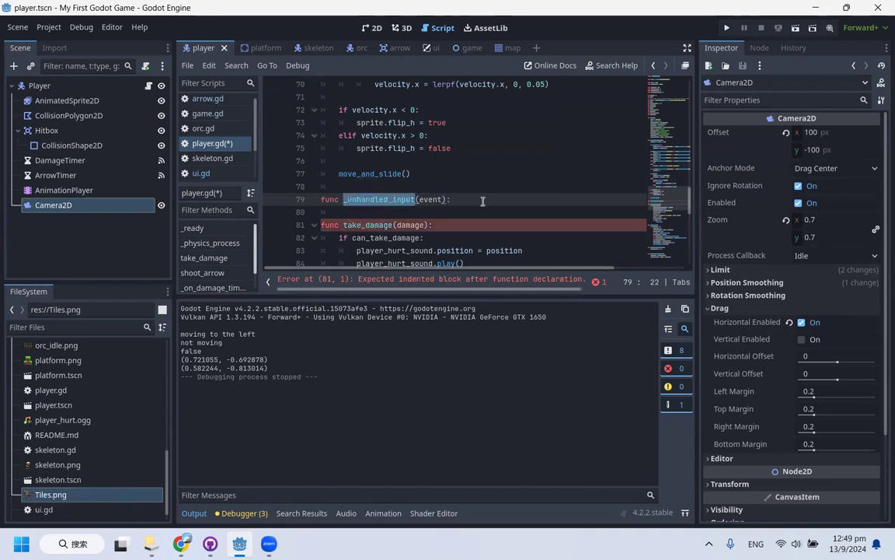
{"action": "left_click", "coordinate": [395, 200]}
{"action": "left_click", "coordinate": [466, 197]}
{"action": "key", "text": "Return"}
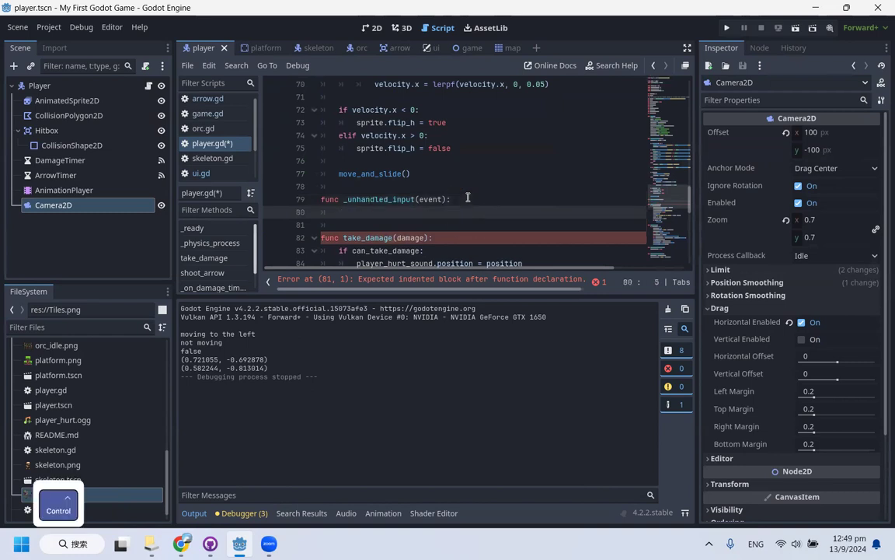
{"action": "key", "text": "ctrl+v"}
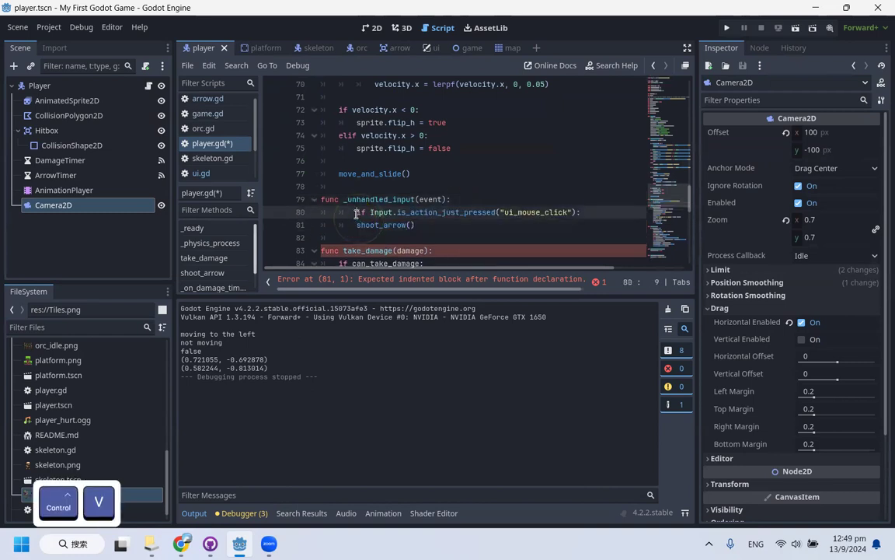
{"action": "left_click", "coordinate": [356, 213]}
{"action": "key", "text": "BackSpace"}
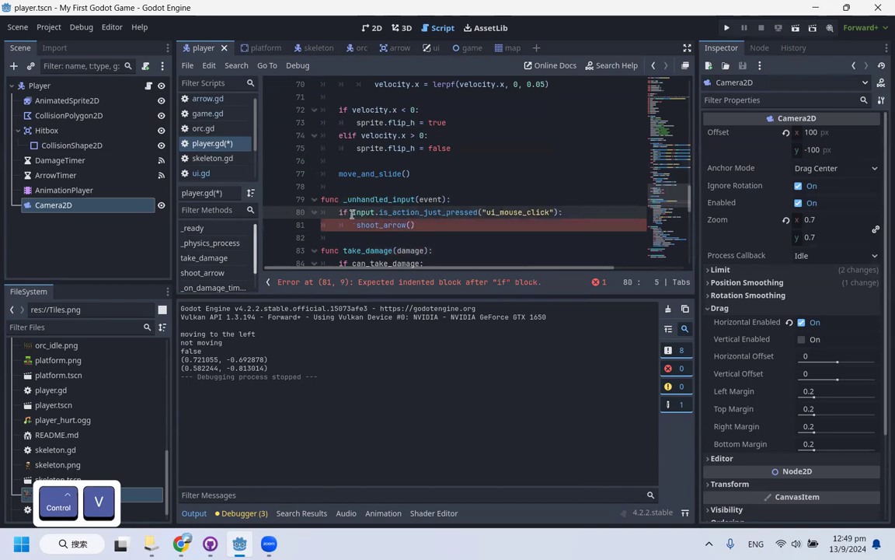
Replace Input.is_action_just_pressed with event.is_action_pressed in the ui_mouse_click condition
{"action": "double_click", "coordinate": [365, 212]}
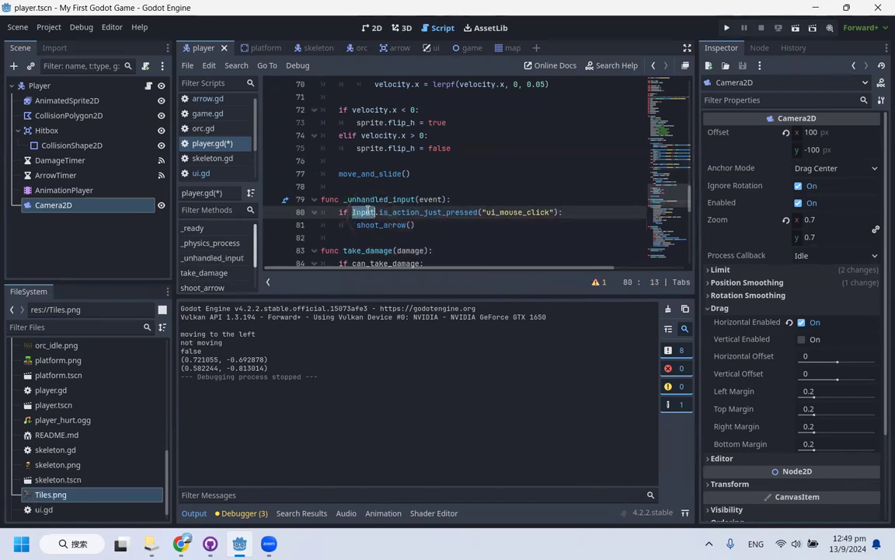
{"action": "left_click_drag", "start_coordinate": [477, 212], "coordinate": [353, 213]}
{"action": "type", "text": "event."}
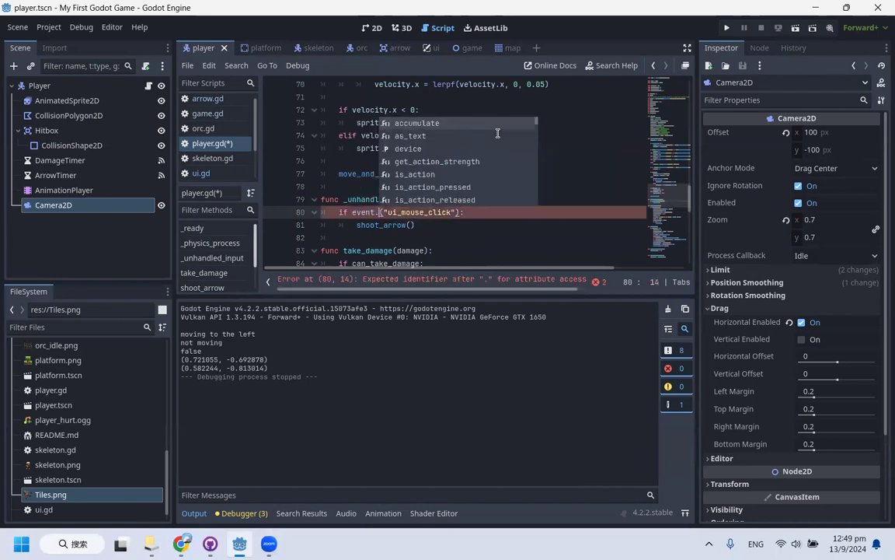
{"action": "key", "text": "Down"}
{"action": "key", "text": "Down"}
{"action": "key", "text": "Down"}
{"action": "key", "text": "Down"}
{"action": "key", "text": "Down"}
{"action": "key", "text": "Return"}
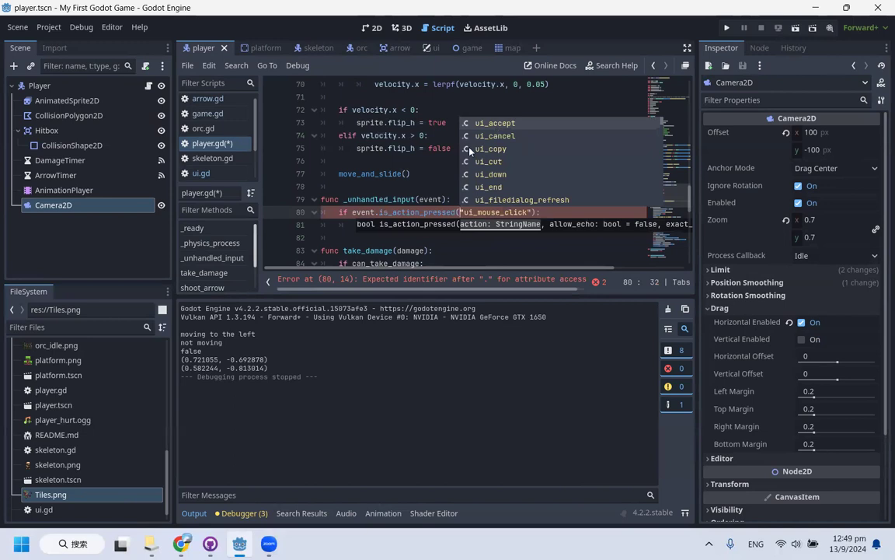
{"action": "left_click", "coordinate": [435, 176]}
{"action": "left_click", "coordinate": [502, 225]}
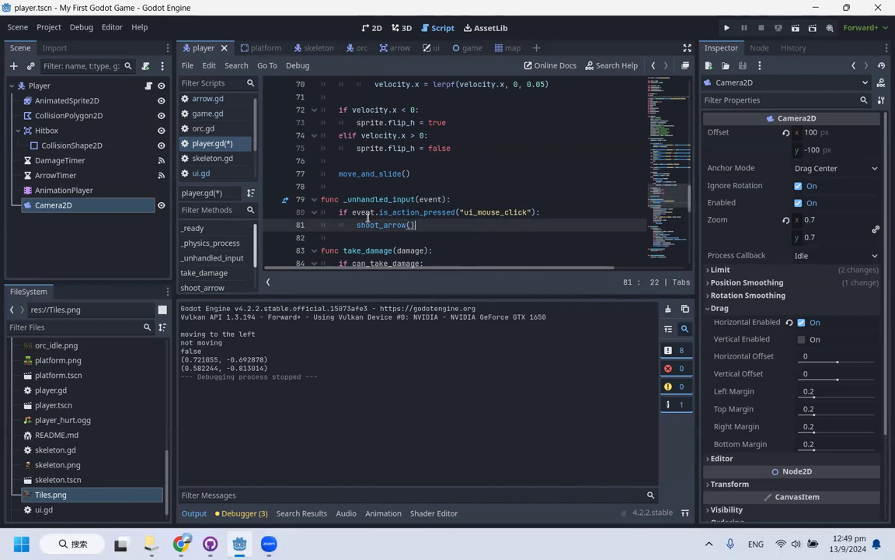
Review the _unhandled_input function, save player.gd and run the game
{"action": "double_click", "coordinate": [383, 200]}
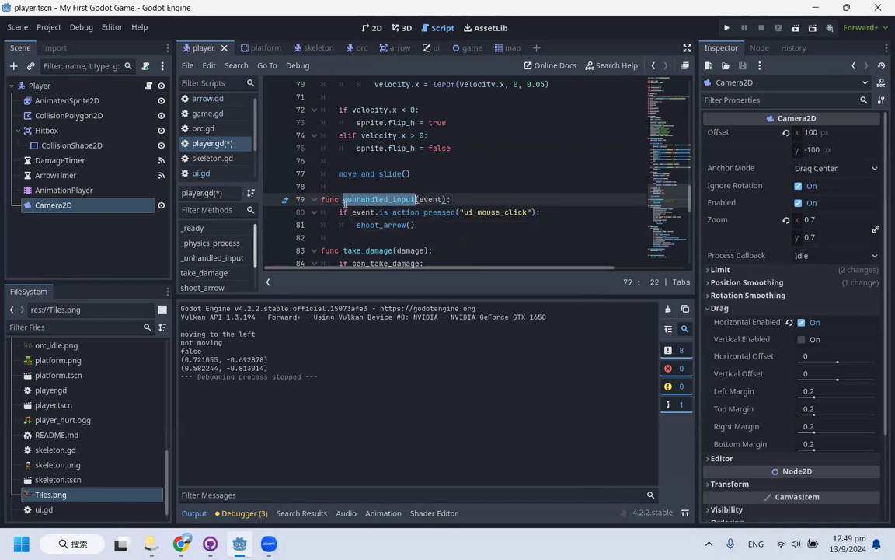
{"action": "left_click", "coordinate": [366, 200]}
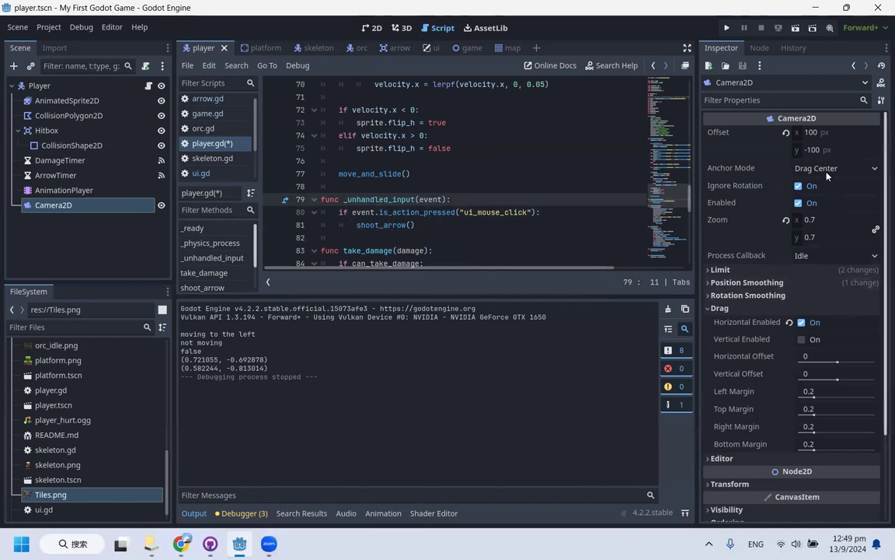
{"action": "mouse_move", "coordinate": [754, 223]}
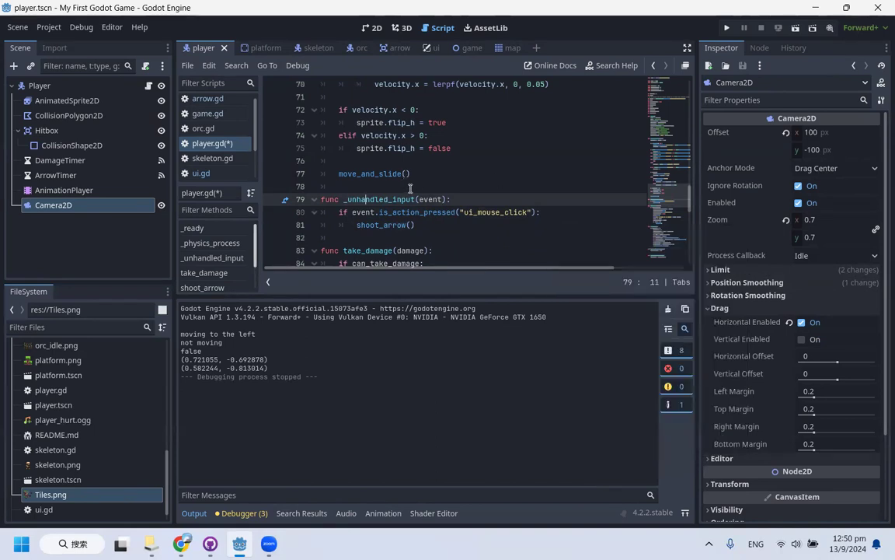
{"action": "left_click_drag", "start_coordinate": [417, 225], "coordinate": [249, 201]}
{"action": "left_click", "coordinate": [458, 225]}
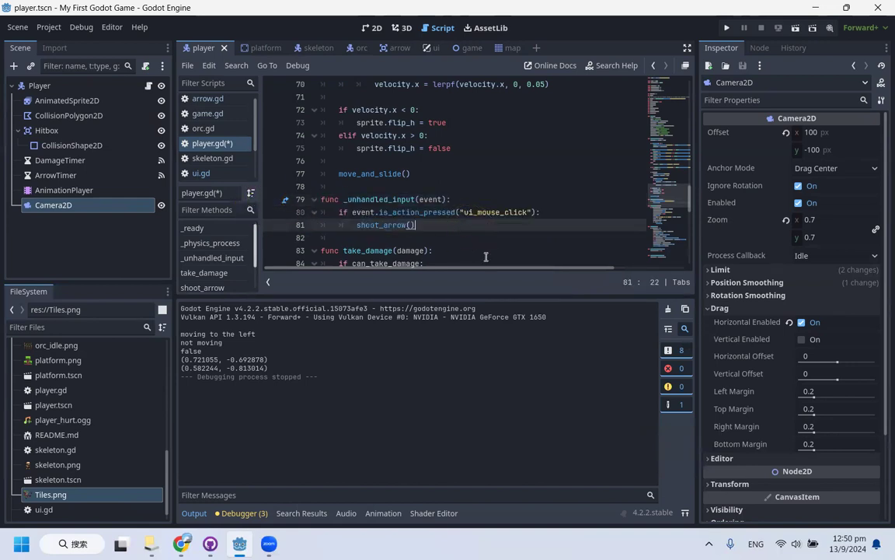
{"action": "key", "text": "ctrl"}
{"action": "key", "text": "ctrl+s"}
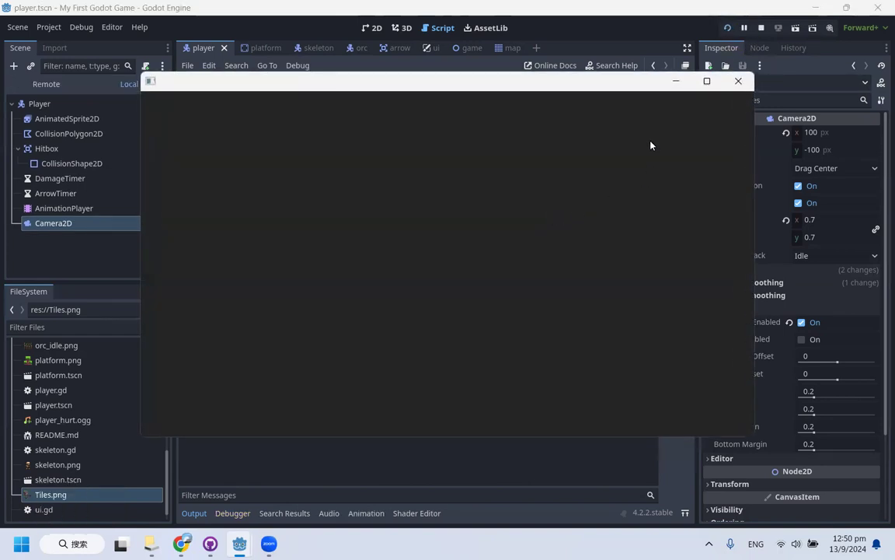
Jump the player up the platforms, and pause and resume the game to test whether the button still shoots arrows
{"action": "key", "text": "Right"}
{"action": "key", "text": "space"}
{"action": "key", "text": "space"}
{"action": "key", "text": "Left"}
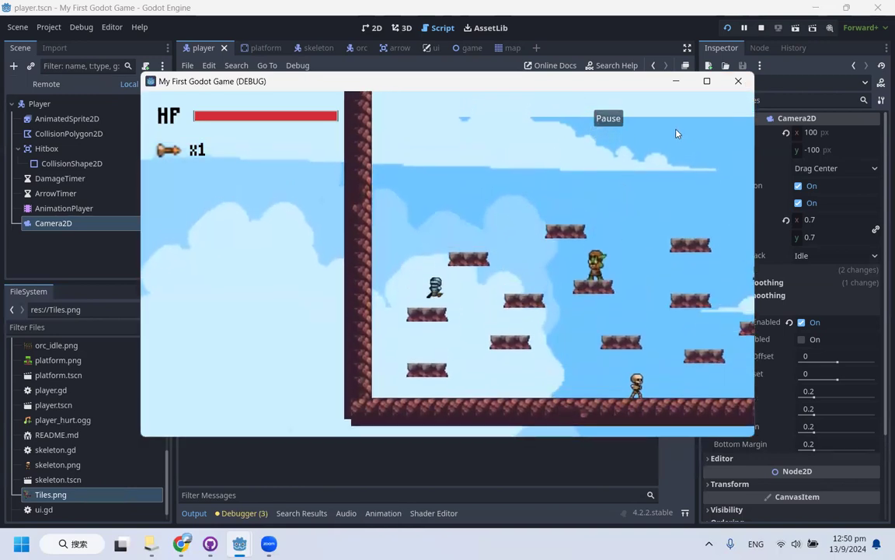
{"action": "key", "text": "space"}
{"action": "key", "text": "Right"}
{"action": "left_click", "coordinate": [609, 119]}
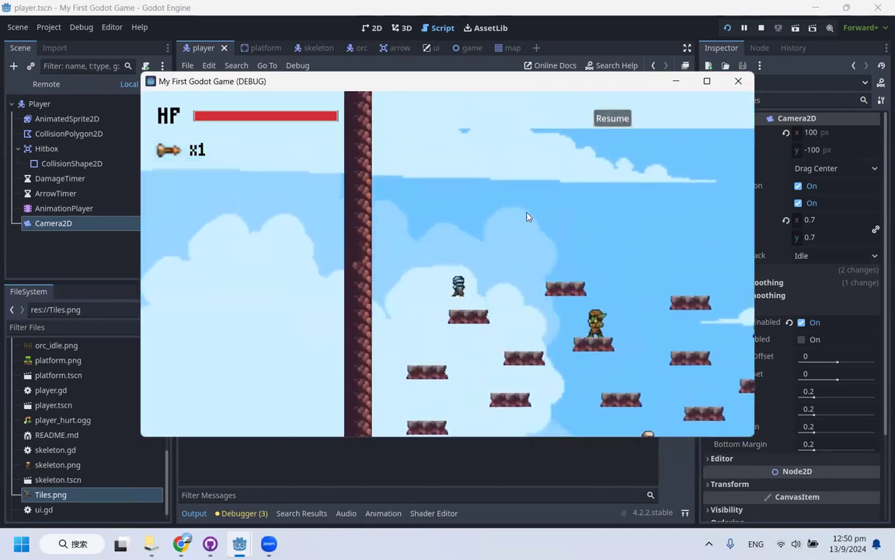
{"action": "left_click", "coordinate": [612, 118]}
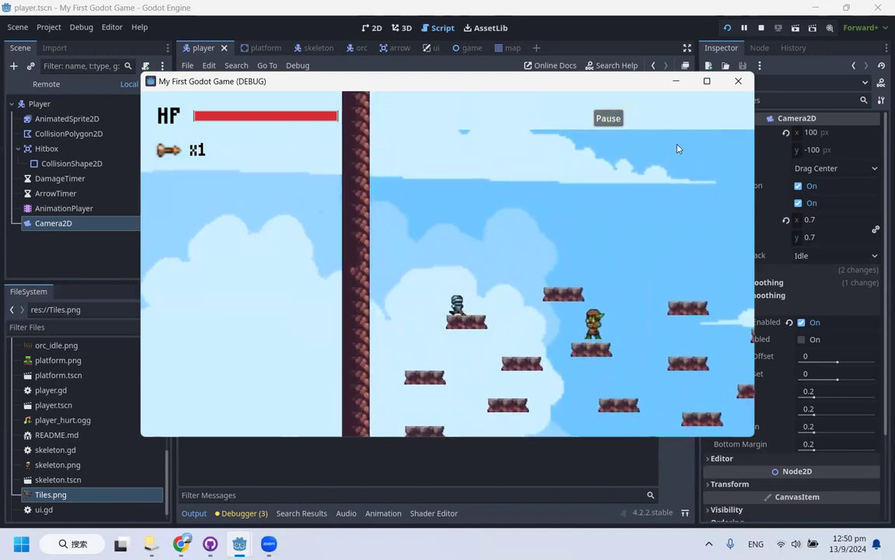
Shoot three arrows into open areas of the level while moving and jumping the player, and close the game
{"action": "key", "text": "Right"}
{"action": "key", "text": "space"}
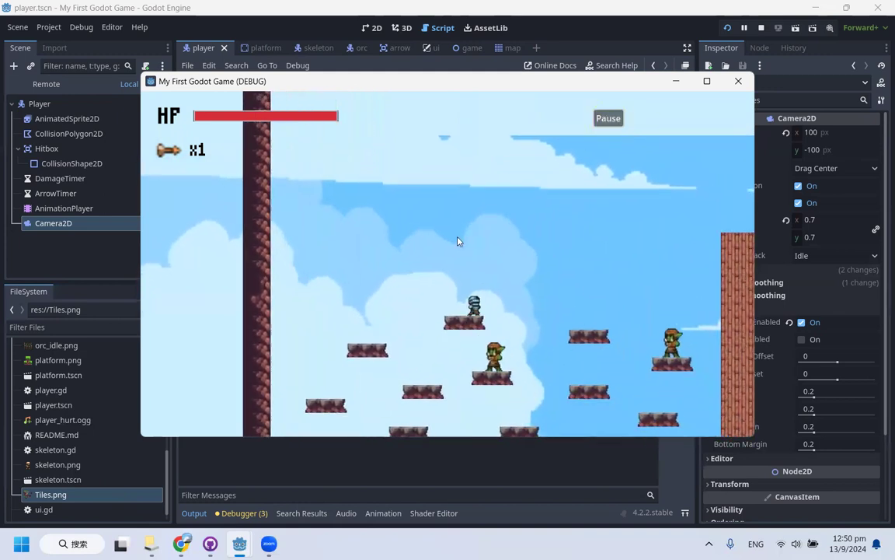
{"action": "left_click", "coordinate": [335, 238]}
{"action": "key", "text": "Left"}
{"action": "key", "text": "space"}
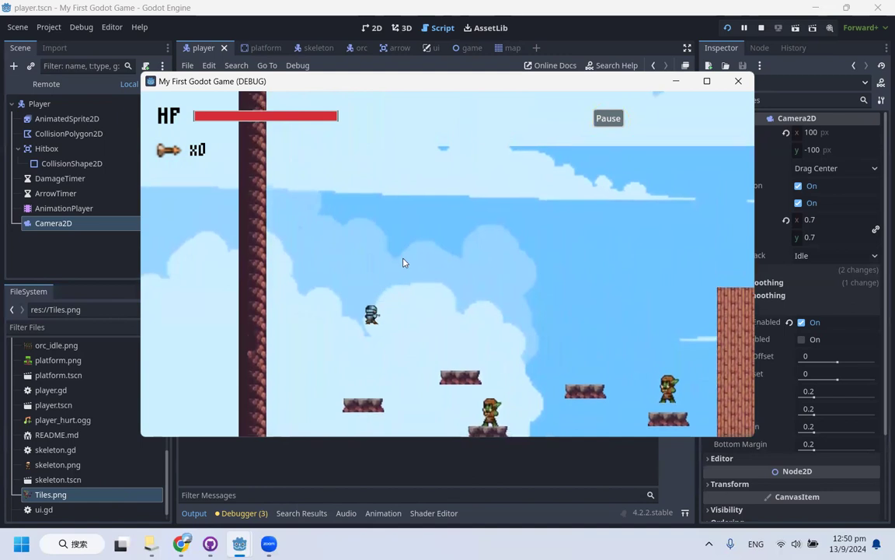
{"action": "key", "text": "Right"}
{"action": "key", "text": "space"}
{"action": "key", "text": "Left"}
{"action": "key", "text": "space"}
{"action": "left_click", "coordinate": [295, 264]}
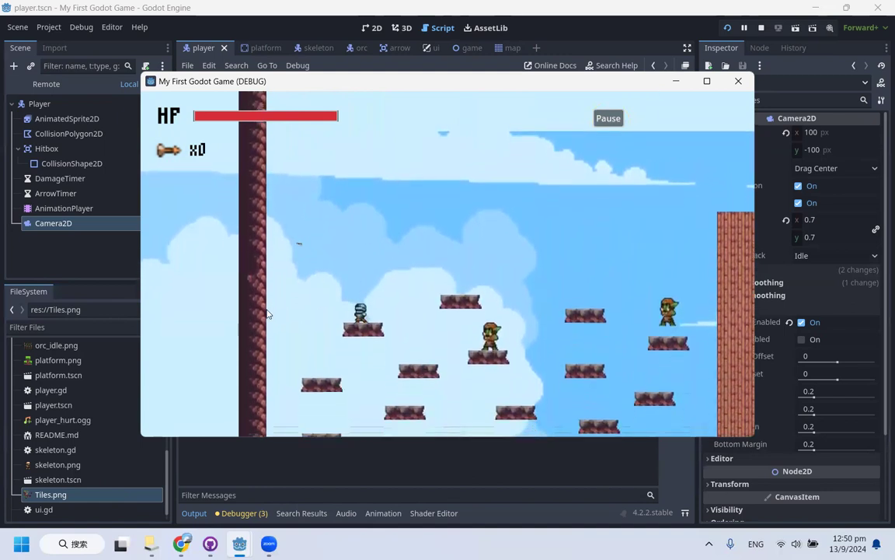
{"action": "left_click", "coordinate": [477, 218]}
{"action": "key", "text": "Right"}
{"action": "key", "text": "space"}
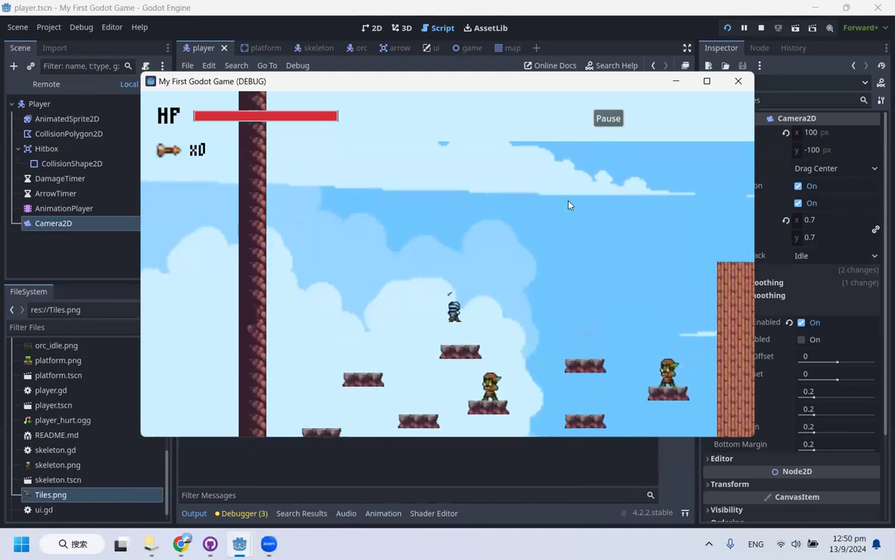
{"action": "left_click", "coordinate": [738, 81]}
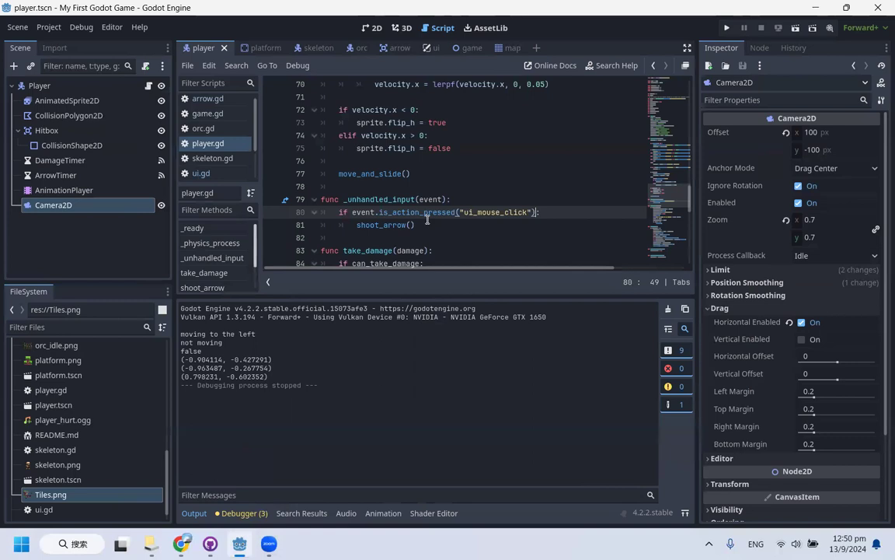
Review the _unhandled_input function in player.gd and return to the ui scene's _on_button_pressed() code
{"action": "left_click", "coordinate": [373, 199]}
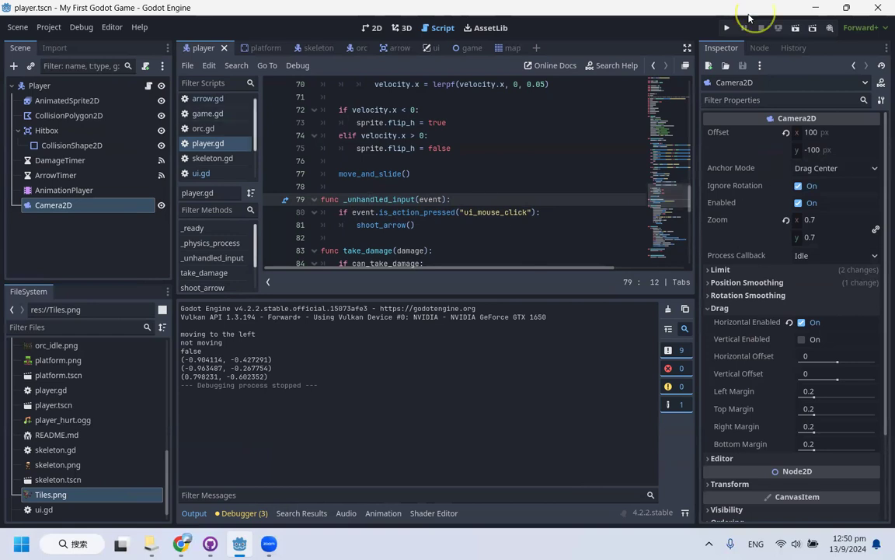
{"action": "left_click_drag", "start_coordinate": [761, 9], "coordinate": [709, 74]}
{"action": "left_click", "coordinate": [434, 51]}
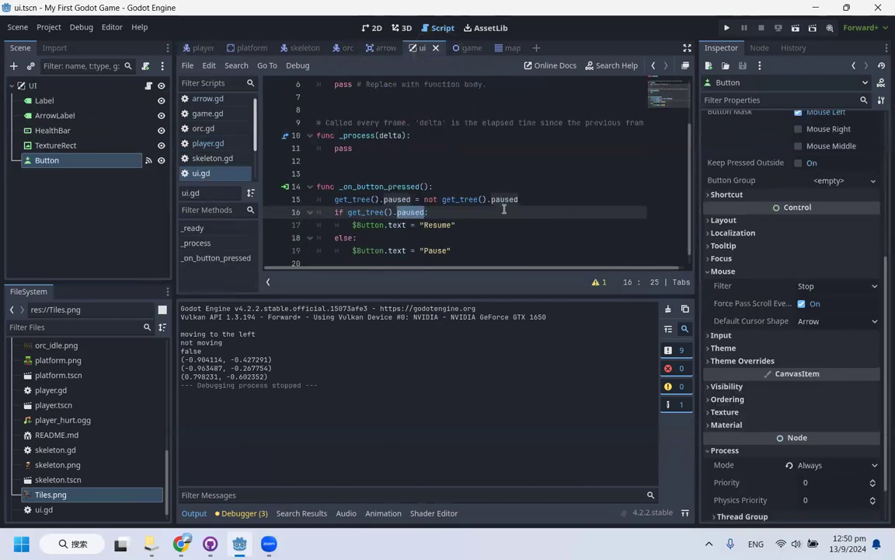
Set the Button's default cursor shape to Pointing Hand and save the UI scene
{"action": "scroll", "coordinate": [770, 357], "scroll_direction": "up", "scroll_amount": 3}
{"action": "scroll", "coordinate": [784, 404], "scroll_direction": "down", "scroll_amount": 3}
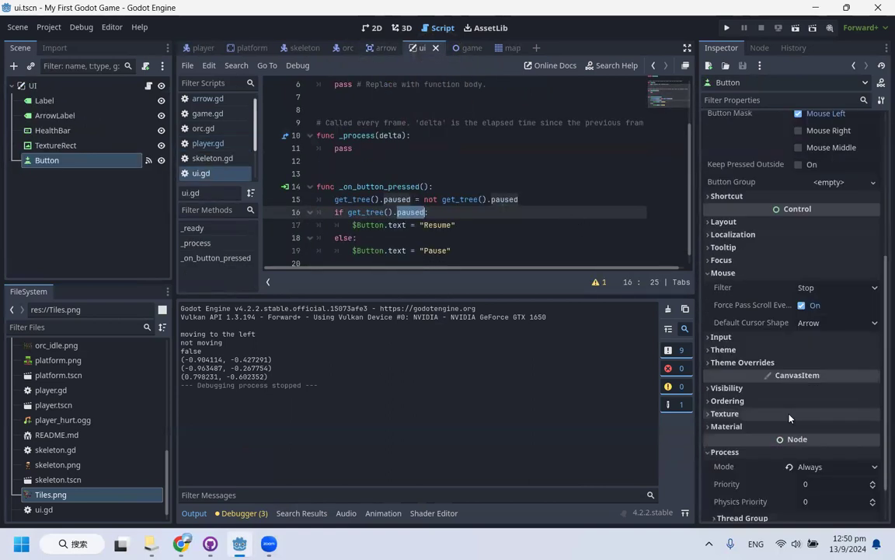
{"action": "scroll", "coordinate": [724, 381], "scroll_direction": "up", "scroll_amount": 1}
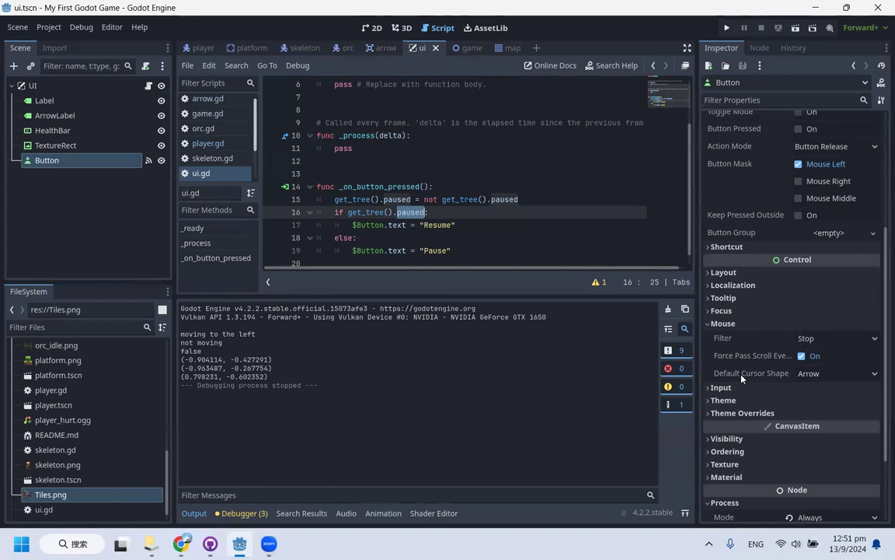
{"action": "left_click", "coordinate": [824, 376]}
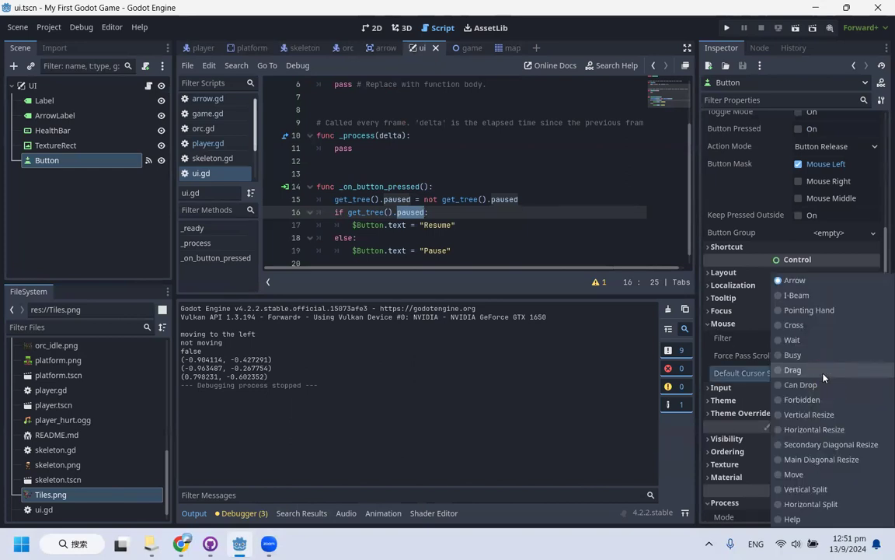
{"action": "left_click", "coordinate": [828, 313]}
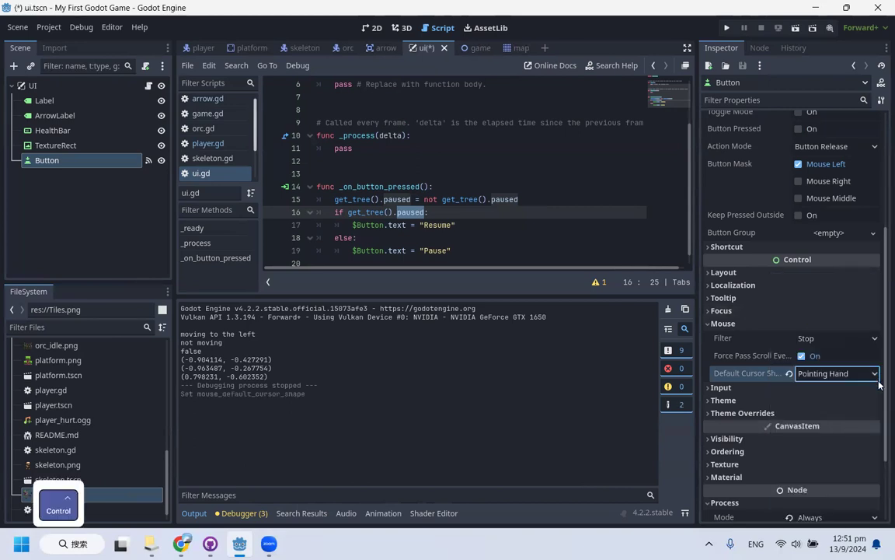
{"action": "key", "text": "ctrl+s"}
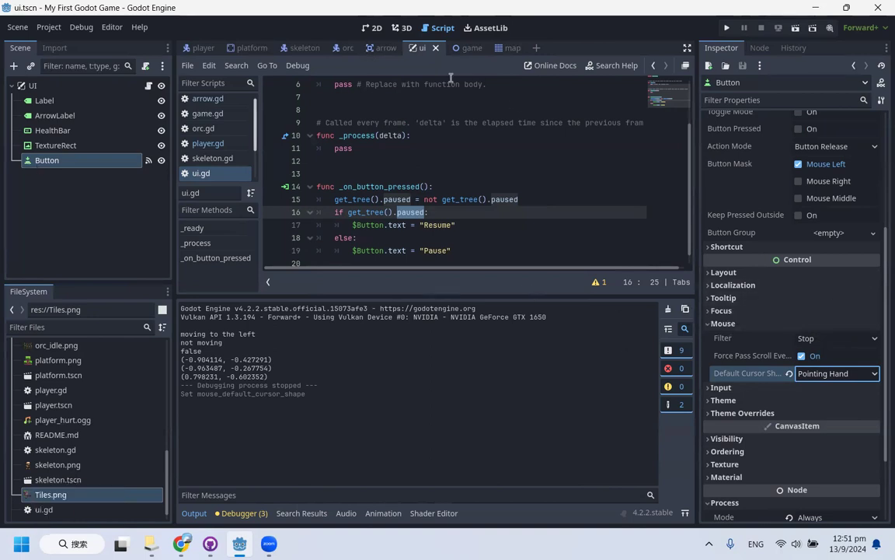
Switch to the 2D view of the UI scene and examine the Pause button alongside the health bar
{"action": "left_click", "coordinate": [366, 29]}
{"action": "scroll", "coordinate": [576, 230], "scroll_direction": "up", "scroll_amount": 5}
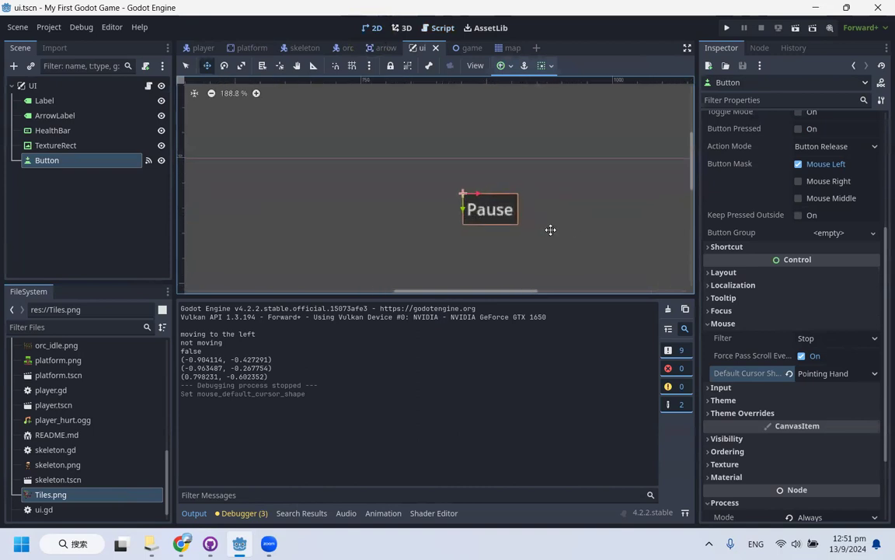
{"action": "scroll", "coordinate": [561, 133], "scroll_direction": "down", "scroll_amount": 5}
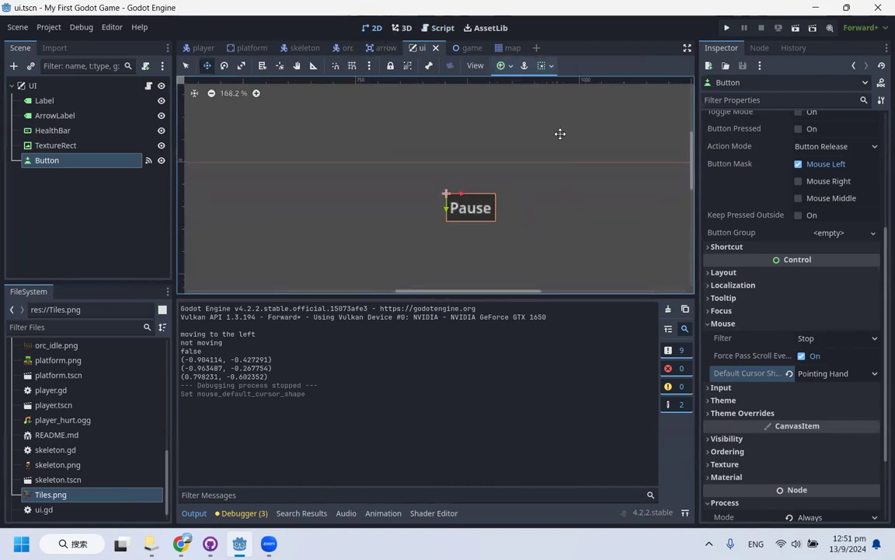
{"action": "scroll", "coordinate": [292, 196], "scroll_direction": "down", "scroll_amount": 9}
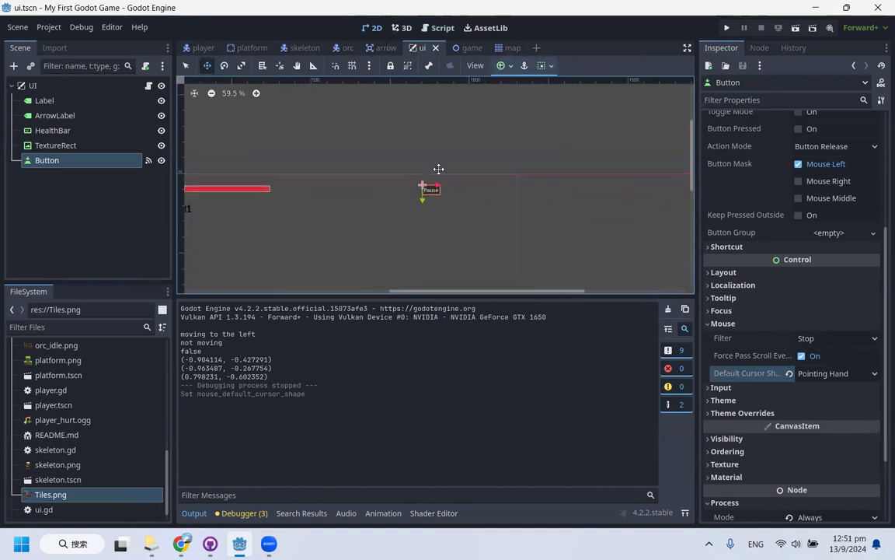
{"action": "scroll", "coordinate": [257, 163], "scroll_direction": "up", "scroll_amount": 9}
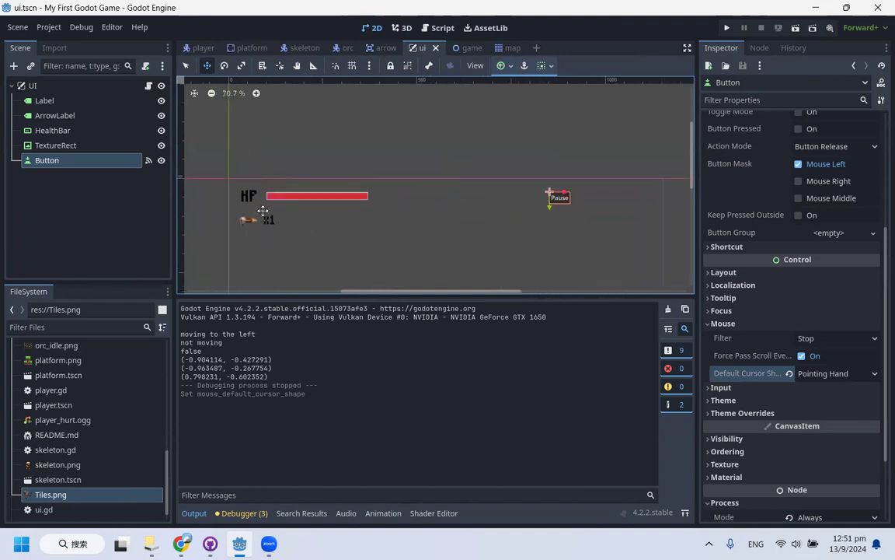
{"action": "scroll", "coordinate": [277, 167], "scroll_direction": "down", "scroll_amount": 1}
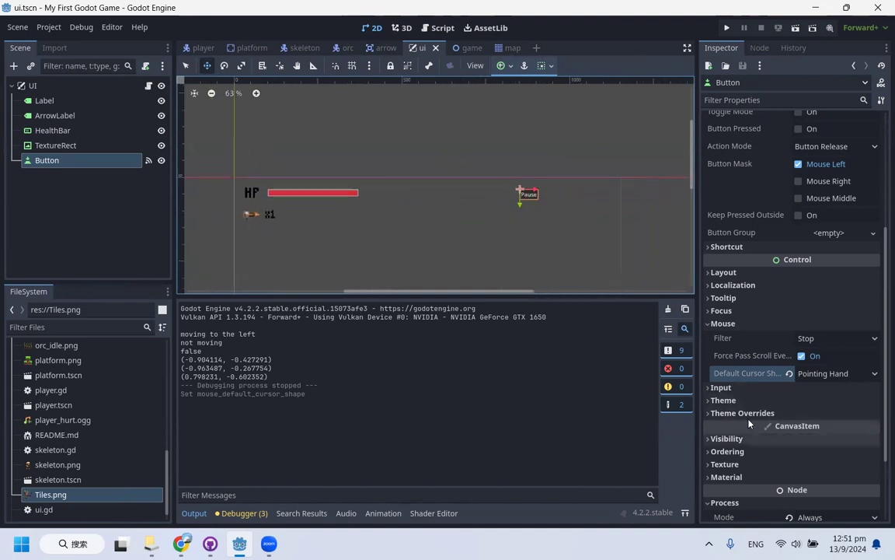
Create a new theme for the Button and assign m3x6.ttf as its default font
{"action": "left_click", "coordinate": [734, 401]}
{"action": "left_click", "coordinate": [826, 415]}
{"action": "left_click", "coordinate": [843, 429]}
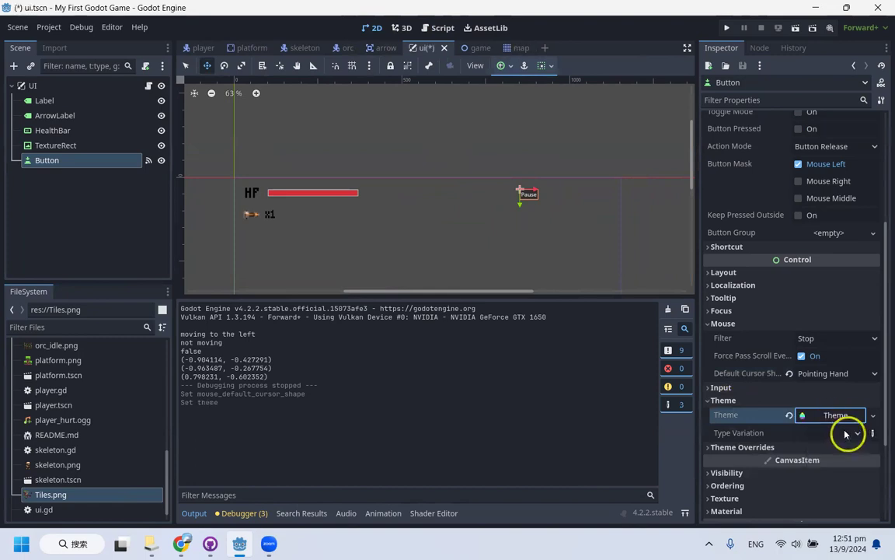
{"action": "scroll", "coordinate": [77, 462], "scroll_direction": "up", "scroll_amount": 3}
{"action": "mouse_move", "coordinate": [48, 404]}
{"action": "left_mouse_down"}
{"action": "mouse_move", "coordinate": [777, 419]}
{"action": "mouse_move", "coordinate": [828, 435]}
{"action": "mouse_move", "coordinate": [834, 417]}
{"action": "mouse_move", "coordinate": [67, 417]}
{"action": "mouse_move", "coordinate": [62, 409]}
{"action": "left_mouse_up"}
{"action": "left_click", "coordinate": [846, 418]}
{"action": "left_click_drag", "start_coordinate": [140, 407], "coordinate": [840, 457]}
{"action": "scroll", "coordinate": [598, 272], "scroll_direction": "up", "scroll_amount": 2}
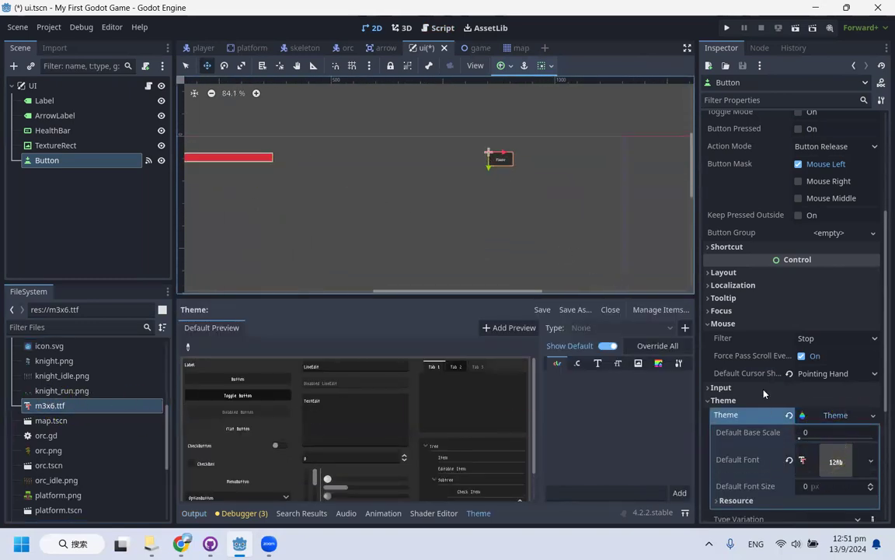
Set the Button theme's default font size to 32 px
{"action": "left_click", "coordinate": [824, 485]}
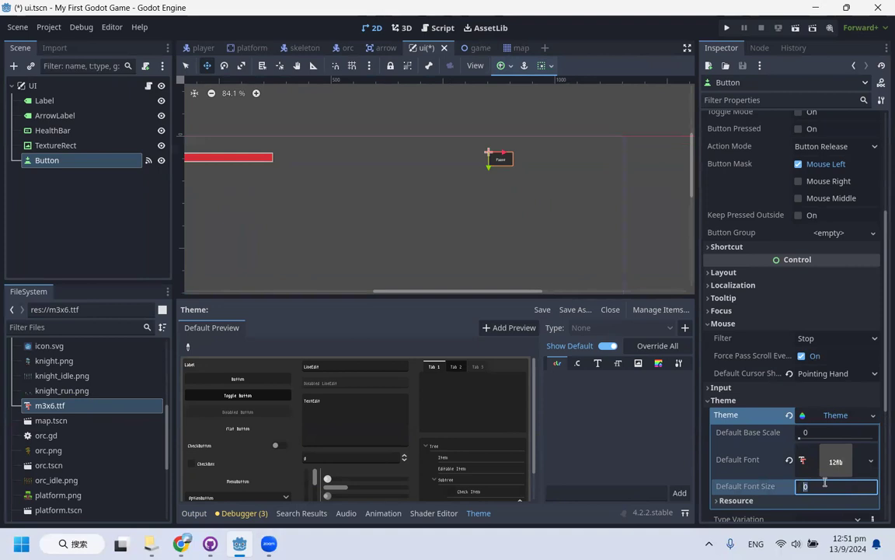
{"action": "type", "text": "32"}
{"action": "key", "text": "Return"}
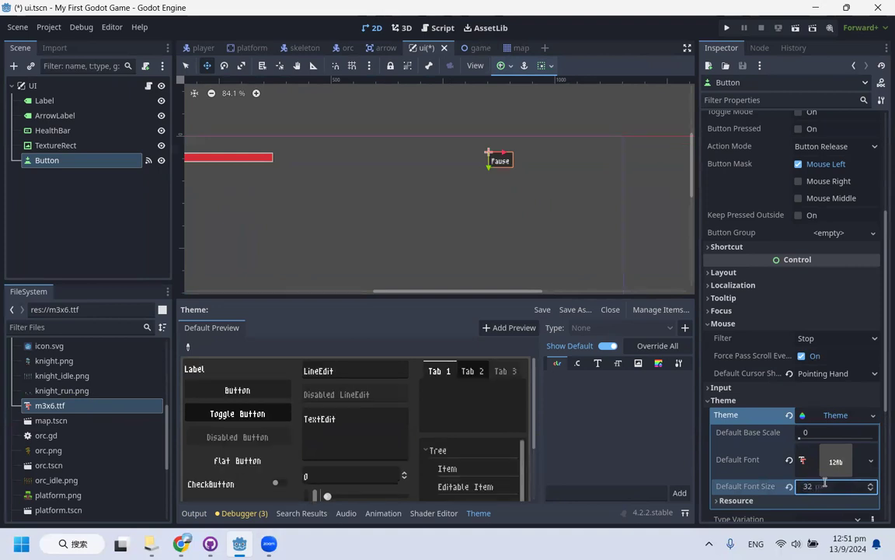
Inspect the Pause button's pixel-font text up close and within the whole HUD layout
{"action": "scroll", "coordinate": [562, 209], "scroll_direction": "down", "scroll_amount": 2}
{"action": "scroll", "coordinate": [561, 209], "scroll_direction": "up", "scroll_amount": 6}
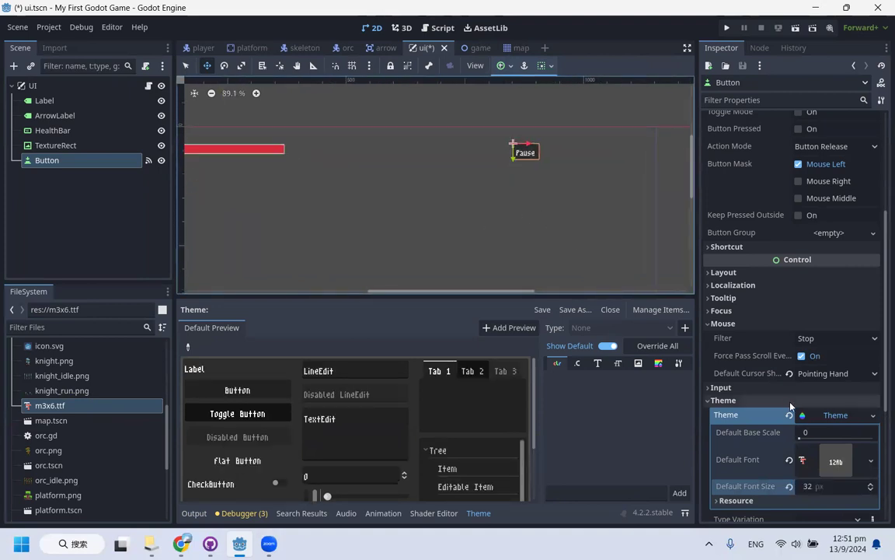
{"action": "scroll", "coordinate": [544, 156], "scroll_direction": "up", "scroll_amount": 3}
{"action": "scroll", "coordinate": [591, 120], "scroll_direction": "down", "scroll_amount": 2}
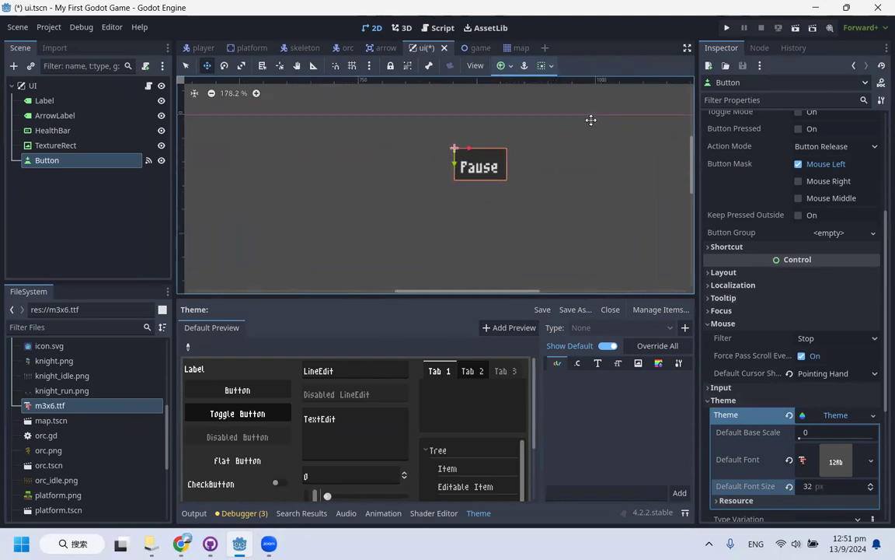
{"action": "scroll", "coordinate": [525, 203], "scroll_direction": "down", "scroll_amount": 1}
{"action": "scroll", "coordinate": [754, 347], "scroll_direction": "down", "scroll_amount": 3}
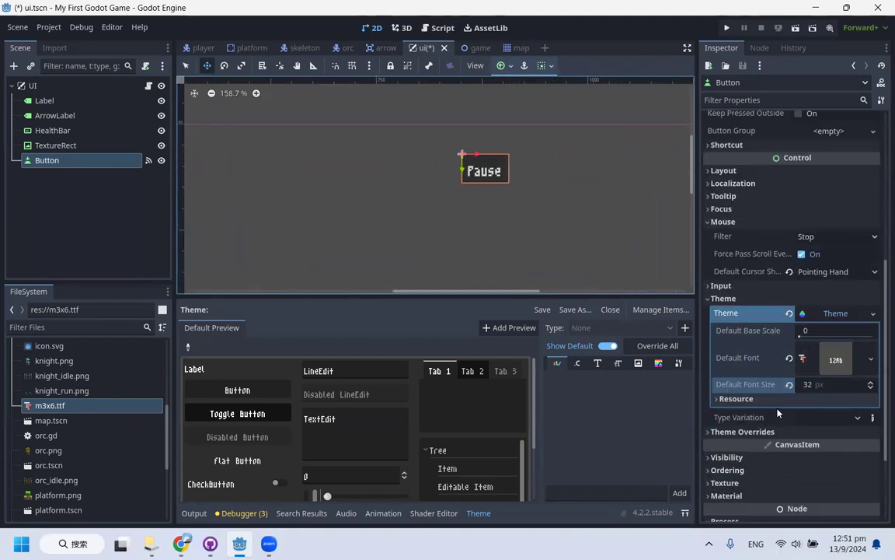
{"action": "left_click", "coordinate": [857, 418]}
{"action": "left_click", "coordinate": [477, 191]}
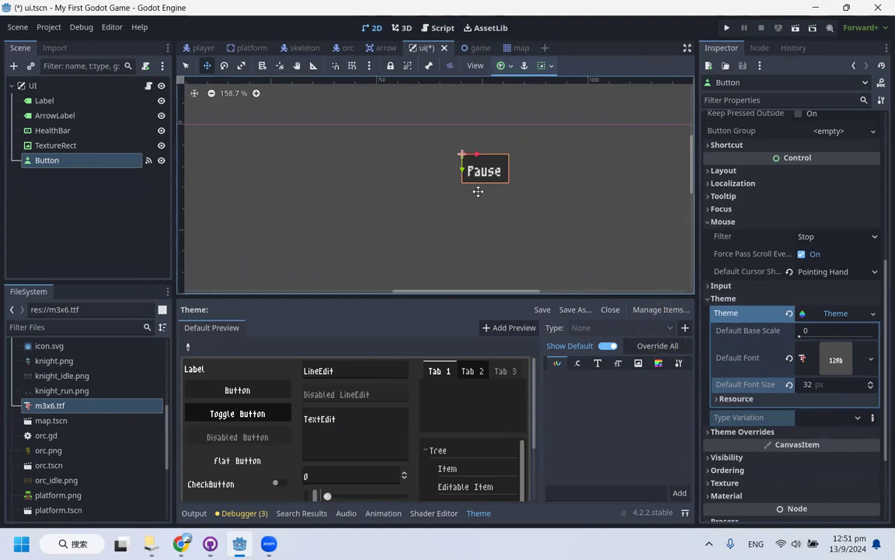
{"action": "scroll", "coordinate": [481, 179], "scroll_direction": "up", "scroll_amount": 2}
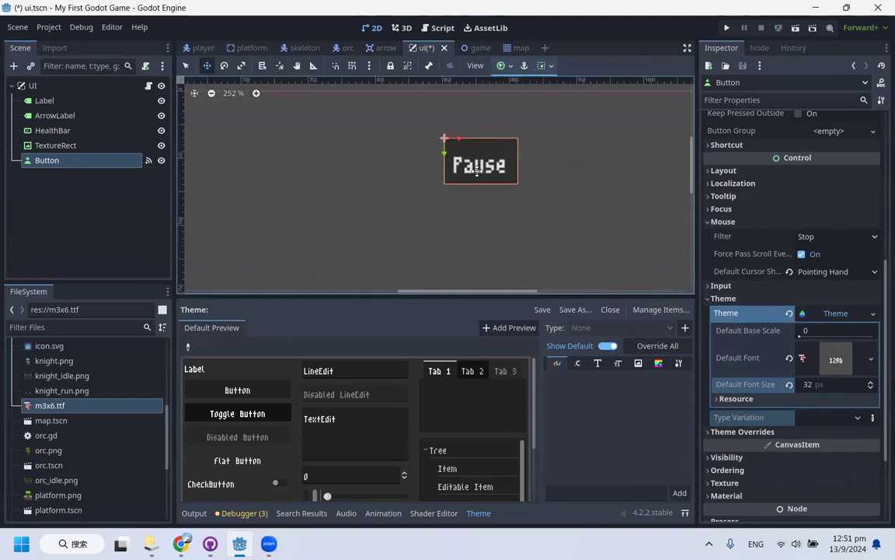
{"action": "scroll", "coordinate": [590, 174], "scroll_direction": "down", "scroll_amount": 3}
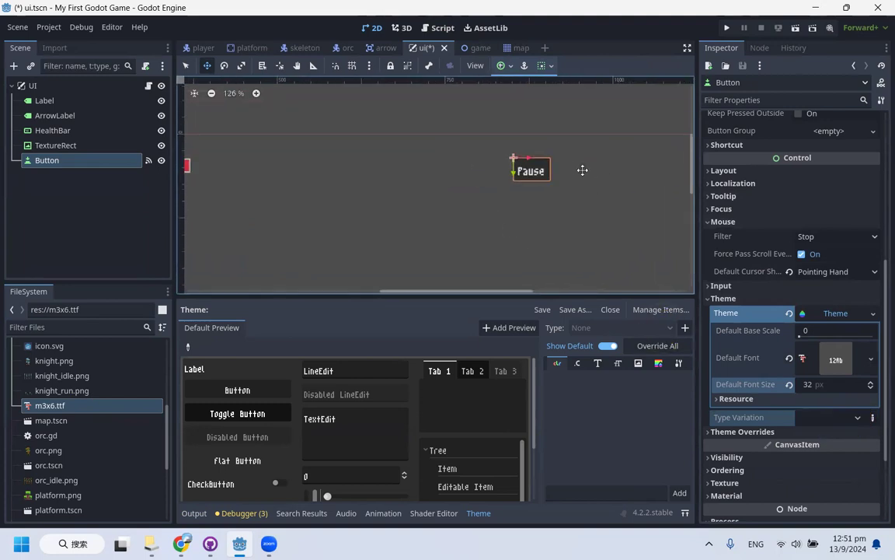
{"action": "scroll", "coordinate": [472, 190], "scroll_direction": "down", "scroll_amount": 5}
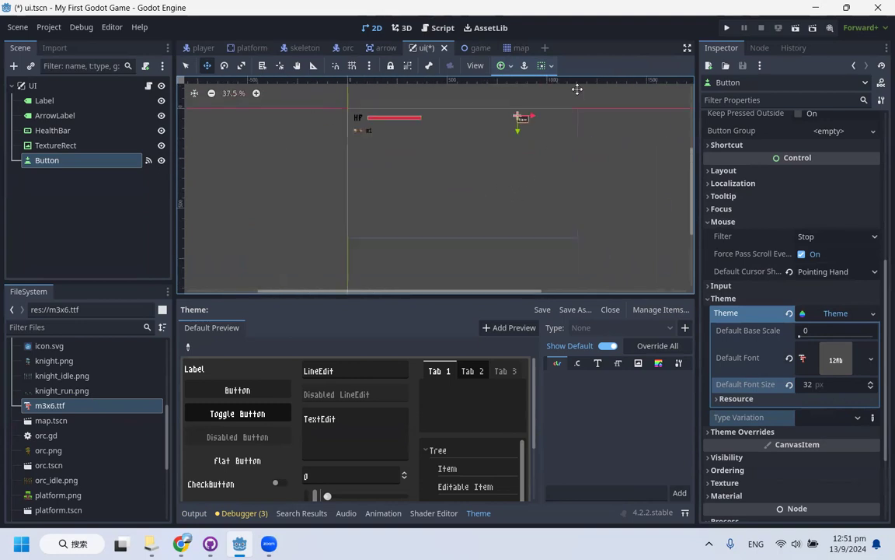
{"action": "scroll", "coordinate": [469, 115], "scroll_direction": "up", "scroll_amount": 5}
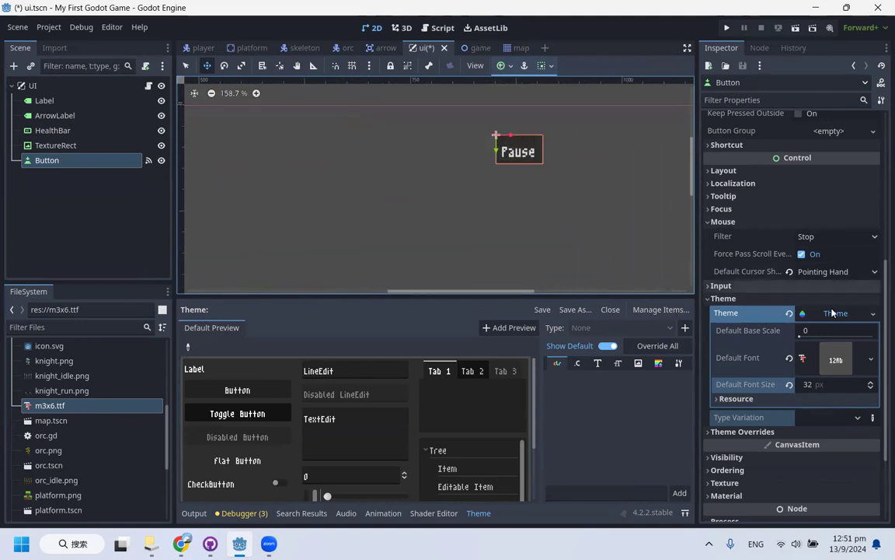
Clear the theme assigned to the Button
{"action": "left_click", "coordinate": [872, 315]}
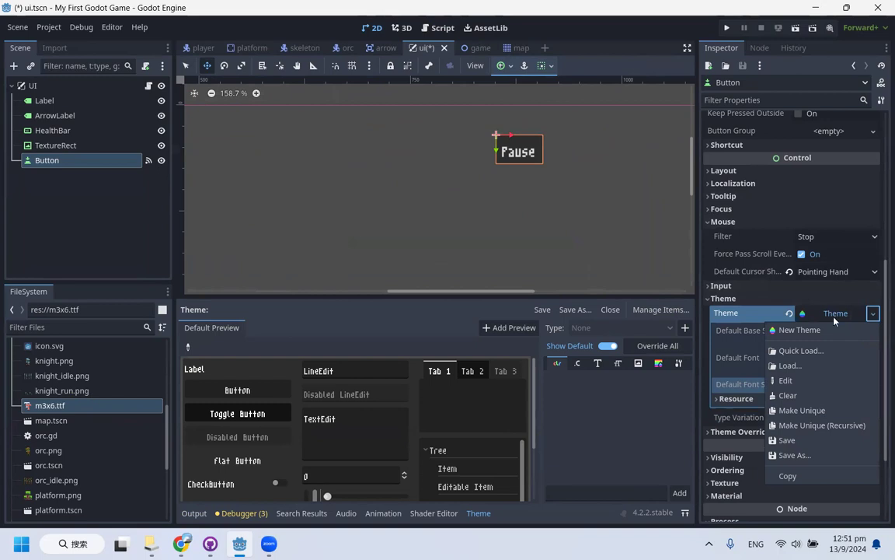
{"action": "scroll", "coordinate": [505, 160], "scroll_direction": "down", "scroll_amount": 1}
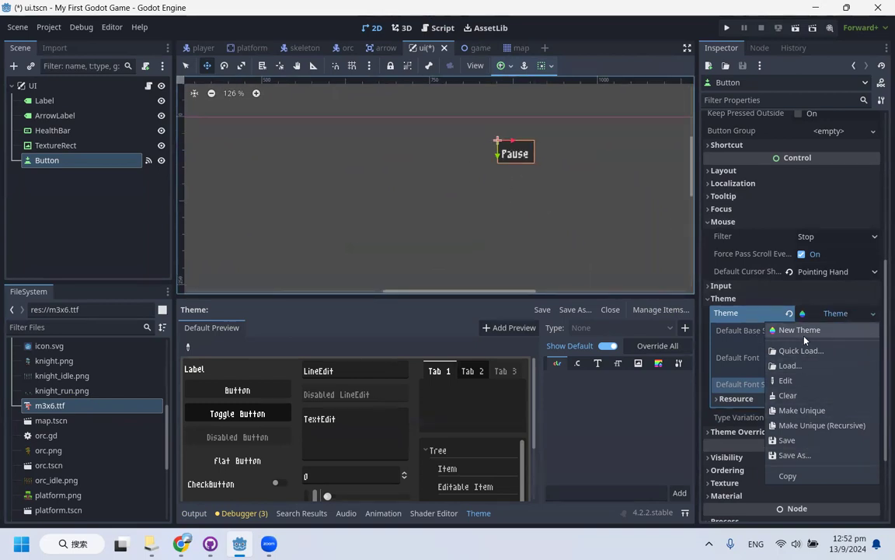
{"action": "left_click", "coordinate": [827, 397]}
Give the Button a new theme and assign a new FontVariation as its default font
{"action": "left_click", "coordinate": [870, 314]}
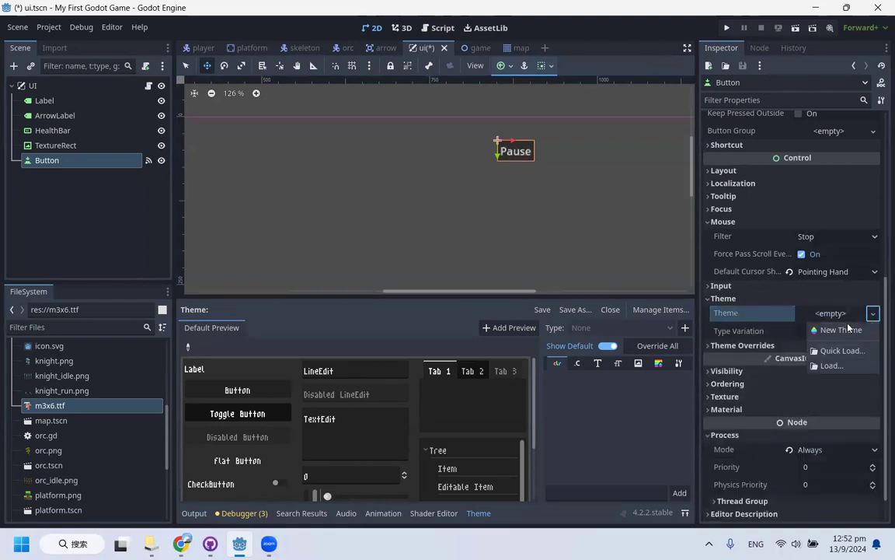
{"action": "left_click", "coordinate": [833, 313]}
{"action": "left_click", "coordinate": [833, 313]}
{"action": "left_click", "coordinate": [849, 330]}
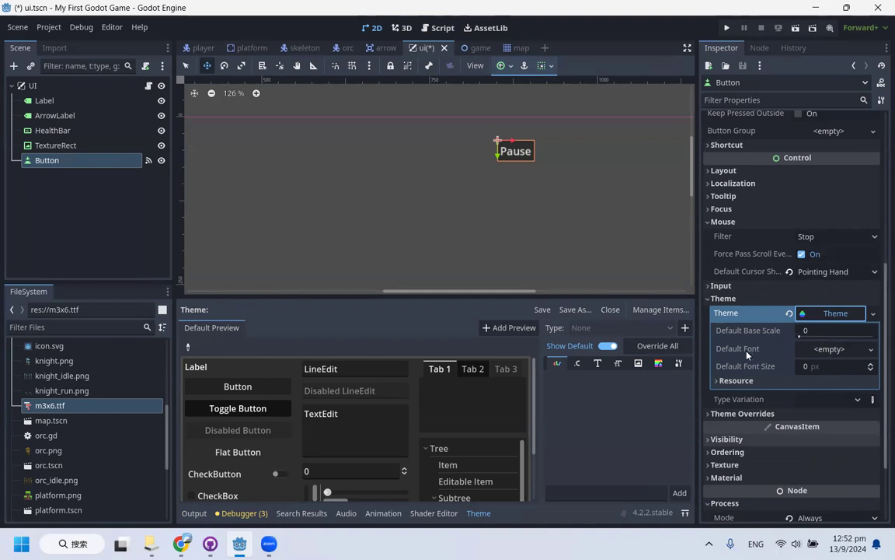
{"action": "left_click", "coordinate": [869, 349]}
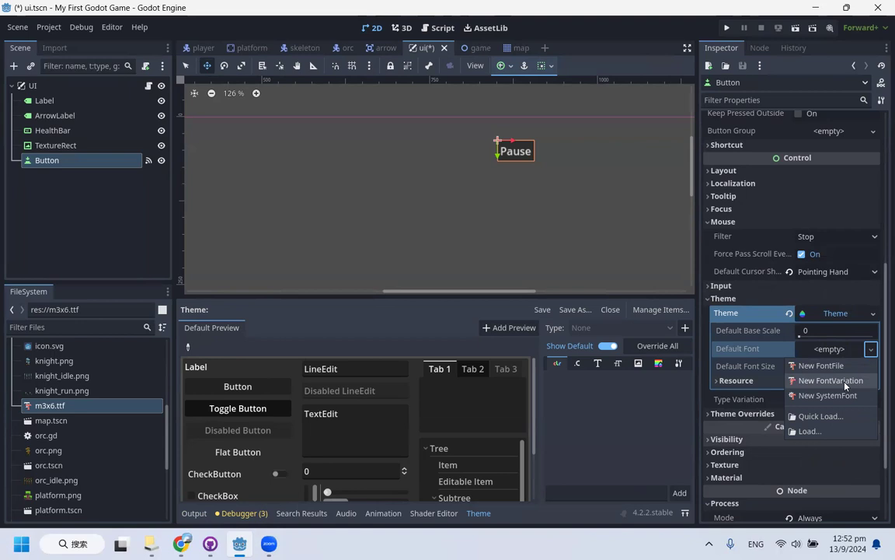
{"action": "left_click", "coordinate": [844, 382]}
{"action": "left_click", "coordinate": [871, 349]}
{"action": "left_click", "coordinate": [871, 349]}
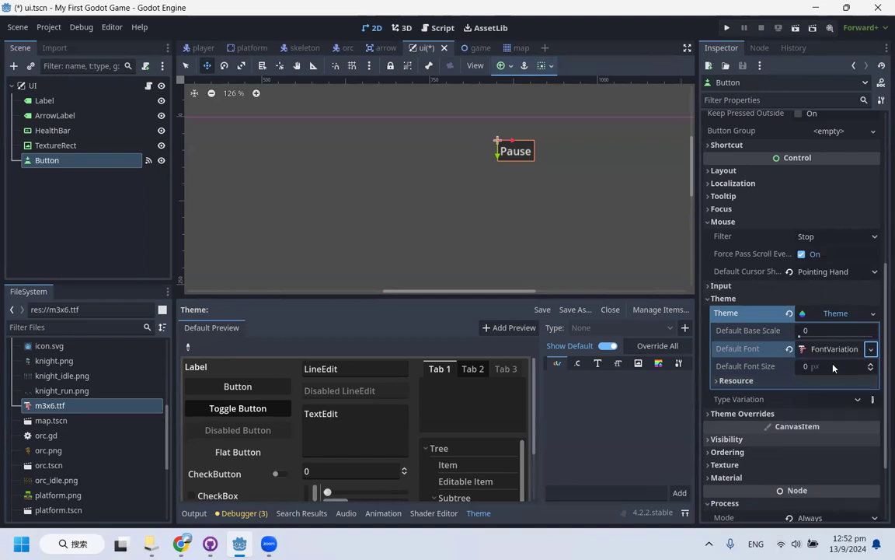
Try assigning m3x6.ttf directly as the theme's default font, then restore the FontVariation
{"action": "left_click_drag", "start_coordinate": [71, 408], "coordinate": [829, 350]}
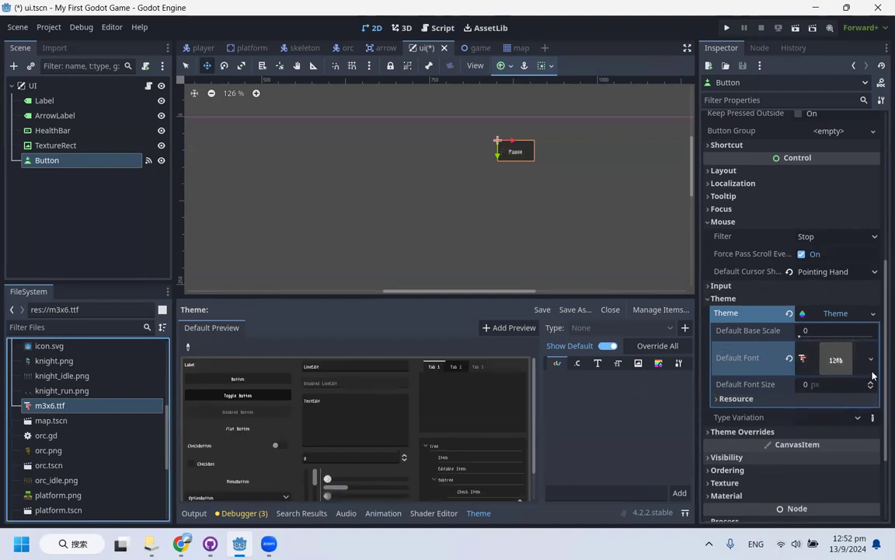
{"action": "left_click", "coordinate": [869, 363]}
{"action": "left_click", "coordinate": [859, 337]}
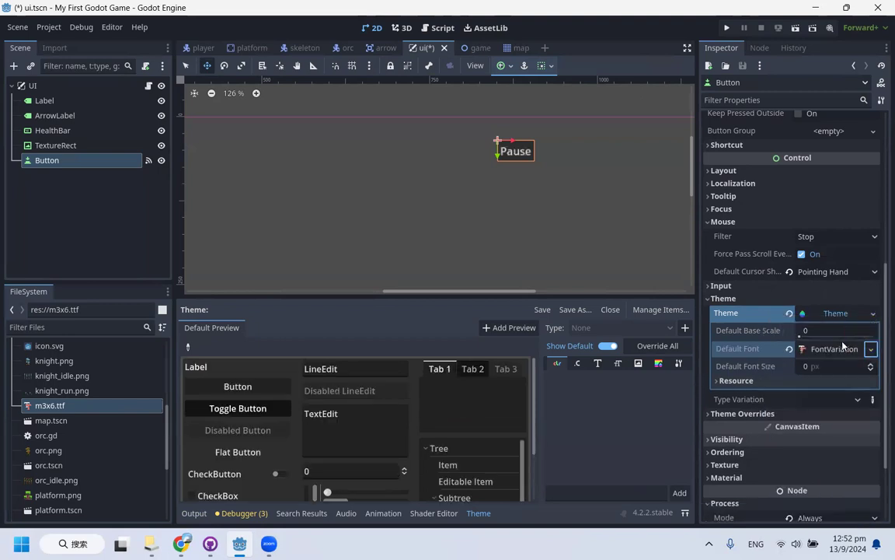
Set the FontVariation's base font to m3x6.ttf and the theme's default font size to 32 px
{"action": "left_click", "coordinate": [839, 348]}
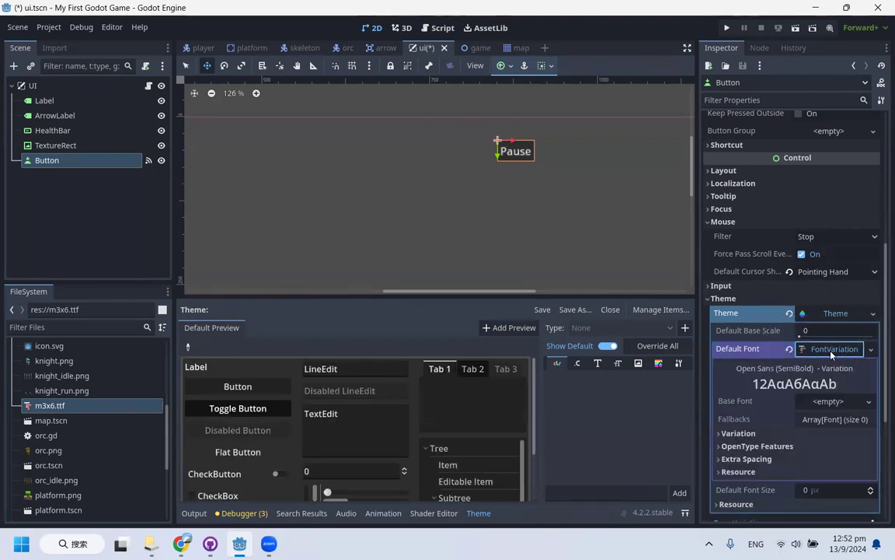
{"action": "left_click_drag", "start_coordinate": [71, 410], "coordinate": [809, 400]}
{"action": "scroll", "coordinate": [587, 198], "scroll_direction": "up", "scroll_amount": 4}
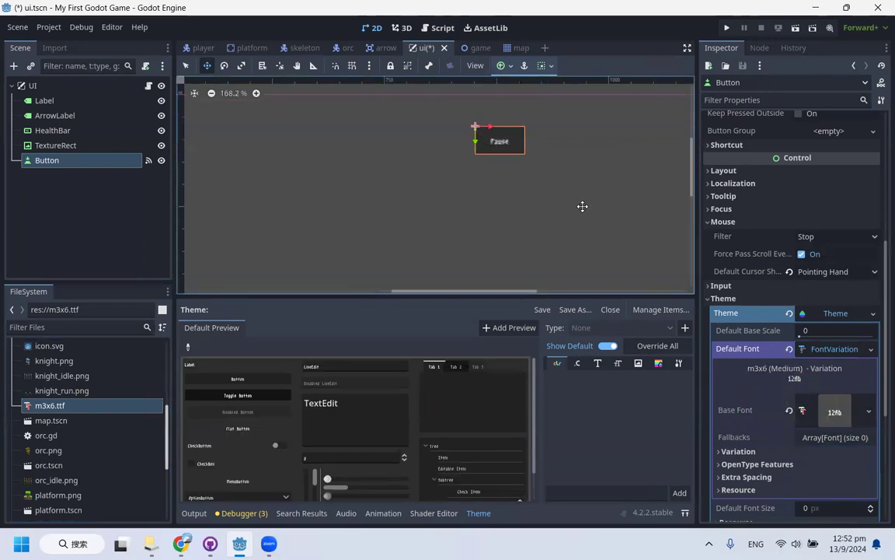
{"action": "scroll", "coordinate": [801, 397], "scroll_direction": "down", "scroll_amount": 2}
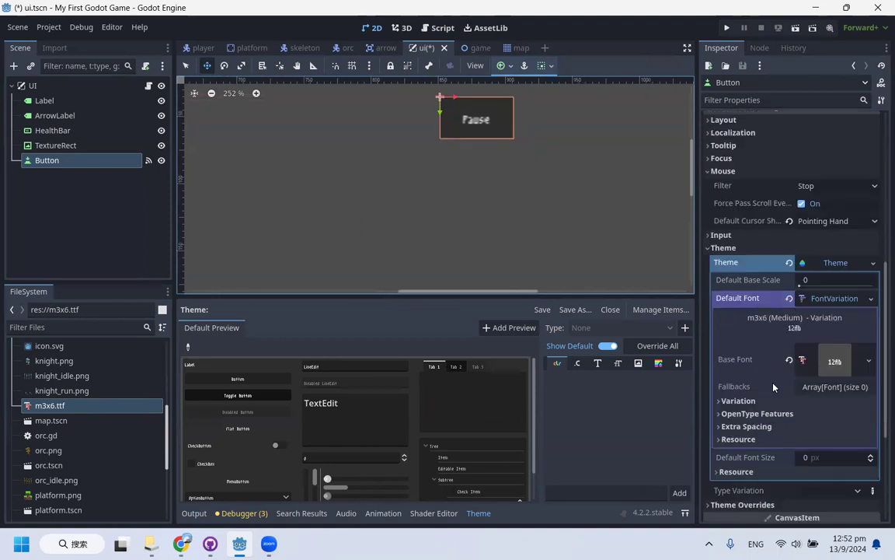
{"action": "left_click", "coordinate": [814, 459]}
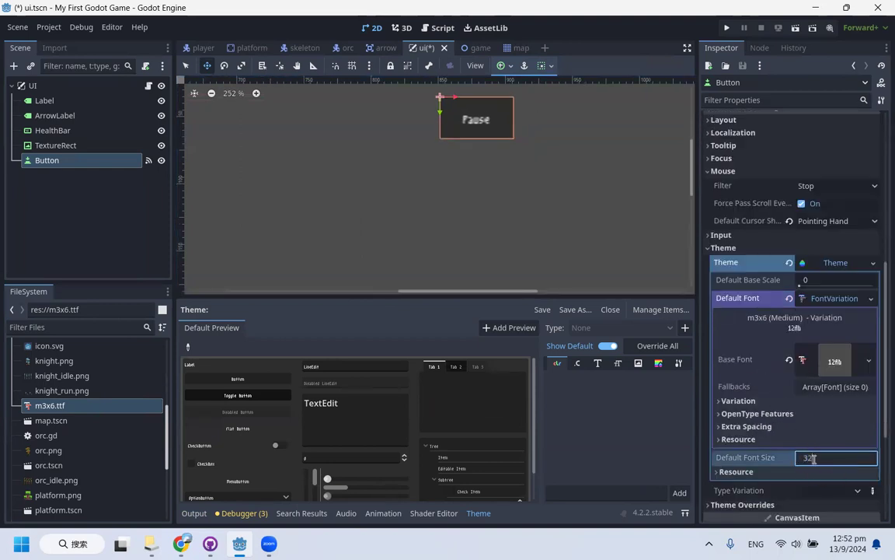
{"action": "key", "text": "Return"}
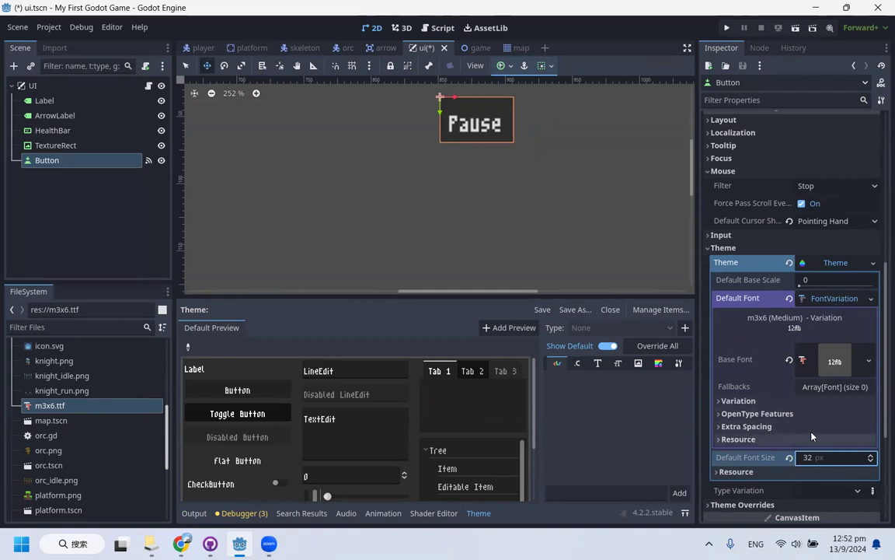
Set the FontVariation's top extra spacing to -6 px to raise the Pause text within its button
{"action": "left_click", "coordinate": [731, 426]}
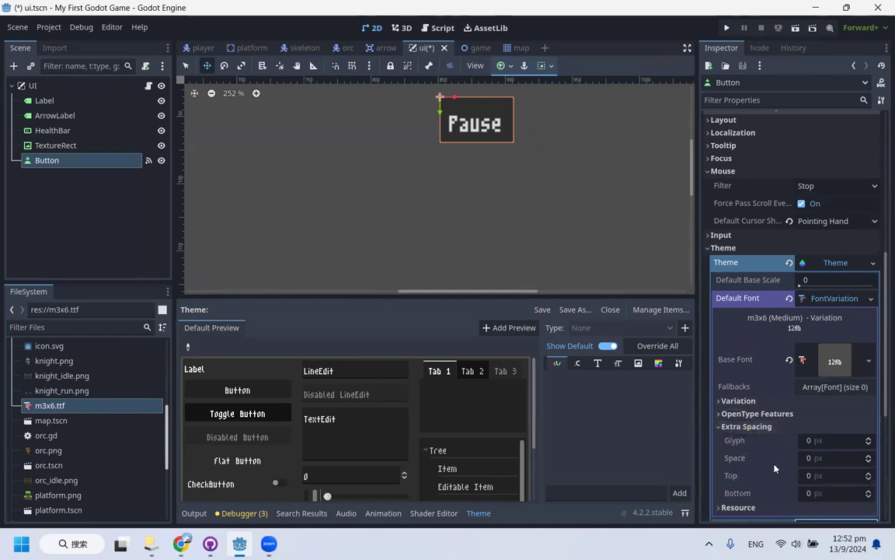
{"action": "scroll", "coordinate": [752, 480], "scroll_direction": "down", "scroll_amount": 2}
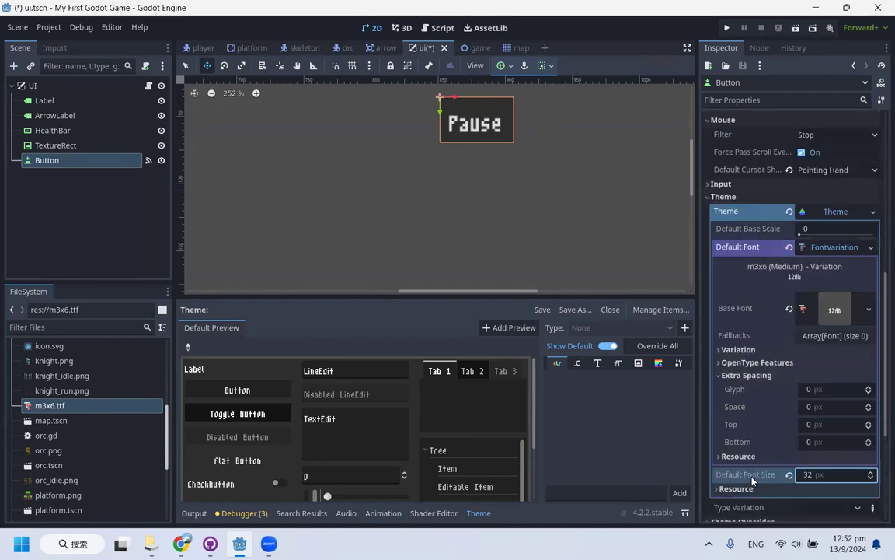
{"action": "left_click", "coordinate": [816, 425]}
{"action": "left_click", "coordinate": [826, 446]}
{"action": "left_click", "coordinate": [824, 427]}
{"action": "left_click", "coordinate": [747, 427]}
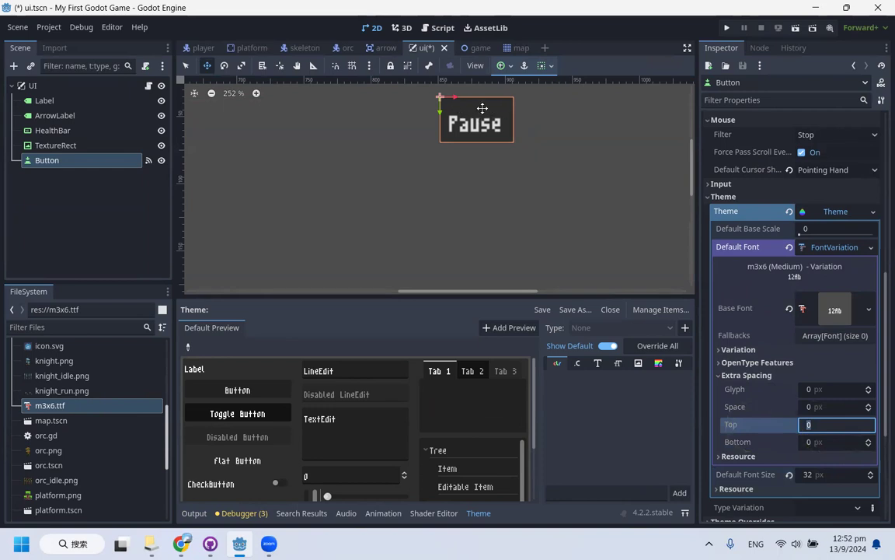
{"action": "left_click", "coordinate": [849, 443]}
{"action": "left_click", "coordinate": [869, 427]}
{"action": "left_click", "coordinate": [869, 427]}
{"action": "left_click", "coordinate": [869, 428]}
{"action": "left_click", "coordinate": [868, 428]}
{"action": "left_click", "coordinate": [869, 428]}
{"action": "left_click", "coordinate": [869, 428]}
{"action": "left_click", "coordinate": [869, 421]}
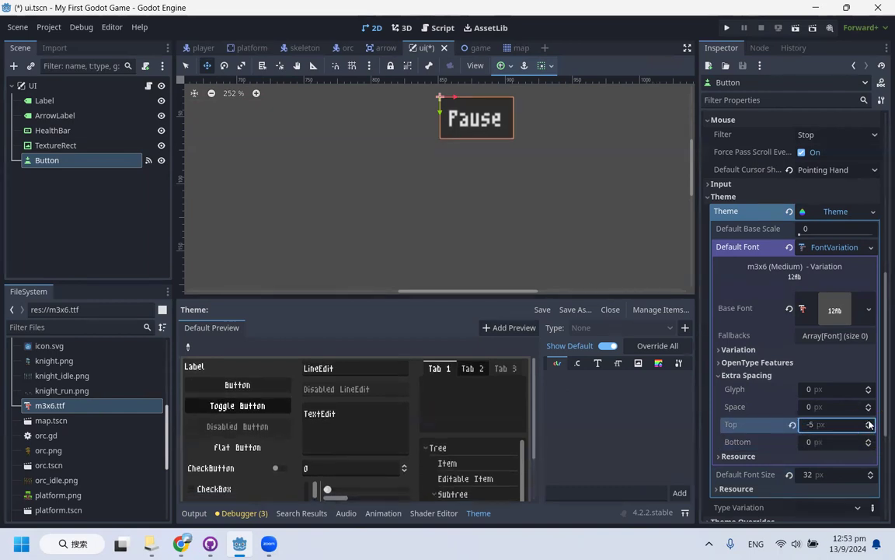
{"action": "left_click", "coordinate": [868, 432]}
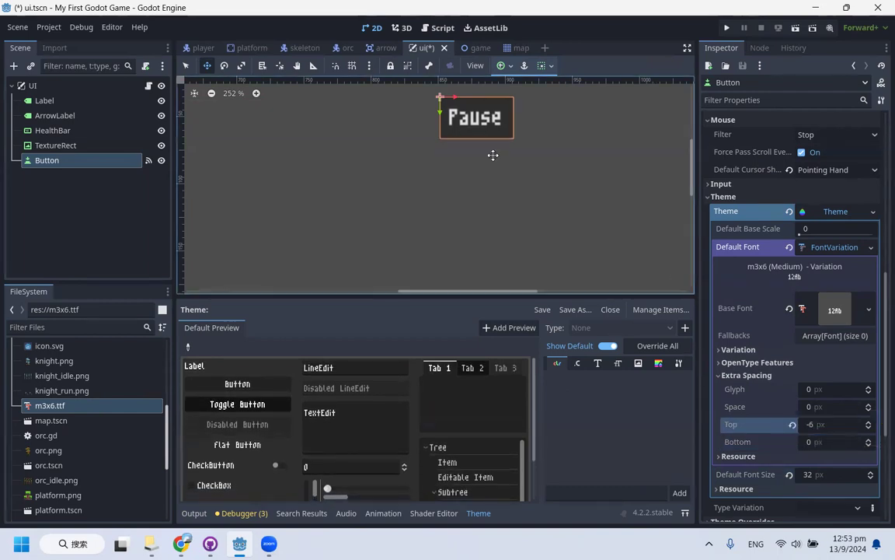
Examine the Pause button up close and from farther out to check how its text is centred
{"action": "scroll", "coordinate": [518, 134], "scroll_direction": "up", "scroll_amount": 6}
{"action": "scroll", "coordinate": [524, 191], "scroll_direction": "down", "scroll_amount": 8}
{"action": "scroll", "coordinate": [482, 120], "scroll_direction": "up", "scroll_amount": 5}
{"action": "scroll", "coordinate": [485, 111], "scroll_direction": "up", "scroll_amount": 3}
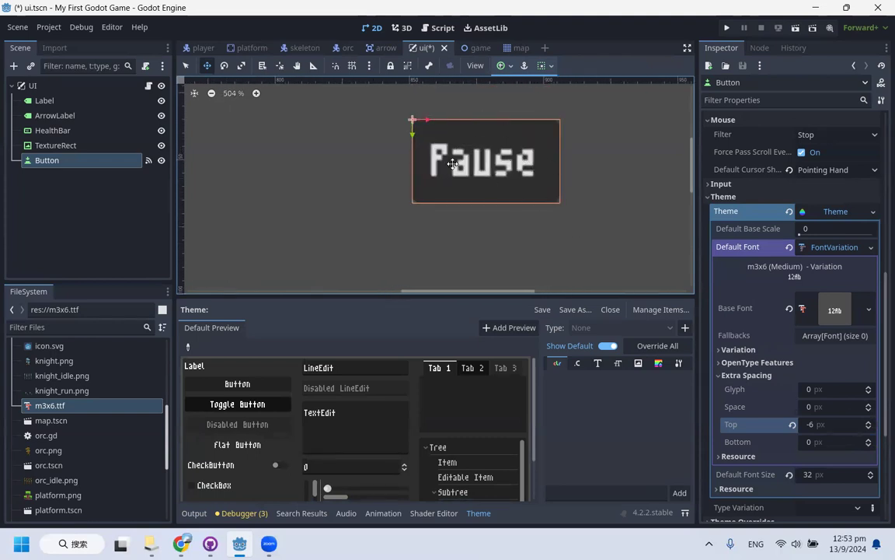
{"action": "scroll", "coordinate": [657, 260], "scroll_direction": "down", "scroll_amount": 2}
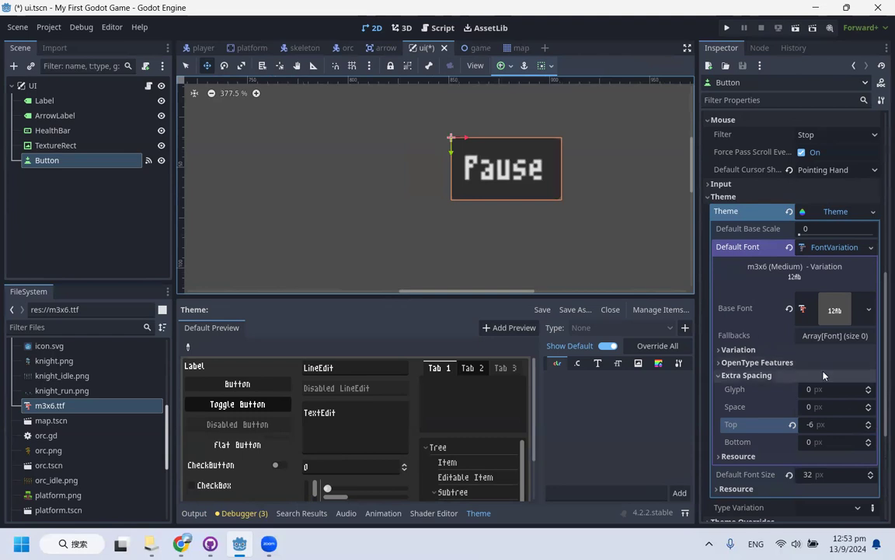
{"action": "scroll", "coordinate": [804, 245], "scroll_direction": "up", "scroll_amount": 5}
{"action": "scroll", "coordinate": [804, 245], "scroll_direction": "up", "scroll_amount": 5}
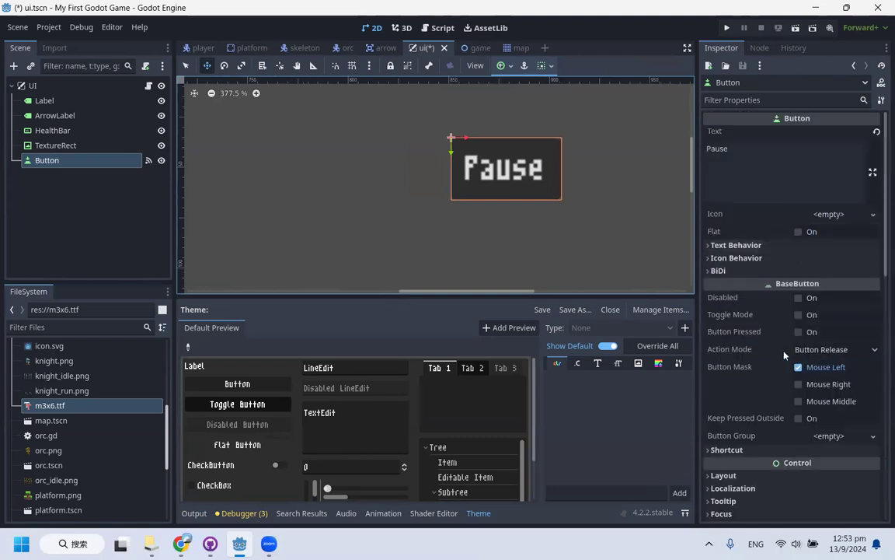
{"action": "scroll", "coordinate": [595, 177], "scroll_direction": "down", "scroll_amount": 5}
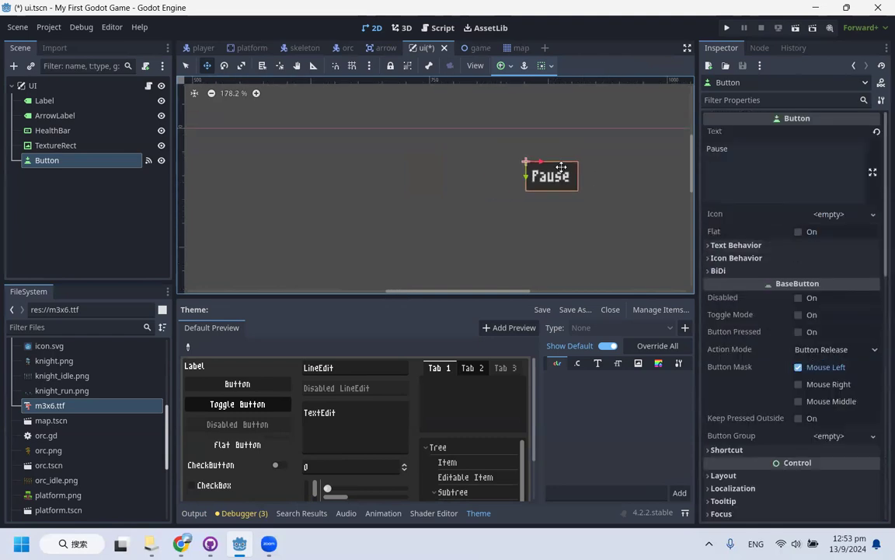
{"action": "scroll", "coordinate": [551, 207], "scroll_direction": "down", "scroll_amount": 1}
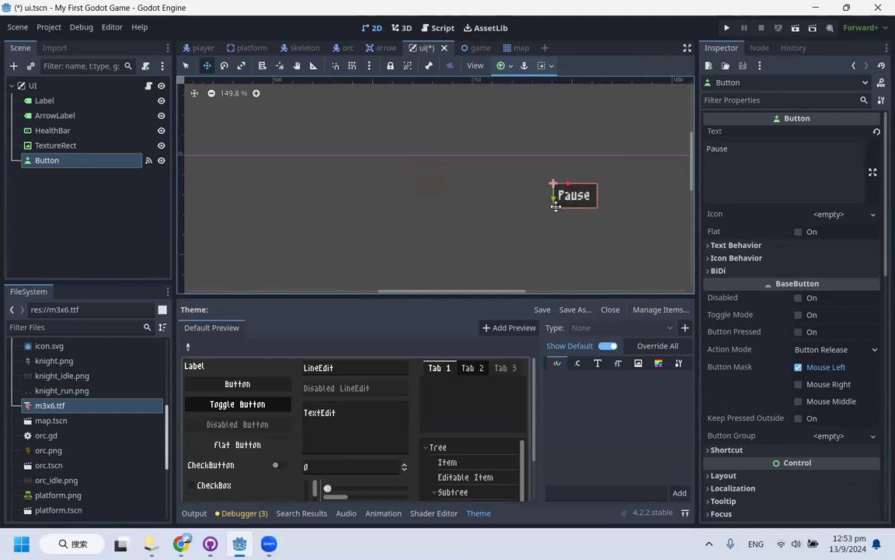
Try scaling the Pause button directly on the canvas, then undo the scaling
{"action": "left_click", "coordinate": [241, 66]}
{"action": "left_click_drag", "start_coordinate": [580, 197], "coordinate": [610, 202]}
{"action": "key", "text": "ctrl+z"}
{"action": "scroll", "coordinate": [794, 356], "scroll_direction": "down", "scroll_amount": 3}
{"action": "scroll", "coordinate": [773, 396], "scroll_direction": "up", "scroll_amount": 3}
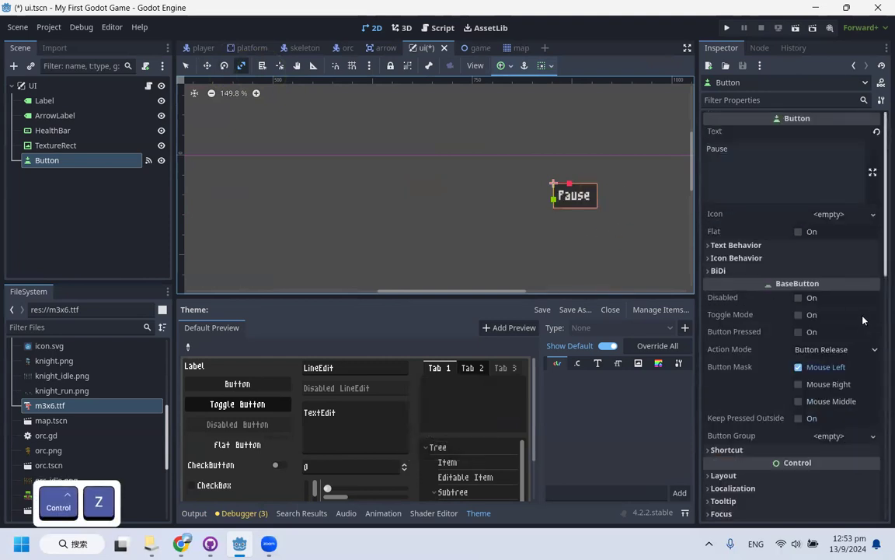
Look through the Button's property sections, including text behavior, icon behavior and theme, for a way to resize it
{"action": "scroll", "coordinate": [785, 397], "scroll_direction": "down", "scroll_amount": 3}
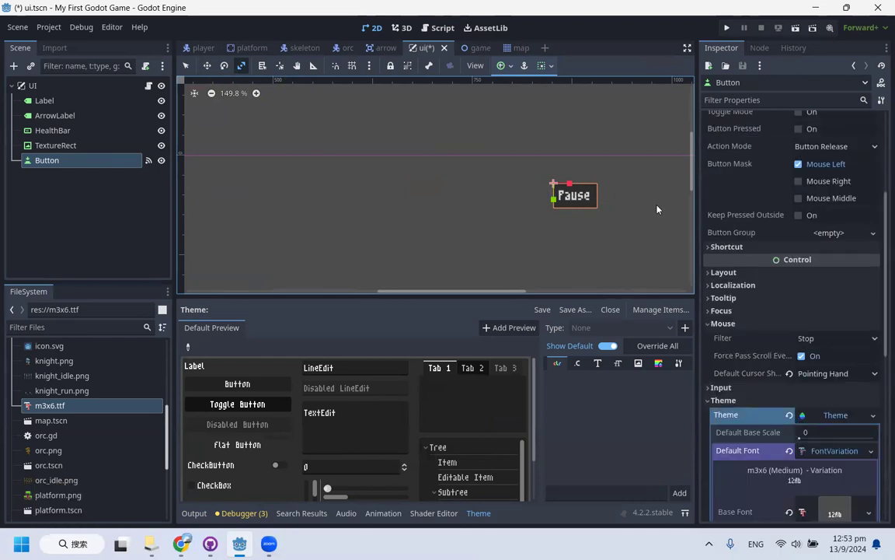
{"action": "scroll", "coordinate": [794, 379], "scroll_direction": "down", "scroll_amount": 2}
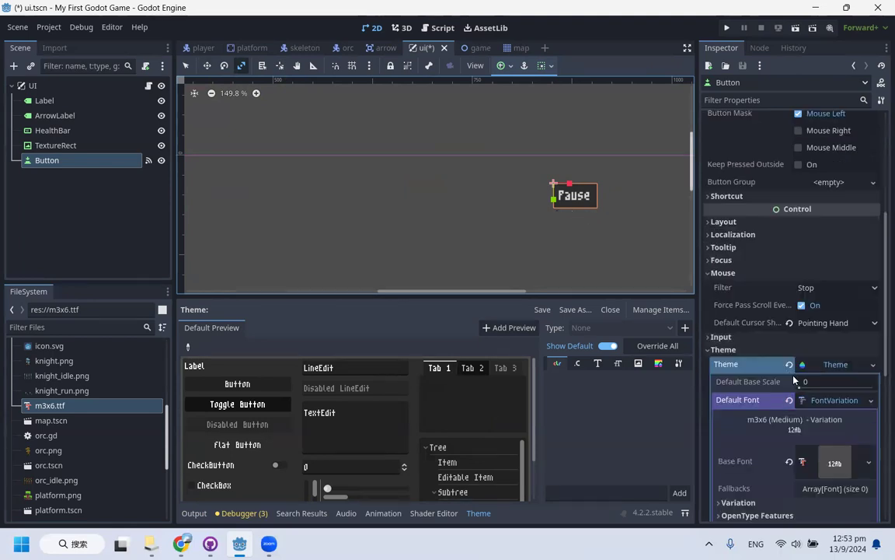
{"action": "left_click", "coordinate": [742, 349]}
{"action": "left_click", "coordinate": [738, 274]}
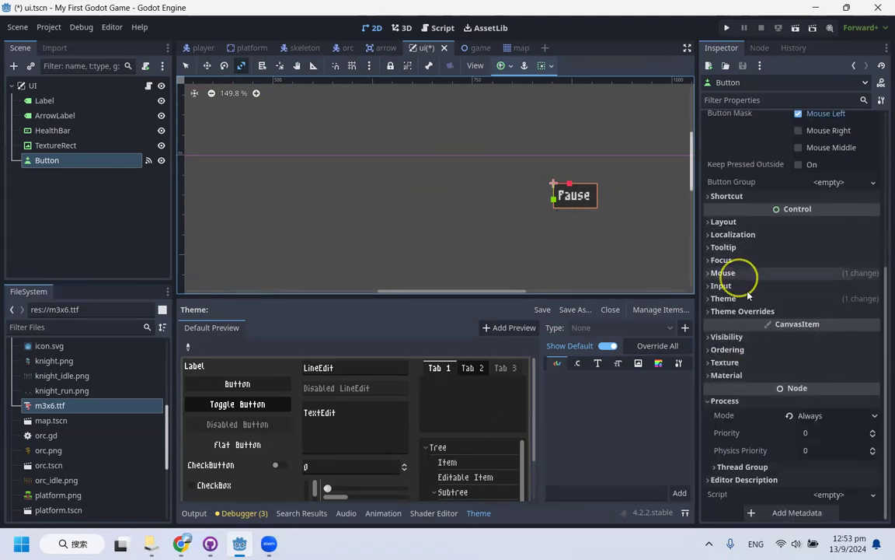
{"action": "scroll", "coordinate": [750, 307], "scroll_direction": "up", "scroll_amount": 10}
{"action": "scroll", "coordinate": [761, 330], "scroll_direction": "down", "scroll_amount": 8}
{"action": "scroll", "coordinate": [764, 350], "scroll_direction": "down", "scroll_amount": 2}
{"action": "scroll", "coordinate": [766, 373], "scroll_direction": "up", "scroll_amount": 2}
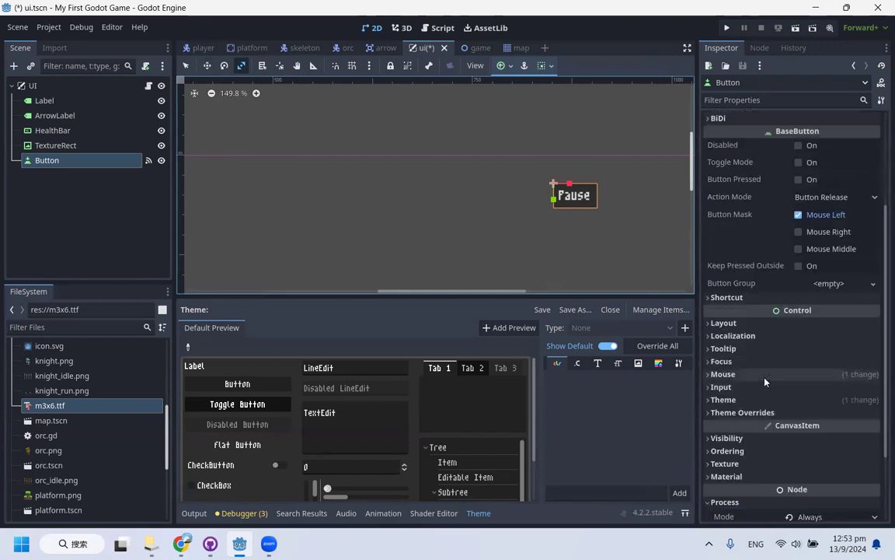
{"action": "scroll", "coordinate": [758, 342], "scroll_direction": "up", "scroll_amount": 6}
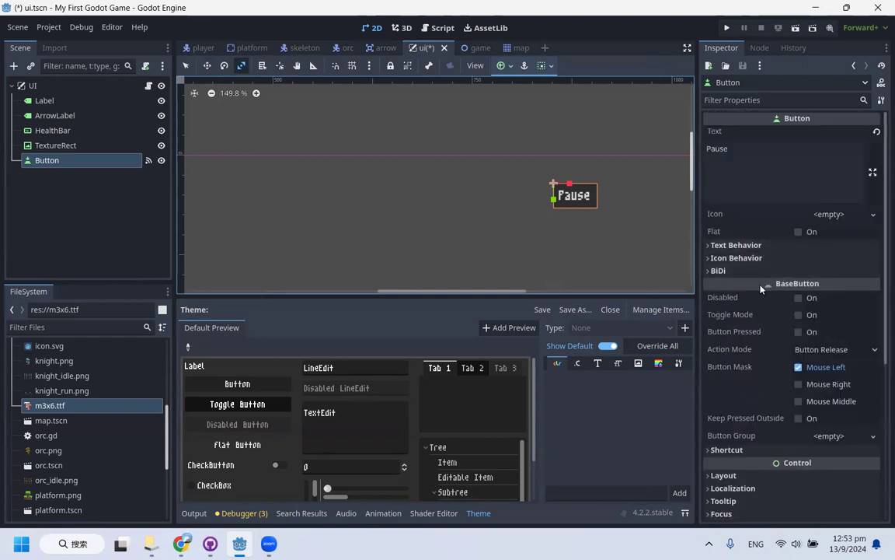
{"action": "scroll", "coordinate": [751, 373], "scroll_direction": "down", "scroll_amount": 4}
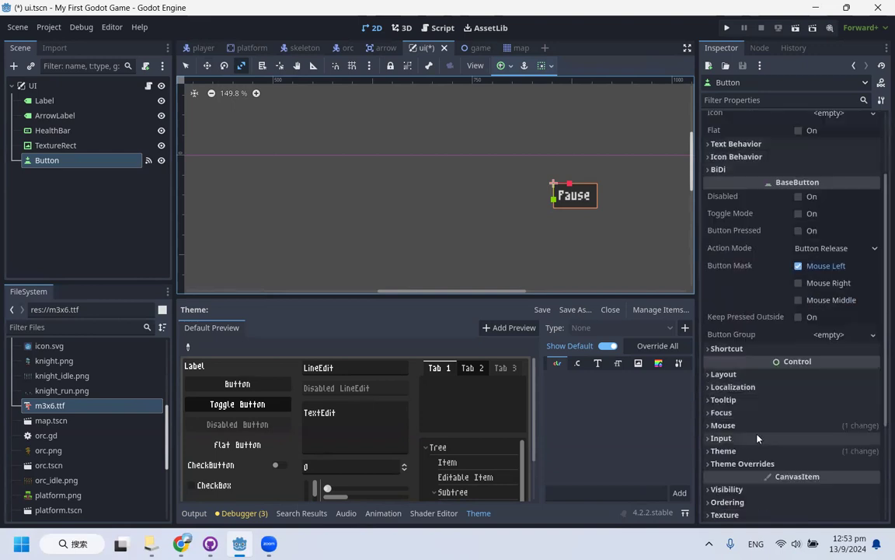
{"action": "scroll", "coordinate": [758, 395], "scroll_direction": "down", "scroll_amount": 2}
{"action": "scroll", "coordinate": [755, 396], "scroll_direction": "up", "scroll_amount": 6}
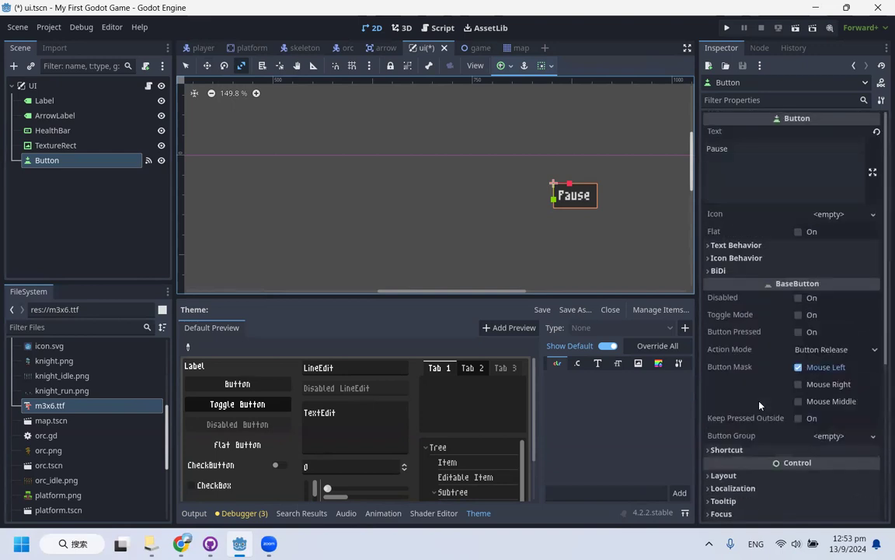
{"action": "left_click", "coordinate": [767, 259]}
{"action": "left_click", "coordinate": [767, 259]}
{"action": "left_click", "coordinate": [746, 244]}
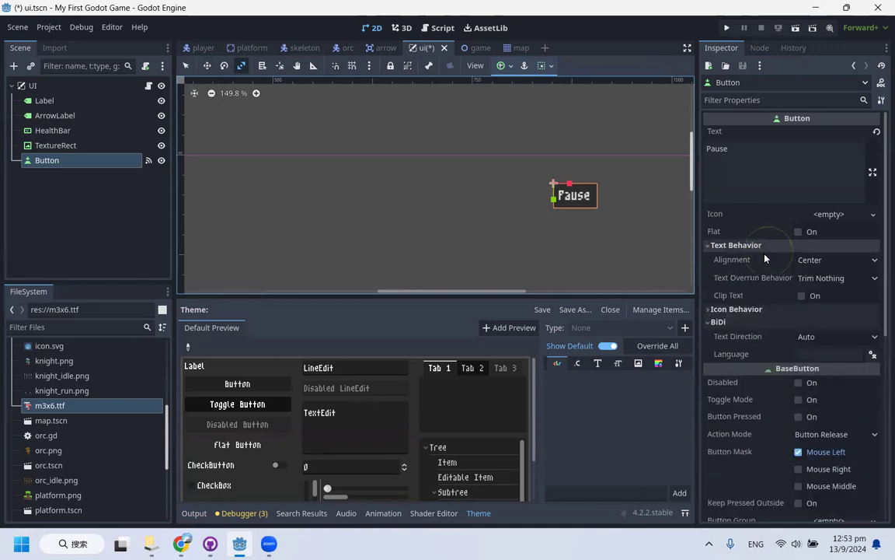
{"action": "left_click", "coordinate": [746, 245]}
{"action": "scroll", "coordinate": [791, 404], "scroll_direction": "down", "scroll_amount": 4}
{"action": "scroll", "coordinate": [791, 403], "scroll_direction": "down", "scroll_amount": 2}
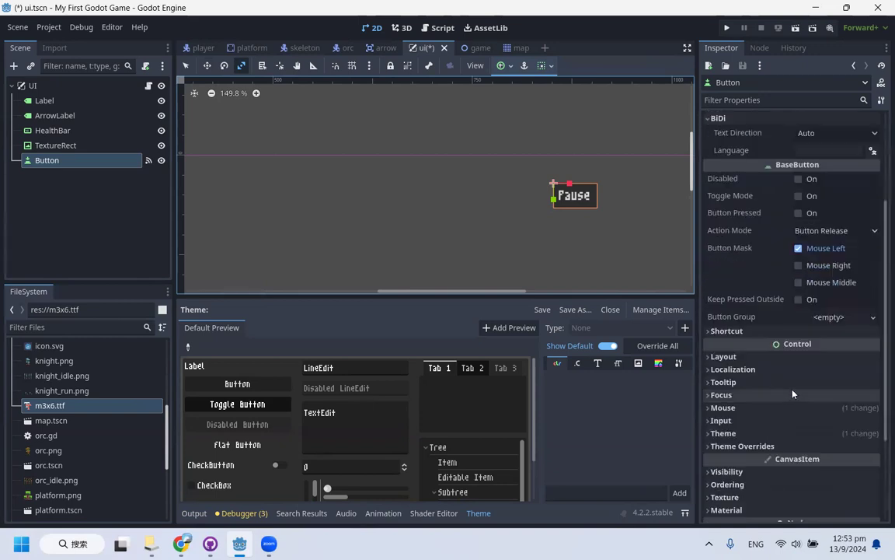
{"action": "scroll", "coordinate": [793, 394], "scroll_direction": "down", "scroll_amount": 5}
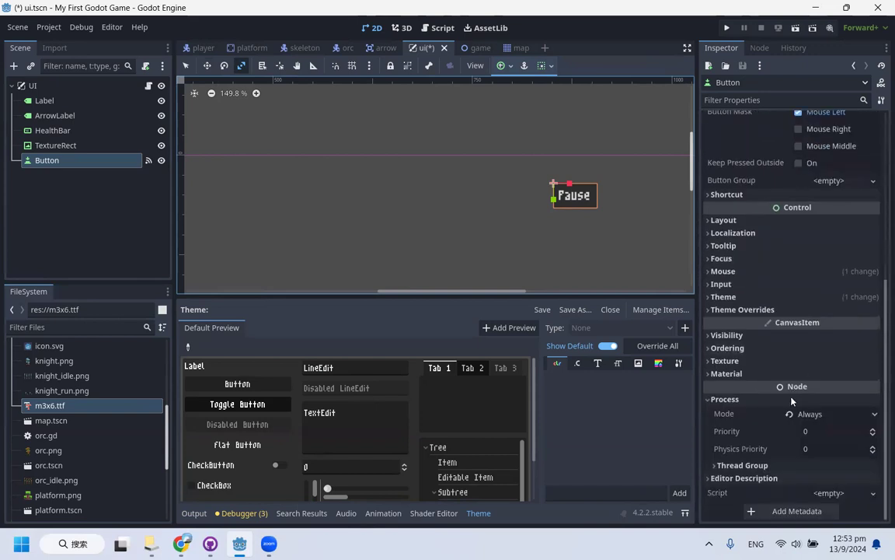
Collapse the Process section and expand the Button's Layout section to reach its Transform size values
{"action": "left_click", "coordinate": [792, 399]}
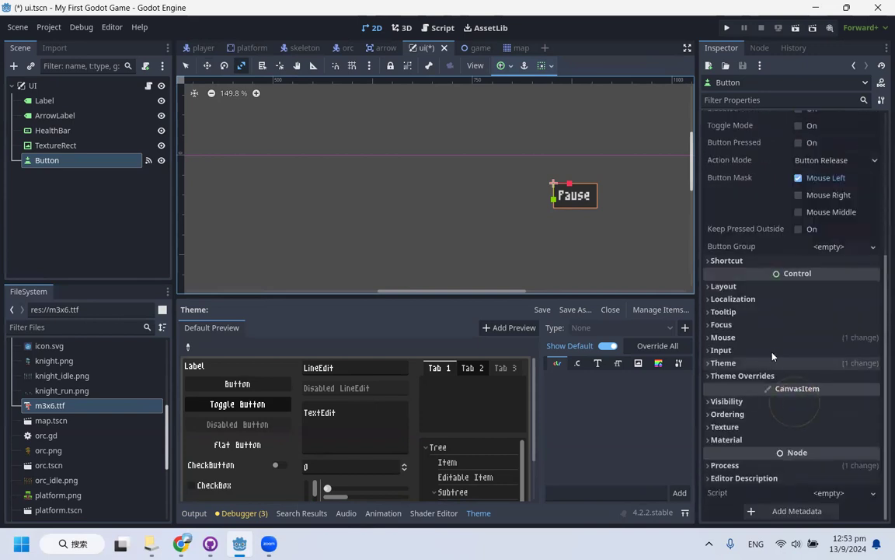
{"action": "left_click", "coordinate": [764, 289]}
{"action": "left_click", "coordinate": [735, 426]}
{"action": "scroll", "coordinate": [752, 417], "scroll_direction": "down", "scroll_amount": 4}
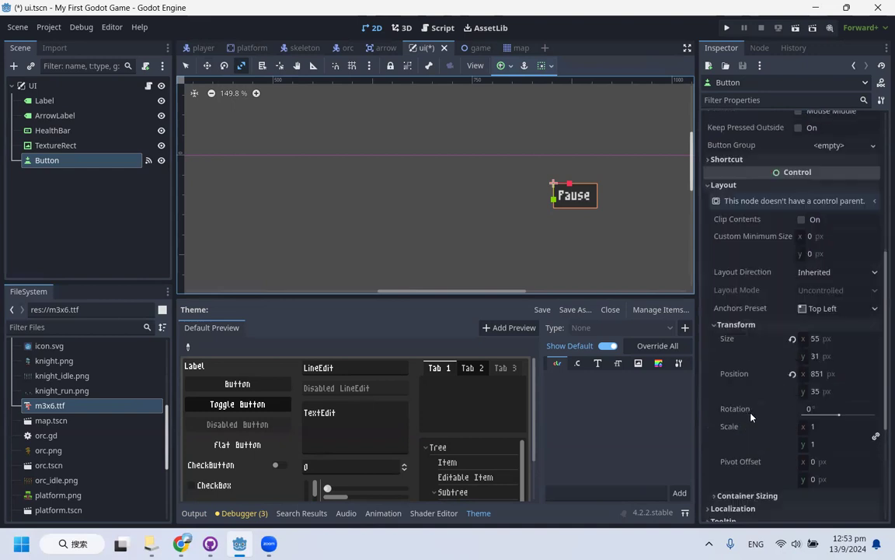
{"action": "scroll", "coordinate": [787, 255], "scroll_direction": "up", "scroll_amount": 3}
{"action": "scroll", "coordinate": [730, 350], "scroll_direction": "down", "scroll_amount": 1}
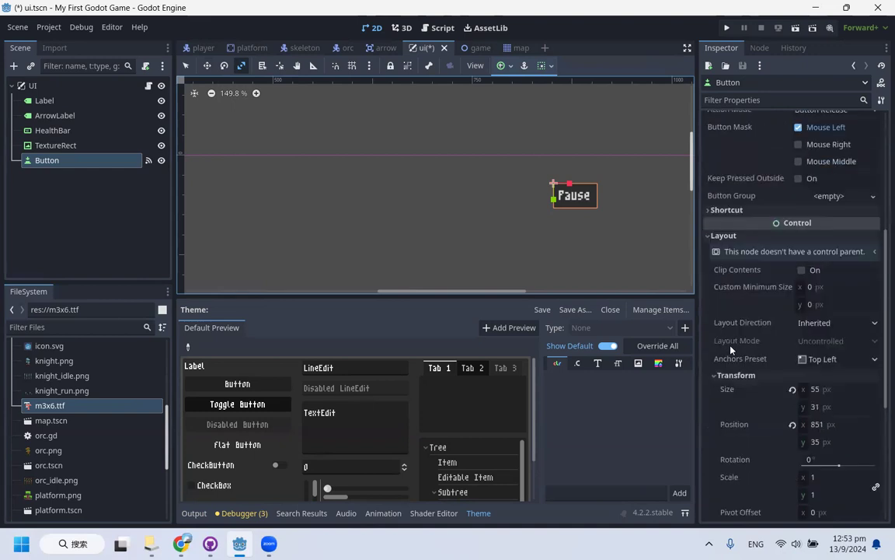
Try a height of 40 px for the Button, then set it back to 31 px
{"action": "left_click", "coordinate": [815, 406]}
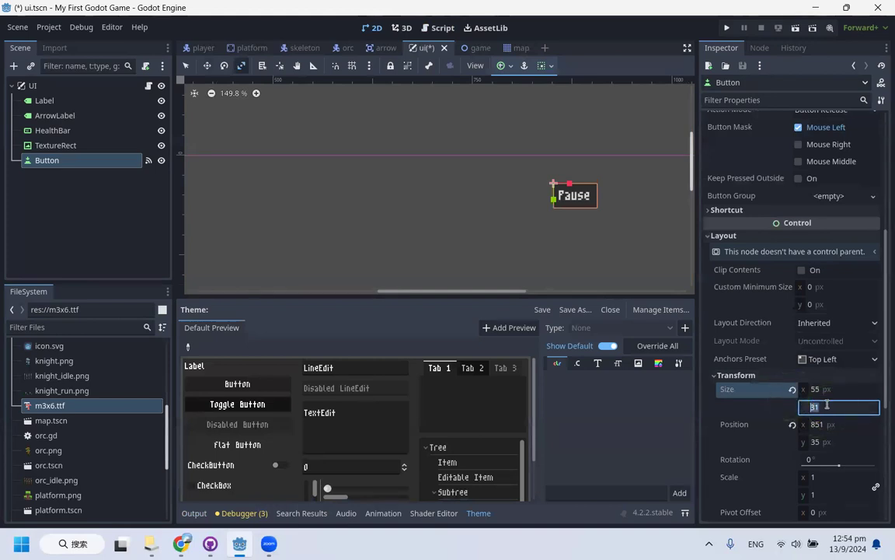
{"action": "type", "text": "40"}
{"action": "key", "text": "Return"}
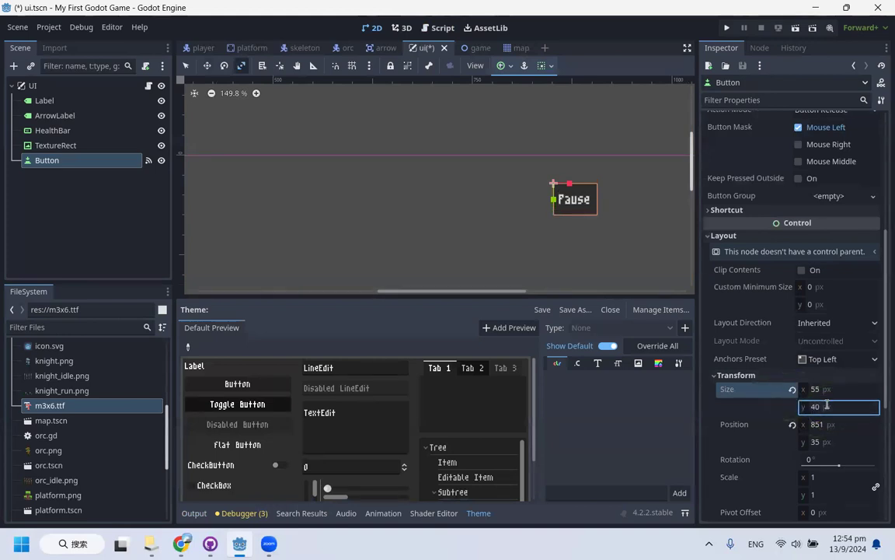
{"action": "left_click", "coordinate": [827, 404]}
{"action": "type", "text": "31"}
{"action": "key", "text": "Return"}
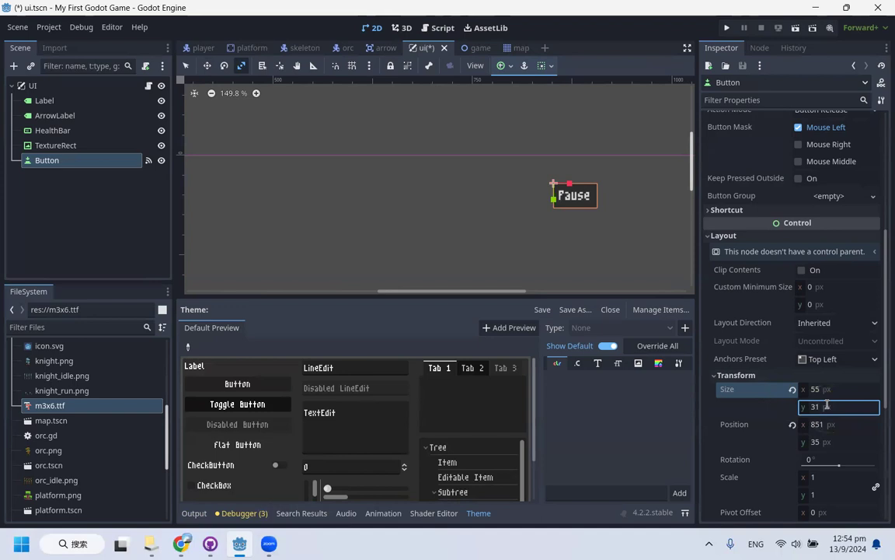
Set the Button's width to 65 px
{"action": "left_click", "coordinate": [836, 380]}
{"action": "double_click", "coordinate": [830, 389]}
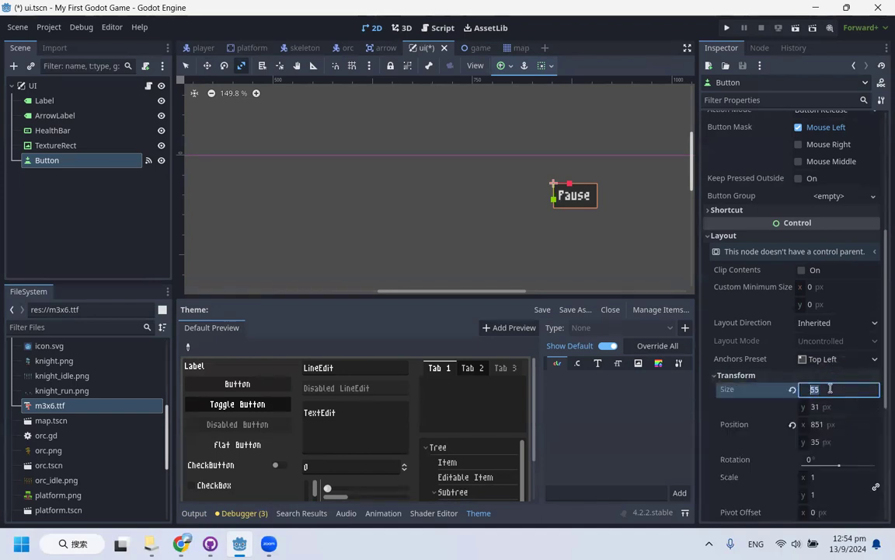
{"action": "type", "text": "65"}
{"action": "key", "text": "Return"}
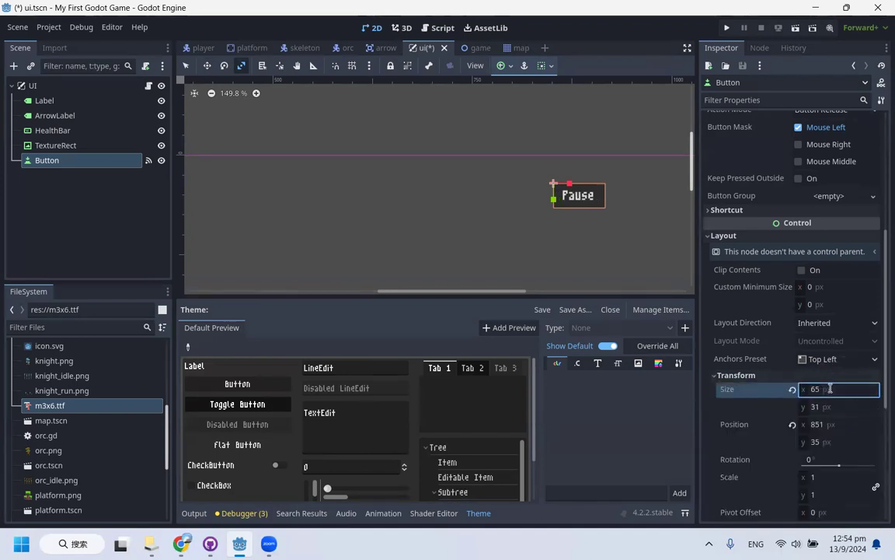
{"action": "scroll", "coordinate": [447, 150], "scroll_direction": "down", "scroll_amount": 4}
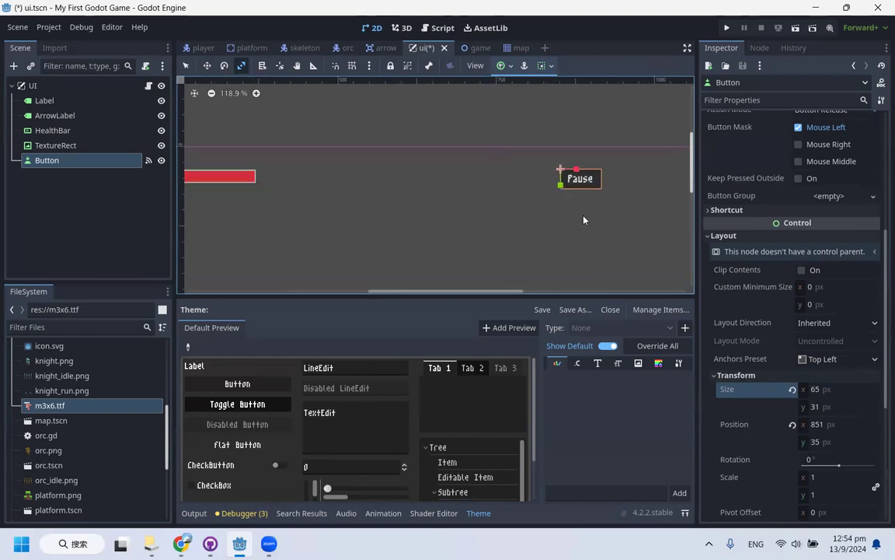
Switch back to select mode, run the project and toggle the game repeatedly between paused and resumed
{"action": "key", "text": "q"}
{"action": "left_click", "coordinate": [732, 26]}
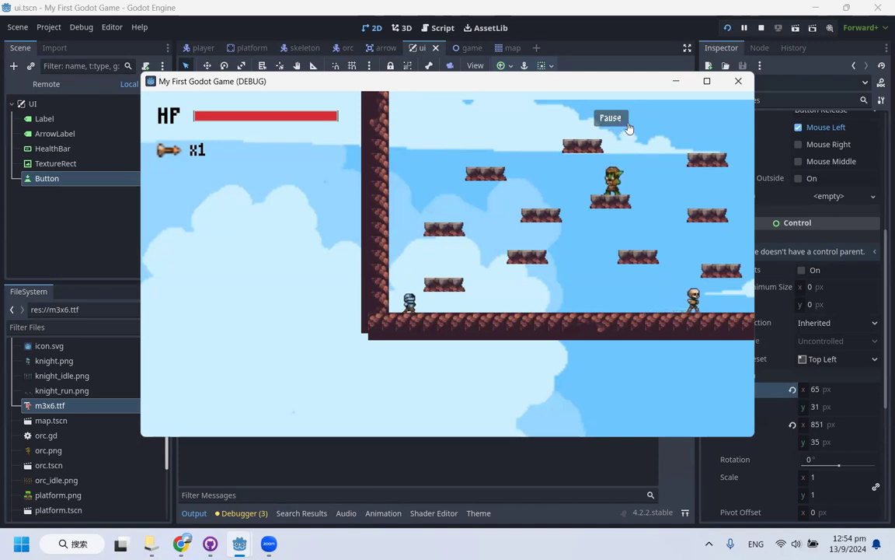
{"action": "left_click", "coordinate": [624, 123]}
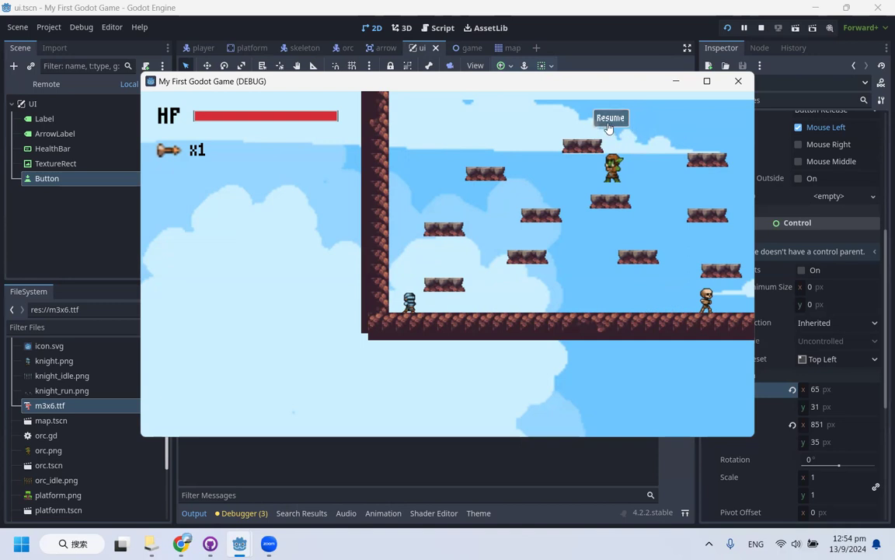
{"action": "left_click", "coordinate": [621, 125]}
{"action": "left_click", "coordinate": [622, 124]}
{"action": "left_click", "coordinate": [624, 123]}
{"action": "left_click", "coordinate": [624, 122]}
{"action": "left_click", "coordinate": [623, 123]}
Jump the knight across the platforms, test pausing and resuming during play, and close the game window
{"action": "key", "text": "space"}
{"action": "key", "text": "a"}
{"action": "key", "text": "space"}
{"action": "key", "text": "d"}
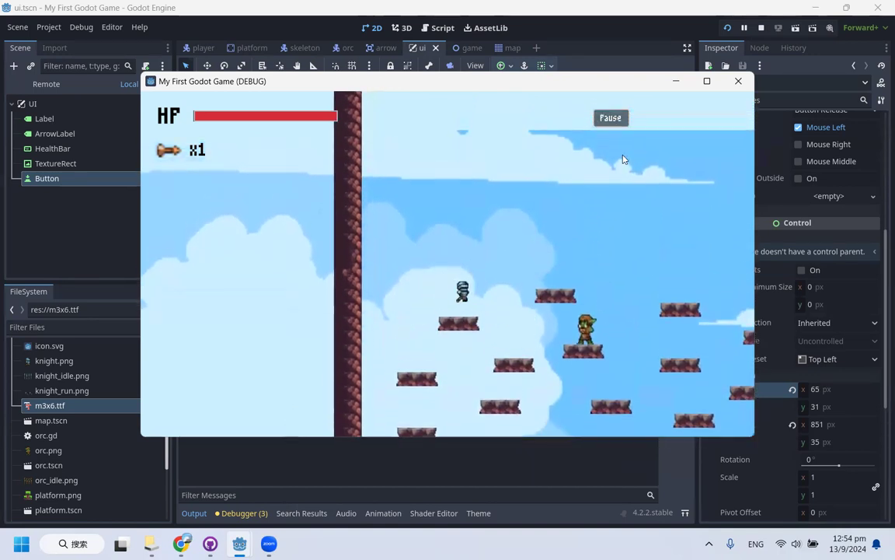
{"action": "key", "text": "space"}
{"action": "key", "text": "d"}
{"action": "left_click", "coordinate": [621, 121]}
{"action": "left_click", "coordinate": [621, 122]}
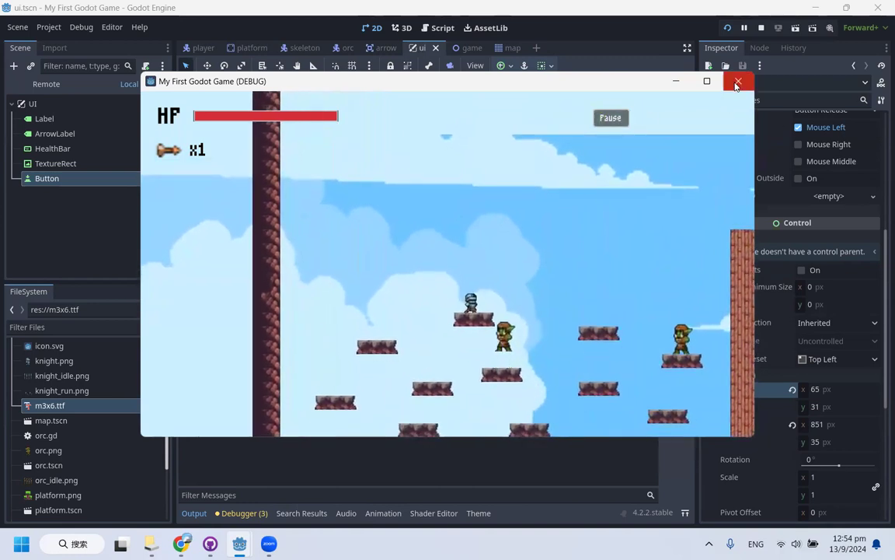
{"action": "left_click", "coordinate": [737, 83]}
{"action": "mouse_move", "coordinate": [181, 543]}
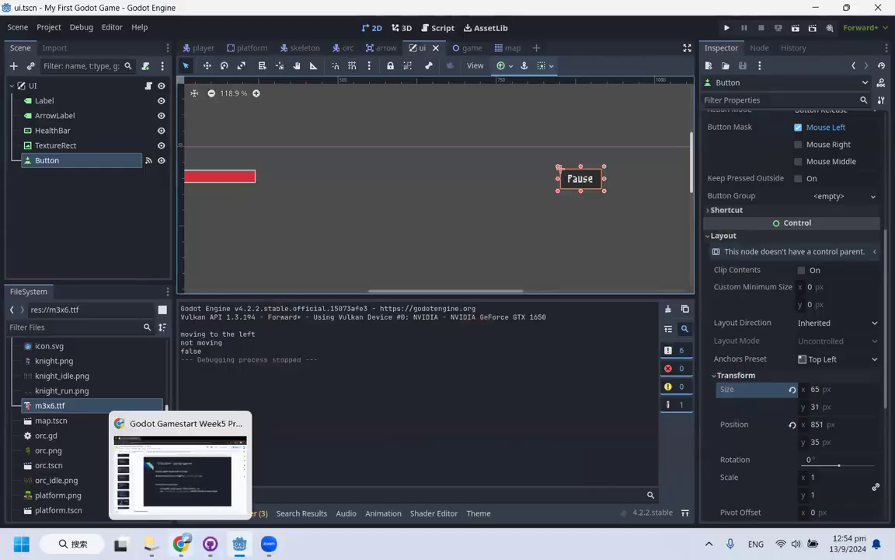
Switch to the Week5 presentation in Chrome and show the "UI button - level selection" slide with the scene tree
{"action": "left_click", "coordinate": [180, 470]}
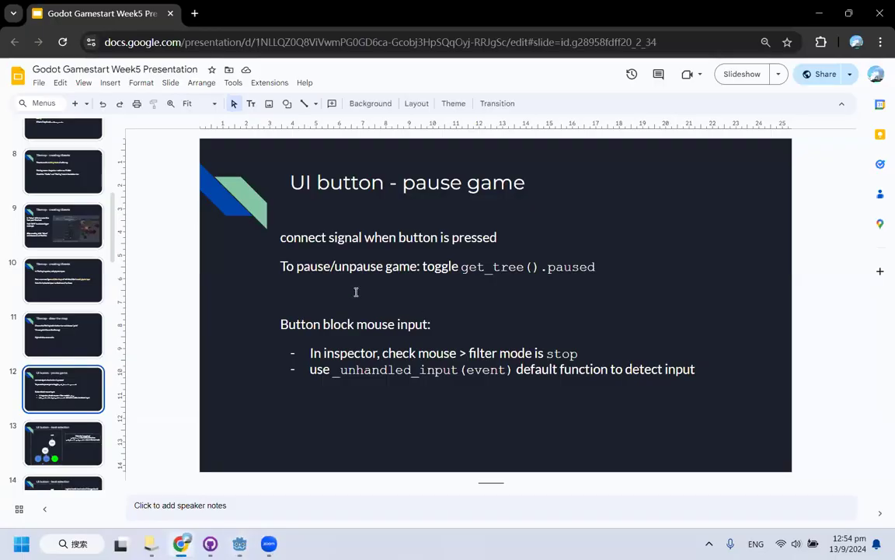
{"action": "scroll", "coordinate": [76, 382], "scroll_direction": "down", "scroll_amount": 3}
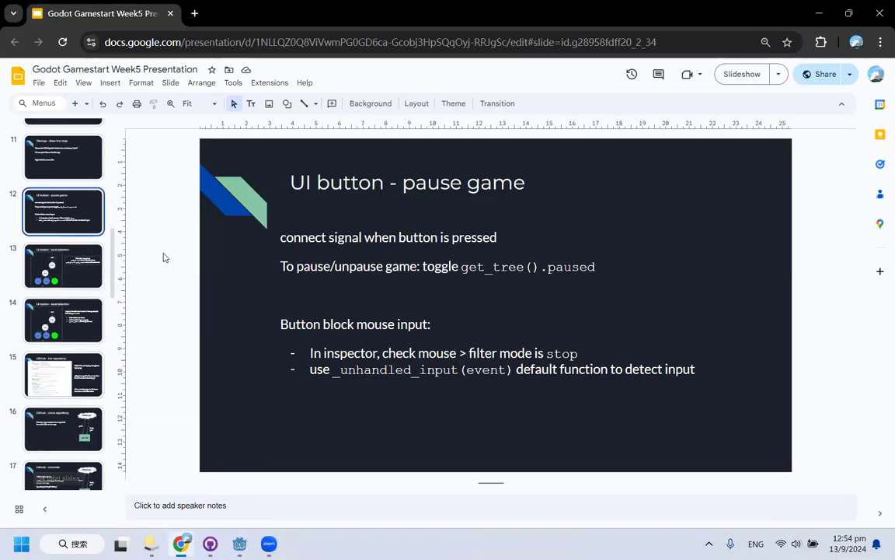
{"action": "left_click", "coordinate": [102, 264]}
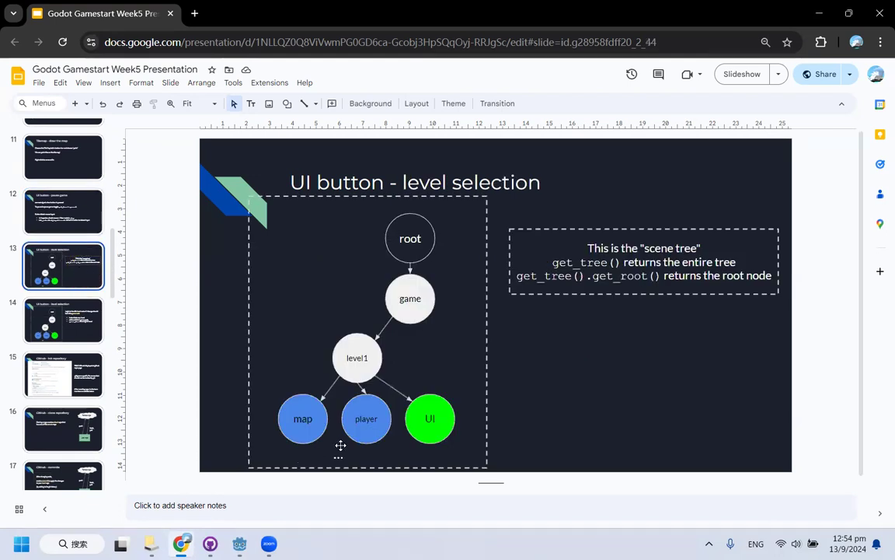
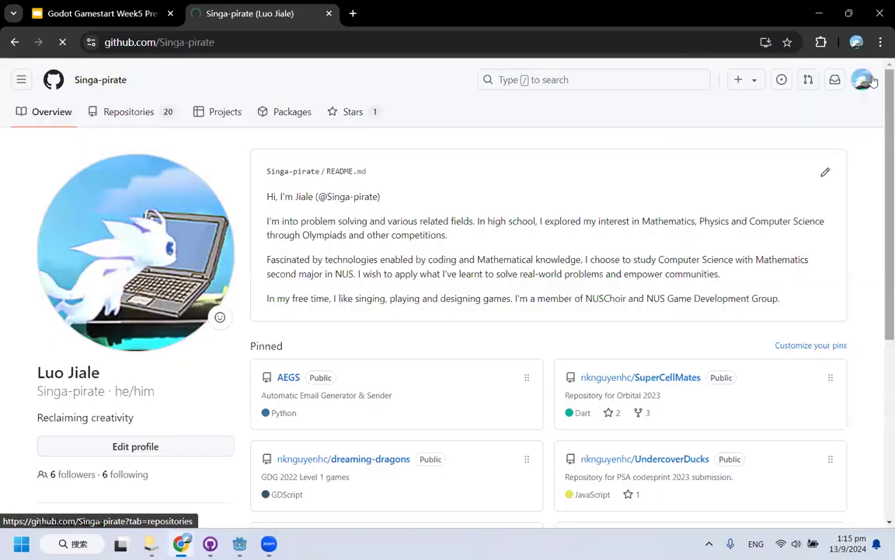
Open the account's own repositories list on GitHub and start creating a new repository
{"action": "left_click", "coordinate": [859, 80]}
{"action": "left_click", "coordinate": [746, 168]}
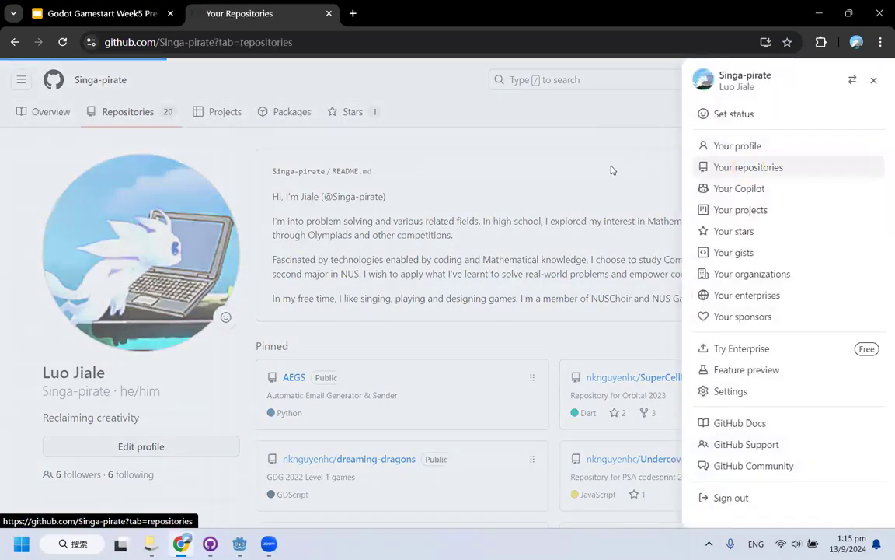
{"action": "scroll", "coordinate": [386, 361], "scroll_direction": "down", "scroll_amount": 20}
{"action": "scroll", "coordinate": [400, 345], "scroll_direction": "up", "scroll_amount": 20}
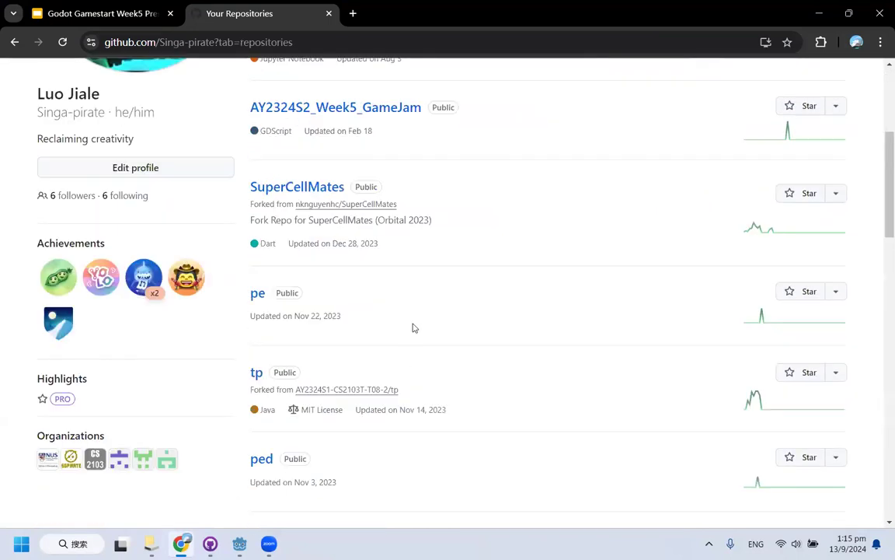
{"action": "left_click", "coordinate": [875, 81]}
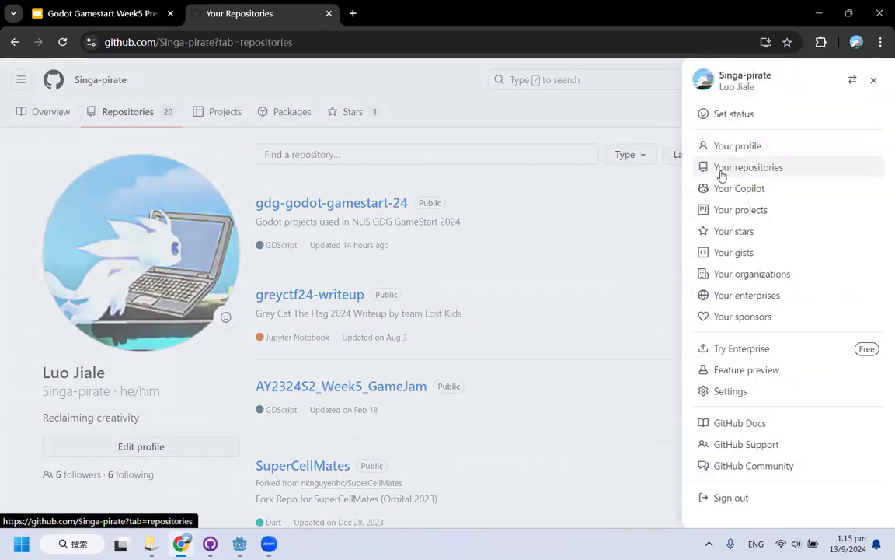
{"action": "left_click", "coordinate": [631, 136]}
{"action": "left_click", "coordinate": [821, 154]}
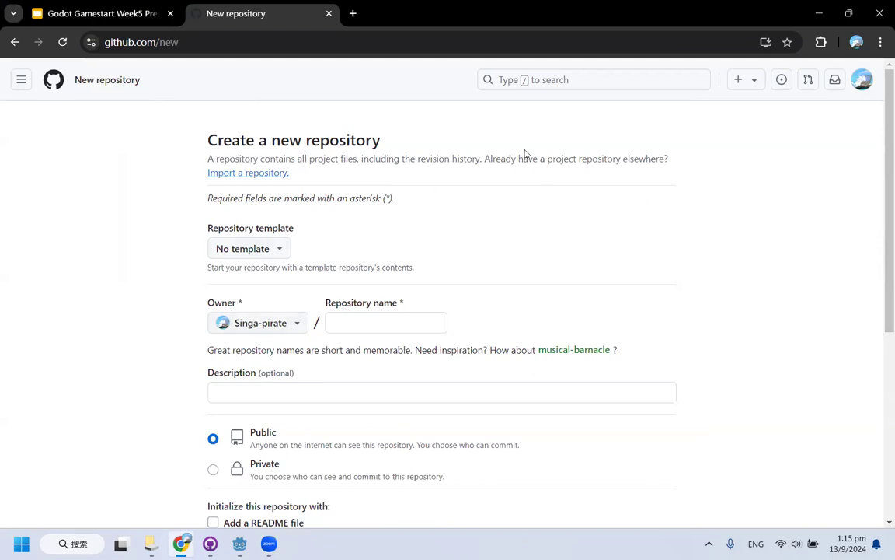
Name the new repository my-first-godot-game
{"action": "left_click", "coordinate": [353, 321]}
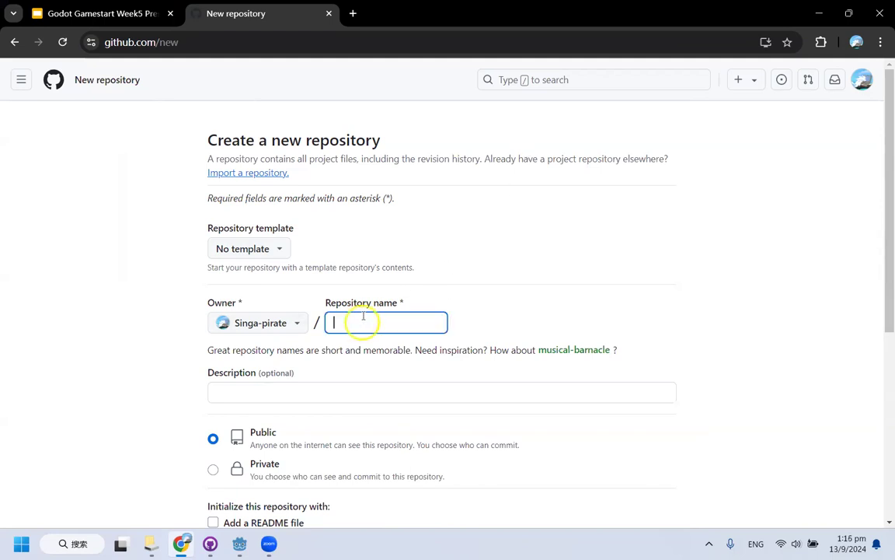
{"action": "scroll", "coordinate": [479, 311], "scroll_direction": "down", "scroll_amount": 3}
{"action": "scroll", "coordinate": [373, 257], "scroll_direction": "up", "scroll_amount": 3}
{"action": "type", "text": "my"}
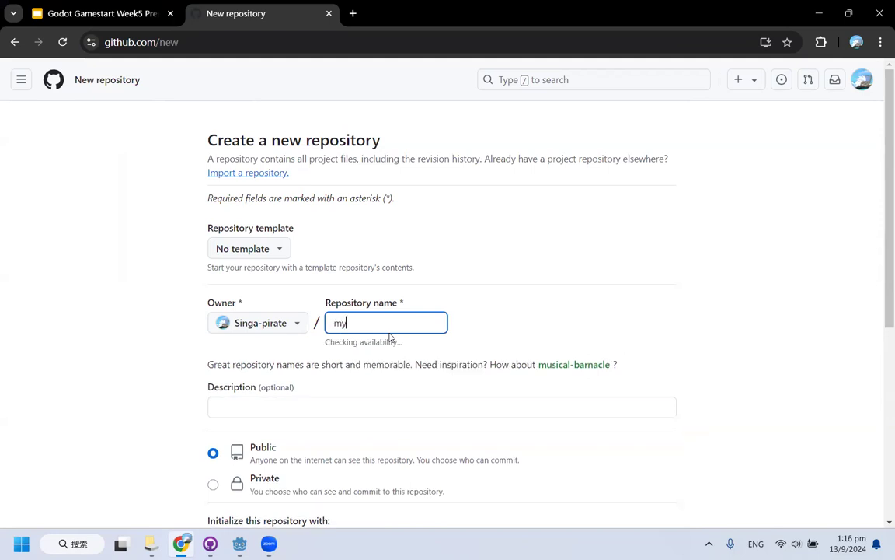
{"action": "type", "text": "-first-godot-game"}
{"action": "triple_click", "coordinate": [613, 284]}
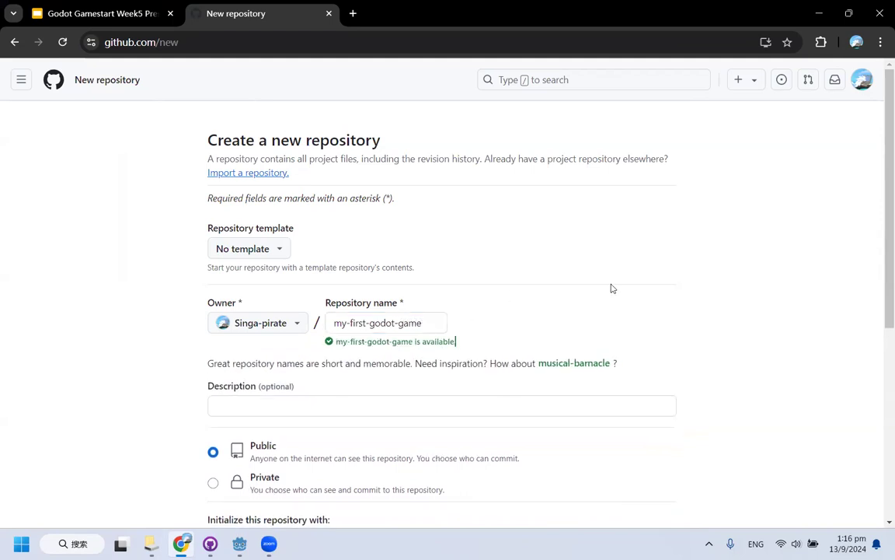
{"action": "left_click", "coordinate": [624, 285]}
{"action": "left_click_drag", "start_coordinate": [423, 323], "coordinate": [315, 330]}
{"action": "left_click", "coordinate": [532, 320]}
Leave the repository description empty and set its visibility to Private
{"action": "scroll", "coordinate": [532, 323], "scroll_direction": "down", "scroll_amount": 2}
{"action": "left_click", "coordinate": [247, 229]}
{"action": "left_click", "coordinate": [259, 215]}
{"action": "left_click", "coordinate": [232, 213]}
{"action": "left_click", "coordinate": [156, 225]}
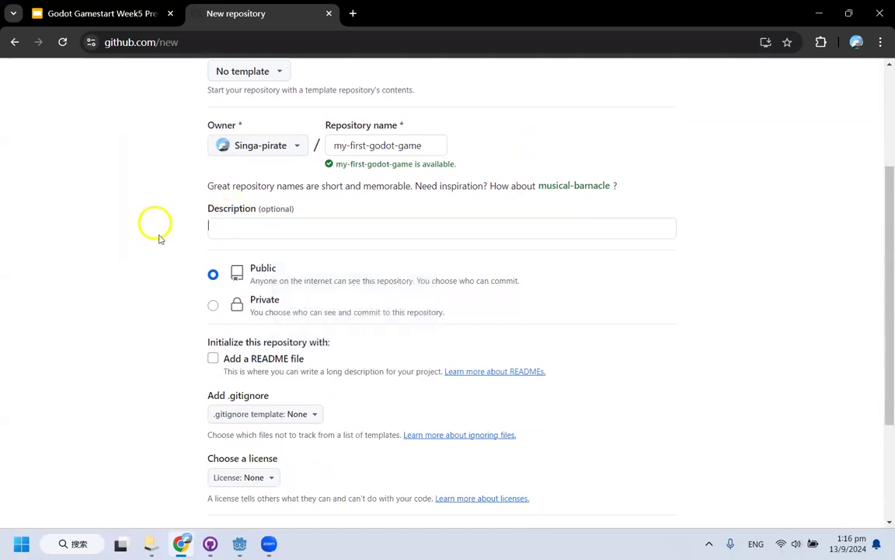
{"action": "left_click", "coordinate": [278, 303]}
{"action": "left_click", "coordinate": [266, 275]}
{"action": "left_click", "coordinate": [217, 308]}
{"action": "scroll", "coordinate": [334, 334], "scroll_direction": "down", "scroll_amount": 2}
{"action": "scroll", "coordinate": [272, 334], "scroll_direction": "up", "scroll_amount": 2}
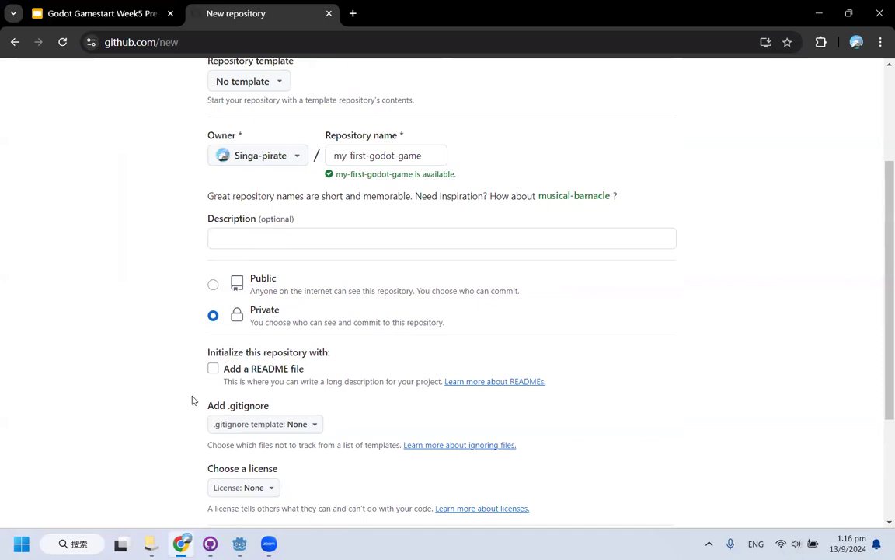
{"action": "scroll", "coordinate": [245, 340], "scroll_direction": "down", "scroll_amount": 1}
{"action": "scroll", "coordinate": [272, 302], "scroll_direction": "up", "scroll_amount": 3}
{"action": "scroll", "coordinate": [272, 302], "scroll_direction": "down", "scroll_amount": 2}
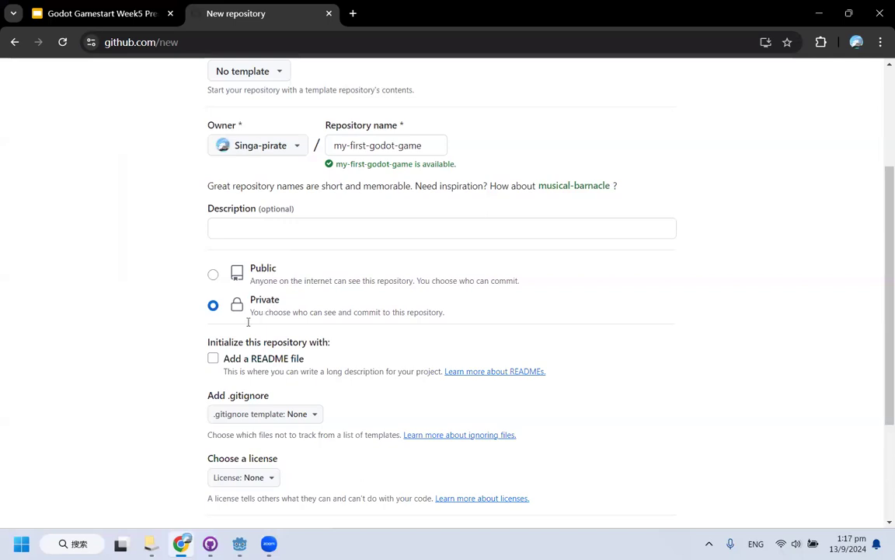
Create the repository with a README file and the Godot .gitignore template
{"action": "left_click", "coordinate": [213, 359]}
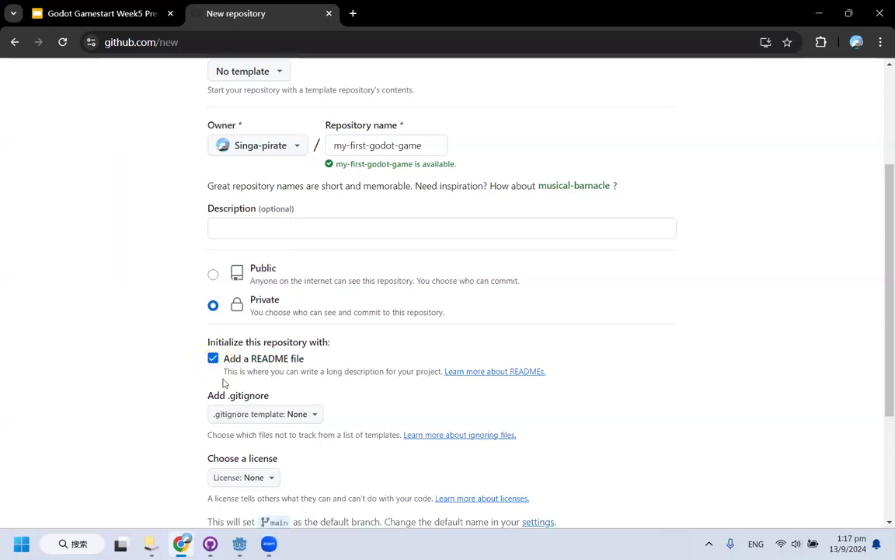
{"action": "scroll", "coordinate": [234, 350], "scroll_direction": "down", "scroll_amount": 2}
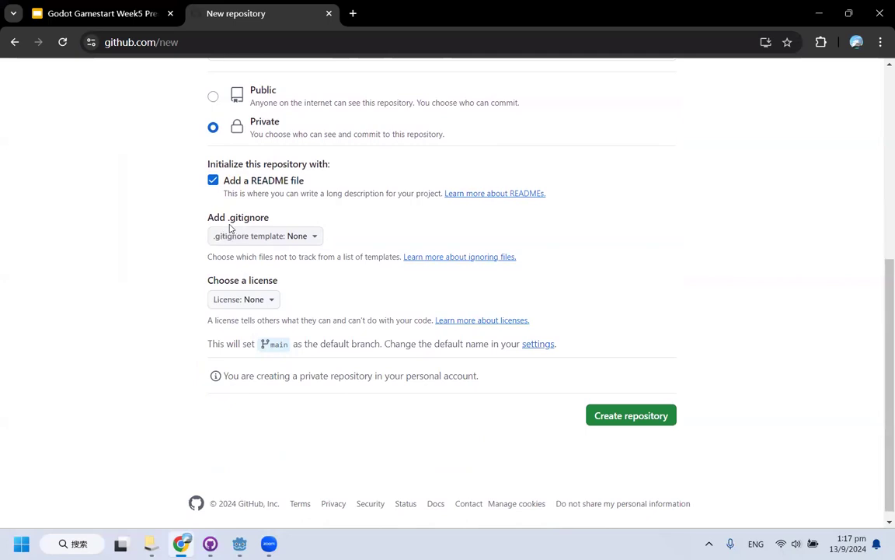
{"action": "left_click", "coordinate": [308, 237]}
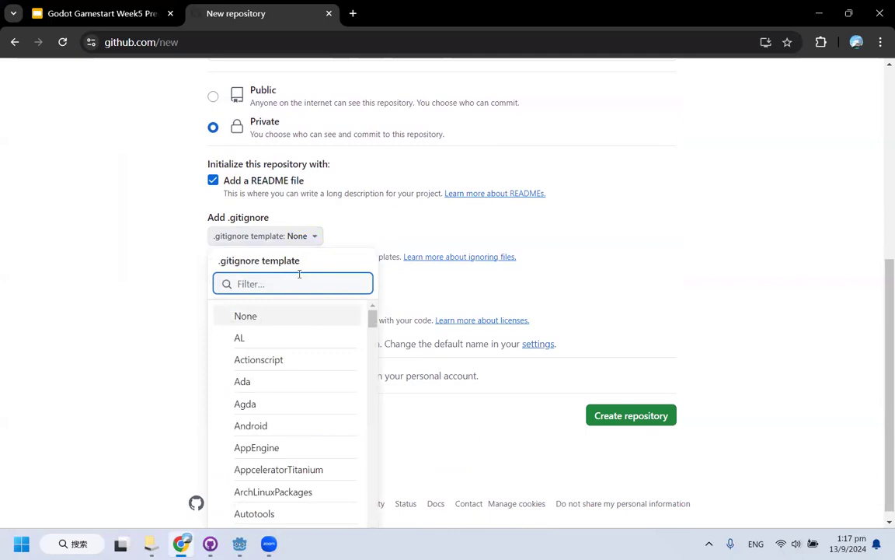
{"action": "type", "text": "godo"}
{"action": "key", "text": "Return"}
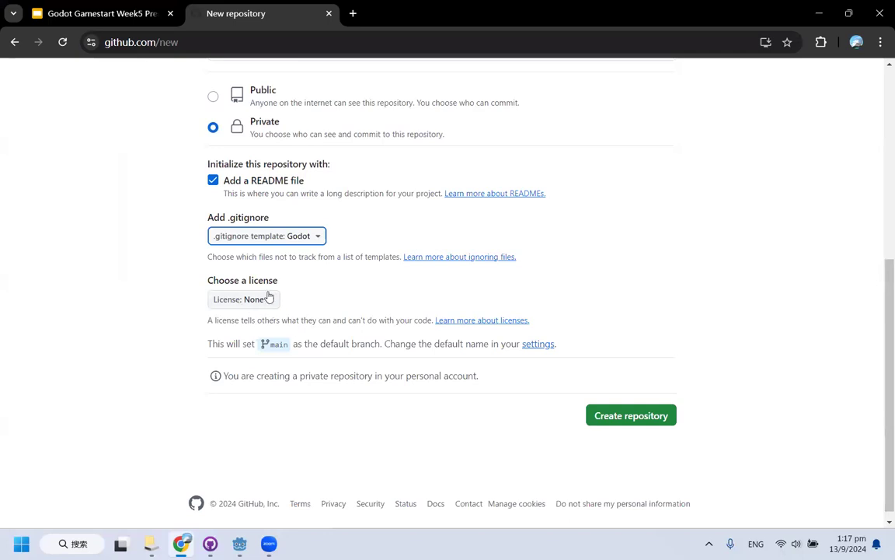
{"action": "left_click", "coordinate": [631, 415]}
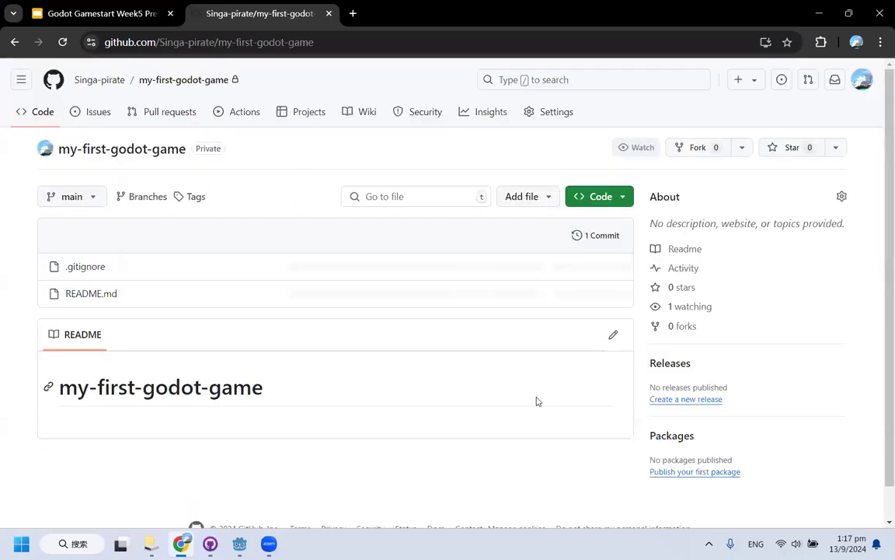
Return to the "GitHub - init repository" slide and highlight the README and .gitignore terms in its notes
{"action": "left_click", "coordinate": [67, 6]}
{"action": "double_click", "coordinate": [608, 311]}
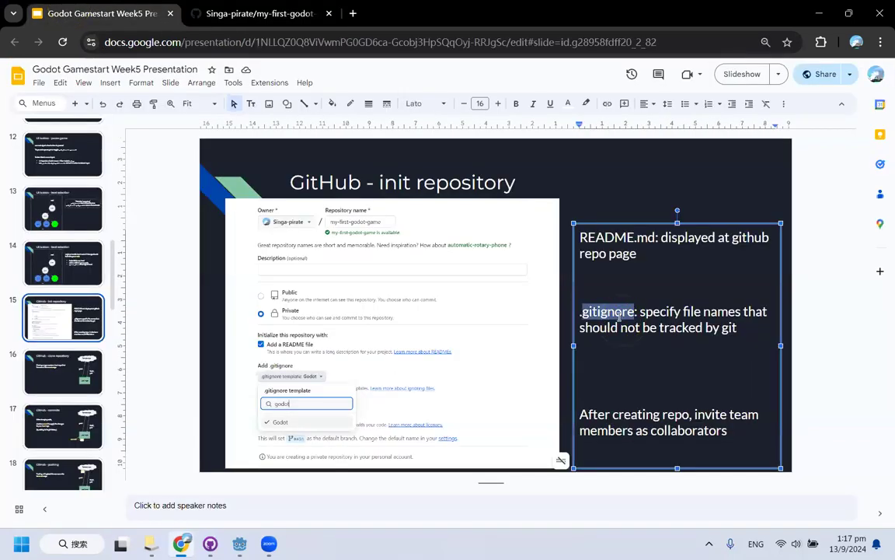
{"action": "double_click", "coordinate": [606, 237]}
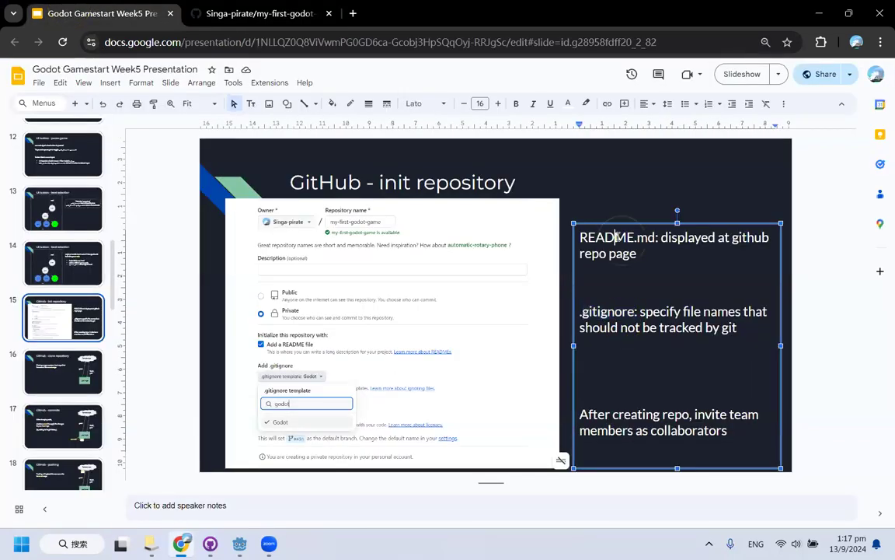
{"action": "double_click", "coordinate": [617, 310]}
{"action": "double_click", "coordinate": [621, 238]}
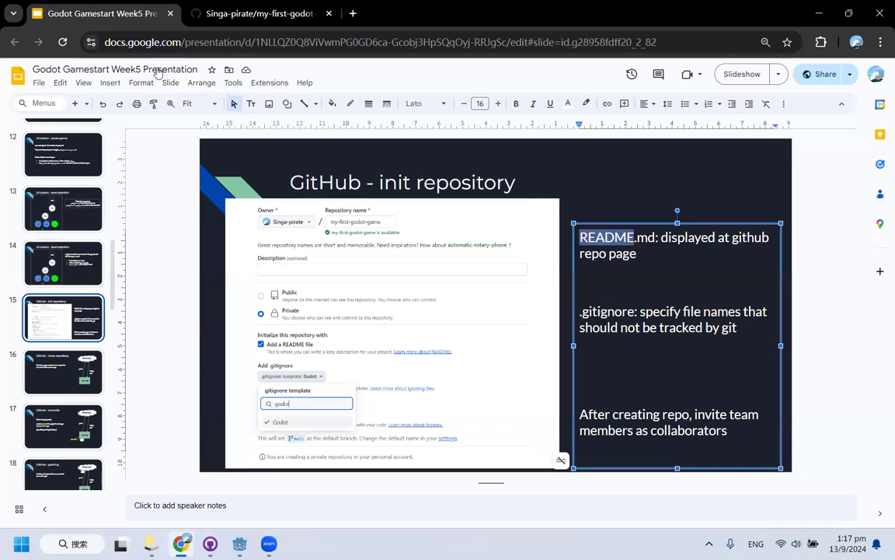
View README.md in the my-first-godot-game repository and compare its heading with the README shown on the repository's main page
{"action": "key", "text": "ctrl+Tab"}
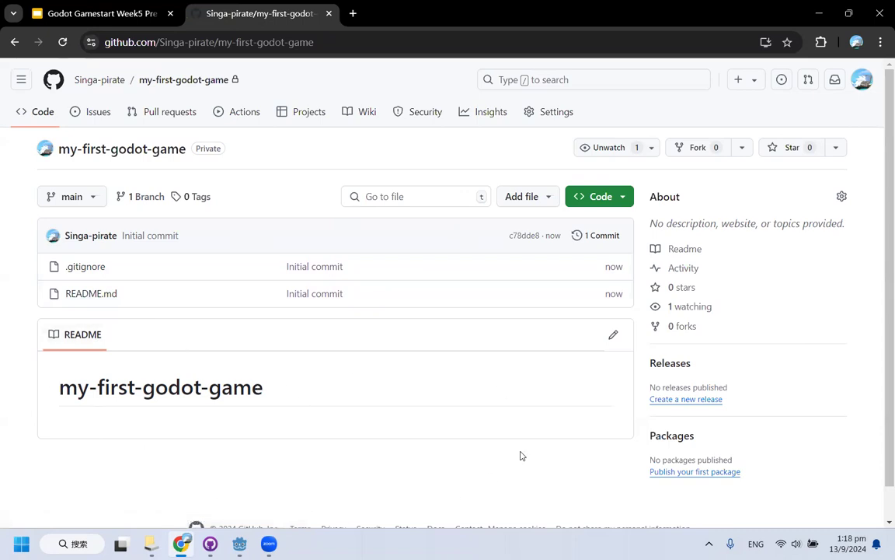
{"action": "left_click", "coordinate": [94, 295]}
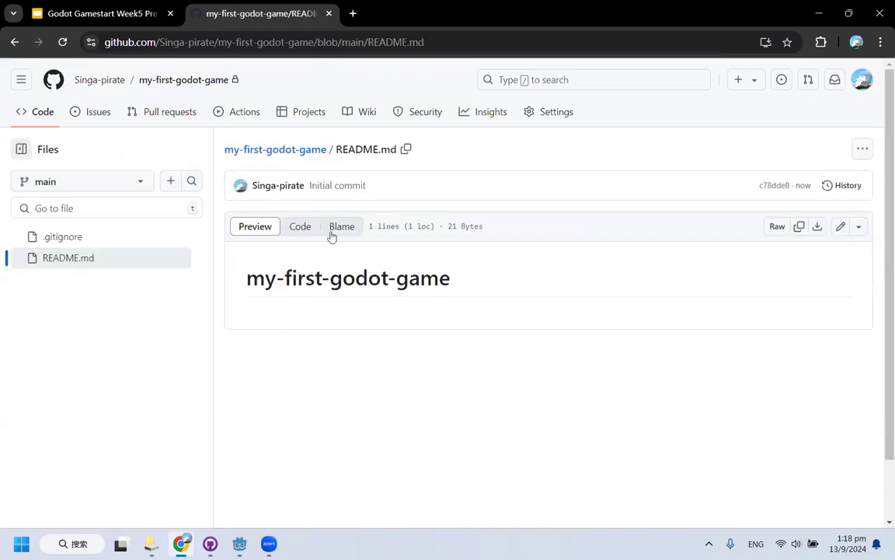
{"action": "left_click_drag", "start_coordinate": [244, 278], "coordinate": [252, 298]}
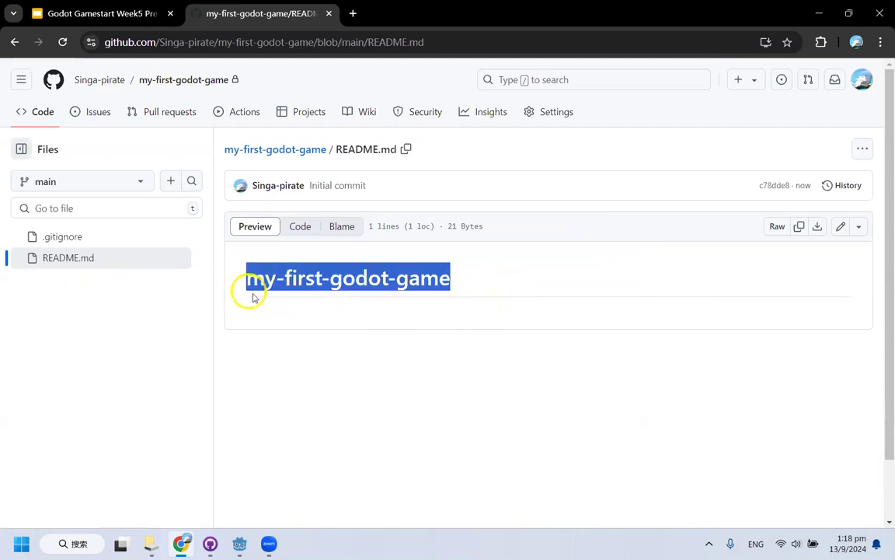
{"action": "left_click", "coordinate": [198, 80]}
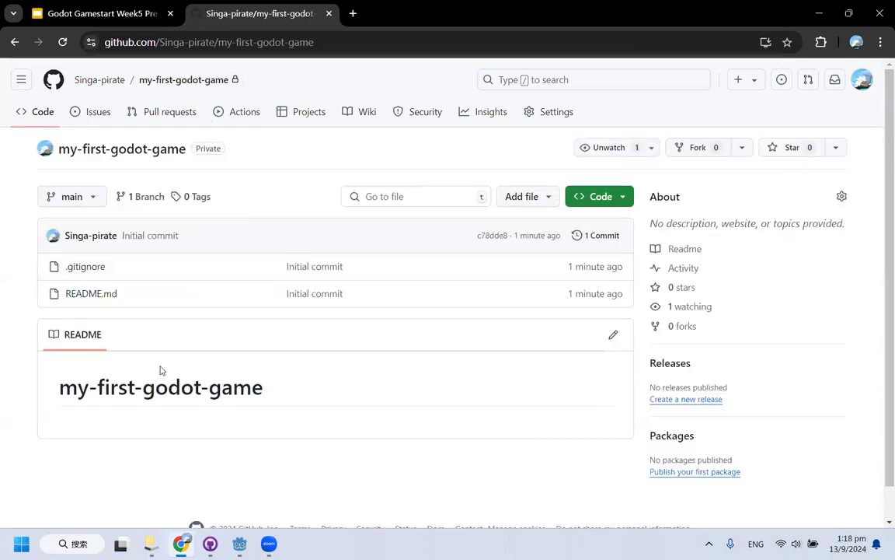
{"action": "left_click_drag", "start_coordinate": [61, 384], "coordinate": [300, 398]}
{"action": "left_click", "coordinate": [300, 397]}
Open the repository's .gitignore file and examine its ignore patterns, highlighting .godot/, export.cfg and the *.translation line
{"action": "left_click", "coordinate": [130, 8]}
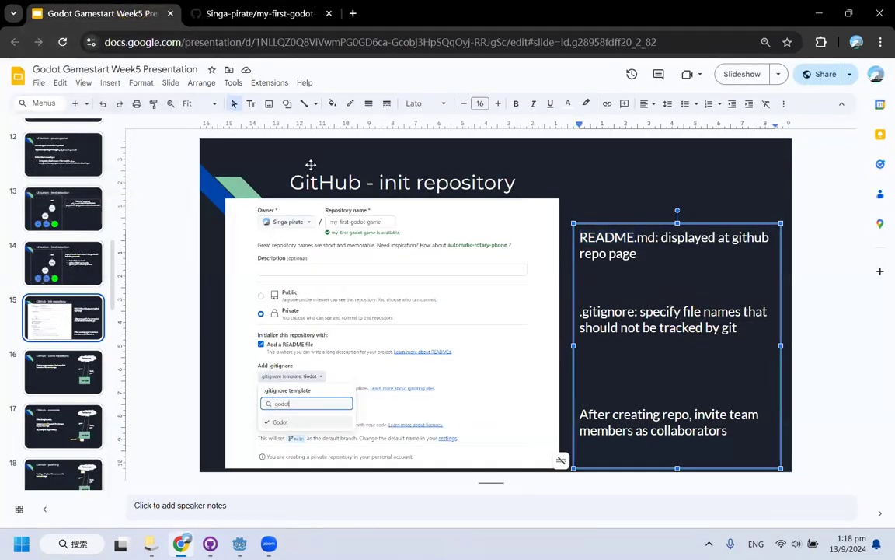
{"action": "left_click", "coordinate": [221, 20]}
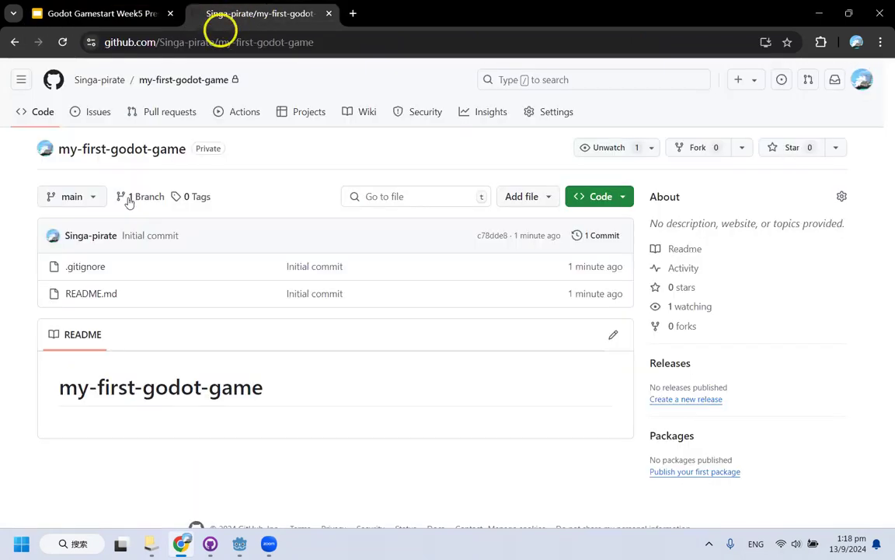
{"action": "left_click", "coordinate": [87, 267]}
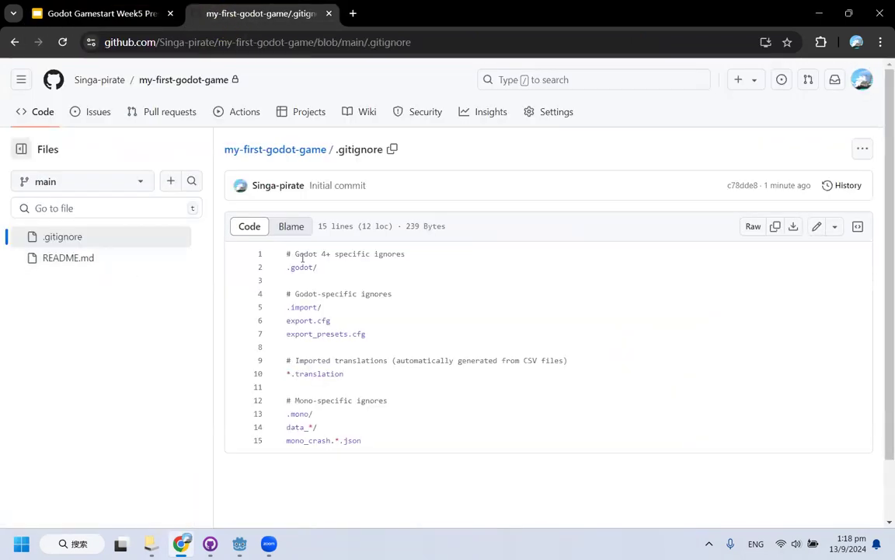
{"action": "left_click_drag", "start_coordinate": [406, 446], "coordinate": [208, 260]}
{"action": "left_click", "coordinate": [443, 333]}
{"action": "left_click_drag", "start_coordinate": [321, 268], "coordinate": [281, 269]}
{"action": "left_click", "coordinate": [307, 285]}
{"action": "left_click_drag", "start_coordinate": [335, 321], "coordinate": [281, 320]}
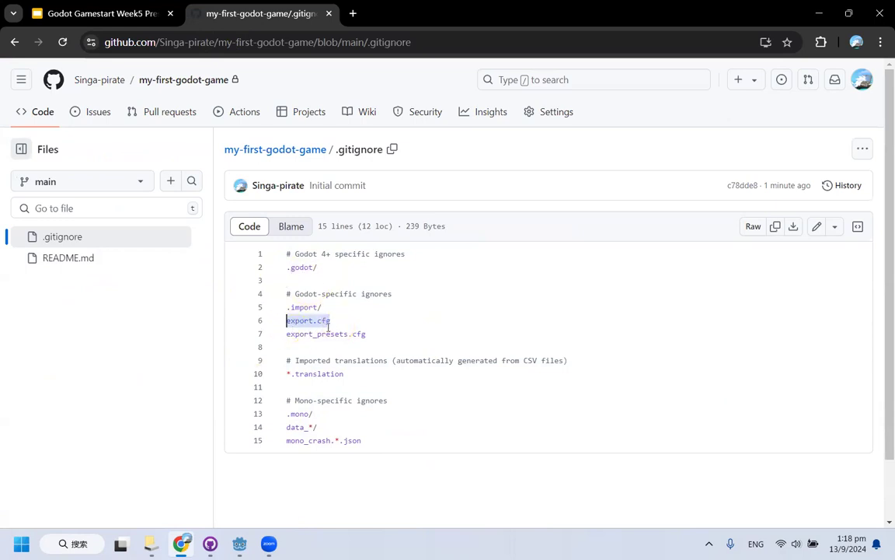
{"action": "left_click_drag", "start_coordinate": [286, 374], "coordinate": [347, 374]}
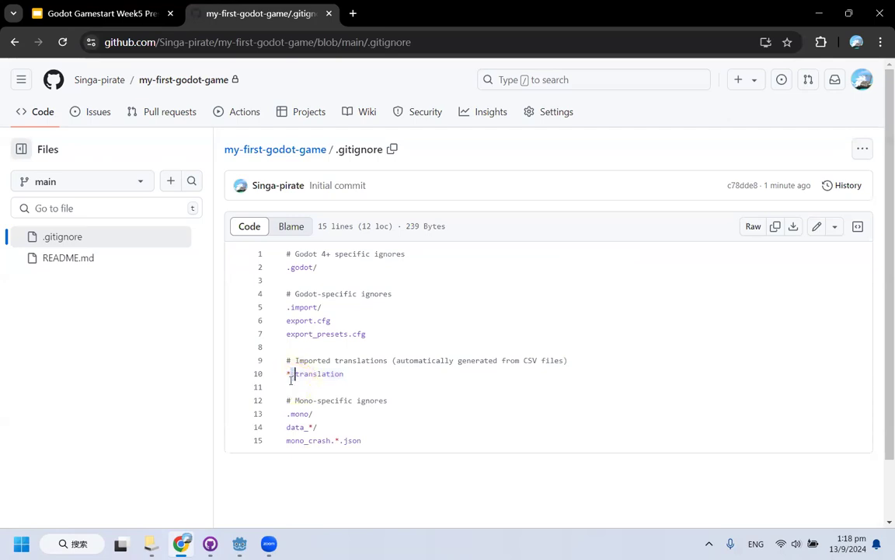
Check the .gitignore note on the slide again and highlight the .godot/ entry in the repository's .gitignore file
{"action": "left_click", "coordinate": [124, 9]}
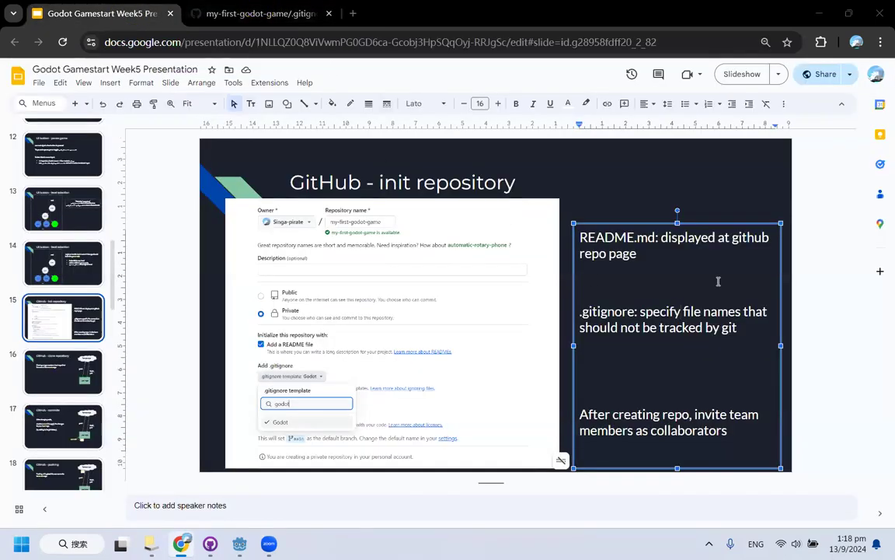
{"action": "left_click", "coordinate": [289, 14]}
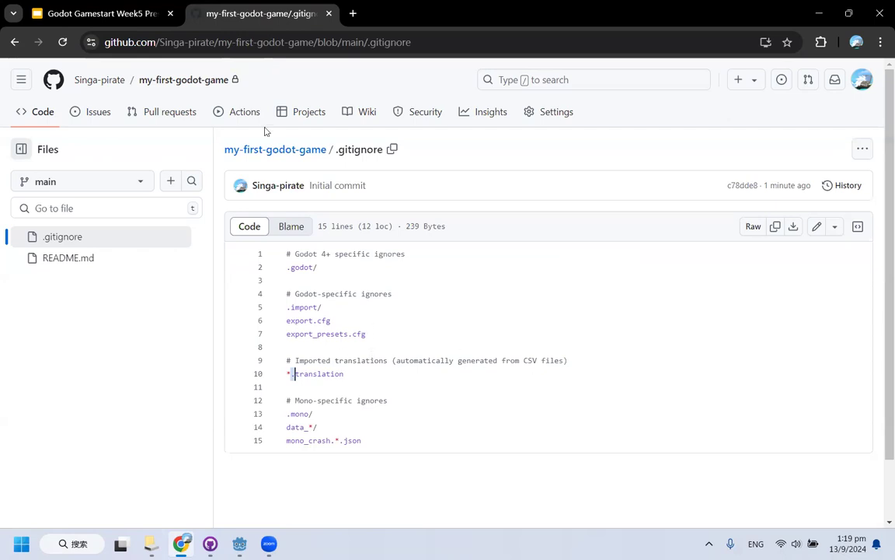
{"action": "mouse_move", "coordinate": [92, 7]}
{"action": "left_click", "coordinate": [374, 346]}
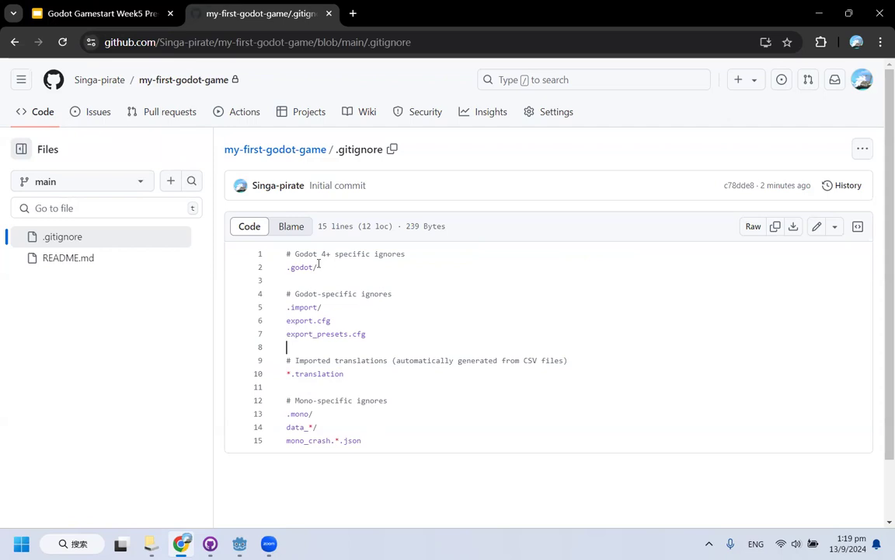
{"action": "left_click_drag", "start_coordinate": [286, 267], "coordinate": [322, 273]}
{"action": "left_click", "coordinate": [344, 272]}
{"action": "left_click_drag", "start_coordinate": [284, 268], "coordinate": [329, 269]}
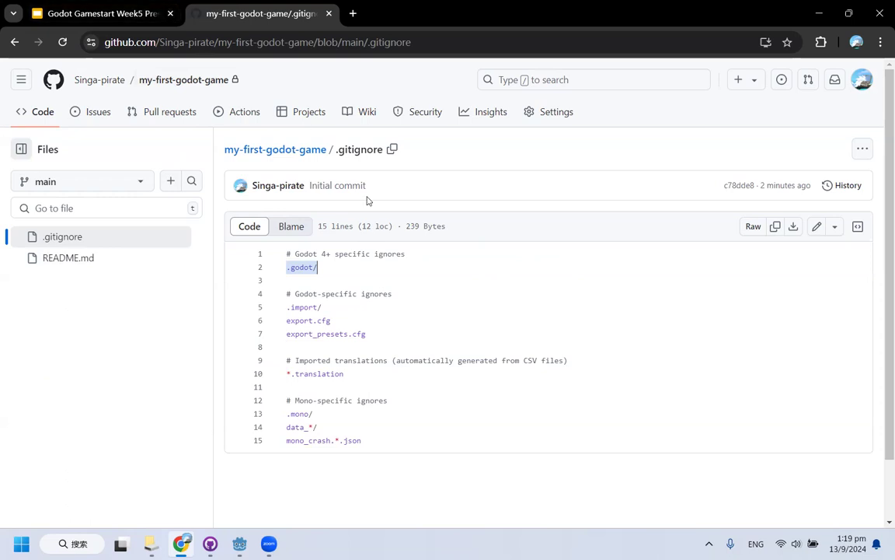
{"action": "left_click", "coordinate": [346, 270]}
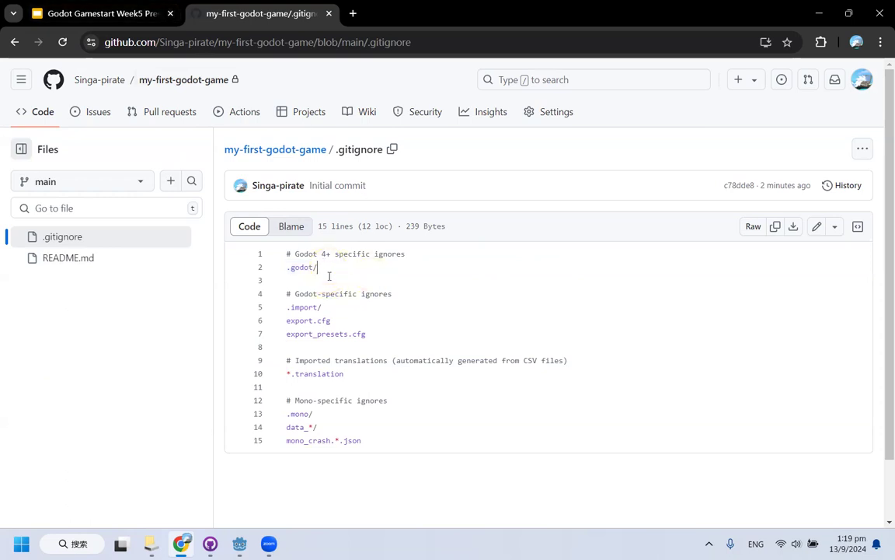
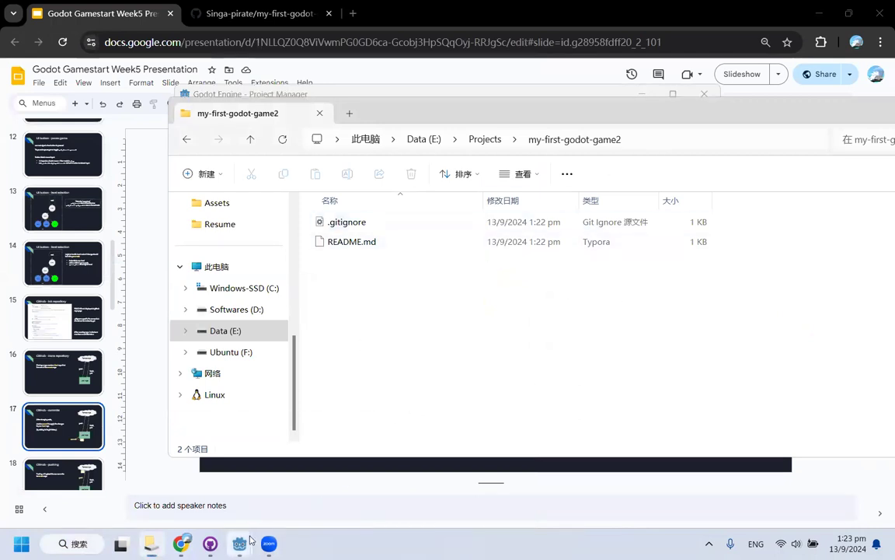
Switch to Godot's Project Manager and start creating a new project
{"action": "mouse_move", "coordinate": [239, 544]}
{"action": "left_click", "coordinate": [294, 477]}
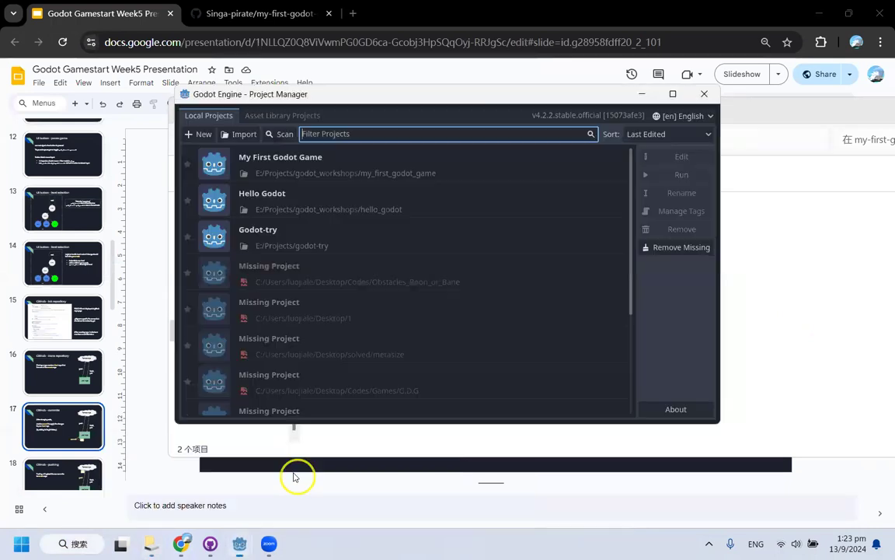
{"action": "left_click_drag", "start_coordinate": [402, 107], "coordinate": [454, 180]}
{"action": "left_click", "coordinate": [248, 212]}
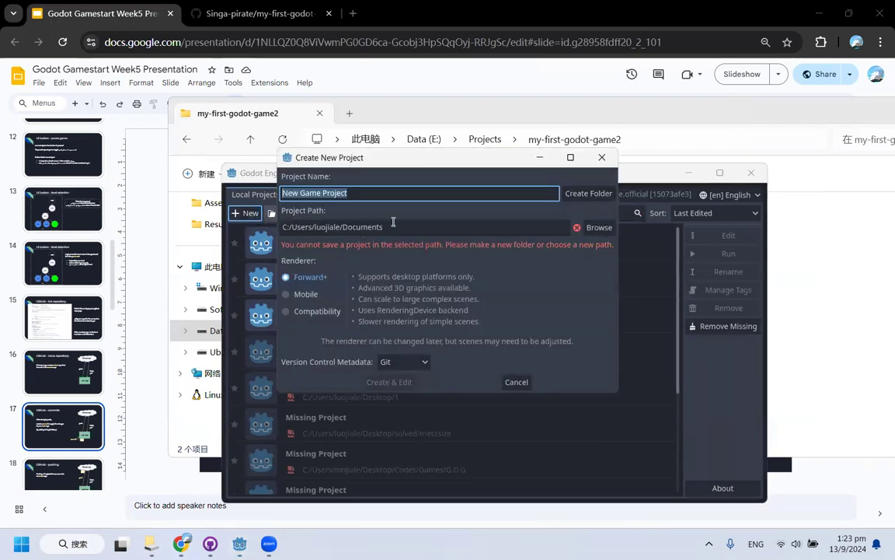
Set the new project's path to the E:/Projects/my-first-godot-game2 folder
{"action": "left_click", "coordinate": [515, 223]}
{"action": "left_click", "coordinate": [595, 227]}
{"action": "scroll", "coordinate": [561, 372], "scroll_direction": "down", "scroll_amount": 2}
{"action": "scroll", "coordinate": [494, 323], "scroll_direction": "up", "scroll_amount": 2}
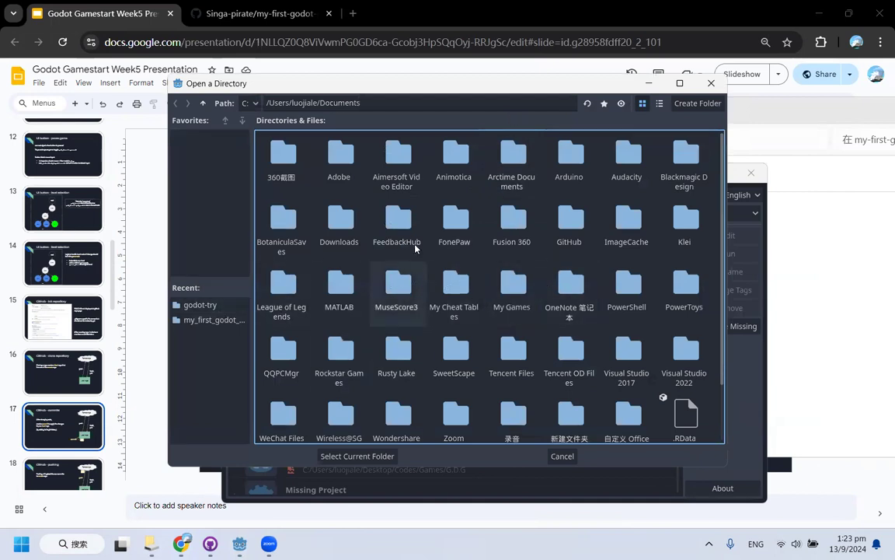
{"action": "left_click", "coordinate": [249, 103]}
{"action": "left_click", "coordinate": [233, 144]}
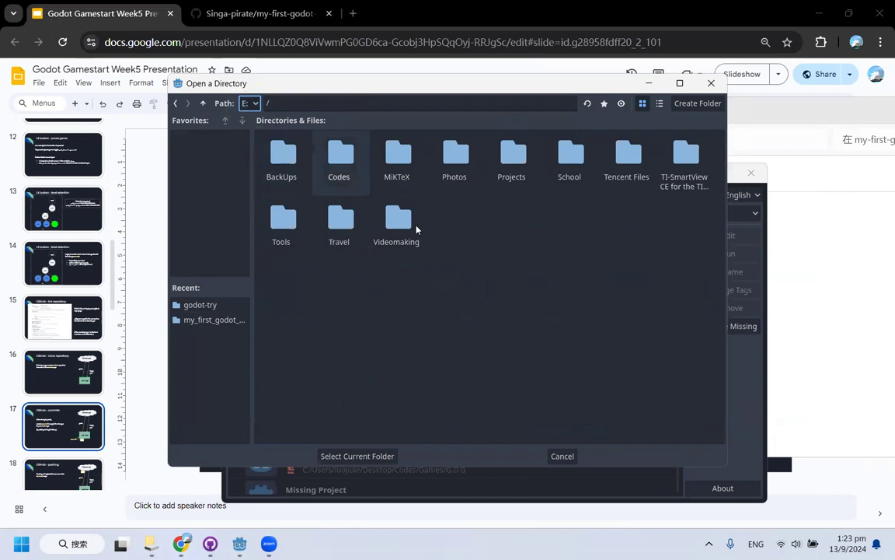
{"action": "double_click", "coordinate": [512, 155]}
{"action": "left_click", "coordinate": [343, 228]}
{"action": "double_click", "coordinate": [343, 228]}
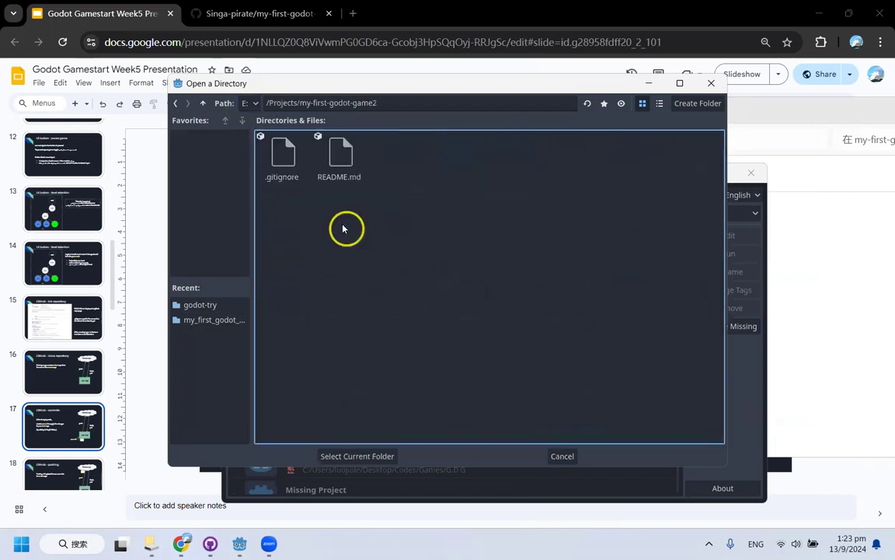
{"action": "left_click", "coordinate": [361, 456]}
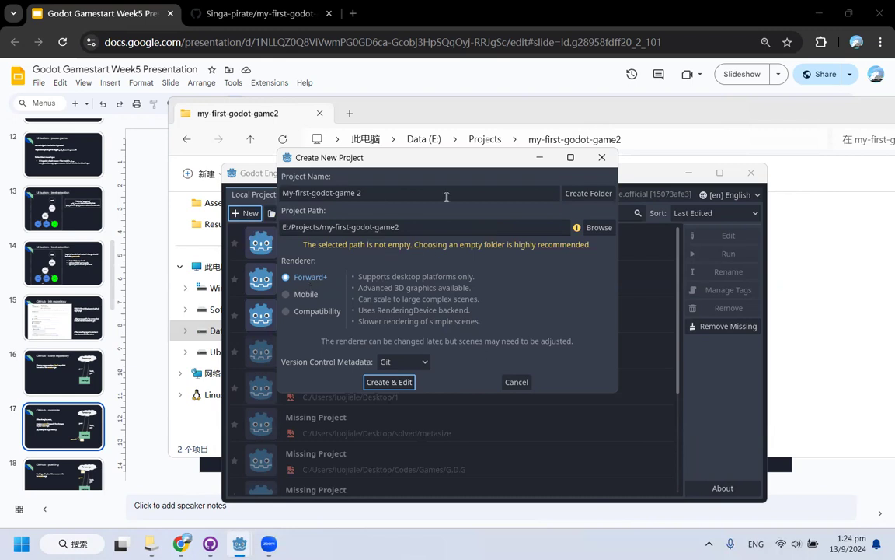
Create the project with the Forward+ renderer and Git metadata, accepting the non-empty folder, and open it for editing
{"action": "left_click", "coordinate": [389, 382]}
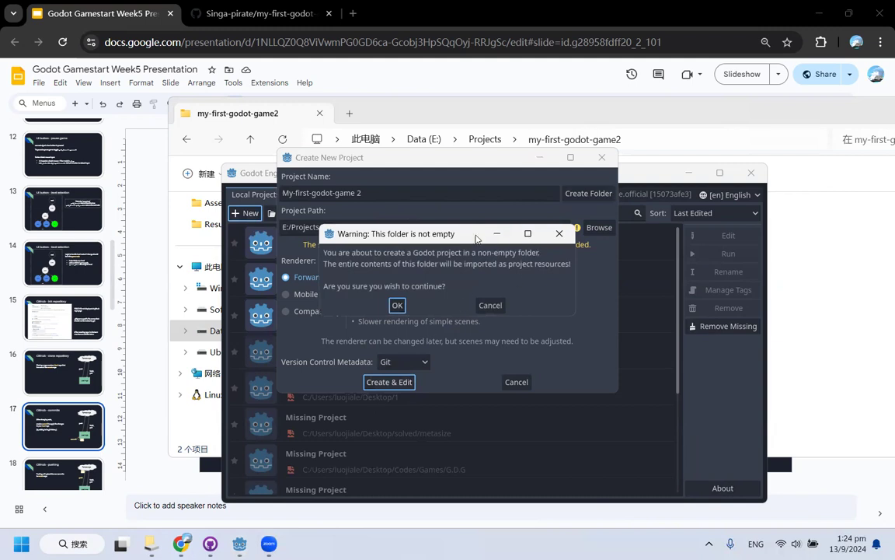
{"action": "left_click_drag", "start_coordinate": [501, 239], "coordinate": [317, 260]}
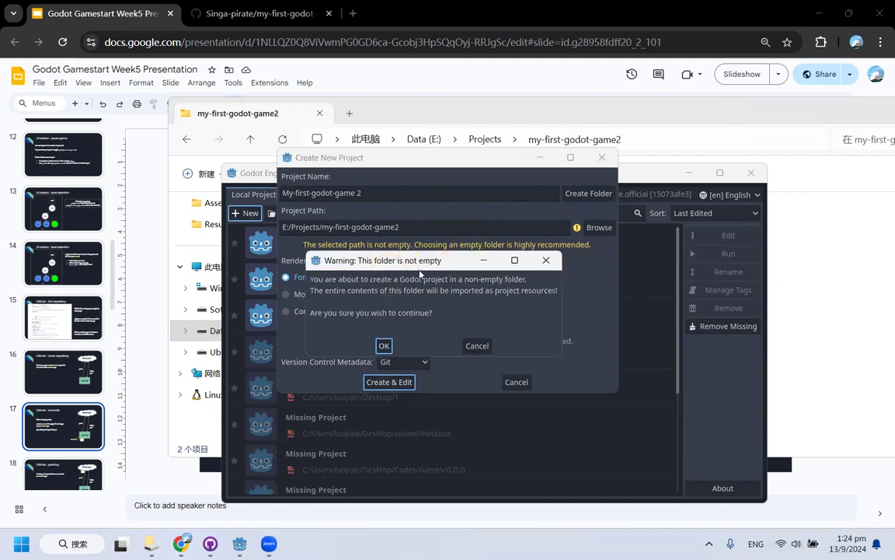
{"action": "left_click", "coordinate": [386, 348]}
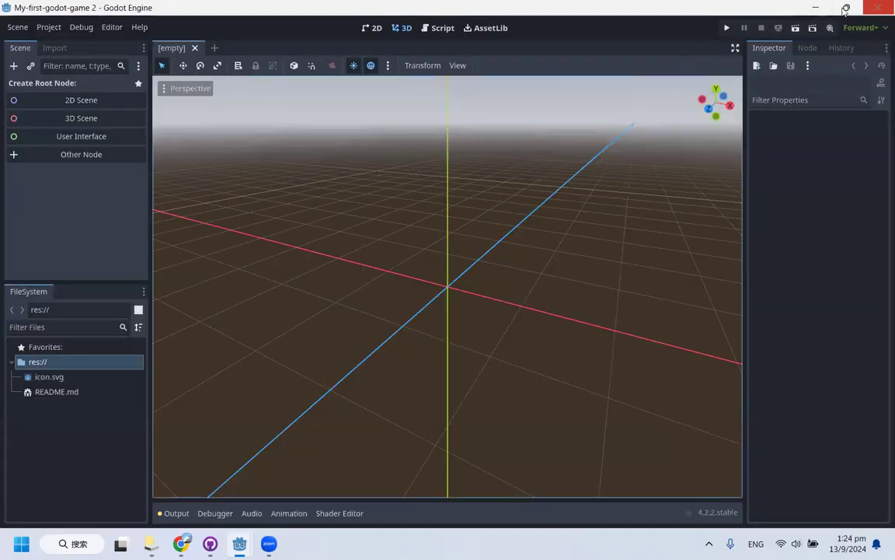
Minimize the Godot editor, look at the files in the my-first-godot-game2 folder and switch to GitHub Desktop
{"action": "left_click", "coordinate": [816, 10]}
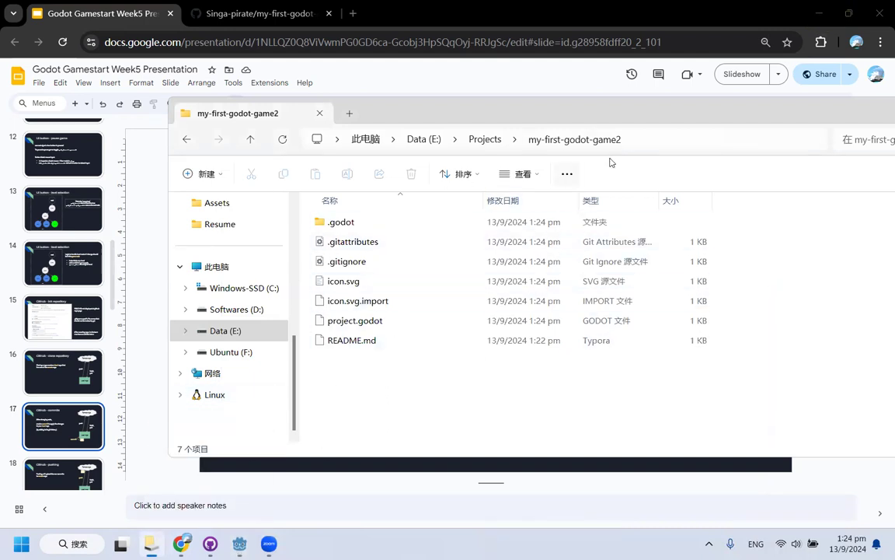
{"action": "left_click_drag", "start_coordinate": [592, 121], "coordinate": [490, 118]}
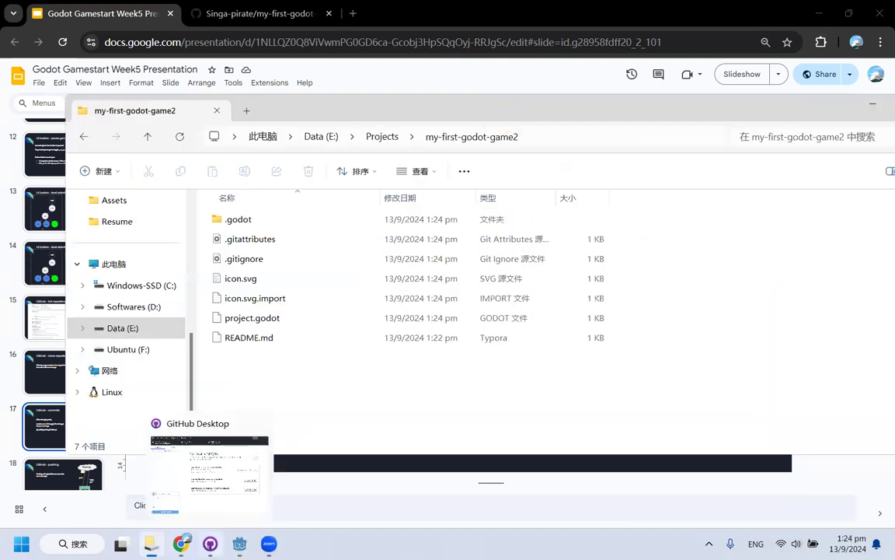
{"action": "left_click", "coordinate": [210, 544]}
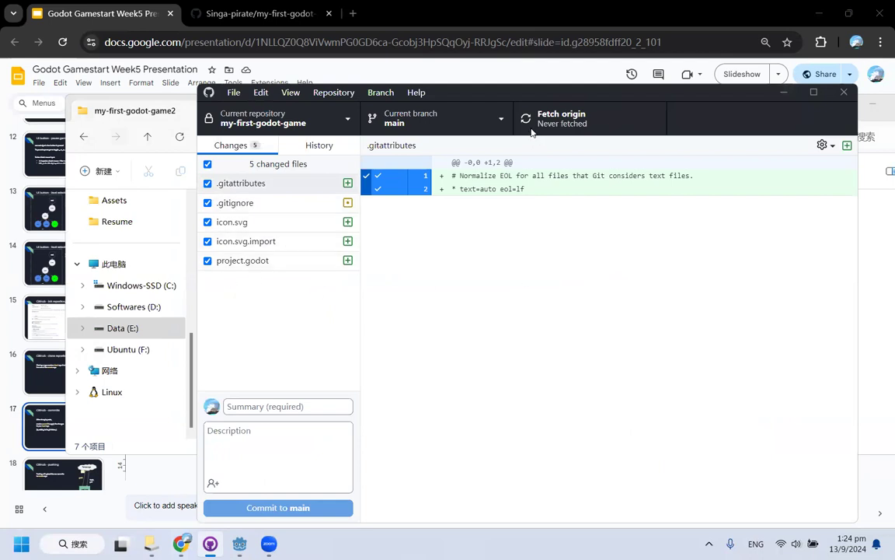
{"action": "left_click_drag", "start_coordinate": [494, 94], "coordinate": [468, 93]}
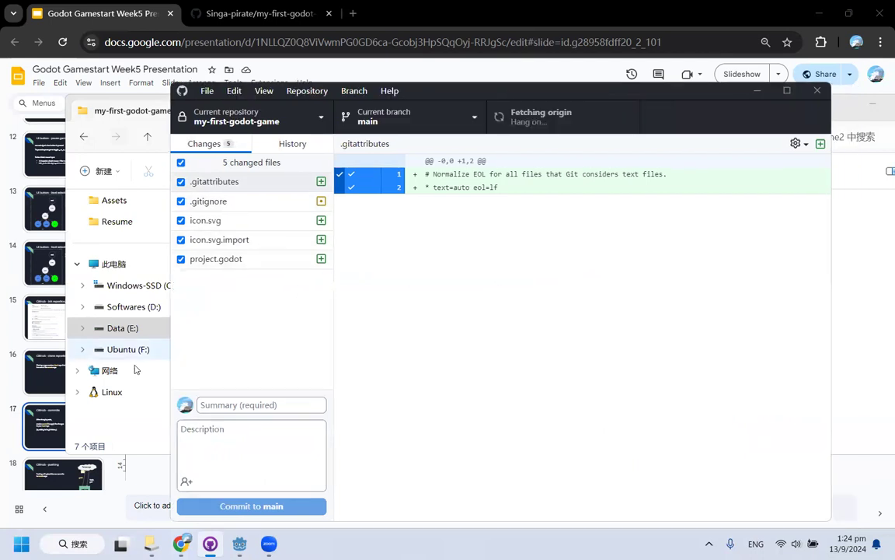
{"action": "left_click", "coordinate": [130, 434]}
{"action": "left_click", "coordinate": [210, 544]}
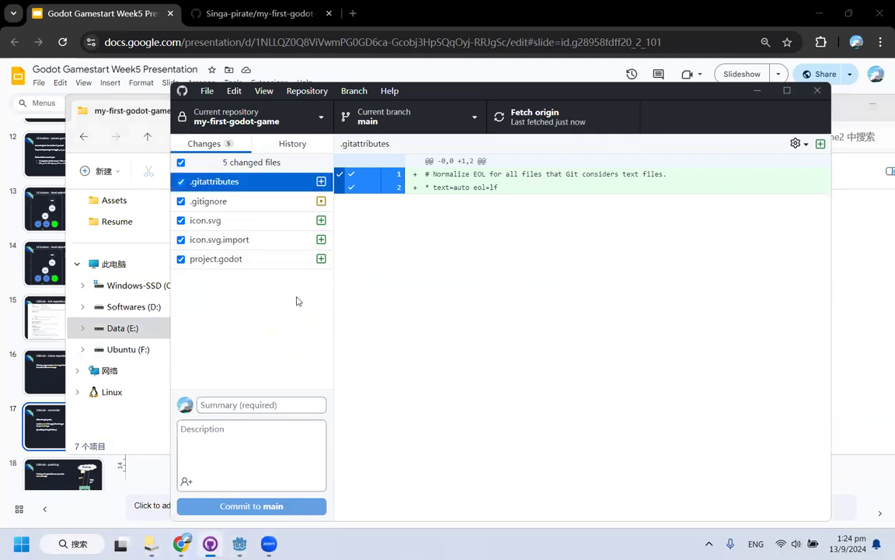
Look through the diffs of the changed files project.godot, icon.svg.import, icon.svg, .gitignore and .gitattributes
{"action": "left_click", "coordinate": [286, 258]}
{"action": "left_click", "coordinate": [294, 243]}
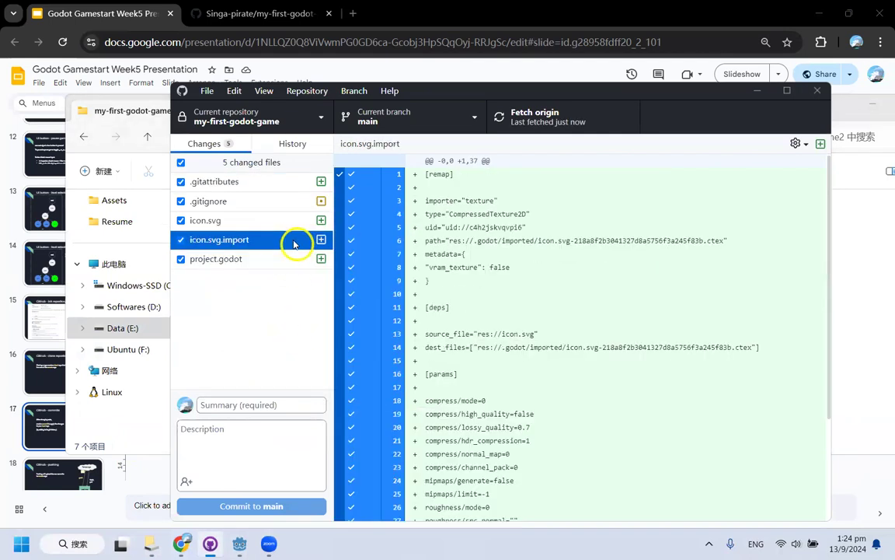
{"action": "left_click", "coordinate": [269, 221]}
{"action": "left_click", "coordinate": [273, 240]}
{"action": "left_click", "coordinate": [296, 260]}
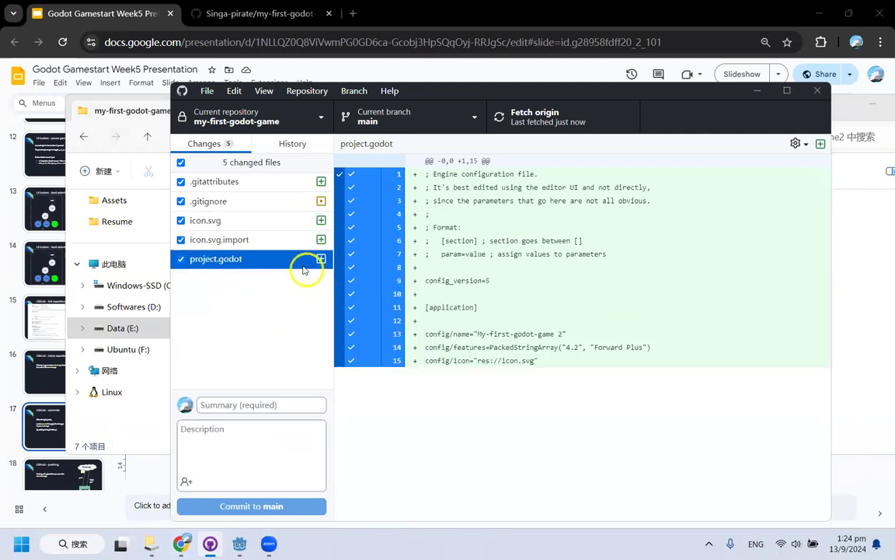
{"action": "left_click", "coordinate": [269, 239]}
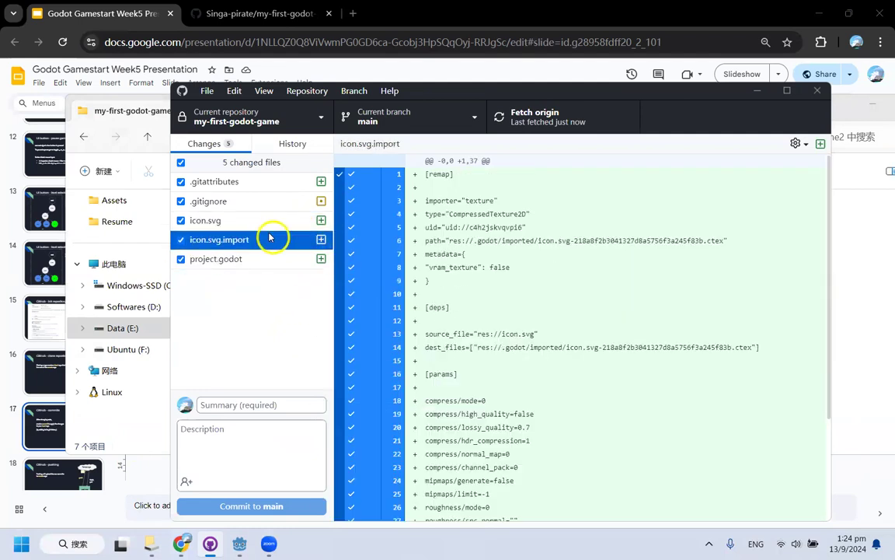
{"action": "left_click", "coordinate": [268, 219]}
{"action": "left_click", "coordinate": [272, 201]}
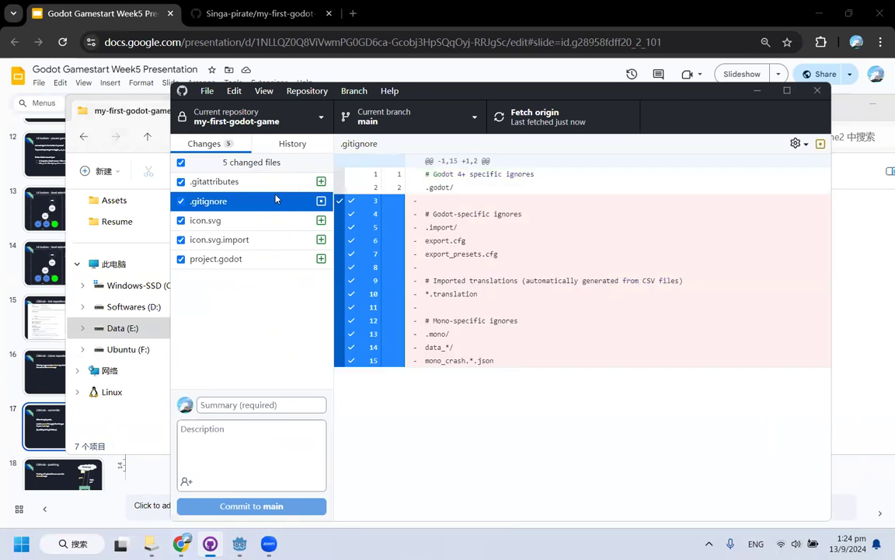
{"action": "left_click", "coordinate": [279, 184]}
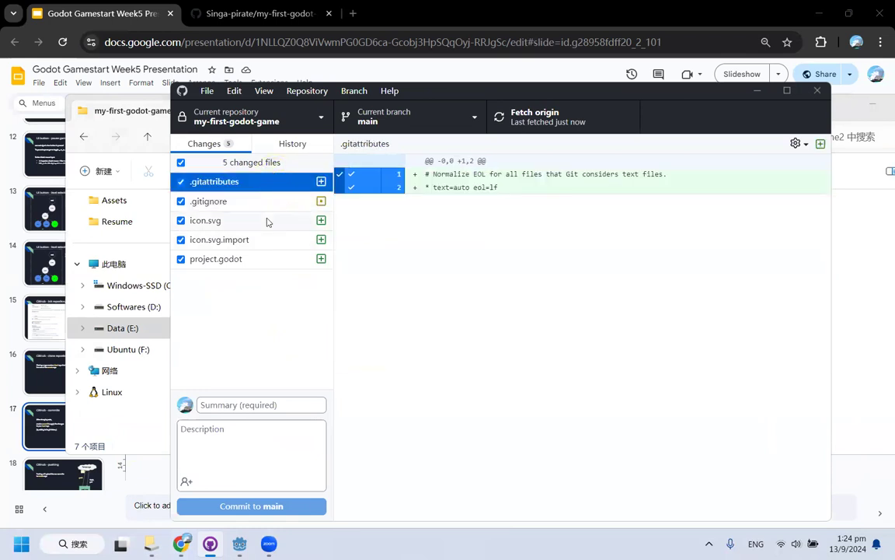
Examine the project.godot diff and highlight all of its added lines
{"action": "left_click", "coordinate": [268, 220]}
{"action": "left_click", "coordinate": [292, 261]}
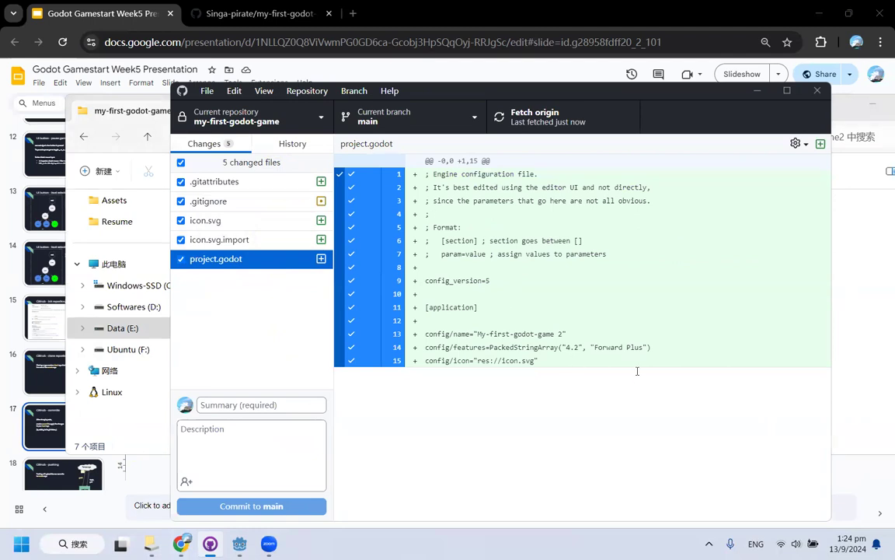
{"action": "left_click_drag", "start_coordinate": [581, 364], "coordinate": [409, 172]}
{"action": "left_click", "coordinate": [561, 410]}
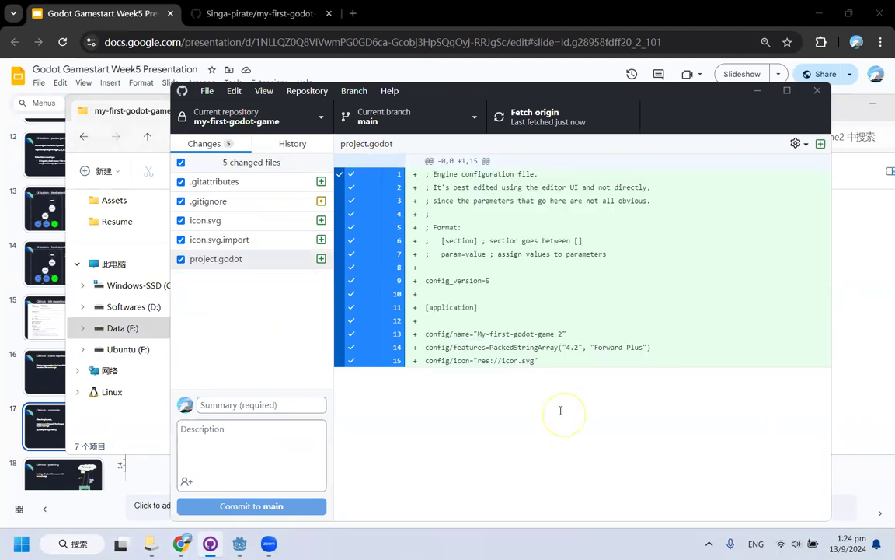
Return to the .gitignore diff and highlight its removed ignore patterns, lines 3 to 15
{"action": "left_click", "coordinate": [278, 241]}
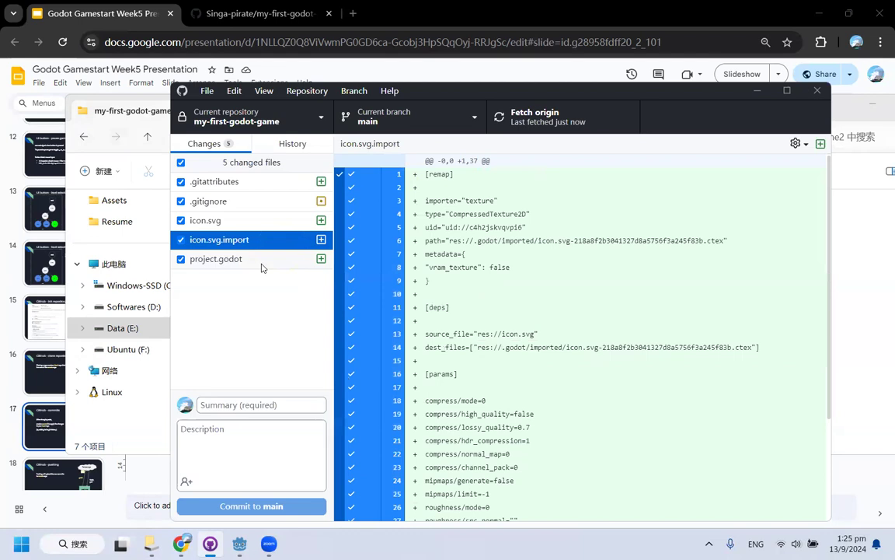
{"action": "left_click", "coordinate": [264, 221]}
{"action": "left_click", "coordinate": [260, 201]}
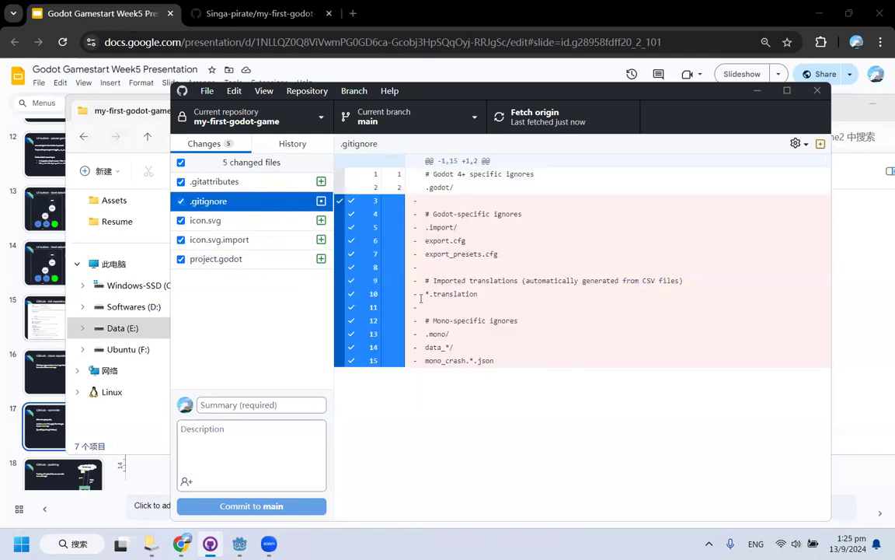
{"action": "left_click", "coordinate": [442, 199]}
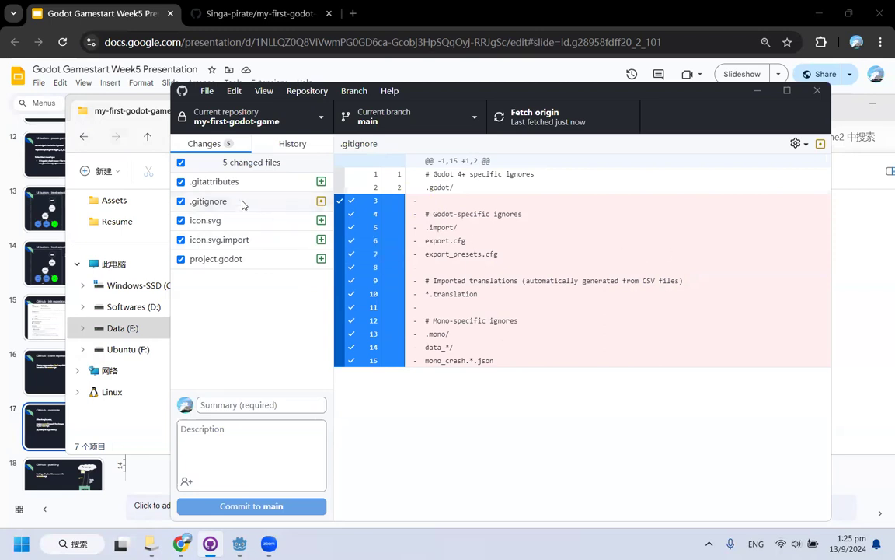
{"action": "left_click_drag", "start_coordinate": [527, 358], "coordinate": [394, 200]}
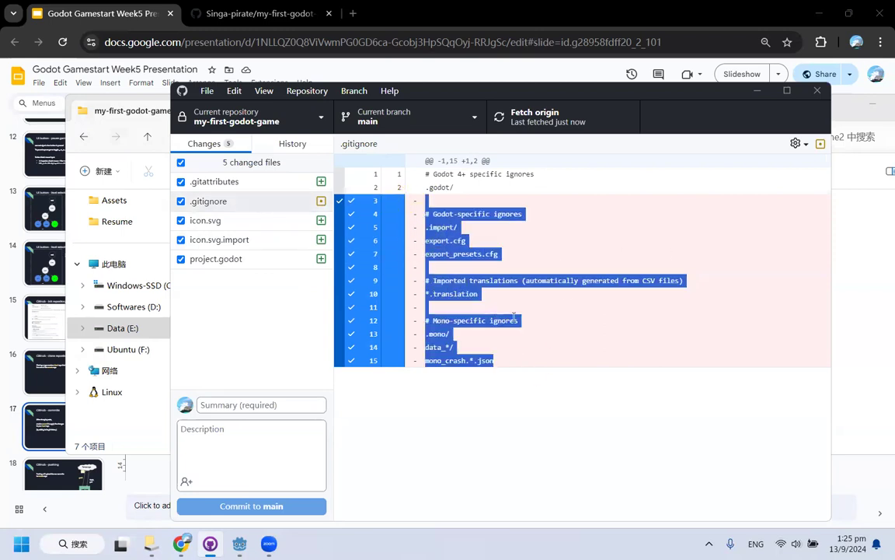
{"action": "left_click", "coordinate": [532, 261]}
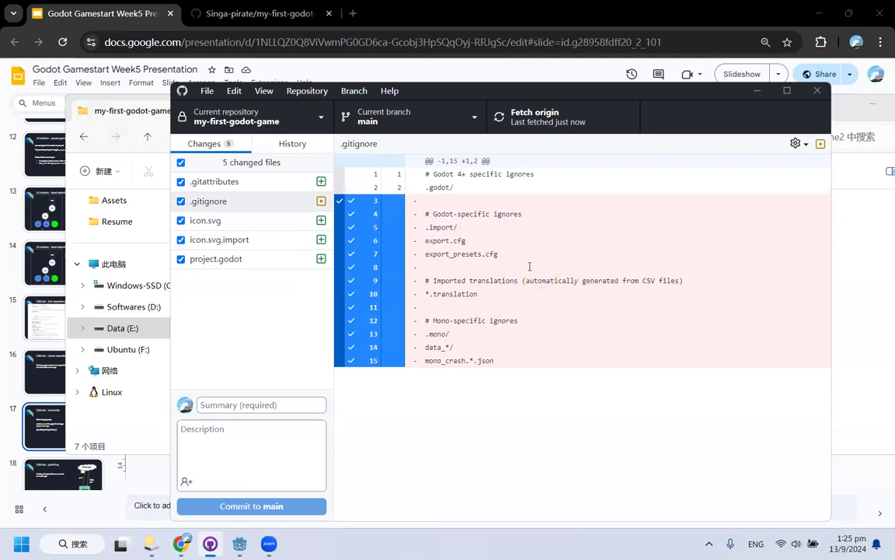
Discard all changes to the .gitignore file
{"action": "left_click", "coordinate": [237, 199]}
{"action": "right_click", "coordinate": [235, 200]}
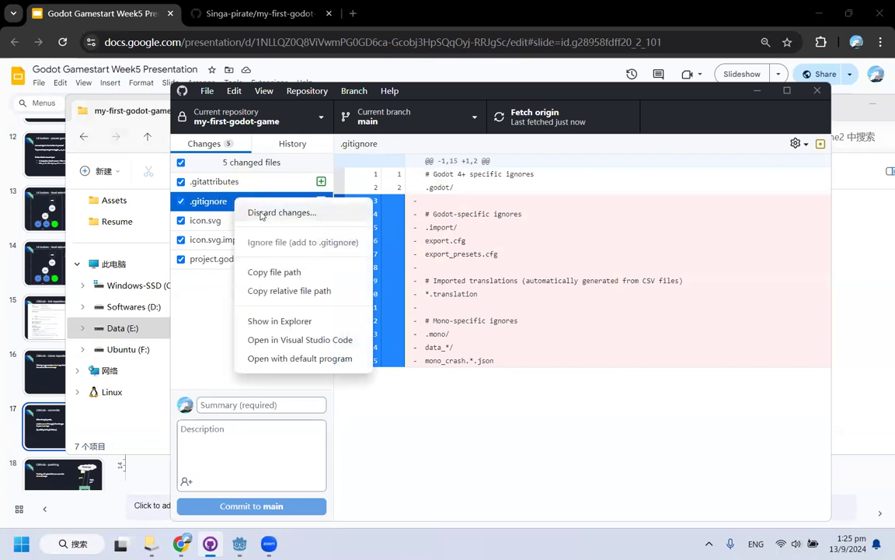
{"action": "left_click", "coordinate": [303, 213]}
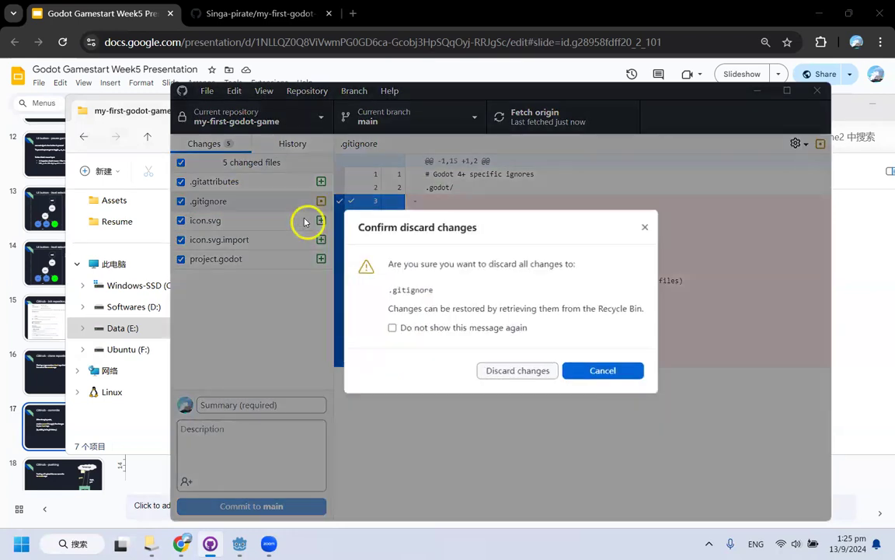
{"action": "left_click", "coordinate": [522, 369]}
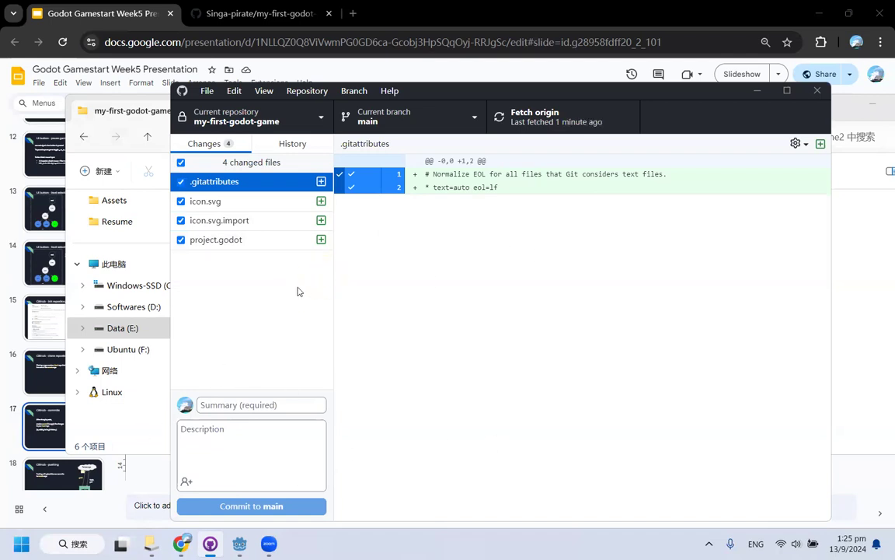
Review the diffs of the remaining changed files: .gitattributes, icon.svg, icon.svg.import and project.godot
{"action": "left_click", "coordinate": [262, 202]}
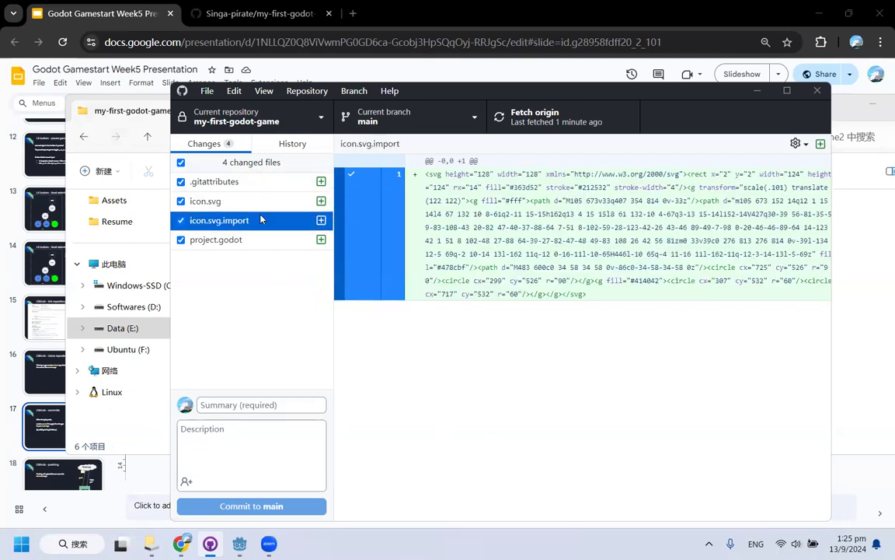
{"action": "left_click", "coordinate": [273, 226]}
{"action": "left_click", "coordinate": [276, 237]}
{"action": "left_click", "coordinate": [252, 221]}
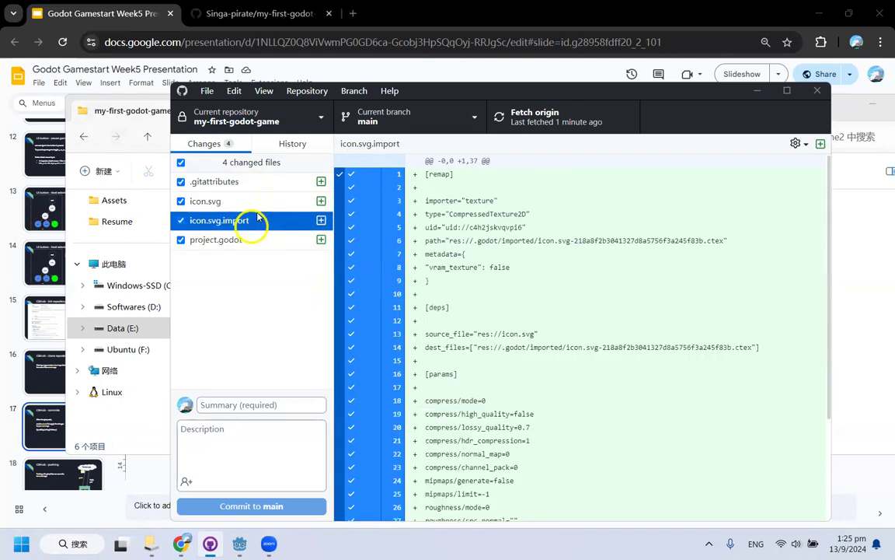
{"action": "left_click", "coordinate": [262, 200]}
{"action": "left_click", "coordinate": [268, 182]}
{"action": "left_click", "coordinate": [273, 203]}
{"action": "left_click", "coordinate": [271, 221]}
{"action": "left_click", "coordinate": [292, 240]}
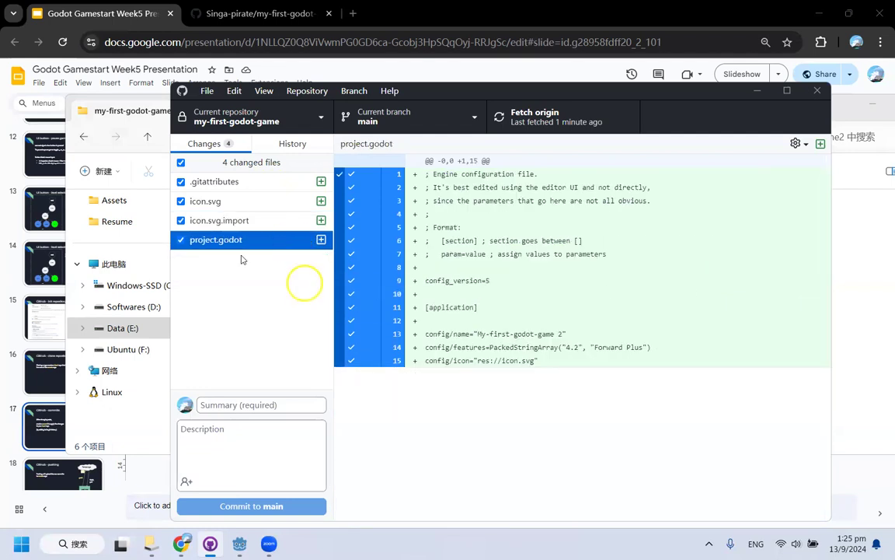
Exclude icon.svg from the pending commit and include it again
{"action": "left_click", "coordinate": [185, 182]}
{"action": "left_click", "coordinate": [187, 200]}
{"action": "left_click", "coordinate": [180, 201]}
{"action": "left_click", "coordinate": [180, 203]}
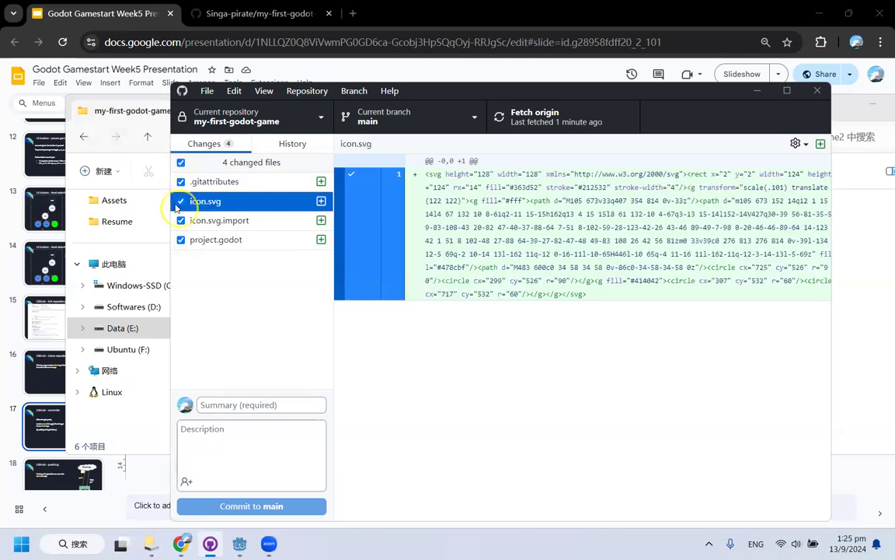
Toggle icon.svg out of and back into the commit, and recheck the diffs of all the changed files
{"action": "left_click", "coordinate": [180, 203]}
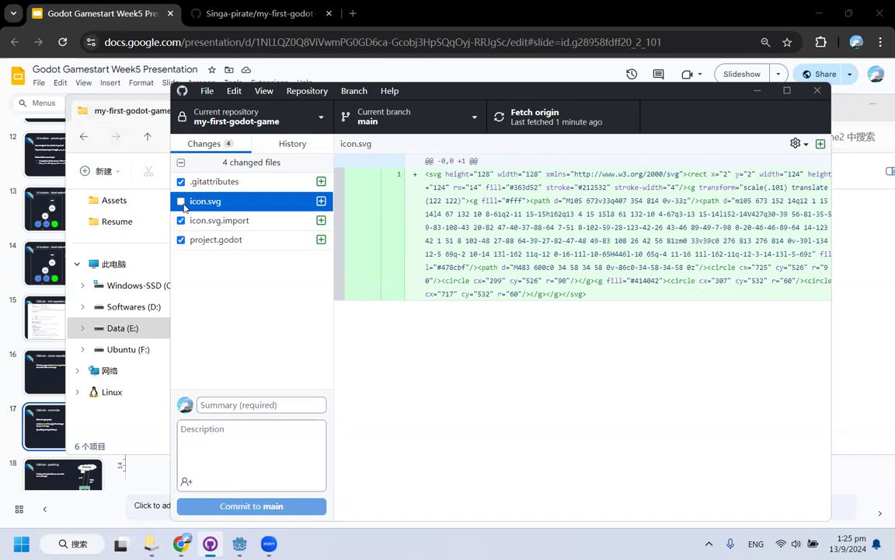
{"action": "left_click", "coordinate": [180, 201]}
{"action": "left_click", "coordinate": [217, 239]}
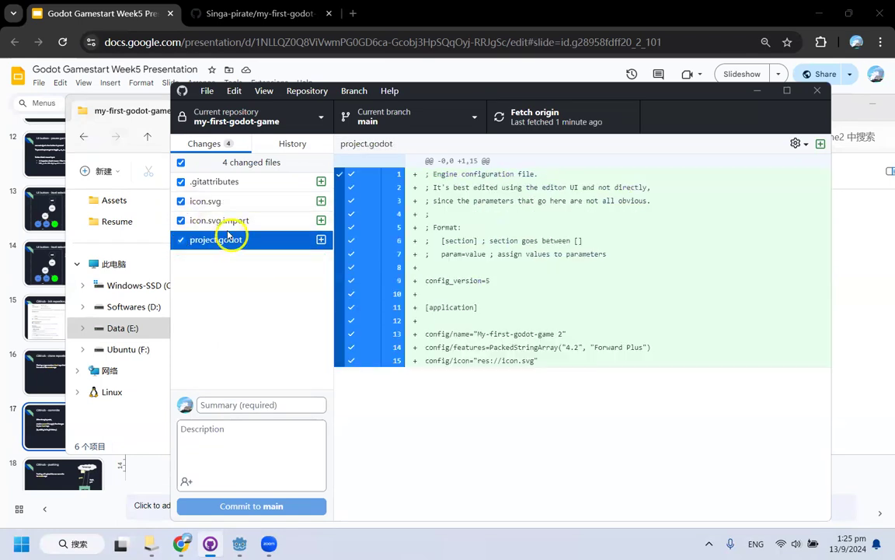
{"action": "left_click", "coordinate": [226, 221]}
{"action": "left_click", "coordinate": [234, 183]}
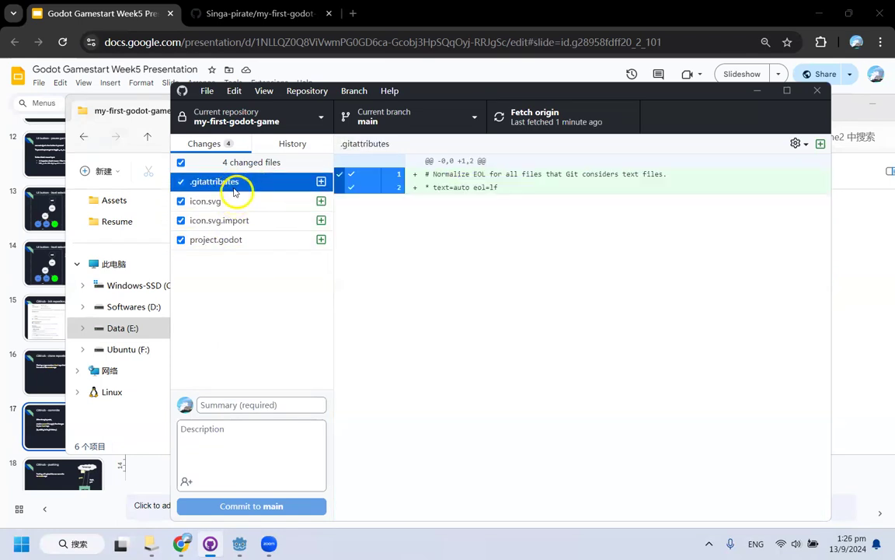
{"action": "left_click", "coordinate": [235, 202]}
{"action": "left_click", "coordinate": [257, 241]}
{"action": "left_click", "coordinate": [258, 221]}
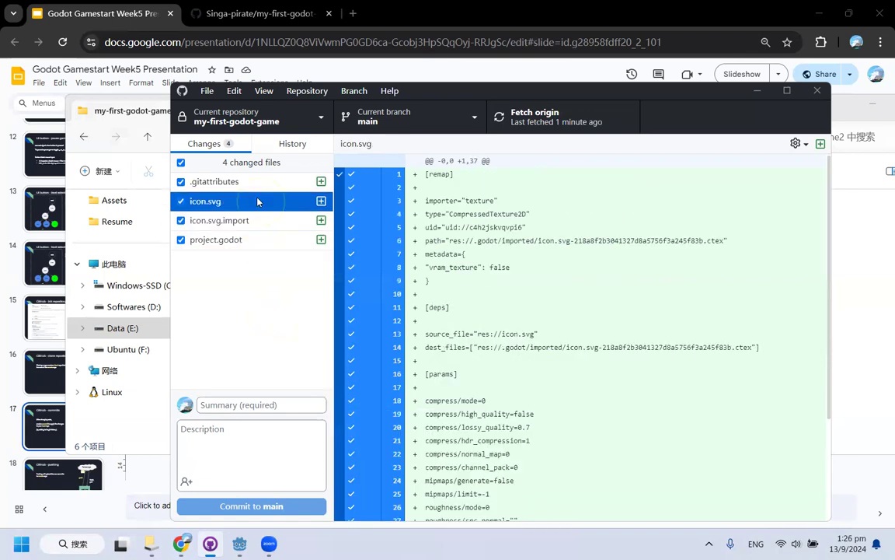
{"action": "left_click", "coordinate": [259, 202]}
{"action": "left_click", "coordinate": [249, 182]}
Commit the changed files to main with the summary "Init Godot project"
{"action": "left_click", "coordinate": [260, 403]}
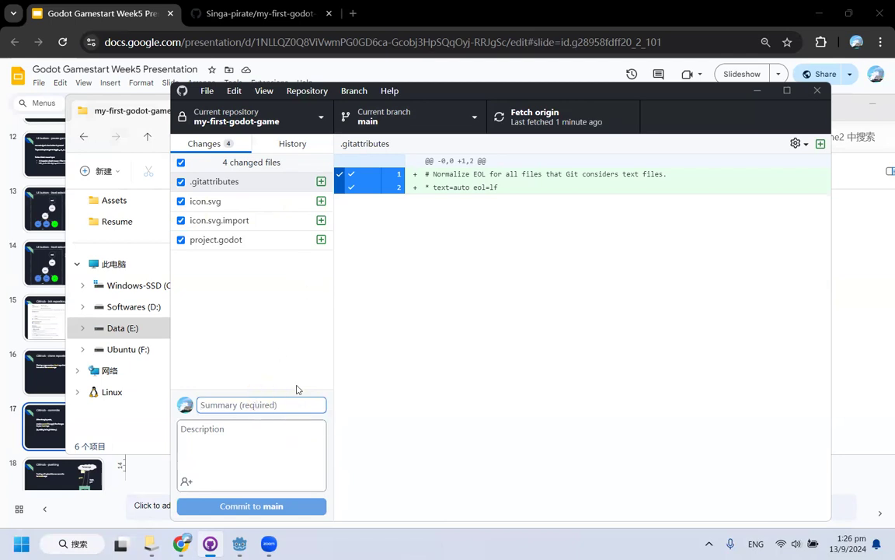
{"action": "type", "text": "Init rep"}
{"action": "key", "text": "BackSpace"}
{"action": "key", "text": "BackSpace"}
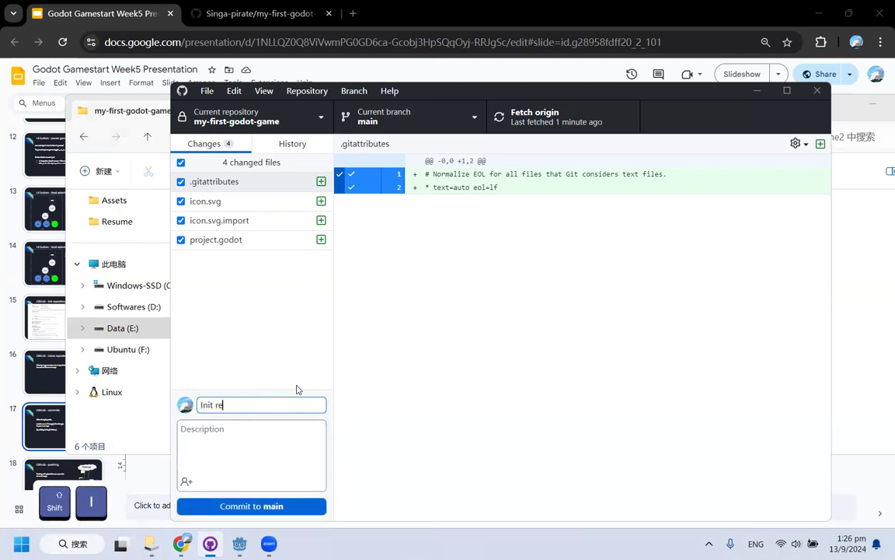
{"action": "key", "text": "BackSpace"}
{"action": "type", "text": "Godot project"}
{"action": "key", "text": "ctrl+a"}
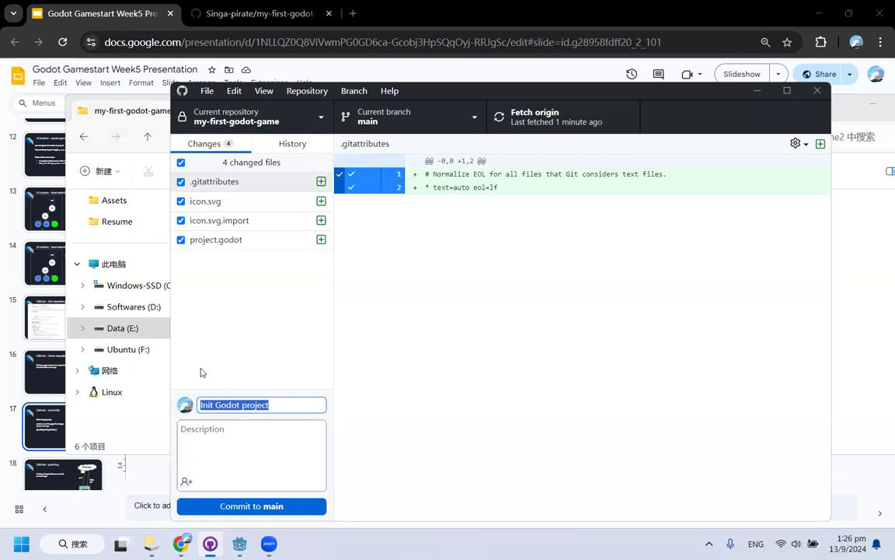
{"action": "left_click", "coordinate": [290, 365]}
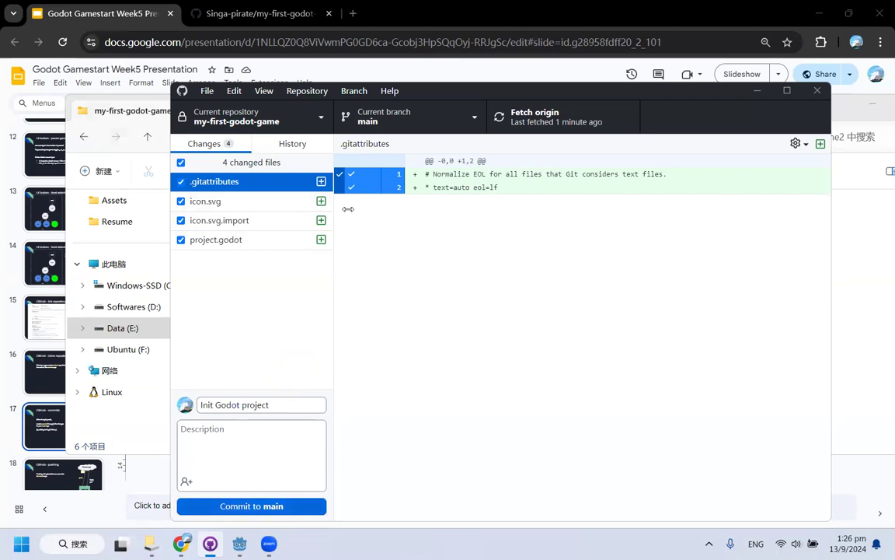
{"action": "left_click", "coordinate": [305, 510]}
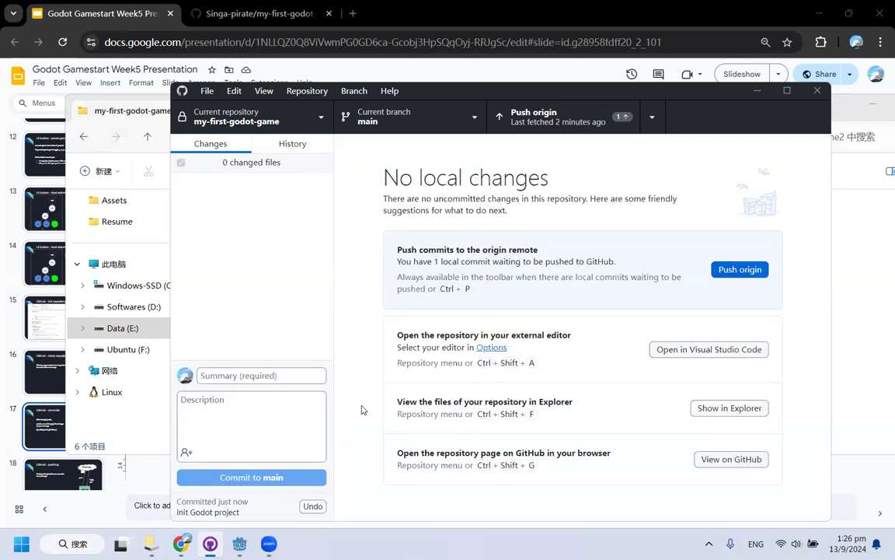
View the commit history and inspect the Init Godot project commit
{"action": "left_click", "coordinate": [293, 144]}
{"action": "left_click", "coordinate": [222, 143]}
{"action": "left_click", "coordinate": [296, 144]}
{"action": "left_click", "coordinate": [255, 196]}
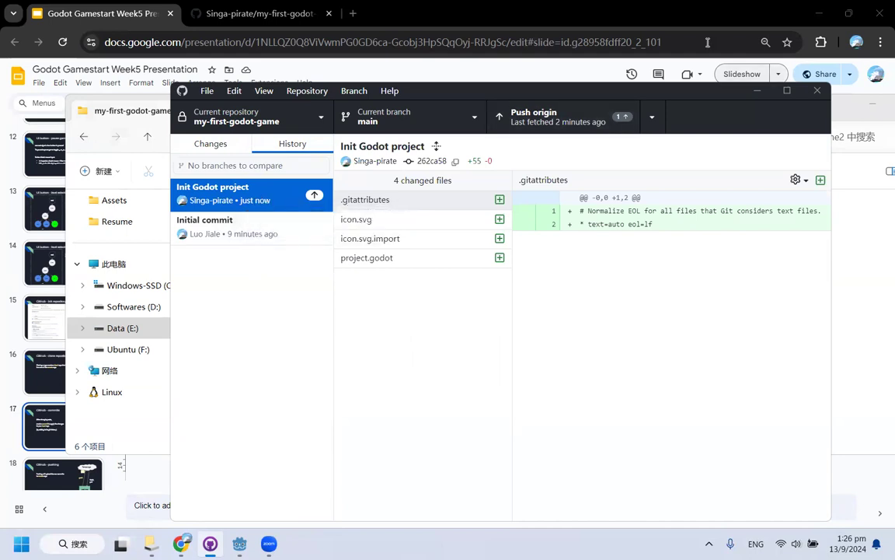
Switch to the Google Slides presentation and point out the commit label, commit box and local repo on the "GitHub - commits" slide
{"action": "left_click", "coordinate": [625, 19]}
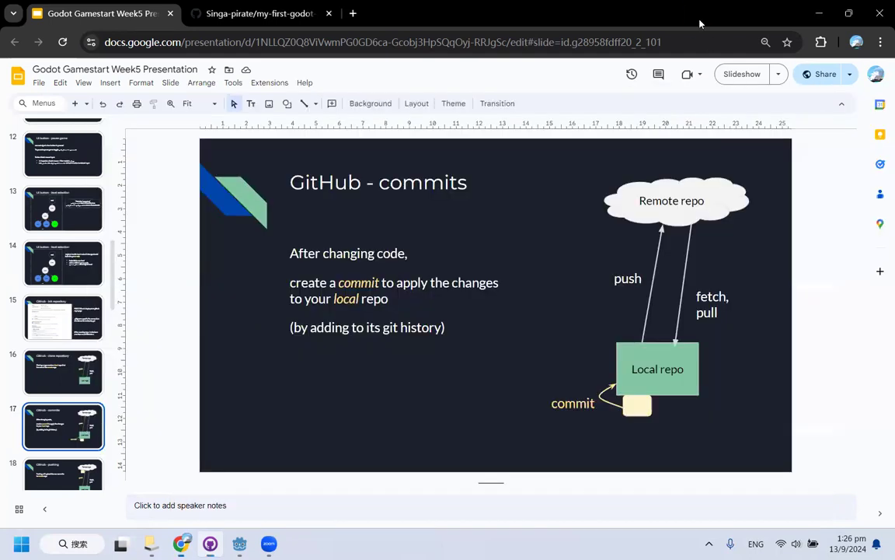
{"action": "left_click", "coordinate": [639, 410]}
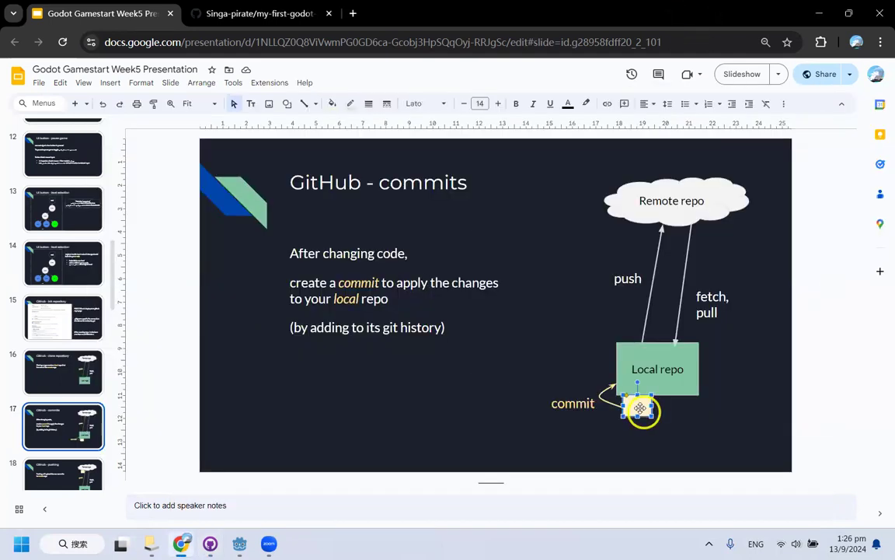
{"action": "left_click", "coordinate": [568, 408]}
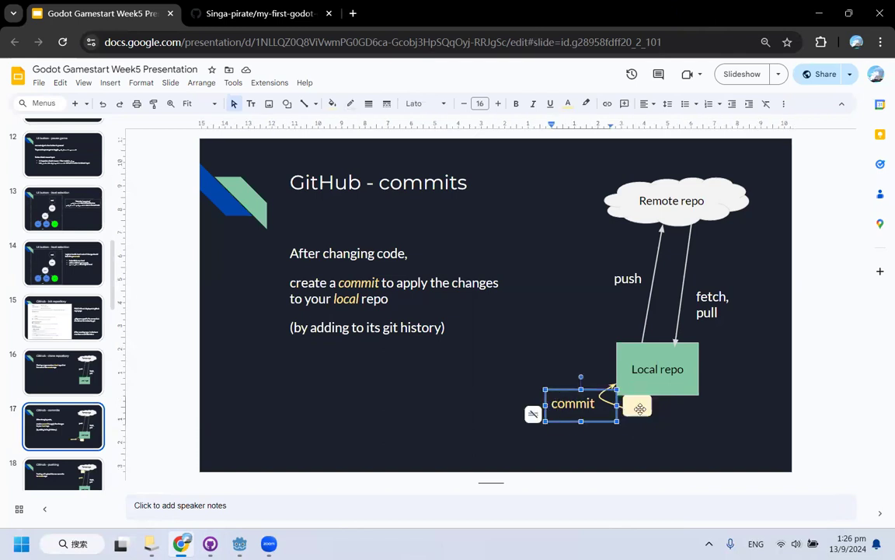
{"action": "left_click", "coordinate": [638, 406]}
{"action": "left_click", "coordinate": [691, 400]}
{"action": "left_click", "coordinate": [626, 356]}
{"action": "left_click", "coordinate": [724, 420]}
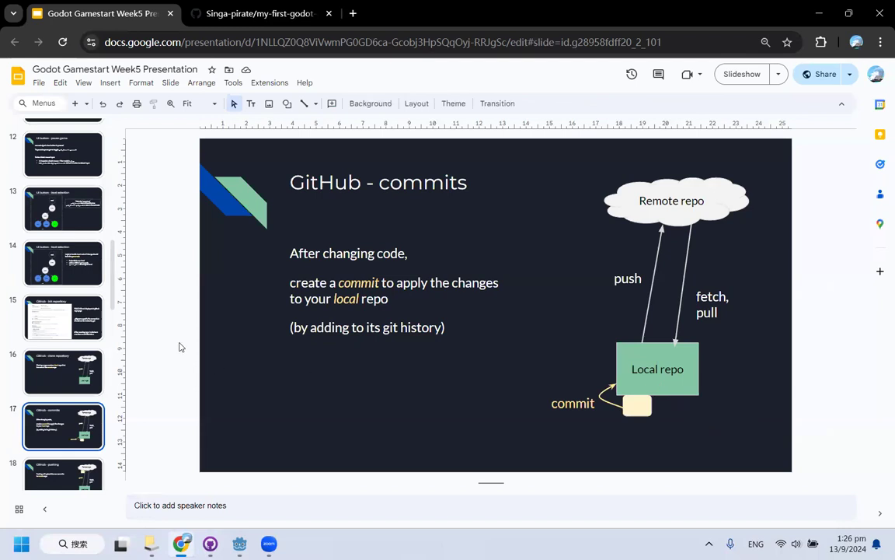
{"action": "left_click", "coordinate": [684, 385]}
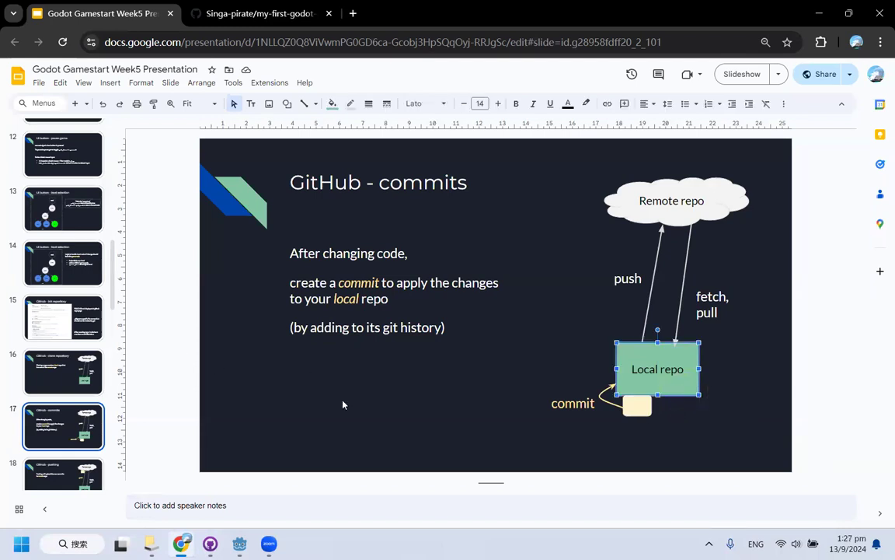
Show the "GitHub - pushing" slide and point out the local commit box, the remote repo and the push label
{"action": "scroll", "coordinate": [69, 374], "scroll_direction": "down", "scroll_amount": 1}
{"action": "scroll", "coordinate": [69, 374], "scroll_direction": "down", "scroll_amount": 2}
{"action": "left_click", "coordinate": [82, 291]}
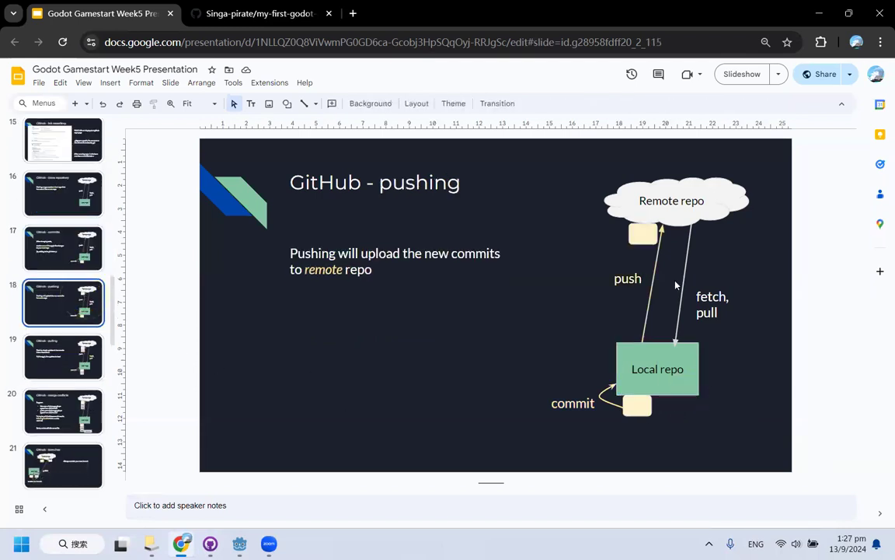
{"action": "left_click", "coordinate": [637, 405]}
{"action": "left_click", "coordinate": [680, 223]}
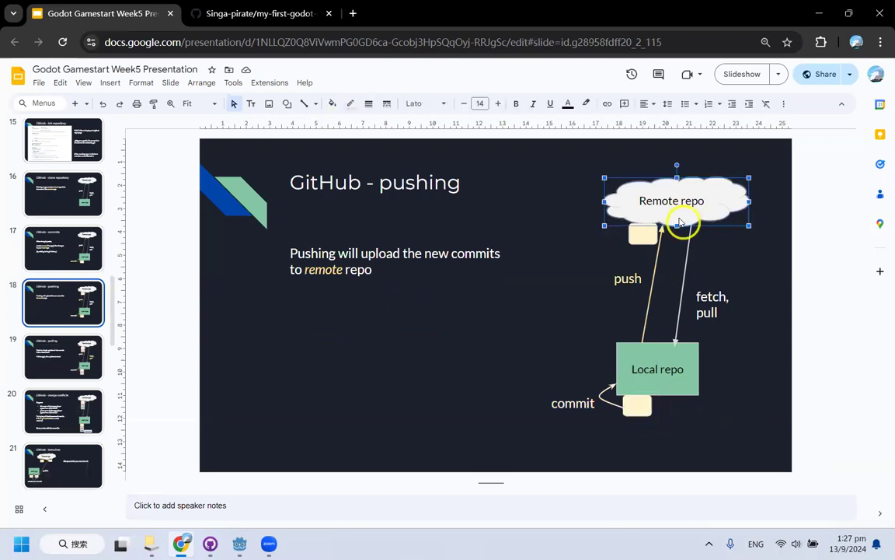
{"action": "left_click", "coordinate": [793, 279]}
{"action": "left_click", "coordinate": [630, 282]}
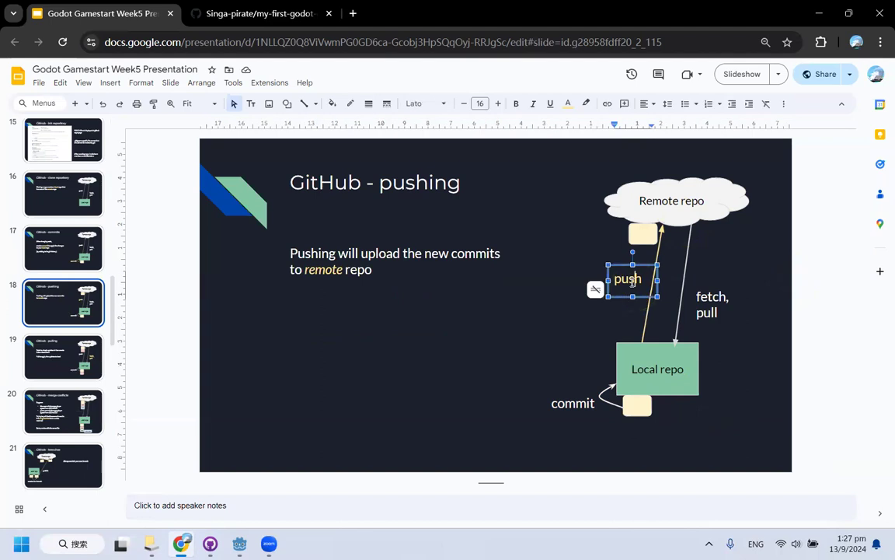
{"action": "left_click", "coordinate": [513, 350]}
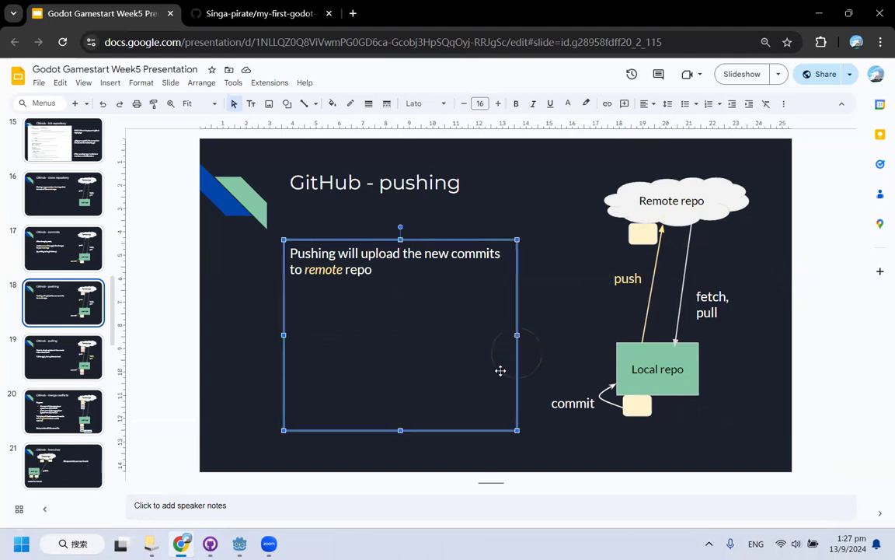
{"action": "left_click", "coordinate": [566, 344]}
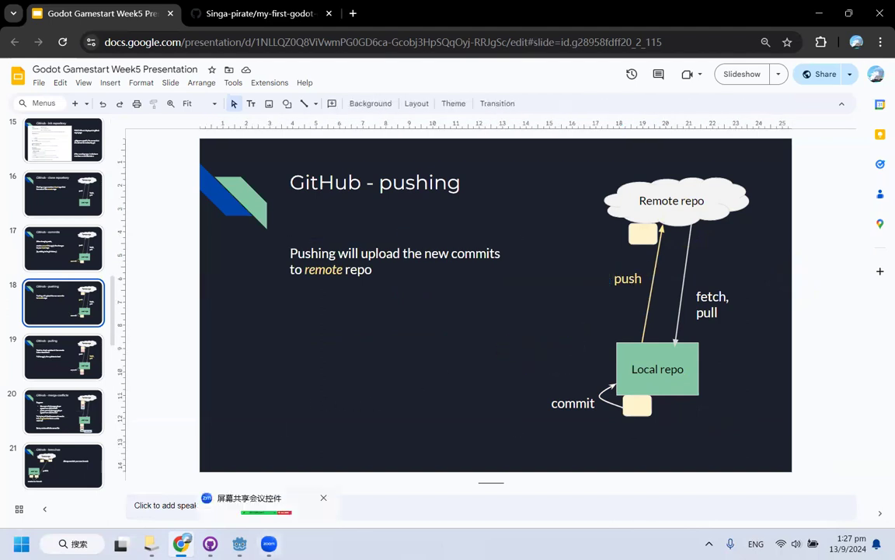
Switch to GitHub Desktop, push the Init Godot project commit to origin and view the commit history
{"action": "mouse_move", "coordinate": [239, 544]}
{"action": "left_click", "coordinate": [210, 543]}
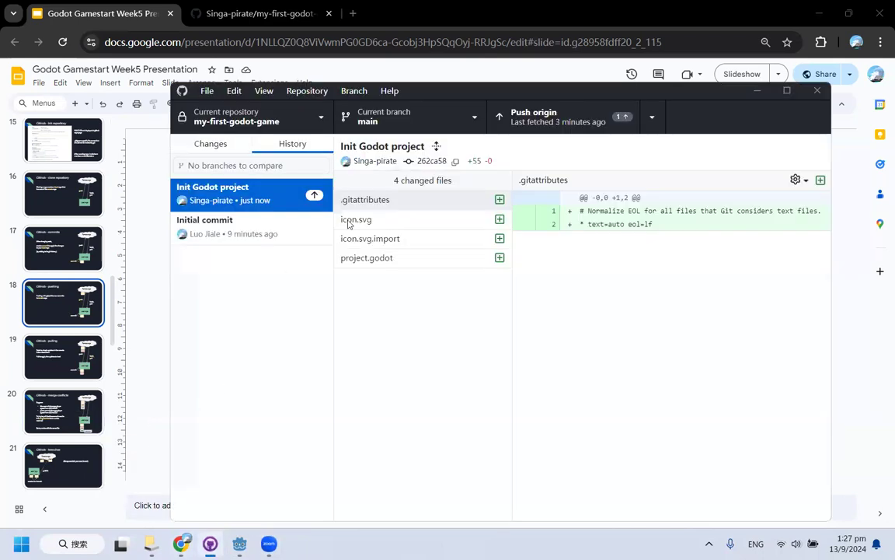
{"action": "mouse_move", "coordinate": [314, 196]}
{"action": "left_click", "coordinate": [216, 139]}
{"action": "left_click", "coordinate": [566, 124]}
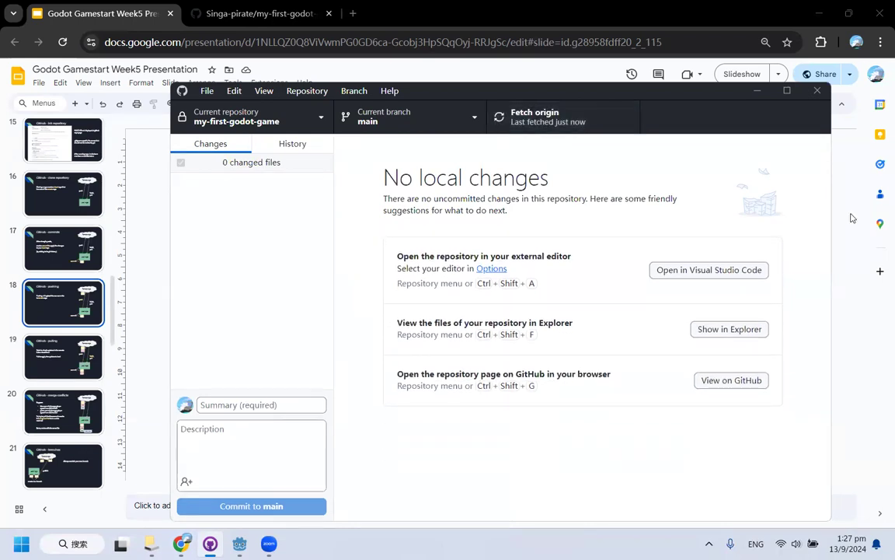
{"action": "left_click", "coordinate": [301, 145]}
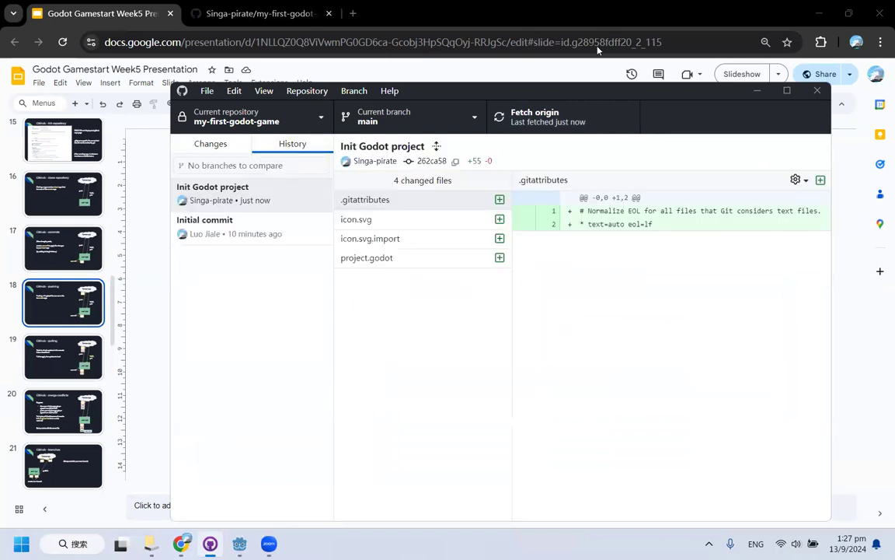
Return to the "GitHub - pushing" slide in the browser and point out the local and remote commit boxes
{"action": "left_click", "coordinate": [579, 27]}
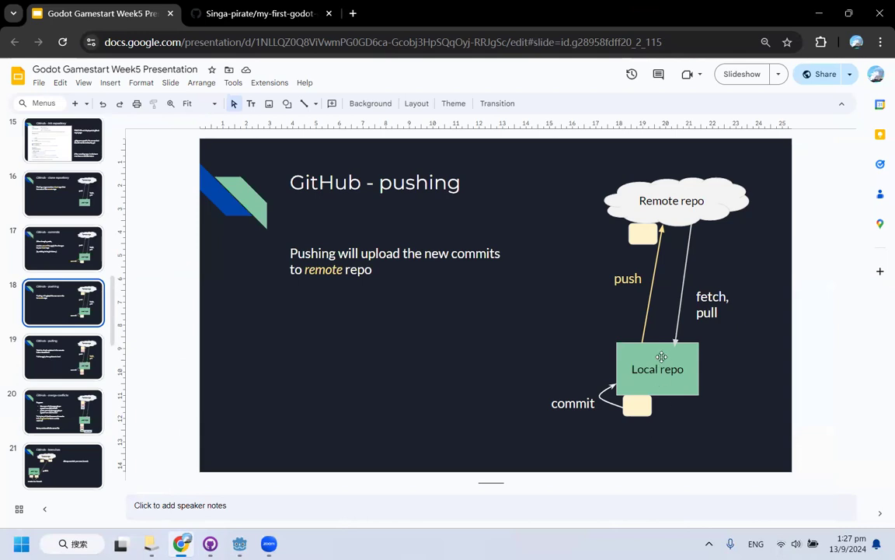
{"action": "left_click", "coordinate": [637, 405]}
{"action": "left_click", "coordinate": [651, 234]}
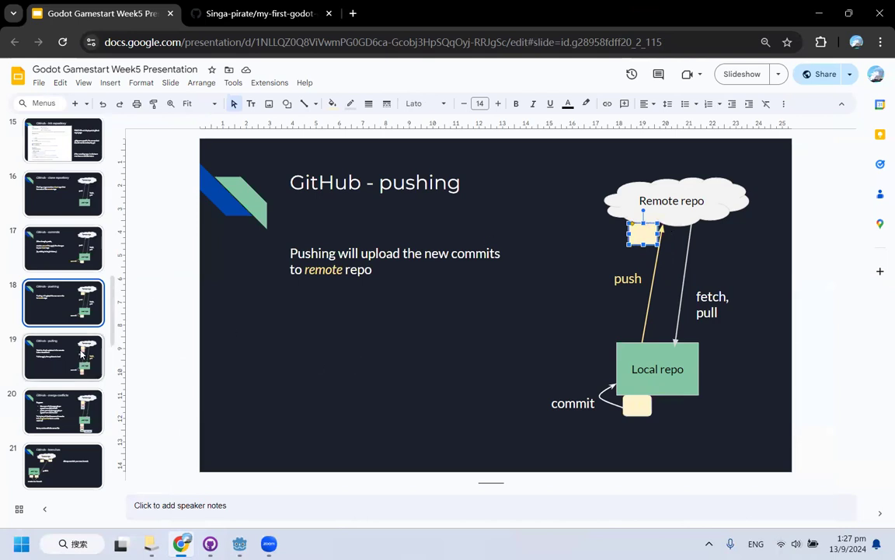
Switch to GitHub Desktop and show the repository's uncommitted changes
{"action": "mouse_move", "coordinate": [240, 544]}
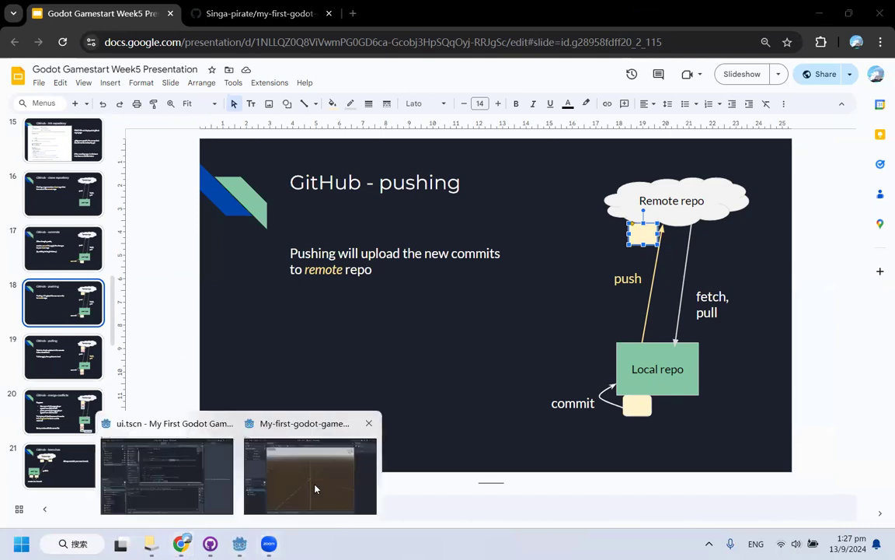
{"action": "left_click", "coordinate": [210, 543]}
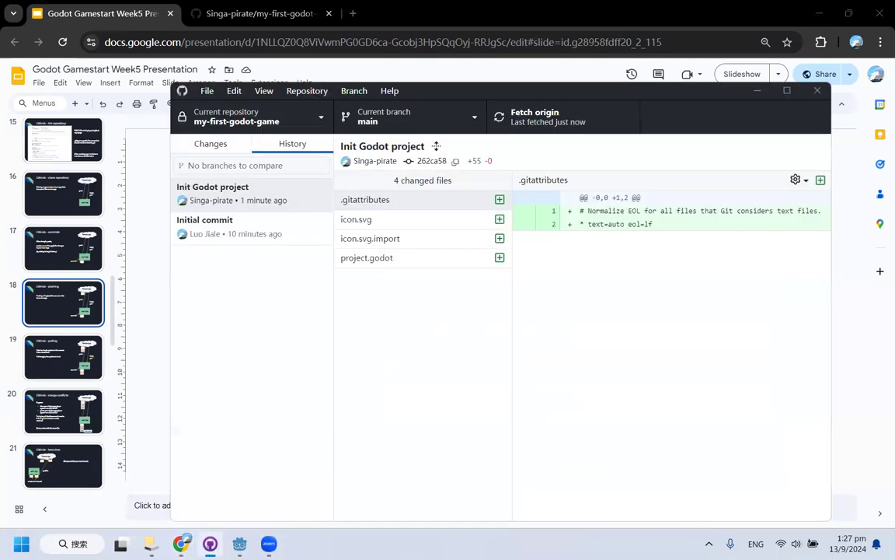
{"action": "left_click", "coordinate": [224, 148]}
Return to the presentation, show the "GitHub - pulling" slide and point out the pink commit box under the remote repo
{"action": "left_click", "coordinate": [118, 297]}
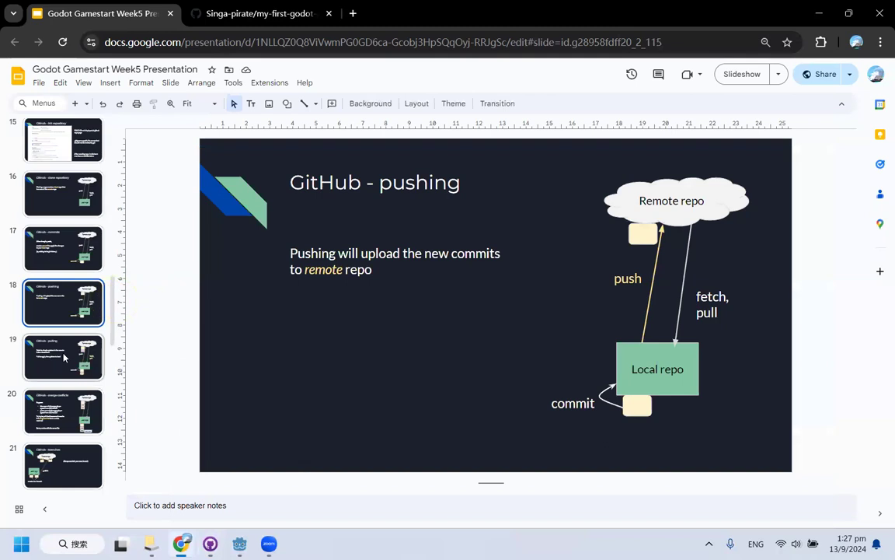
{"action": "left_click", "coordinate": [65, 358]}
{"action": "left_click", "coordinate": [644, 251]}
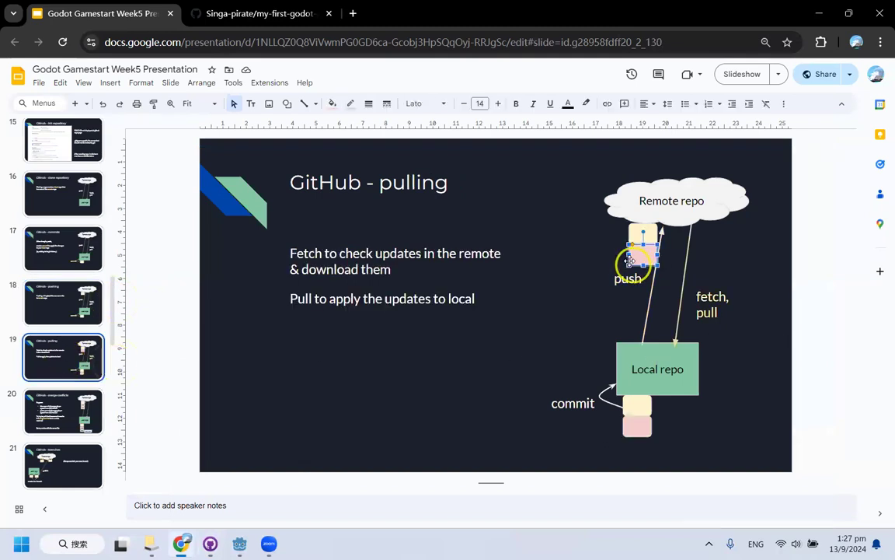
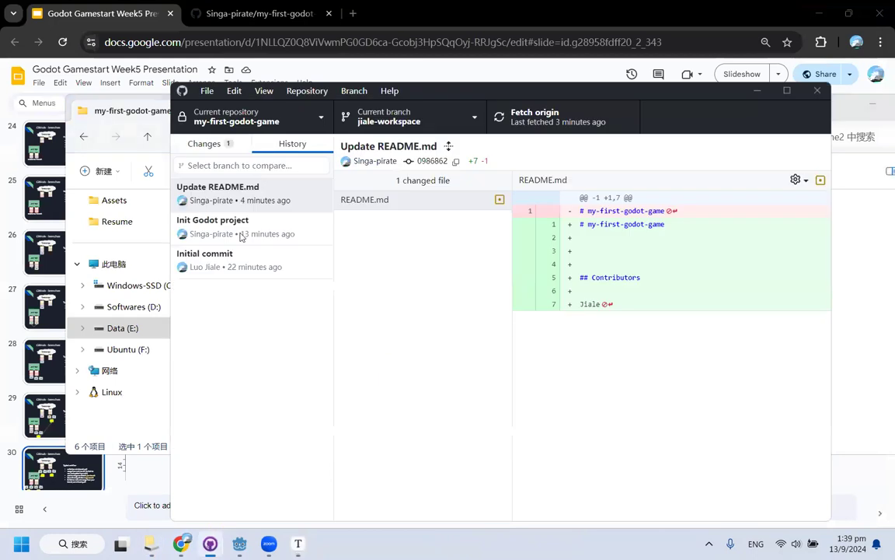
Commit the README.md change to the current workspace branch with the summary "Update to z" and push it to origin
{"action": "left_click", "coordinate": [212, 144]}
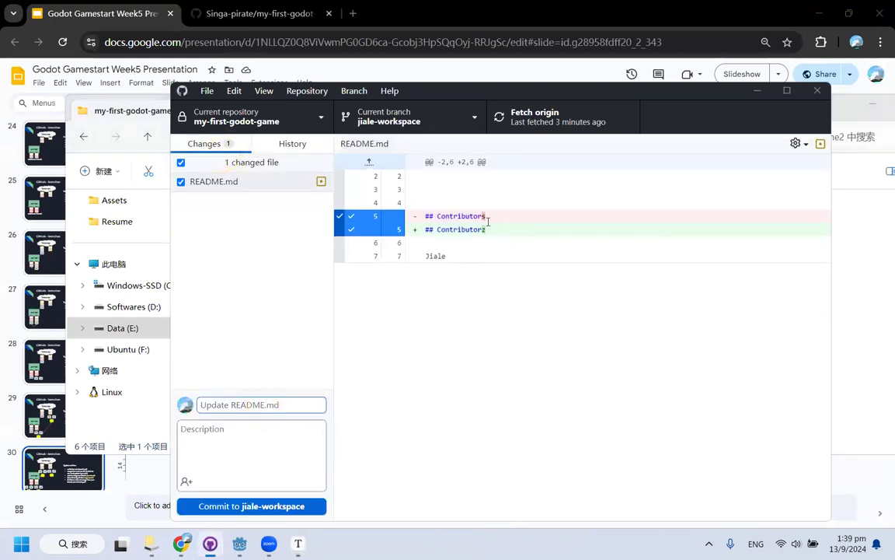
{"action": "key", "text": "shift"}
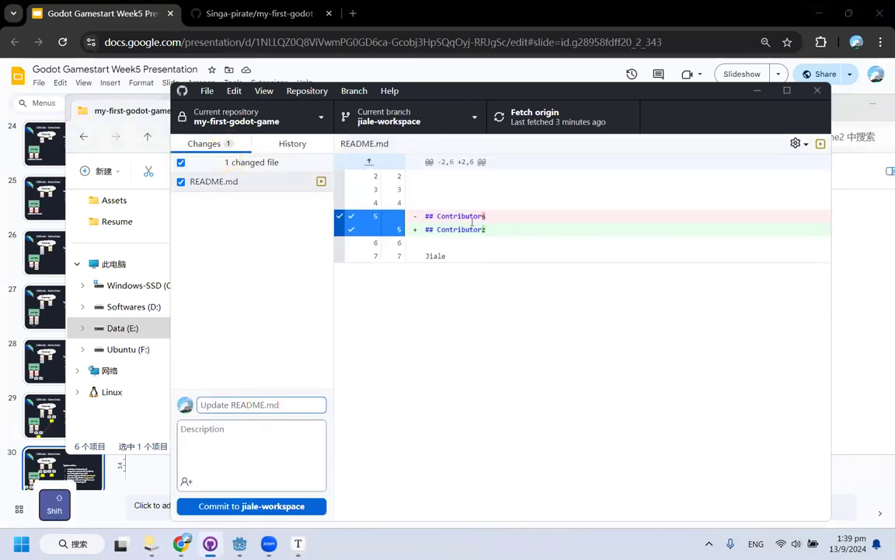
{"action": "type", "text": "Update to z"}
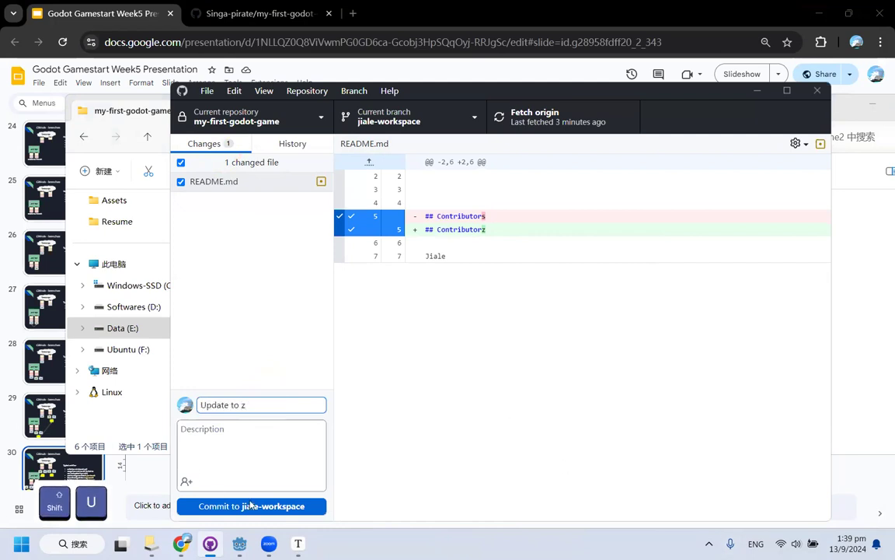
{"action": "left_click", "coordinate": [303, 506]}
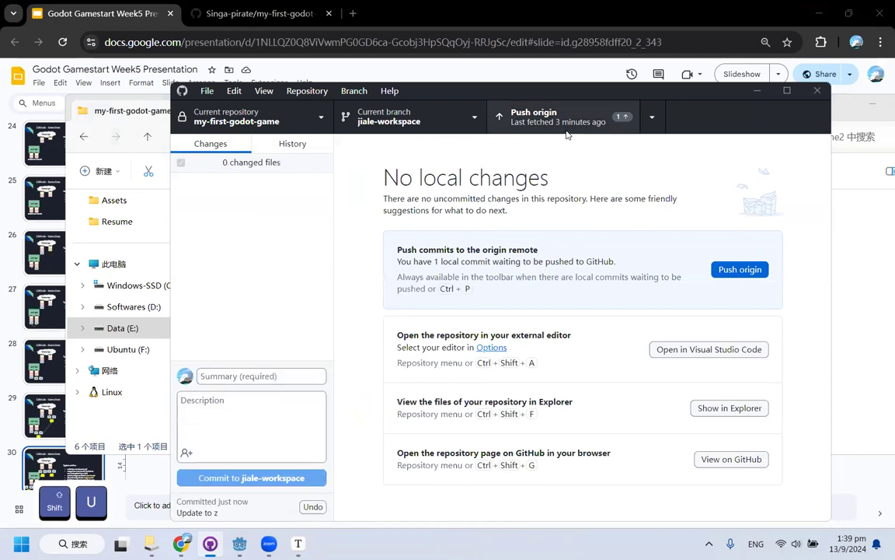
{"action": "left_click", "coordinate": [591, 105]}
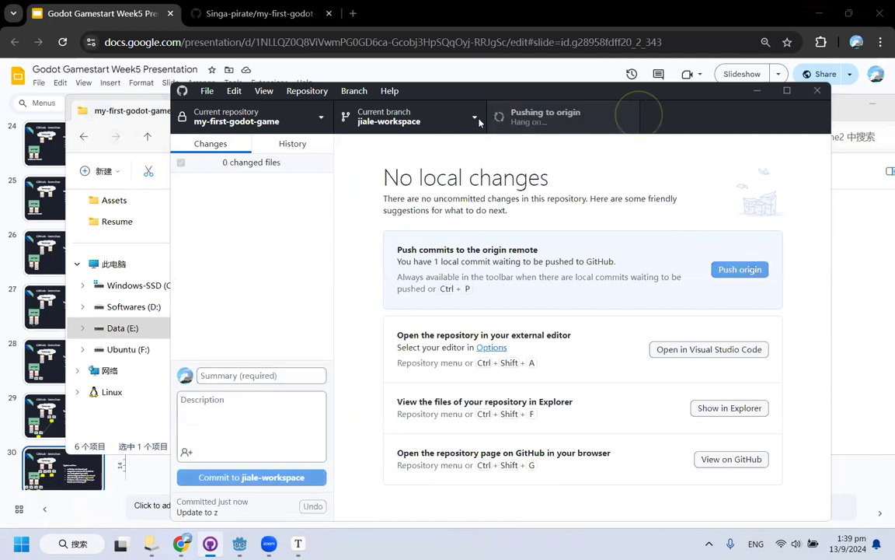
Switch to the main branch, then change the README.md heading to "Contributorss" in Typora and save the file
{"action": "left_click", "coordinate": [412, 116]}
{"action": "left_click", "coordinate": [393, 214]}
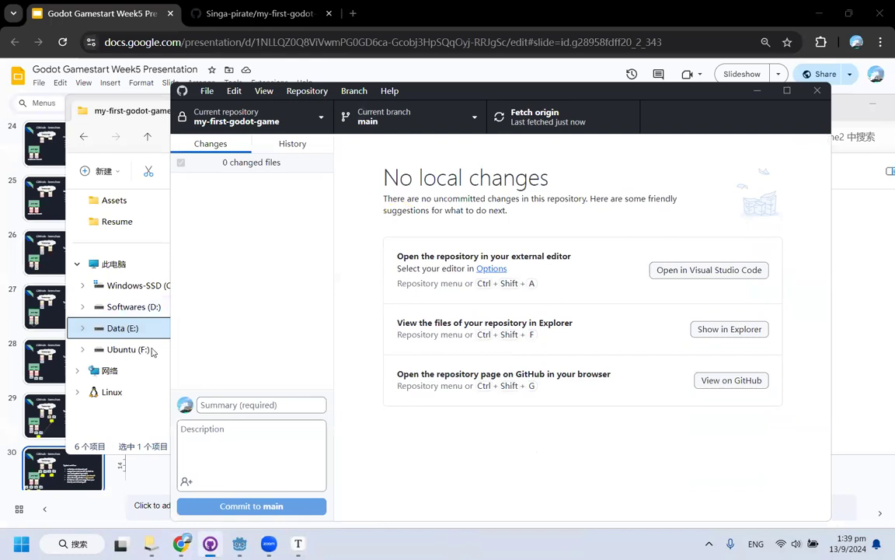
{"action": "left_click", "coordinate": [138, 432]}
{"action": "double_click", "coordinate": [325, 319]}
{"action": "left_click", "coordinate": [298, 140]}
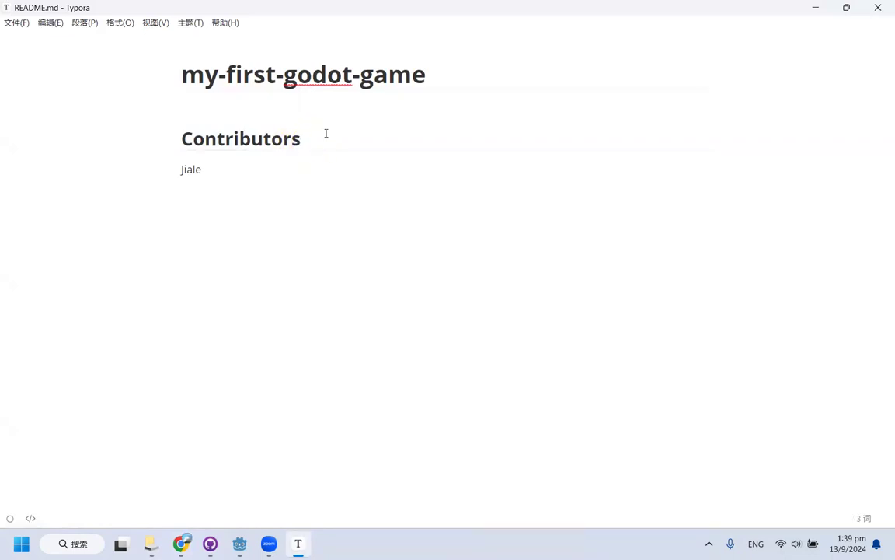
{"action": "type", "text": "s"}
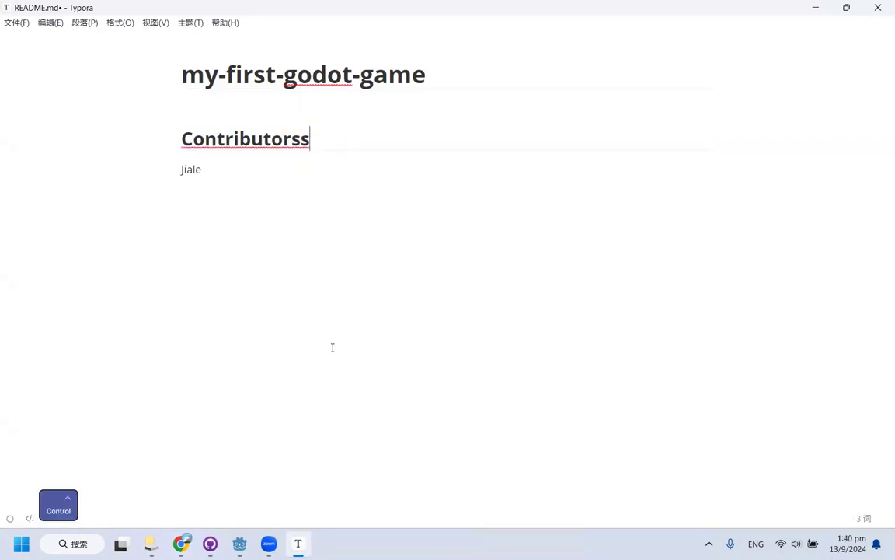
{"action": "key", "text": "ctrl+s"}
Commit the README.md change to main in GitHub Desktop with the summary "Add s" and push it to origin
{"action": "left_click", "coordinate": [151, 543]}
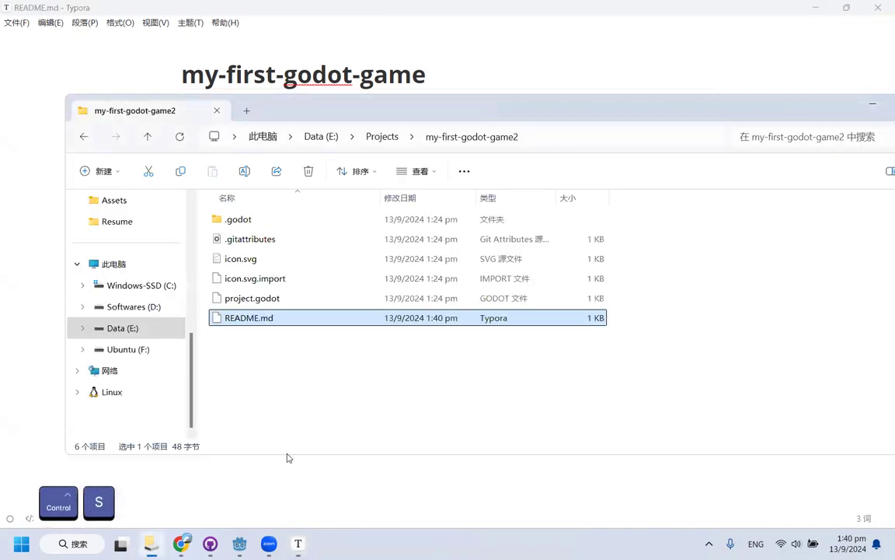
{"action": "left_click", "coordinate": [209, 543]}
{"action": "left_click", "coordinate": [226, 404]}
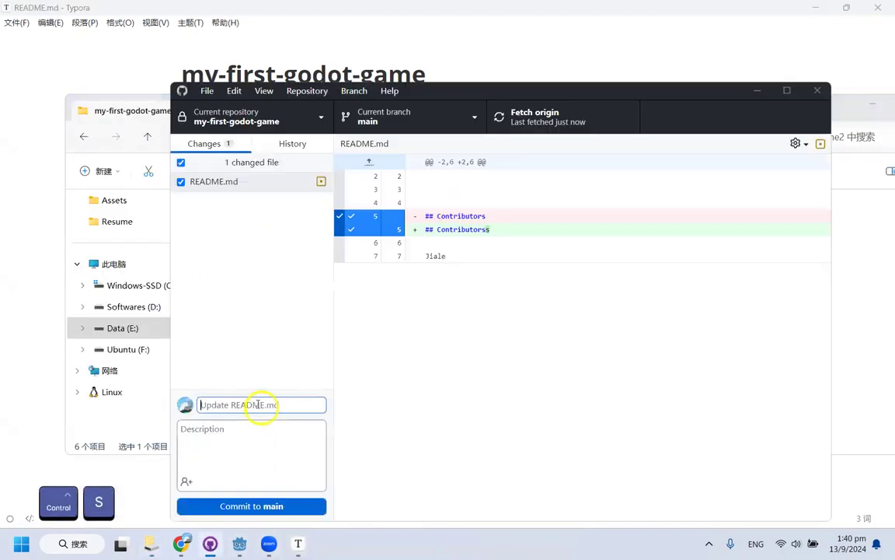
{"action": "type", "text": "Add s"}
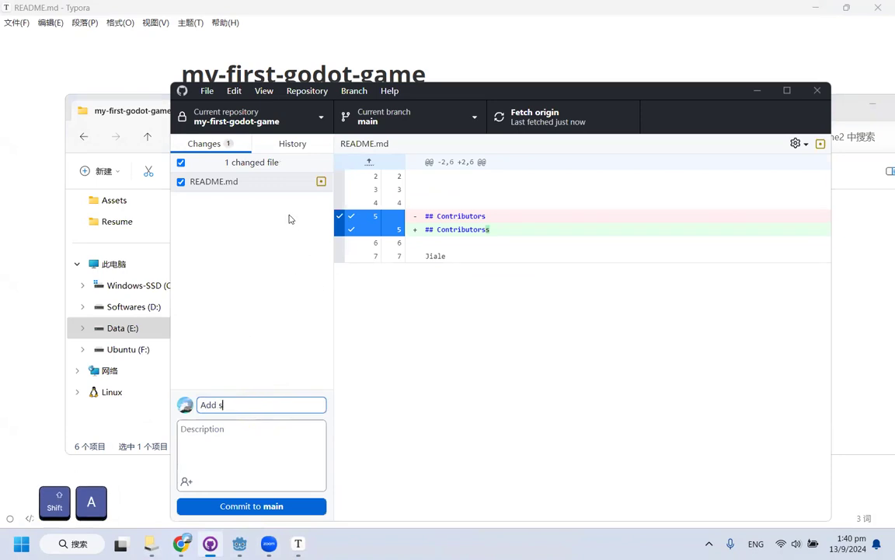
{"action": "key", "text": "ctrl+Return"}
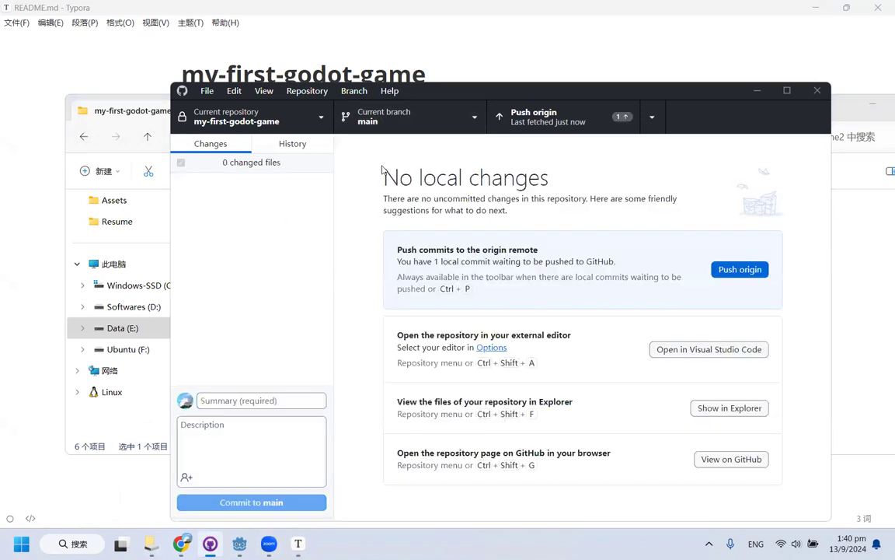
{"action": "left_click", "coordinate": [578, 125]}
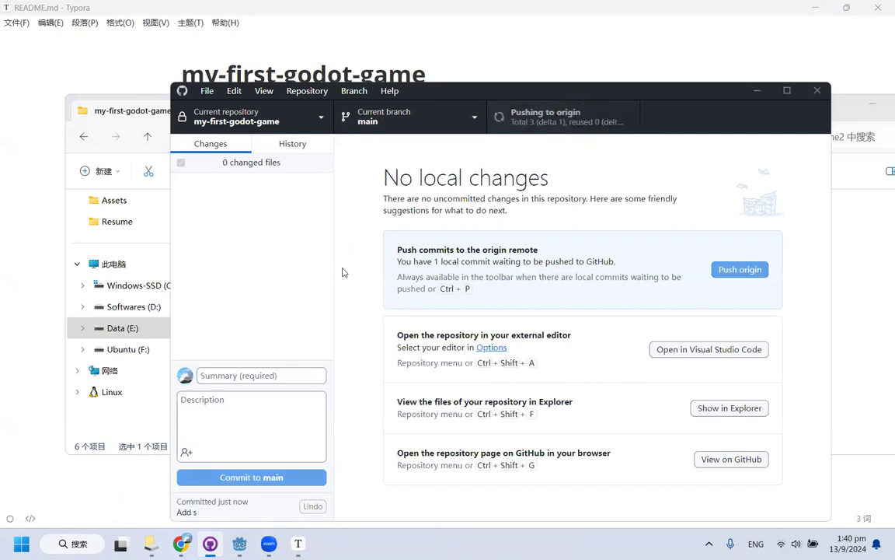
Switch to the workspace branch and show the latest commit in its history
{"action": "left_click", "coordinate": [420, 117]}
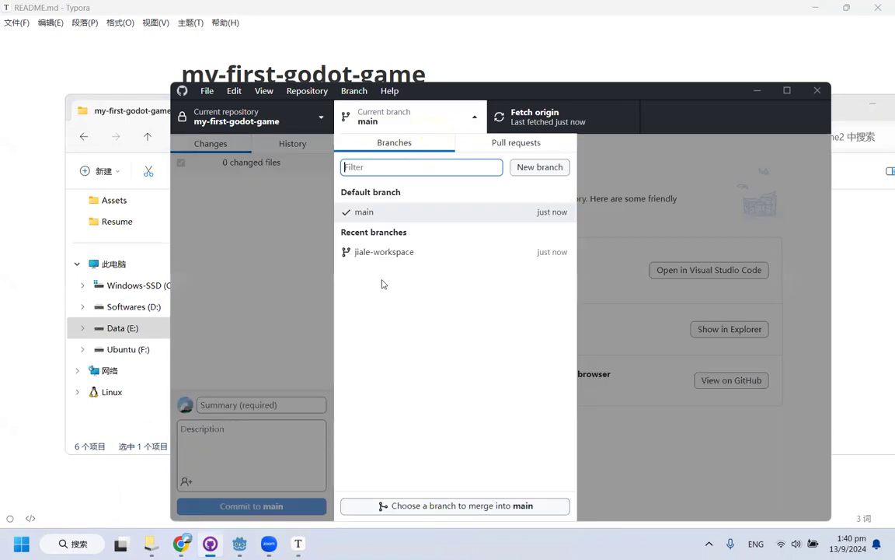
{"action": "left_click", "coordinate": [393, 256]}
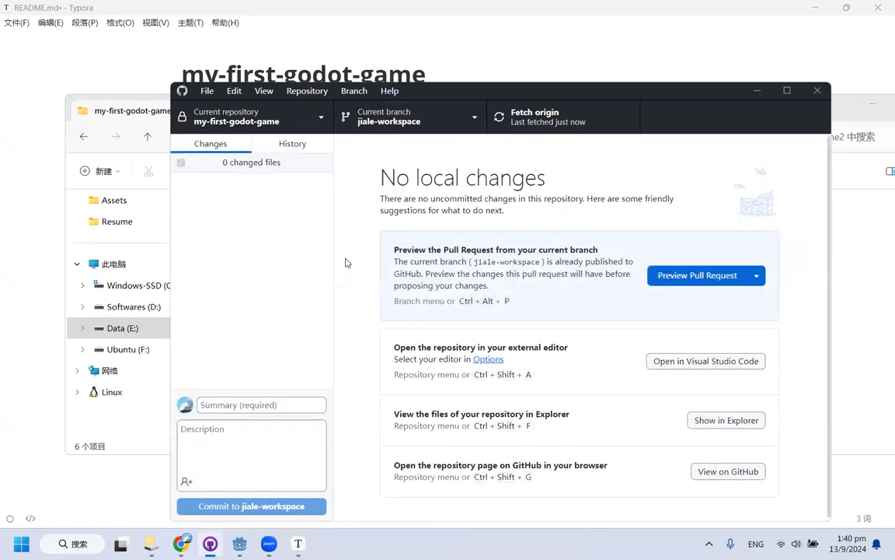
{"action": "left_click", "coordinate": [296, 145]}
{"action": "left_click", "coordinate": [245, 201]}
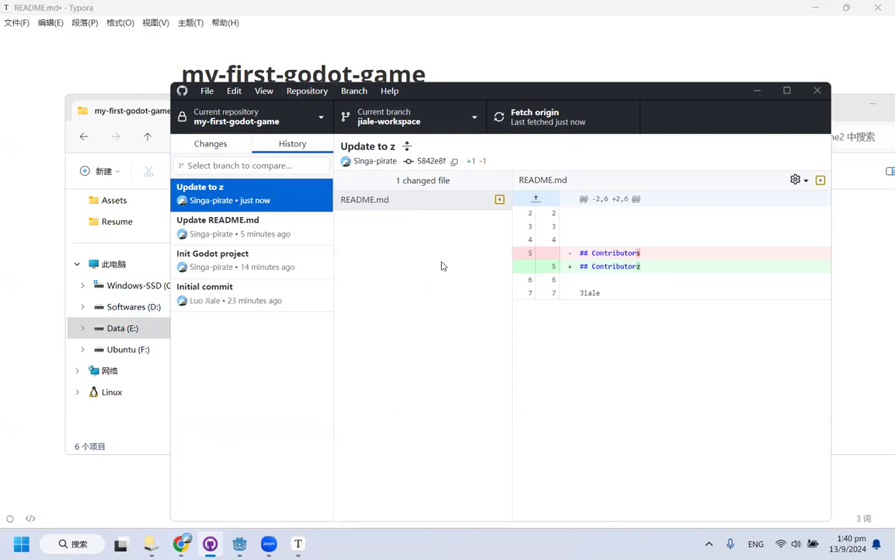
Switch back to the main branch and fetch the latest state from origin
{"action": "left_click", "coordinate": [353, 93]}
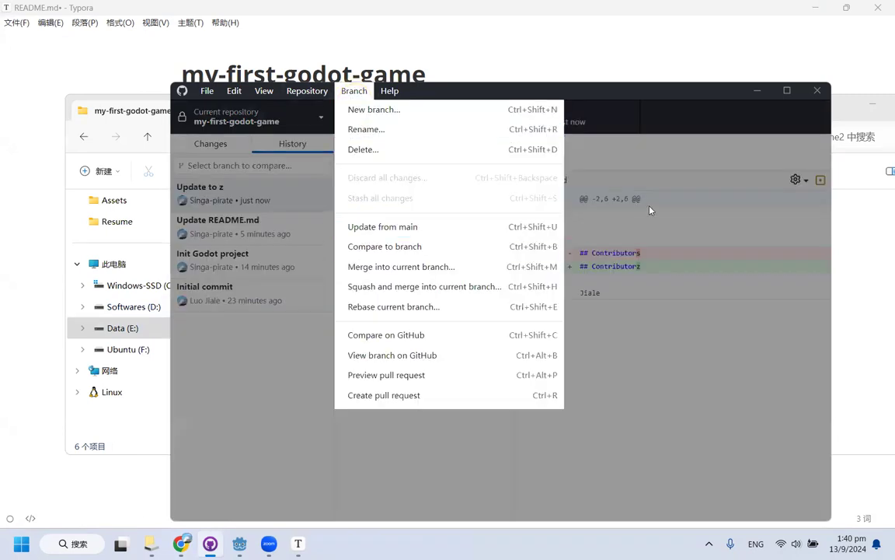
{"action": "left_click", "coordinate": [451, 120]}
{"action": "left_click", "coordinate": [366, 210]}
{"action": "left_click", "coordinate": [548, 120]}
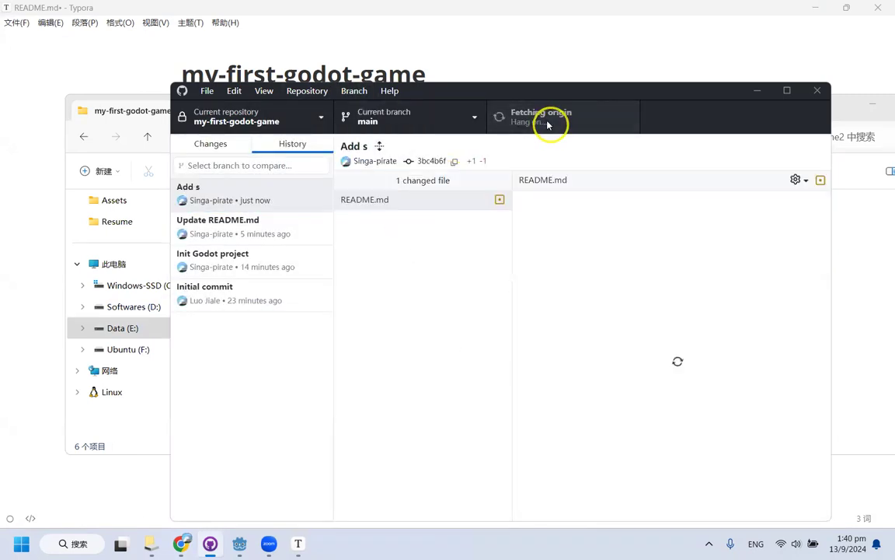
Check out the workspace branch again and update it from main
{"action": "left_click", "coordinate": [427, 123]}
{"action": "left_click", "coordinate": [381, 256]}
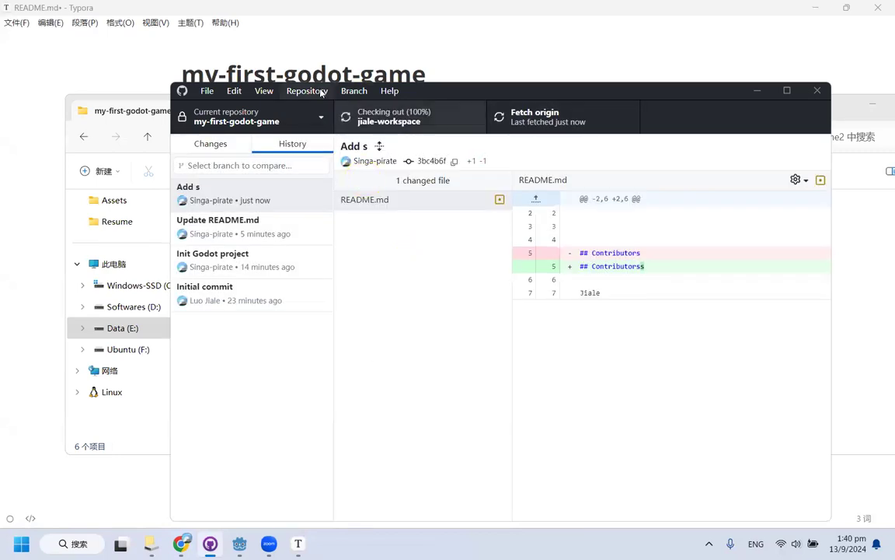
{"action": "left_click", "coordinate": [305, 91]}
{"action": "mouse_move", "coordinate": [354, 90]}
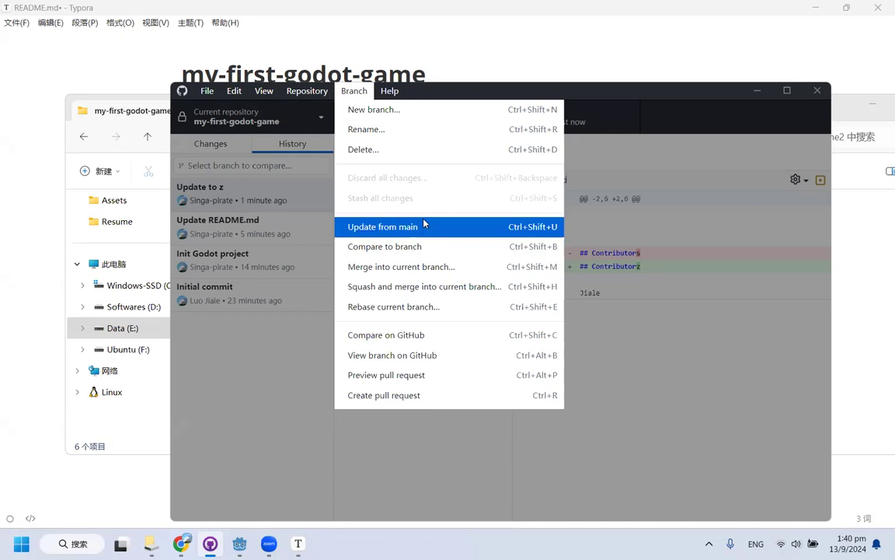
{"action": "left_click", "coordinate": [401, 228]}
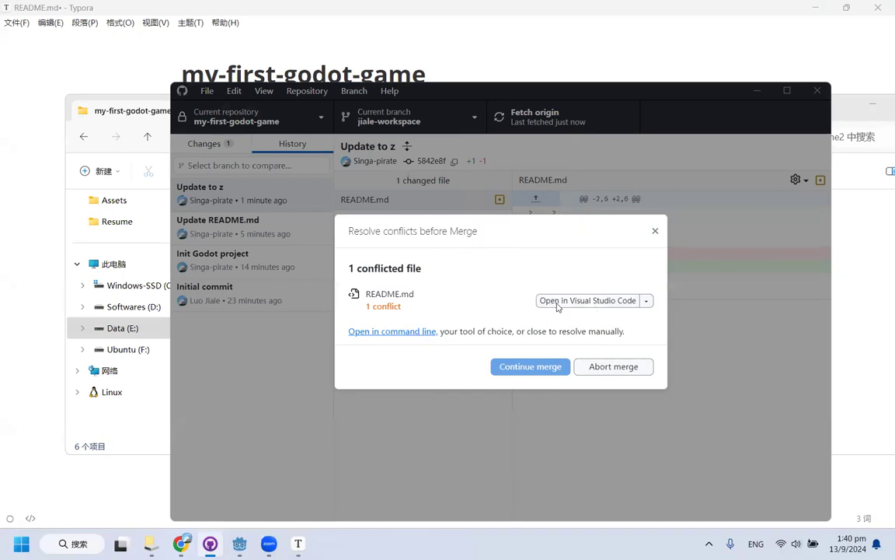
Open the conflicted README.md in Visual Studio Code from the merge conflict dialog
{"action": "left_click", "coordinate": [646, 301]}
{"action": "left_click", "coordinate": [647, 301]}
{"action": "left_click", "coordinate": [647, 300]}
{"action": "left_click", "coordinate": [645, 301]}
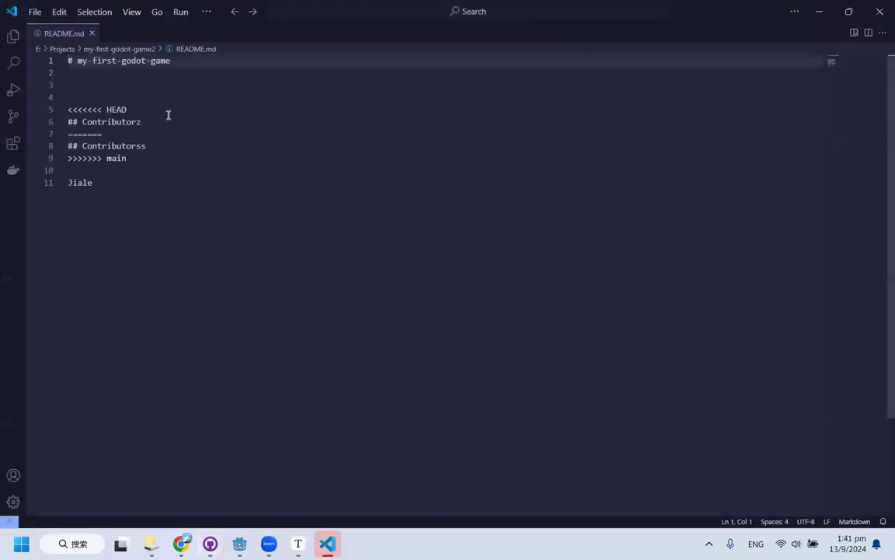
Examine the conflict markers in README.md, comparing the current HEAD heading with the incoming heading from main
{"action": "left_click", "coordinate": [190, 110]}
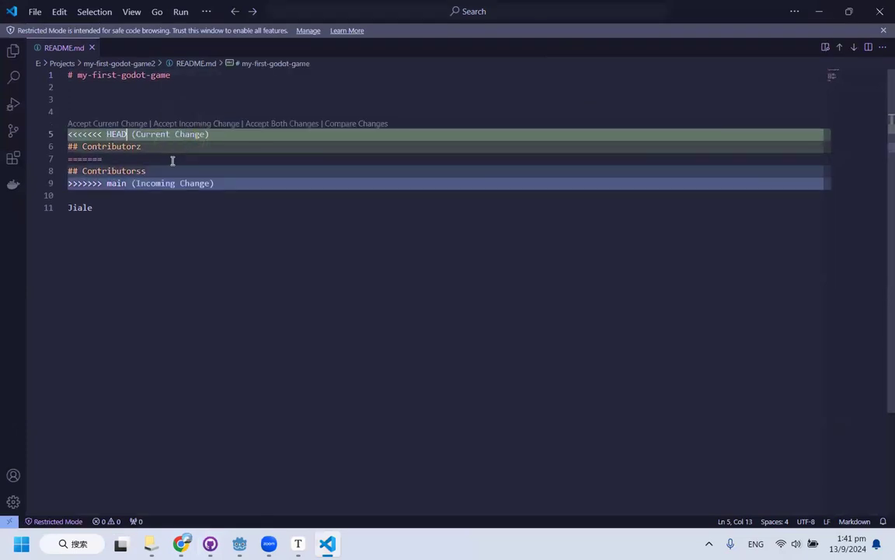
{"action": "left_click", "coordinate": [208, 242]}
{"action": "left_click", "coordinate": [188, 154]}
{"action": "left_click_drag", "start_coordinate": [189, 154], "coordinate": [52, 147]}
{"action": "left_click_drag", "start_coordinate": [165, 169], "coordinate": [53, 167]}
{"action": "left_click", "coordinate": [169, 214]}
{"action": "left_click_drag", "start_coordinate": [131, 147], "coordinate": [66, 146]}
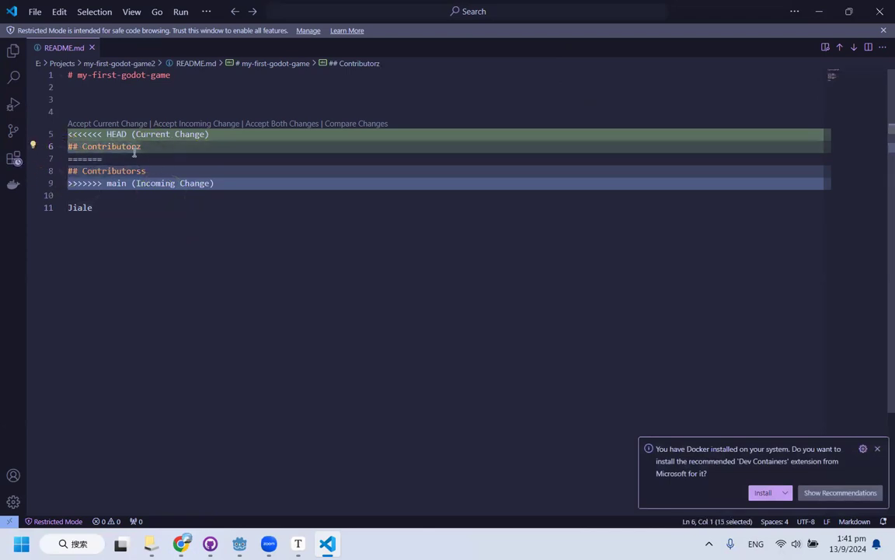
{"action": "left_click", "coordinate": [145, 146]}
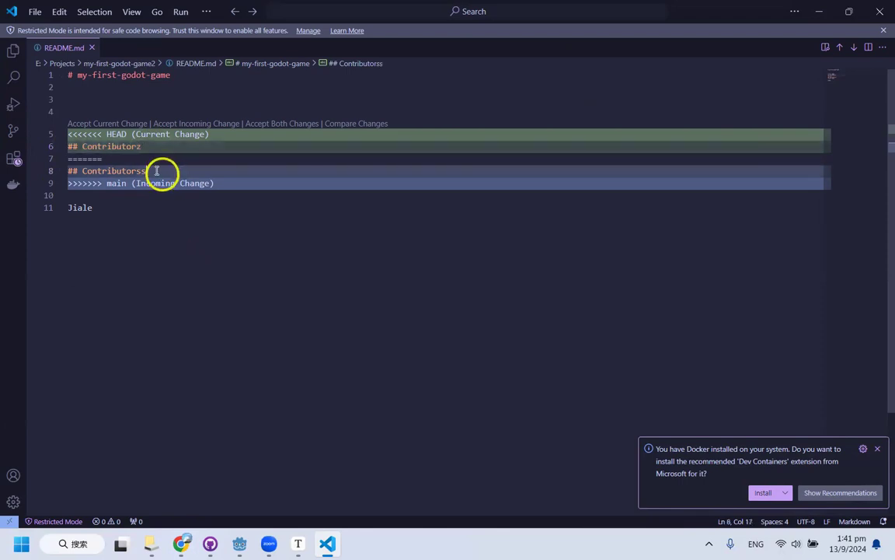
{"action": "left_click_drag", "start_coordinate": [158, 171], "coordinate": [68, 170]}
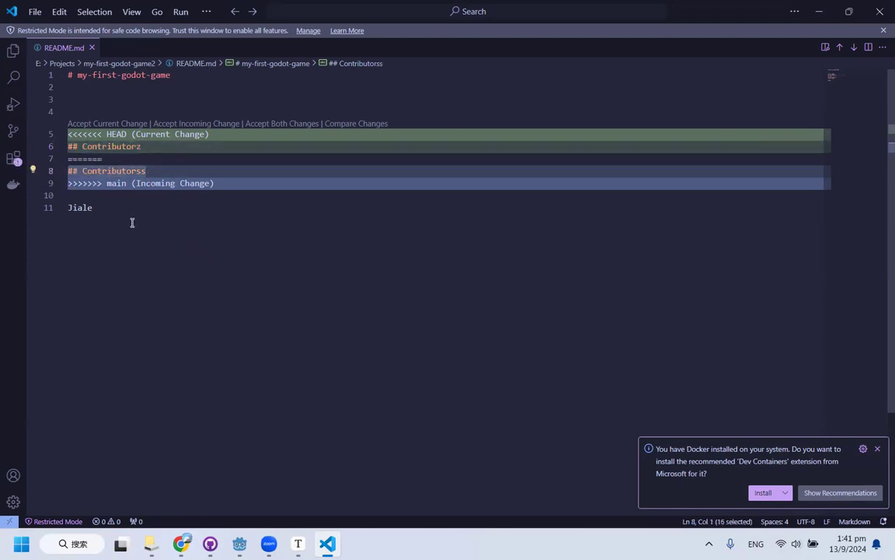
{"action": "left_click", "coordinate": [146, 172]}
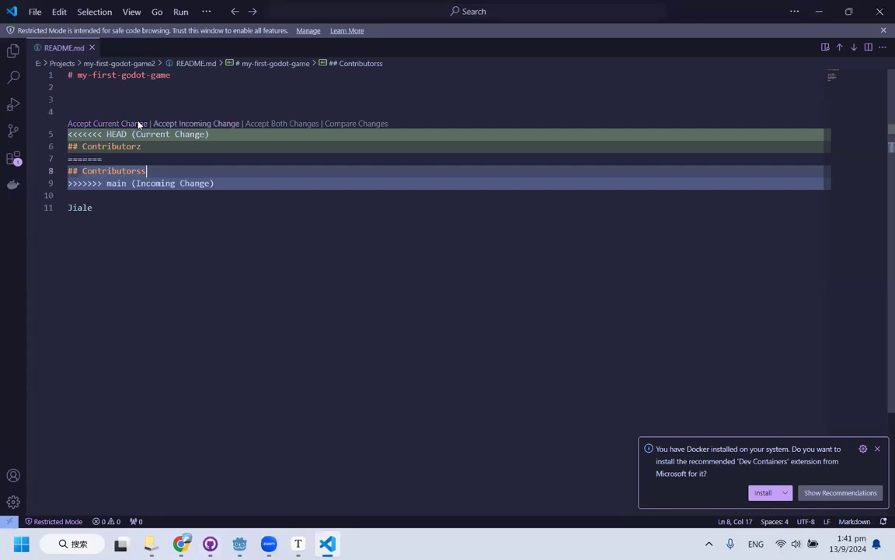
Resolve the conflict by accepting both changes and reducing them to the single heading "## Contributorzz", and save README.md
{"action": "left_click", "coordinate": [282, 124]}
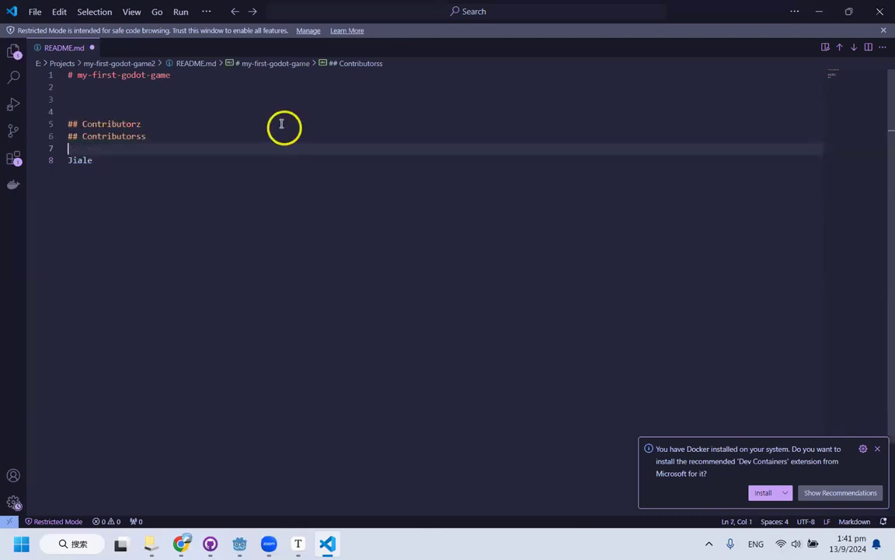
{"action": "left_click", "coordinate": [177, 136]}
{"action": "left_click", "coordinate": [171, 148]}
{"action": "left_click_drag", "start_coordinate": [155, 136], "coordinate": [21, 138]}
{"action": "key", "text": "BackSpace"}
{"action": "key", "text": "BackSpace"}
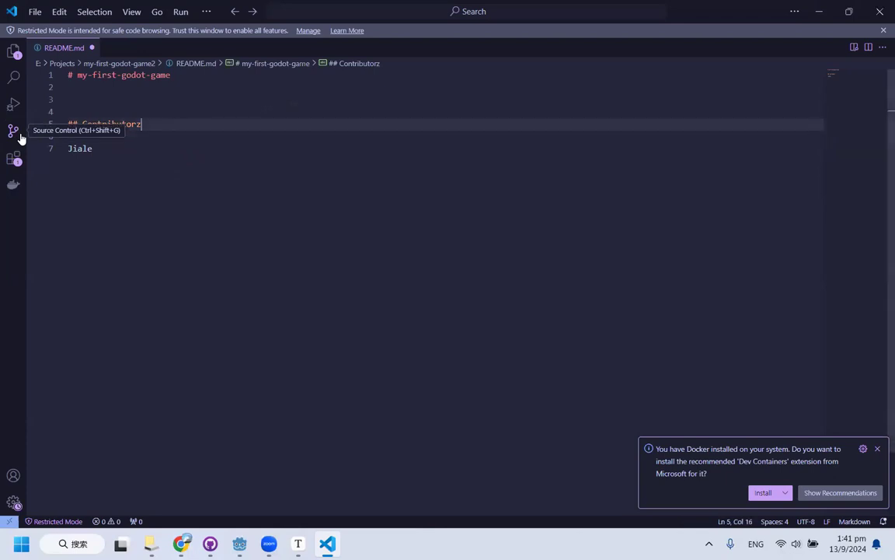
{"action": "type", "text": "zz"}
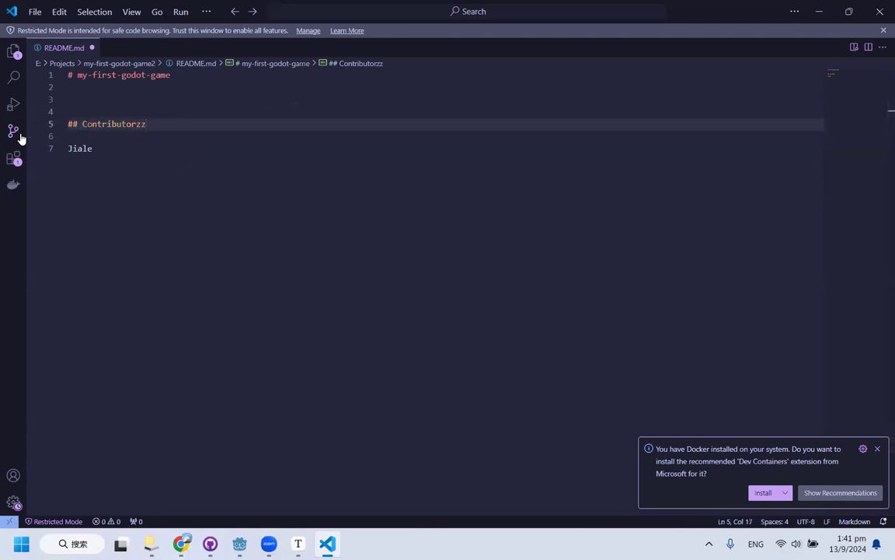
{"action": "key", "text": "ctrl+s"}
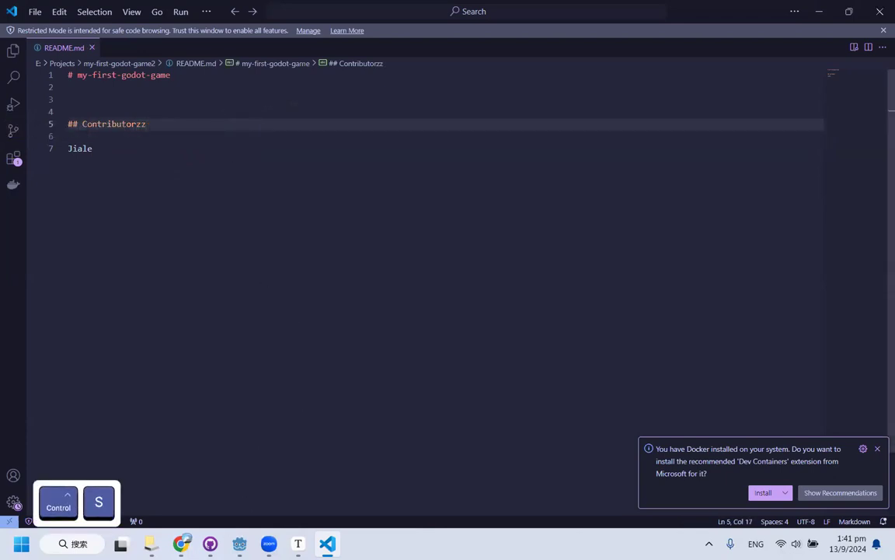
Return to GitHub Desktop, continue the merge of main into the workspace branch and push the commits to origin
{"action": "left_click_drag", "start_coordinate": [180, 137], "coordinate": [1, 113]}
{"action": "left_click", "coordinate": [236, 251]}
{"action": "left_click", "coordinate": [210, 544]}
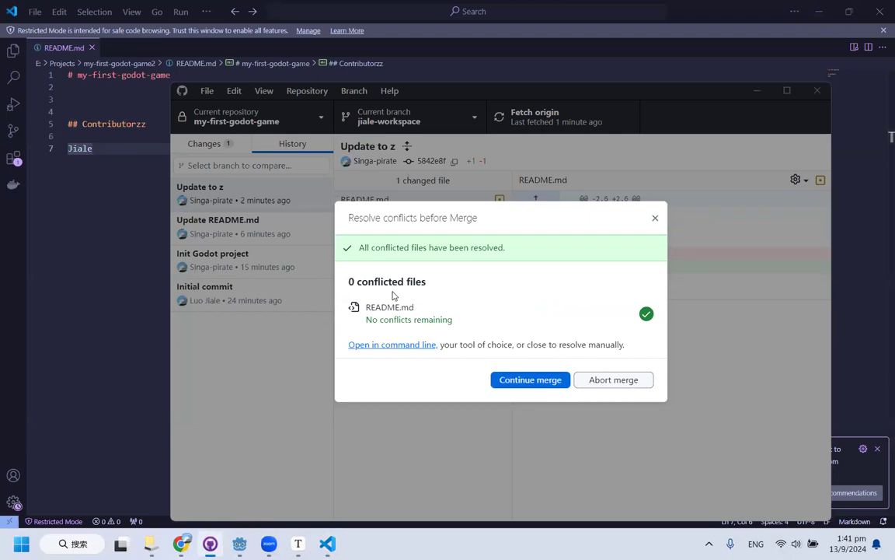
{"action": "left_click", "coordinate": [530, 381]}
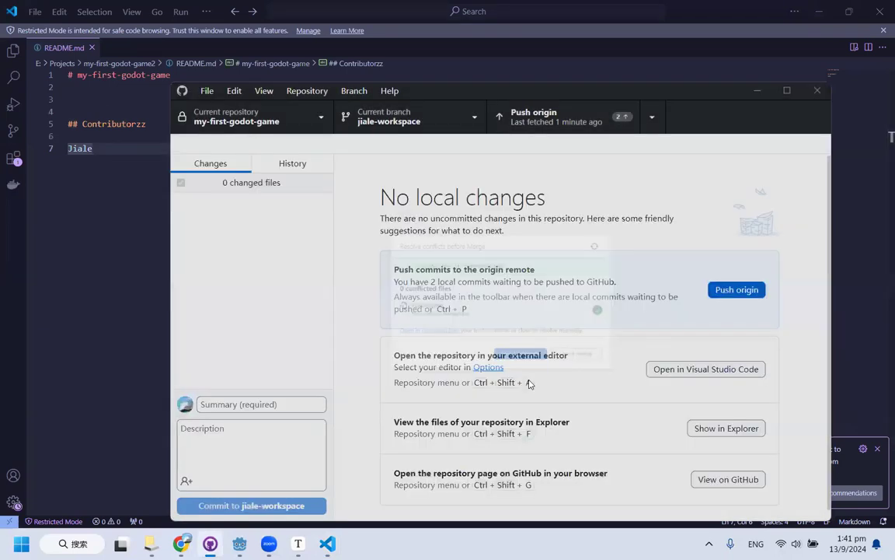
{"action": "left_click", "coordinate": [287, 162]}
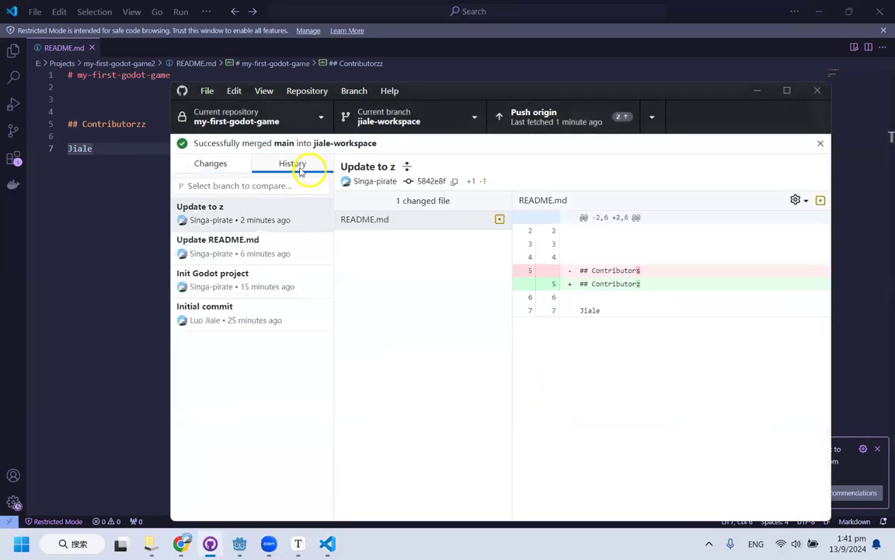
{"action": "left_click", "coordinate": [207, 165]}
{"action": "left_click", "coordinate": [292, 165]}
{"action": "left_click", "coordinate": [566, 121]}
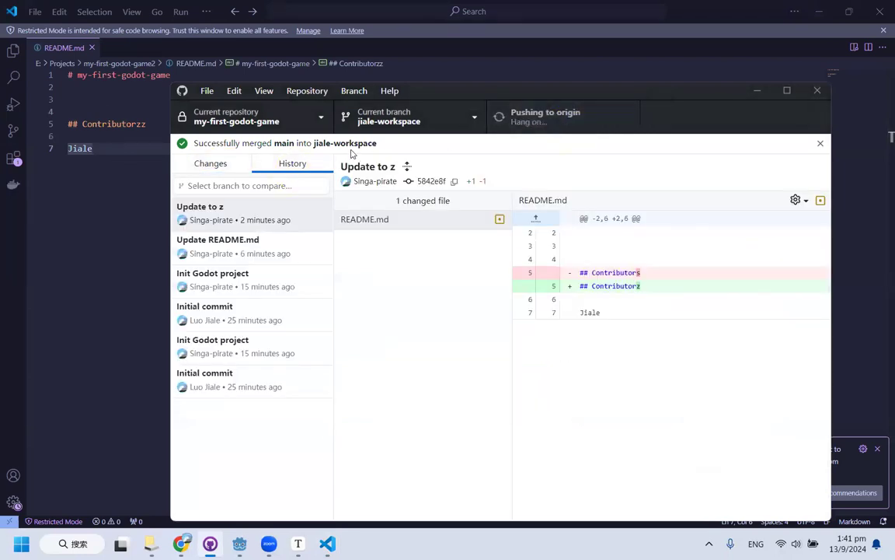
Review the workspace branch's commit history and its list of local changes after the merge
{"action": "left_click", "coordinate": [246, 162]}
{"action": "left_click", "coordinate": [286, 165]}
{"action": "left_click", "coordinate": [263, 213]}
{"action": "left_click", "coordinate": [249, 220]}
{"action": "left_click", "coordinate": [234, 164]}
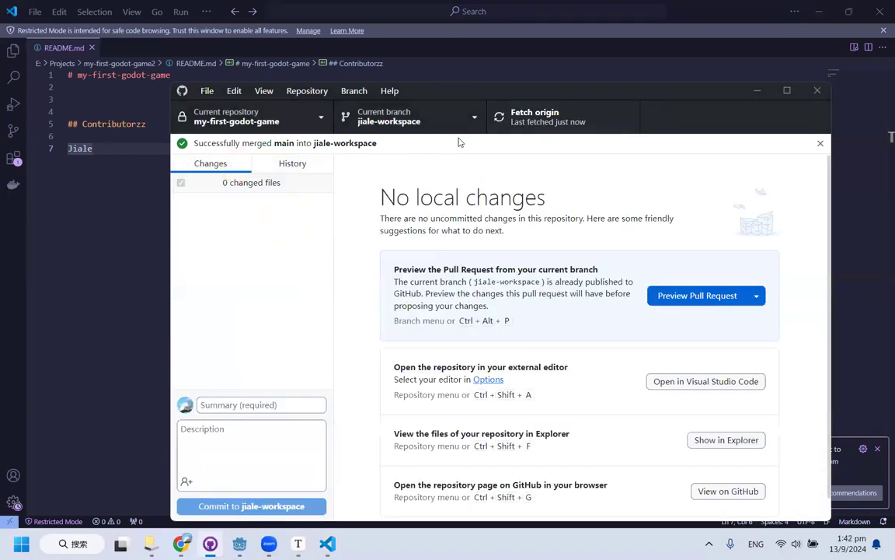
Switch the current branch to main
{"action": "left_click", "coordinate": [473, 118]}
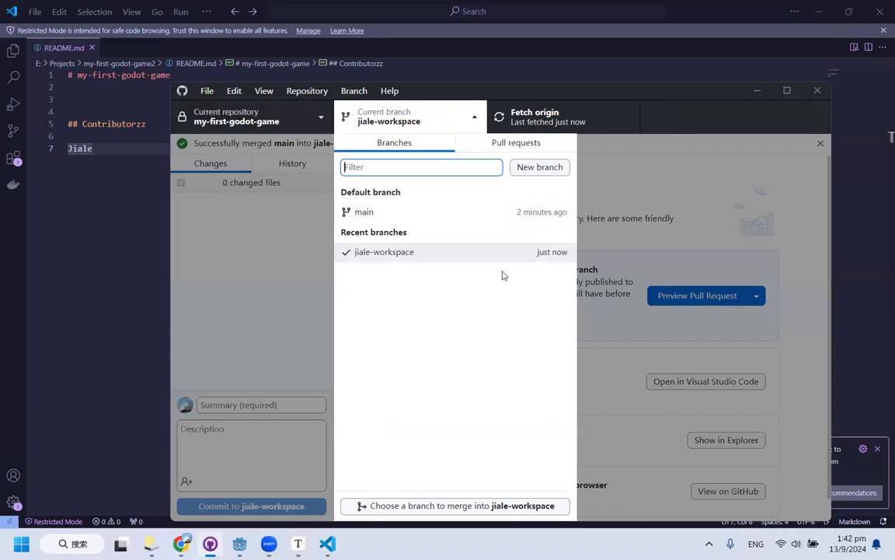
{"action": "left_click", "coordinate": [408, 219]}
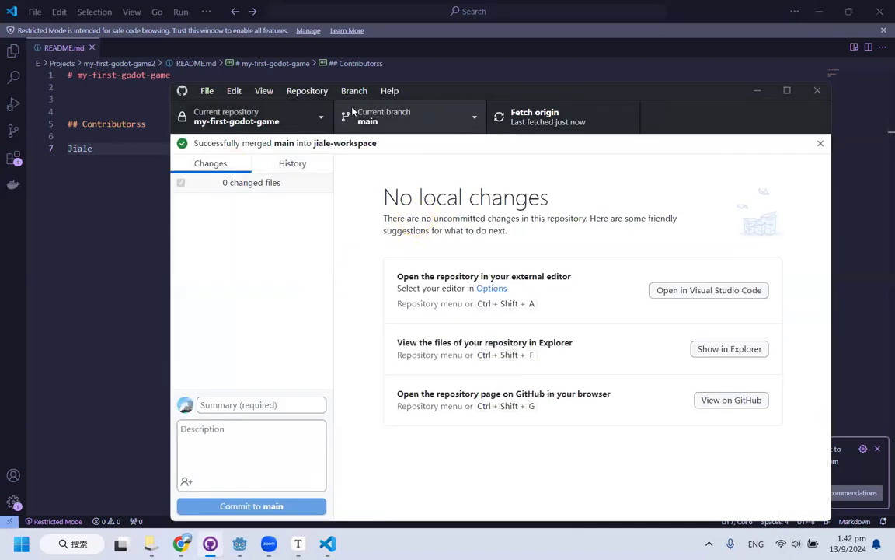
{"action": "left_click", "coordinate": [307, 90]}
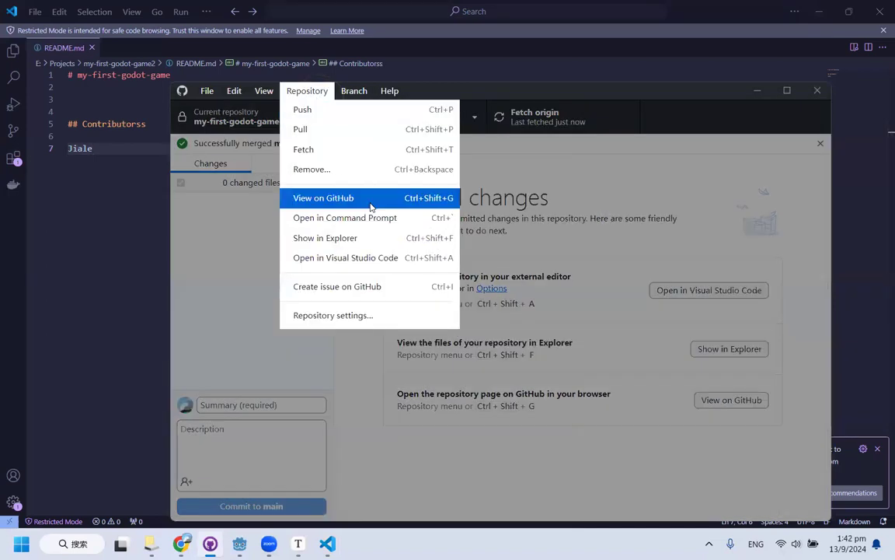
{"action": "left_click", "coordinate": [346, 91]}
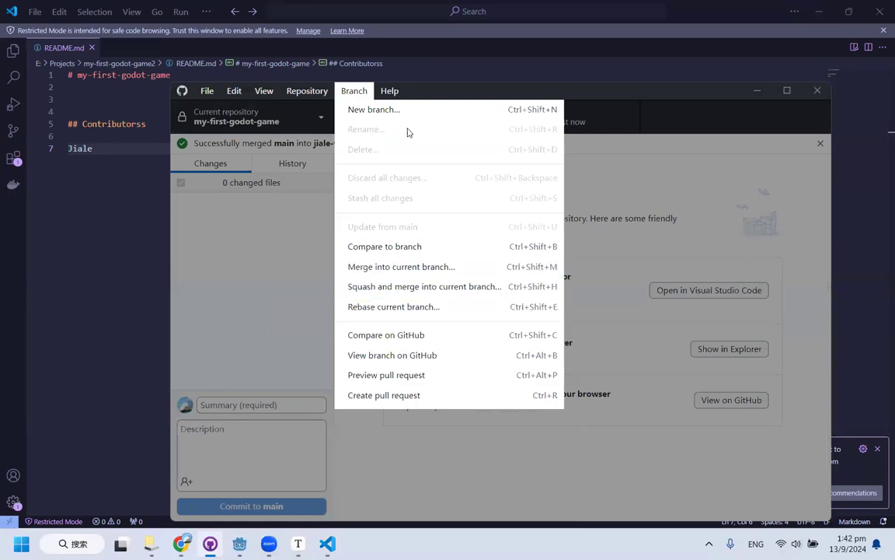
{"action": "left_click", "coordinate": [511, 268]}
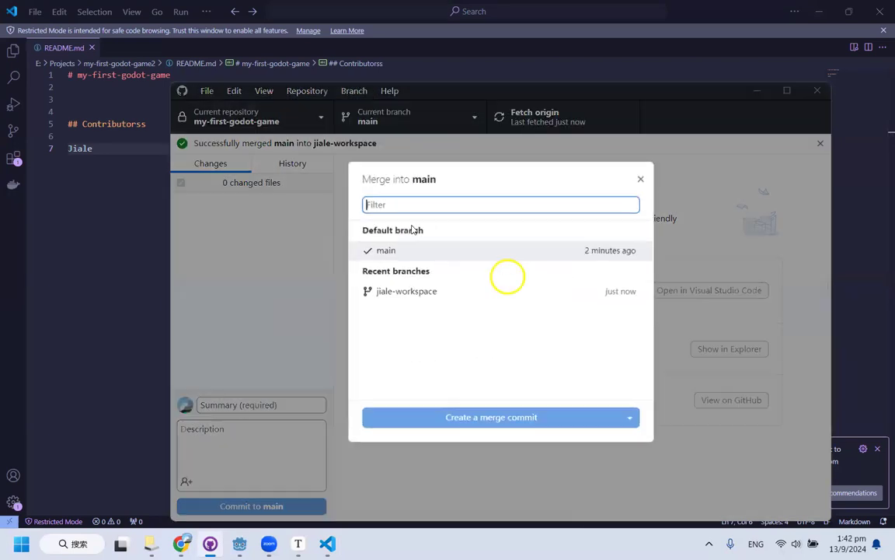
{"action": "left_click", "coordinate": [406, 275]}
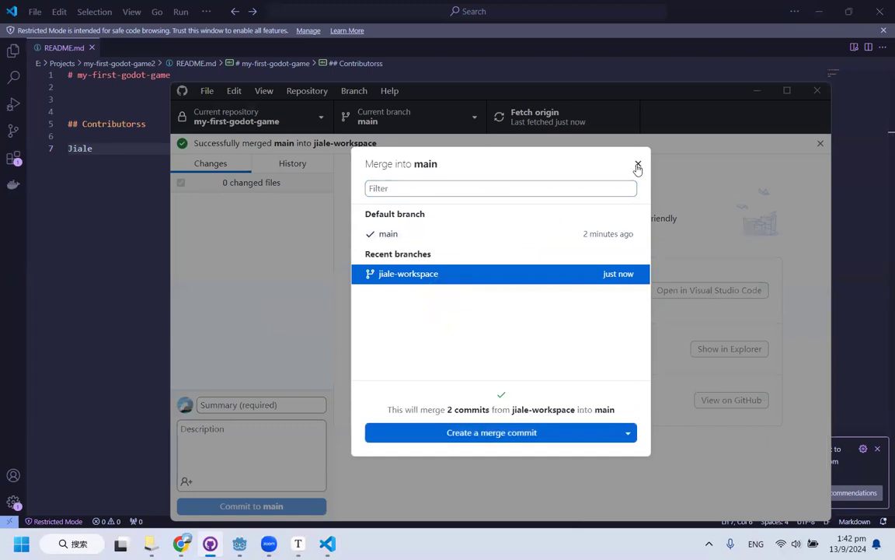
{"action": "left_click", "coordinate": [638, 163]}
Merge the workspace branch into main with a merge commit and push main to origin
{"action": "left_click", "coordinate": [353, 91]}
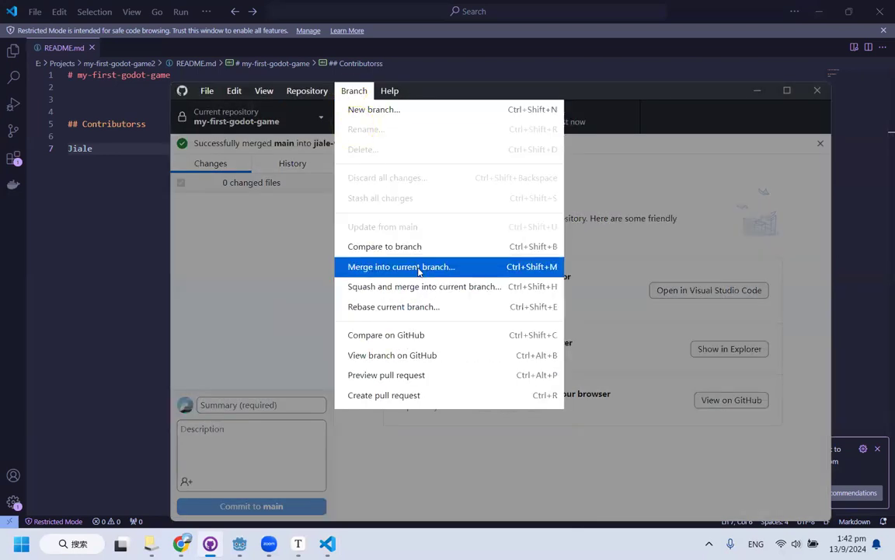
{"action": "left_click", "coordinate": [419, 268]}
{"action": "left_click", "coordinate": [404, 276]}
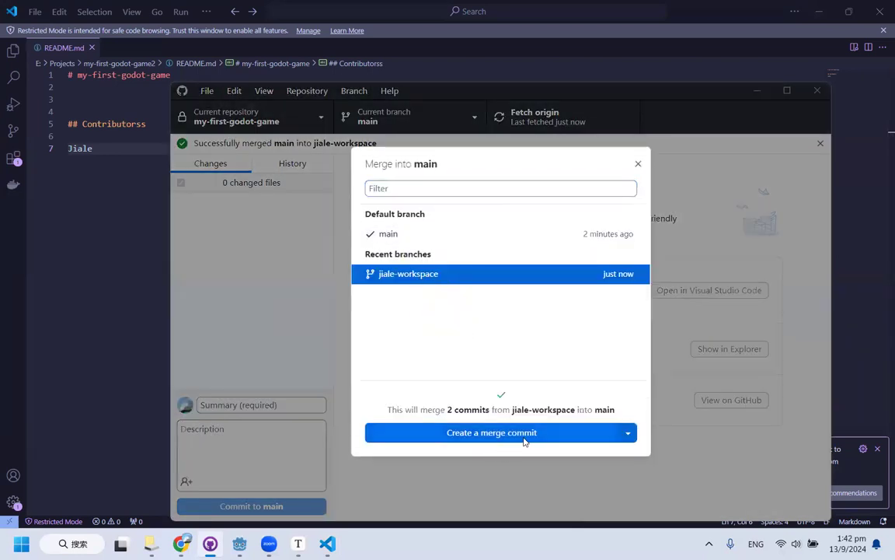
{"action": "left_click", "coordinate": [529, 435]}
{"action": "left_click", "coordinate": [314, 163]}
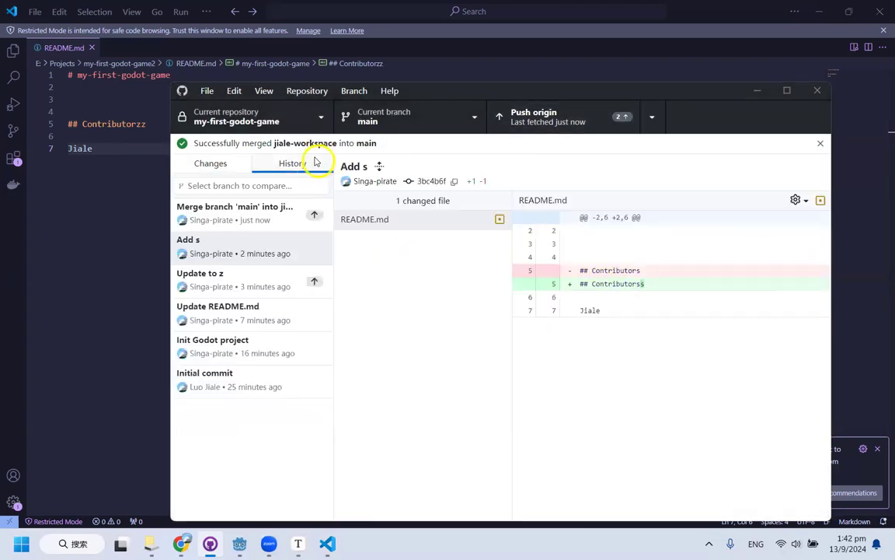
{"action": "left_click", "coordinate": [583, 122]}
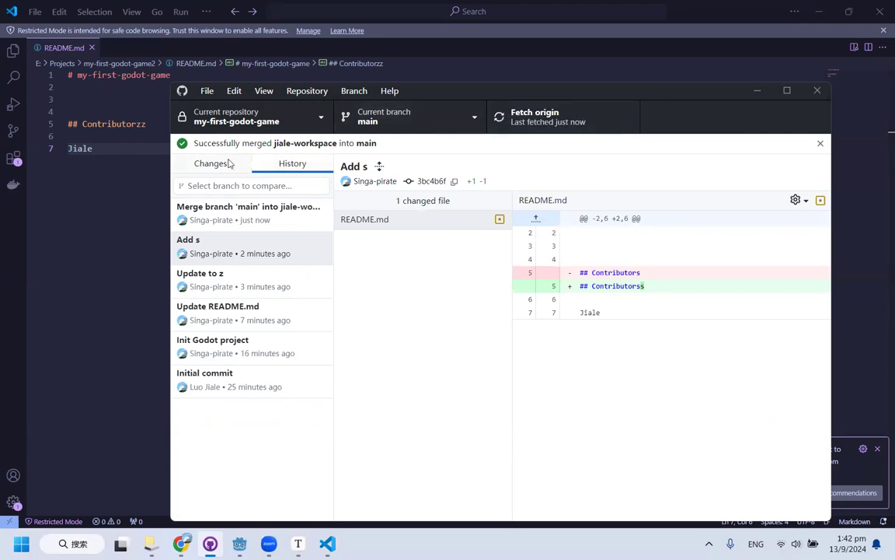
Close the outdated README.md in Typora and discard its unsaved changes
{"action": "left_click", "coordinate": [298, 543]}
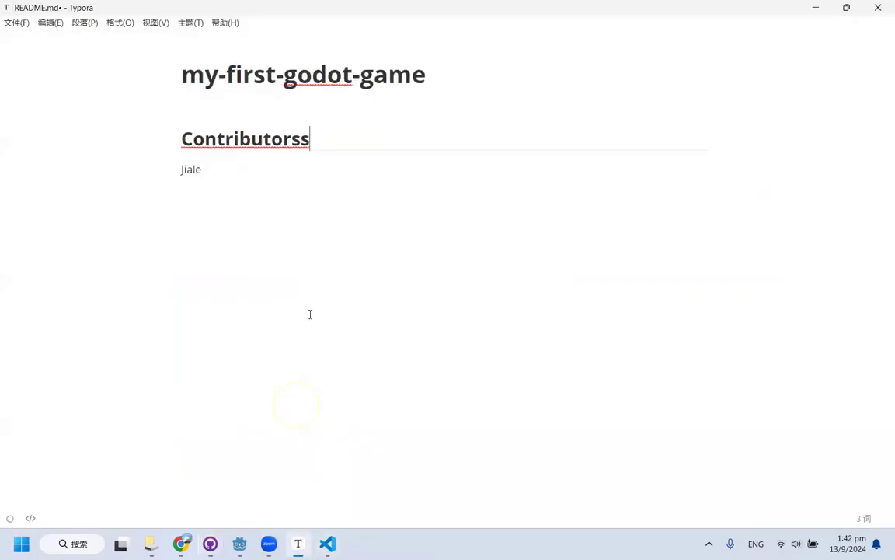
{"action": "left_click", "coordinate": [878, 8]}
{"action": "left_click", "coordinate": [395, 173]}
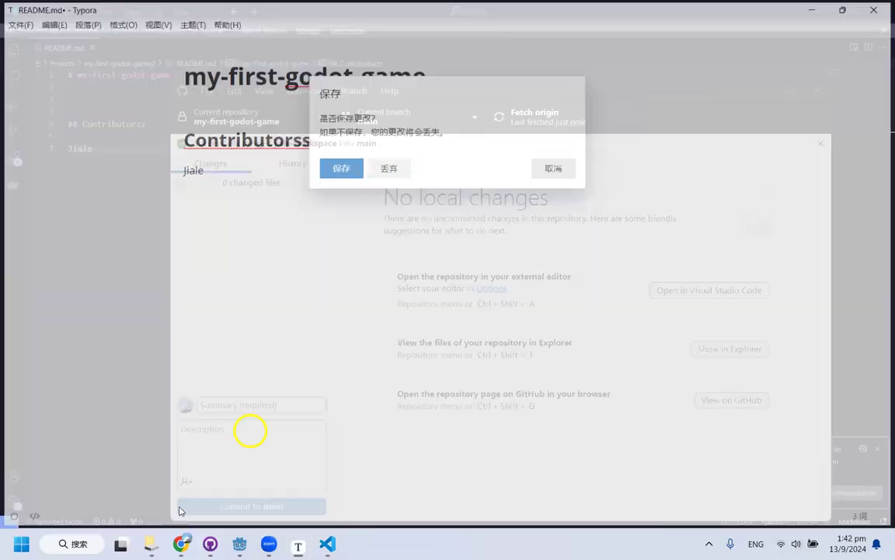
Reopen README.md from the my-first-godot-game2 folder to check the merged heading, and close it and put the folder window away
{"action": "left_click", "coordinate": [152, 542]}
{"action": "double_click", "coordinate": [380, 319]}
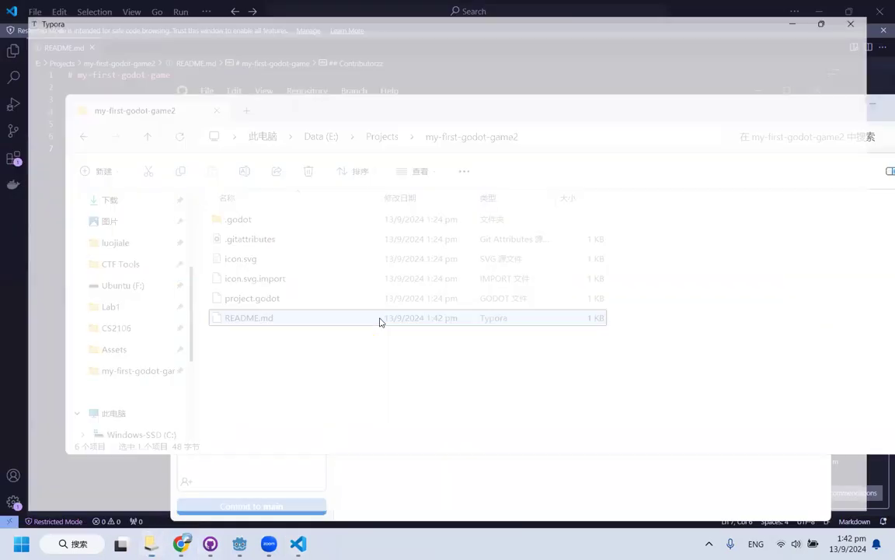
{"action": "left_click", "coordinate": [290, 140]}
{"action": "left_click_drag", "start_coordinate": [291, 141], "coordinate": [322, 144]}
{"action": "left_click", "coordinate": [642, 73]}
{"action": "left_click", "coordinate": [302, 178]}
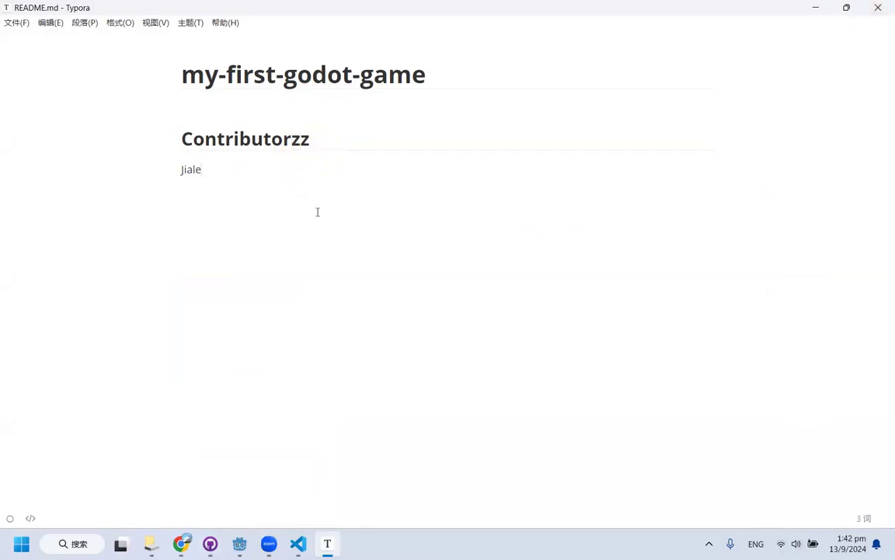
{"action": "left_click", "coordinate": [879, 6]}
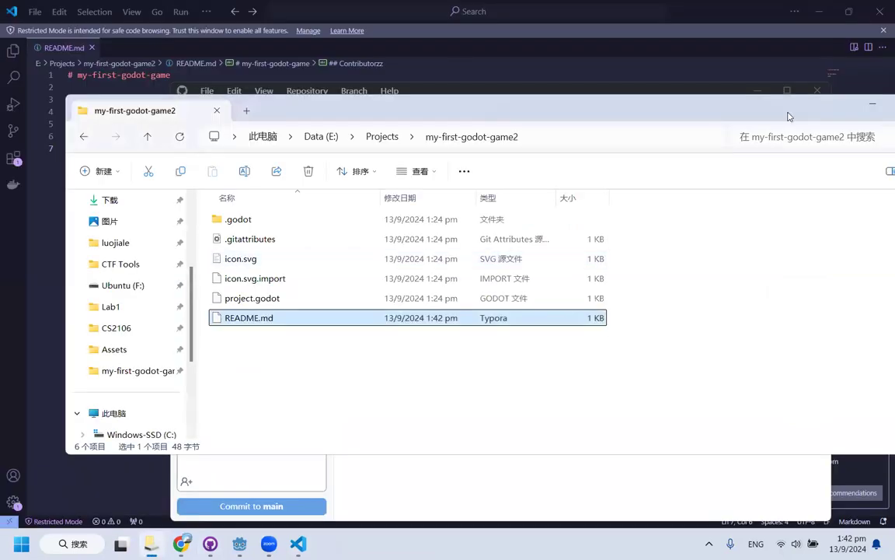
{"action": "left_click", "coordinate": [865, 105]}
Switch to the Google Slides presentation and show the first "Export & publish" slide following the GitHub branches slides
{"action": "left_click", "coordinate": [181, 544]}
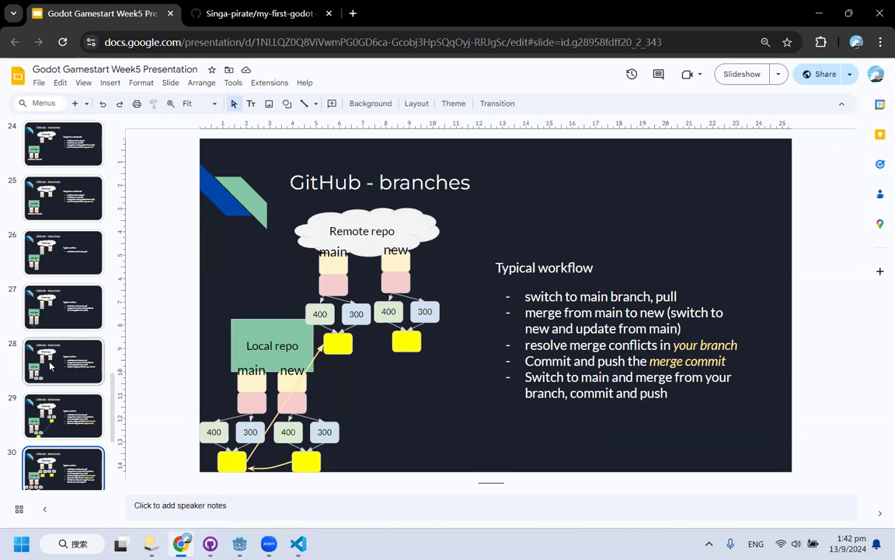
{"action": "scroll", "coordinate": [62, 350], "scroll_direction": "down", "scroll_amount": 3}
{"action": "left_click", "coordinate": [78, 353]}
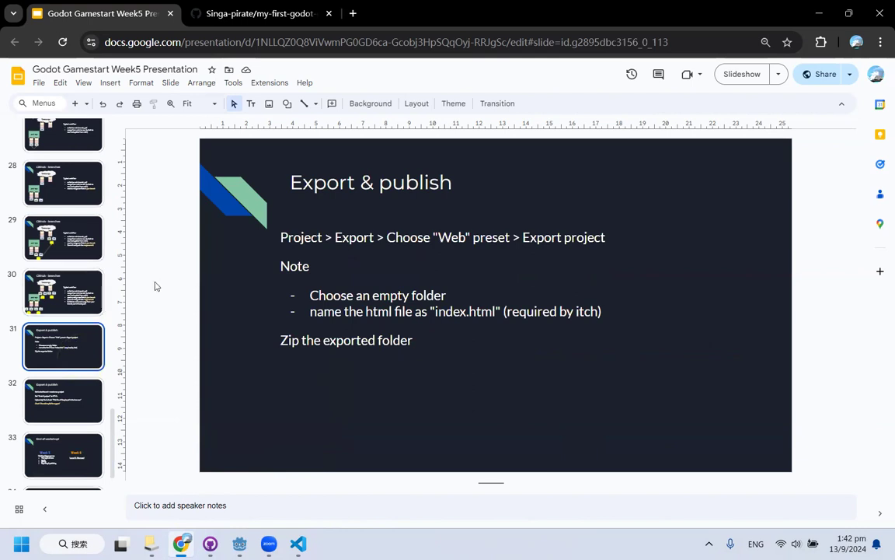
{"action": "left_click", "coordinate": [68, 294]}
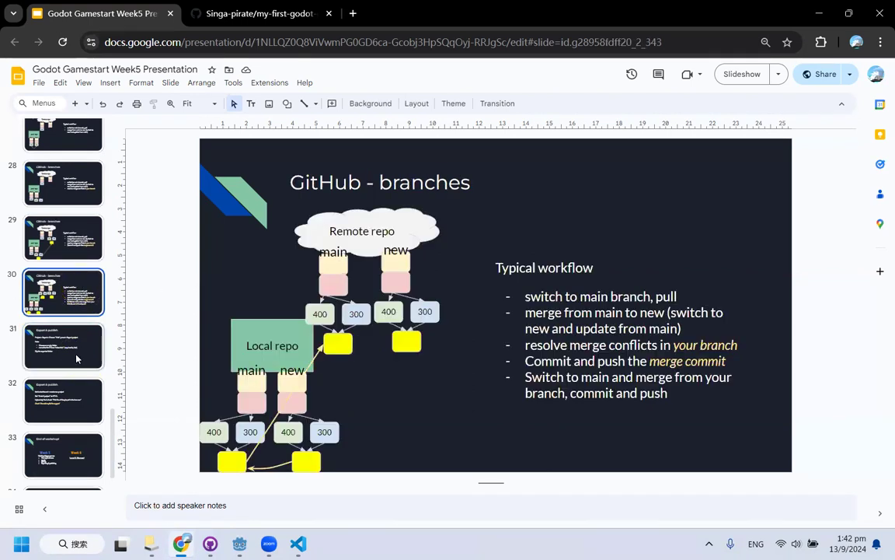
{"action": "left_click", "coordinate": [76, 358]}
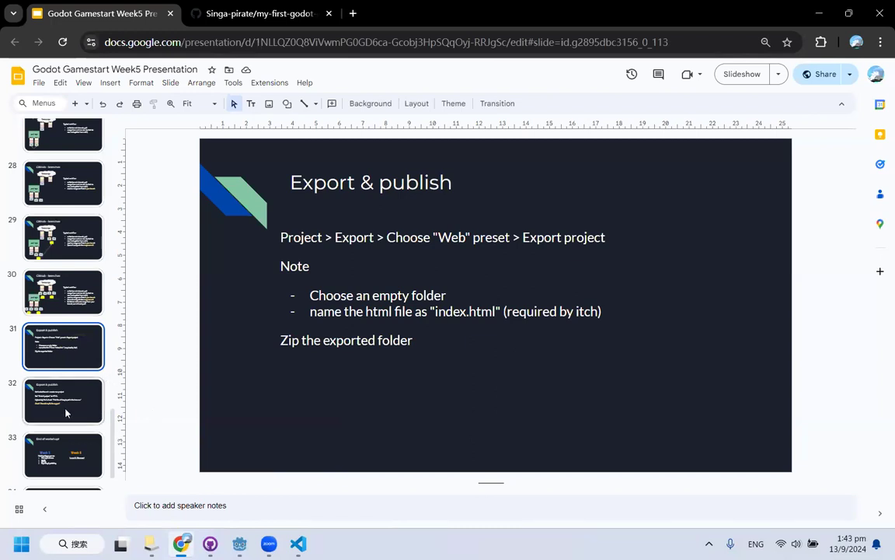
Close GitHub Desktop, Visual Studio Code and the second Godot project, and bring up My First Godot Game in Godot
{"action": "mouse_move", "coordinate": [239, 543]}
{"action": "left_click", "coordinate": [507, 396]}
{"action": "left_click", "coordinate": [511, 444]}
{"action": "left_click", "coordinate": [210, 543]}
{"action": "left_click", "coordinate": [210, 544]}
{"action": "left_click", "coordinate": [210, 543]}
{"action": "mouse_move", "coordinate": [239, 543]}
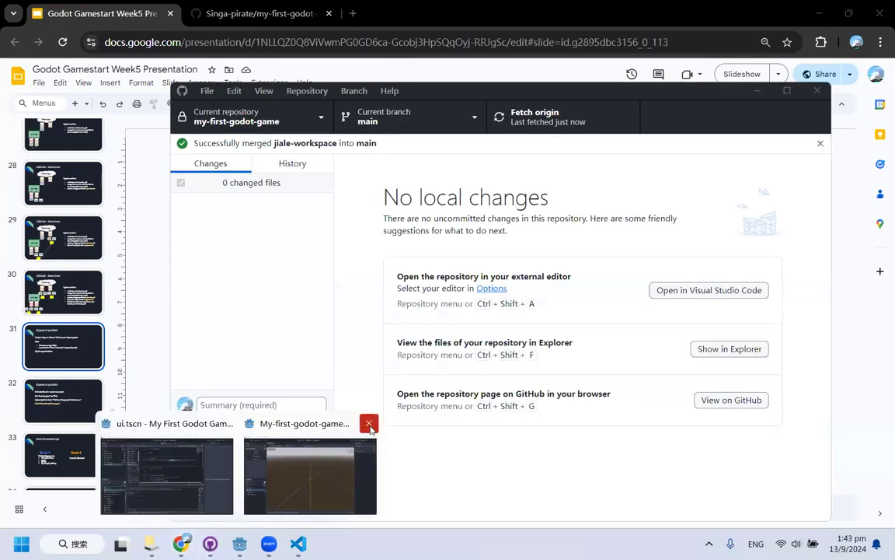
{"action": "left_click", "coordinate": [818, 93]}
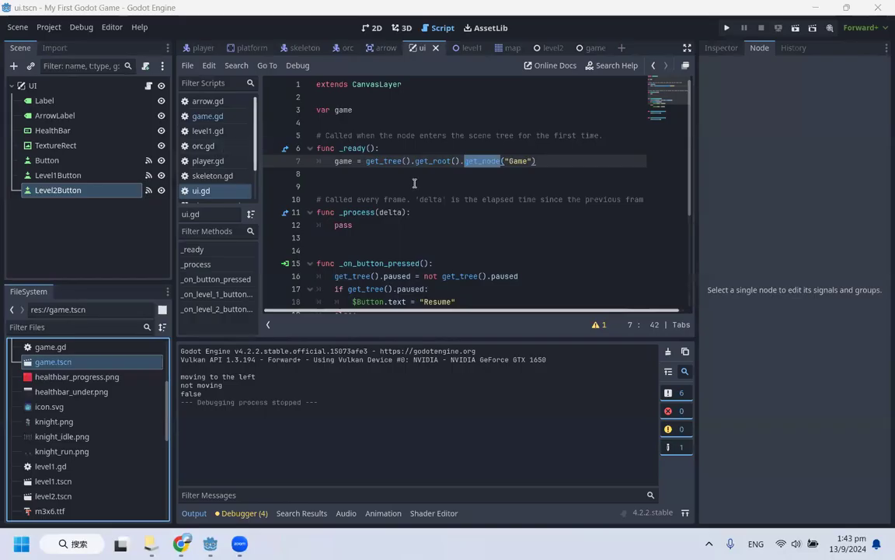
{"action": "left_click", "coordinate": [416, 183]}
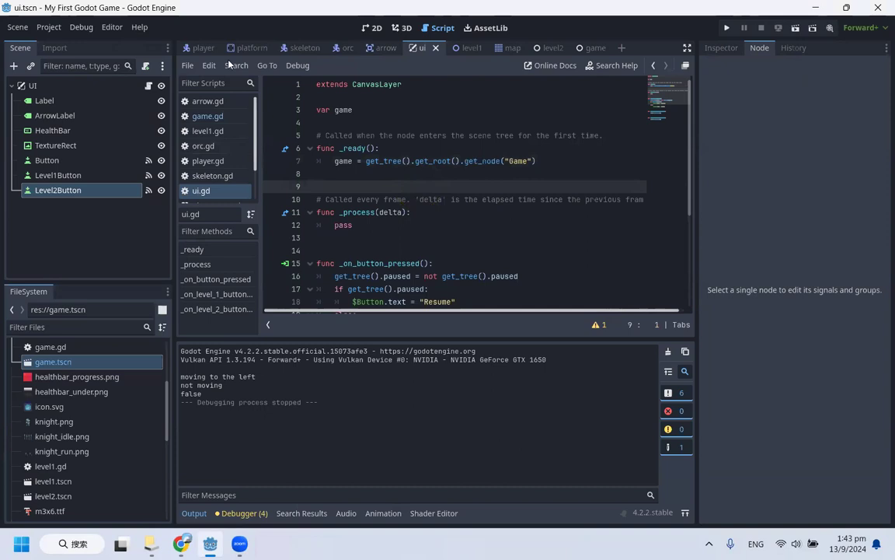
{"action": "left_click", "coordinate": [384, 160]}
{"action": "left_click", "coordinate": [465, 199]}
{"action": "scroll", "coordinate": [453, 196], "scroll_direction": "down", "scroll_amount": 3}
{"action": "scroll", "coordinate": [454, 195], "scroll_direction": "up", "scroll_amount": 3}
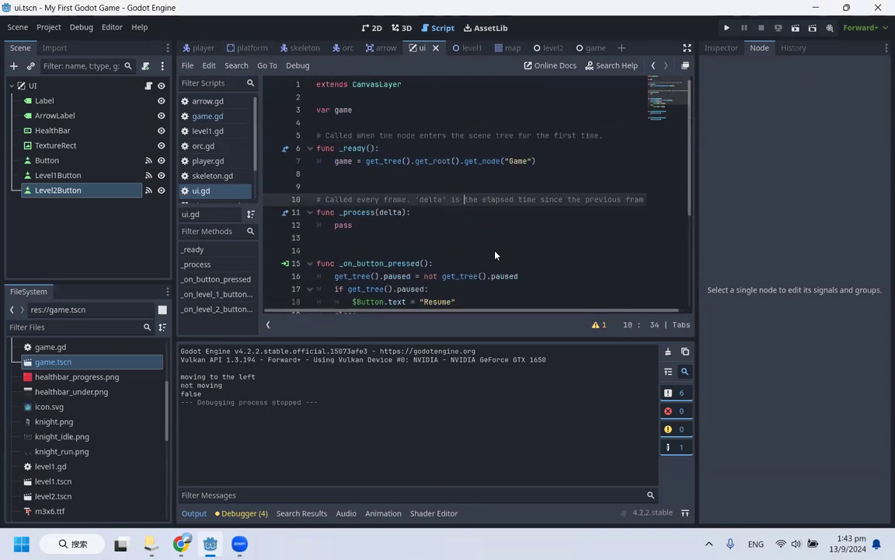
Open the project's export settings and add a Web export preset
{"action": "left_click", "coordinate": [47, 27]}
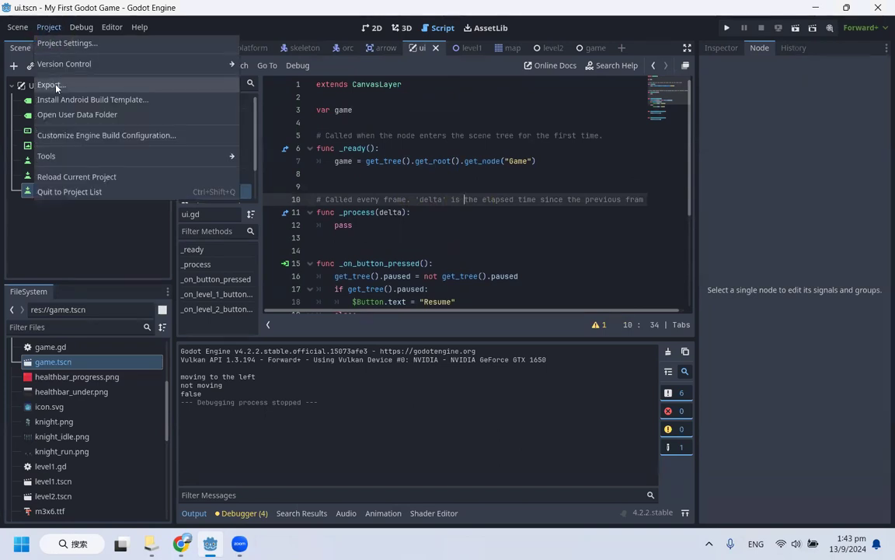
{"action": "left_click", "coordinate": [56, 85]}
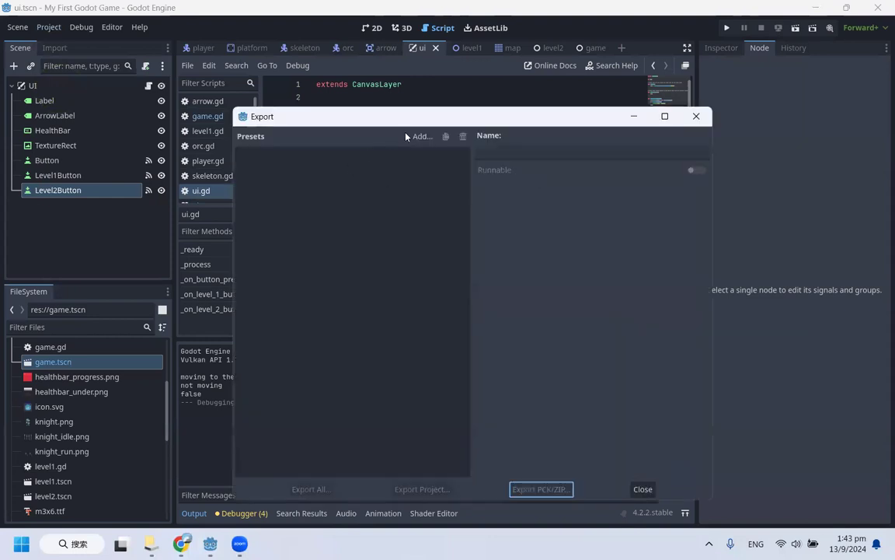
{"action": "left_click_drag", "start_coordinate": [415, 122], "coordinate": [479, 110]}
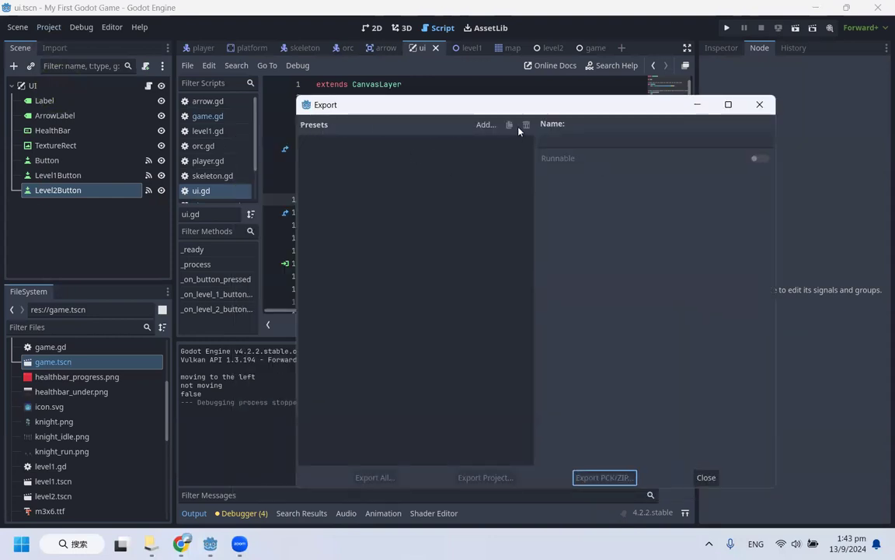
{"action": "left_click", "coordinate": [486, 125]}
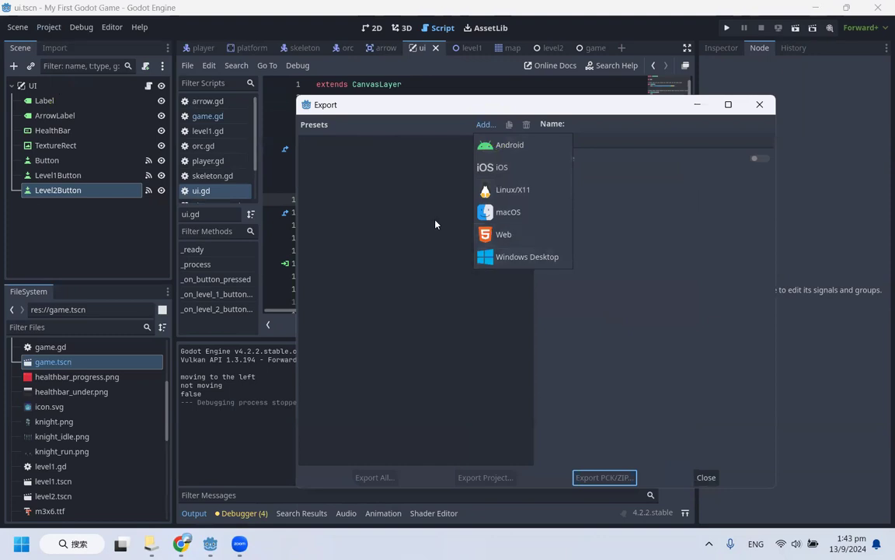
{"action": "left_click", "coordinate": [513, 240]}
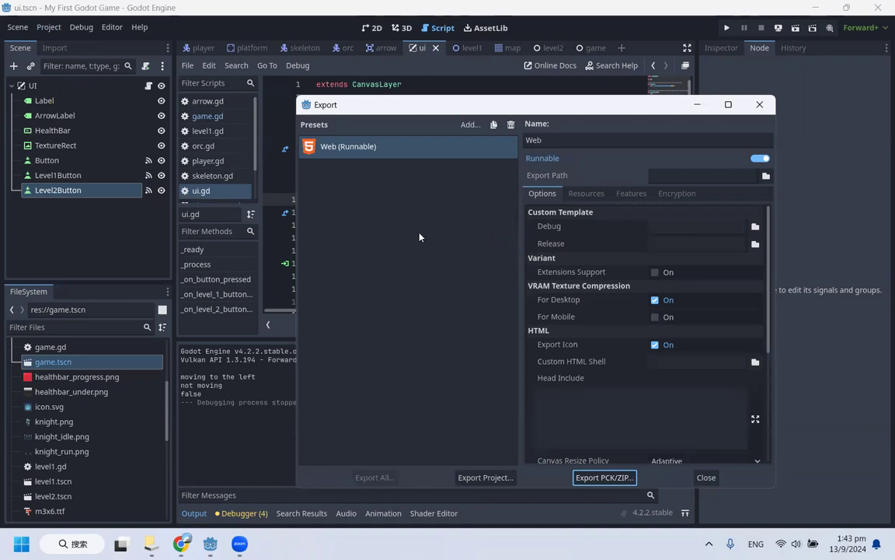
{"action": "left_click", "coordinate": [326, 148]}
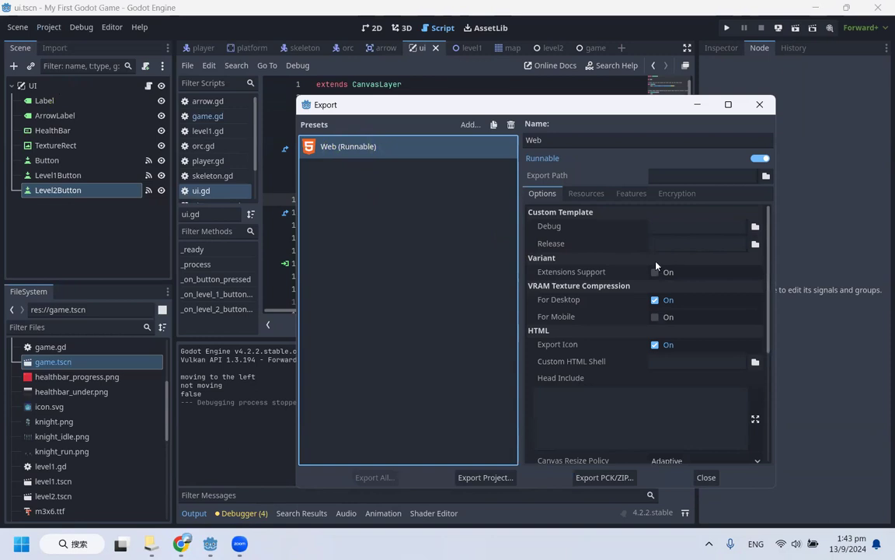
Examine the Web preset's export options, including texture compression, HTML and progressive web app settings, and its resource settings
{"action": "scroll", "coordinate": [599, 340], "scroll_direction": "down", "scroll_amount": 5}
{"action": "scroll", "coordinate": [588, 380], "scroll_direction": "up", "scroll_amount": 5}
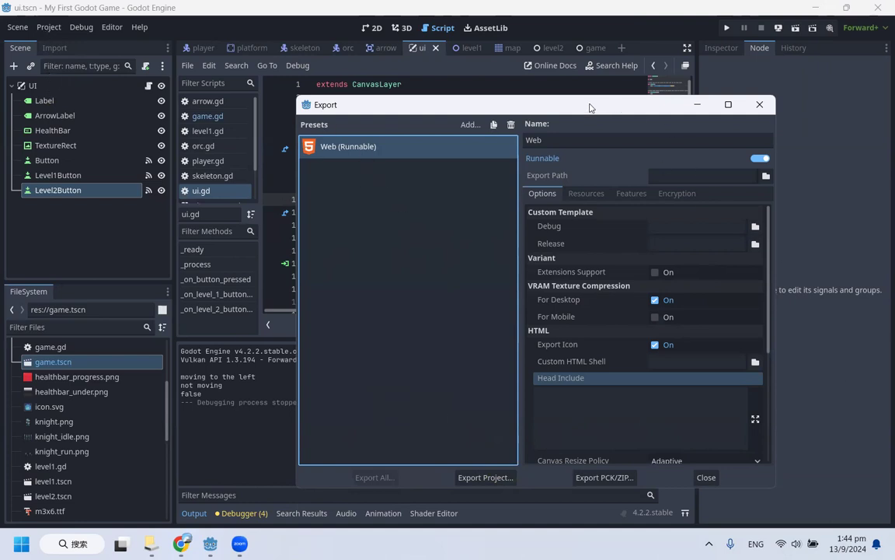
{"action": "left_click_drag", "start_coordinate": [590, 108], "coordinate": [481, 101]}
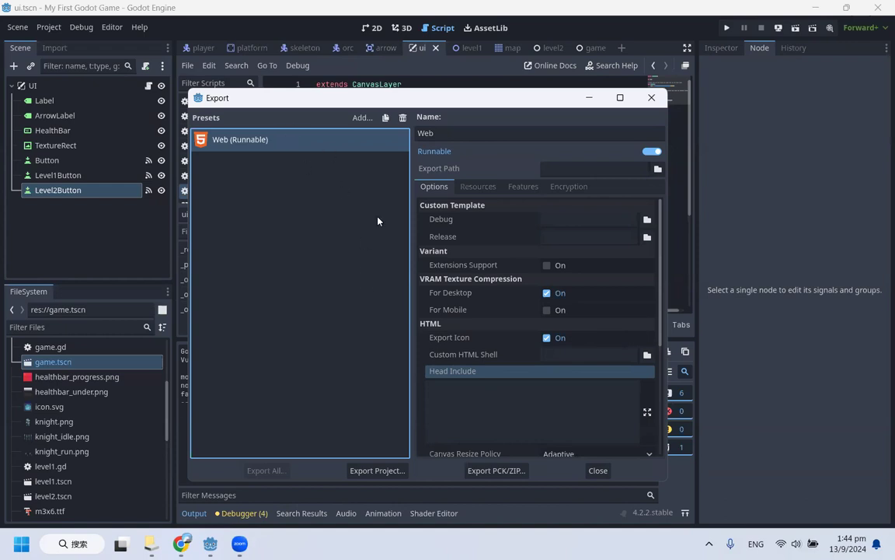
{"action": "scroll", "coordinate": [555, 336], "scroll_direction": "down", "scroll_amount": 3}
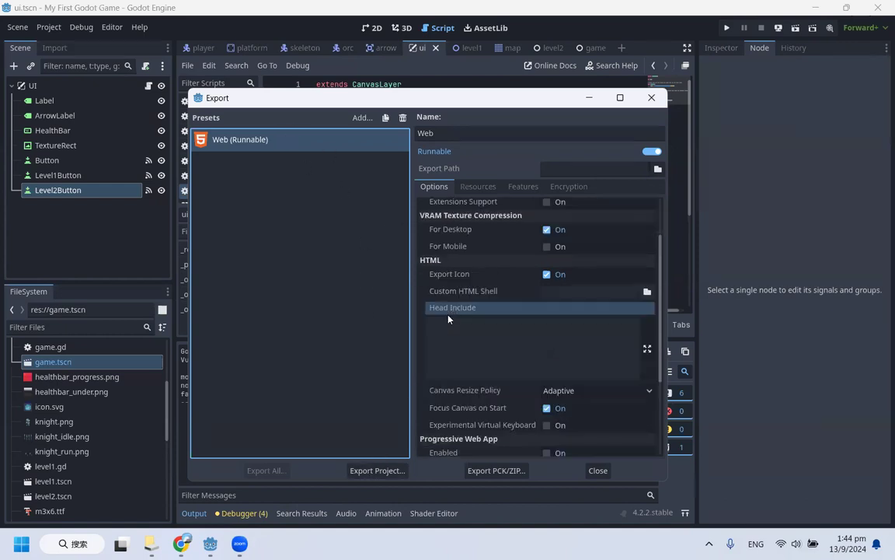
{"action": "scroll", "coordinate": [555, 335], "scroll_direction": "down", "scroll_amount": 2}
{"action": "scroll", "coordinate": [435, 371], "scroll_direction": "up", "scroll_amount": 4}
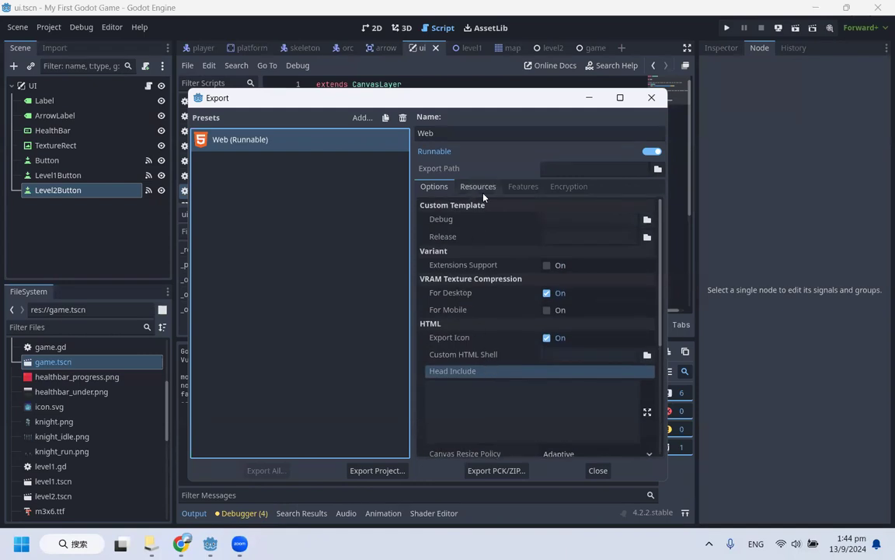
{"action": "scroll", "coordinate": [469, 303], "scroll_direction": "down", "scroll_amount": 5}
{"action": "scroll", "coordinate": [513, 387], "scroll_direction": "up", "scroll_amount": 3}
{"action": "scroll", "coordinate": [513, 387], "scroll_direction": "up", "scroll_amount": 2}
{"action": "left_click", "coordinate": [477, 188]}
{"action": "left_click", "coordinate": [434, 186]}
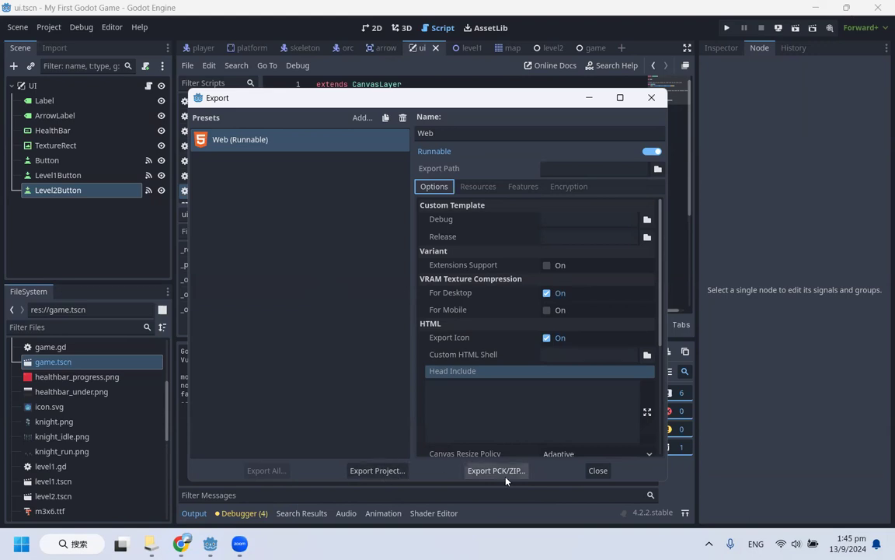
Start exporting the project with the Web preset and create a folder named "output" inside my_first_godot_game as the destination
{"action": "left_click", "coordinate": [363, 472]}
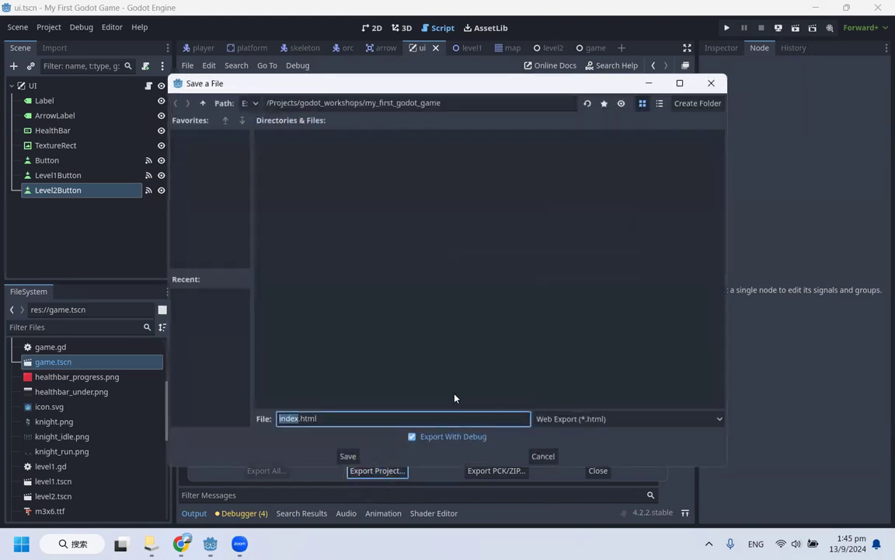
{"action": "left_click", "coordinate": [401, 214]}
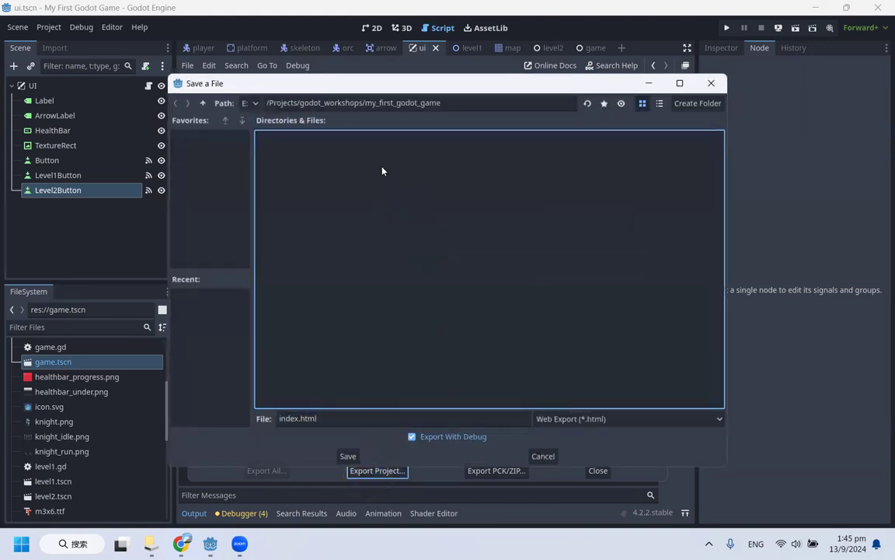
{"action": "right_click", "coordinate": [386, 186]}
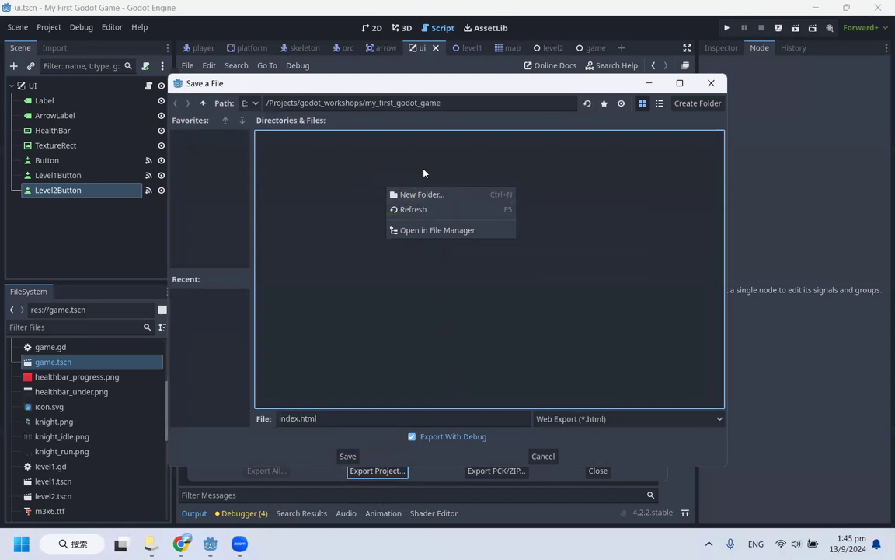
{"action": "left_click", "coordinate": [426, 194]}
{"action": "type", "text": "output"}
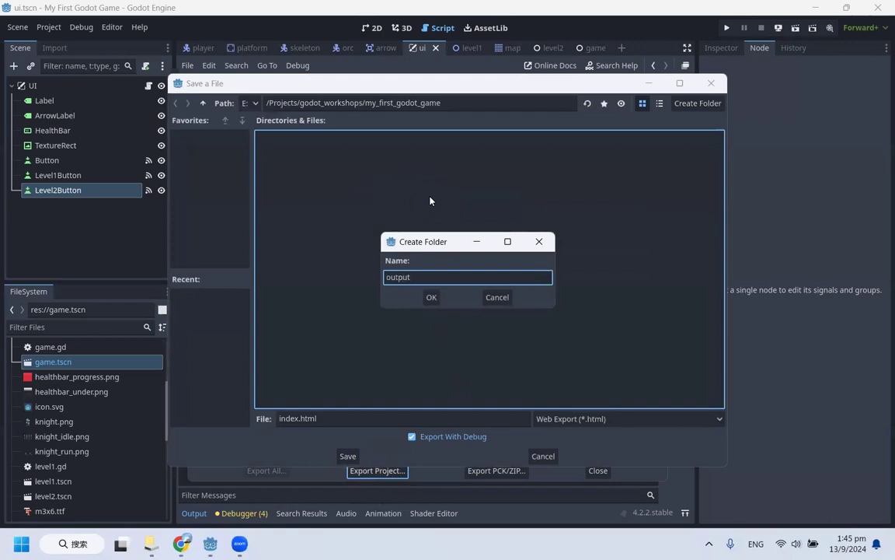
{"action": "key", "text": "Return"}
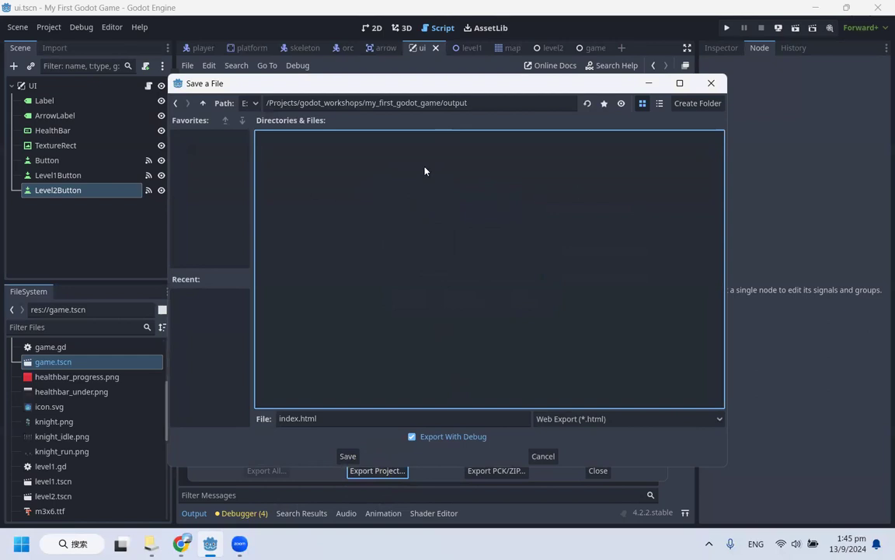
Examine the export destination path, checking the project folder and its output subfolder
{"action": "left_click", "coordinate": [401, 102]}
{"action": "left_click_drag", "start_coordinate": [365, 102], "coordinate": [441, 101]}
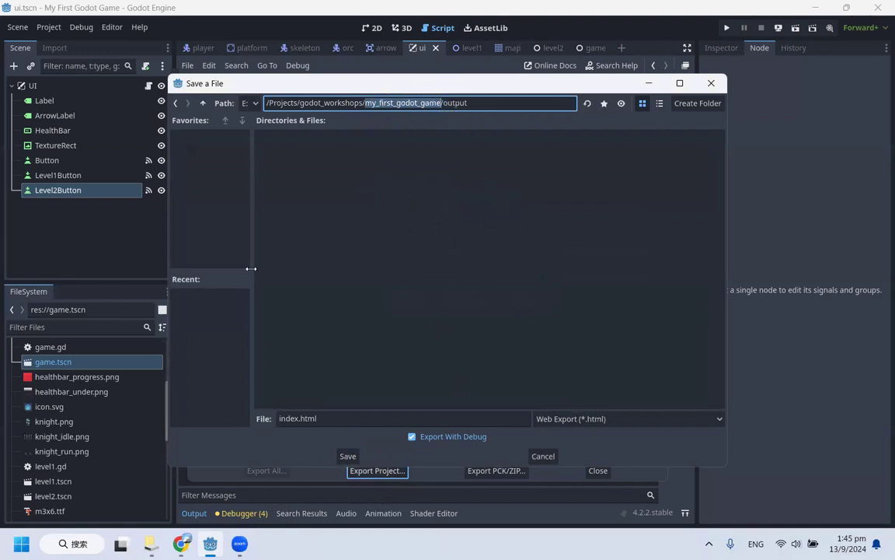
{"action": "left_click", "coordinate": [430, 109]}
{"action": "left_click", "coordinate": [439, 167]}
{"action": "left_click", "coordinate": [477, 102]}
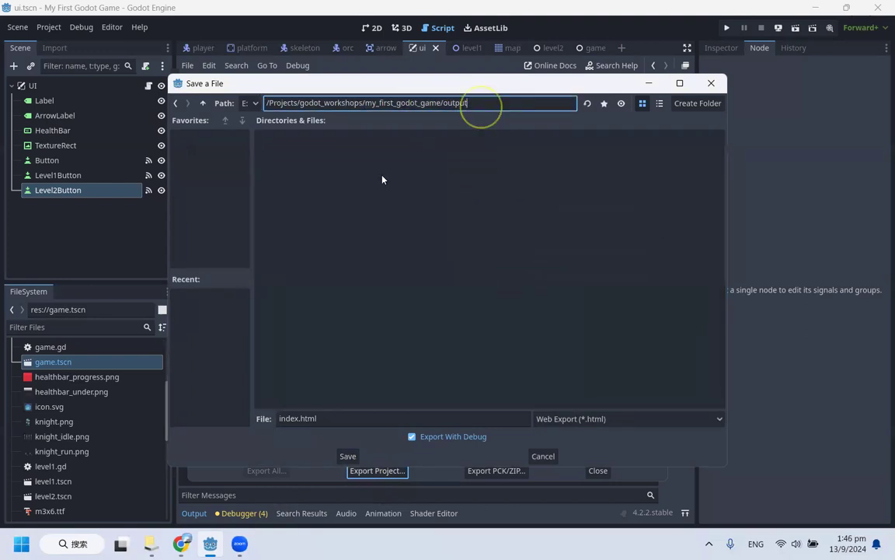
{"action": "double_click", "coordinate": [456, 102]}
{"action": "left_click", "coordinate": [473, 144]}
{"action": "left_click", "coordinate": [459, 103]}
{"action": "left_click", "coordinate": [393, 274]}
Export the web build into the output folder as index.html, with debug included
{"action": "left_click", "coordinate": [293, 418]}
{"action": "double_click", "coordinate": [291, 420]}
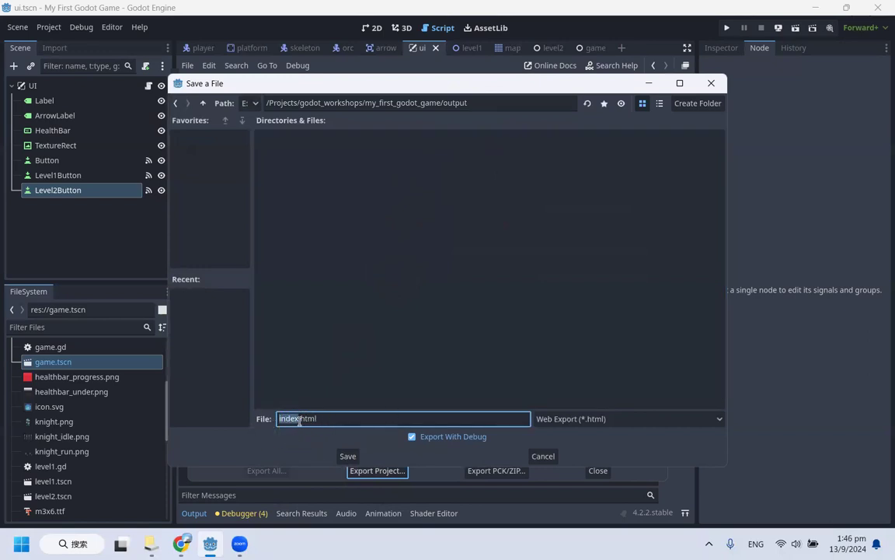
{"action": "left_click", "coordinate": [334, 418]}
{"action": "double_click", "coordinate": [293, 418]}
{"action": "left_click", "coordinate": [314, 420]}
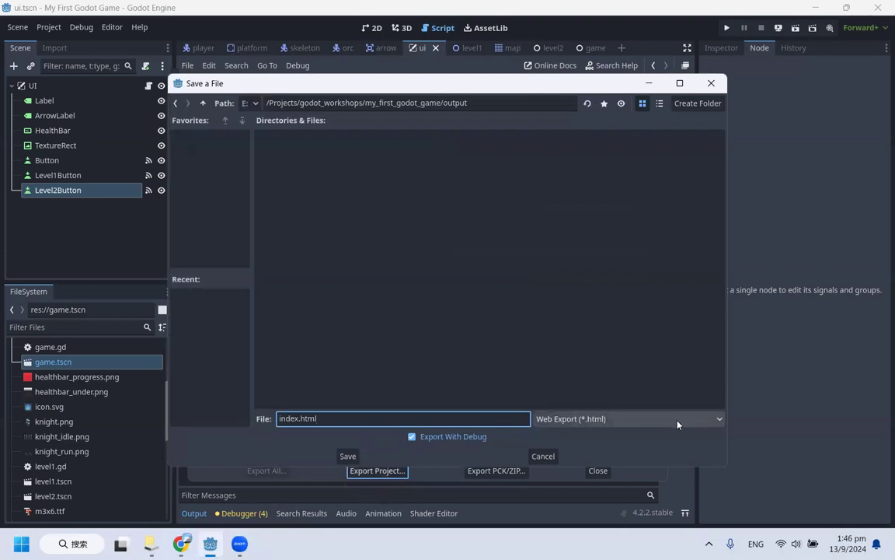
{"action": "left_click", "coordinate": [348, 461]}
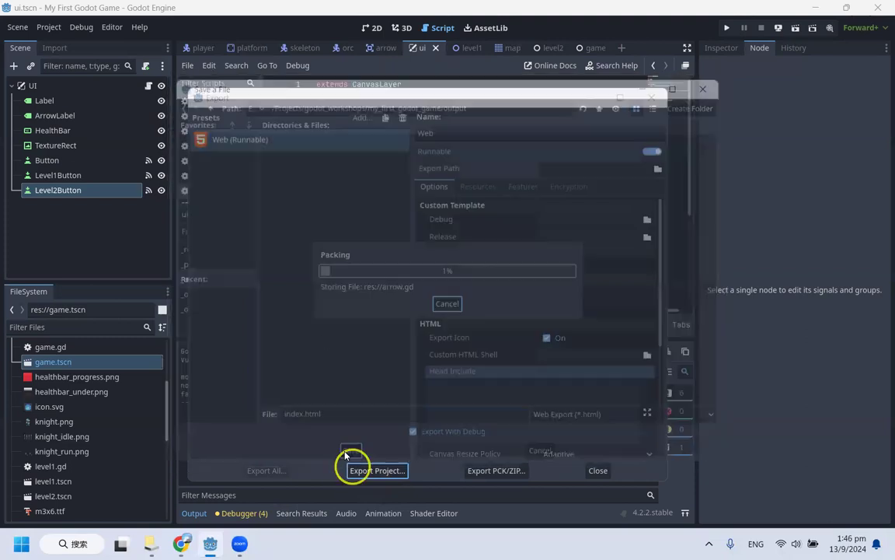
Switch to File Explorer, open the output folder in godot_workshops/my_first_godot_game and examine the exported web files
{"action": "left_click", "coordinate": [150, 543]}
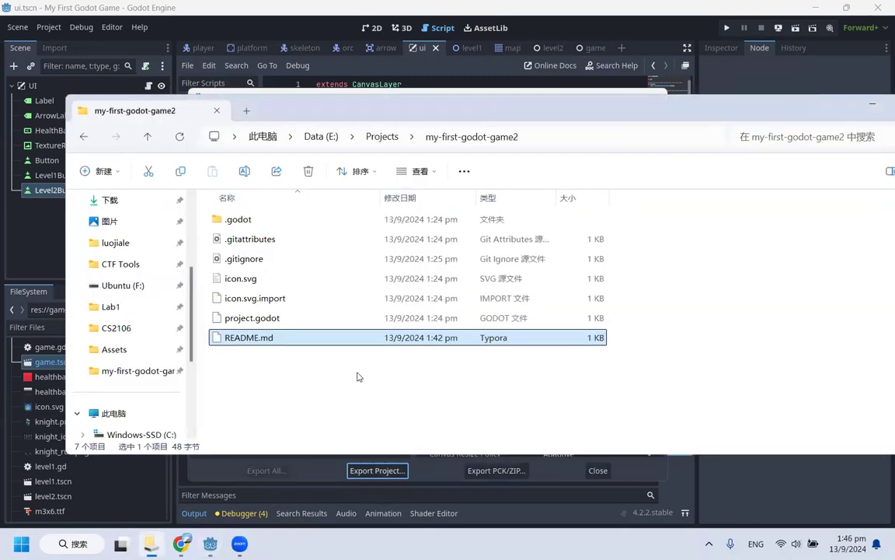
{"action": "left_click", "coordinate": [381, 136]}
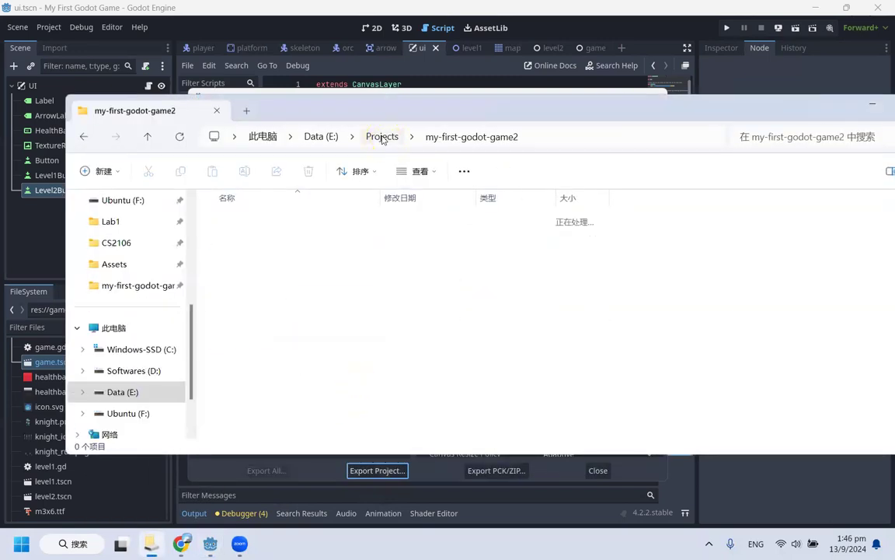
{"action": "double_click", "coordinate": [292, 336]}
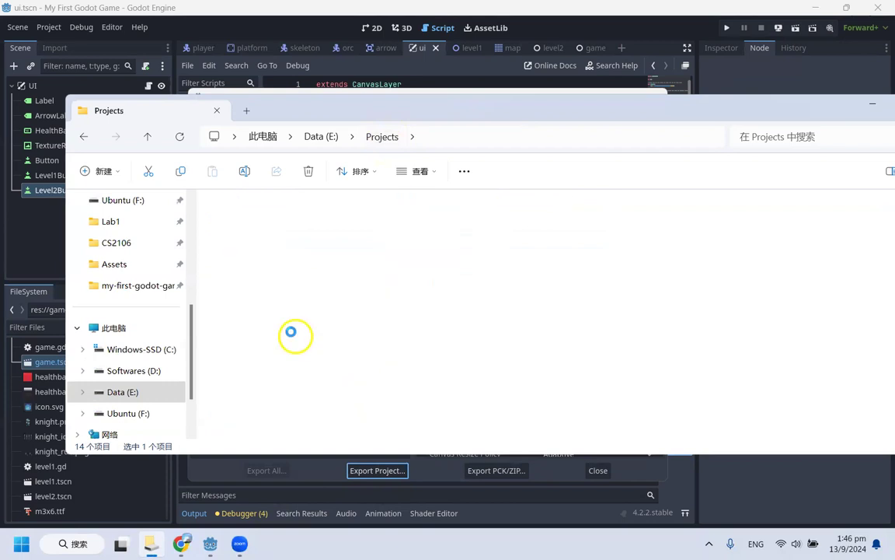
{"action": "left_click", "coordinate": [283, 240]}
{"action": "double_click", "coordinate": [283, 240]}
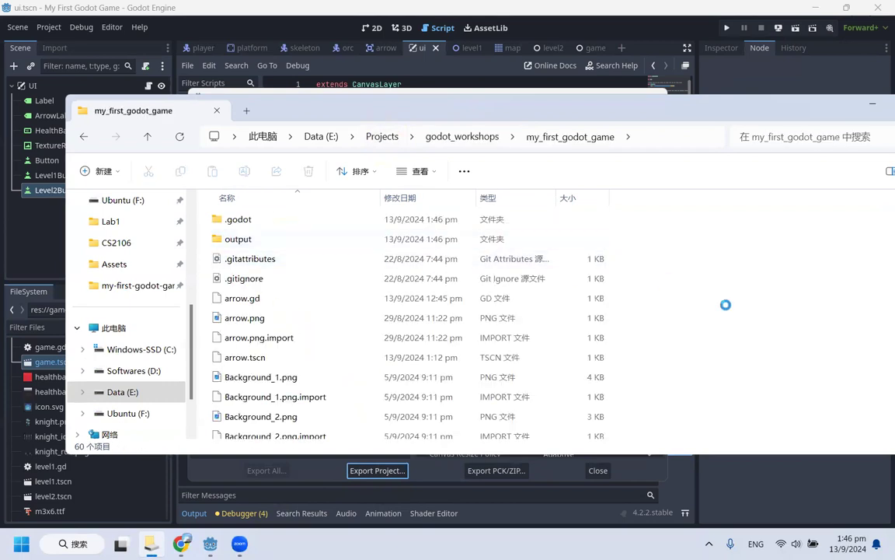
{"action": "left_click", "coordinate": [254, 245]}
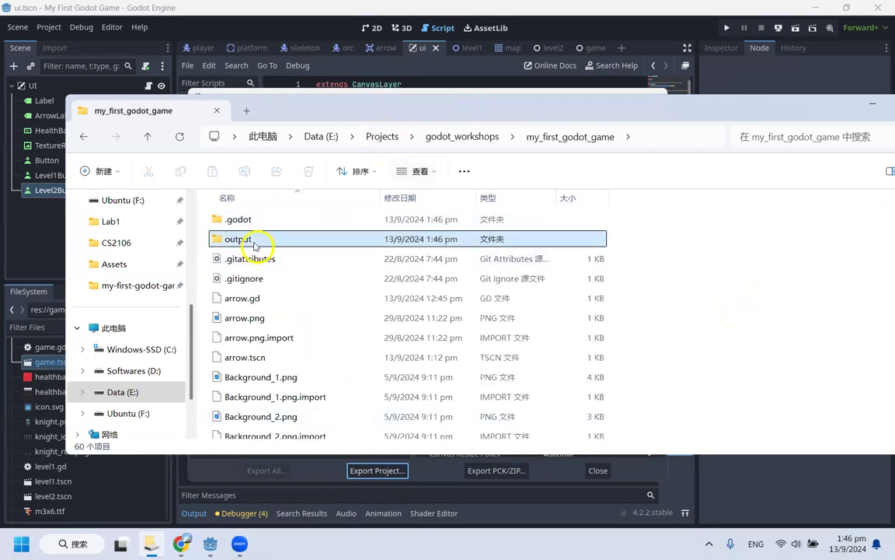
{"action": "double_click", "coordinate": [254, 246]}
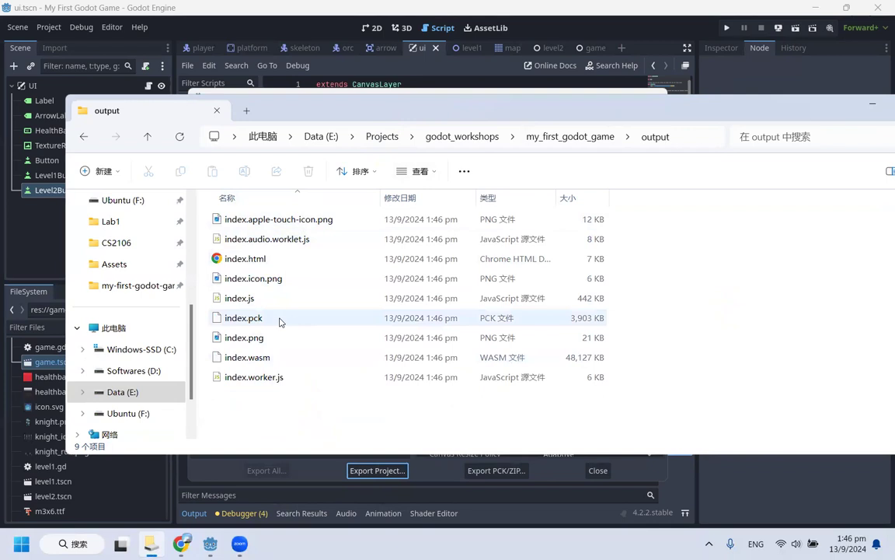
{"action": "left_click", "coordinate": [279, 318]}
{"action": "left_click", "coordinate": [289, 262]}
{"action": "left_click", "coordinate": [302, 239]}
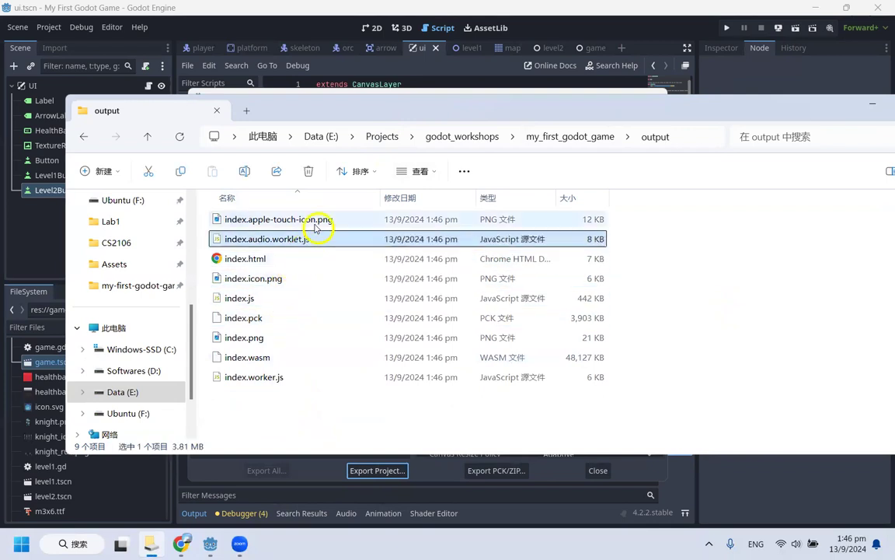
Return to the my_first_godot_game folder and compress the output folder into output.zip
{"action": "left_click", "coordinate": [576, 138]}
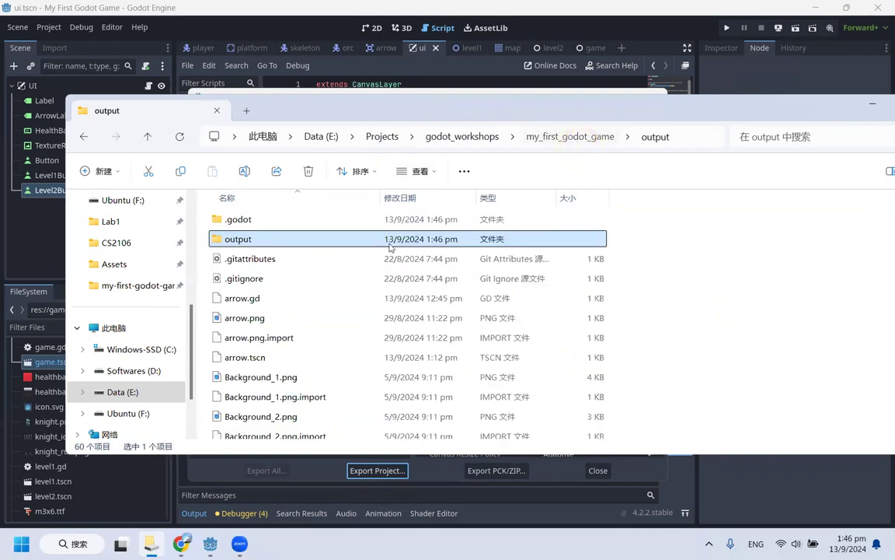
{"action": "left_click", "coordinate": [673, 314]}
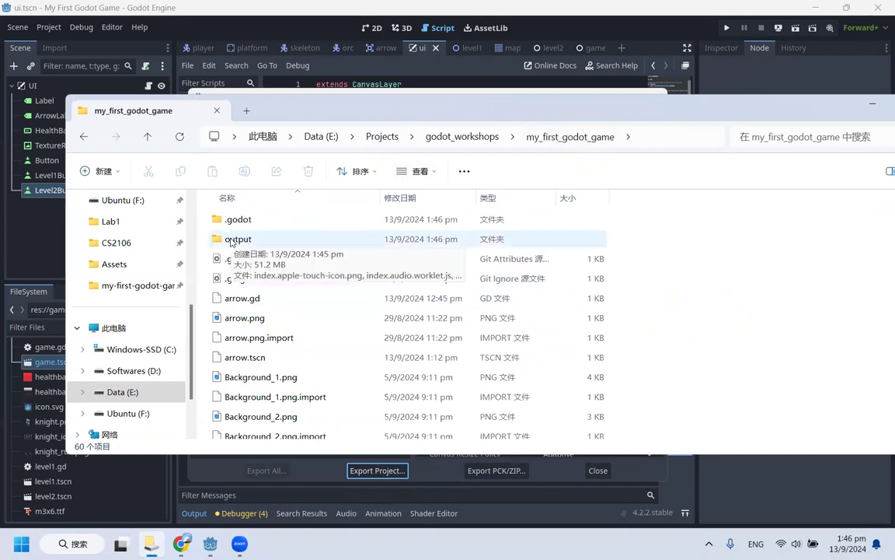
{"action": "left_click", "coordinate": [237, 240]}
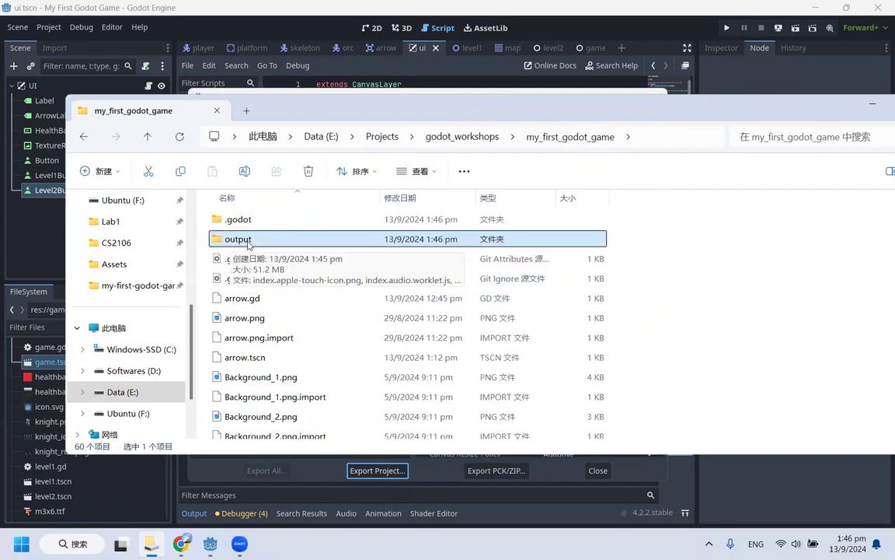
{"action": "right_click", "coordinate": [253, 241]}
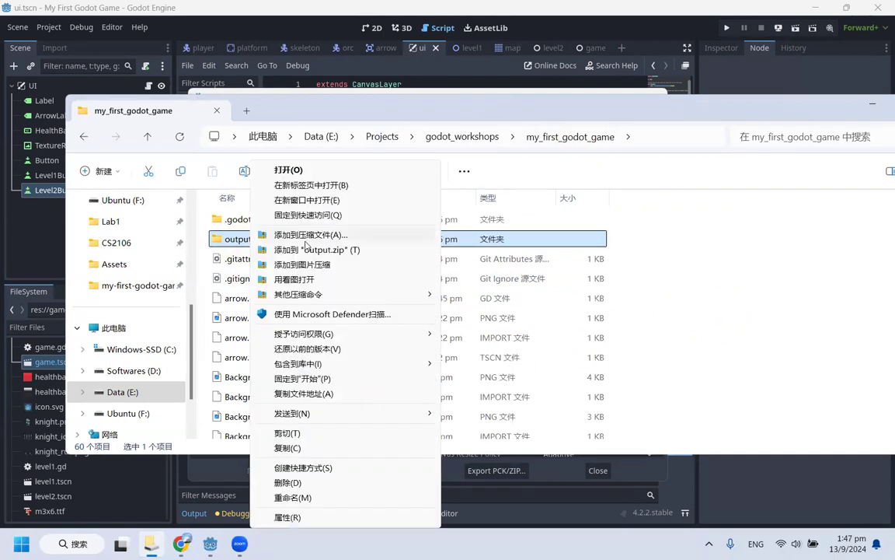
{"action": "left_click", "coordinate": [319, 250]}
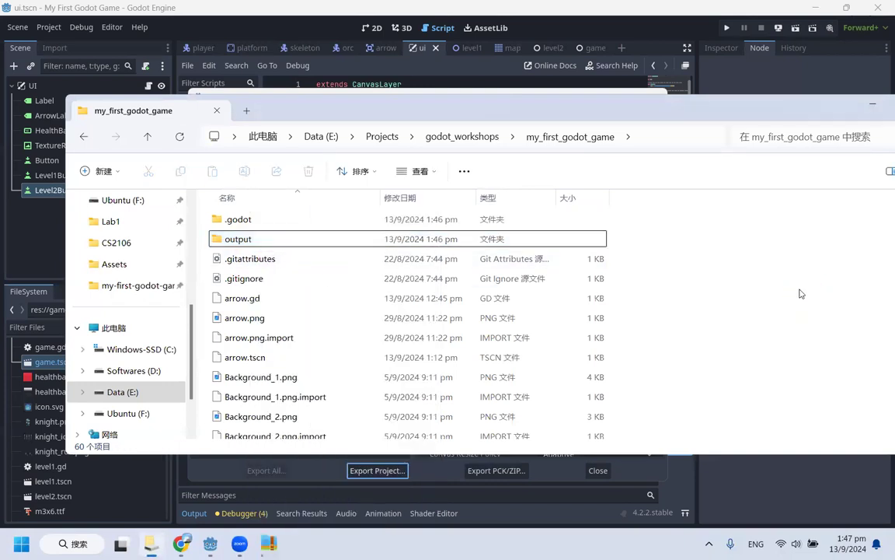
Locate output.zip in the my_first_godot_game folder and select it
{"action": "scroll", "coordinate": [799, 292], "scroll_direction": "down", "scroll_amount": 12}
{"action": "scroll", "coordinate": [698, 335], "scroll_direction": "down", "scroll_amount": 2}
{"action": "scroll", "coordinate": [708, 380], "scroll_direction": "up", "scroll_amount": 14}
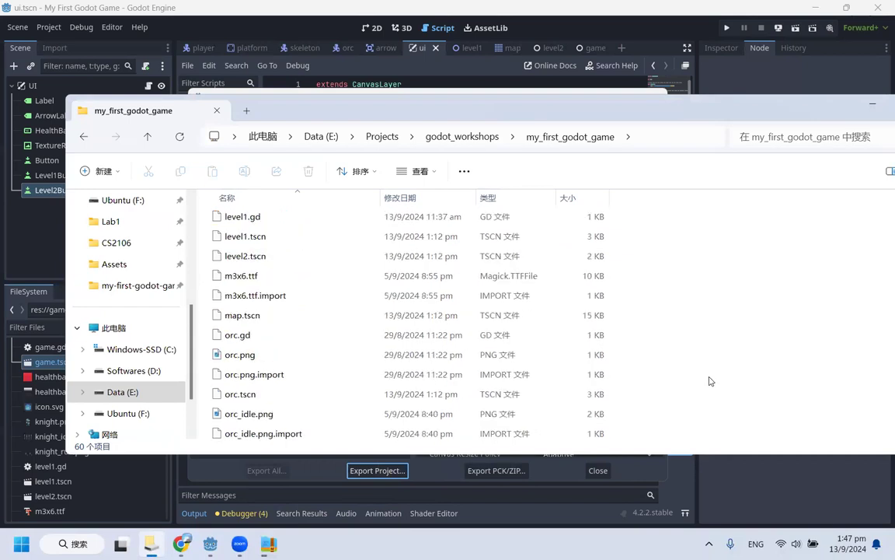
{"action": "scroll", "coordinate": [706, 389], "scroll_direction": "down", "scroll_amount": 2}
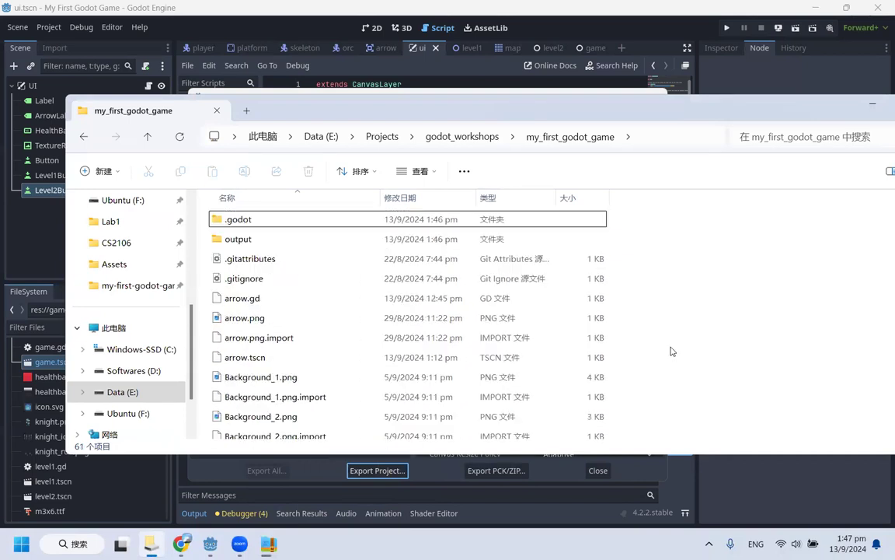
{"action": "scroll", "coordinate": [660, 350], "scroll_direction": "down", "scroll_amount": 8}
{"action": "scroll", "coordinate": [653, 348], "scroll_direction": "up", "scroll_amount": 5}
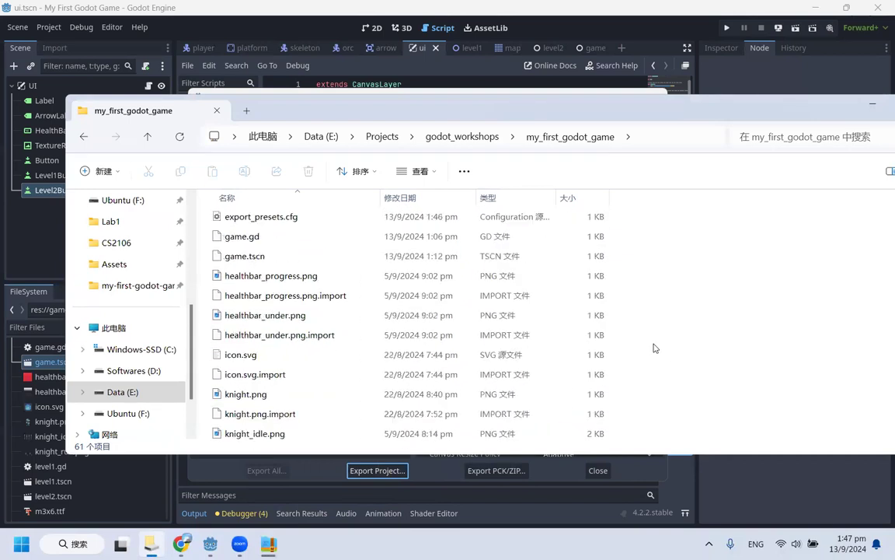
{"action": "scroll", "coordinate": [654, 349], "scroll_direction": "up", "scroll_amount": 3}
{"action": "scroll", "coordinate": [652, 354], "scroll_direction": "down", "scroll_amount": 10}
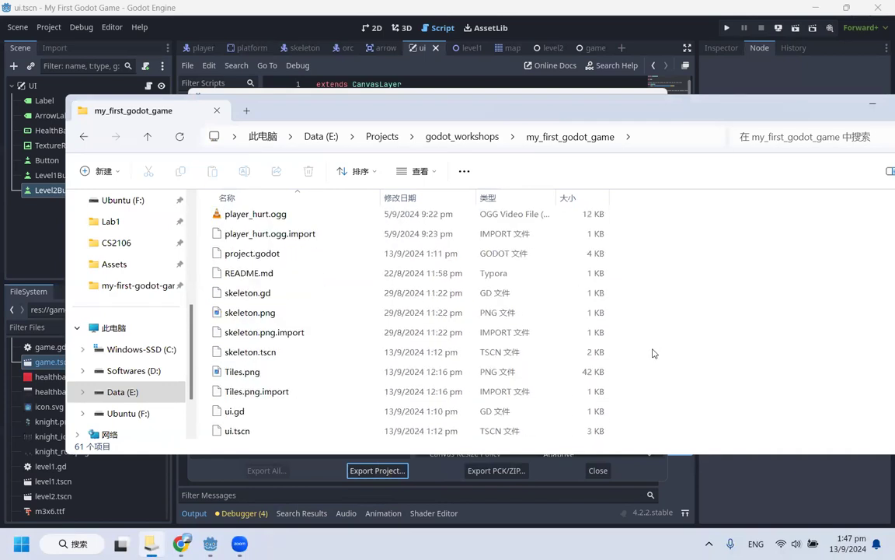
{"action": "scroll", "coordinate": [653, 352], "scroll_direction": "up", "scroll_amount": 3}
{"action": "left_click", "coordinate": [231, 236]}
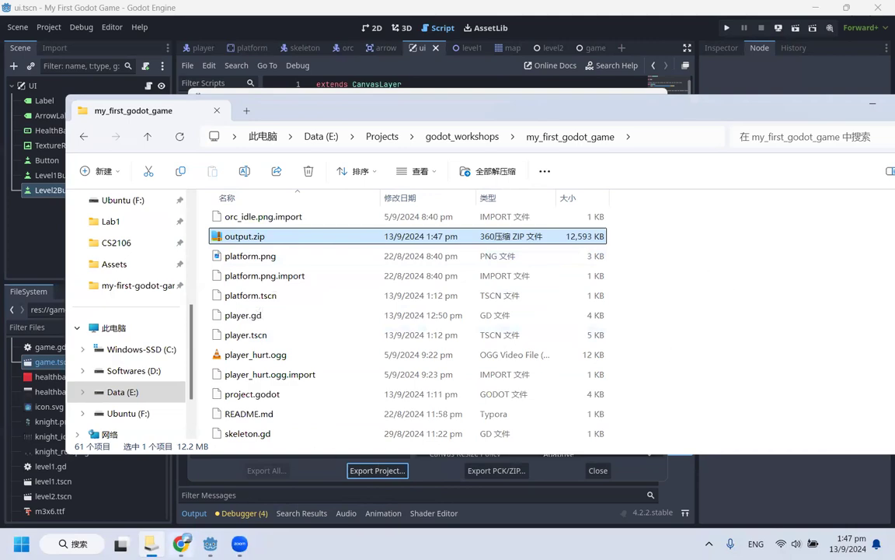
Switch to Chrome, open itch.io in a new tab and maximize the browser window
{"action": "left_click", "coordinate": [180, 544]}
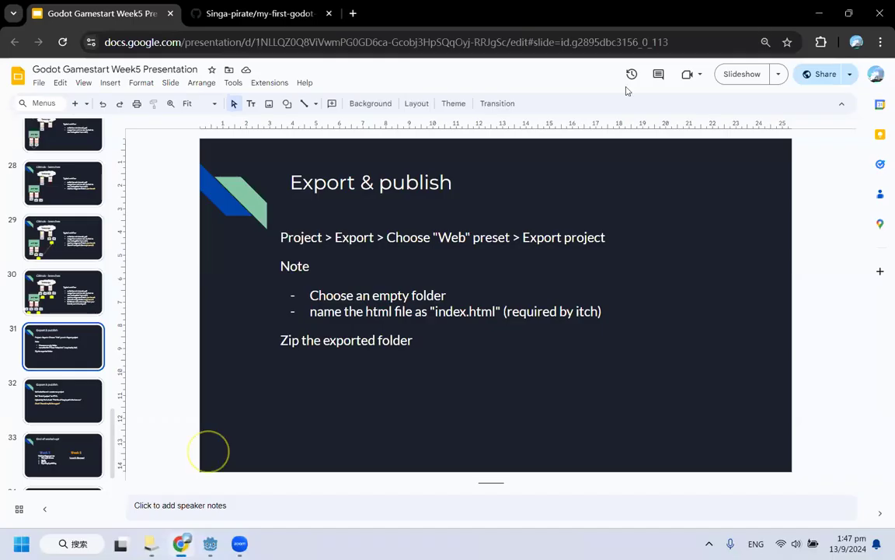
{"action": "left_click_drag", "start_coordinate": [478, 117], "coordinate": [477, 116]}
{"action": "left_click", "coordinate": [460, 114]}
{"action": "type", "text": "itch.io"}
{"action": "key", "text": "Return"}
{"action": "left_click", "coordinate": [543, 113]}
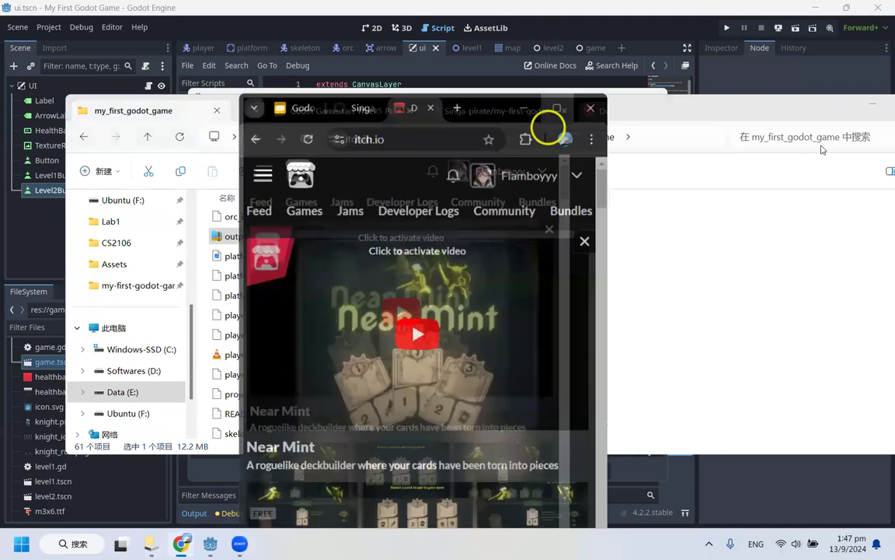
Open the itch.io creator dashboard and start creating a new project
{"action": "left_click", "coordinate": [859, 78]}
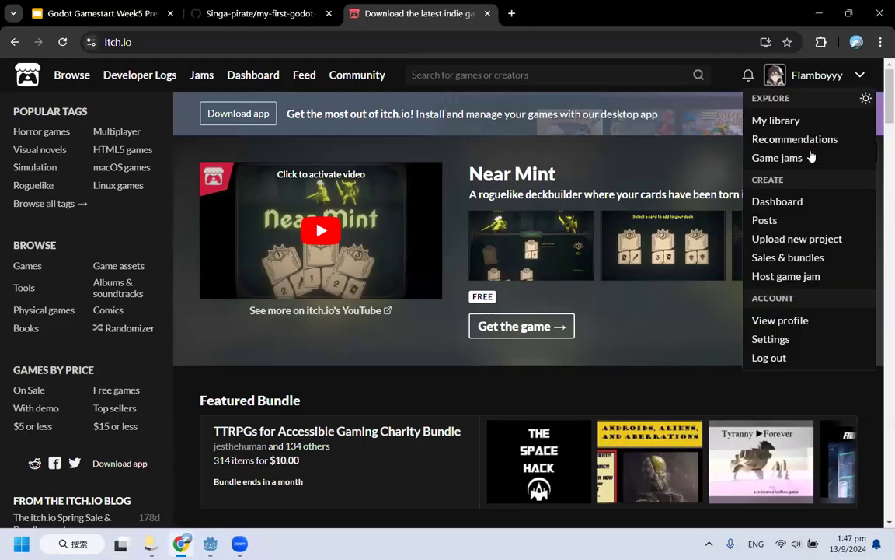
{"action": "left_click", "coordinate": [821, 208]}
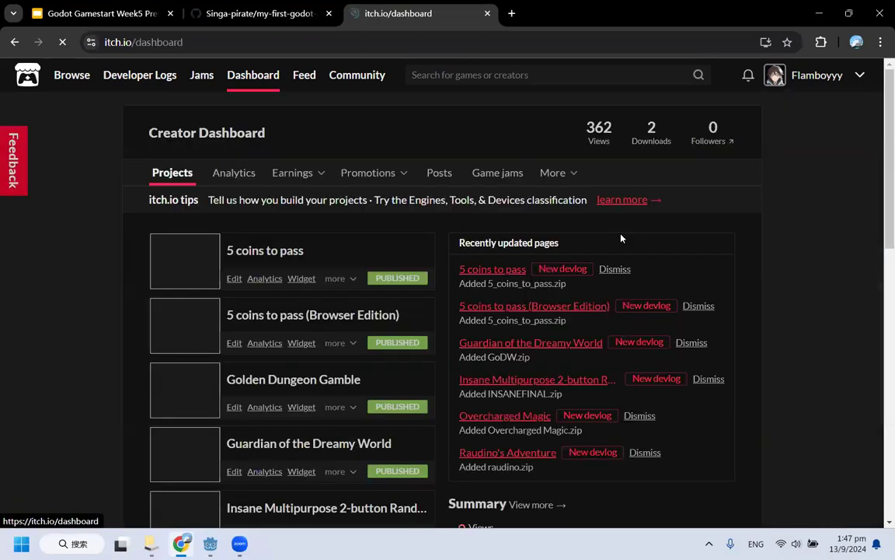
{"action": "scroll", "coordinate": [487, 336], "scroll_direction": "down", "scroll_amount": 6}
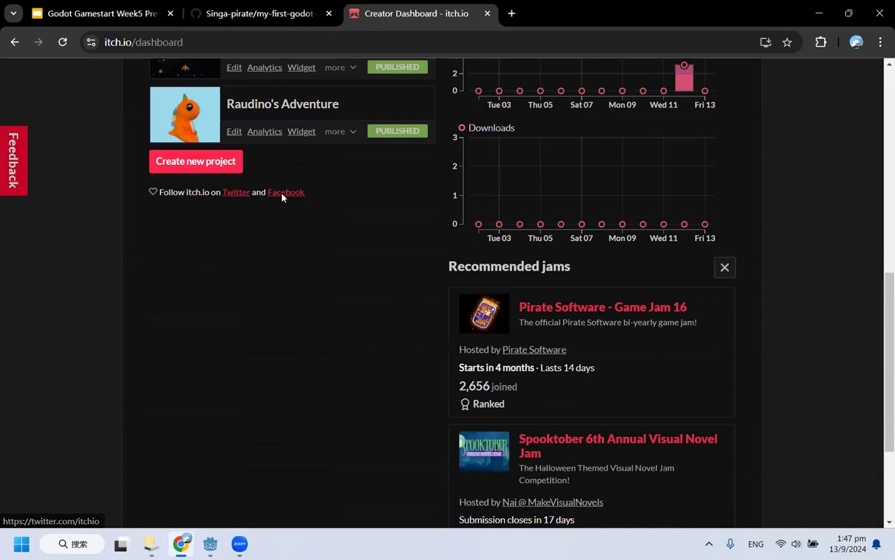
{"action": "scroll", "coordinate": [216, 303], "scroll_direction": "up", "scroll_amount": 6}
{"action": "scroll", "coordinate": [218, 310], "scroll_direction": "down", "scroll_amount": 6}
{"action": "left_click", "coordinate": [173, 342]}
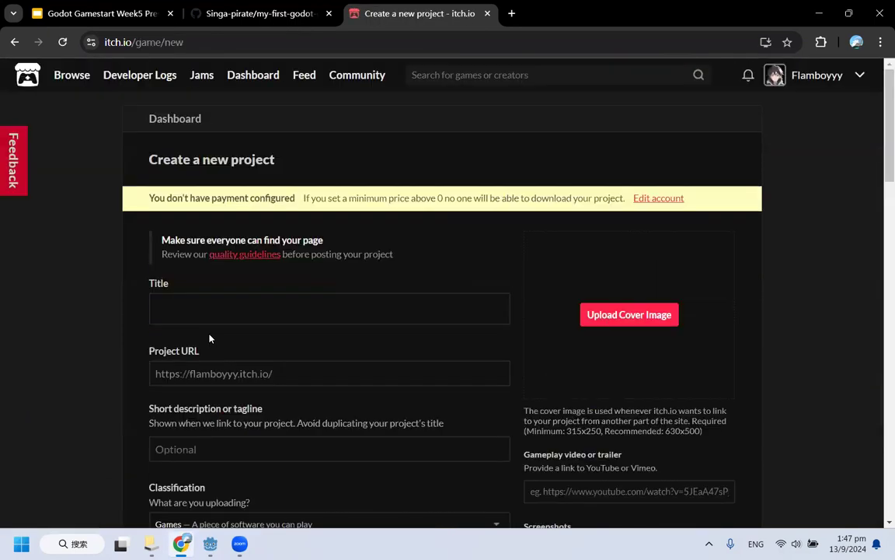
Title the new project "My First Godot Game"
{"action": "left_click", "coordinate": [519, 178]}
{"action": "scroll", "coordinate": [287, 308], "scroll_direction": "down", "scroll_amount": 1}
{"action": "scroll", "coordinate": [289, 310], "scroll_direction": "up", "scroll_amount": 1}
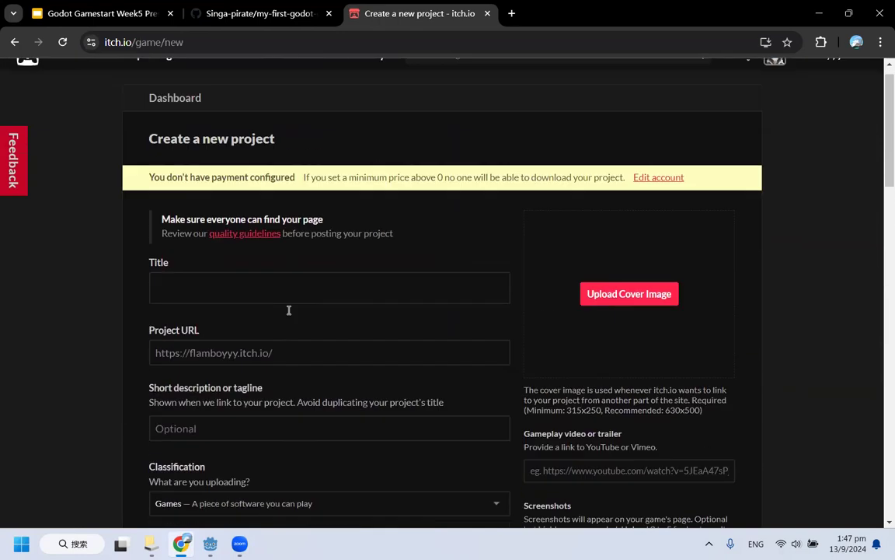
{"action": "left_click", "coordinate": [277, 311]}
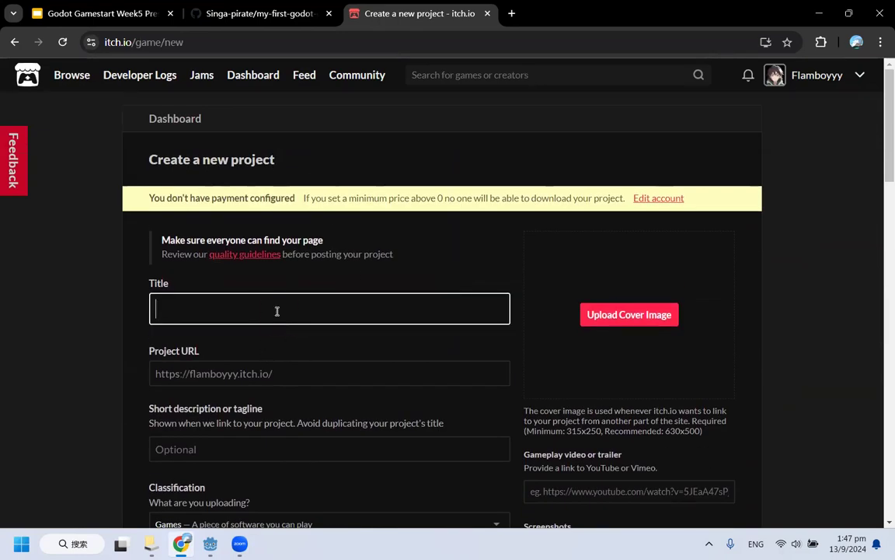
{"action": "type", "text": "My F"}
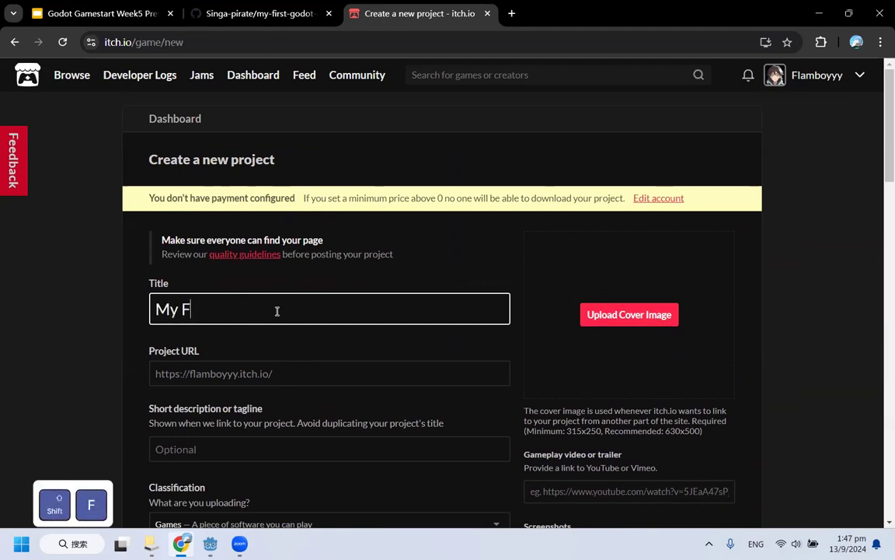
{"action": "type", "text": "irst Godot"}
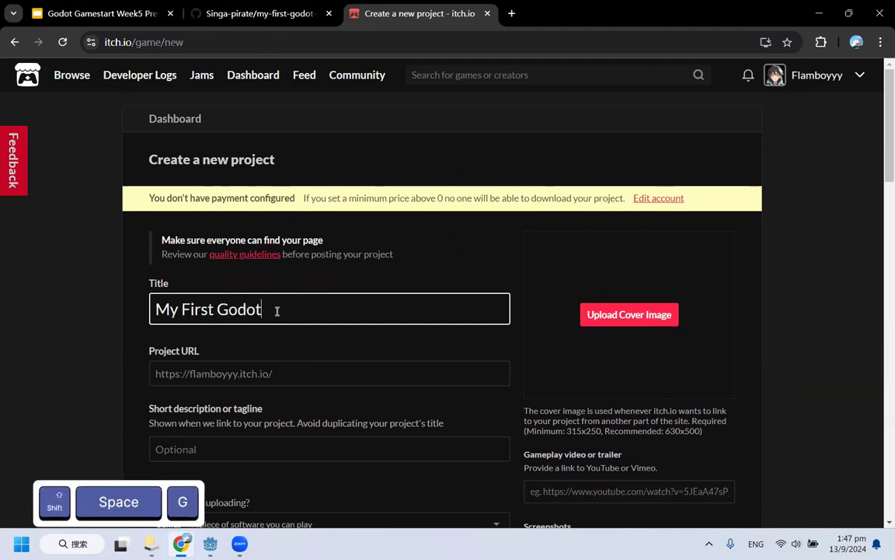
{"action": "type", "text": " Game"}
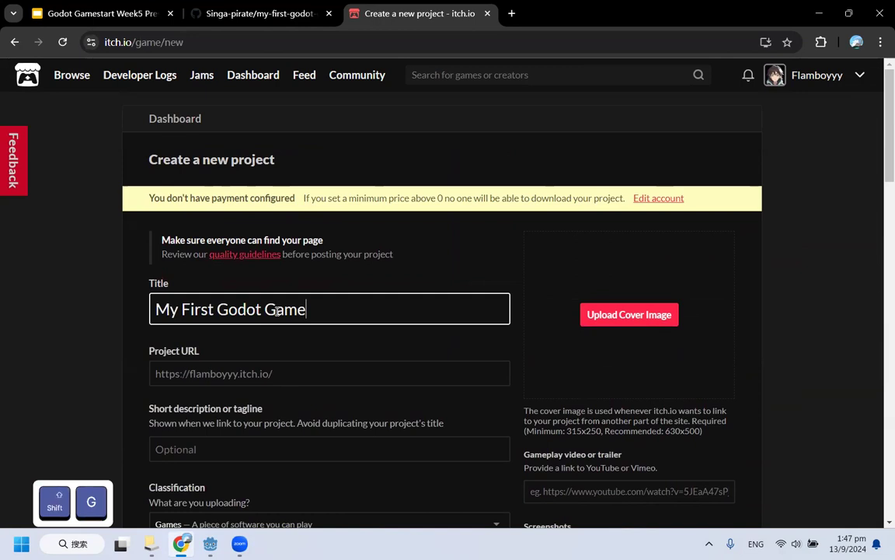
Examine the project URL and its editable ending derived from the title
{"action": "scroll", "coordinate": [266, 314], "scroll_direction": "down", "scroll_amount": 2}
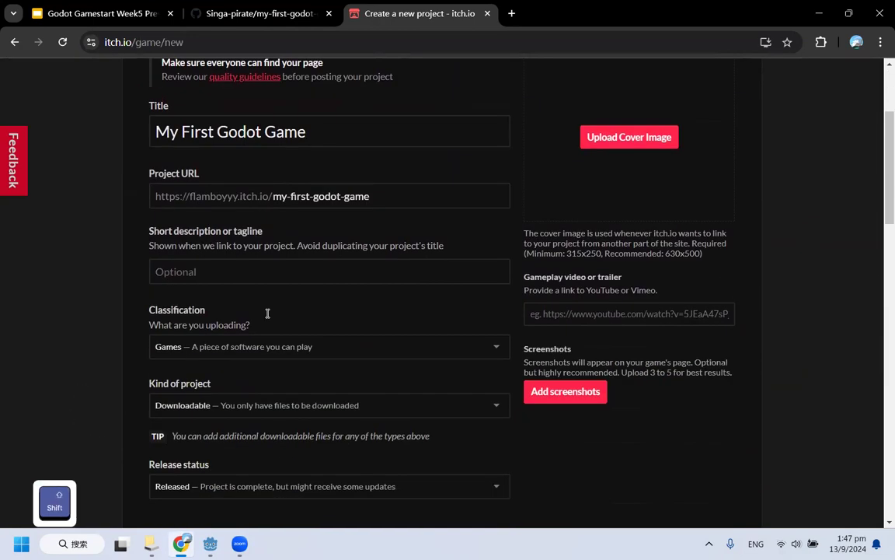
{"action": "left_click", "coordinate": [398, 189]}
{"action": "left_click_drag", "start_coordinate": [410, 194], "coordinate": [235, 196]}
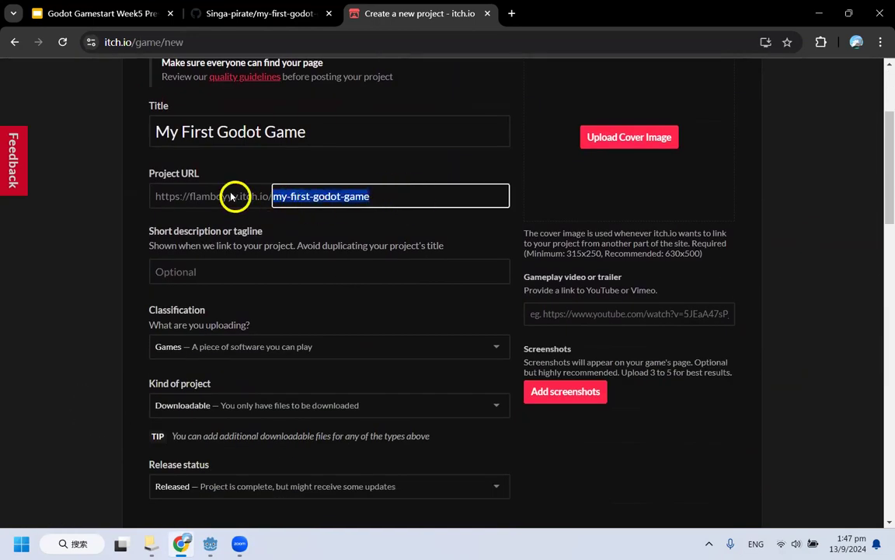
{"action": "left_click", "coordinate": [296, 197]}
{"action": "left_click", "coordinate": [370, 179]}
{"action": "left_click", "coordinate": [207, 200]}
{"action": "left_click_drag", "start_coordinate": [397, 196], "coordinate": [194, 206]}
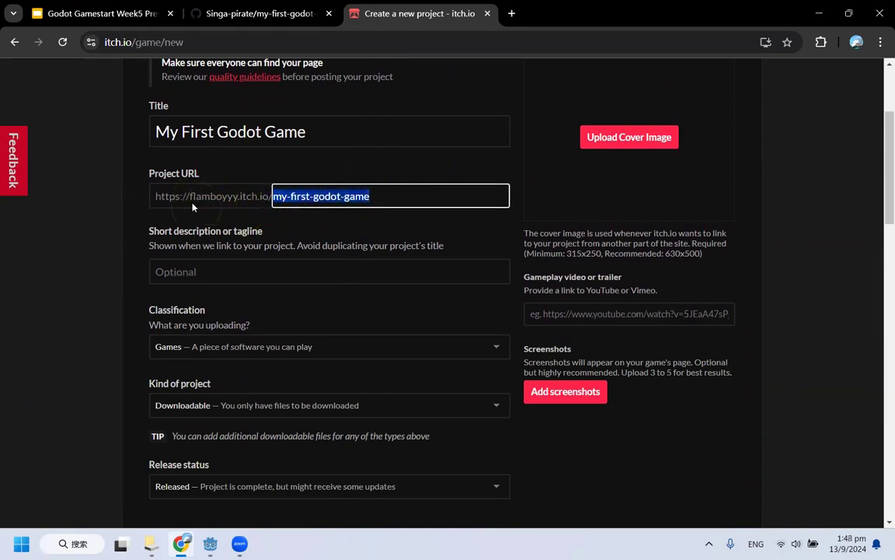
{"action": "left_click", "coordinate": [108, 217]}
Set the kind of project to HTML so the game is played in the browser
{"action": "scroll", "coordinate": [132, 221], "scroll_direction": "down", "scroll_amount": 2}
{"action": "scroll", "coordinate": [147, 227], "scroll_direction": "up", "scroll_amount": 2}
{"action": "scroll", "coordinate": [140, 225], "scroll_direction": "down", "scroll_amount": 2}
{"action": "left_click_drag", "start_coordinate": [150, 204], "coordinate": [226, 206]}
{"action": "left_click", "coordinate": [233, 206]}
{"action": "left_click", "coordinate": [405, 227]}
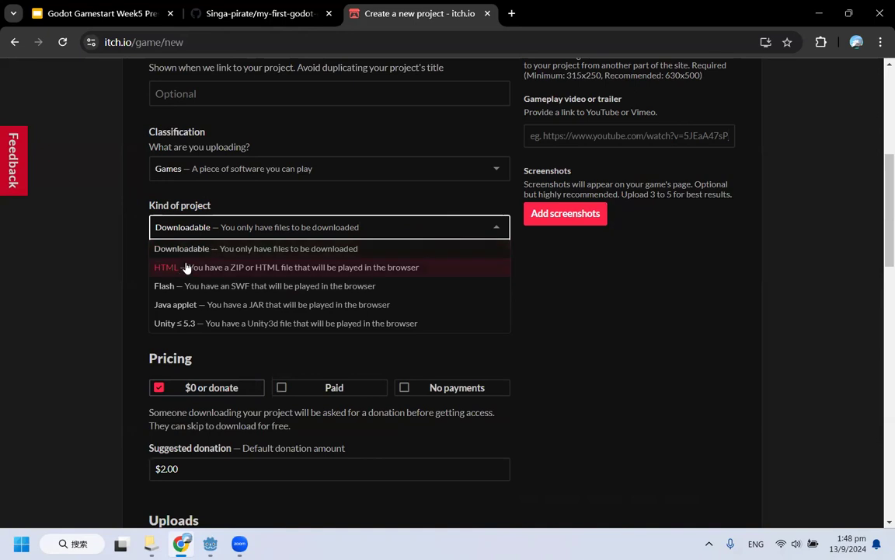
{"action": "left_click", "coordinate": [433, 267]}
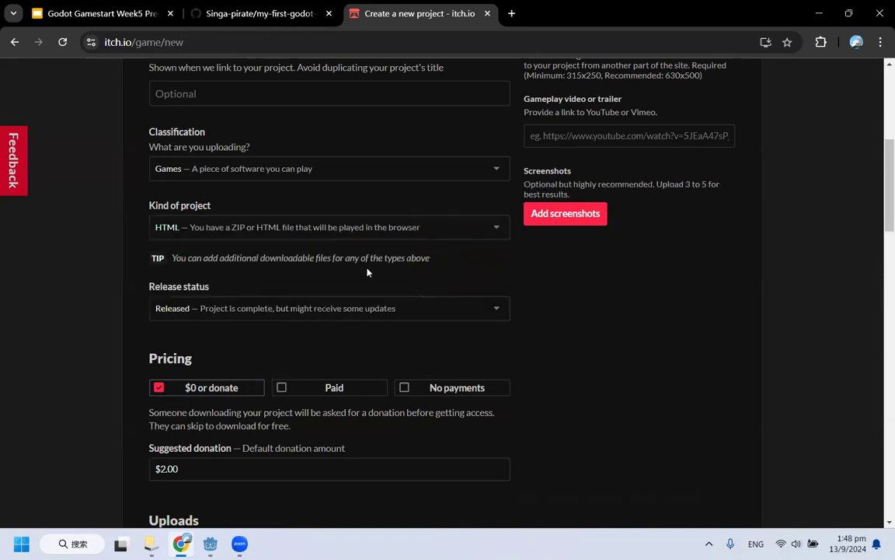
Upload output.zip from the my_first_godot_game folder and mark it as a file played in the browser
{"action": "scroll", "coordinate": [378, 325], "scroll_direction": "down", "scroll_amount": 5}
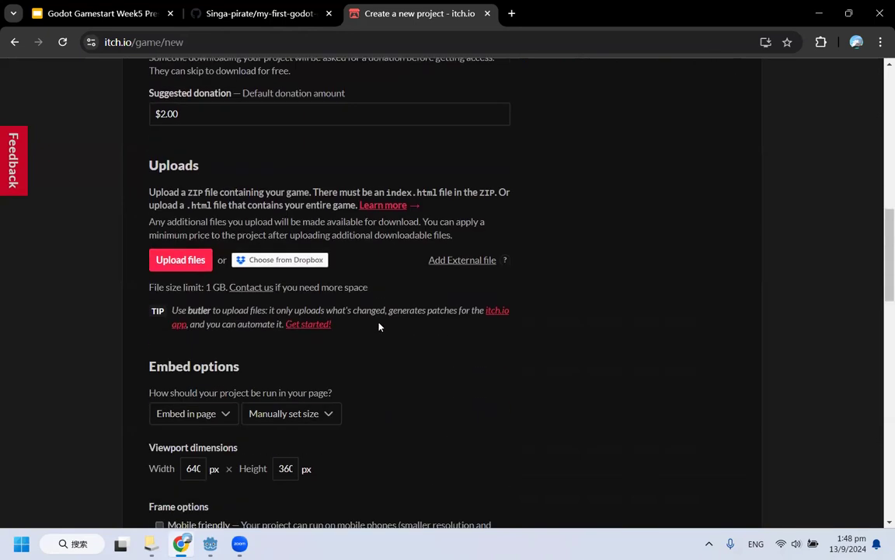
{"action": "left_click", "coordinate": [172, 264]}
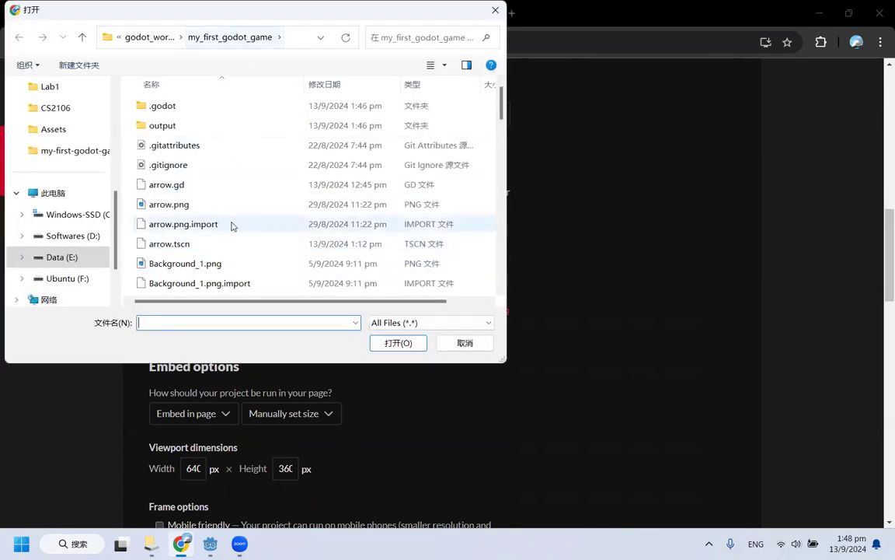
{"action": "scroll", "coordinate": [233, 227], "scroll_direction": "down", "scroll_amount": 10}
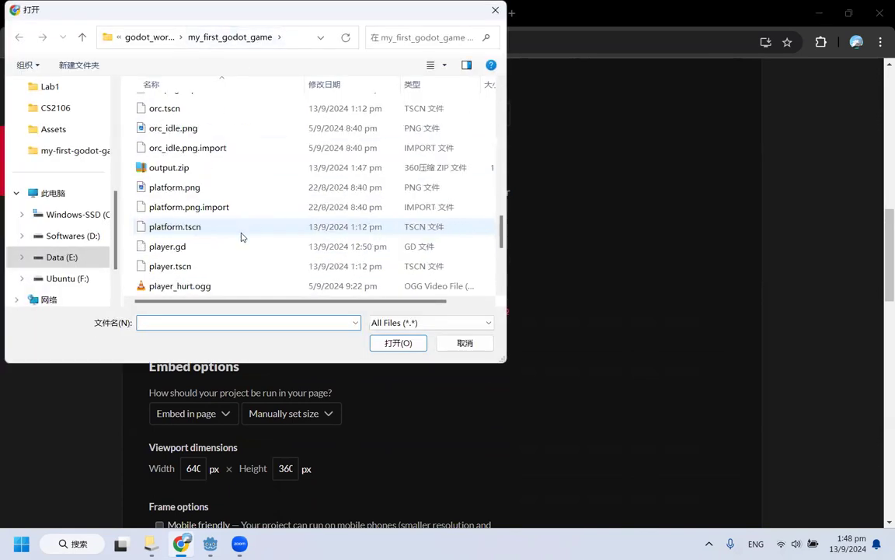
{"action": "left_click", "coordinate": [182, 173]}
{"action": "left_click", "coordinate": [393, 341]}
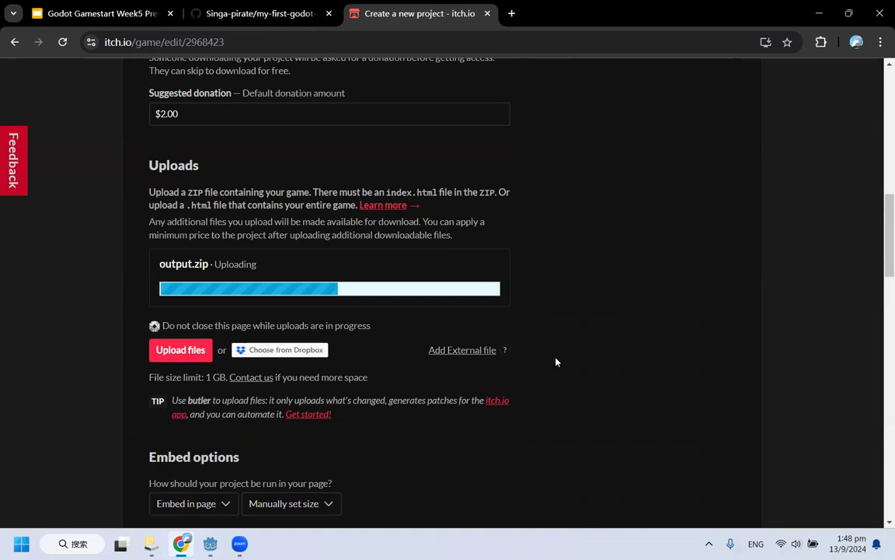
{"action": "left_click_drag", "start_coordinate": [339, 192], "coordinate": [496, 193]}
{"action": "left_click", "coordinate": [588, 228]}
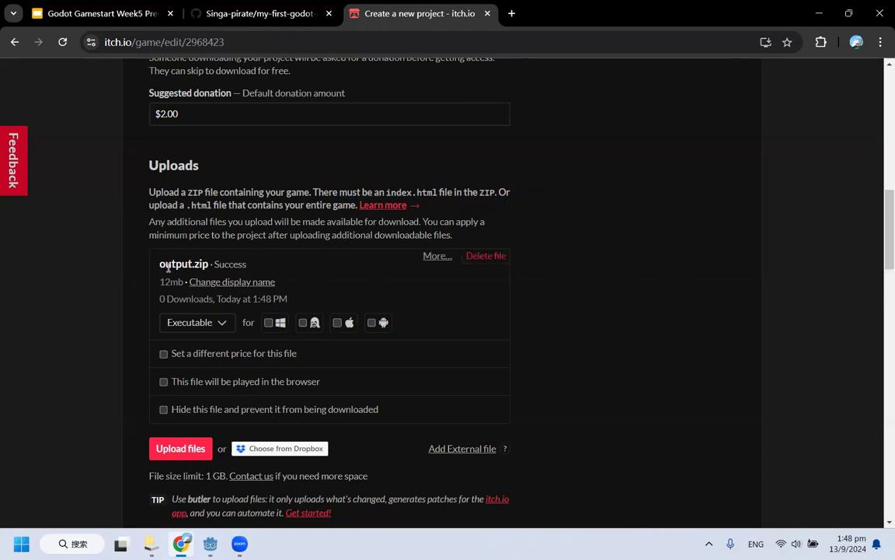
{"action": "left_click", "coordinate": [163, 383]}
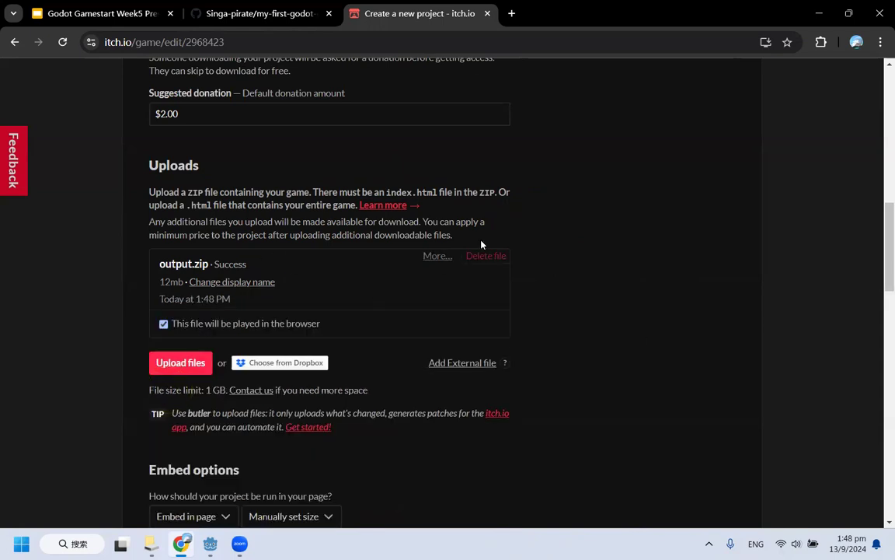
Review the project form from the release status and pricing through the uploads, embed options and details
{"action": "left_click_drag", "start_coordinate": [206, 264], "coordinate": [160, 265]}
{"action": "left_click", "coordinate": [639, 339]}
{"action": "scroll", "coordinate": [626, 333], "scroll_direction": "down", "scroll_amount": 3}
{"action": "scroll", "coordinate": [618, 327], "scroll_direction": "up", "scroll_amount": 3}
{"action": "scroll", "coordinate": [560, 311], "scroll_direction": "down", "scroll_amount": 4}
{"action": "scroll", "coordinate": [461, 280], "scroll_direction": "up", "scroll_amount": 5}
{"action": "scroll", "coordinate": [461, 279], "scroll_direction": "up", "scroll_amount": 7}
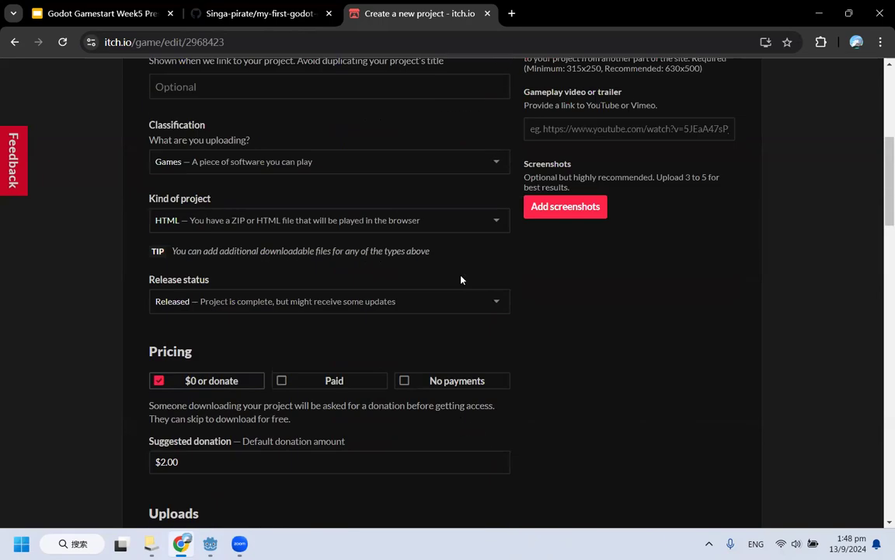
{"action": "scroll", "coordinate": [461, 280], "scroll_direction": "down", "scroll_amount": 12}
{"action": "scroll", "coordinate": [462, 340], "scroll_direction": "down", "scroll_amount": 8}
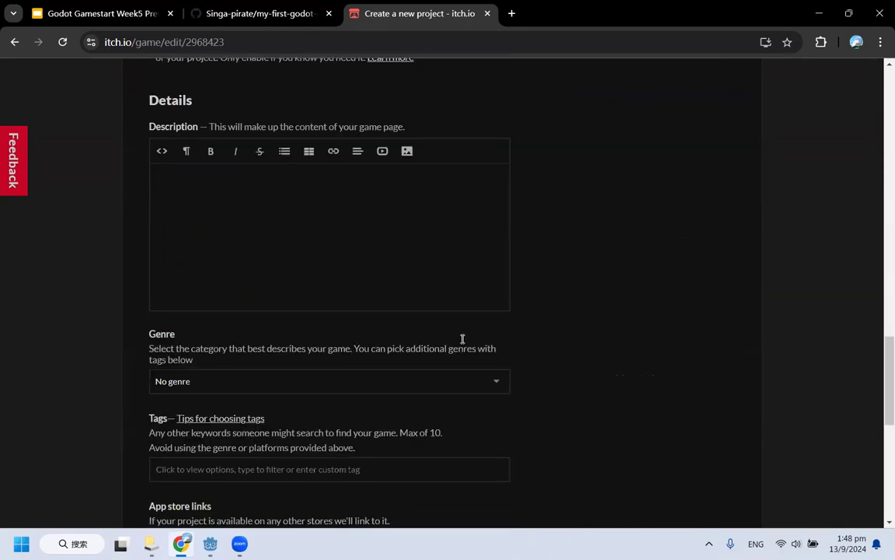
{"action": "scroll", "coordinate": [420, 398], "scroll_direction": "up", "scroll_amount": 11}
{"action": "scroll", "coordinate": [382, 399], "scroll_direction": "up", "scroll_amount": 12}
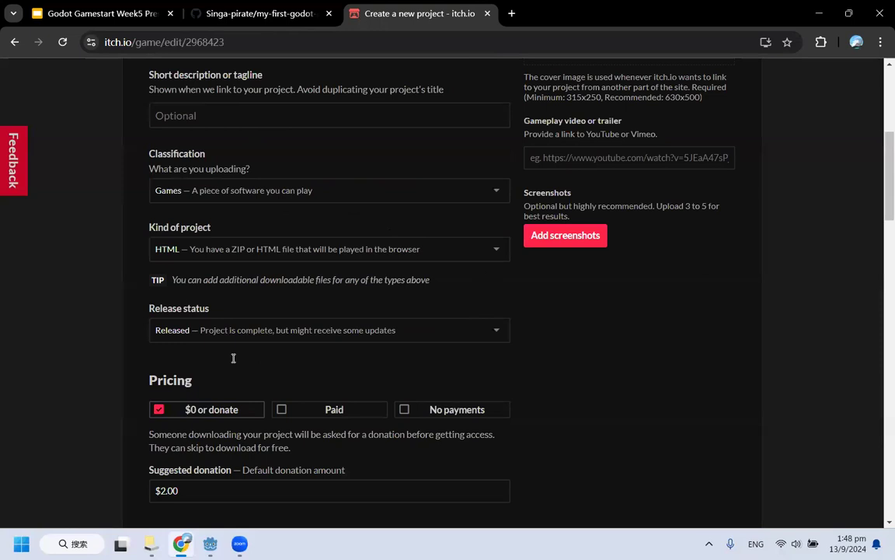
{"action": "scroll", "coordinate": [409, 304], "scroll_direction": "down", "scroll_amount": 5}
Upload knight.png from the my_first_godot_game folder as the project's cover image
{"action": "scroll", "coordinate": [408, 308], "scroll_direction": "up", "scroll_amount": 3}
{"action": "scroll", "coordinate": [644, 306], "scroll_direction": "up", "scroll_amount": 3}
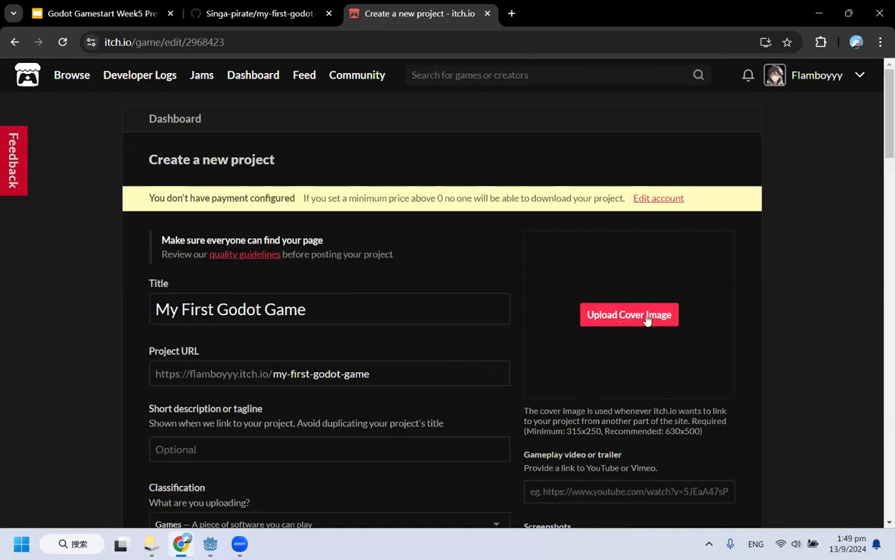
{"action": "left_click", "coordinate": [650, 320]}
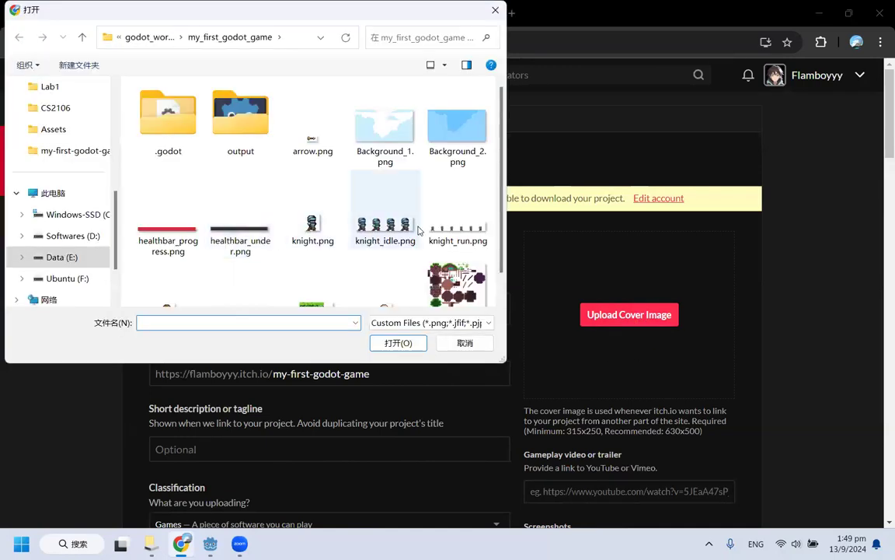
{"action": "left_click", "coordinate": [312, 225]}
{"action": "scroll", "coordinate": [347, 242], "scroll_direction": "down", "scroll_amount": 1}
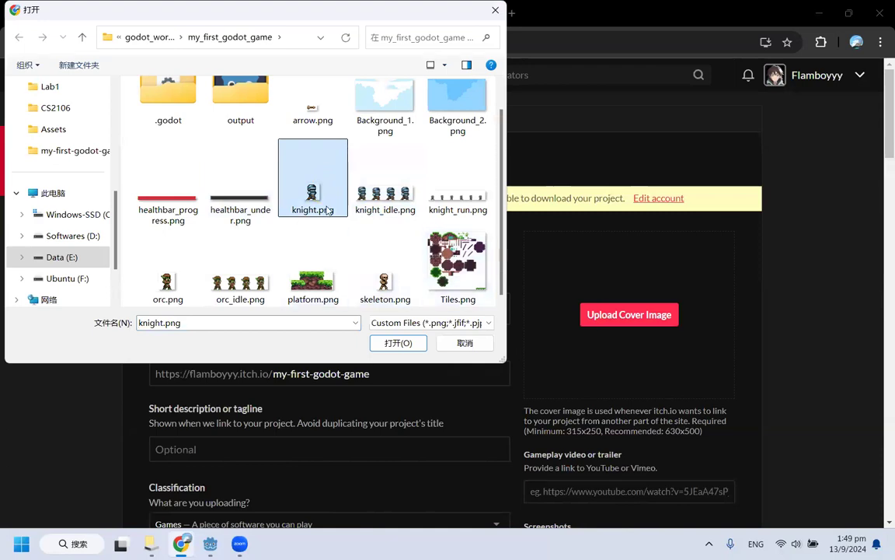
{"action": "left_click", "coordinate": [401, 343]}
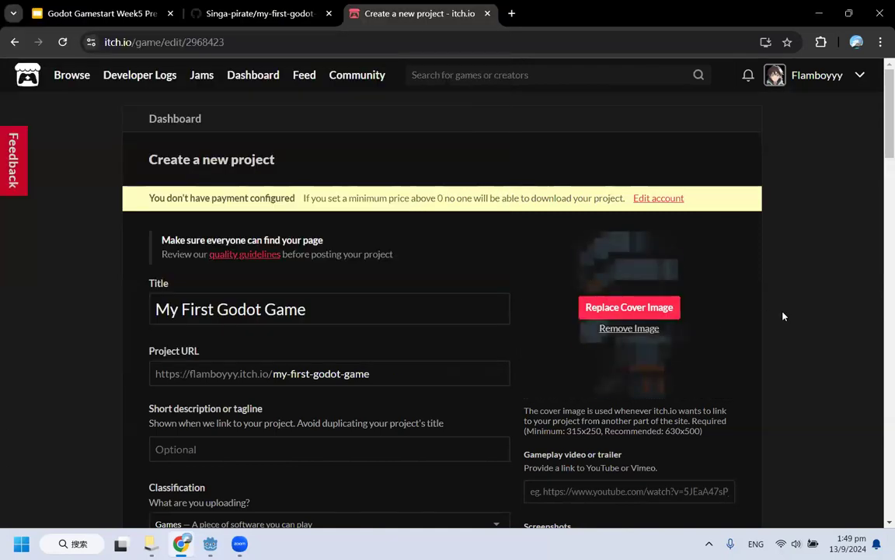
Check the available classification options for the project without changing the Games choice
{"action": "scroll", "coordinate": [834, 346], "scroll_direction": "down", "scroll_amount": 5}
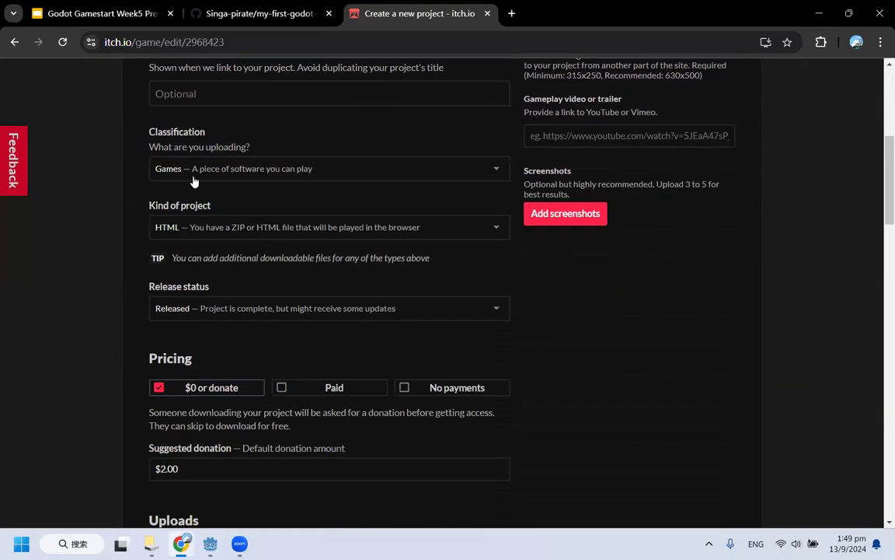
{"action": "scroll", "coordinate": [194, 181], "scroll_direction": "up", "scroll_amount": 2}
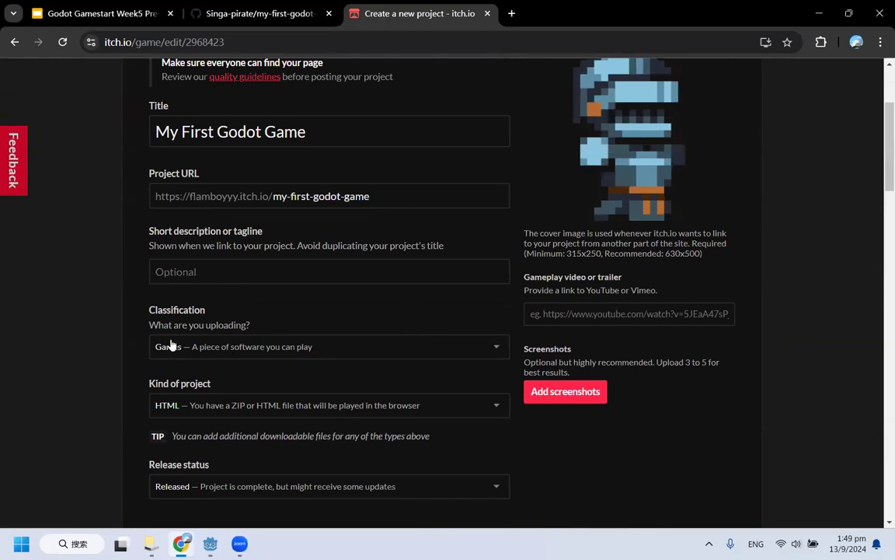
{"action": "left_click", "coordinate": [251, 343]}
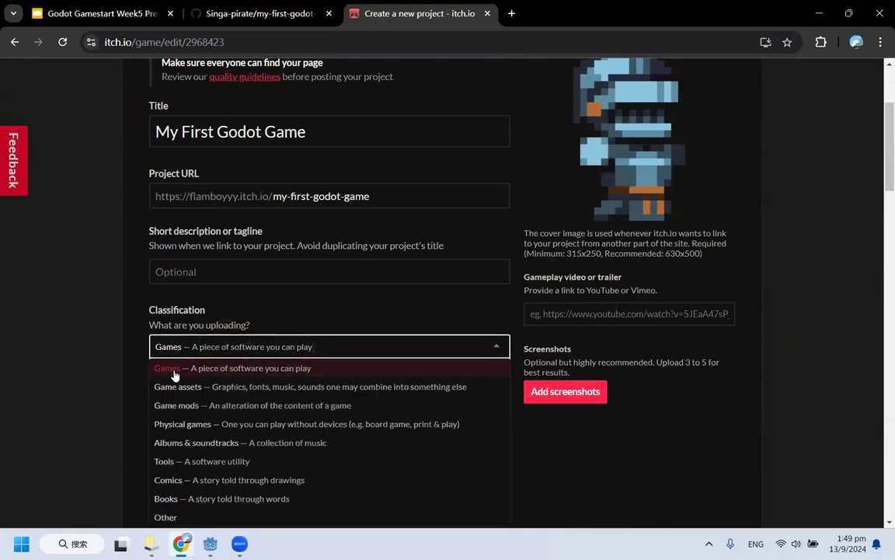
{"action": "left_click", "coordinate": [83, 355]}
Switch to Godot and check the viewport width and height in the project's display window settings
{"action": "scroll", "coordinate": [83, 354], "scroll_direction": "down", "scroll_amount": 1}
{"action": "scroll", "coordinate": [86, 350], "scroll_direction": "down", "scroll_amount": 10}
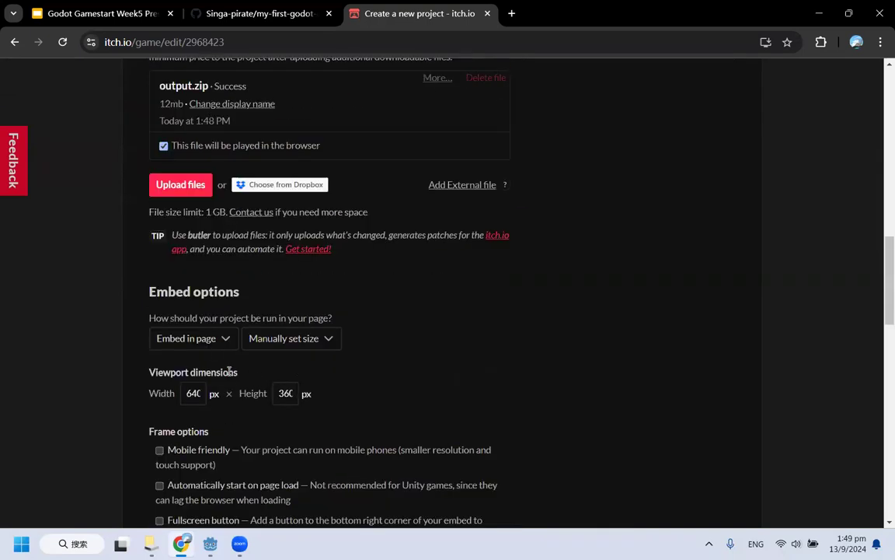
{"action": "scroll", "coordinate": [226, 326], "scroll_direction": "down", "scroll_amount": 3}
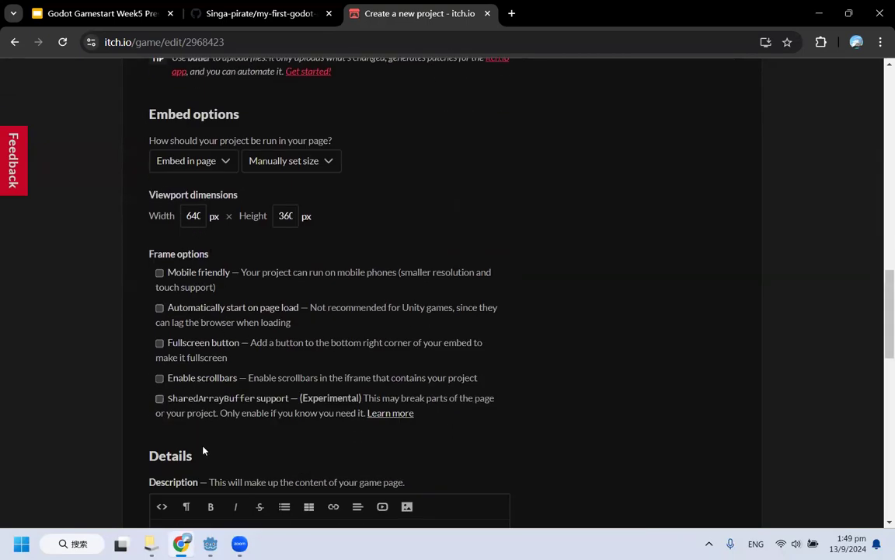
{"action": "left_click", "coordinate": [210, 544]}
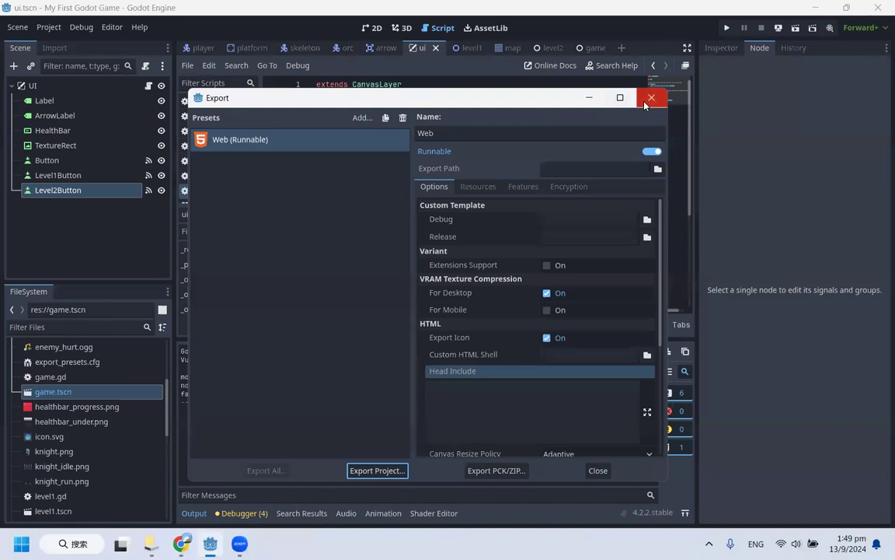
{"action": "left_click", "coordinate": [589, 97]}
{"action": "left_click", "coordinate": [47, 28]}
{"action": "left_click", "coordinate": [53, 45]}
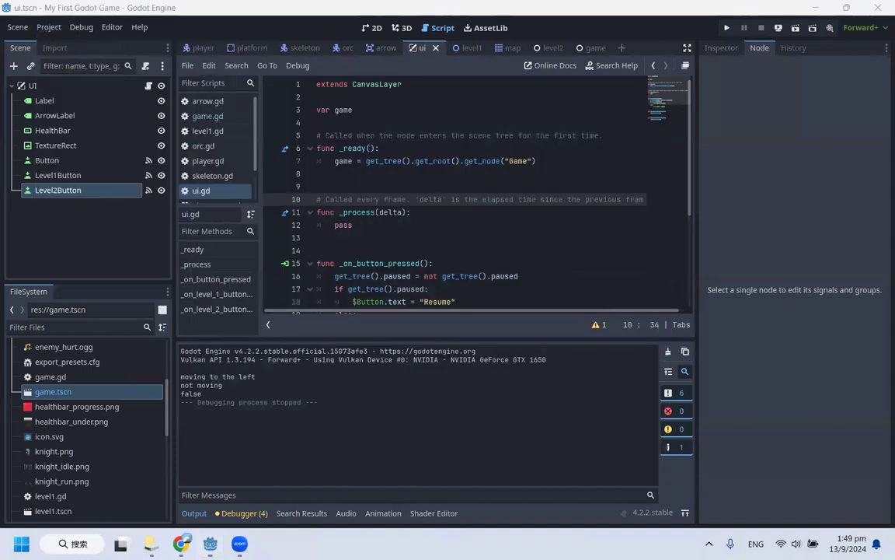
{"action": "left_click", "coordinate": [313, 274]}
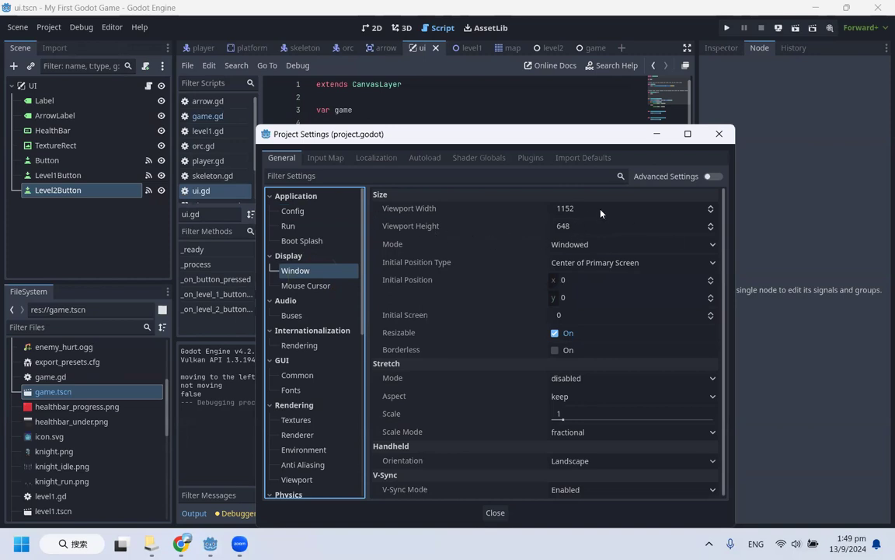
{"action": "left_click", "coordinate": [719, 133]}
Return to Chrome, set the embed viewport dimensions to 1152 × 648 px and enable SharedArrayBuffer support
{"action": "key", "text": "alt+Tab"}
{"action": "double_click", "coordinate": [195, 210]}
{"action": "type", "text": "11"}
{"action": "type", "text": "52"}
{"action": "double_click", "coordinate": [288, 213]}
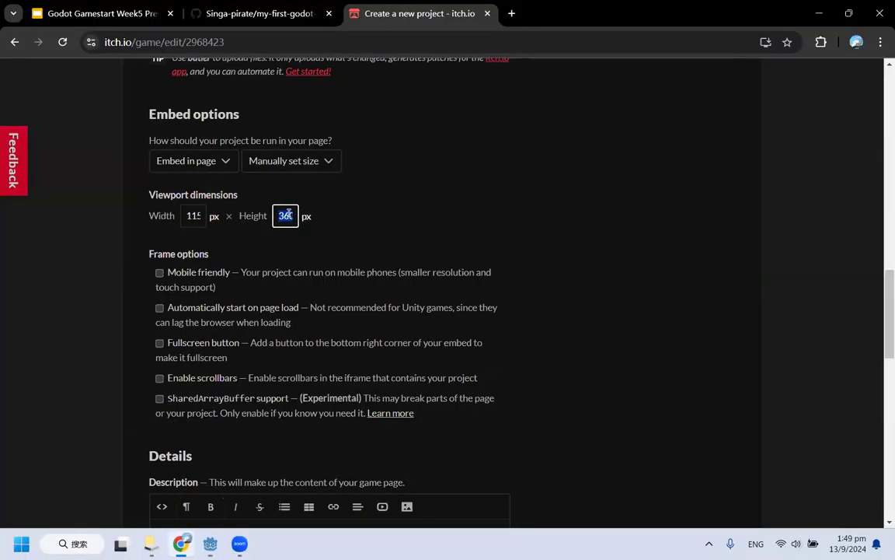
{"action": "type", "text": "648"}
{"action": "left_click", "coordinate": [581, 259]}
{"action": "left_click", "coordinate": [159, 398]}
Review the remaining description, genre, tags, community and visibility options of the project form
{"action": "scroll", "coordinate": [525, 425], "scroll_direction": "down", "scroll_amount": 5}
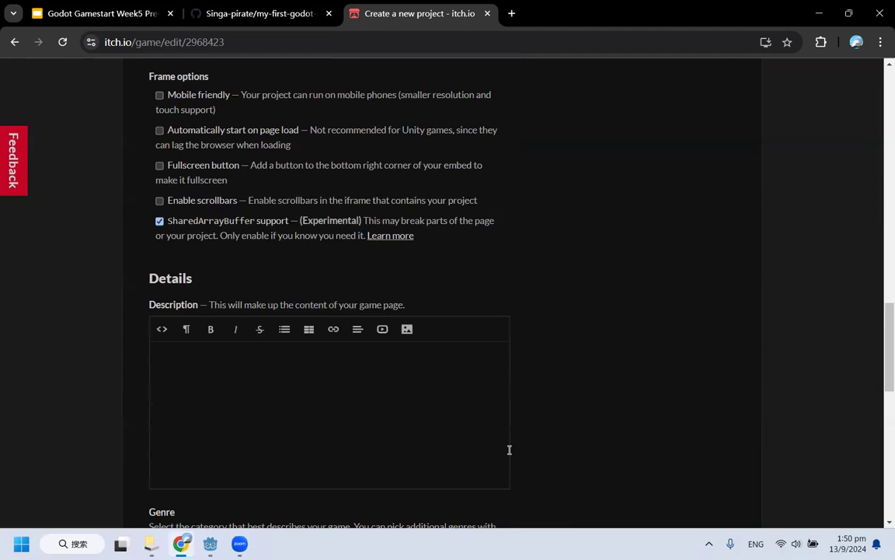
{"action": "scroll", "coordinate": [261, 397], "scroll_direction": "up", "scroll_amount": 2}
{"action": "left_click", "coordinate": [261, 397]}
{"action": "scroll", "coordinate": [339, 447], "scroll_direction": "down", "scroll_amount": 4}
{"action": "scroll", "coordinate": [200, 366], "scroll_direction": "up", "scroll_amount": 4}
{"action": "scroll", "coordinate": [225, 344], "scroll_direction": "down", "scroll_amount": 2}
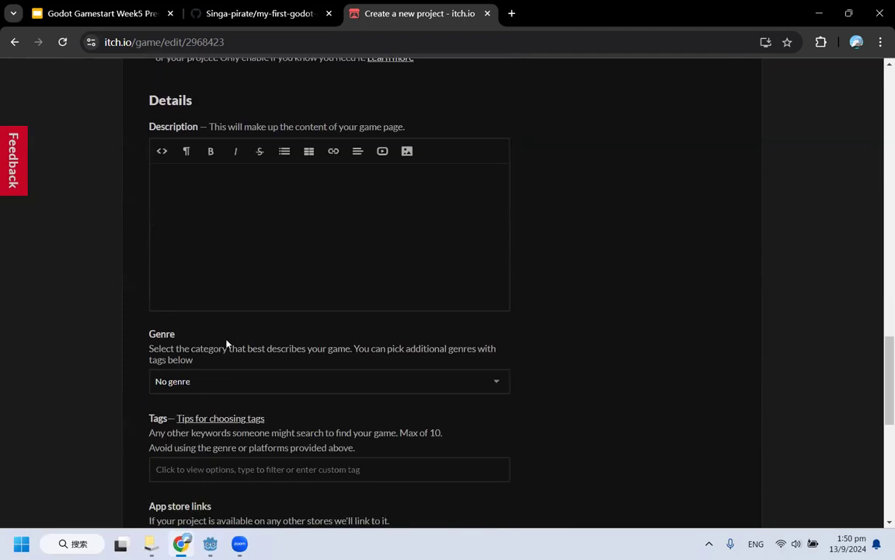
{"action": "left_click", "coordinate": [211, 383]}
{"action": "left_click", "coordinate": [294, 389]}
{"action": "scroll", "coordinate": [295, 370], "scroll_direction": "down", "scroll_amount": 5}
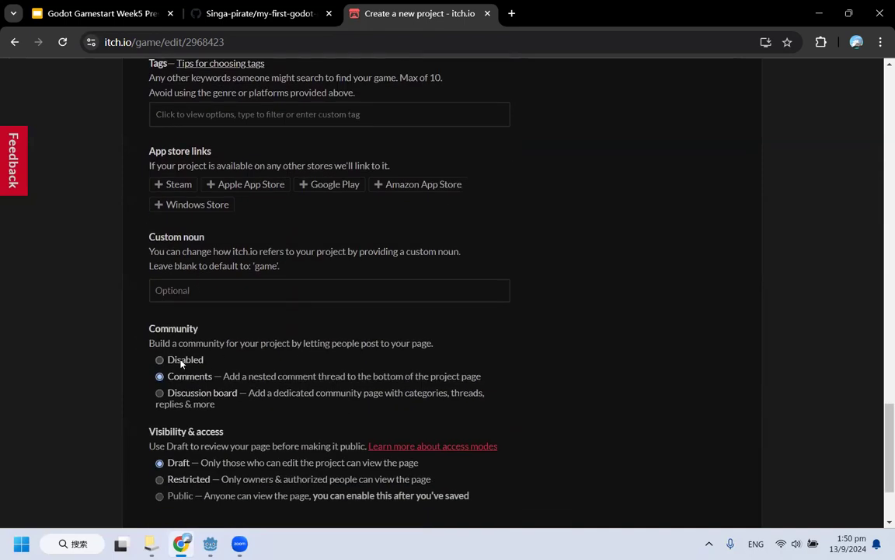
Disable the project's community features and set its visibility to Restricted
{"action": "left_click", "coordinate": [187, 359]}
{"action": "scroll", "coordinate": [375, 393], "scroll_direction": "down", "scroll_amount": 2}
{"action": "left_click_drag", "start_coordinate": [146, 302], "coordinate": [252, 308]}
{"action": "left_click", "coordinate": [246, 307]}
{"action": "left_click", "coordinate": [172, 345]}
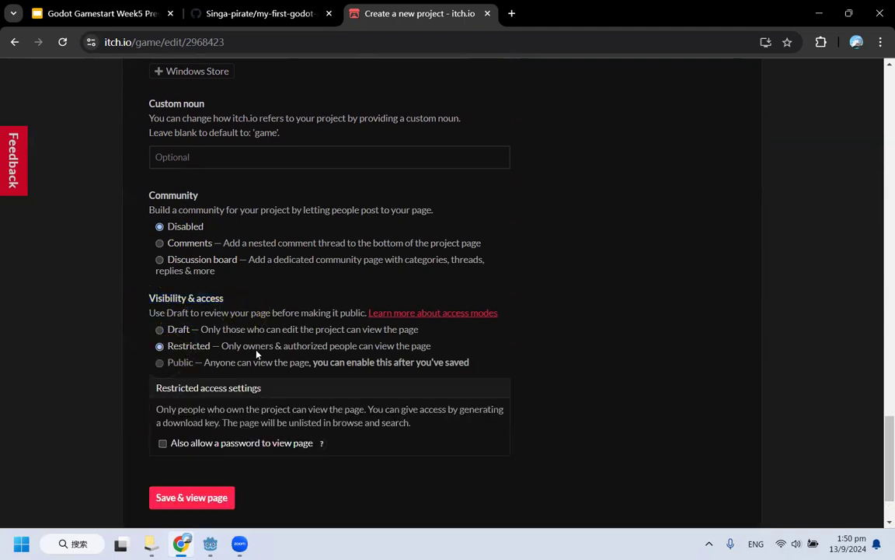
Review the restricted and public access descriptions, and save the project to view its game page
{"action": "left_click_drag", "start_coordinate": [243, 351], "coordinate": [300, 354]}
{"action": "double_click", "coordinate": [314, 347]}
{"action": "left_click", "coordinate": [340, 347]}
{"action": "scroll", "coordinate": [653, 425], "scroll_direction": "down", "scroll_amount": 2}
{"action": "scroll", "coordinate": [441, 421], "scroll_direction": "up", "scroll_amount": 4}
{"action": "scroll", "coordinate": [458, 400], "scroll_direction": "down", "scroll_amount": 2}
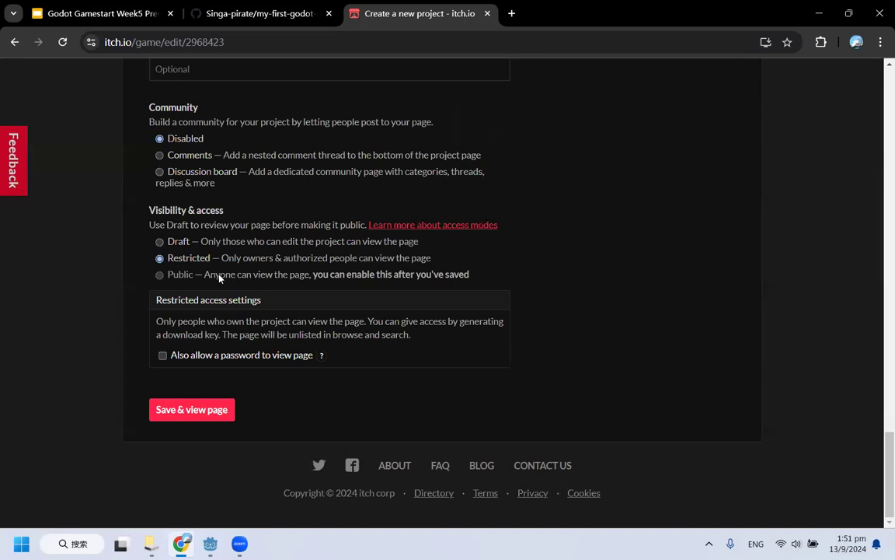
{"action": "left_click_drag", "start_coordinate": [204, 274], "coordinate": [485, 276]}
{"action": "left_click", "coordinate": [479, 271]}
{"action": "left_click", "coordinate": [200, 413]}
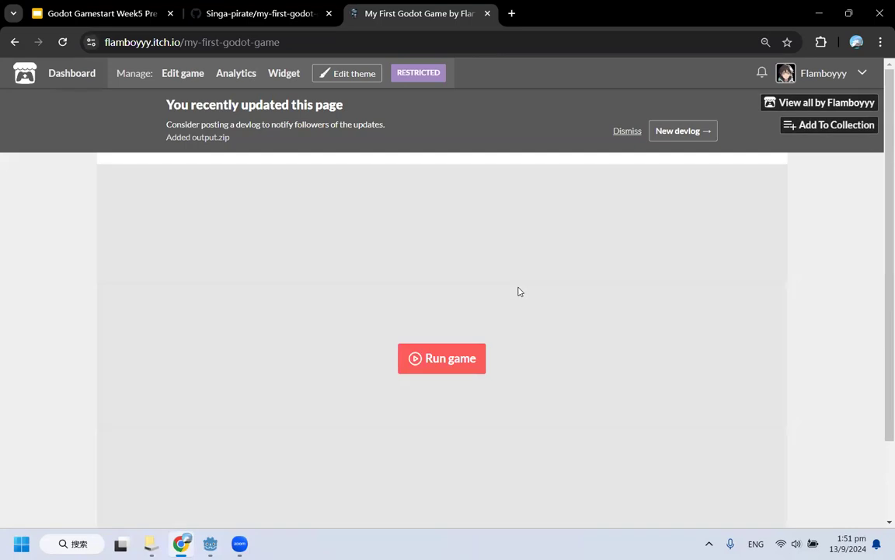
Run the game embedded in the itch.io project page
{"action": "scroll", "coordinate": [519, 290], "scroll_direction": "down", "scroll_amount": 2}
{"action": "left_click", "coordinate": [457, 255]}
{"action": "scroll", "coordinate": [519, 312], "scroll_direction": "up", "scroll_amount": 2}
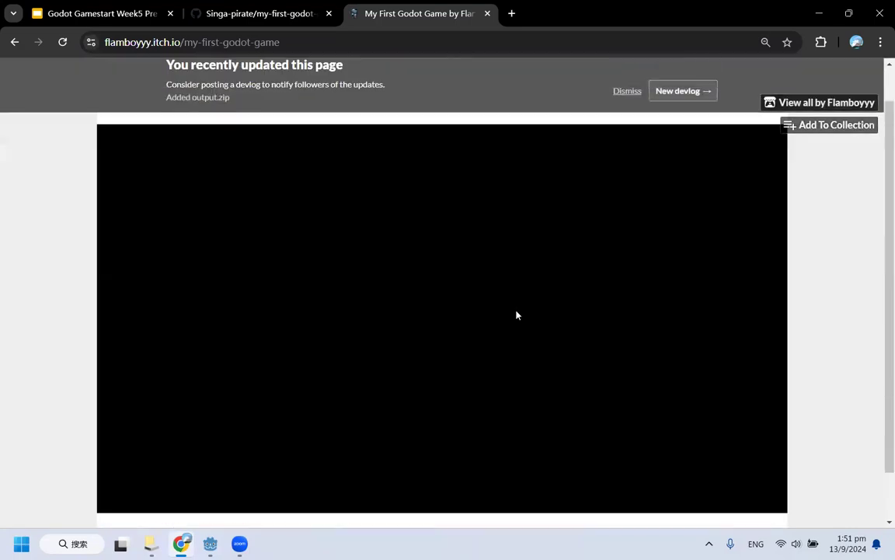
{"action": "left_click_drag", "start_coordinate": [889, 309], "coordinate": [889, 348]}
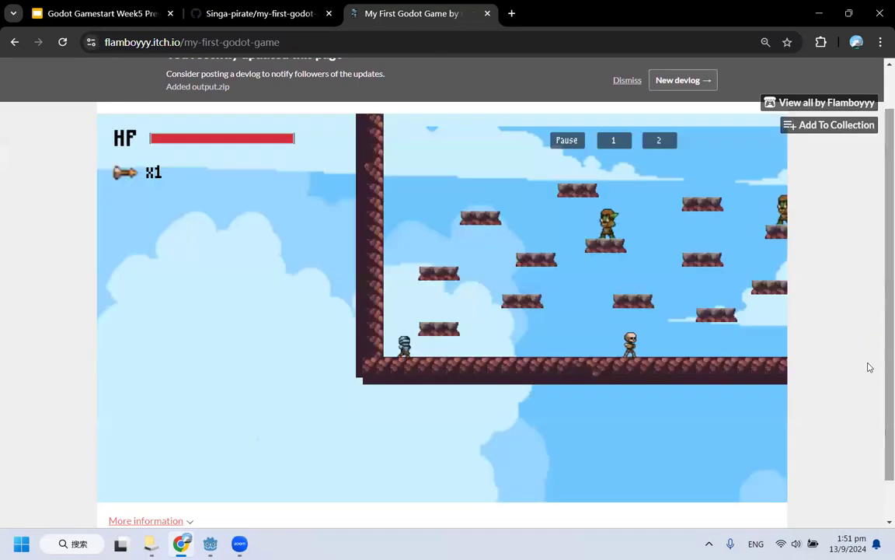
Play-test the embedded game by running the knight toward the skeleton, jumping and shooting arrows
{"action": "key", "text": "d"}
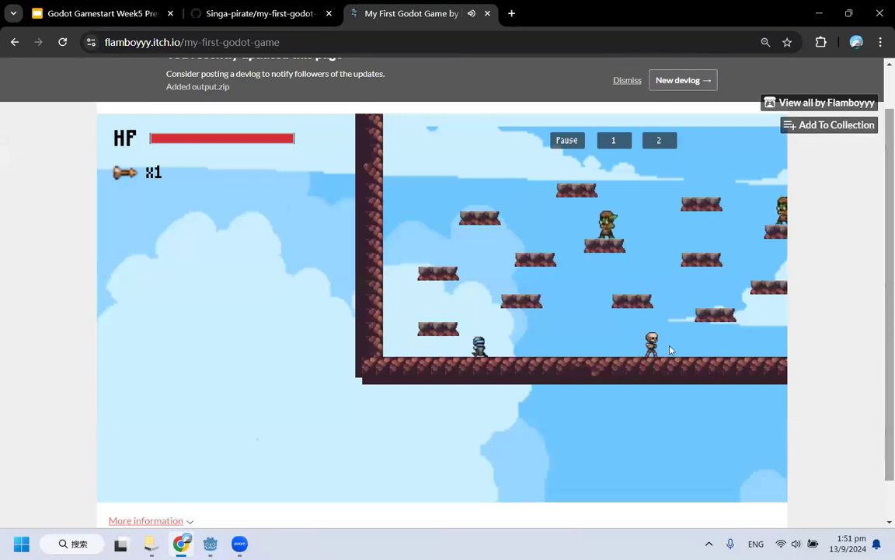
{"action": "left_click", "coordinate": [667, 348]}
{"action": "key", "text": "space"}
{"action": "left_click", "coordinate": [662, 361]}
{"action": "key", "text": "d"}
{"action": "key", "text": "space"}
{"action": "key", "text": "d"}
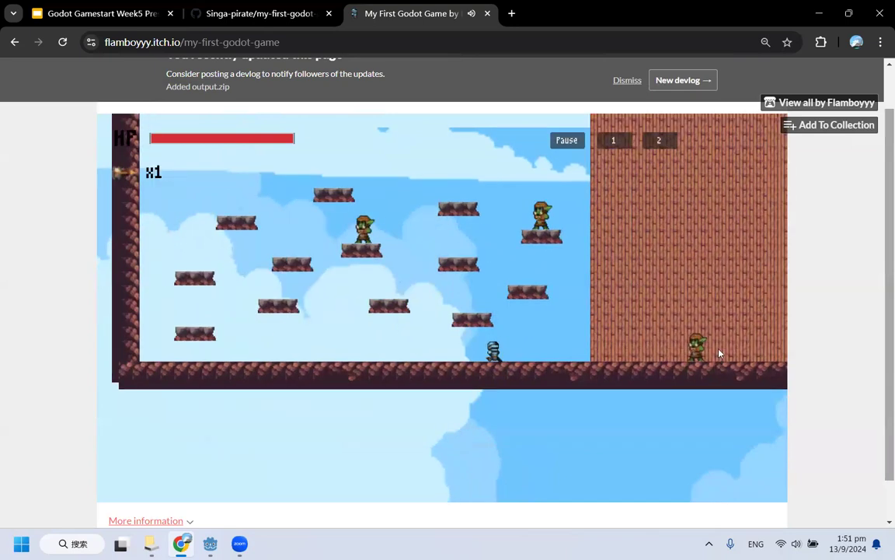
Test combat in the brick-walled area by jumping past the orc and shooting it with arrows
{"action": "left_click", "coordinate": [714, 356]}
{"action": "key", "text": "d"}
{"action": "key", "text": "space"}
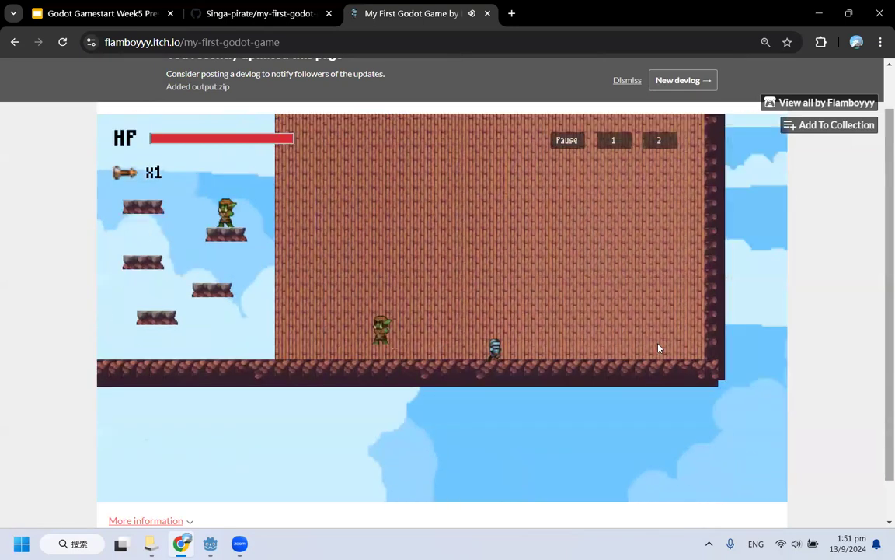
{"action": "key", "text": "a"}
{"action": "key", "text": "space"}
{"action": "left_click", "coordinate": [286, 363]}
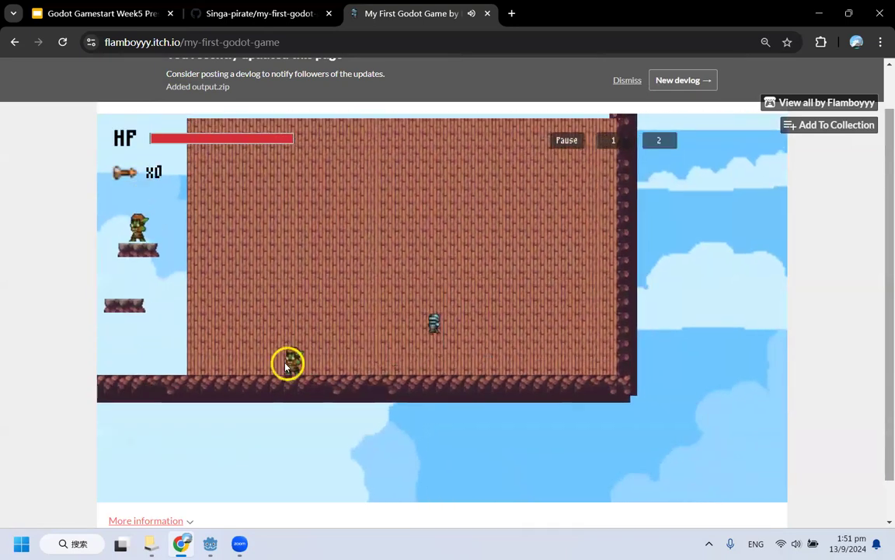
{"action": "key", "text": "d"}
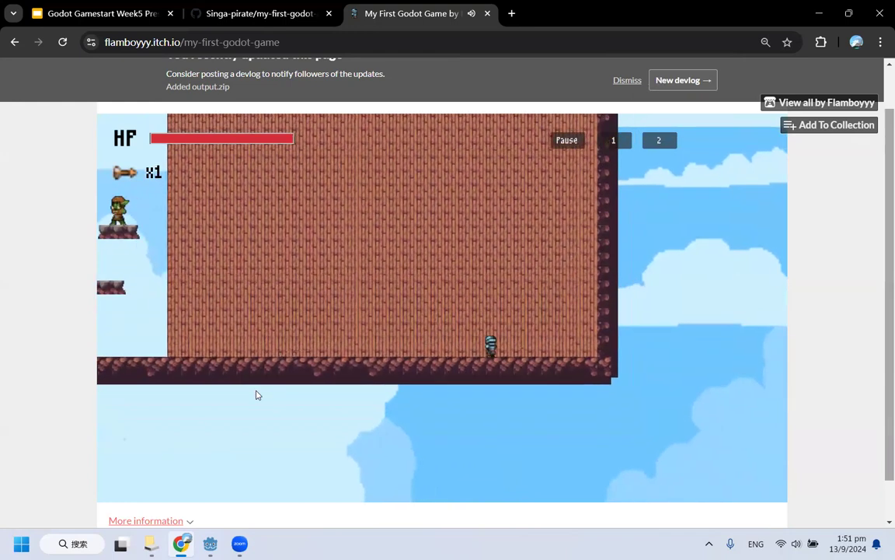
{"action": "key", "text": "space"}
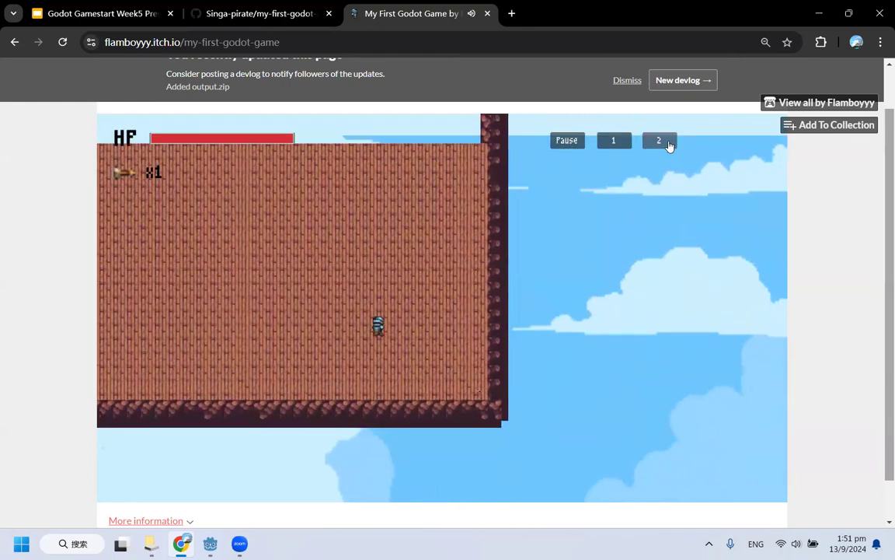
Load level 1 in the running game and test pausing and resuming it
{"action": "left_click", "coordinate": [614, 141]}
{"action": "left_click", "coordinate": [567, 141]}
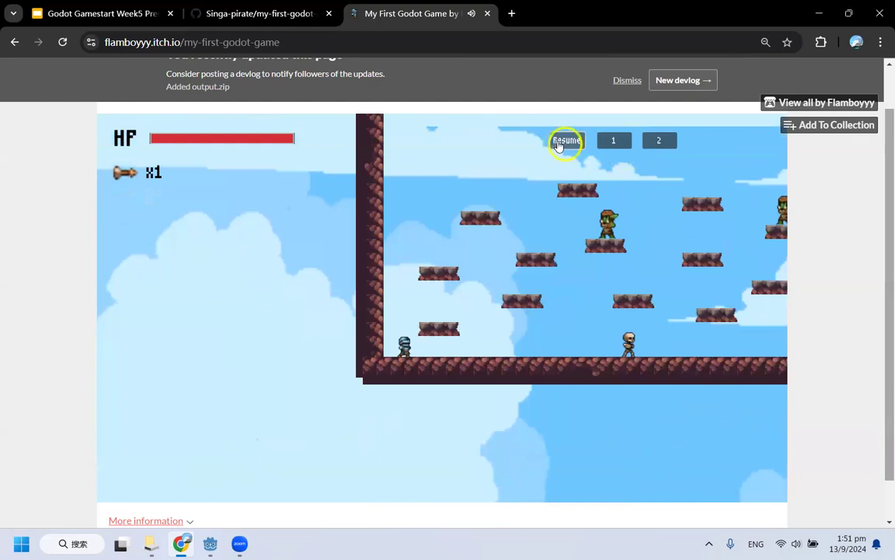
{"action": "key", "text": "d"}
{"action": "key", "text": "space"}
{"action": "key", "text": "space"}
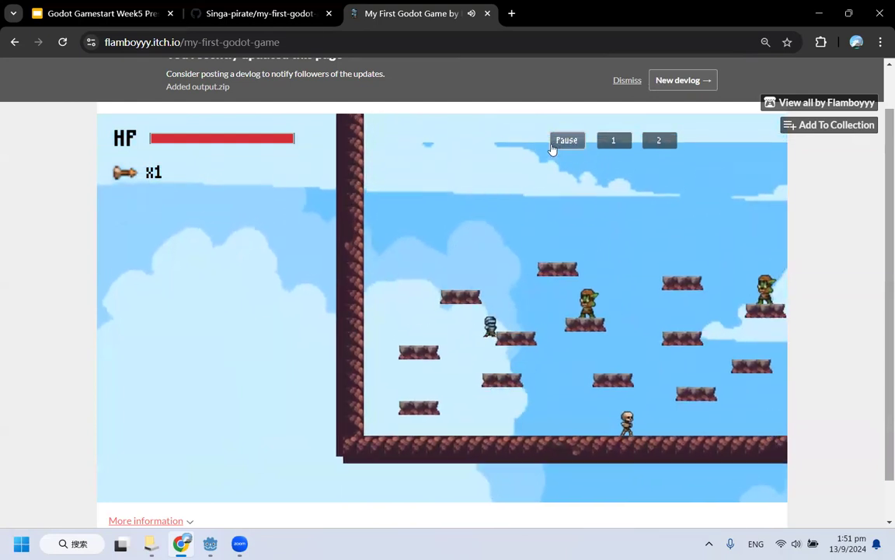
Test platform jumping by moving the knight up the floating platforms and back down to the ground
{"action": "key", "text": "space"}
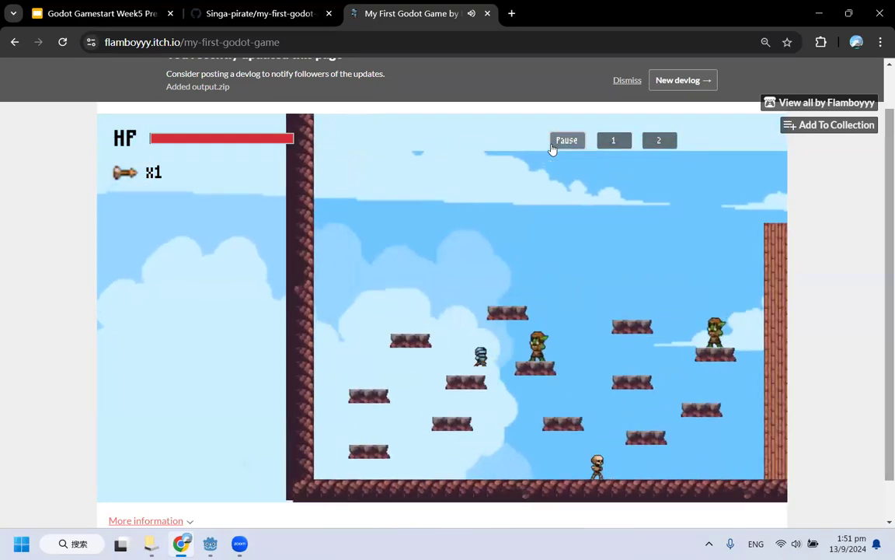
{"action": "key", "text": "a"}
{"action": "key", "text": "d"}
{"action": "key", "text": "space"}
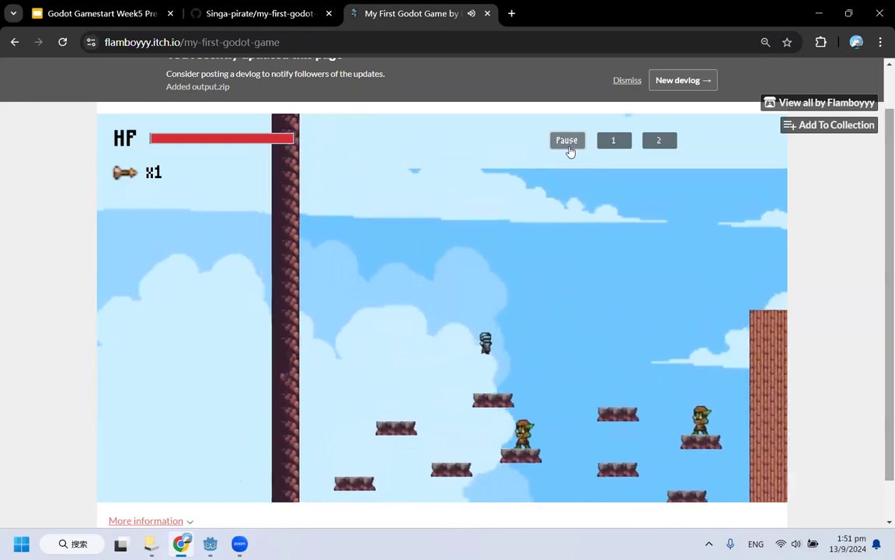
{"action": "key", "text": "a"}
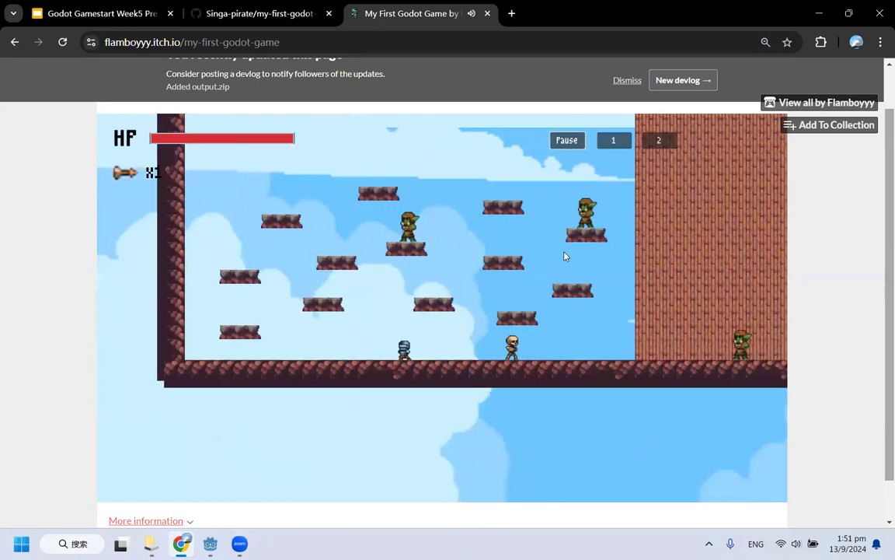
Bring the whole game frame into view and test the knight's movement between the ground and the low platforms
{"action": "scroll", "coordinate": [879, 336], "scroll_direction": "down", "scroll_amount": 1}
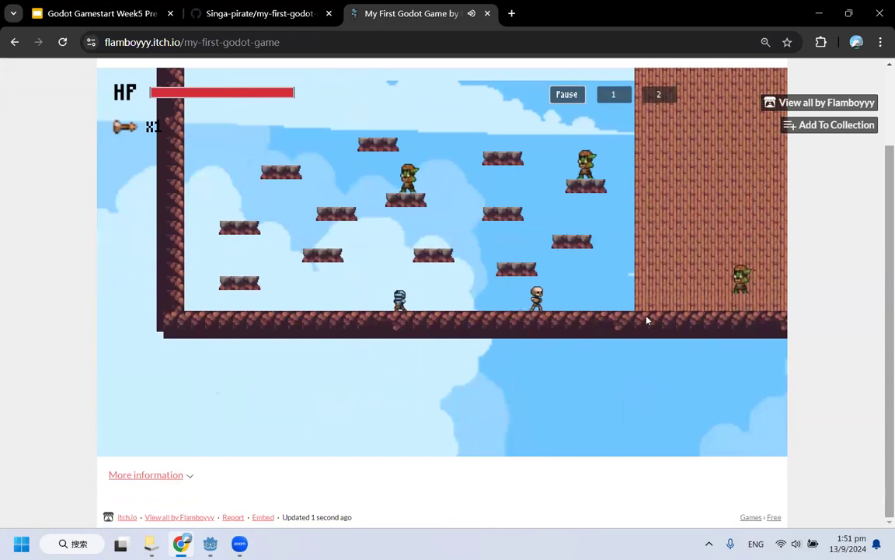
{"action": "left_click_drag", "start_coordinate": [879, 273], "coordinate": [878, 268]}
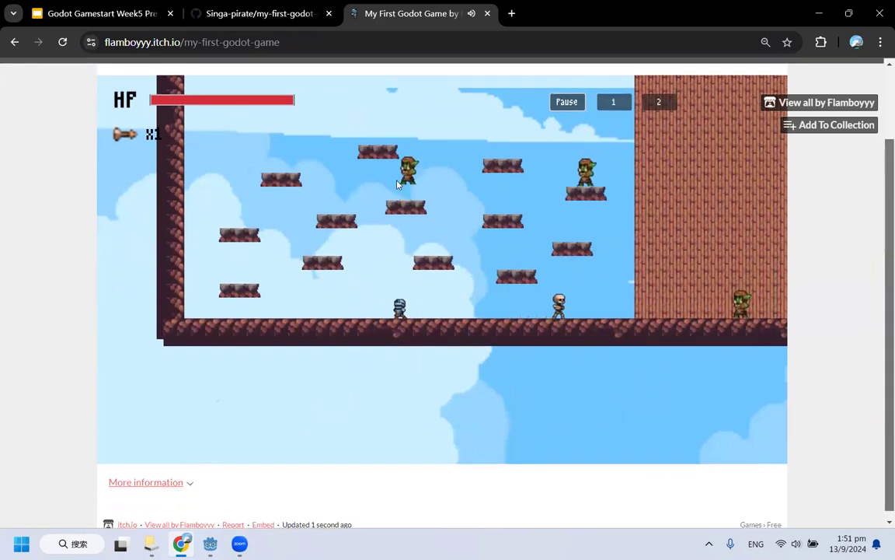
{"action": "key", "text": "a"}
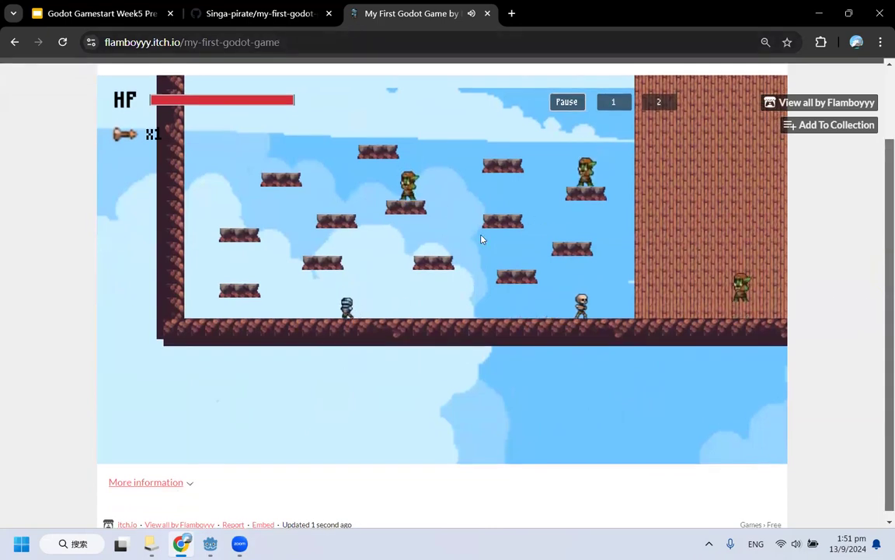
{"action": "key", "text": "d"}
{"action": "key", "text": "space"}
{"action": "key", "text": "a"}
{"action": "key", "text": "a"}
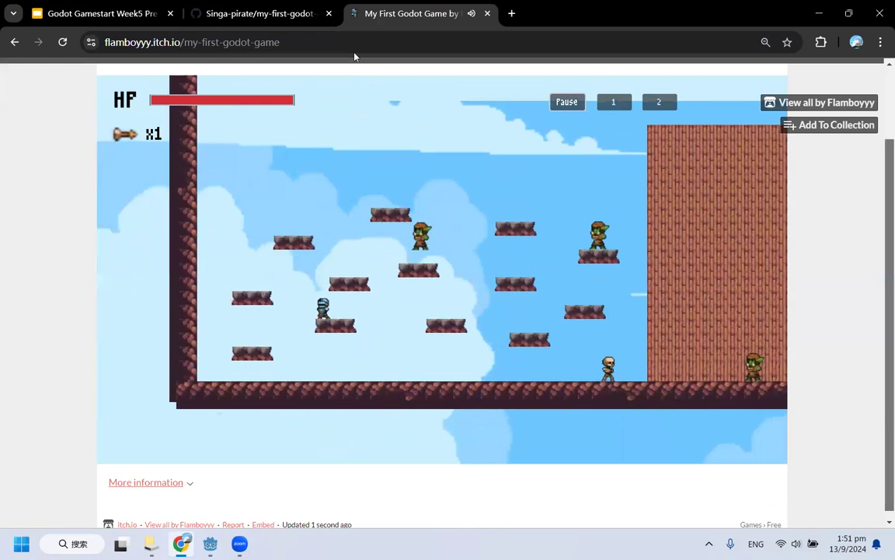
{"action": "key", "text": "a"}
Return to the Godot Gamestart Week5 Presentation and start the slideshow from the "End of workshop!" slide
{"action": "left_click_drag", "start_coordinate": [746, 12], "coordinate": [642, 126]}
{"action": "left_click", "coordinate": [662, 129]}
{"action": "double_click", "coordinate": [685, 130]}
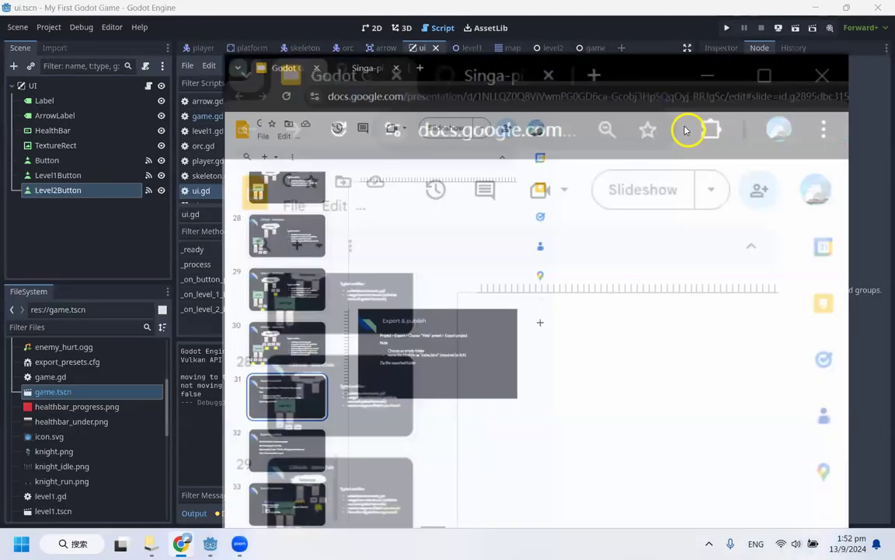
{"action": "left_click", "coordinate": [61, 382]}
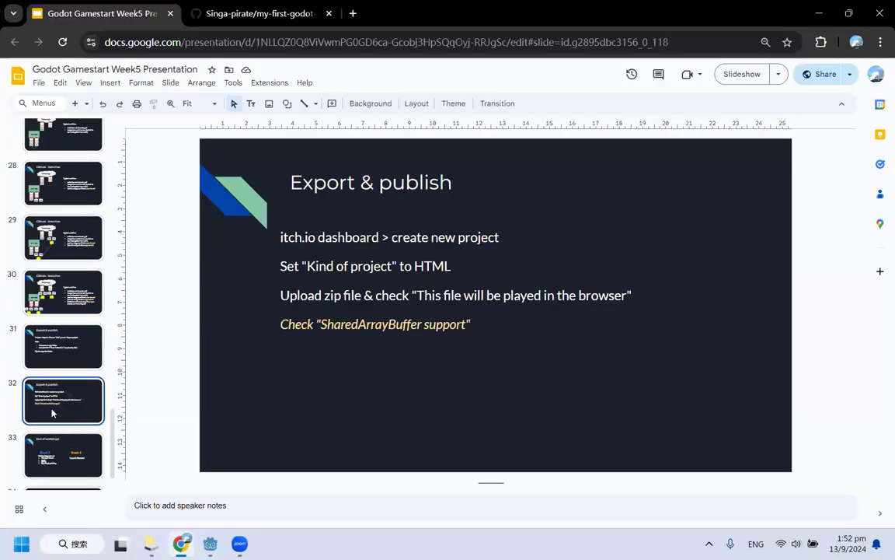
{"action": "scroll", "coordinate": [54, 396], "scroll_direction": "down", "scroll_amount": 1}
{"action": "left_click", "coordinate": [57, 399]}
{"action": "left_click", "coordinate": [743, 75]}
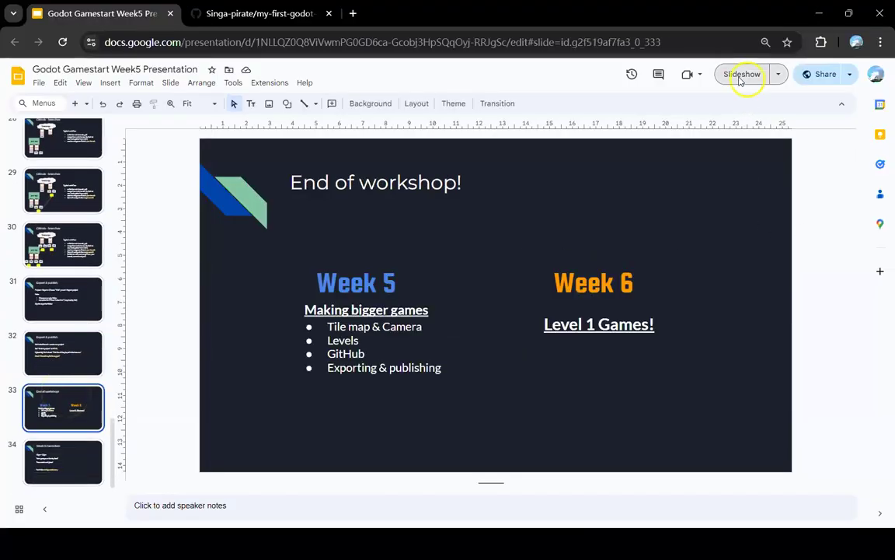